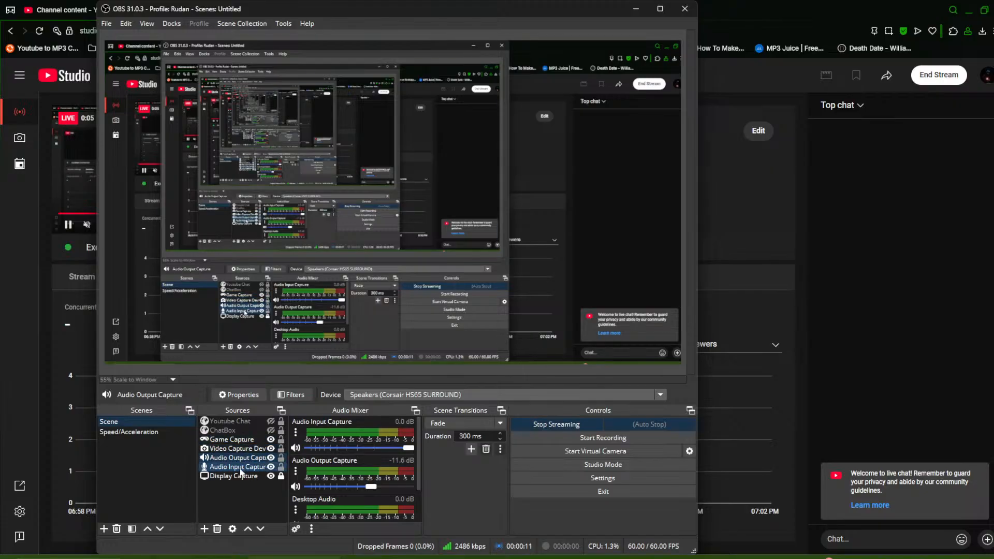
Set the Audio Input Capture source's device to Microphone (4- Fifine Microphone)
click(237, 467)
click(394, 395)
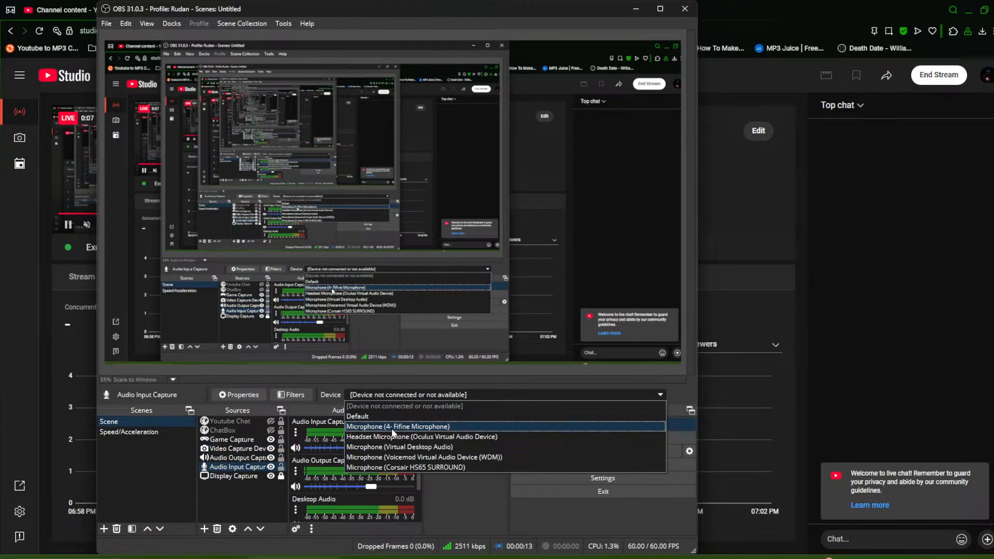
click(392, 428)
click(462, 370)
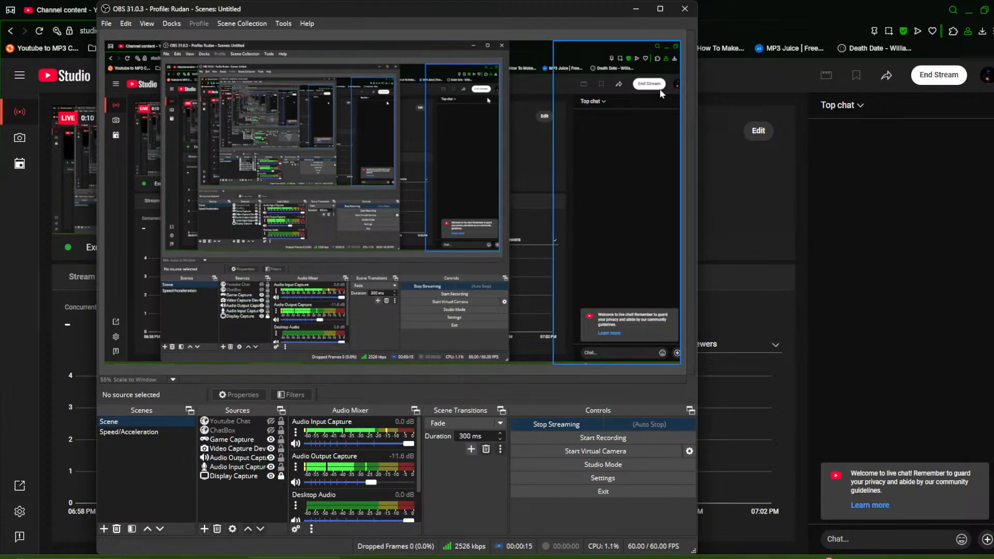
click(636, 8)
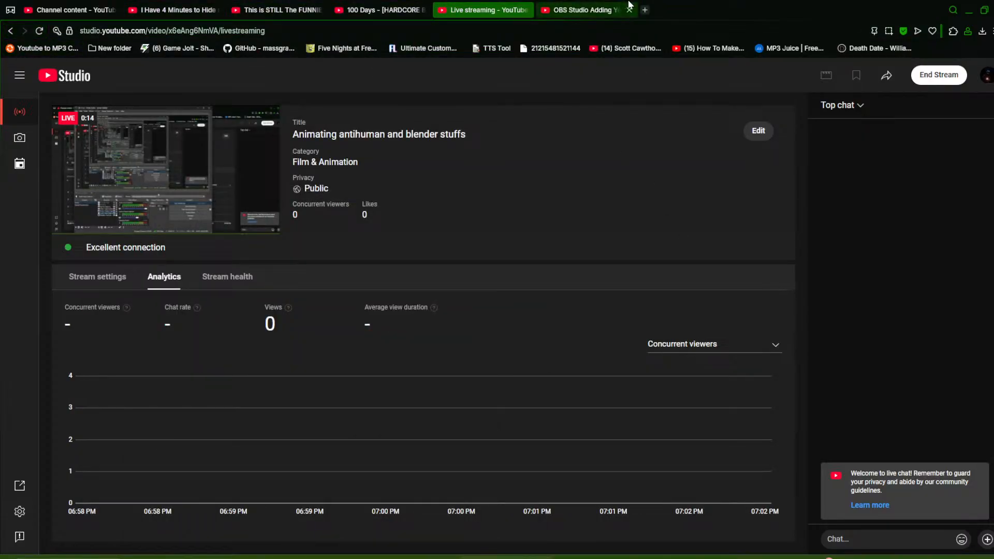
click(972, 4)
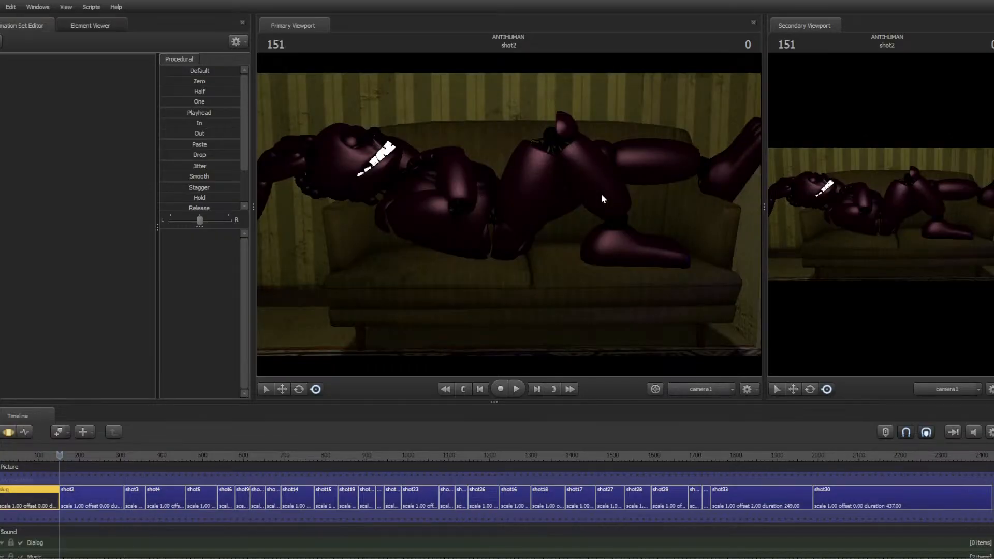
key(super)
click(291, 557)
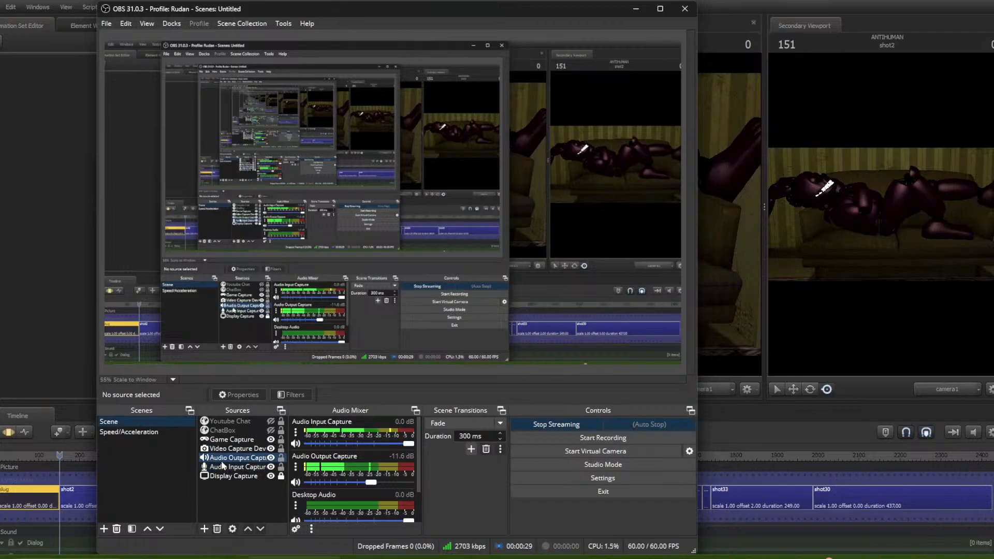
click(231, 457)
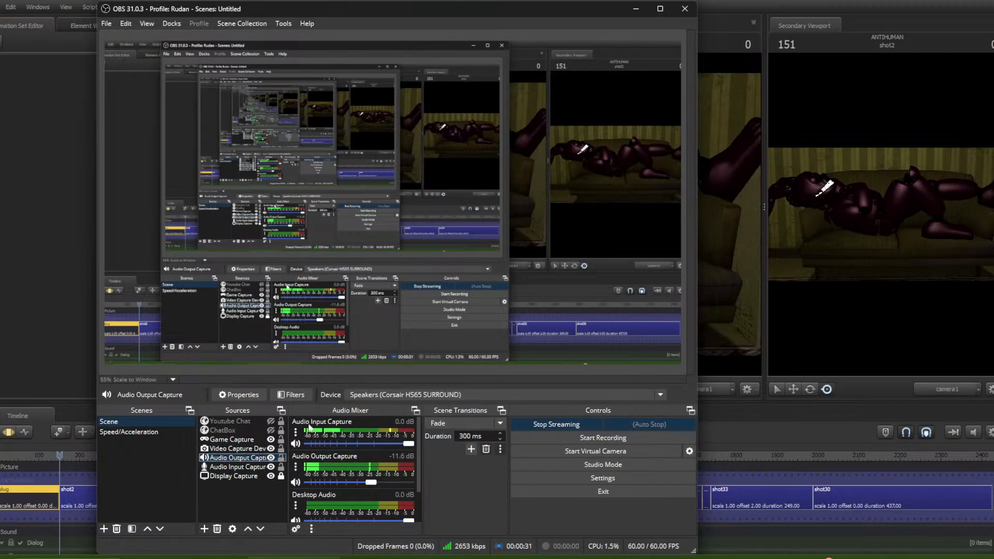
right_click(226, 460)
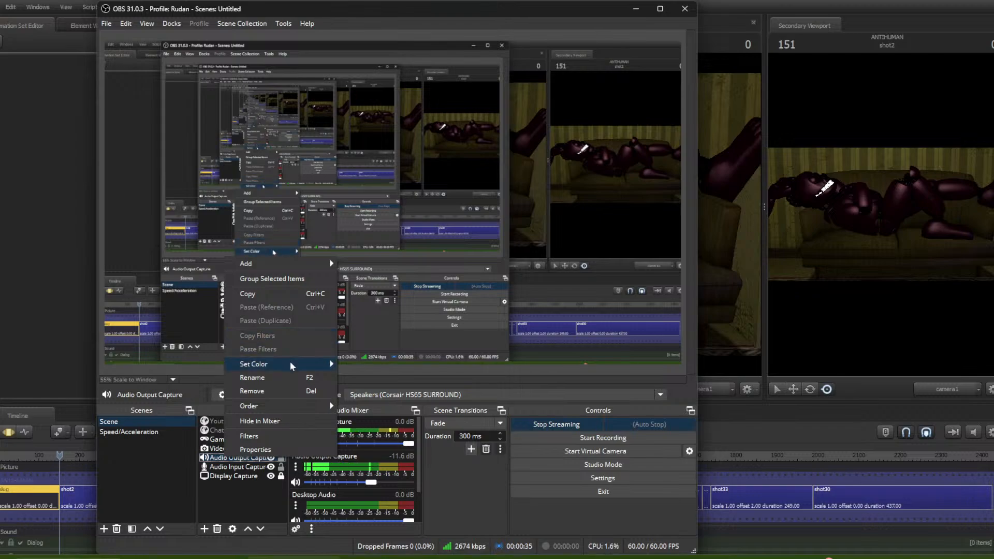
mouse_move(278, 266)
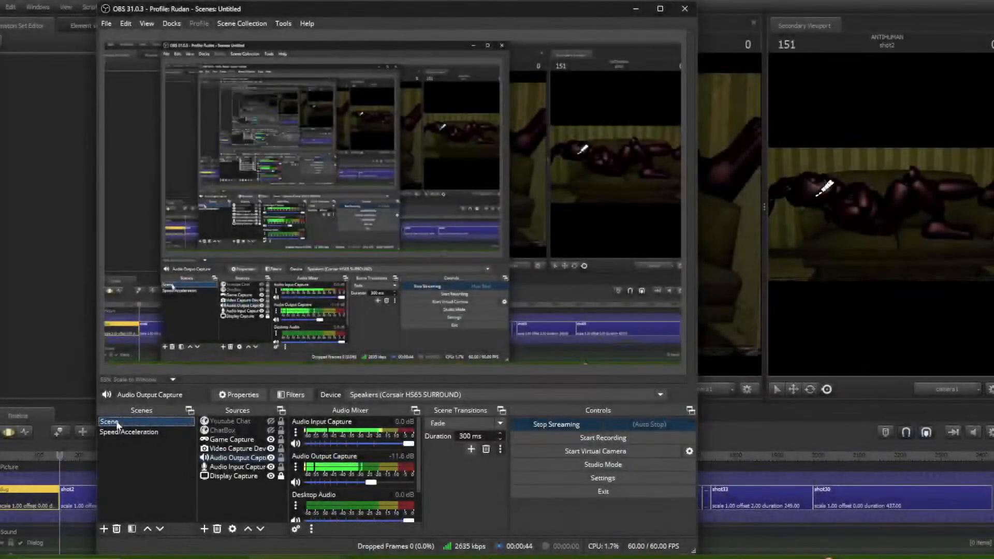
click(117, 433)
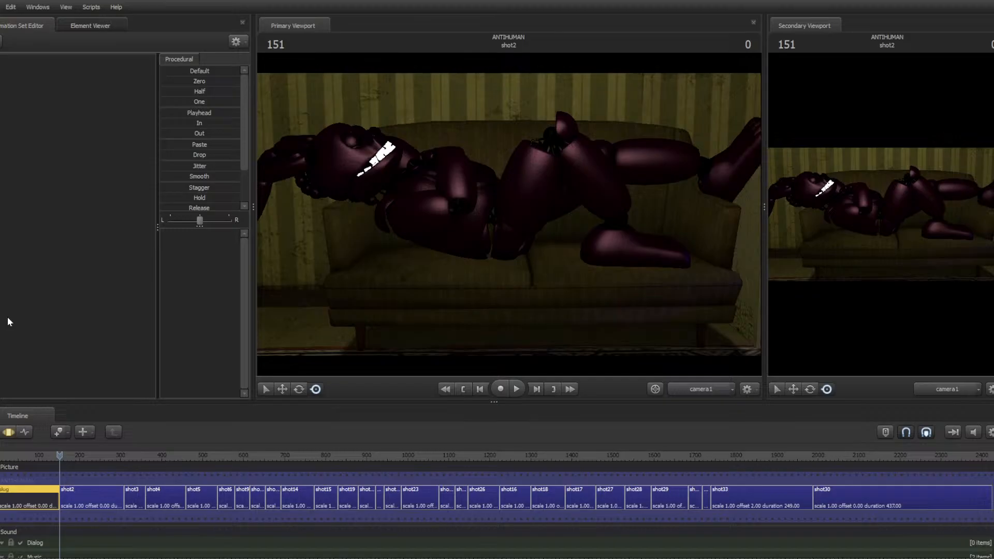
Play back the animation and step frame by frame through shot25
key(space)
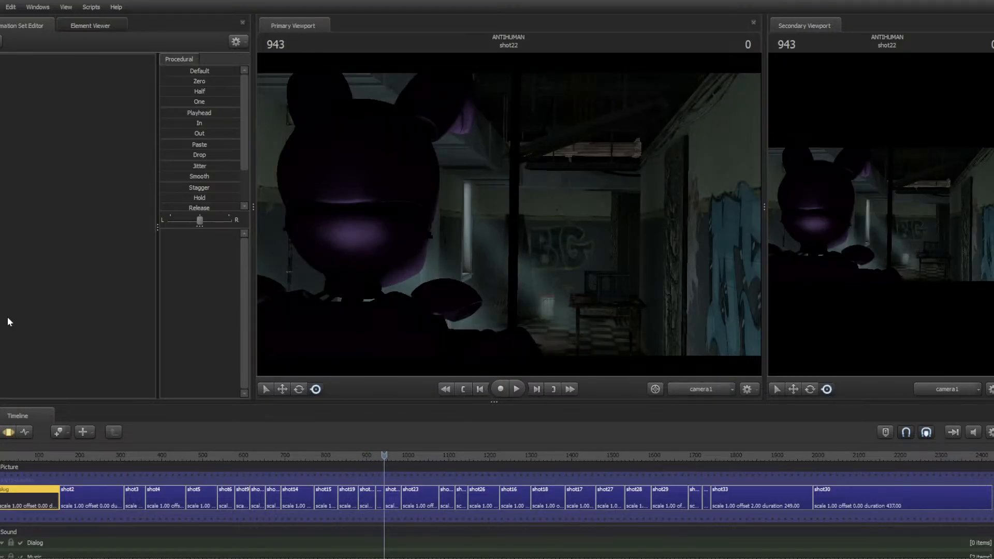
key(space)
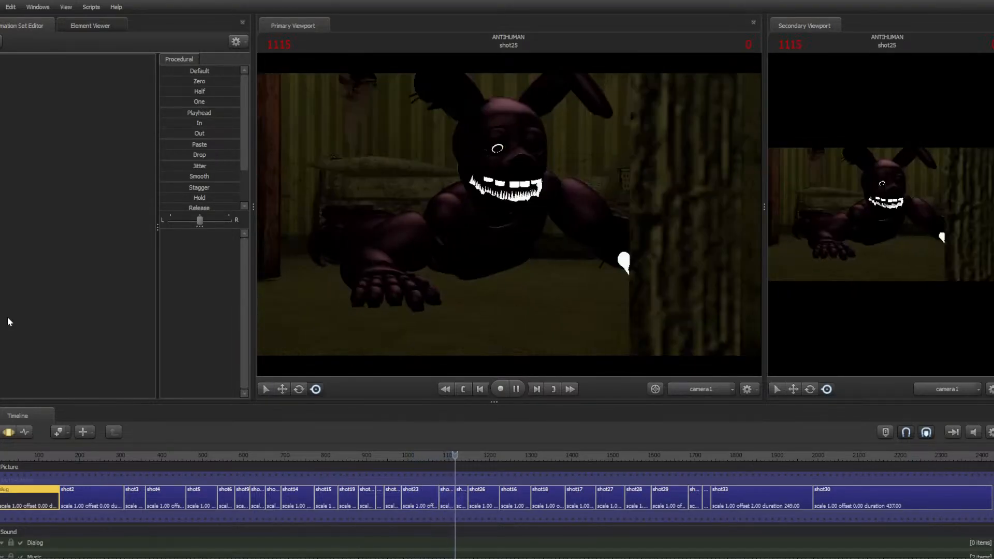
key(space)
key(Up)
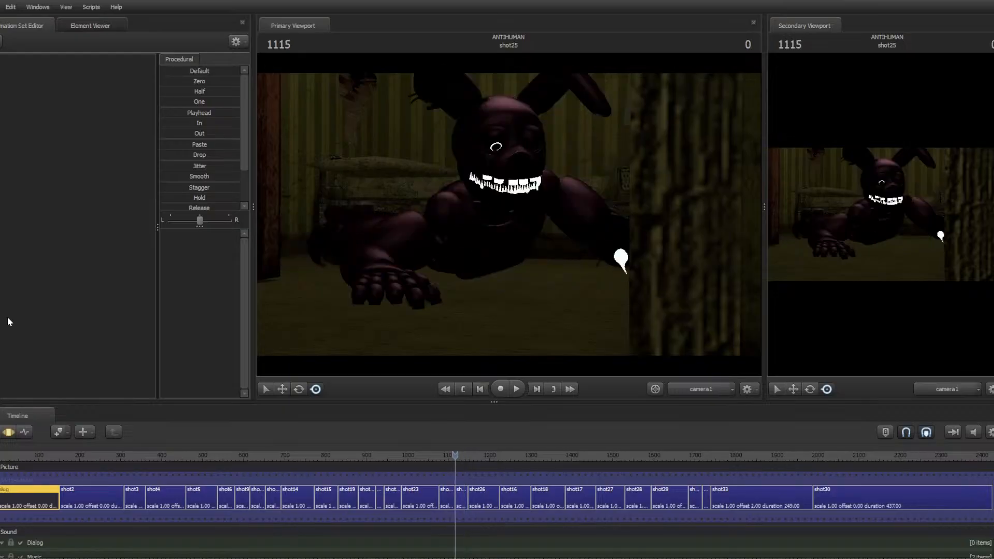
key(space)
key(space)
key(Left)
key(Left)
key(Left)
key(Left)
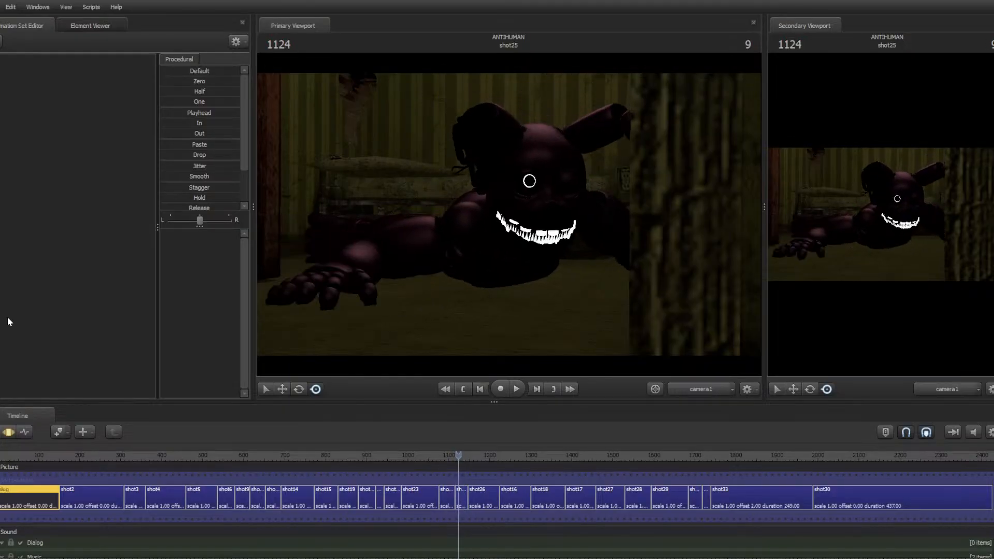
key(Left)
key(Left)
key(Left)
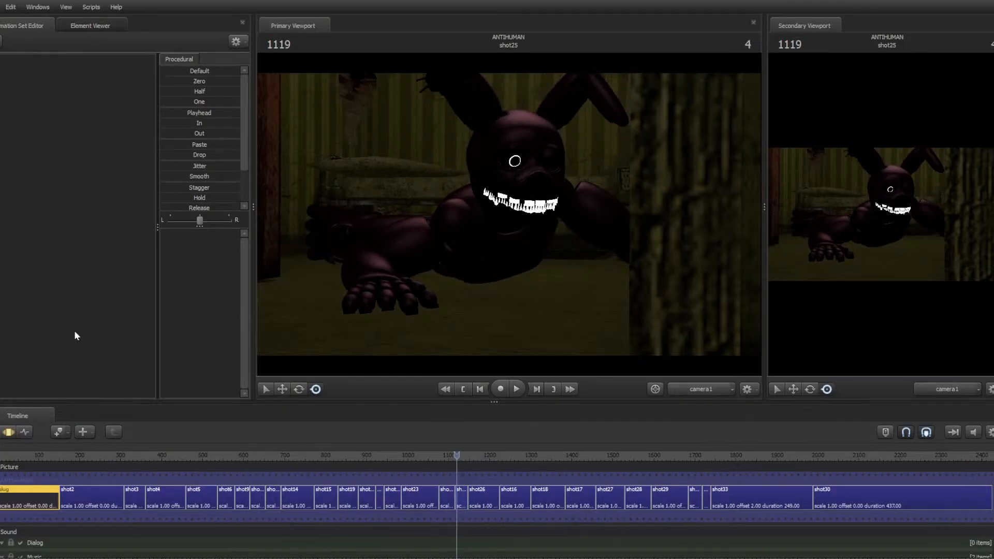
Open shot25 in the motion editor and switch the primary viewport to the Work Camera
scroll(464, 496, up, 10)
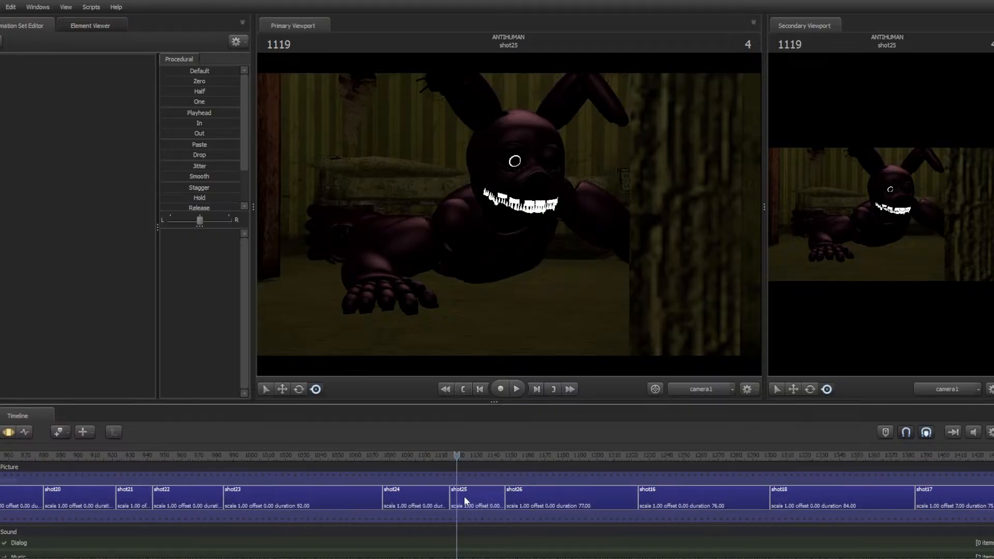
click(462, 496)
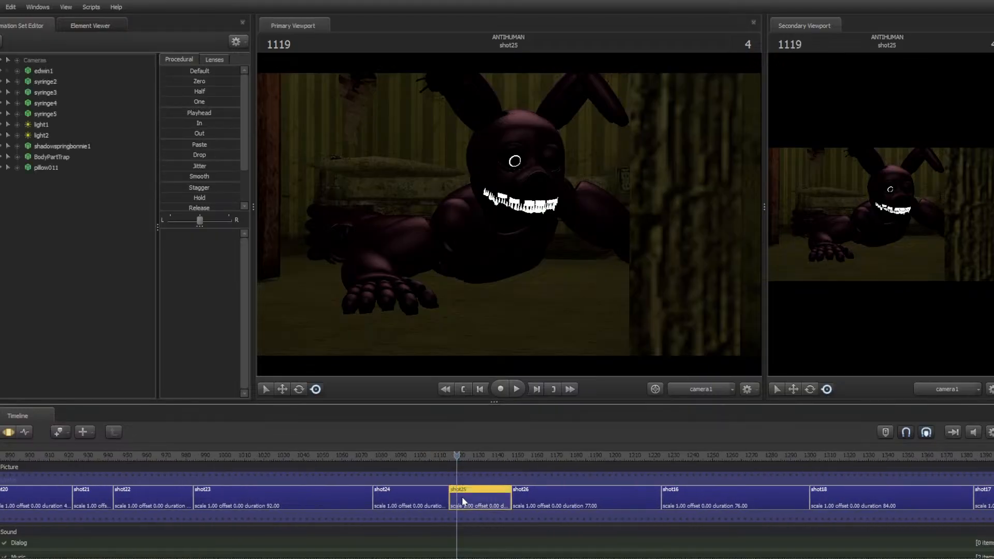
click(14, 436)
click(688, 388)
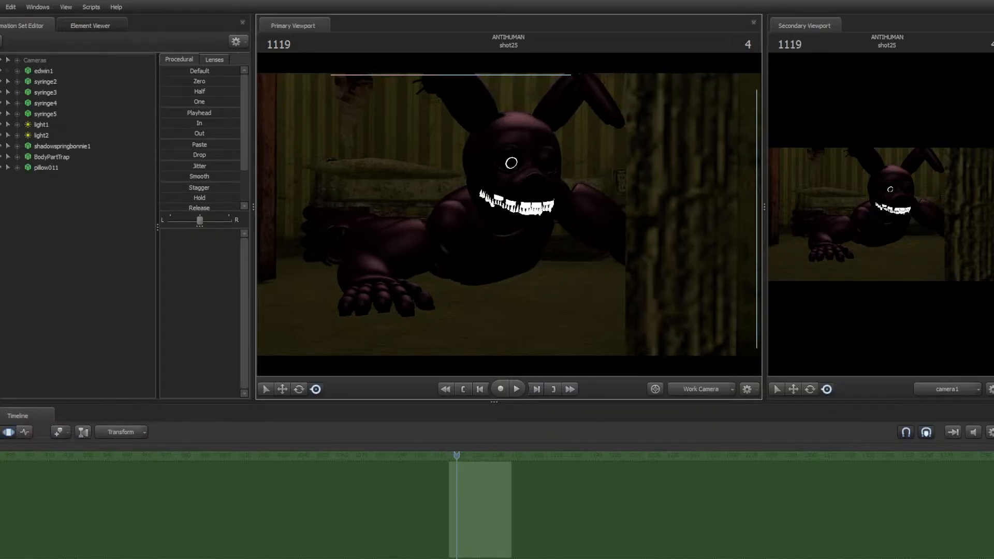
key(w)
mouse_move(509, 214)
mouse_down()
mouse_move(570, 238)
mouse_move(492, 168)
mouse_move(428, 167)
mouse_move(404, 179)
mouse_move(515, 209)
mouse_up()
key(s)
key(d)
key(w)
key(w)
key(d)
key(w)
key(a)
Try moving the bip_eye_L control in the viewport, then undo the move
click(531, 158)
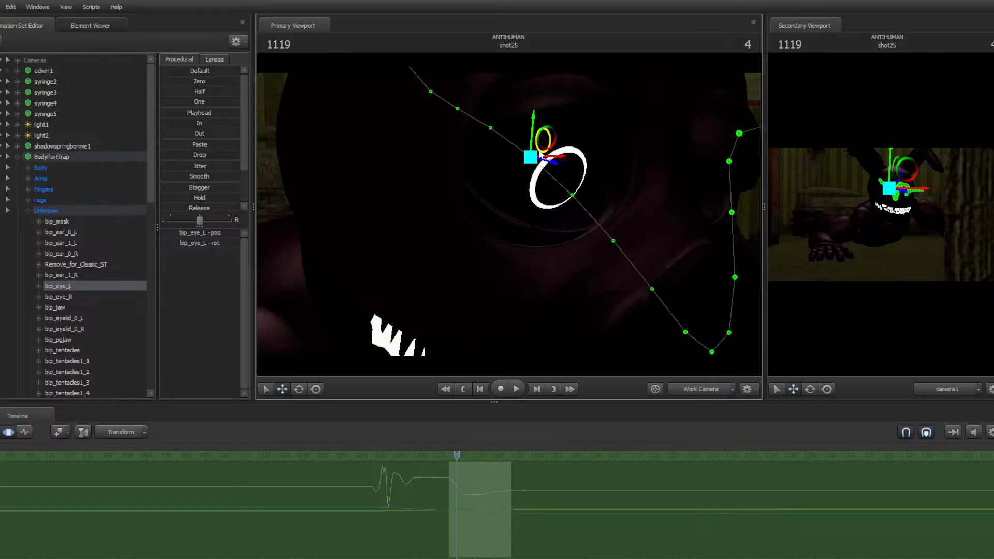
drag(549, 158, 694, 228)
key(ctrl+z)
Set the BodyPartTrap animation set's skin to 1
right_click(627, 203)
click(650, 231)
drag(509, 215, 493, 229)
right_click(509, 214)
click(538, 243)
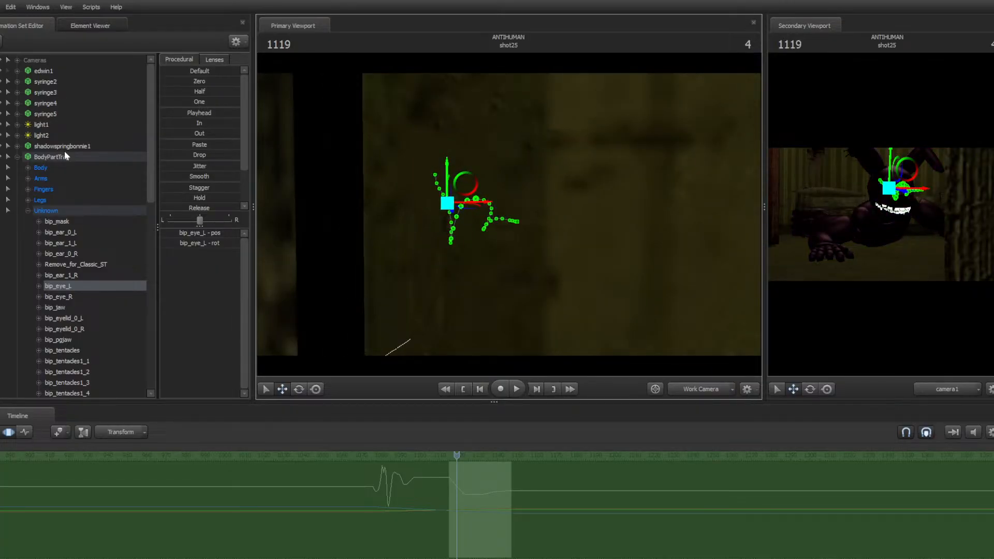
click(65, 154)
right_click(66, 156)
mouse_move(134, 307)
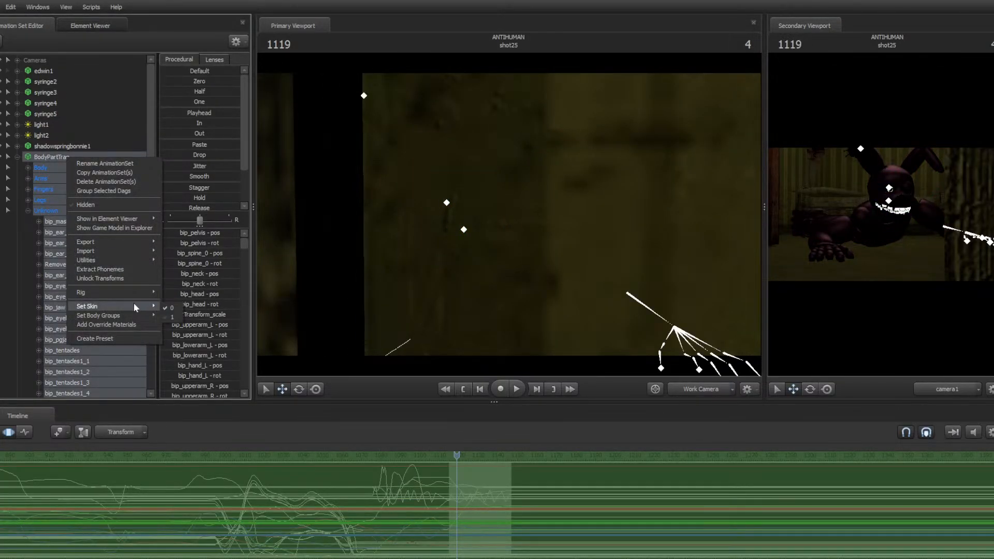
click(175, 318)
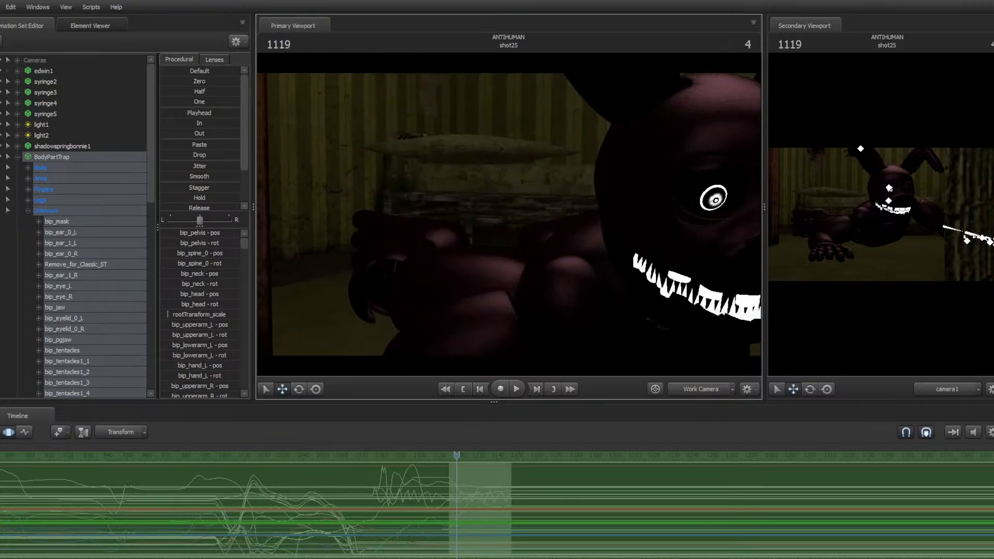
Play back and step through the frames around shot25 and shot24 to review the animation
drag(525, 213, 534, 209)
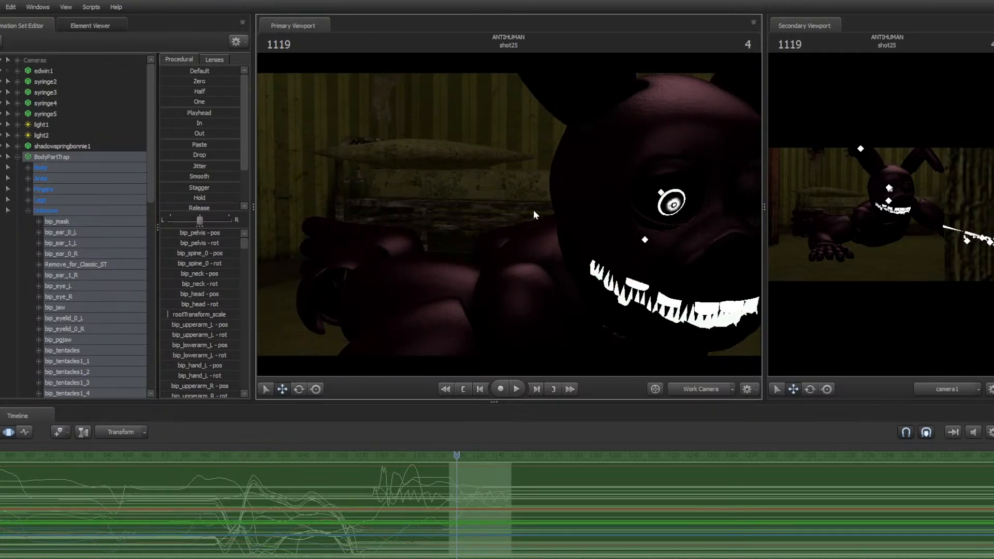
key(ctrl)
key(Left)
key(Left)
key(Left)
key(Left)
key(Left)
key(Left)
key(Left)
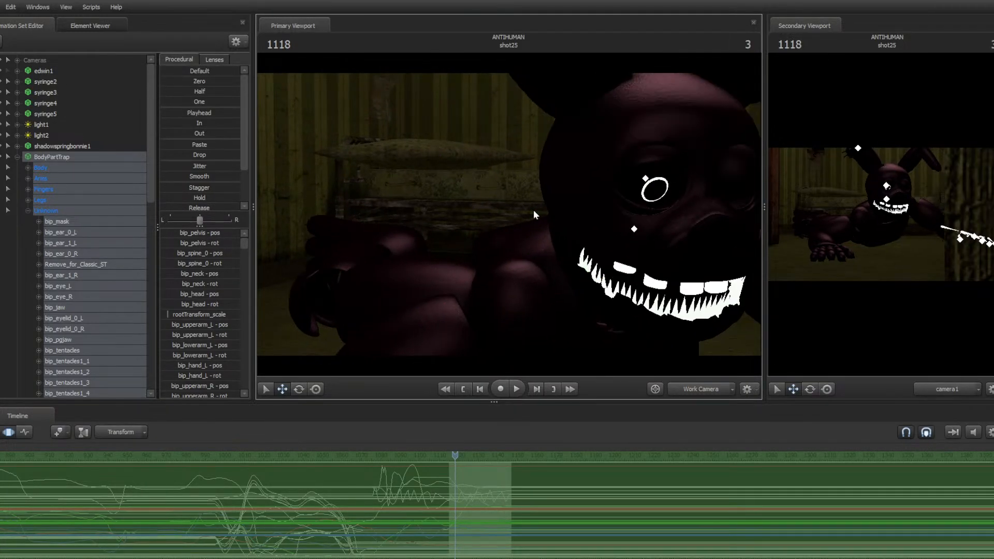
key(space)
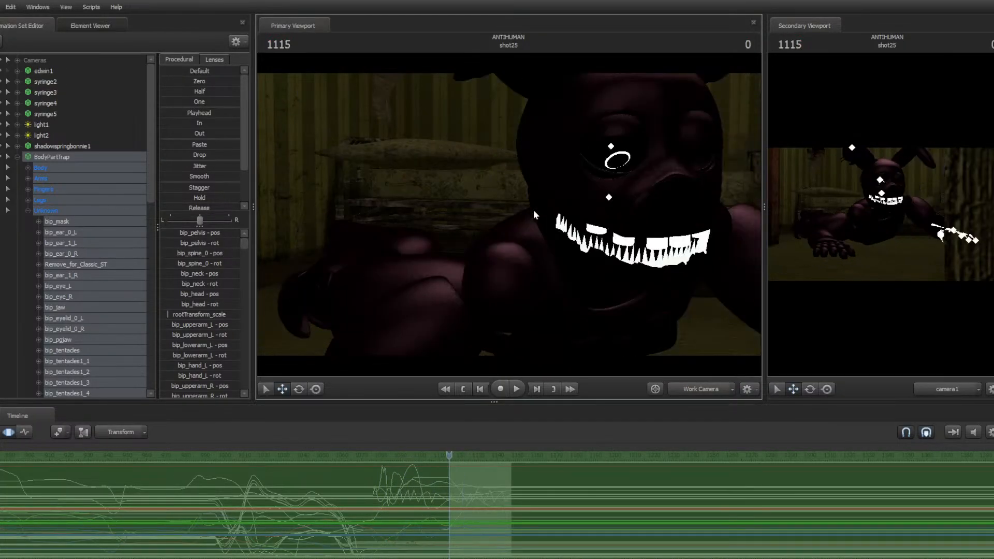
key(space)
key(space)
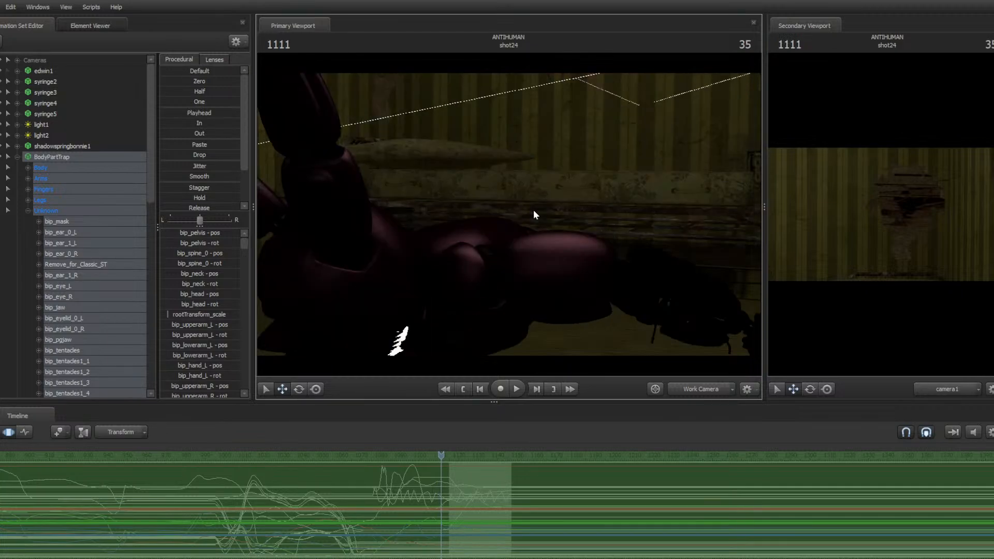
key(space)
key(Right)
key(Right)
key(Right)
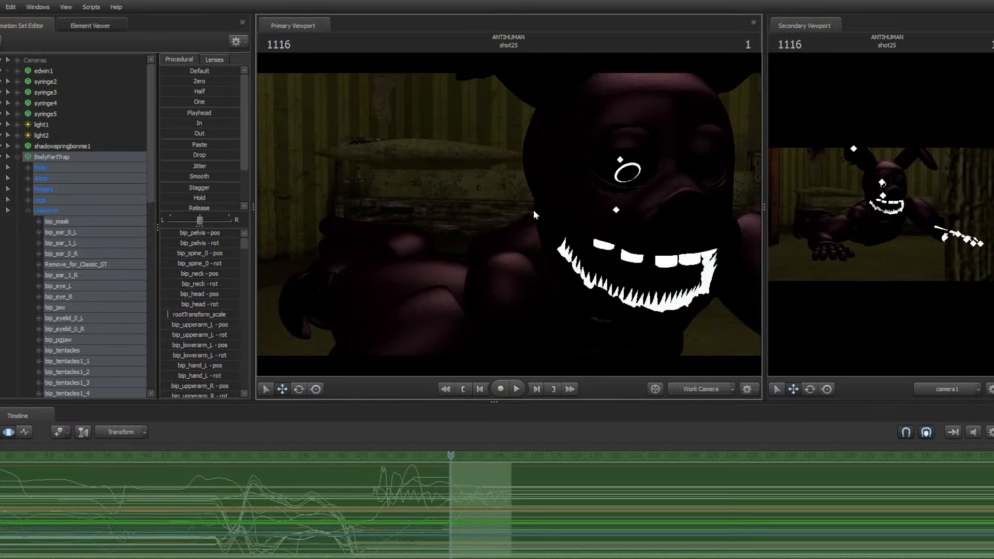
key(Left)
key(Left)
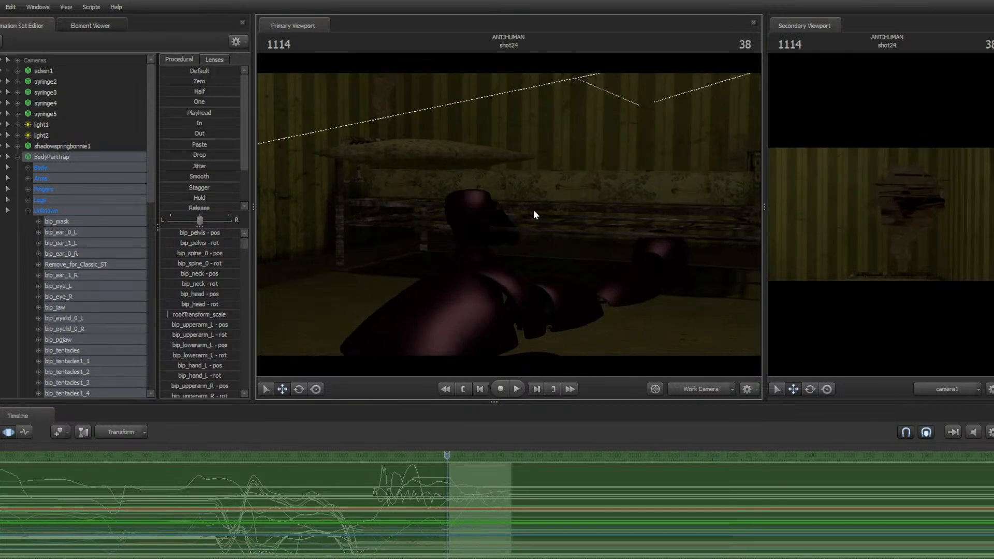
key(space)
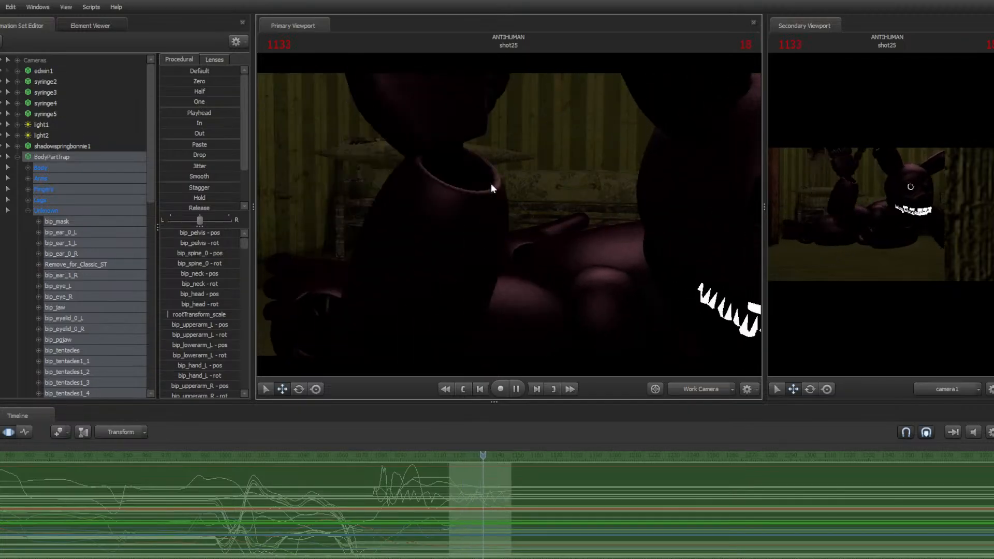
key(space)
key(space)
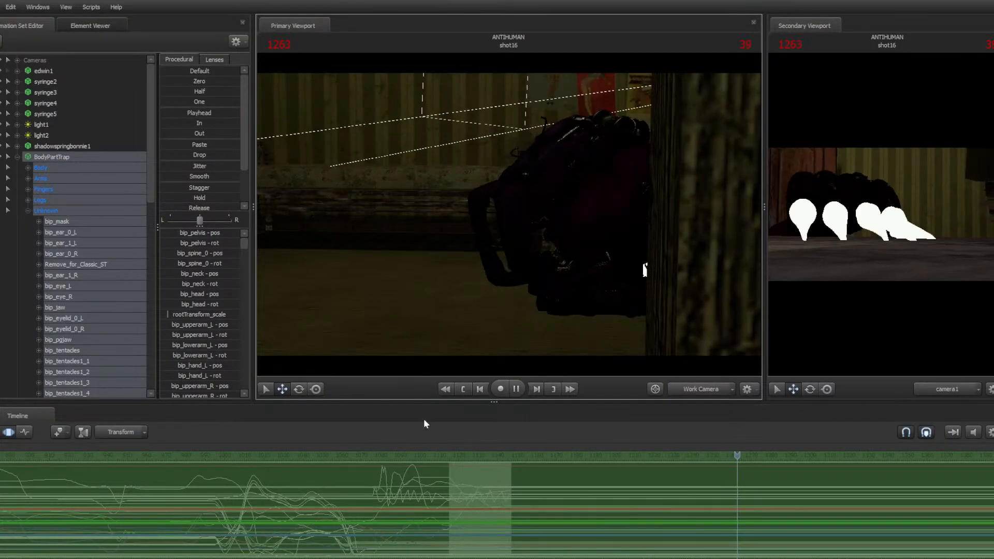
scroll(558, 517, up, 3)
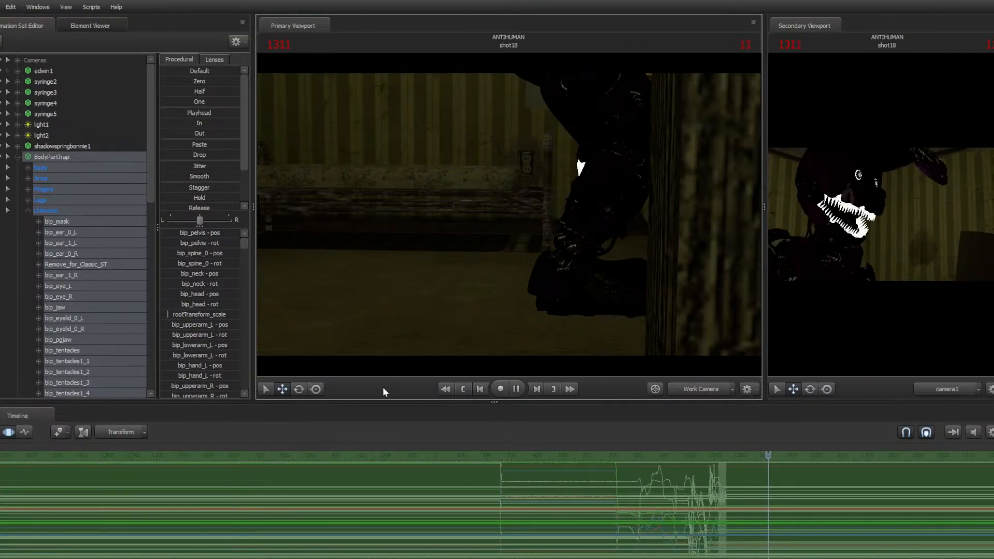
key(space)
Return to the clip editor and open shot16 on the timeline
click(10, 430)
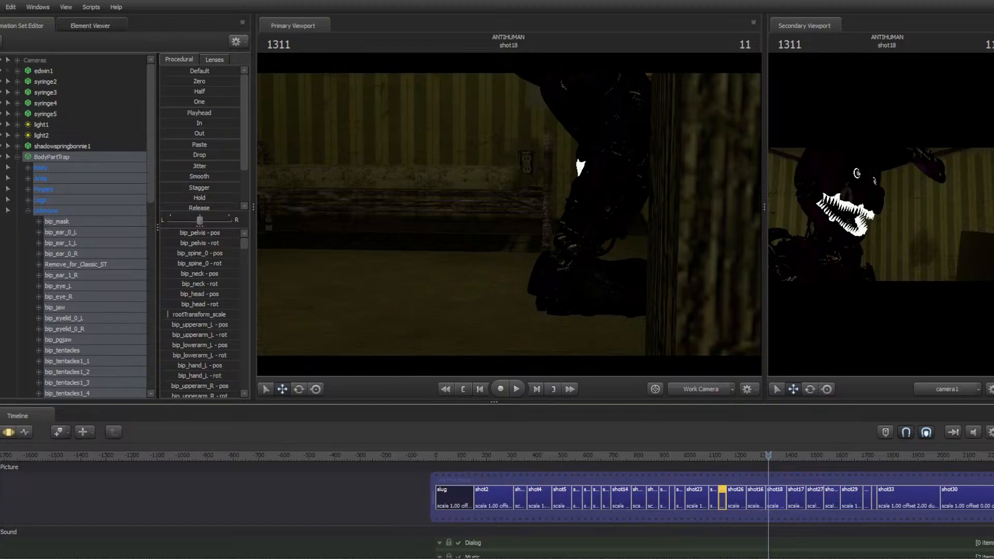
scroll(456, 512, up, 5)
click(455, 502)
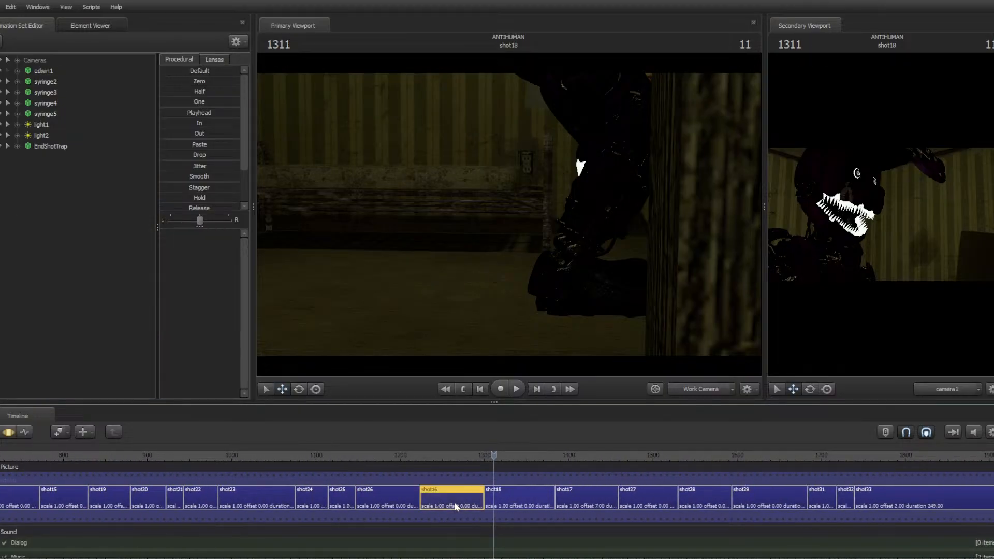
double_click(455, 503)
drag(436, 321, 442, 270)
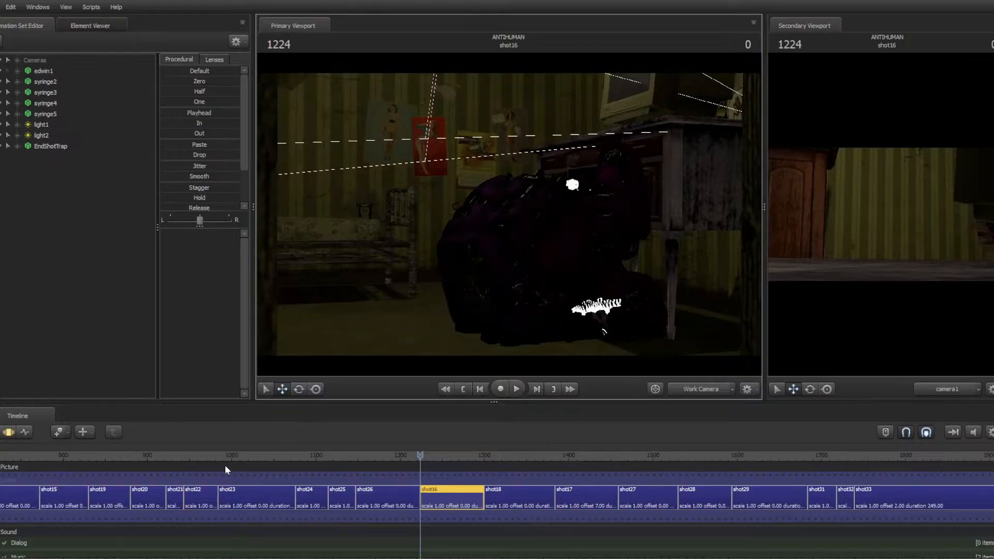
drag(207, 458, 69, 466)
Select the shots from shot19 through shot26 on the timeline
click(107, 492)
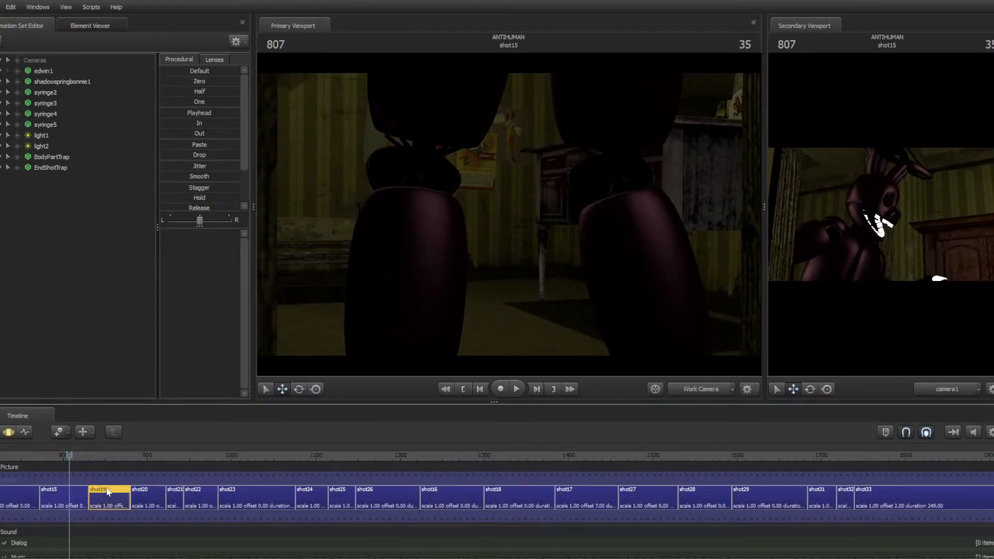
shift+click(383, 505)
drag(340, 457, 445, 479)
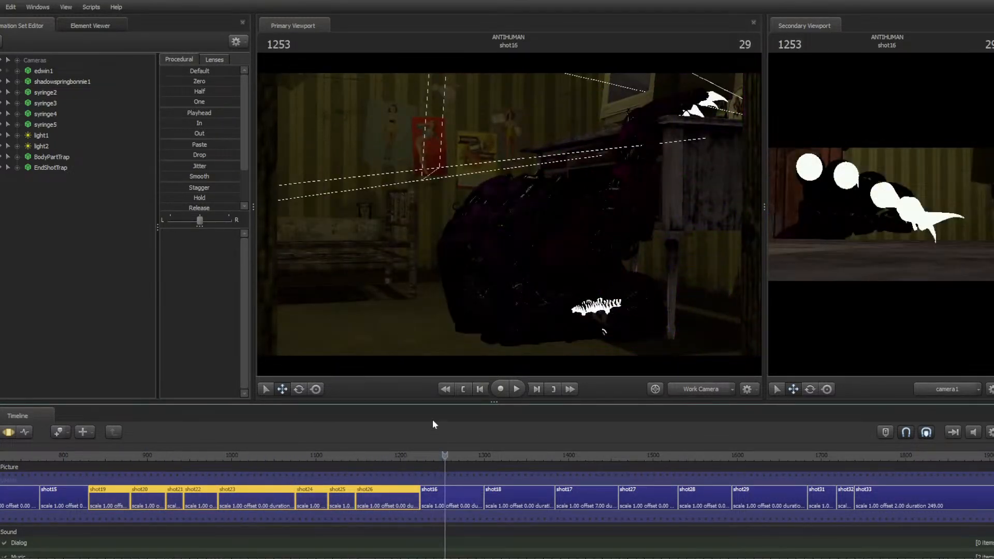
Play back shot16 and fly the work camera around the scene to review it
click(434, 496)
key(space)
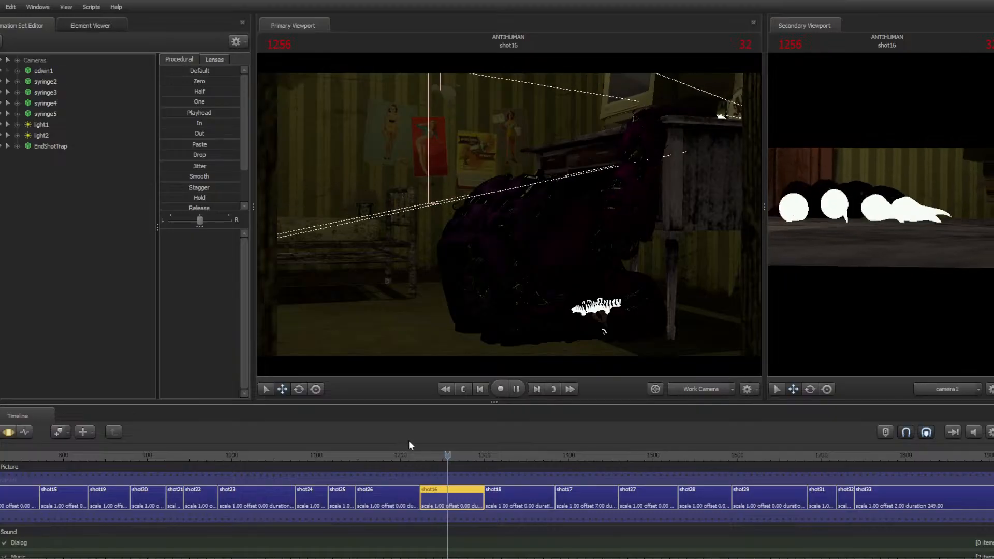
scroll(409, 459, down, 2)
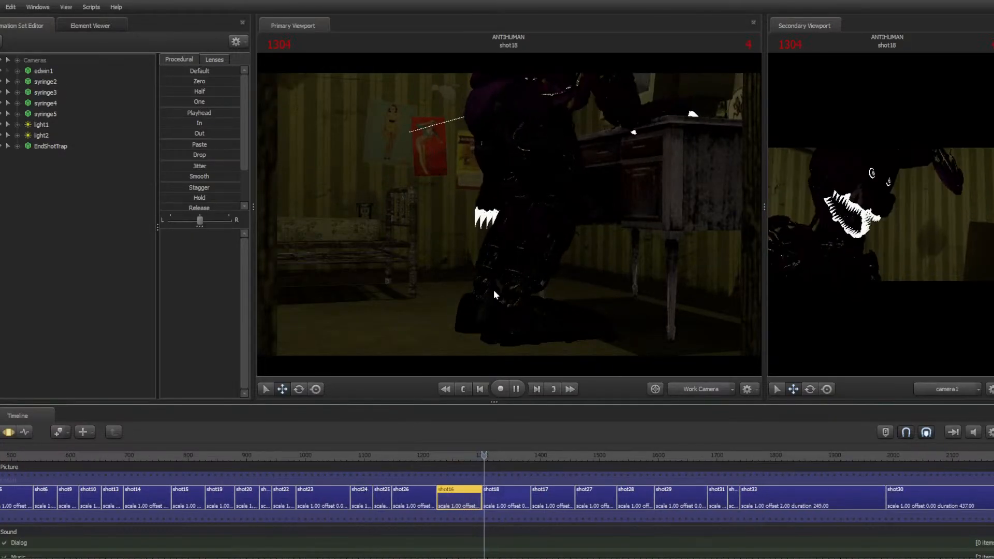
key(space)
drag(548, 294, 368, 298)
key(w)
key(s)
key(space)
key(w)
key(w)
key(w)
key(w)
key(w)
key(w)
key(w)
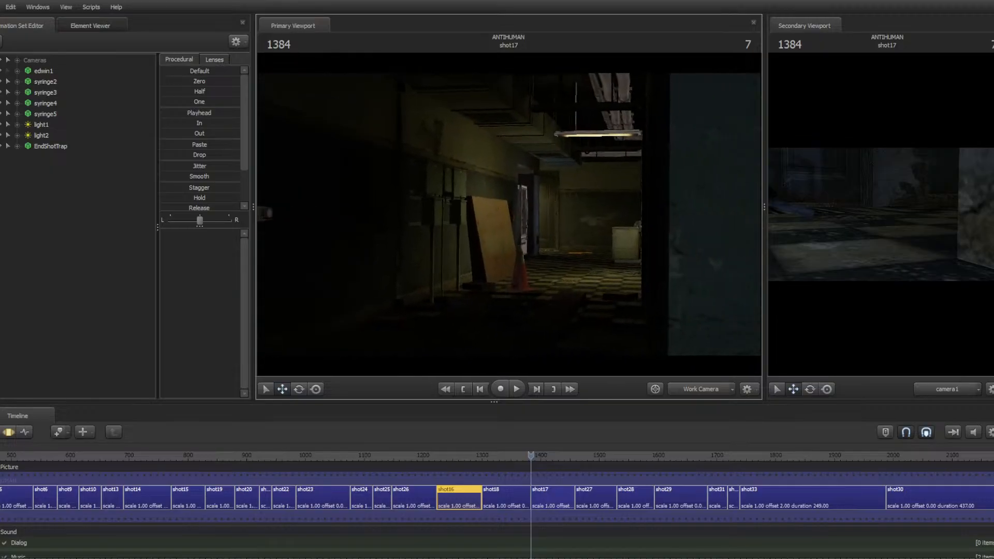
Open shot17 and play through the following shots, stepping back through shot33, shot32 and shot31
click(547, 498)
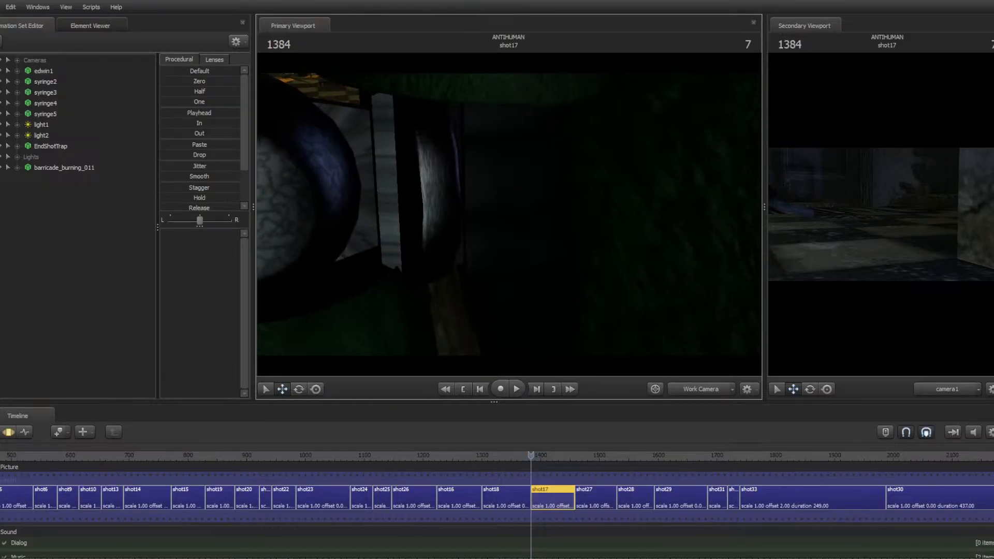
mouse_move(509, 215)
mouse_down()
mouse_move(435, 192)
mouse_move(505, 194)
mouse_move(510, 210)
mouse_move(523, 178)
mouse_move(517, 145)
mouse_move(496, 207)
mouse_move(521, 196)
mouse_move(520, 155)
mouse_move(529, 165)
mouse_move(466, 249)
mouse_move(477, 253)
mouse_move(518, 212)
mouse_move(504, 187)
mouse_move(482, 202)
mouse_move(492, 194)
mouse_move(549, 236)
mouse_move(528, 227)
mouse_move(538, 181)
mouse_move(484, 210)
mouse_move(456, 199)
mouse_move(515, 192)
mouse_move(516, 181)
mouse_move(507, 259)
mouse_move(541, 264)
mouse_move(536, 277)
mouse_move(528, 243)
mouse_move(575, 259)
mouse_move(477, 199)
mouse_move(469, 204)
mouse_move(500, 207)
mouse_move(484, 209)
mouse_move(479, 251)
mouse_move(510, 233)
mouse_move(468, 209)
mouse_move(463, 155)
mouse_move(478, 200)
mouse_move(492, 179)
mouse_move(496, 243)
mouse_move(513, 266)
mouse_move(505, 168)
mouse_move(528, 189)
mouse_move(509, 213)
mouse_up()
key(space)
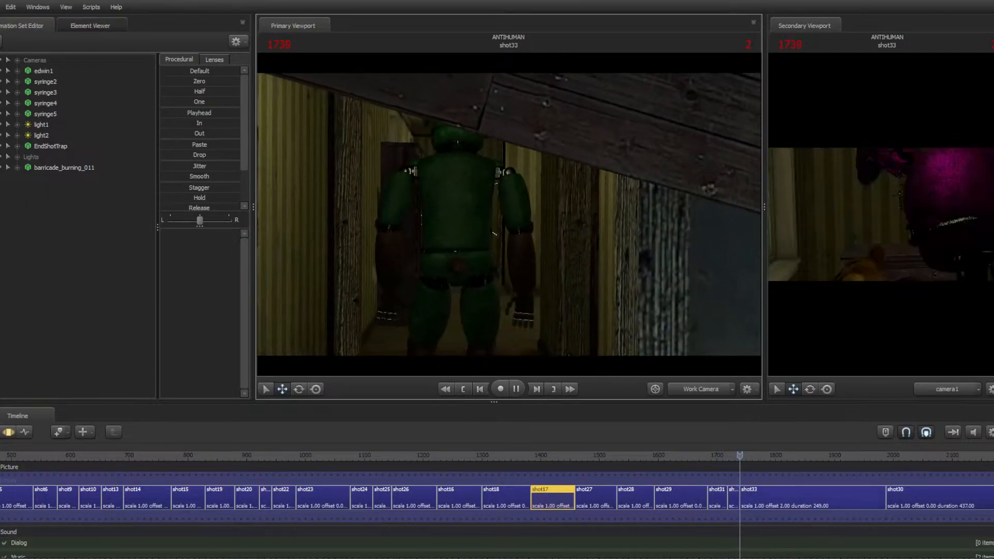
key(space)
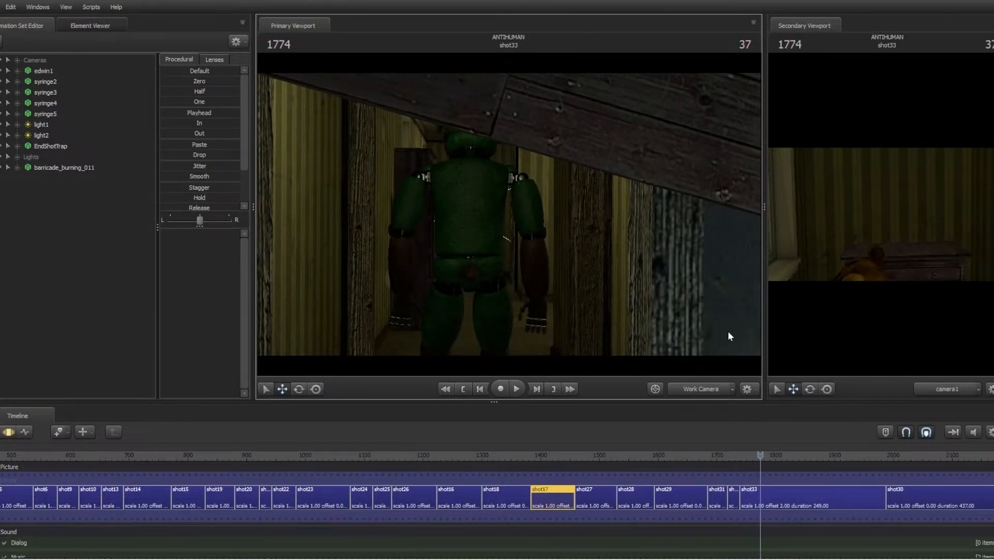
key(Up)
key(Up)
key(space)
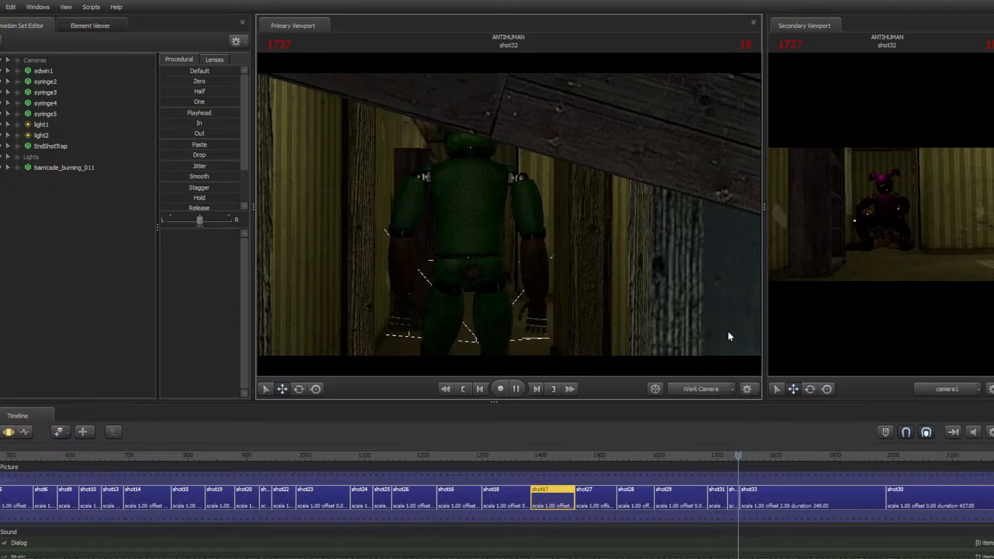
key(space)
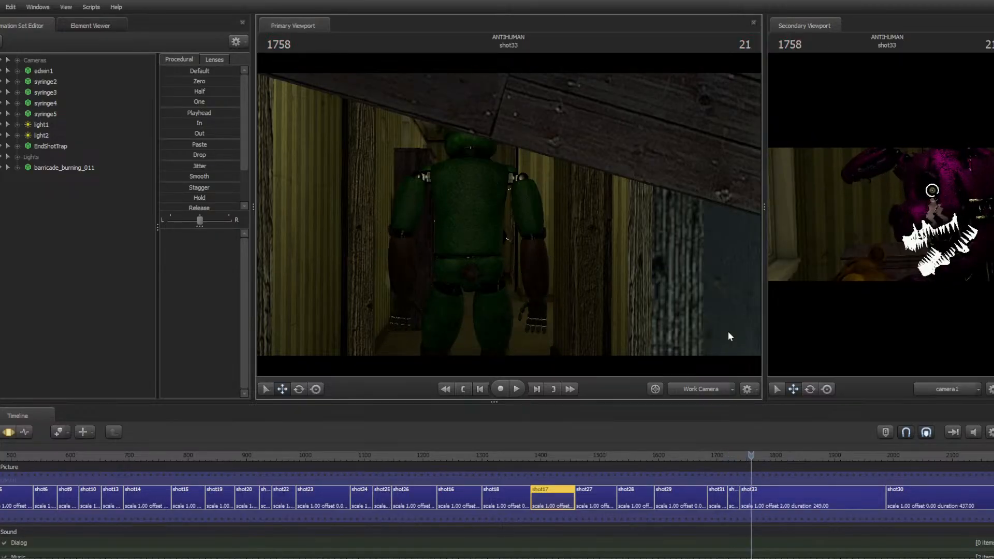
key(Up)
key(Up)
key(Up)
key(space)
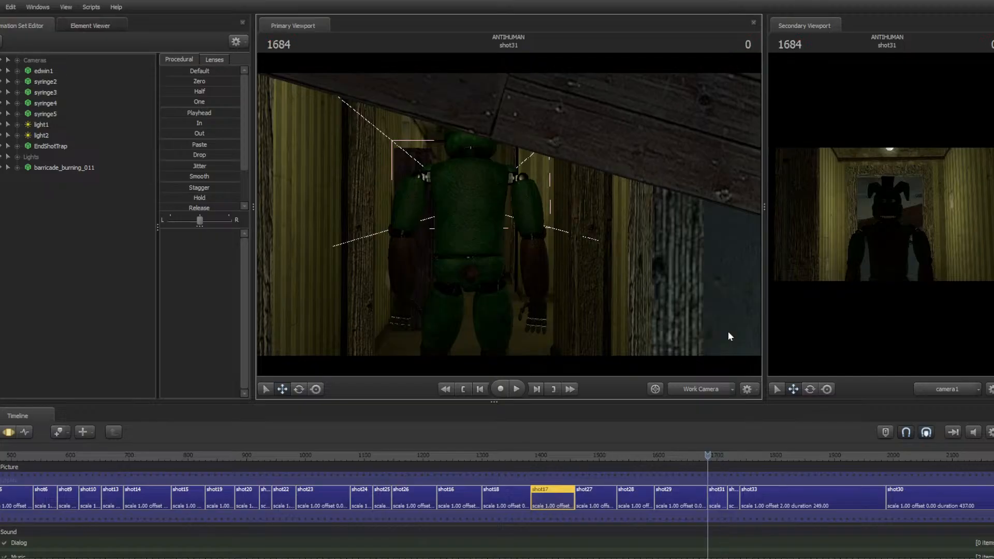
Open shot31 in the motion editor and select edwin1's Eye.L and Eye.R controls
click(718, 498)
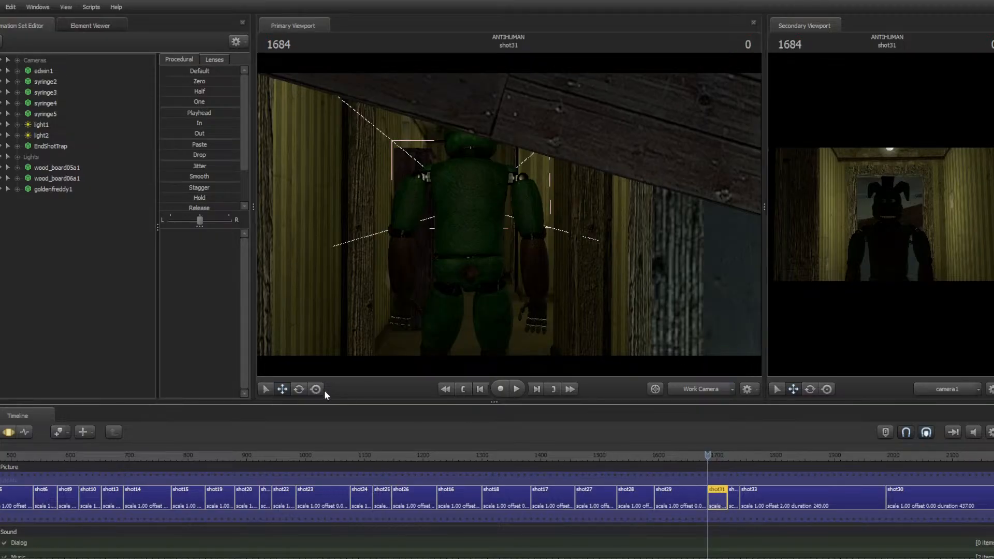
click(3, 433)
key(w)
drag(404, 231, 217, 228)
key(a)
drag(509, 214, 624, 199)
click(623, 195)
key(e)
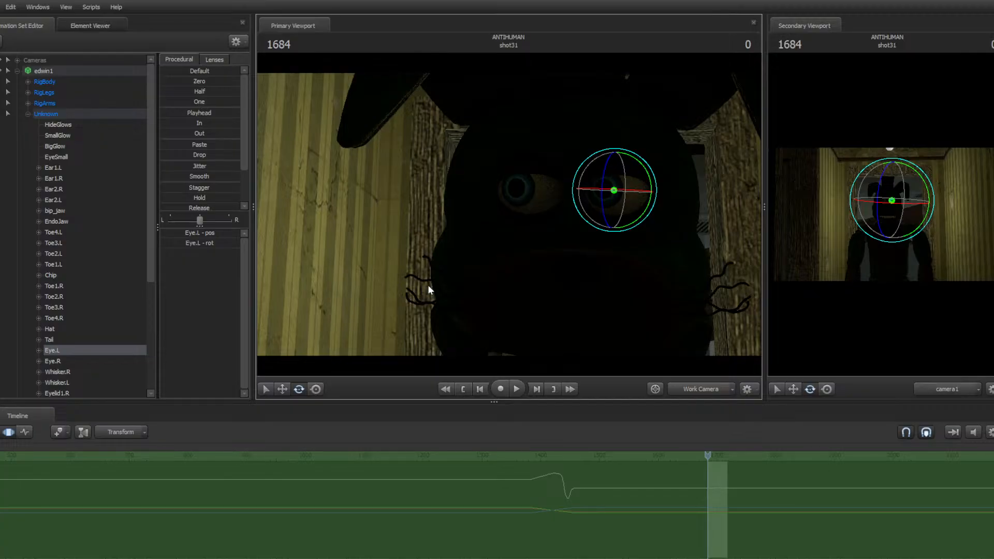
drag(455, 276, 467, 206)
key(s)
key(s)
key(w)
key(ctrl)
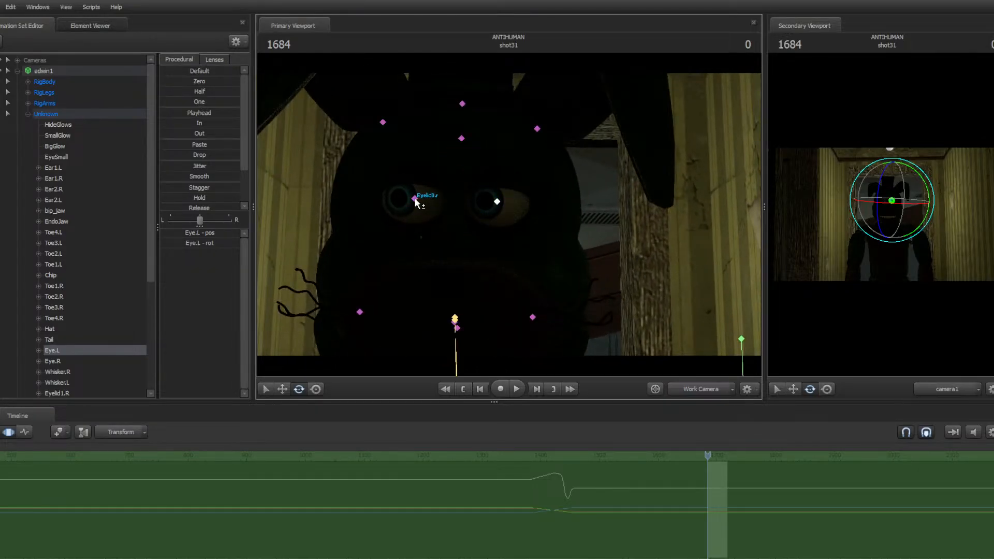
ctrl+click(415, 199)
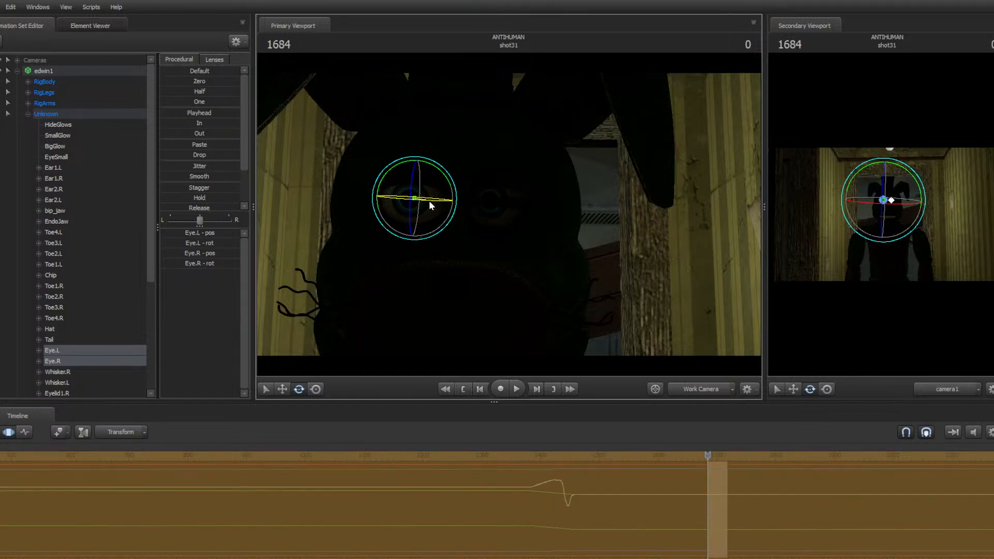
Switch the rotation mode to Local and rotate both eye controls
right_click(434, 203)
mouse_move(462, 225)
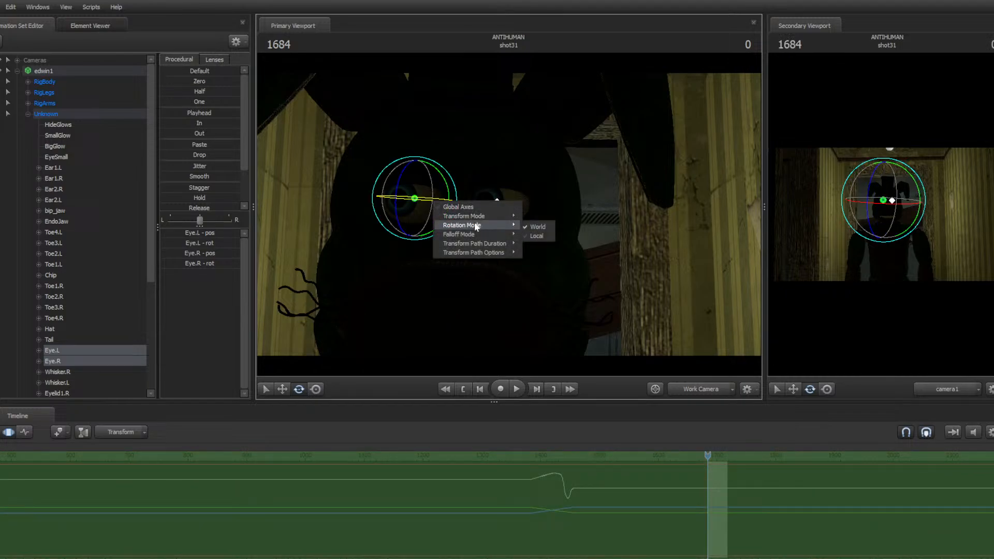
click(533, 233)
drag(412, 201, 603, 246)
key(s)
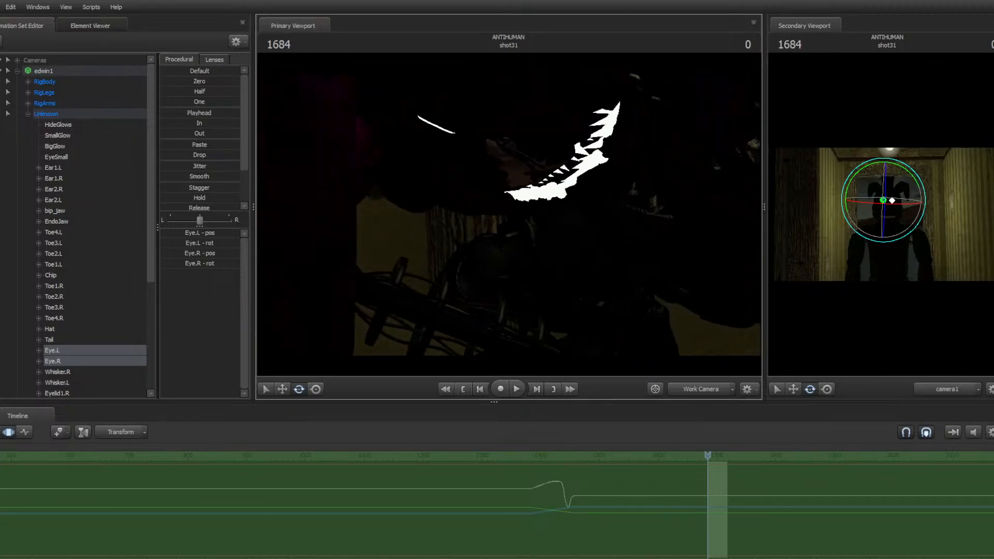
Return to the clip editor and play back the end of the sequence around shot32 and shot33
drag(509, 215, 440, 246)
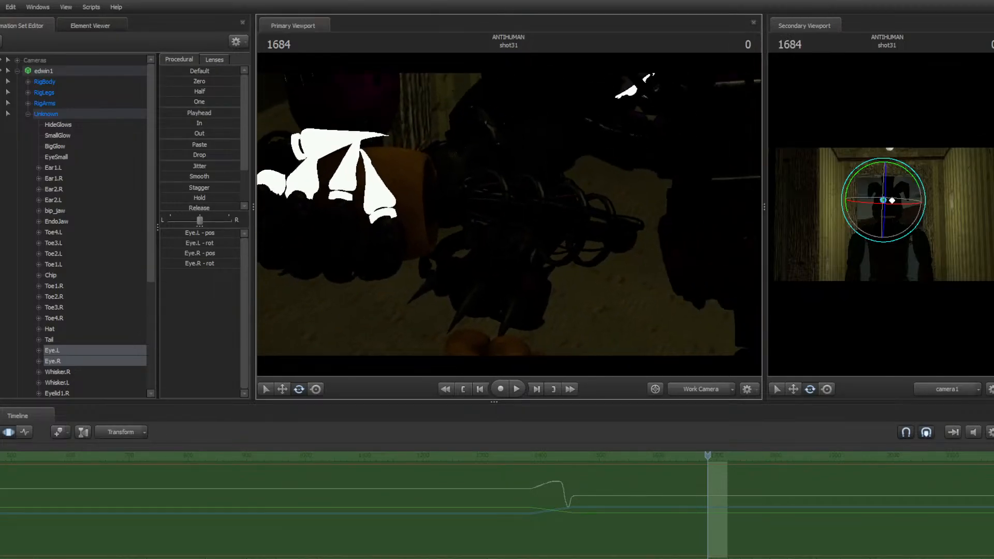
drag(509, 214, 487, 259)
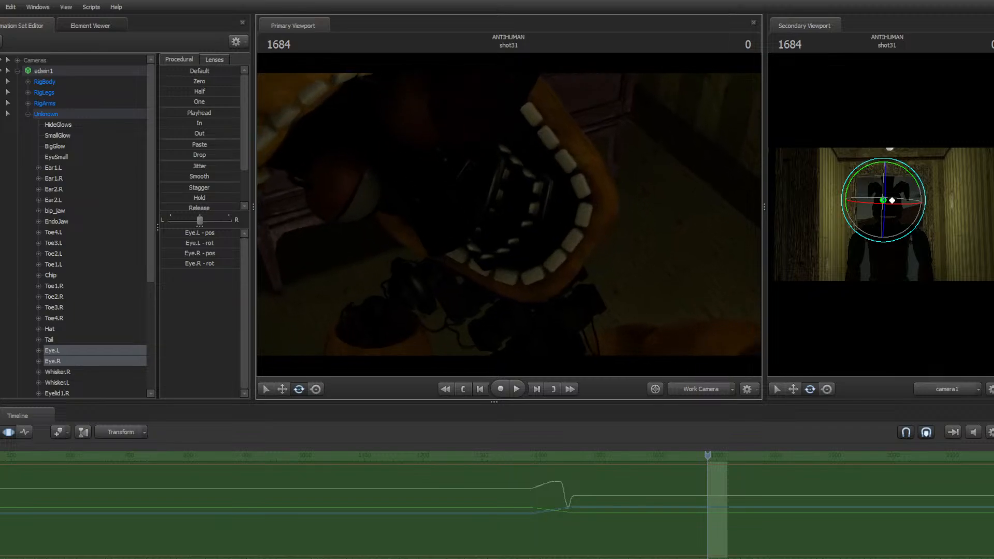
drag(509, 214, 536, 242)
click(0, 433)
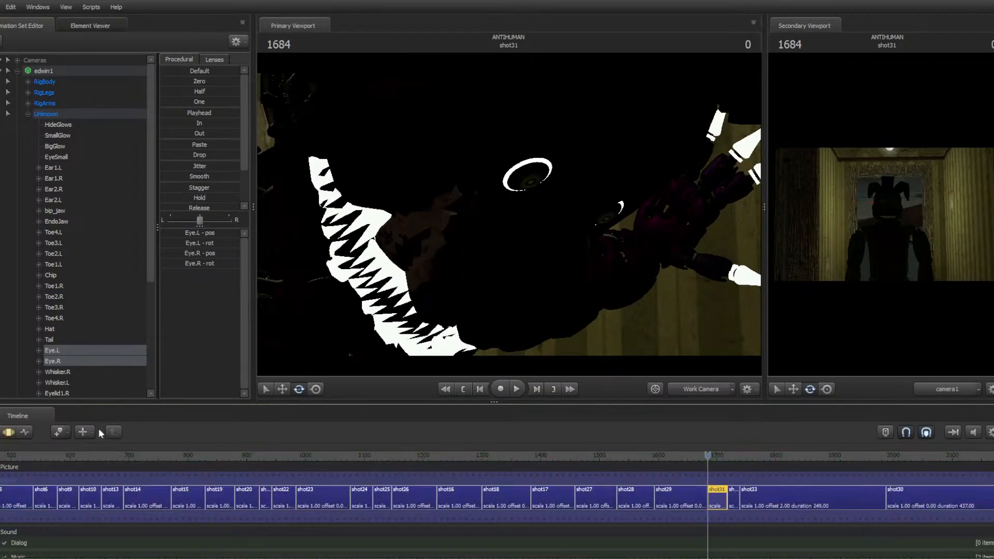
scroll(737, 510, up, 2)
key(space)
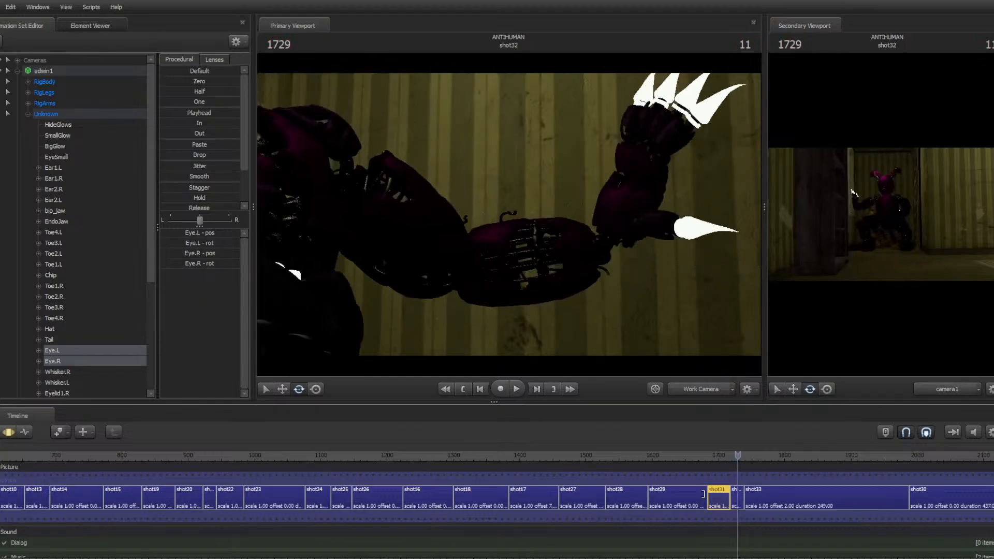
key(space)
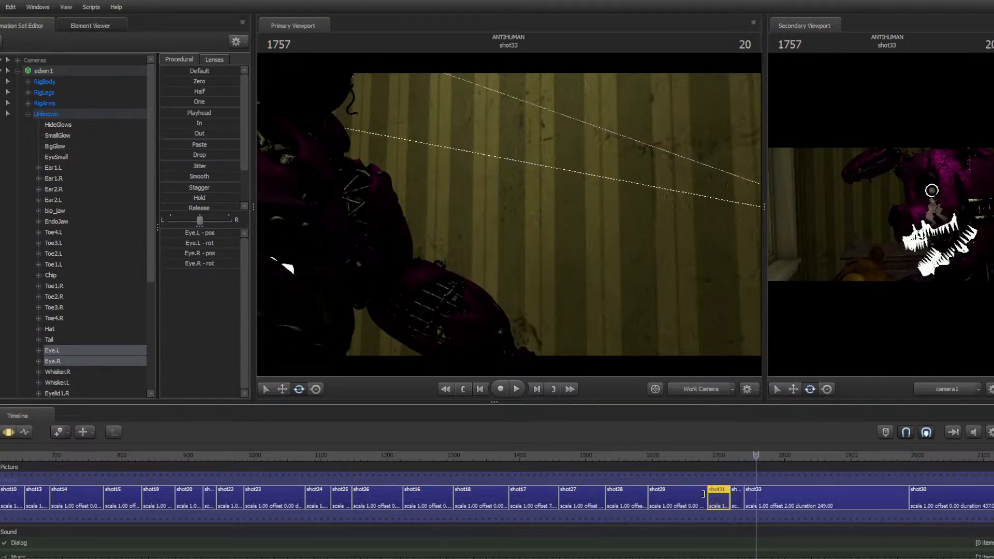
Open shot33 and bring up the EndShotTrap animation set's context menu
click(837, 499)
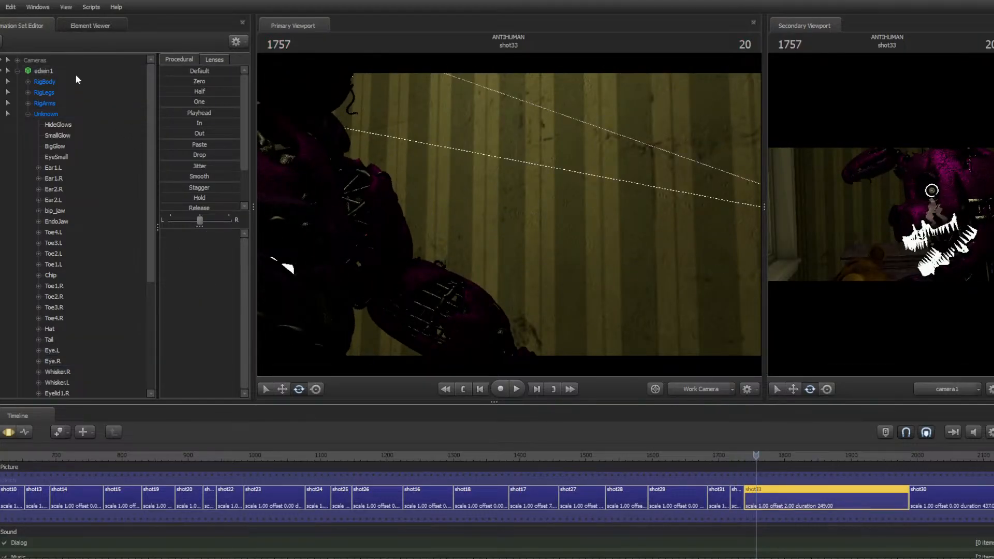
scroll(104, 207, down, 5)
click(55, 343)
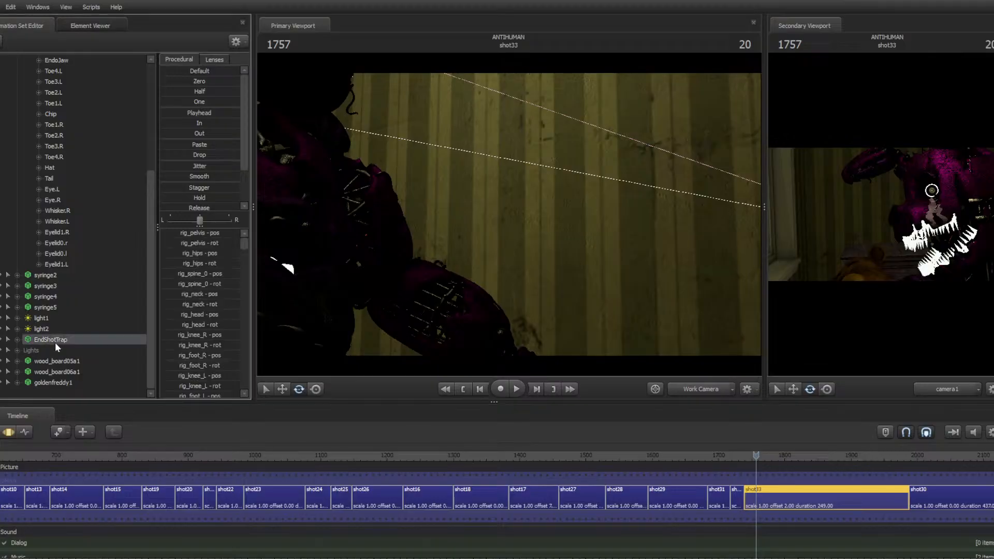
right_click(55, 343)
mouse_move(119, 407)
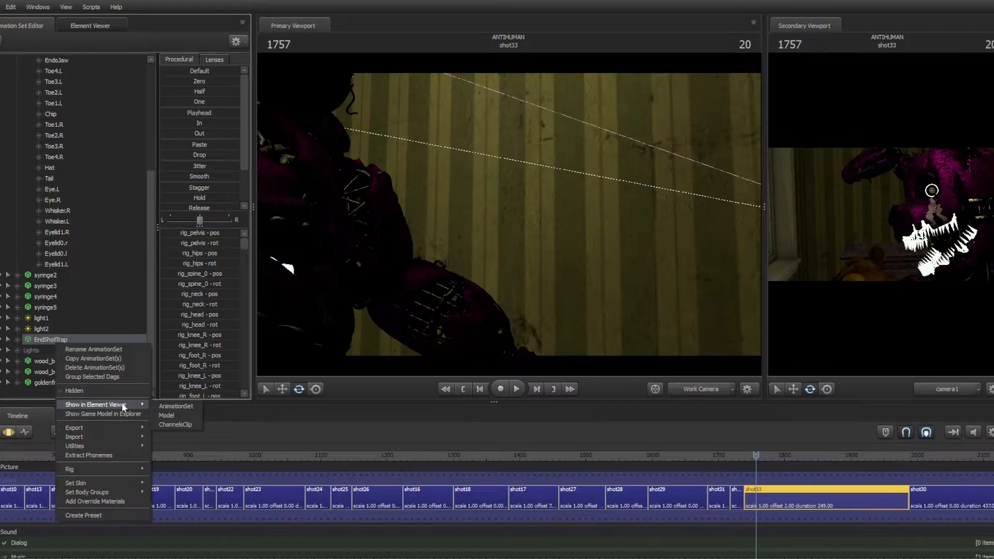
click(152, 494)
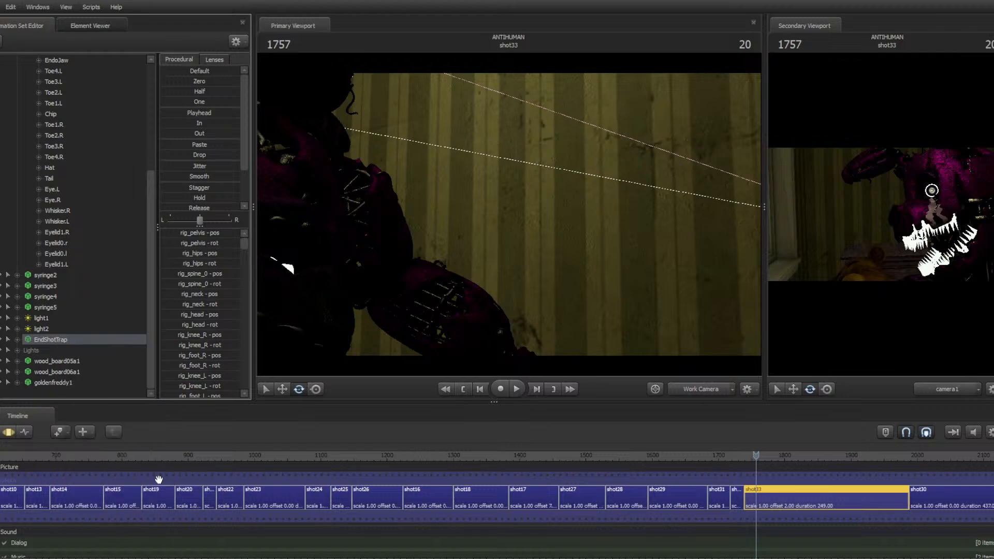
Fly the work camera around shot33 and step between shot33, shot32 and shot31 to compare them
drag(512, 243, 509, 215)
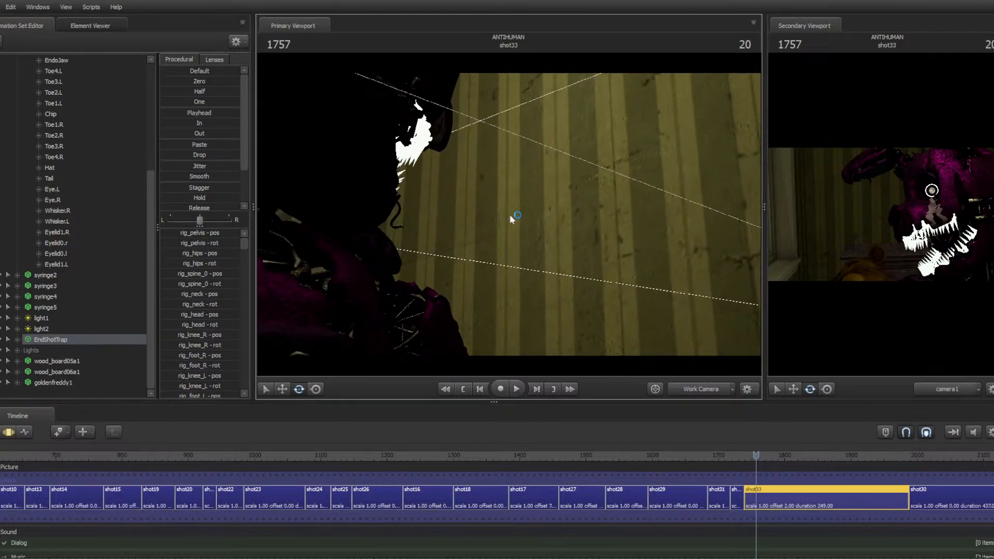
key(Up)
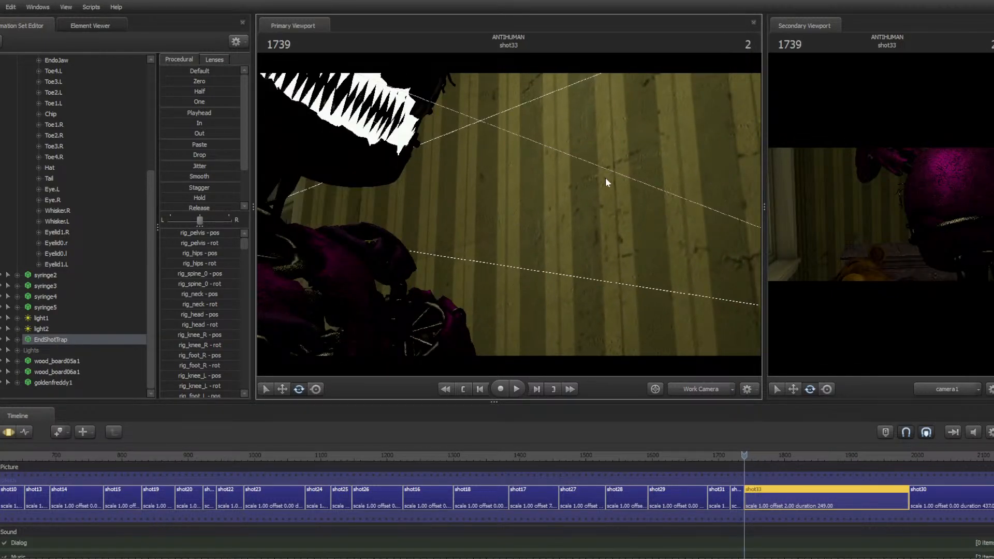
drag(605, 177, 446, 150)
key(s)
key(w)
key(d)
key(d)
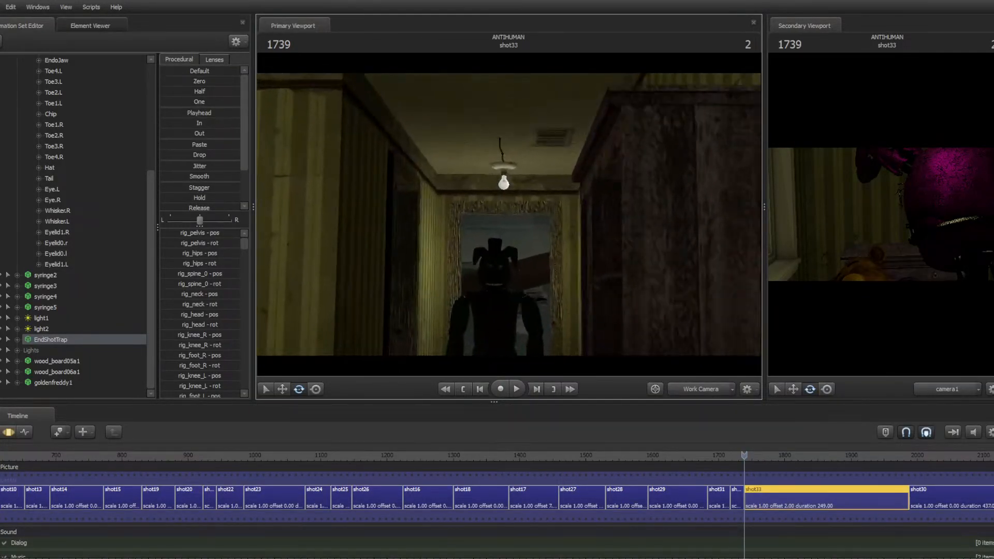
drag(404, 208, 508, 208)
key(w)
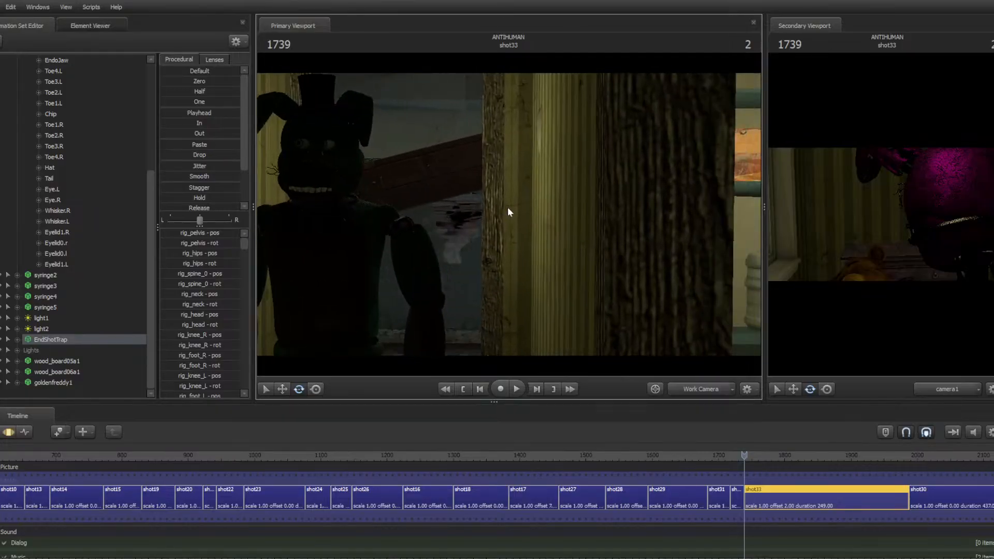
key(Up)
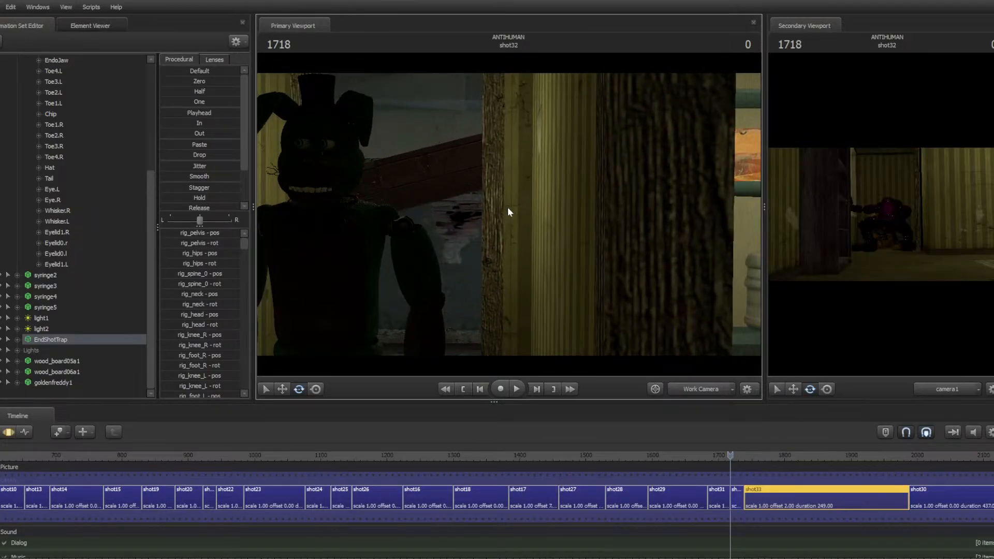
key(Down)
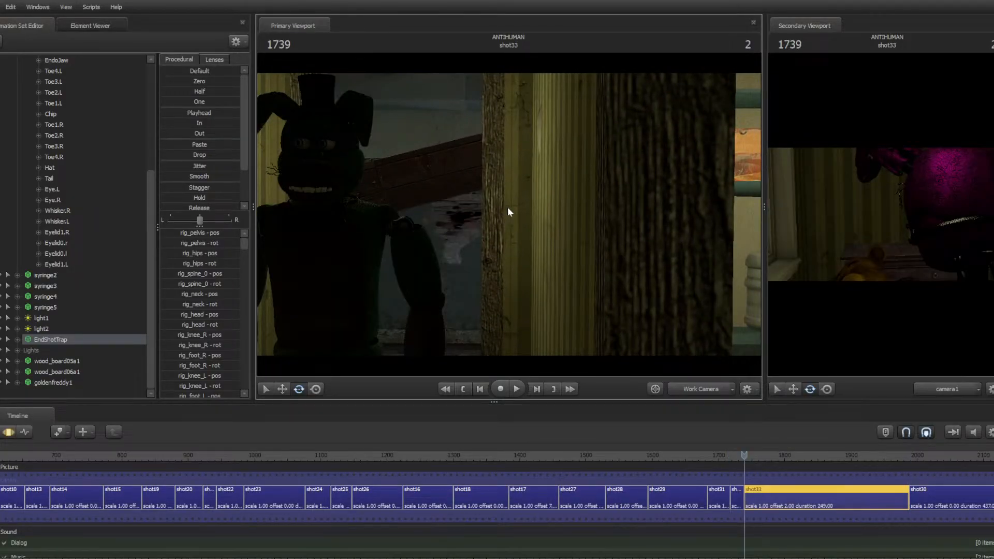
key(space)
key(Up)
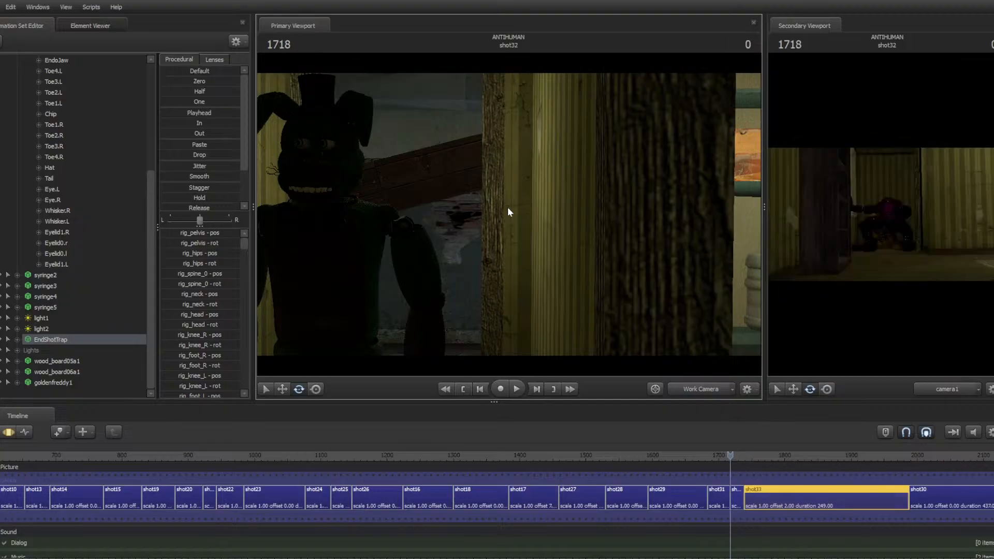
key(space)
key(space)
key(Up)
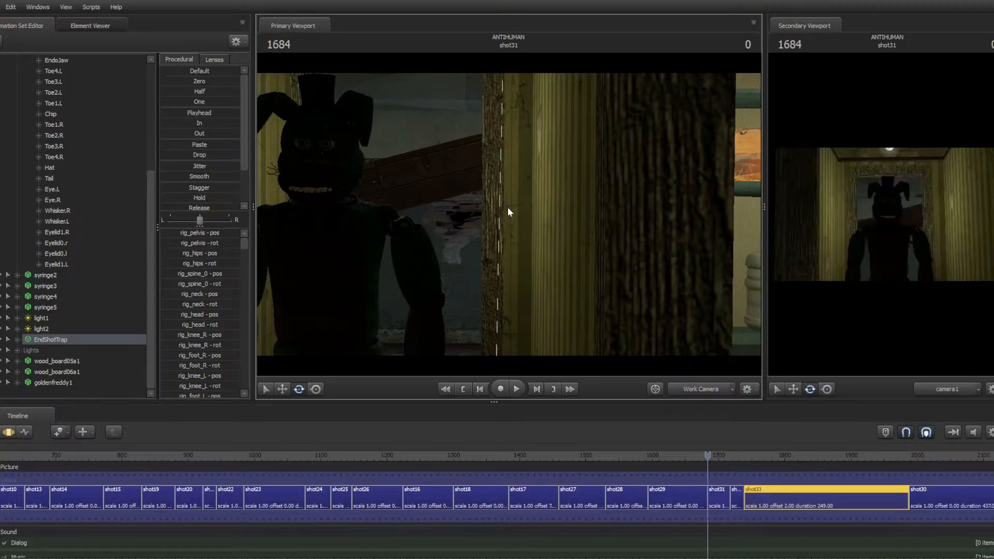
Open shot31 from the clip editor, fly the work camera to the animatronic's front and switch to the motion editor
click(721, 491)
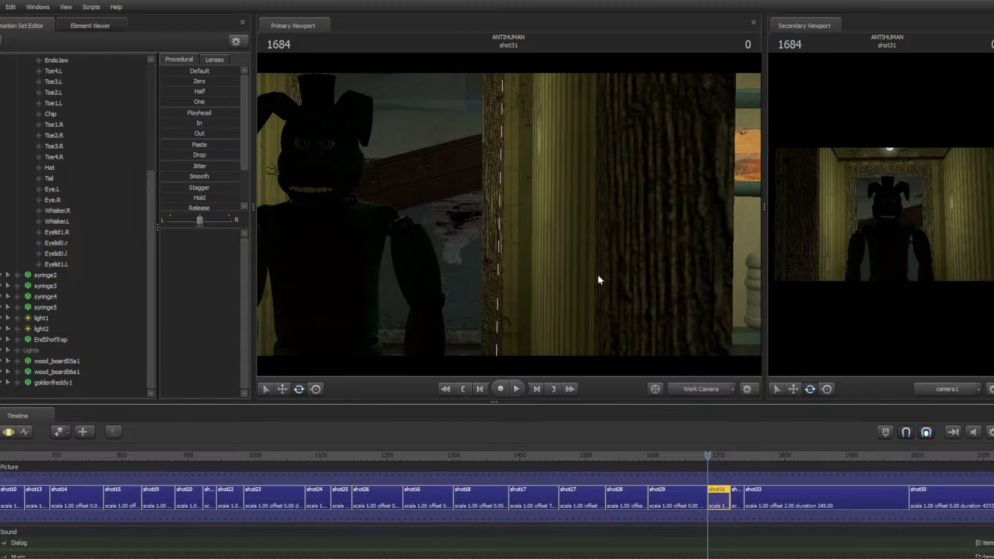
drag(600, 280, 542, 275)
key(w)
key(a)
click(4, 434)
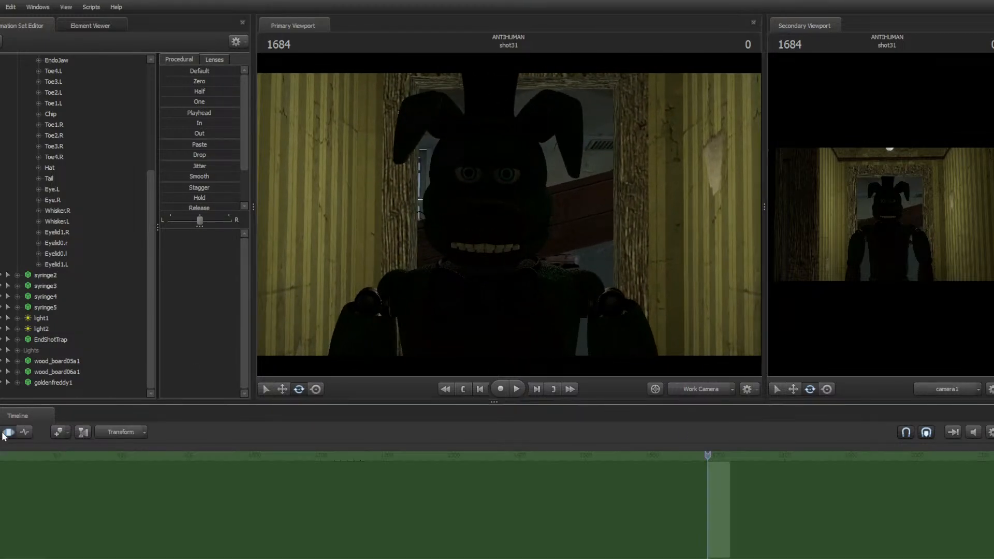
Reveal the rig handles, move the pelvis control upward at shot31's first frame, and save the session
key(w)
mouse_move(472, 310)
mouse_down()
mouse_move(460, 314)
mouse_move(462, 289)
mouse_move(464, 298)
mouse_up()
key(ctrl)
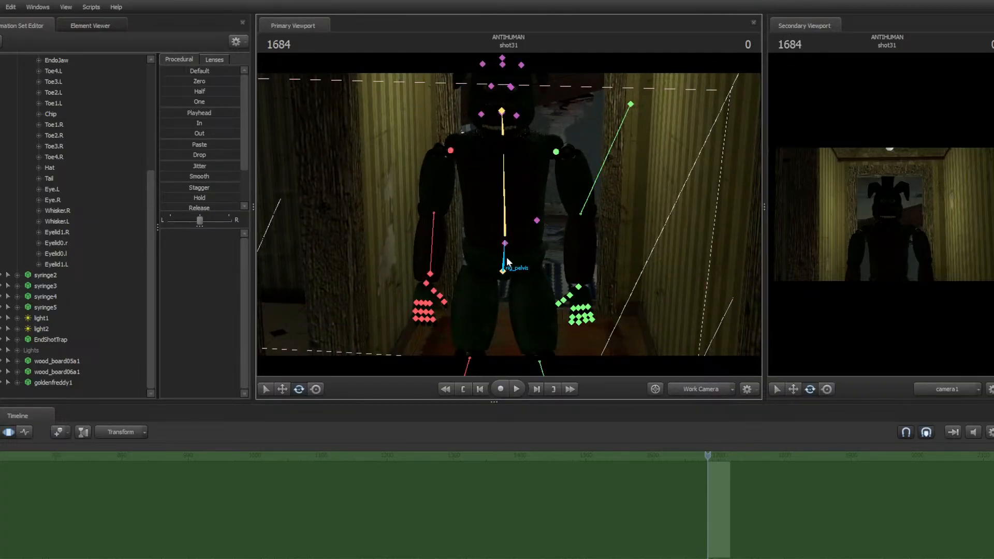
click(507, 262)
drag(501, 265, 512, 237)
key(w)
key(ctrl)
ctrl+click(461, 291)
ctrl+click(505, 246)
key(ctrl+s)
Play back the sequence from shot29 into shot31
key(space)
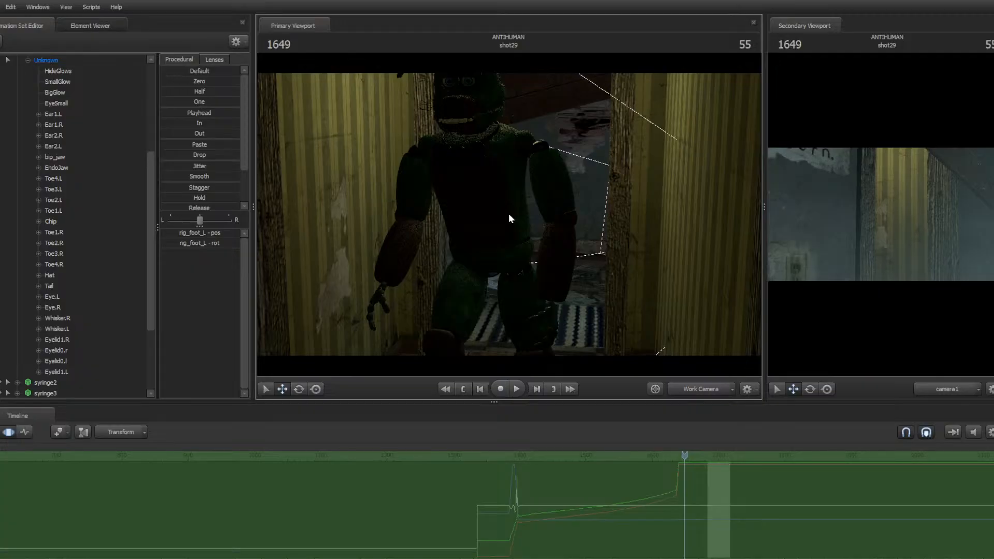
key(space)
key(space)
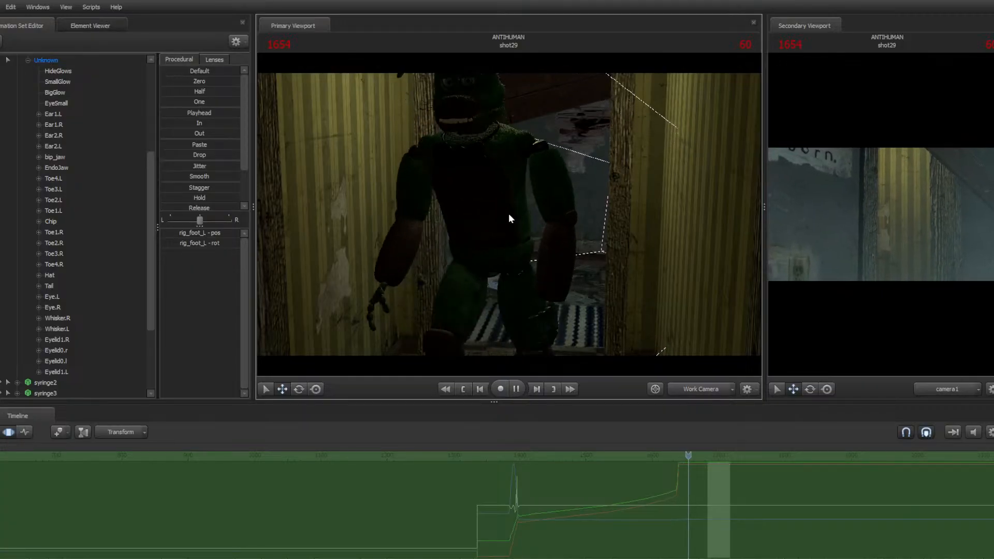
key(space)
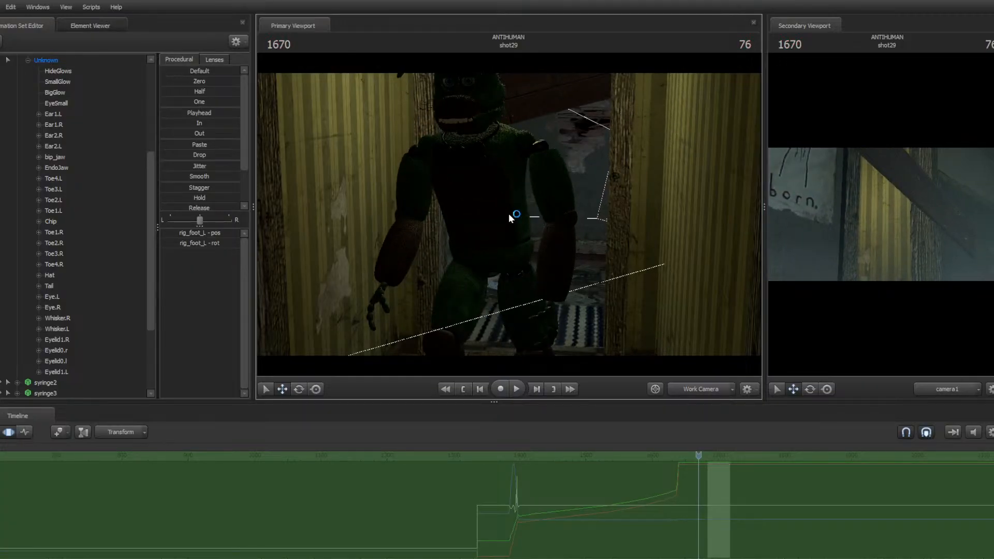
Jump to shot31's first frame, fly the camera down to the right hand, and select its pinky finger control
key(Down)
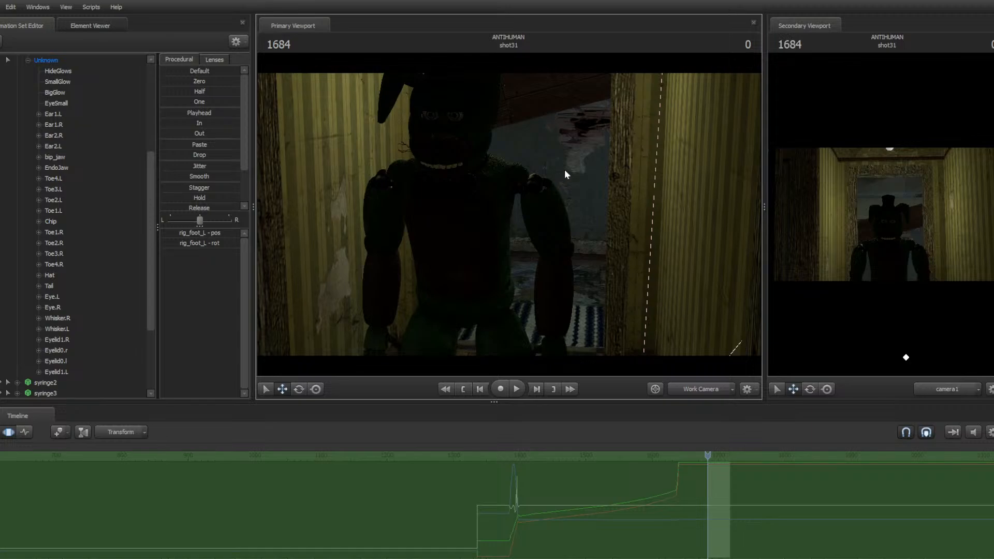
drag(611, 164, 580, 241)
drag(588, 317, 628, 281)
ctrl+click(603, 317)
click(604, 318)
ctrl+click(307, 298)
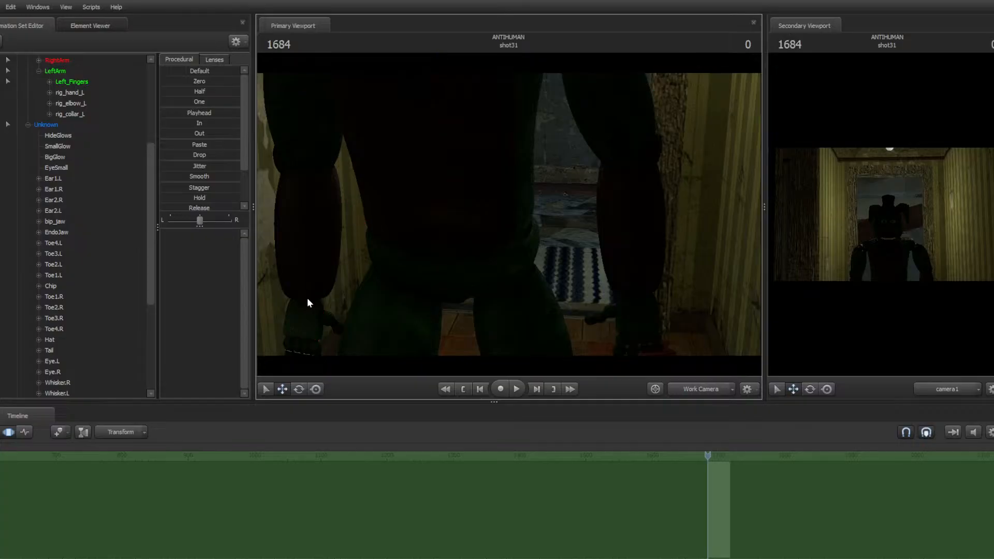
click(307, 299)
mouse_move(309, 285)
mouse_down()
mouse_move(315, 249)
mouse_move(331, 234)
mouse_move(267, 291)
mouse_move(306, 272)
mouse_move(383, 258)
mouse_move(388, 248)
mouse_move(378, 236)
mouse_move(341, 234)
mouse_up()
key(w)
key(d)
key(s)
ctrl+click(471, 190)
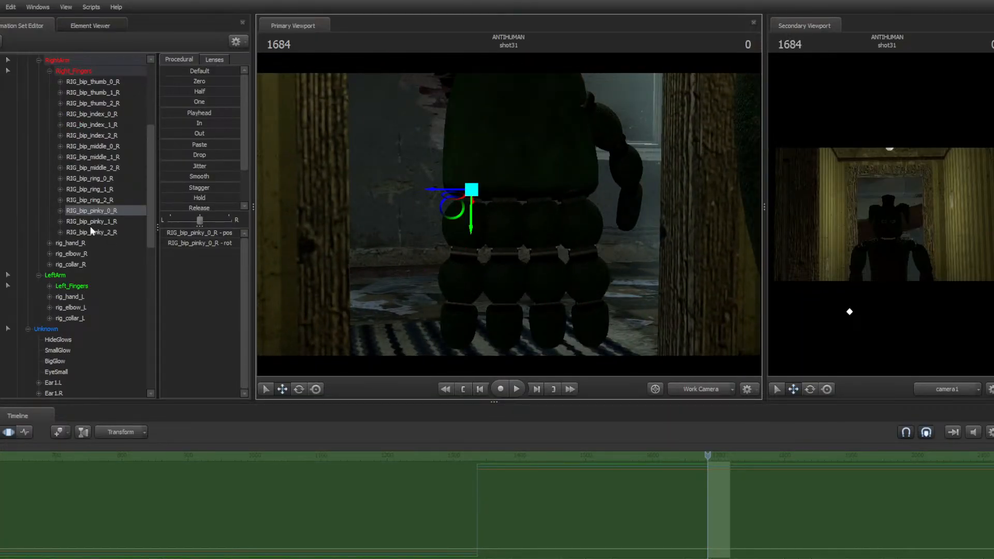
Browse the right hand's finger controls in the rig tree, selecting the pinky and index joints
scroll(88, 242, down, 7)
scroll(96, 243, up, 7)
scroll(99, 241, down, 15)
scroll(98, 240, up, 8)
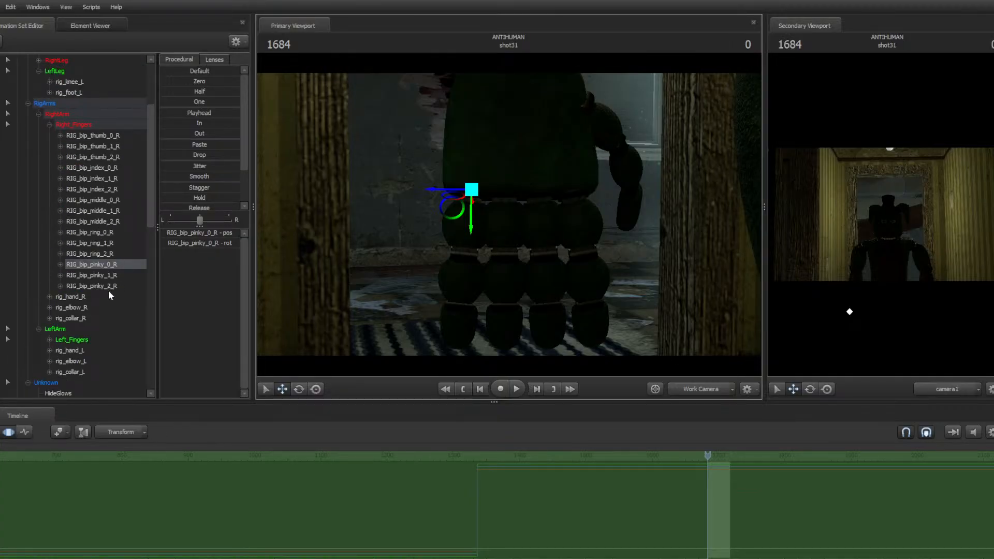
scroll(37, 125, up, 2)
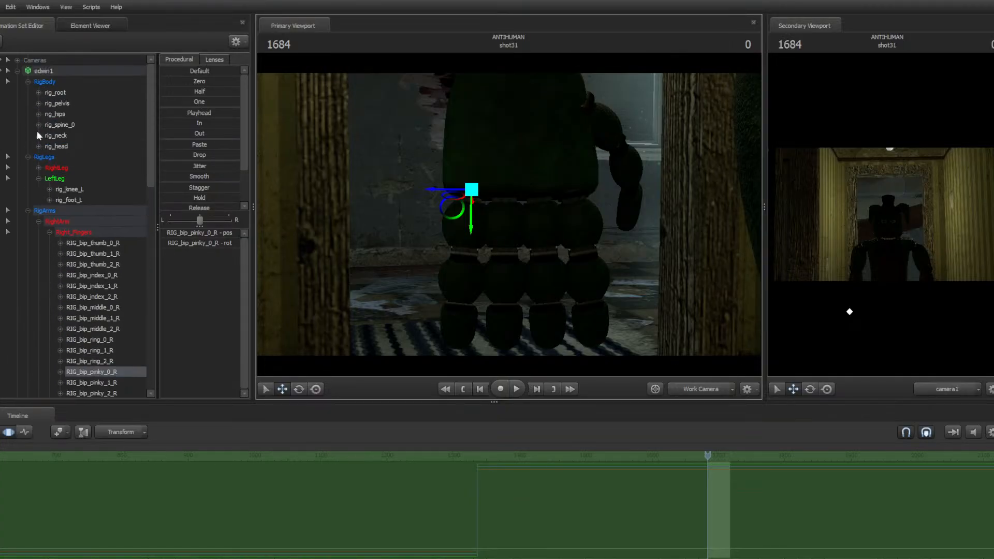
scroll(52, 199, down, 3)
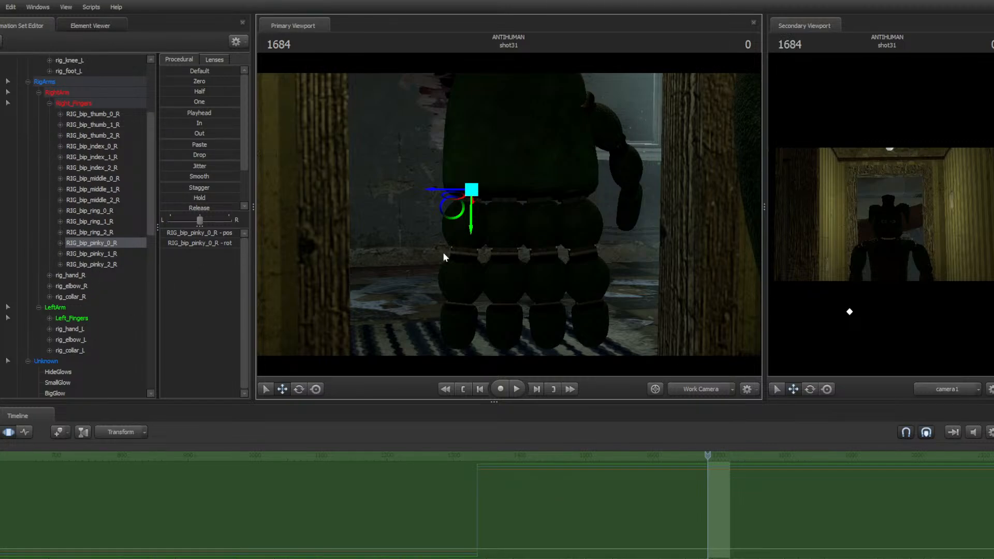
drag(609, 203, 559, 203)
key(a)
click(103, 256)
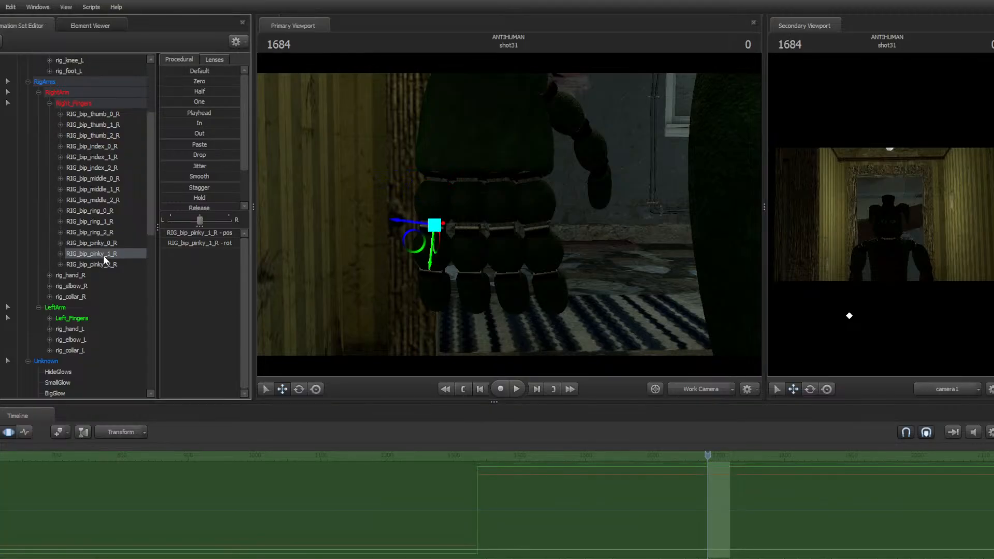
click(102, 264)
click(114, 147)
scroll(116, 166, down, 15)
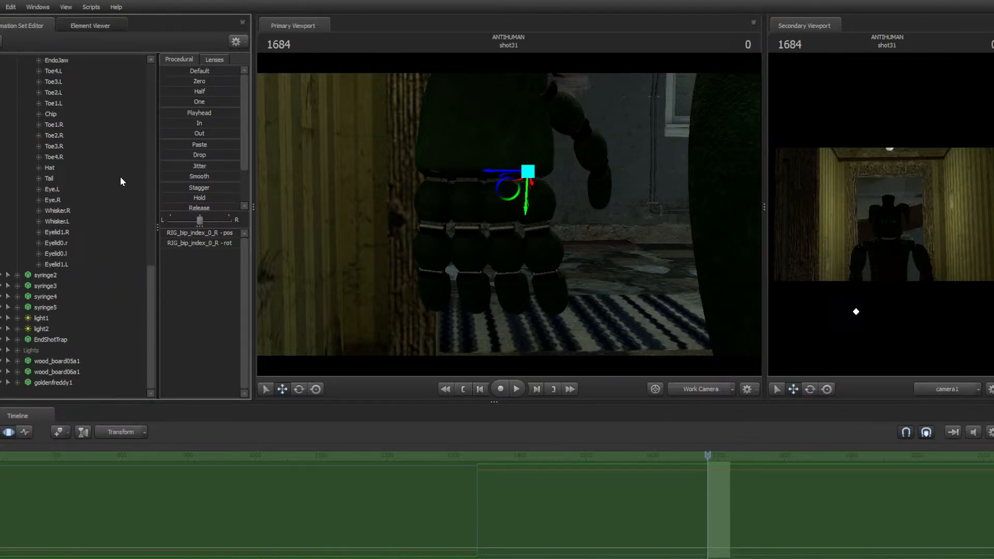
scroll(125, 173, up, 15)
Fly the camera back to the face, select the head control and rotate the head with the rotate tool
key(s)
drag(612, 218, 620, 138)
key(d)
key(d)
key(s)
key(w)
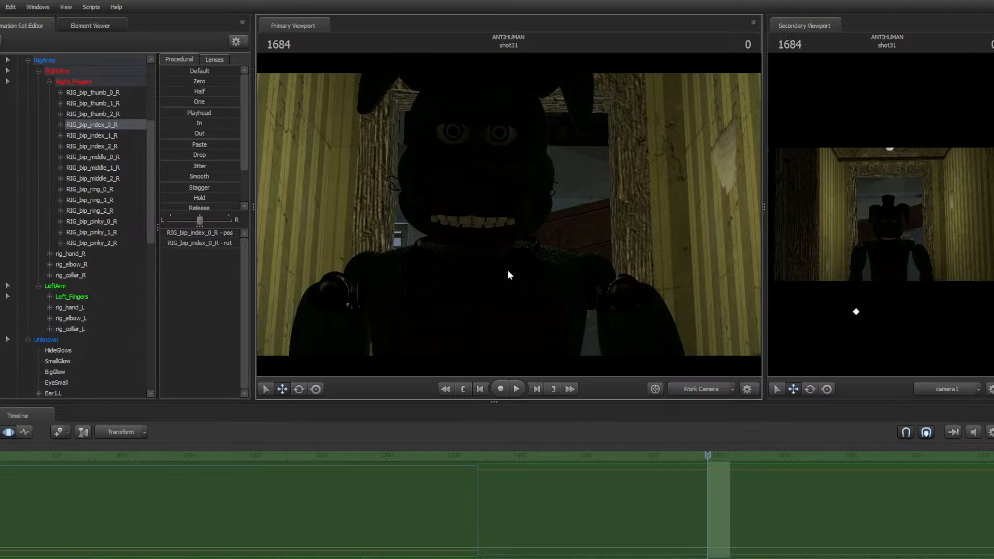
key(s)
drag(516, 288, 501, 233)
ctrl+click(497, 234)
key(e)
ctrl+click(498, 273)
ctrl+click(497, 236)
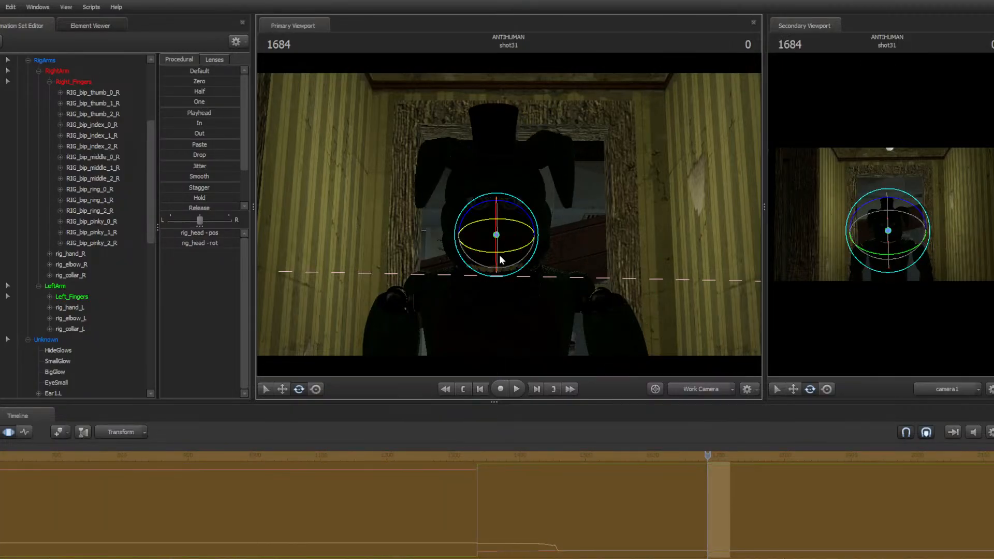
ctrl+click(499, 266)
ctrl+click(497, 236)
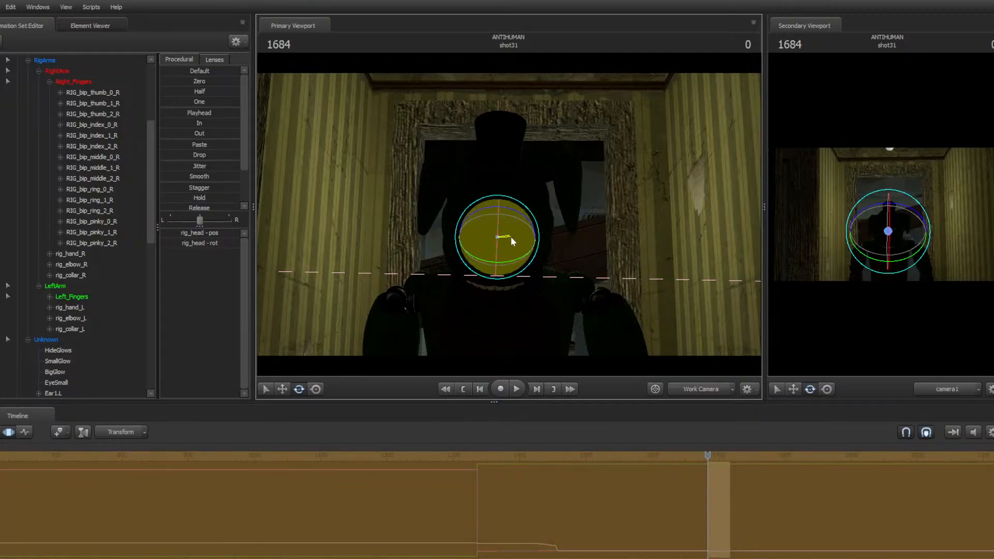
Fly the work camera around the animatronic's head and upper body
key(w)
drag(511, 241, 657, 228)
key(s)
key(s)
key(w)
key(a)
key(d)
key(w)
key(w)
ctrl+click(538, 182)
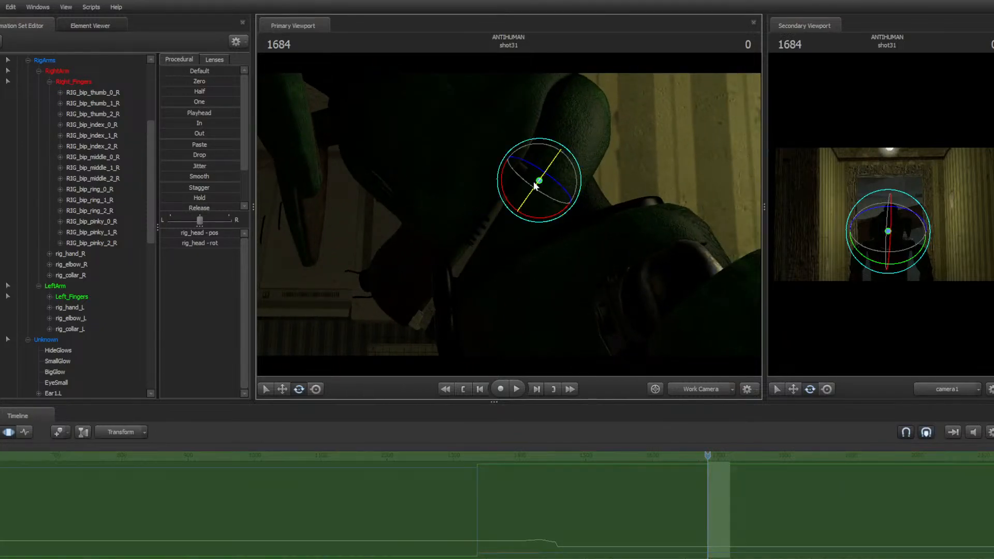
drag(500, 193, 516, 227)
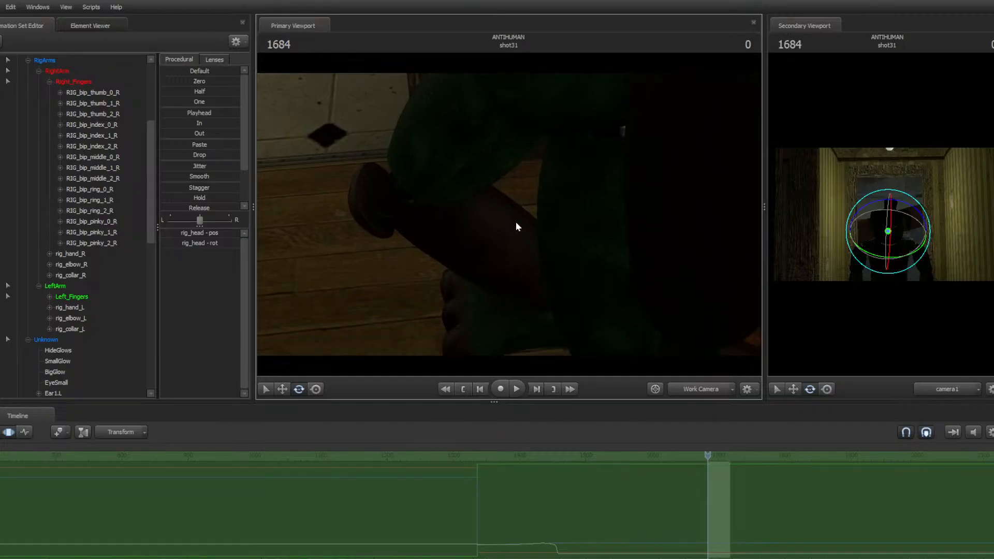
Open the graph editor curves, select the pelvis control and rotate it, then start playback
click(25, 432)
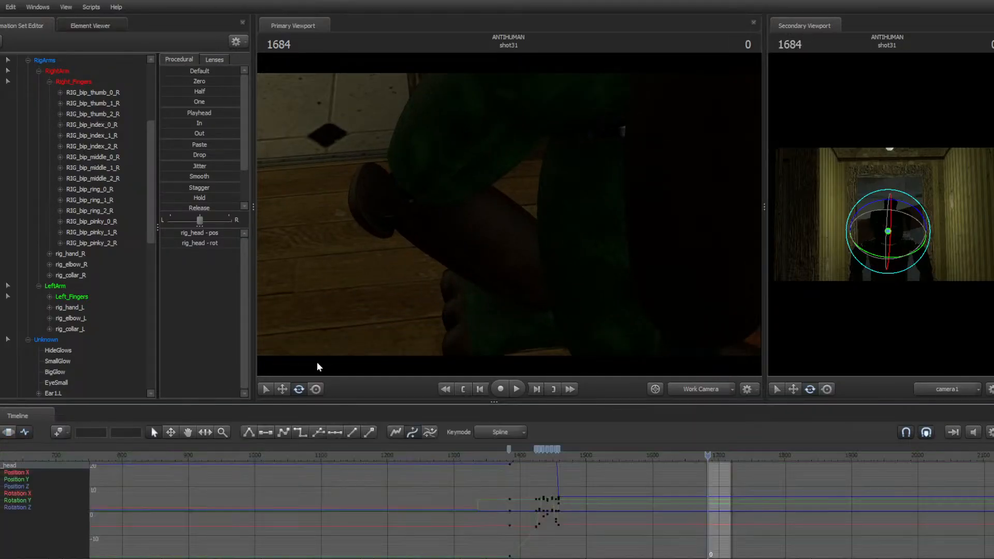
drag(546, 235, 528, 179)
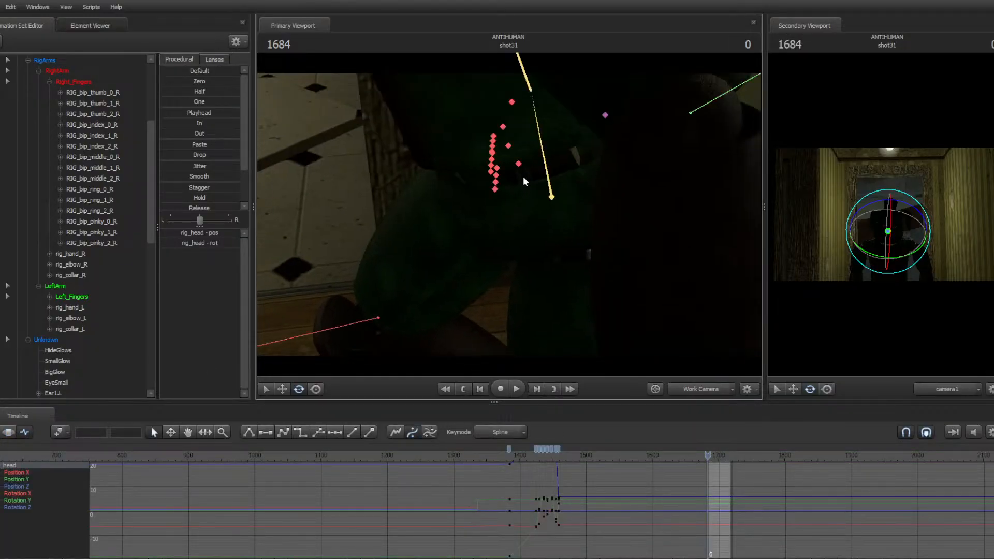
ctrl+click(545, 156)
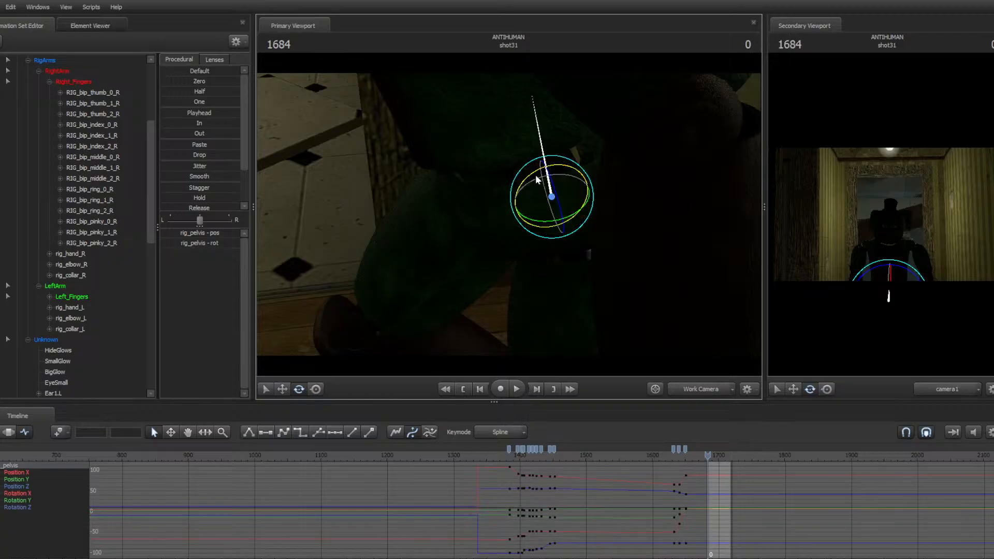
drag(534, 179, 530, 186)
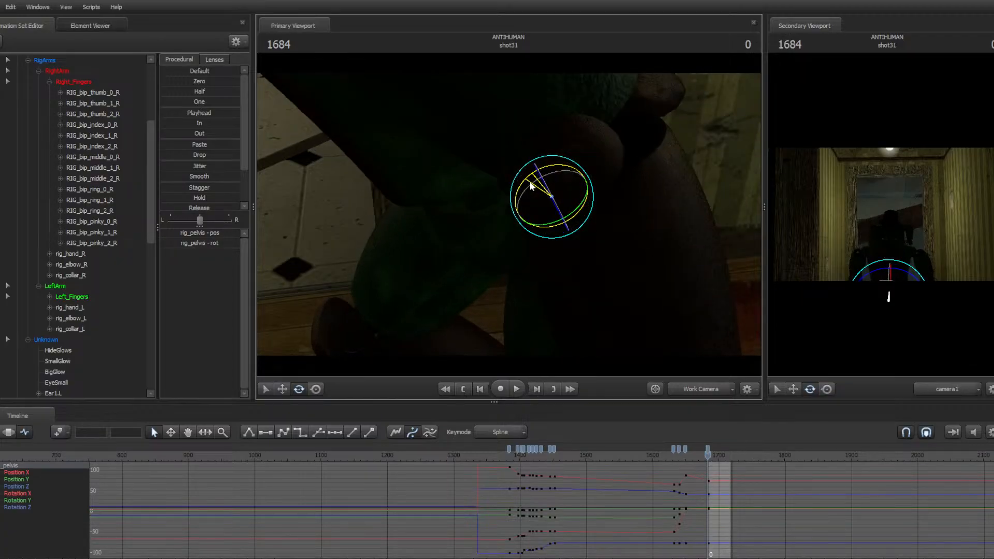
drag(440, 288, 432, 311)
key(space)
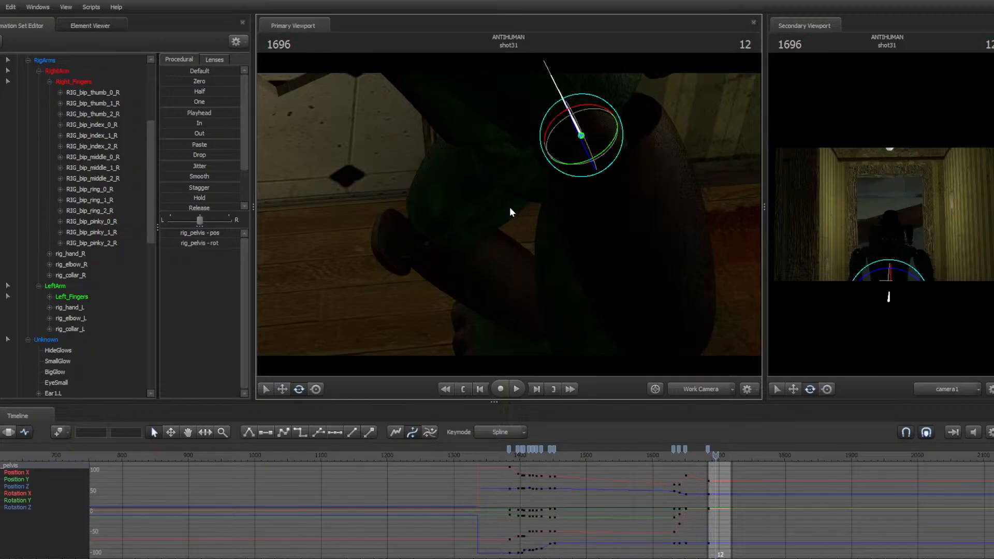
Select the left foot control, step to frame 1694 of shot31 and move the foot along its axis
scroll(758, 490, up, 8)
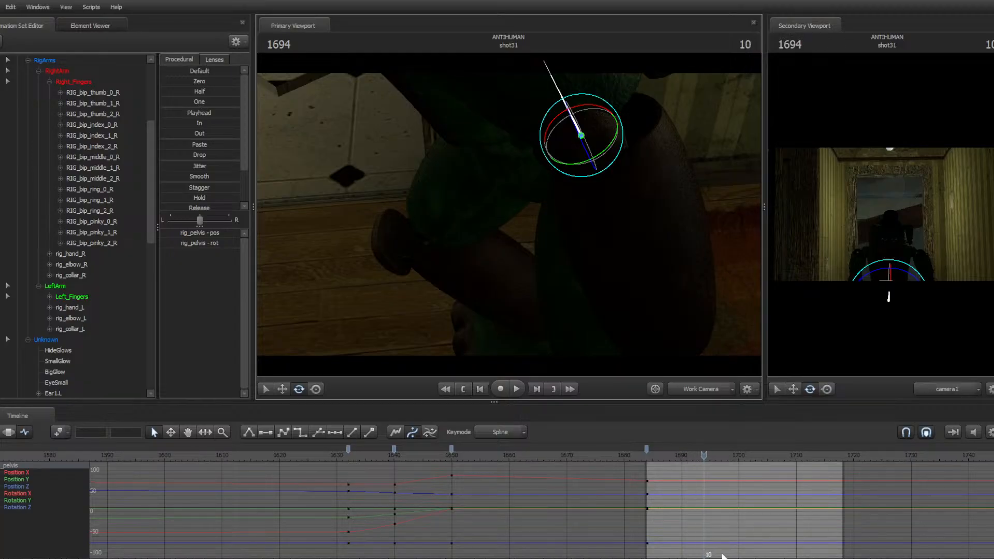
key(w)
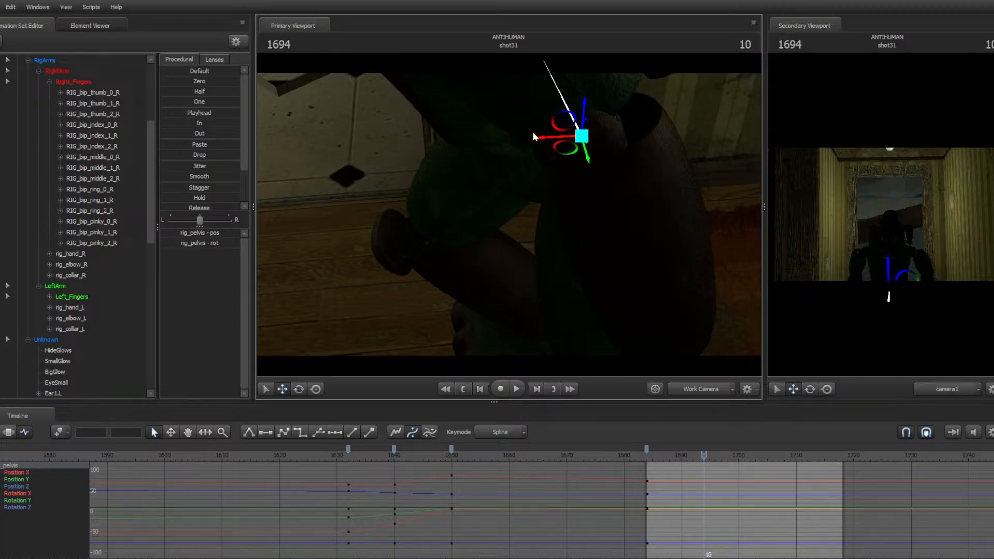
drag(561, 143, 491, 223)
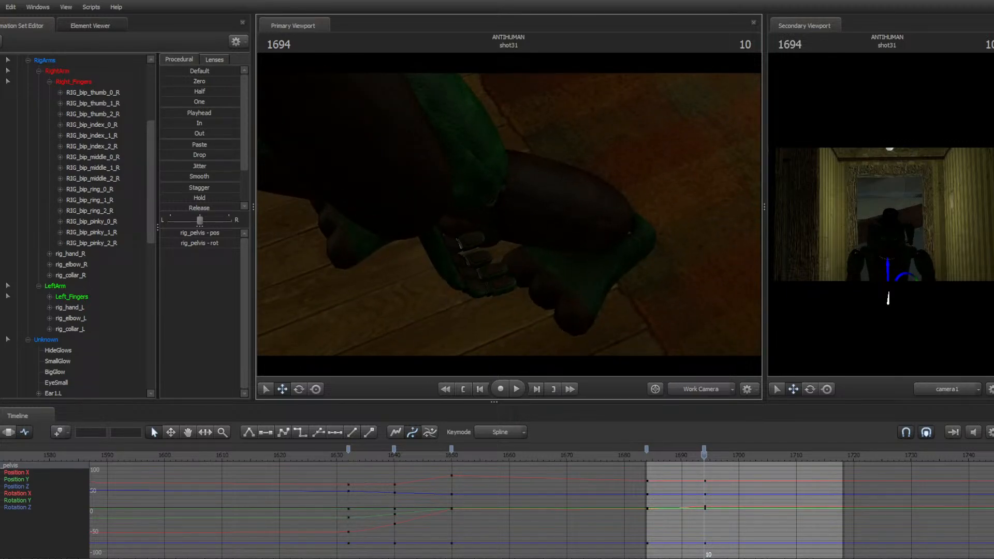
click(614, 223)
key(Up)
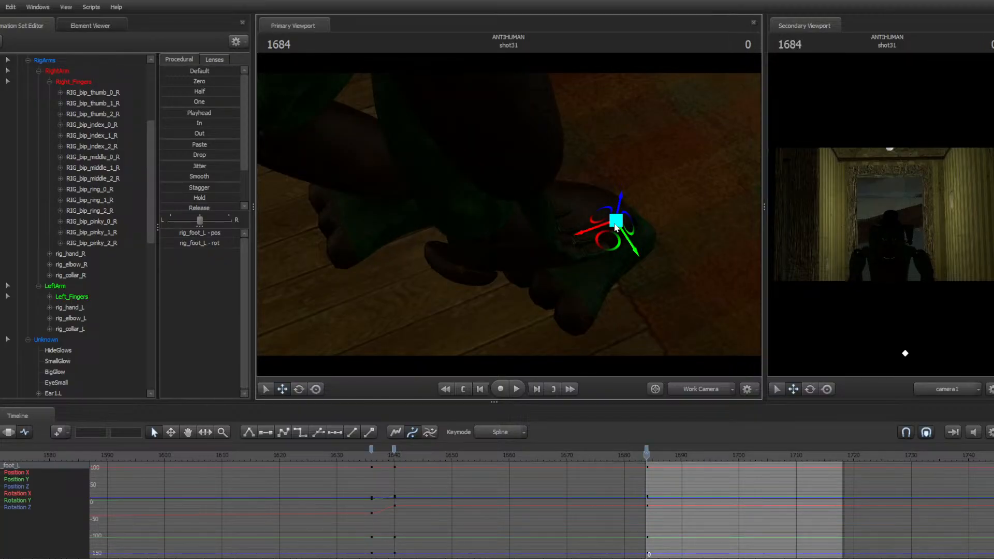
key(Right)
key(Right)
key(Right)
key(Right)
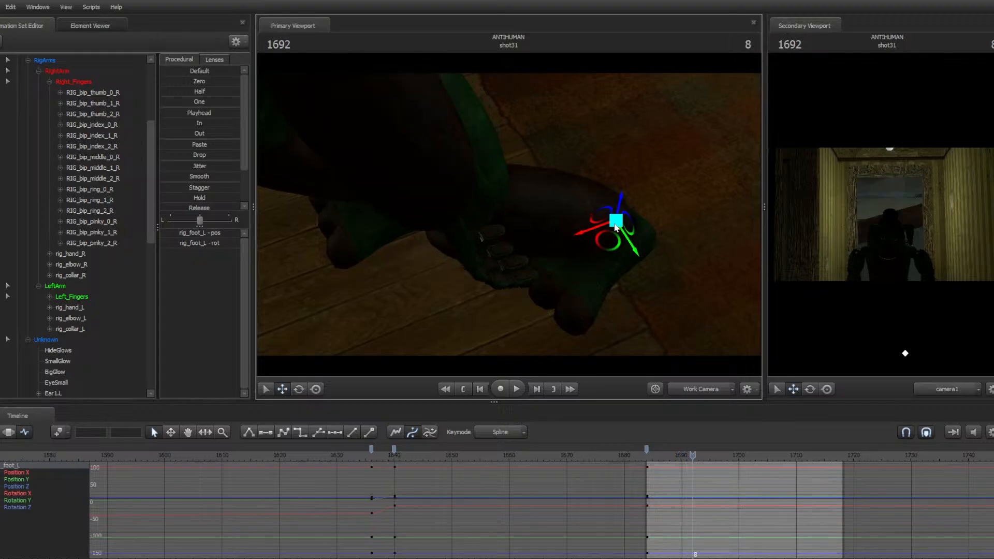
key(Up)
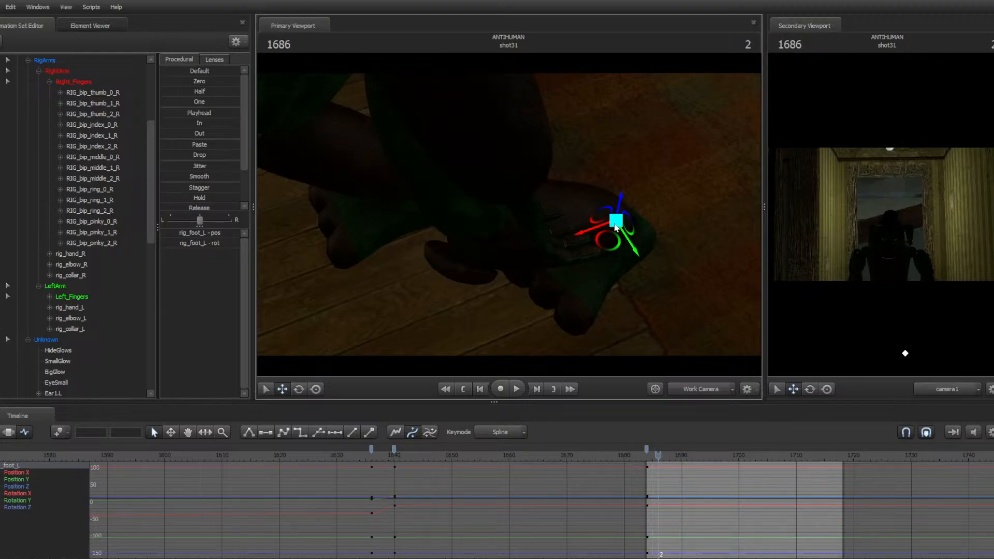
key(Right)
key(Right)
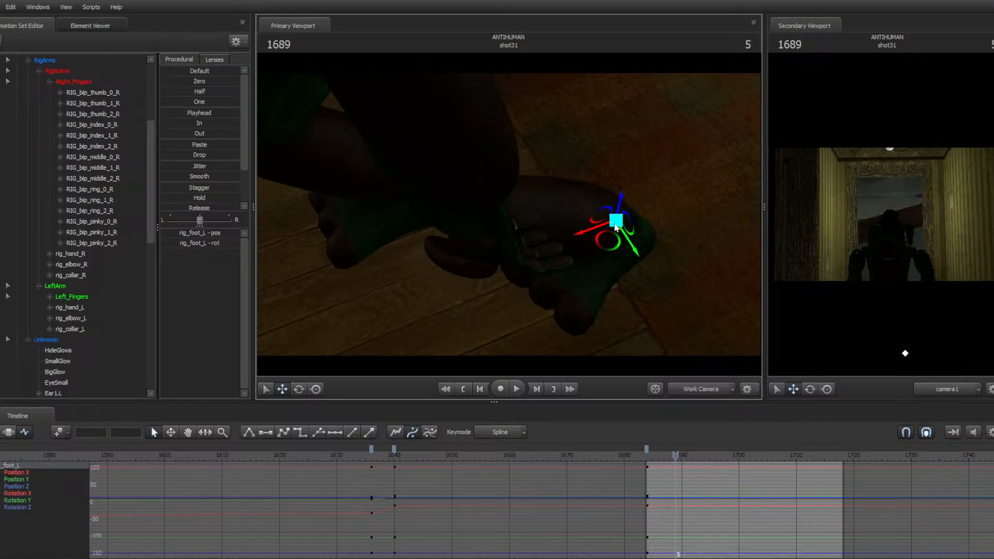
key(Right)
key(Right)
key(Right)
key(Right)
key(Right)
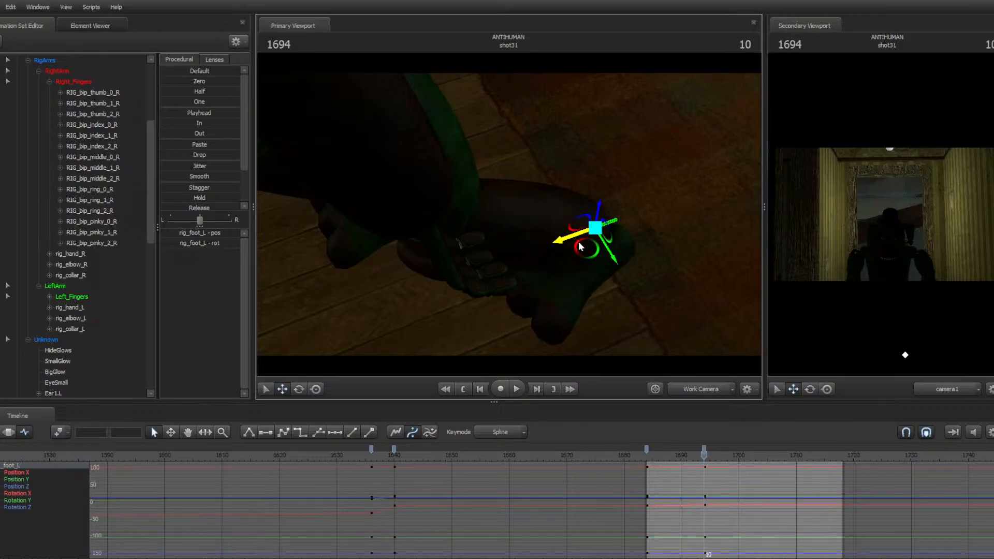
drag(598, 230, 242, 285)
drag(362, 249, 305, 222)
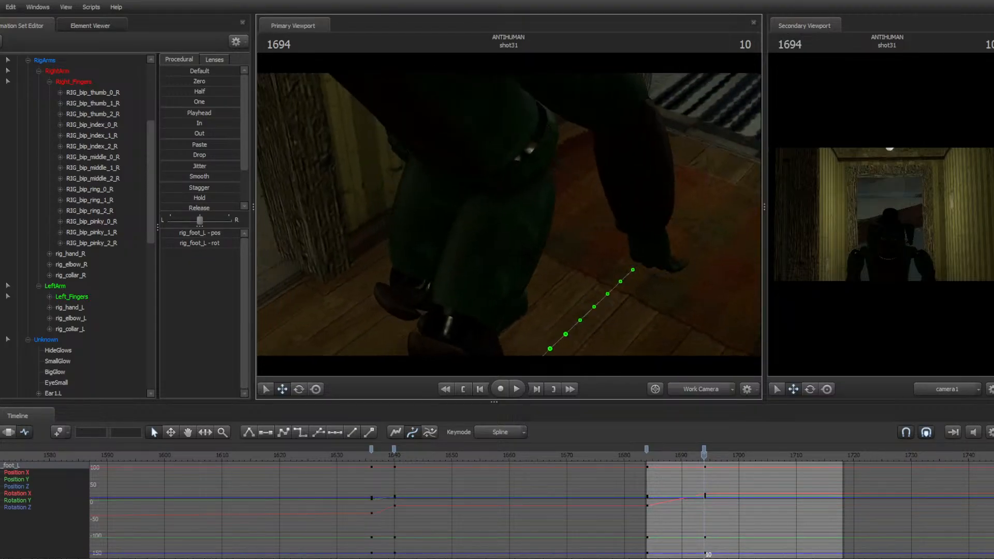
Play back the sequence from shot29 to review the foot motion
drag(509, 213, 559, 194)
key(Up)
key(Up)
key(Up)
key(space)
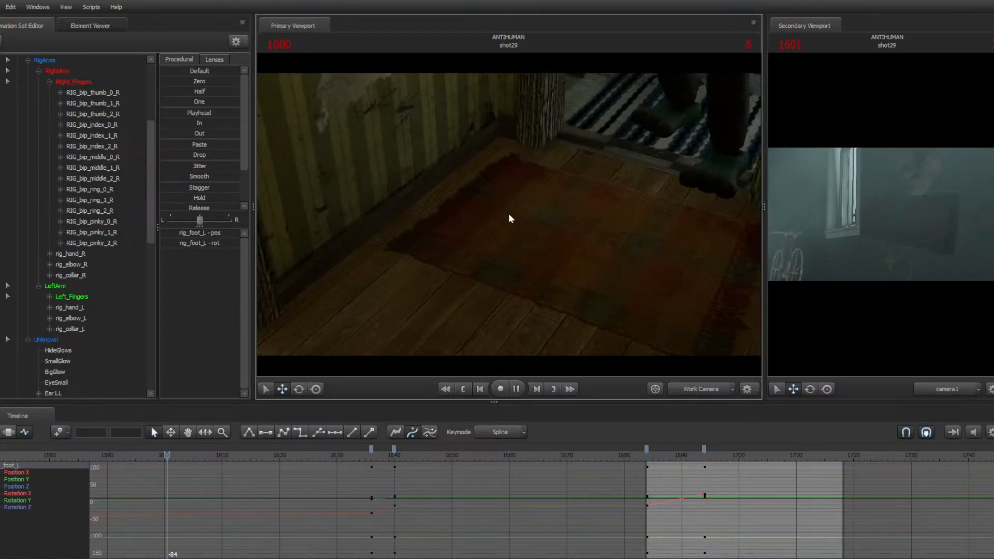
key(space)
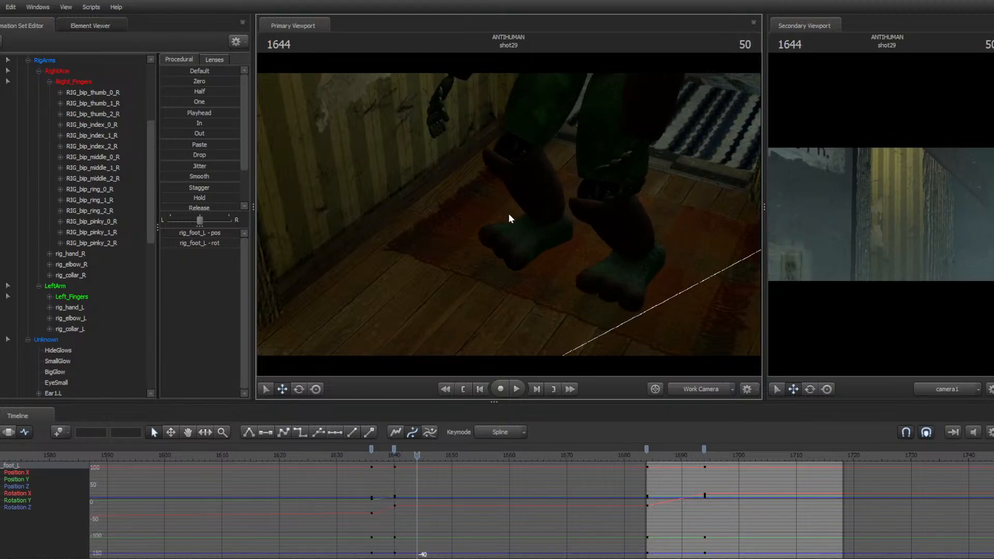
Step frame by frame from the end of shot29 into the first frame of shot31 and show the rig handles
key(Left)
key(Right)
key(Right)
key(Right)
key(Right)
key(Right)
key(Right)
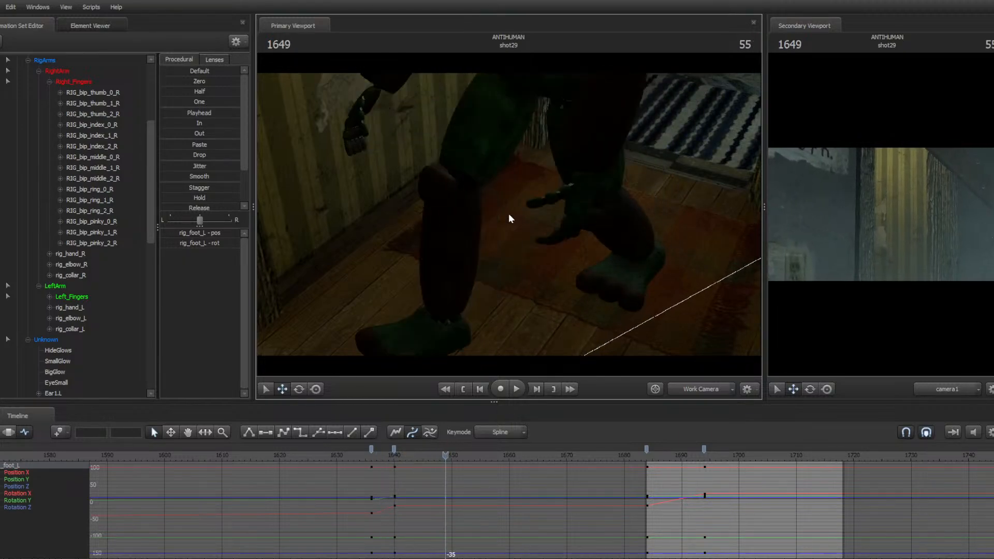
key(Down)
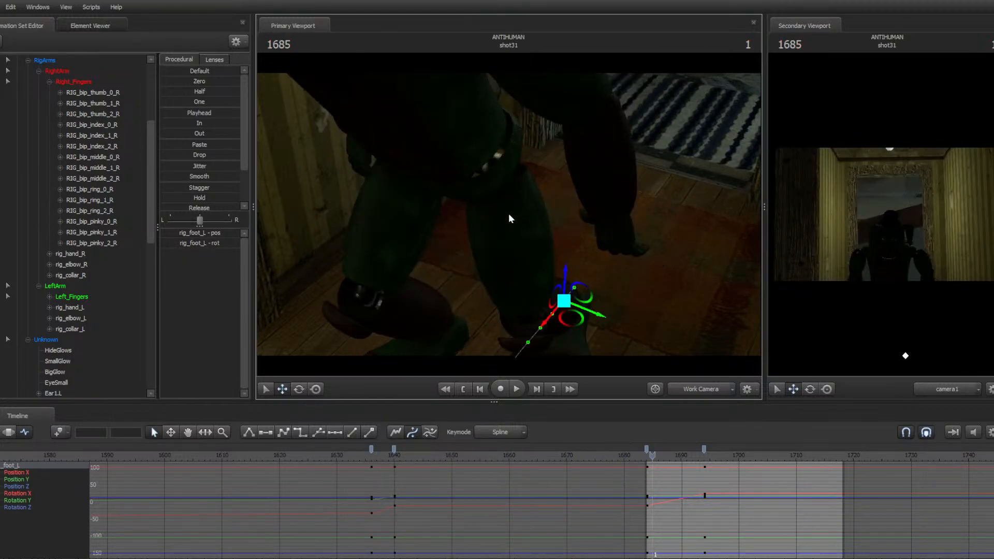
key(Left)
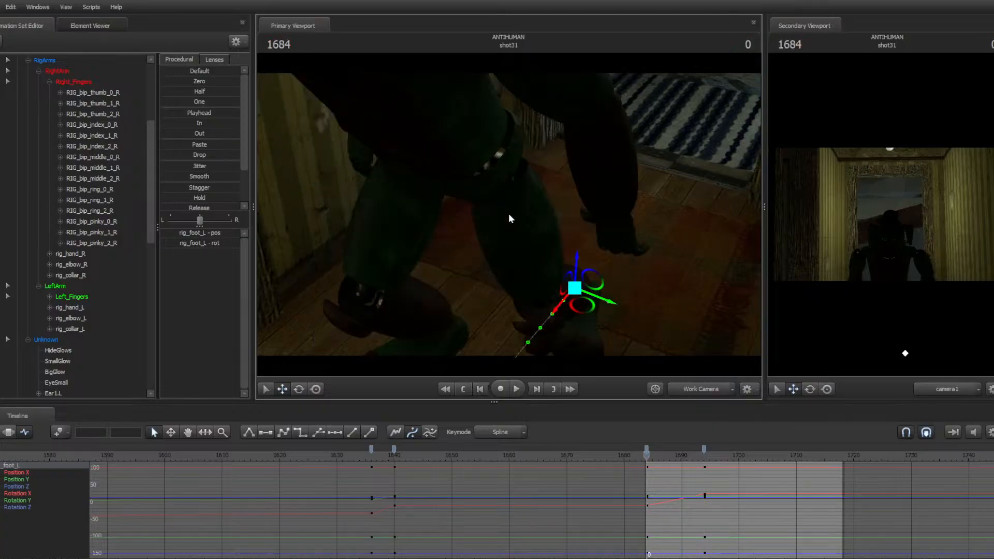
key(space)
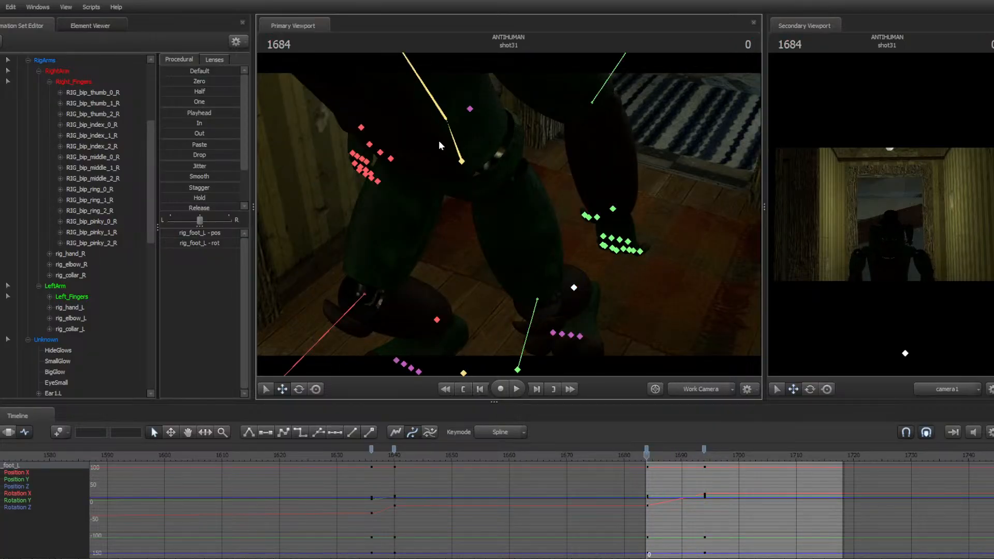
Select the pelvis control, go to frame 1694 of shot31 and rotate the pelvis
click(461, 161)
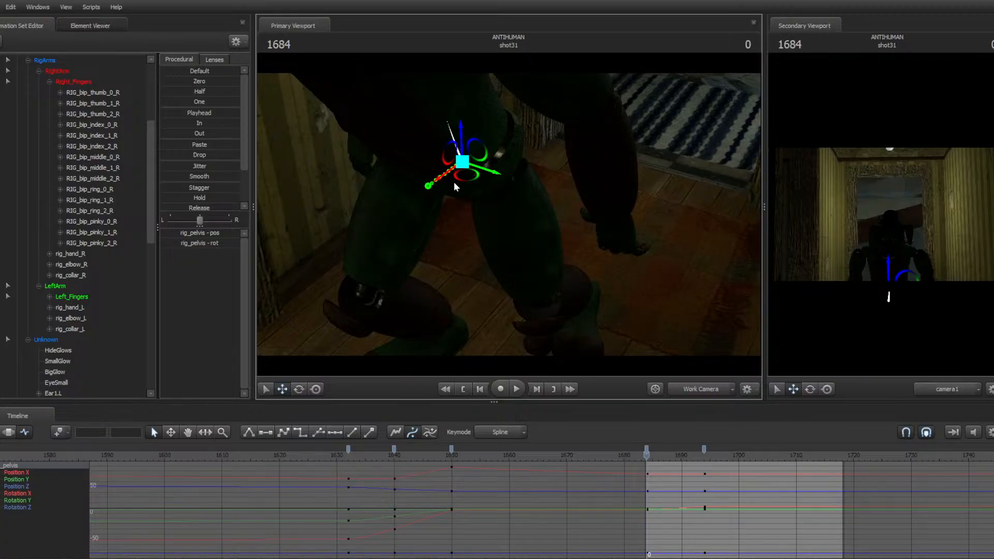
mouse_move(454, 182)
mouse_down()
mouse_move(383, 174)
mouse_move(375, 158)
mouse_move(440, 168)
mouse_move(454, 182)
mouse_up()
drag(647, 456, 704, 458)
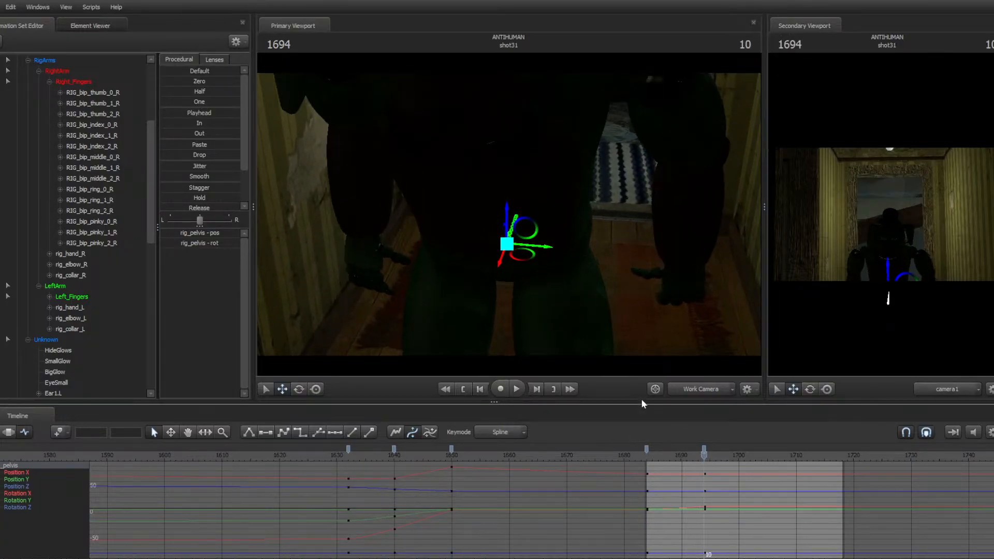
key(e)
drag(502, 256, 535, 226)
Move the pelvis control at frame 1700 of shot31
key(space)
Step through the pelvis keys and drag its last keyframes later on the graph editor timeline
key(space)
key(w)
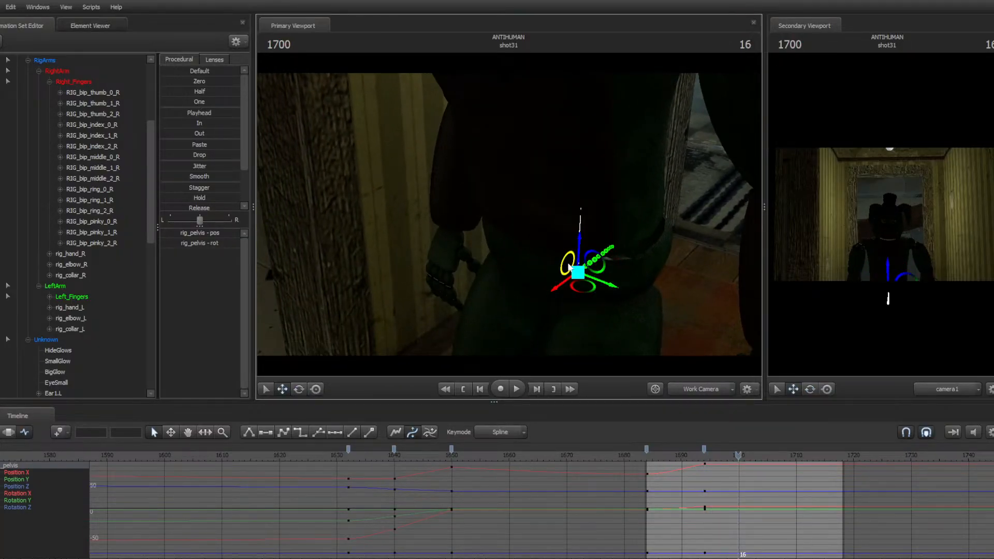
drag(565, 263, 509, 213)
key(e)
key(Up)
key(space)
key(space)
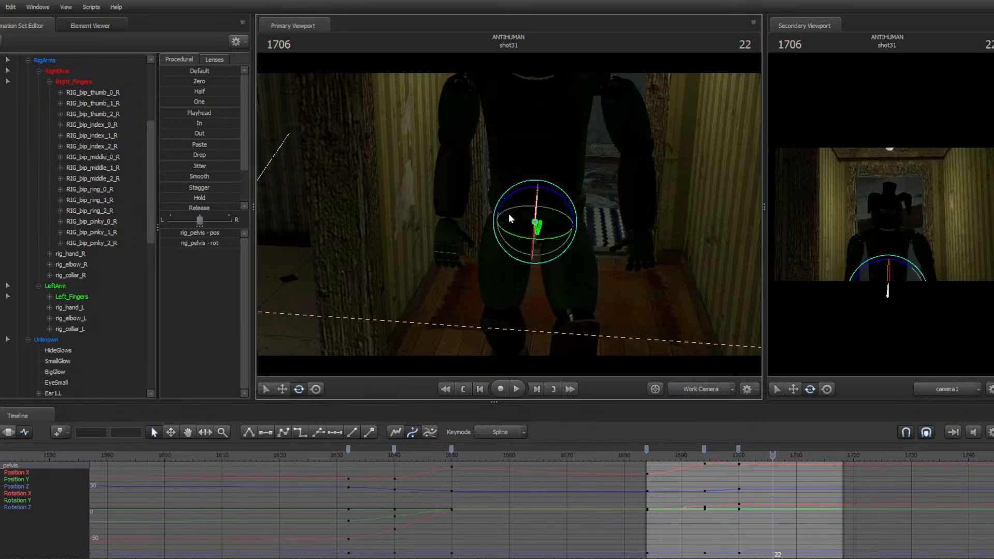
key(Up)
key(space)
key(space)
key(ctrl)
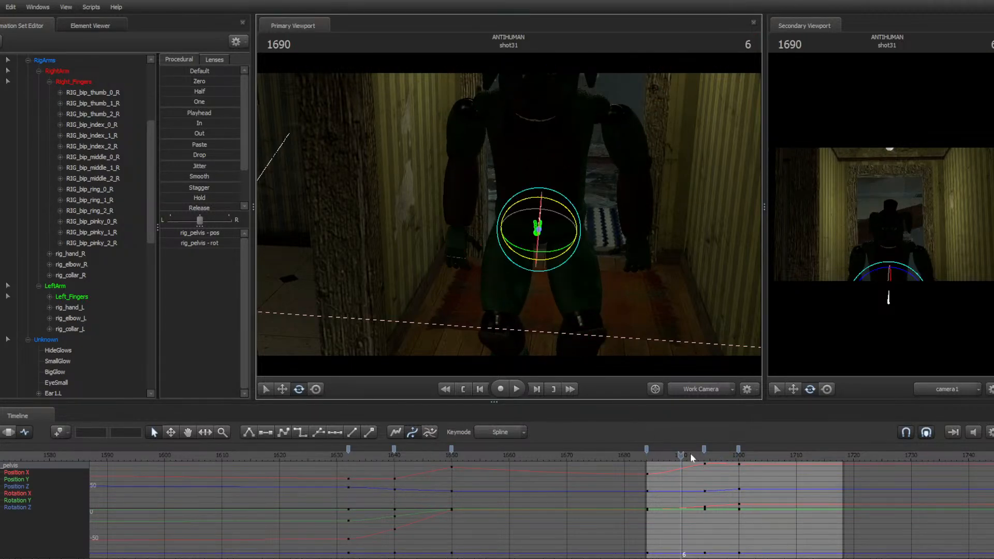
drag(741, 455, 763, 447)
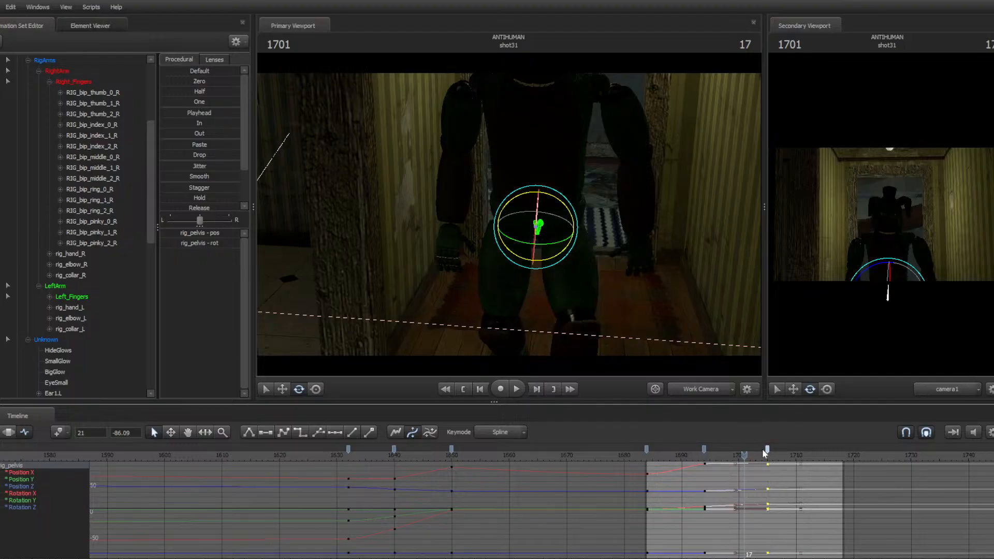
Nudge the selected pelvis keyframes slightly earlier and return to the start of shot31
key(Left)
key(Left)
key(Left)
key(Left)
key(Left)
key(Left)
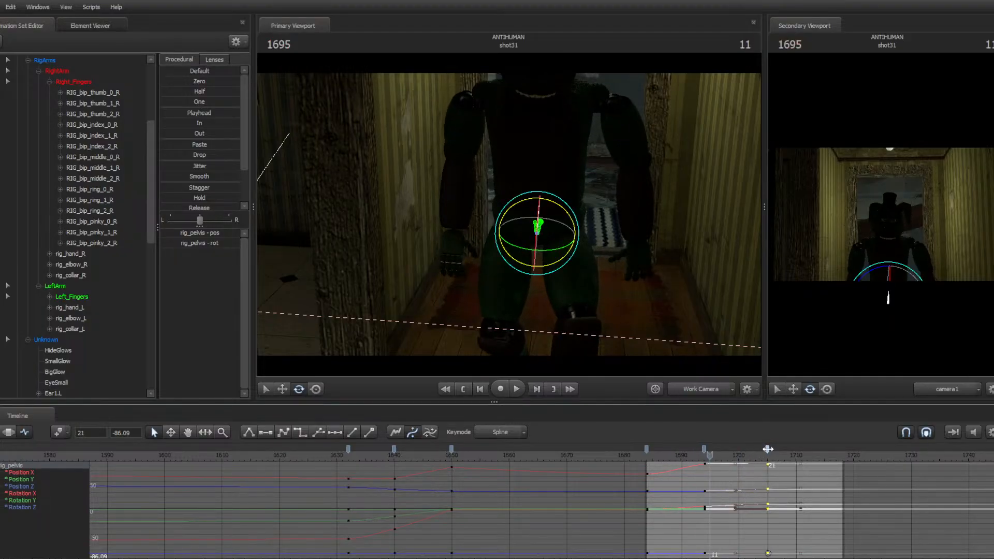
drag(768, 449, 759, 450)
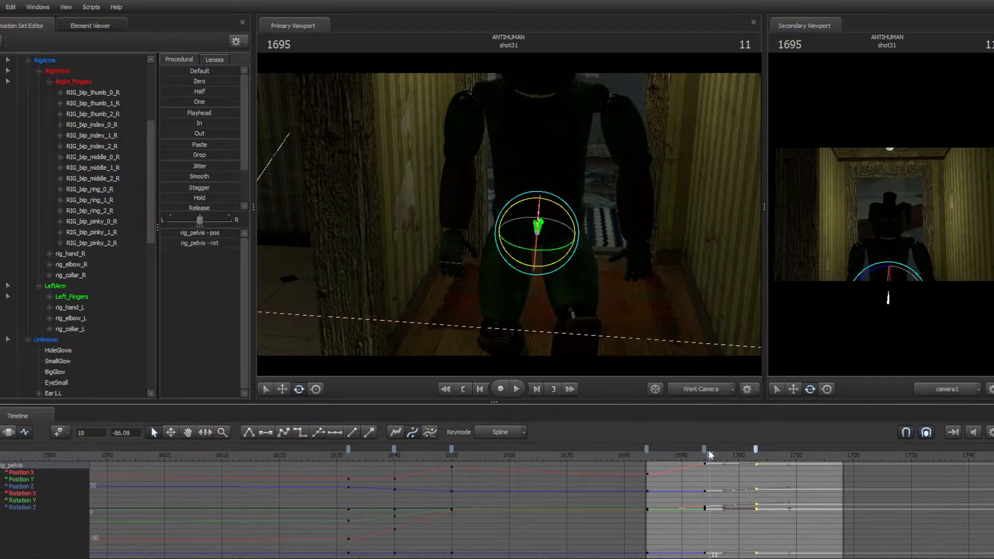
key(space)
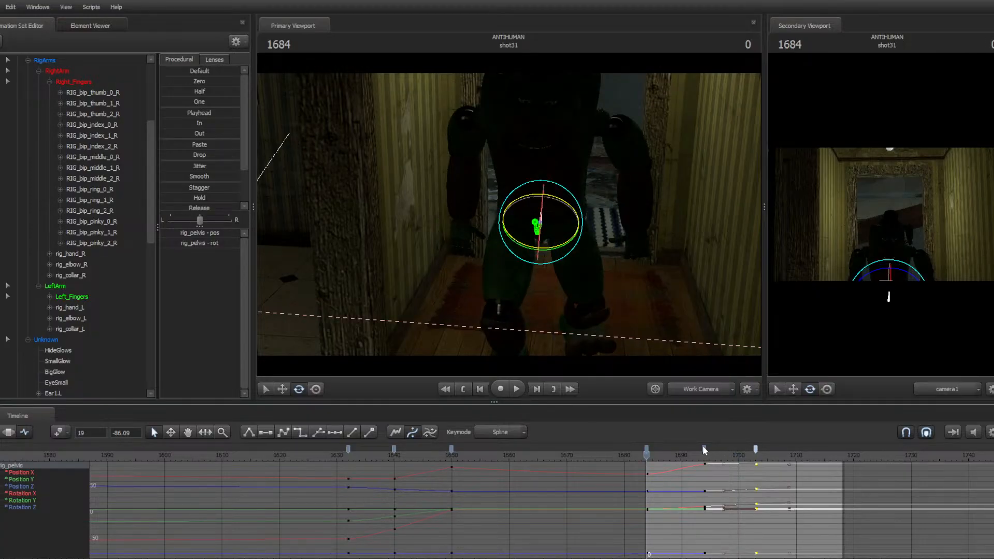
Play back shot31 in the clip view to review the pelvis motion, then return to the graph editor
click(8, 433)
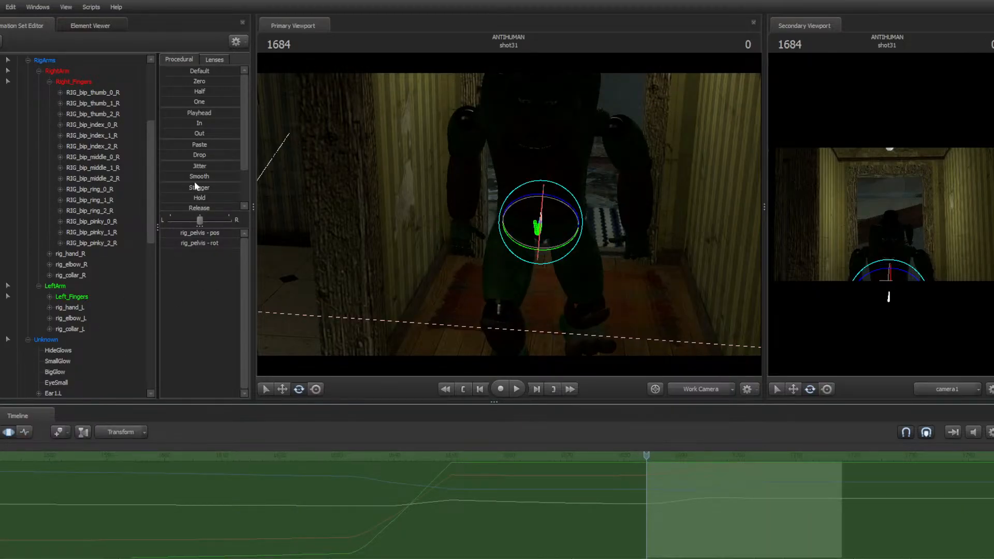
drag(196, 178, 212, 177)
key(space)
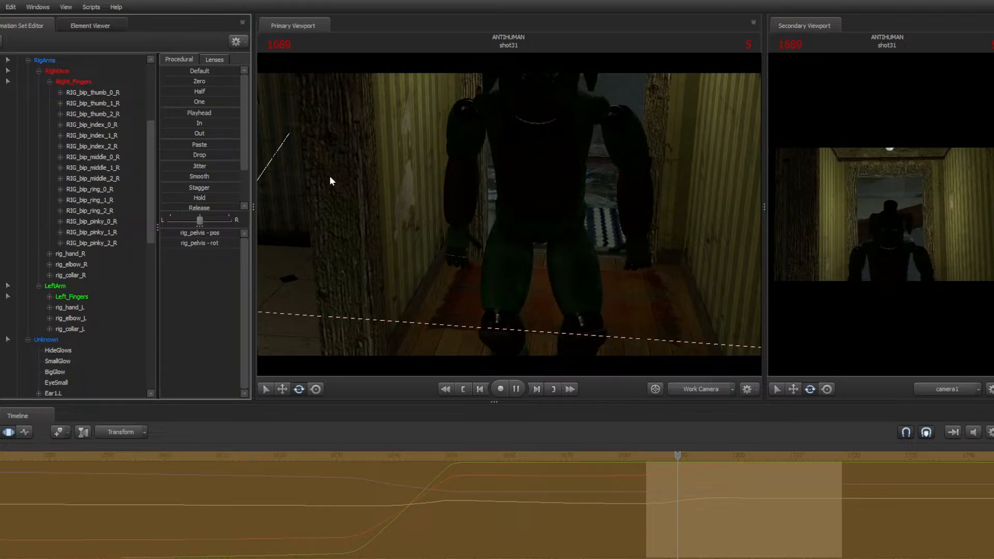
click(25, 432)
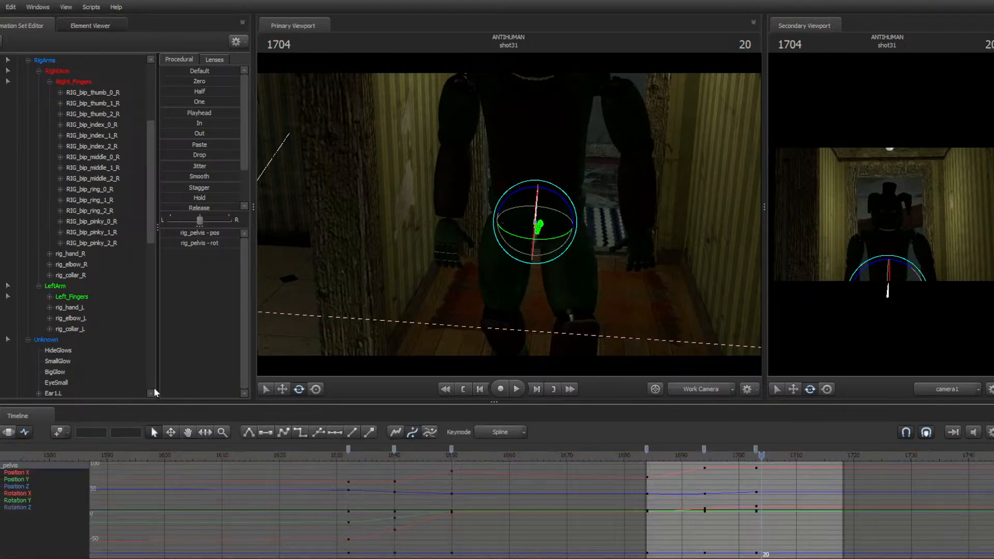
Select the rig_spine_0 control, jump to the first frame of shot31 and switch to the move tool
drag(515, 261, 515, 210)
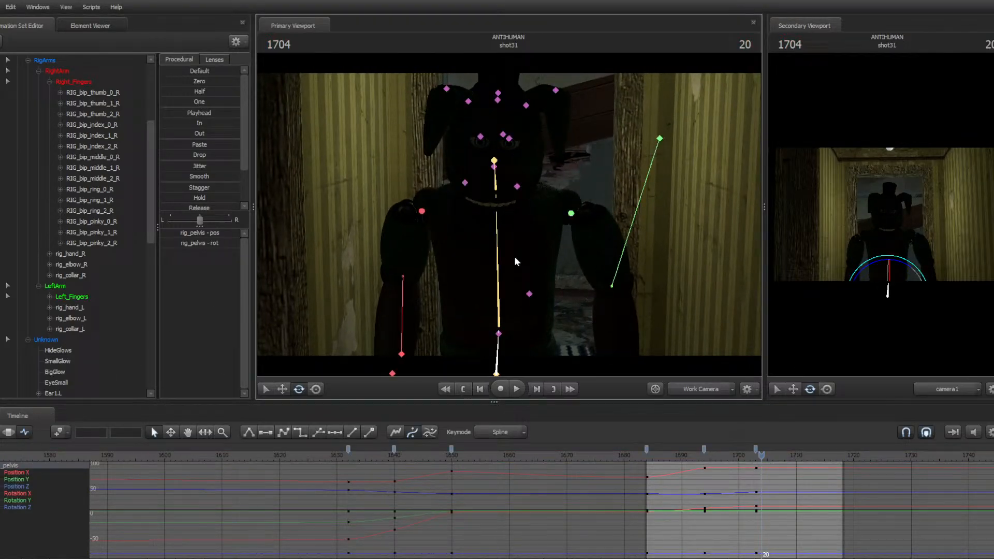
click(495, 295)
key(Home)
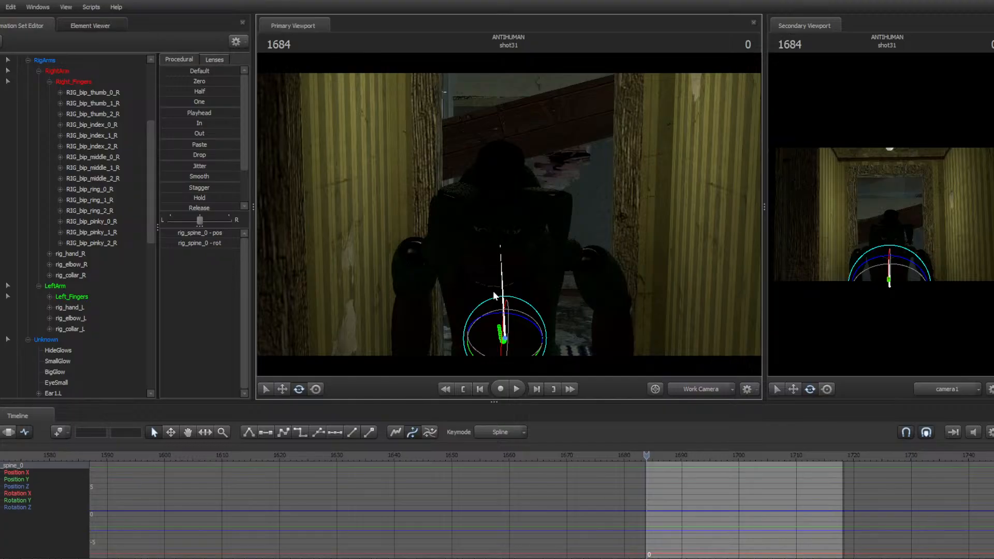
key(Down)
key(Up)
key(w)
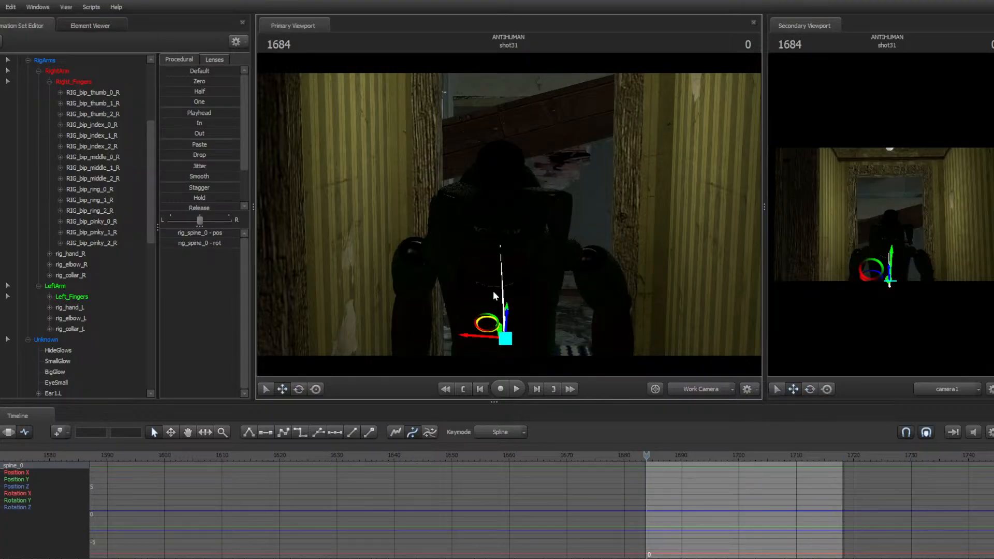
Fly the work camera up close to the animatronic's face at frame 1699
key(space)
key(space)
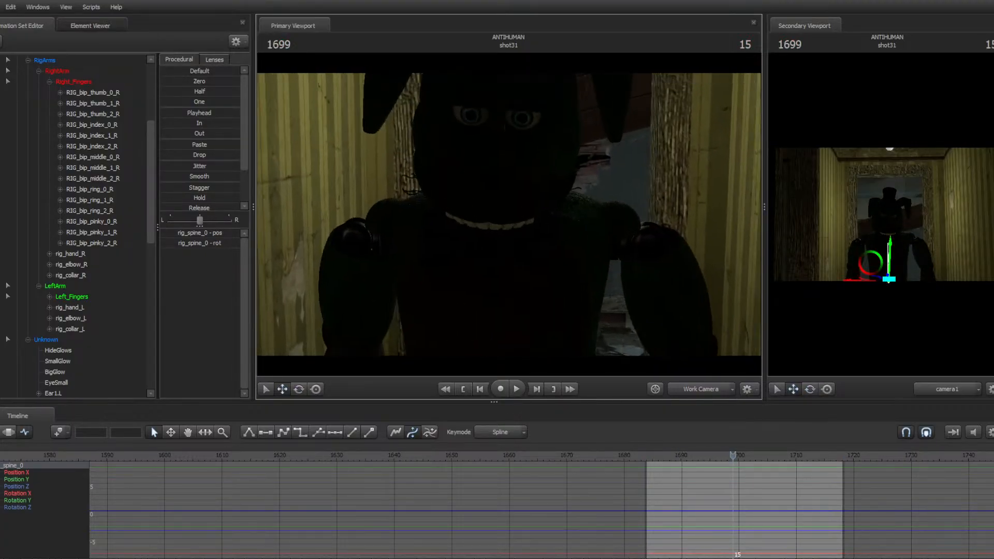
key(w)
drag(508, 214, 486, 158)
key(s)
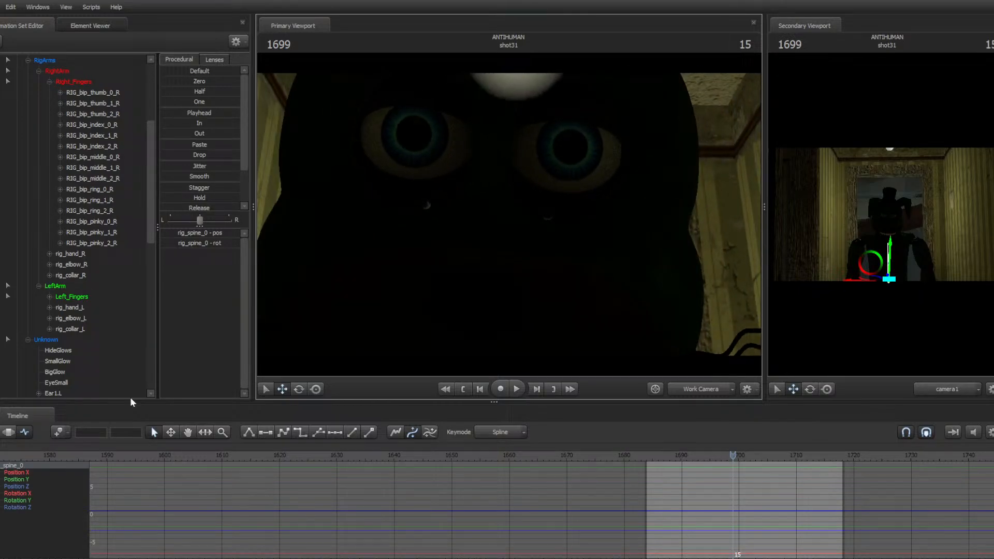
click(9, 432)
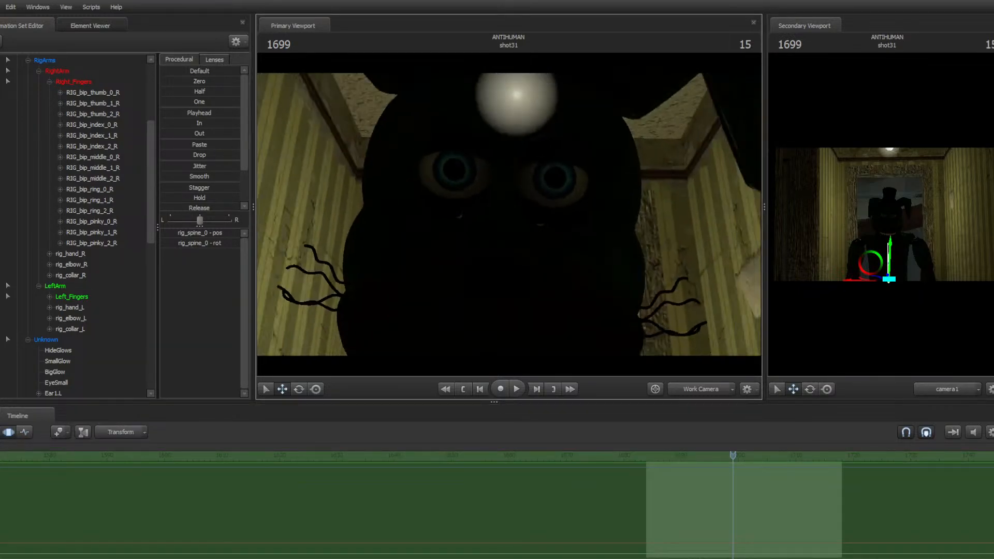
key(s)
mouse_move(509, 214)
mouse_down()
mouse_move(508, 196)
mouse_move(501, 220)
mouse_move(503, 210)
mouse_up()
right_click(512, 214)
click(530, 245)
key(s)
key(w)
key(s)
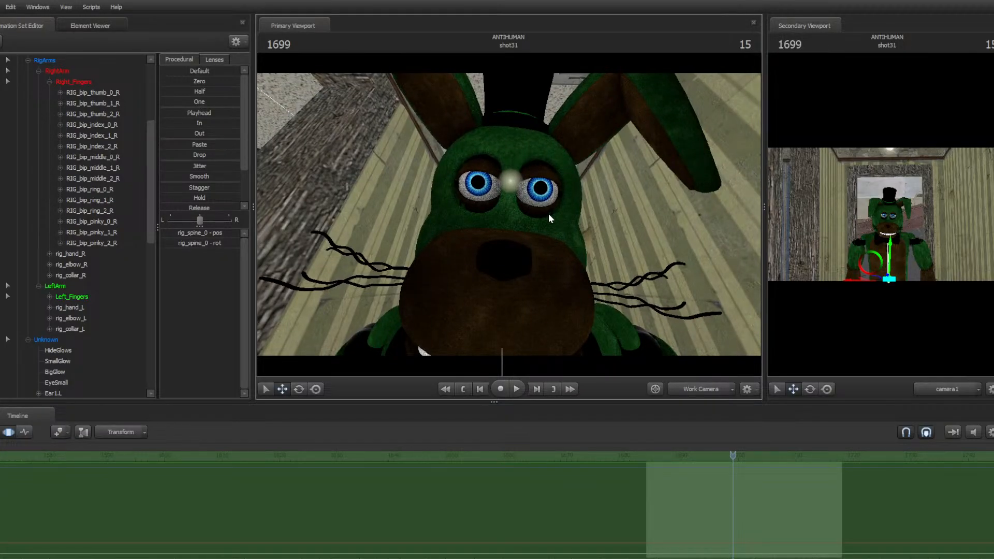
key(s)
drag(548, 214, 546, 216)
key(w)
key(s)
key(w)
Scroll to the top of the animation sets, open edwin1's menu, dismiss it and collapse edwin1
scroll(79, 136, up, 5)
click(67, 73)
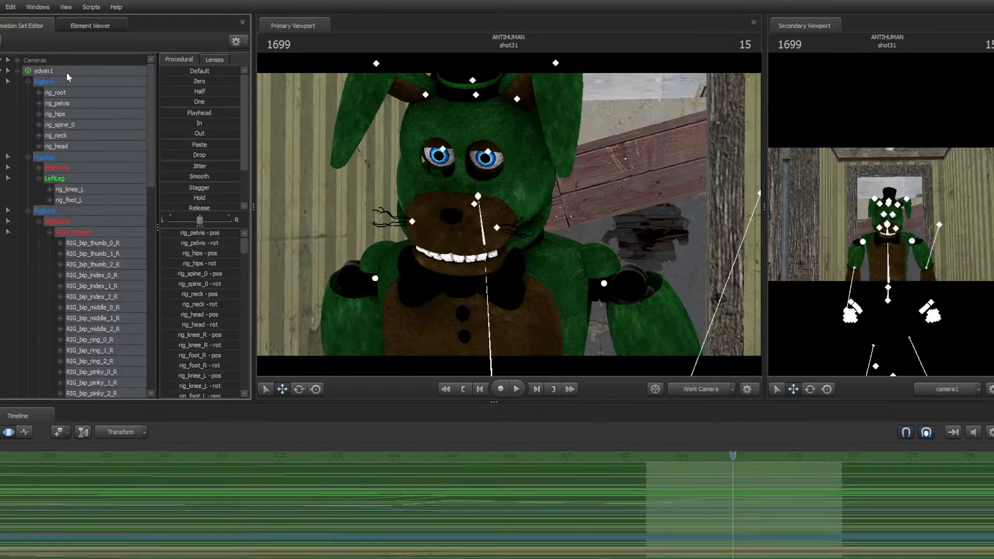
right_click(66, 72)
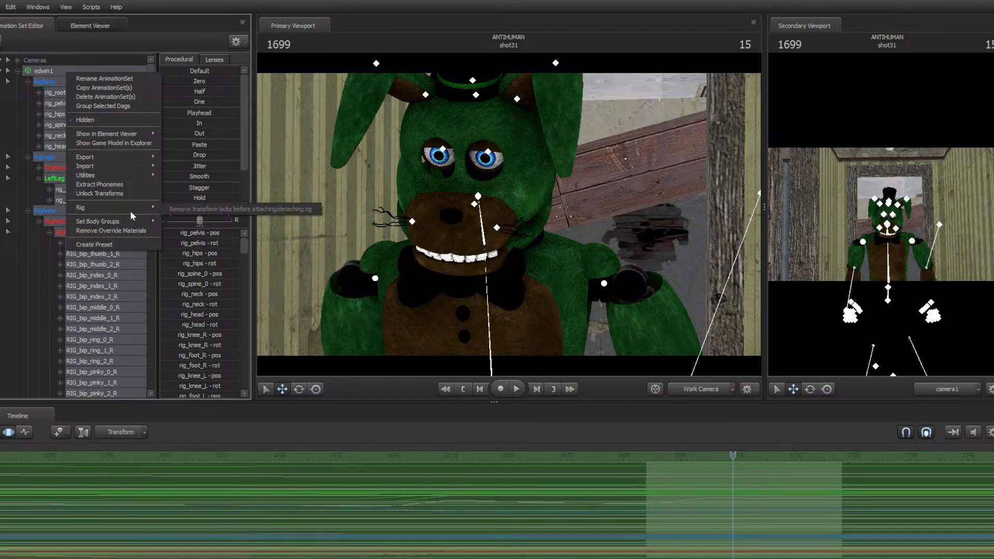
key(Escape)
click(17, 72)
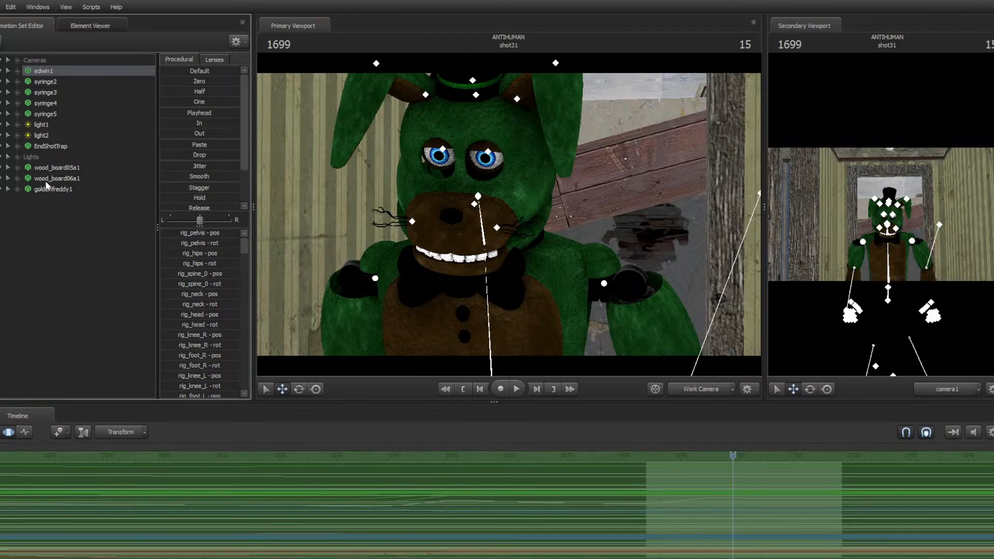
Open the Auto-Rigger for EndShotTrap, pick Remove_for_Classic_ST for the neck bone and close the dialog
right_click(50, 147)
mouse_move(79, 273)
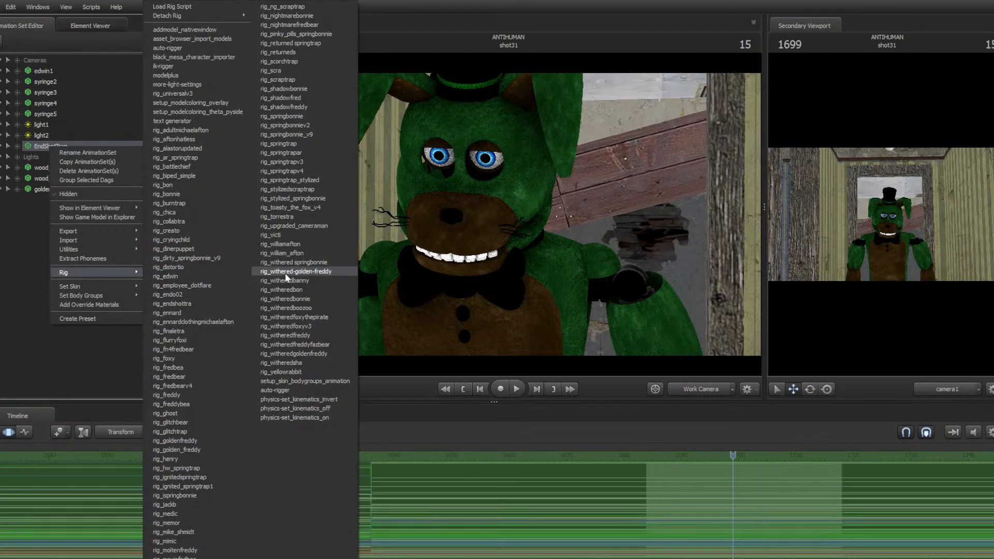
click(191, 48)
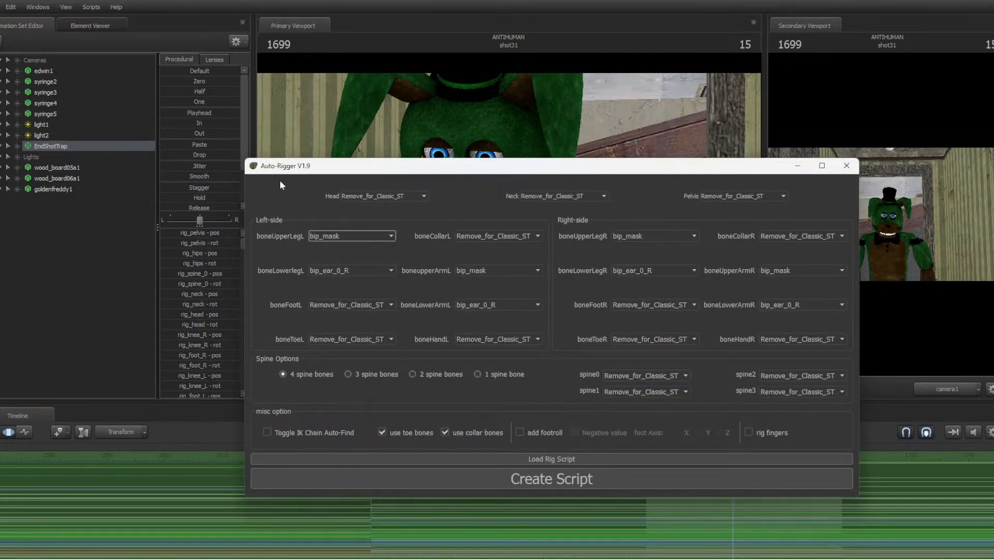
click(534, 195)
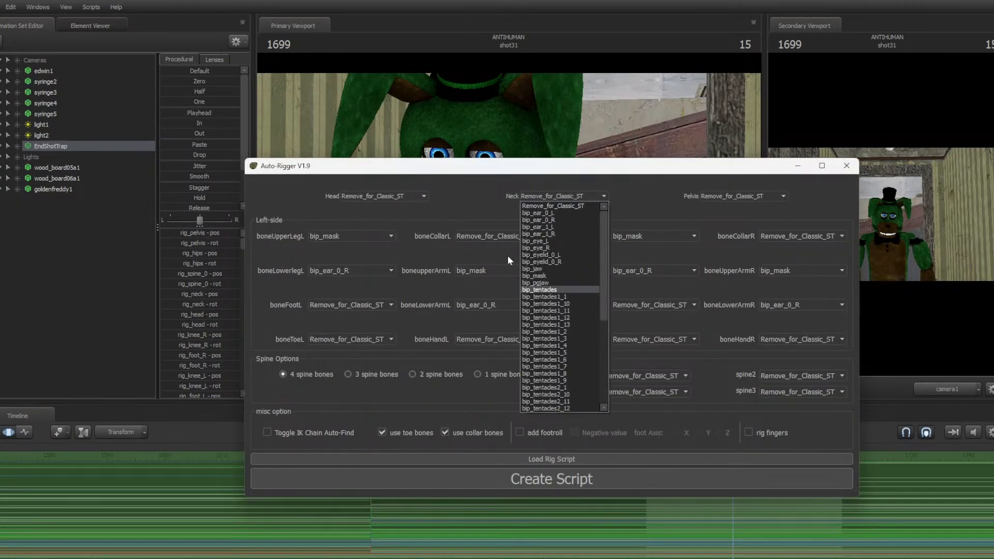
click(518, 199)
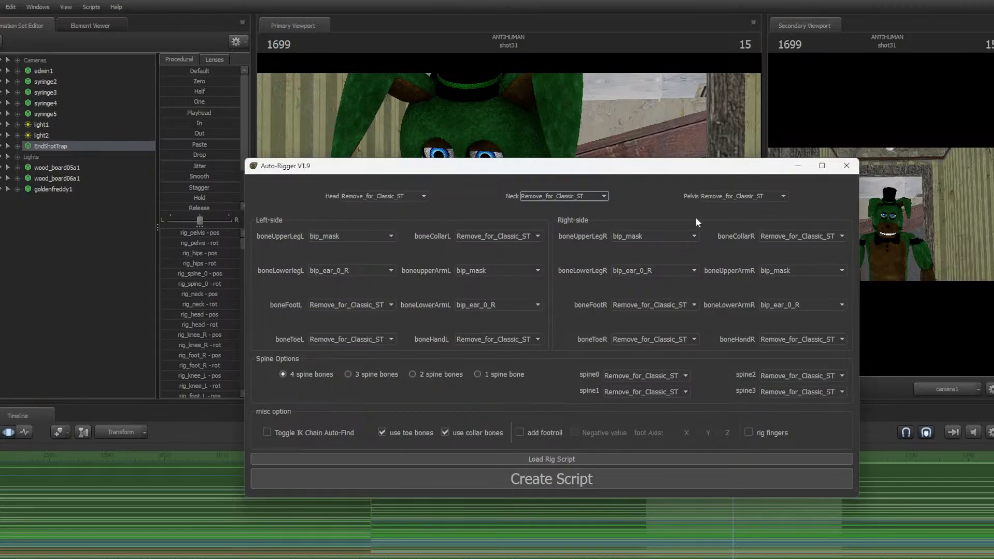
click(846, 166)
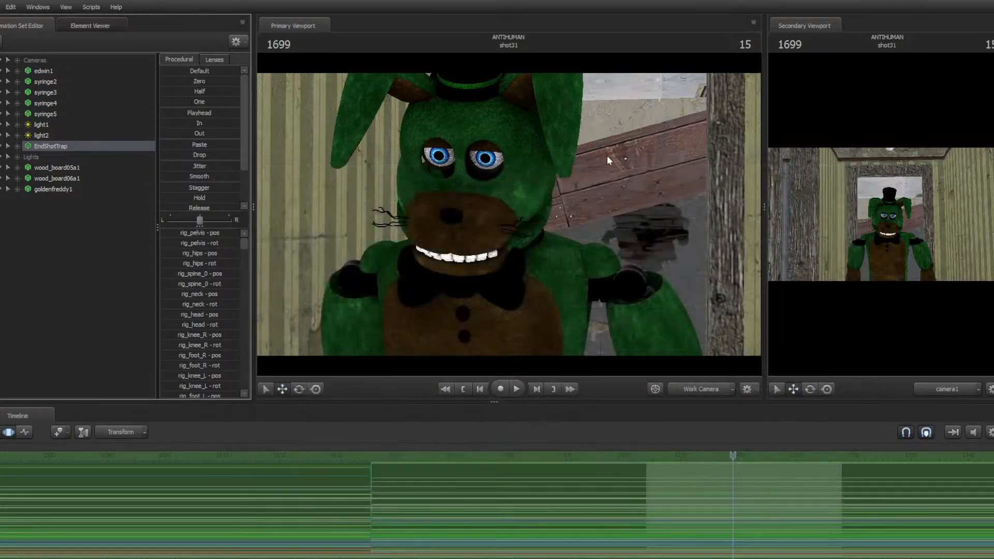
Fly to EndShotTrap, move its Remove_for_Classic_ST bone, and undo the move
key(w)
mouse_move(509, 214)
mouse_down()
mouse_move(509, 202)
mouse_move(509, 214)
mouse_up()
click(463, 202)
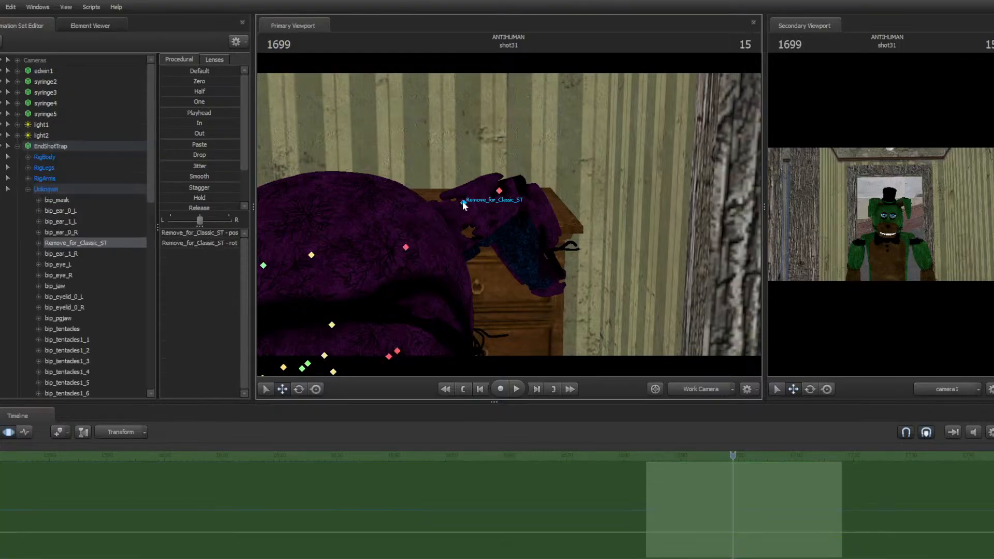
drag(443, 197, 545, 103)
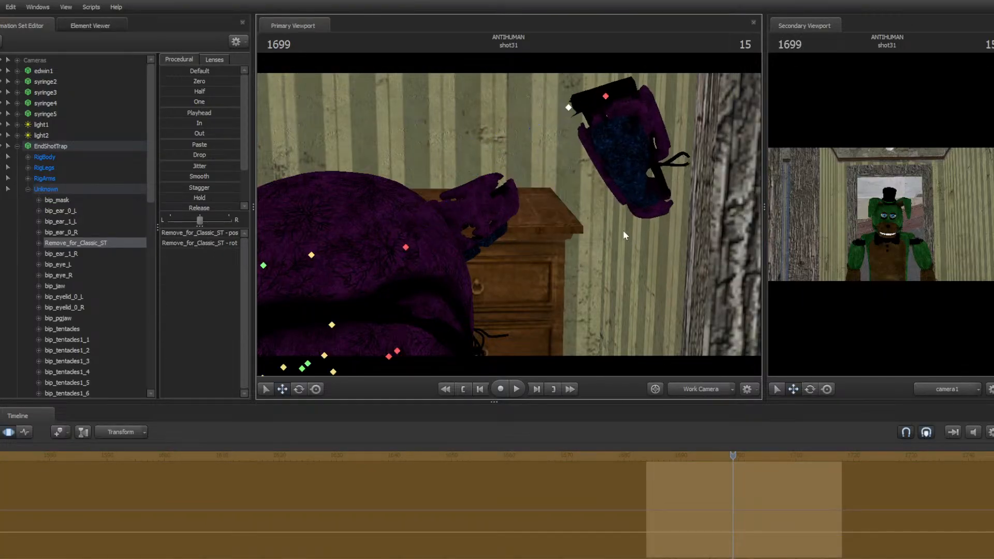
key(ctrl+z)
Fly back in front of the animatronic and open EndShotTrap's Rig menu, then dismiss it
drag(573, 211, 751, 150)
key(w)
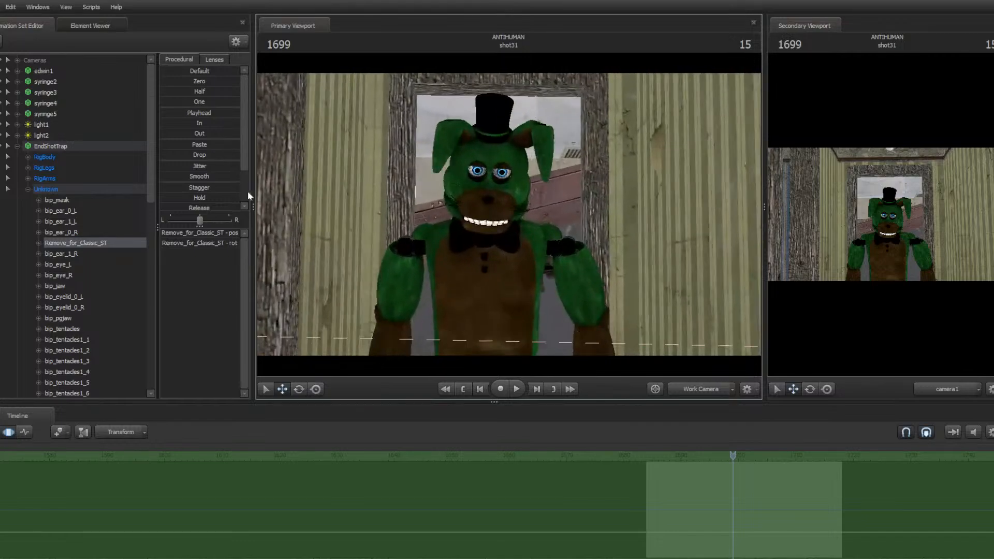
right_click(42, 147)
mouse_move(97, 274)
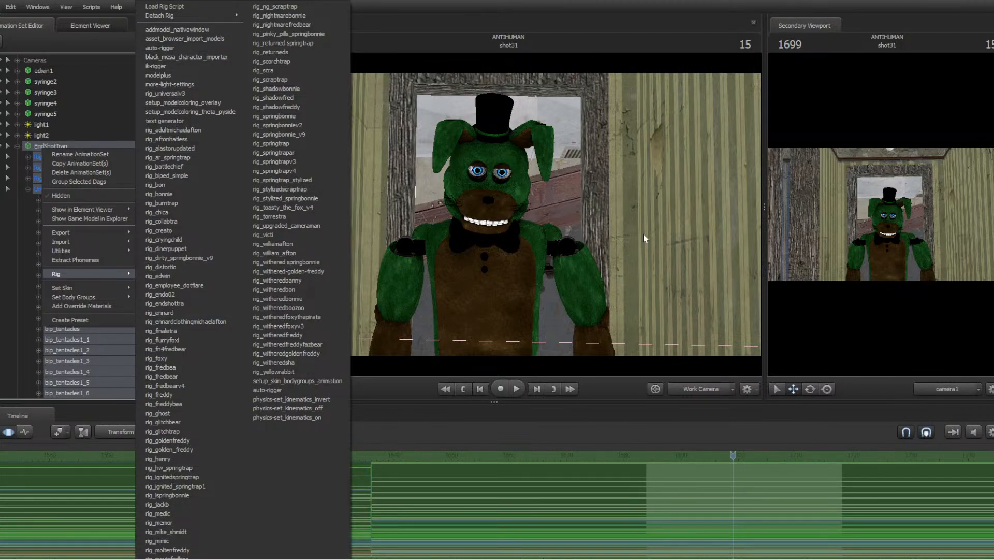
drag(643, 234, 505, 264)
Jump to the start of the shot, save the session, and play the shot back
key(w)
key(w)
key(s)
drag(508, 213, 515, 260)
key(Up)
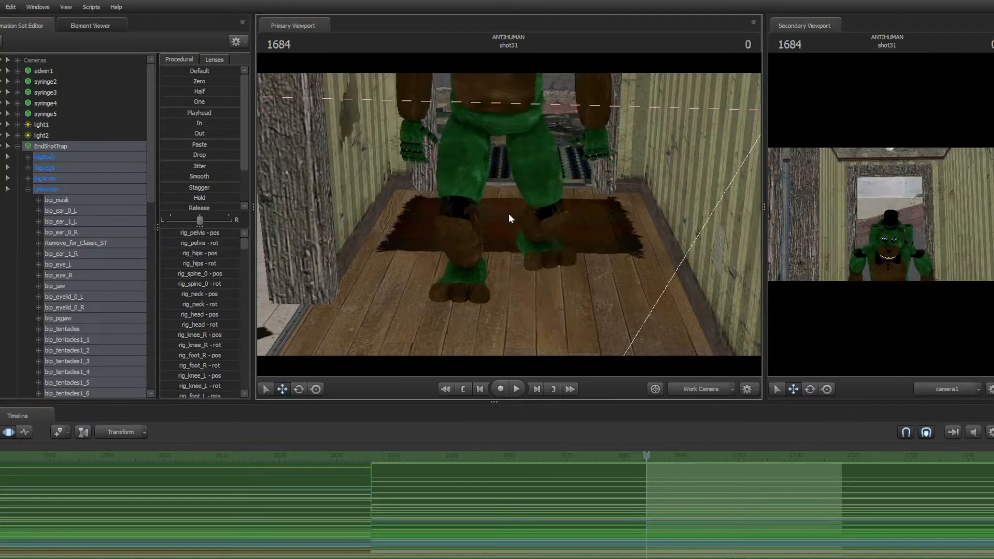
key(ctrl+s)
key(space)
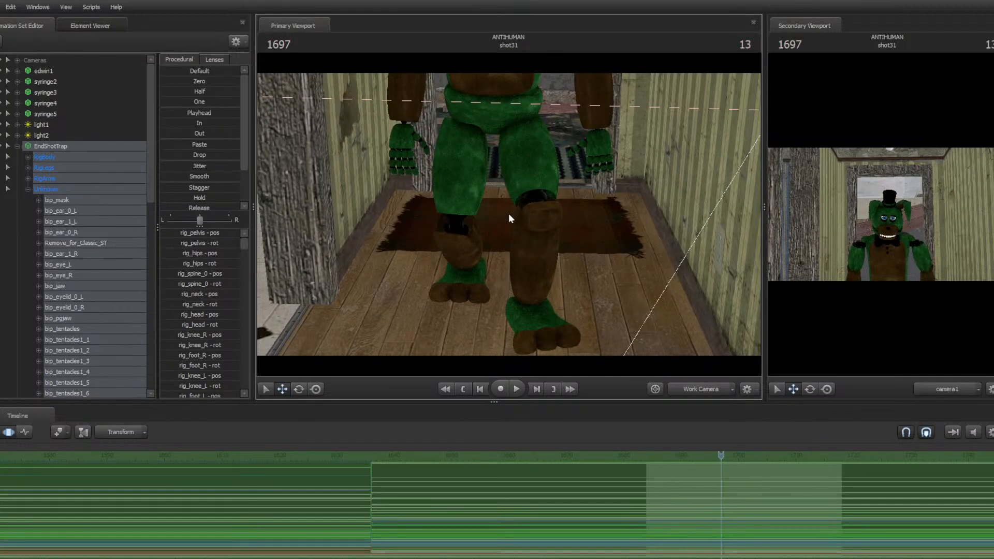
key(space)
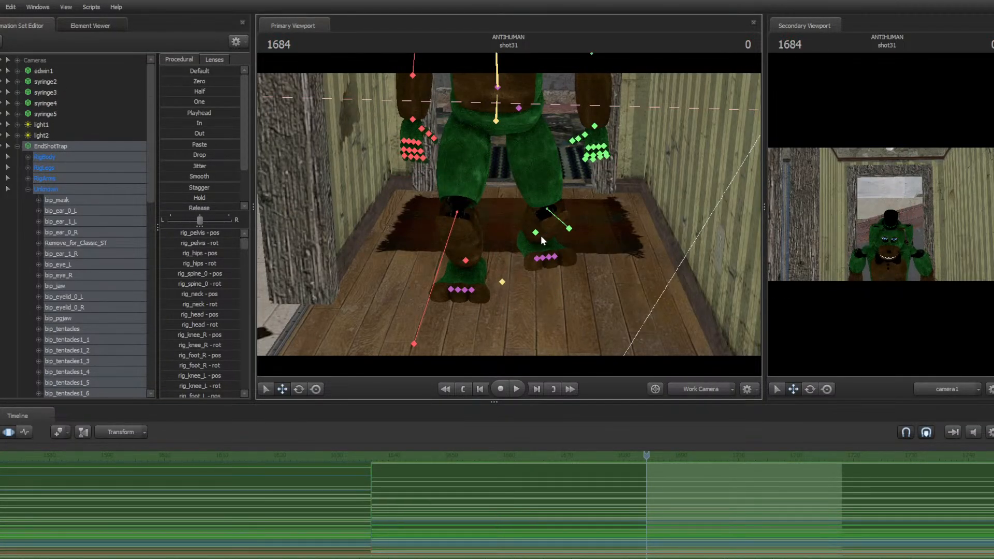
Select the left foot and pelvis controls, open the graph editor, and move their keyframe from frame 1694 to 1692
click(541, 236)
ctrl+click(496, 121)
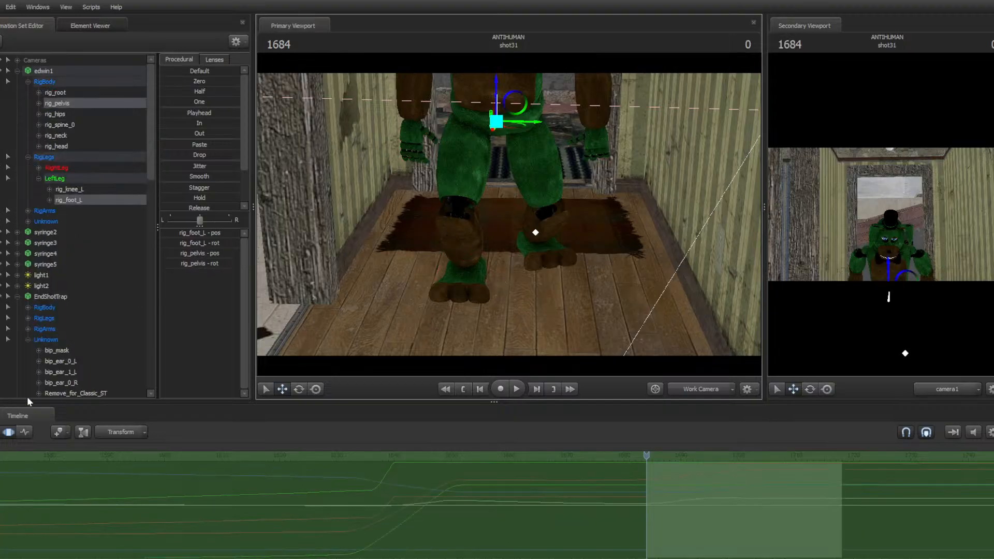
click(27, 432)
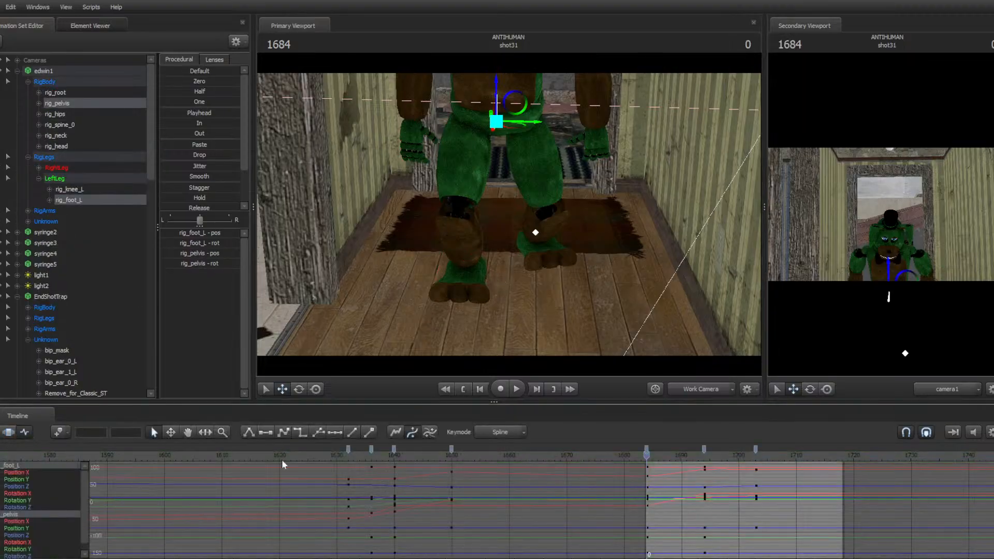
click(704, 447)
click(704, 447)
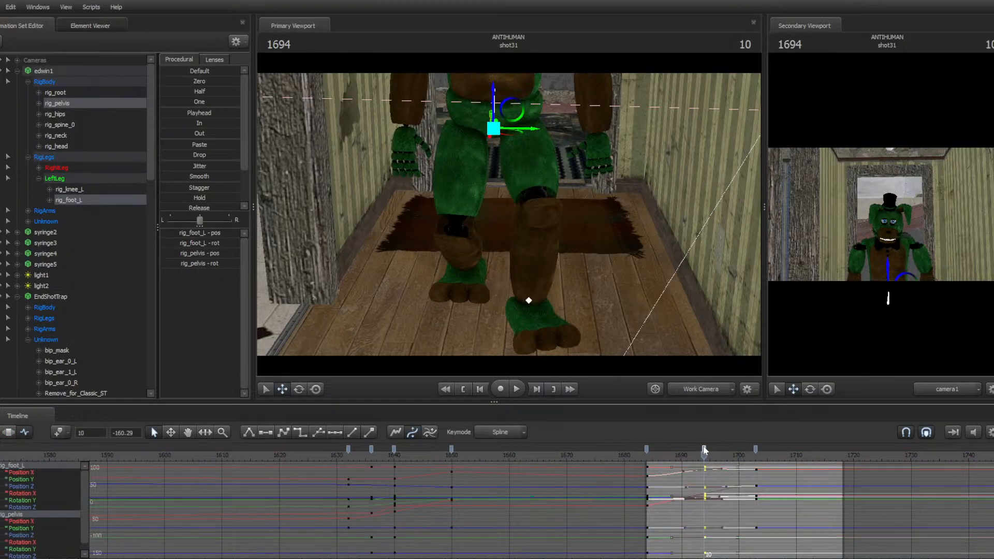
drag(704, 446, 688, 446)
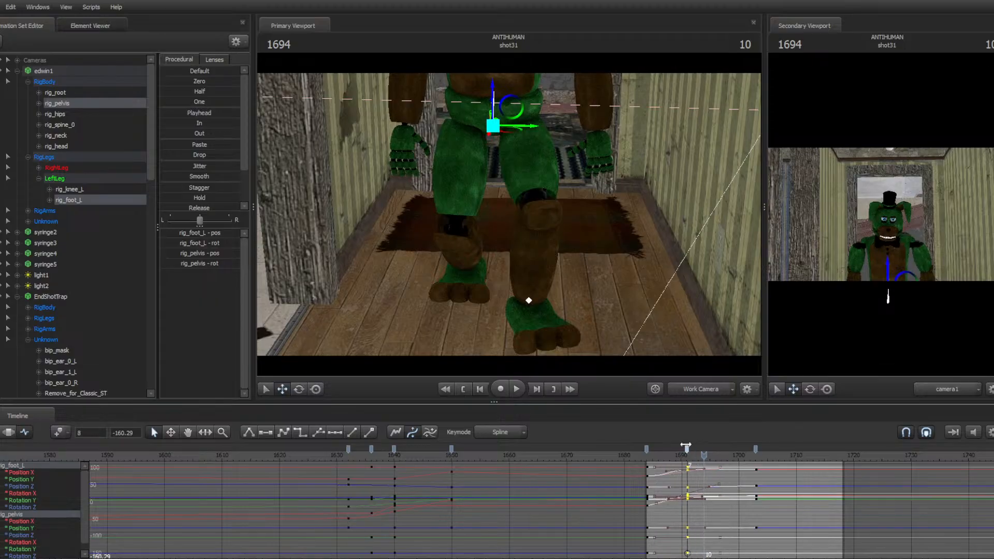
Scrub back to the shot start and play back the leg motion
click(697, 456)
drag(697, 457, 647, 454)
key(space)
key(space)
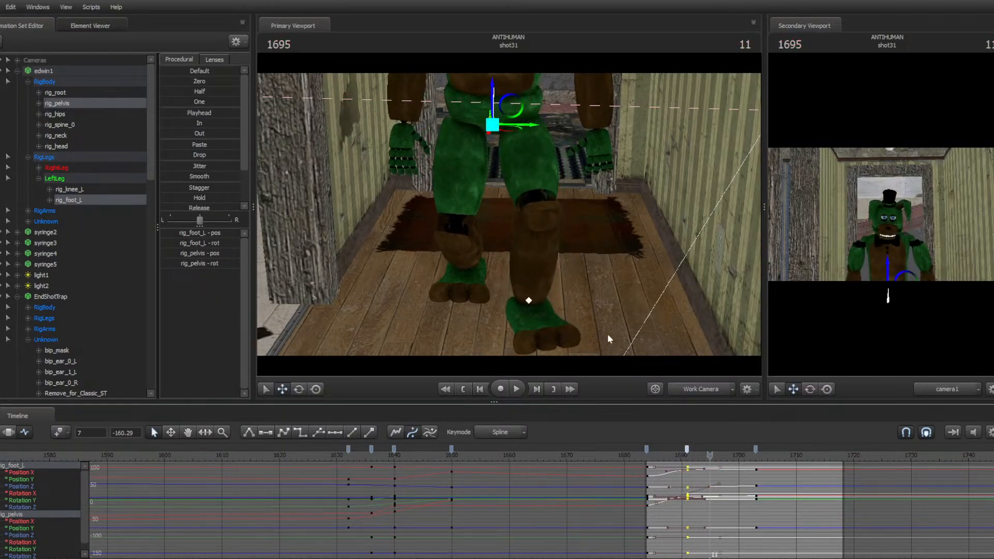
Select the neck control and, at frame 1687, rotate it to tilt the animatronic's head
click(529, 300)
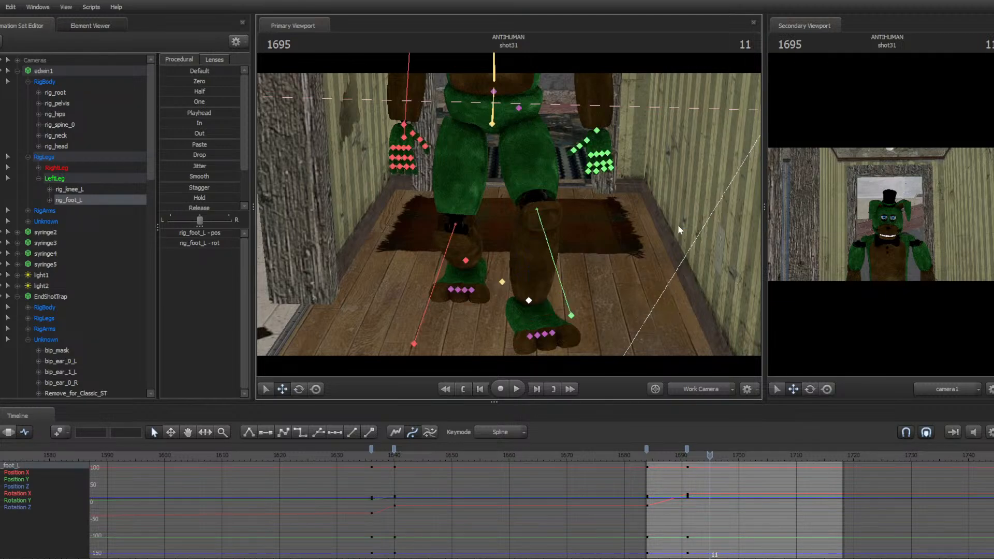
drag(678, 225, 512, 221)
key(w)
key(w)
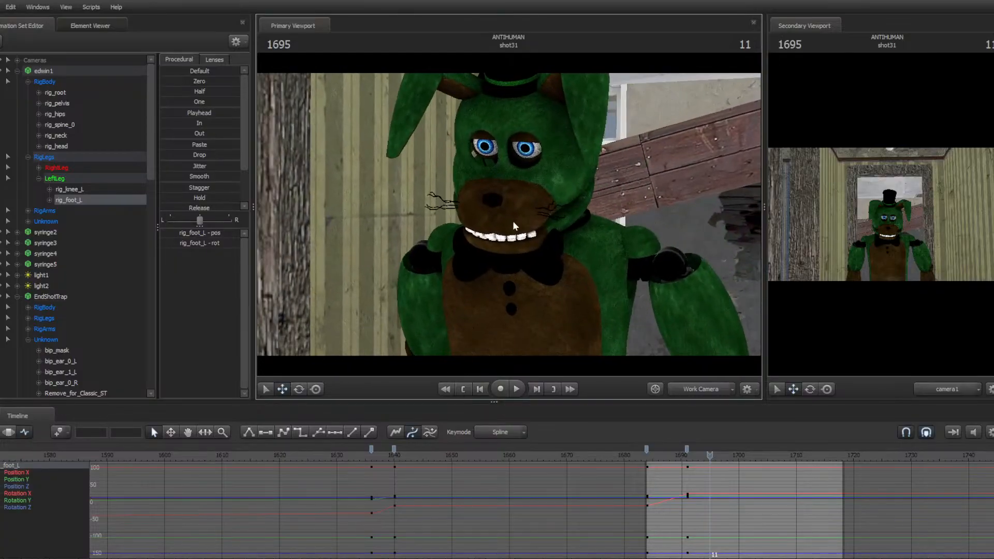
click(539, 228)
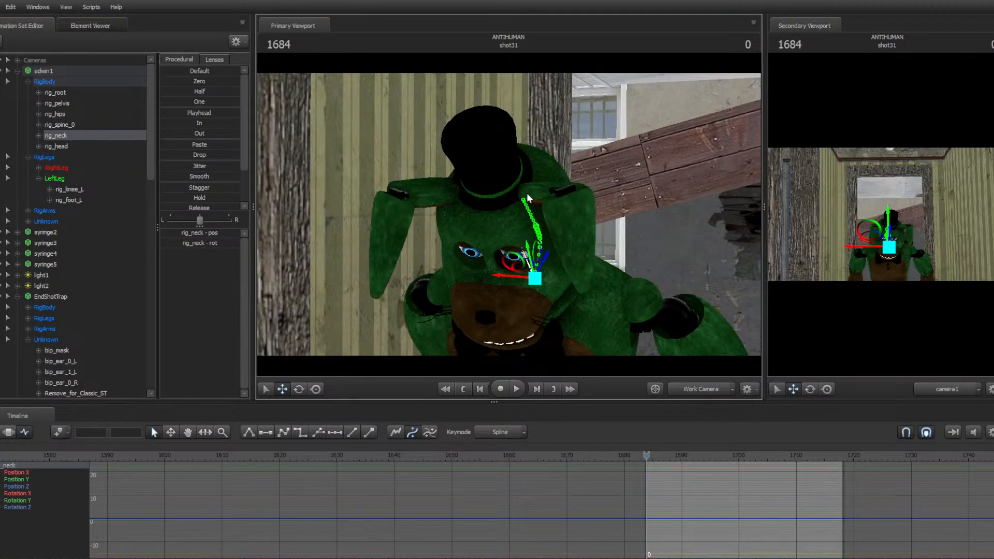
key(Right)
key(Right)
key(Right)
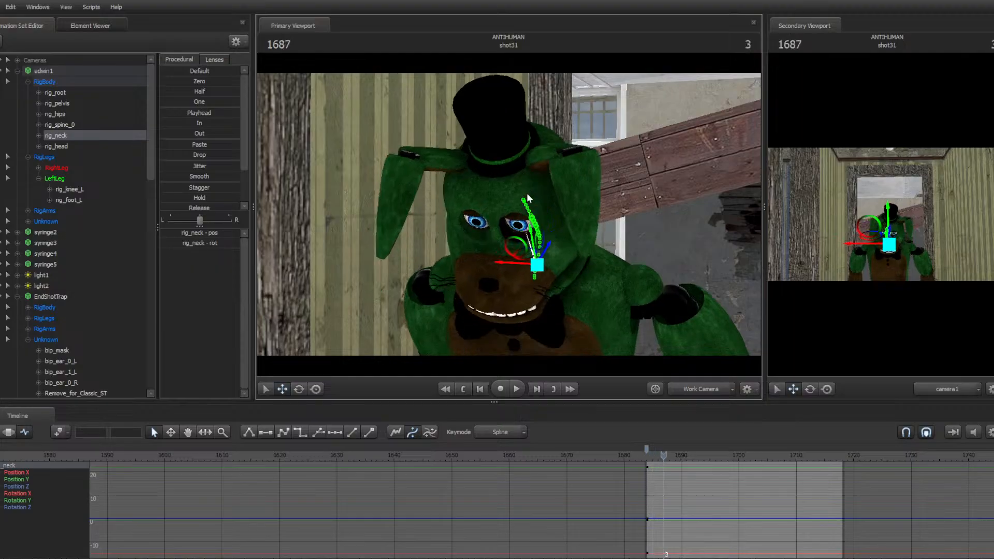
key(e)
drag(524, 270, 509, 197)
Step through the shot to frame 1710 and play back the neck animation from the start
key(Right)
key(Right)
key(Right)
key(Right)
key(Right)
key(Right)
key(Right)
key(Right)
key(Right)
key(Right)
key(Right)
key(Right)
key(Right)
key(Right)
key(Right)
key(Right)
key(Right)
key(Right)
key(Right)
key(Right)
key(Right)
key(Right)
key(Right)
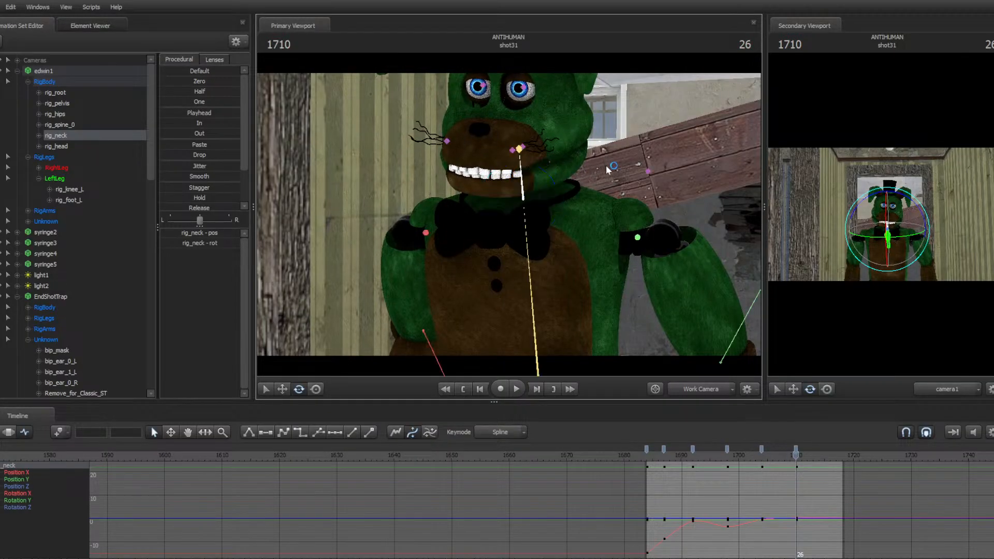
drag(606, 165, 709, 144)
key(a)
key(s)
drag(556, 223, 508, 214)
key(Up)
key(space)
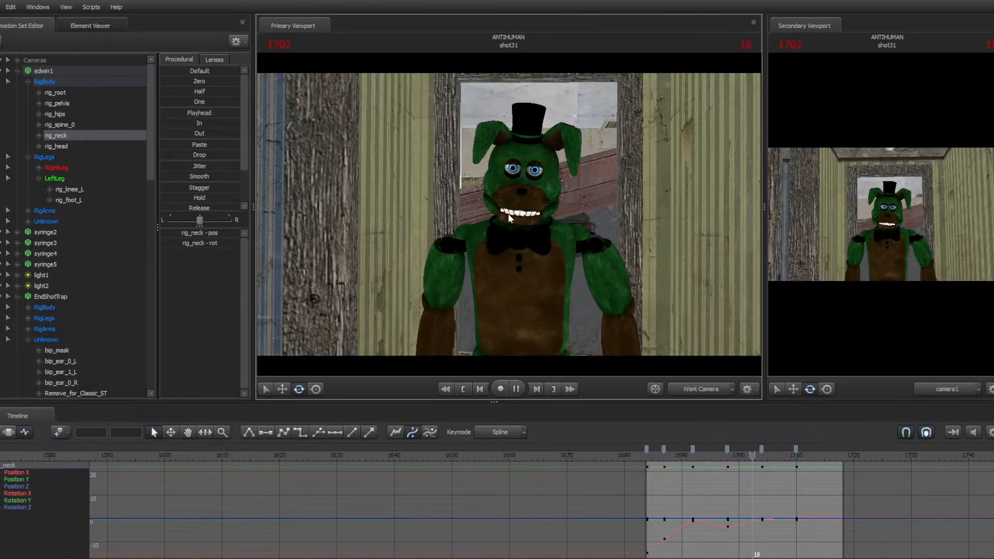
key(space)
Select both Eyelid0 controls on edwin1 and rotate them at the shot's first frame
key(Up)
key(w)
drag(641, 216, 510, 218)
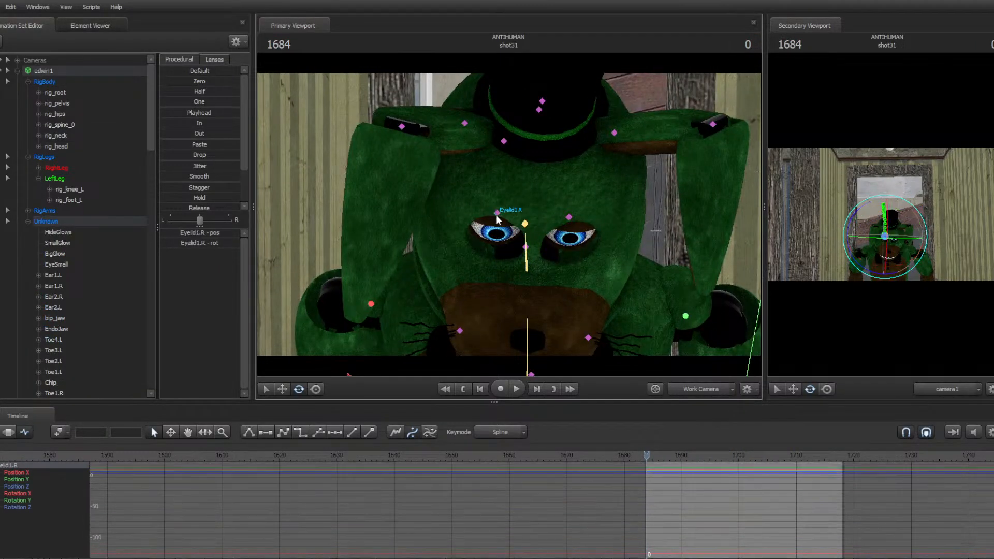
click(497, 213)
scroll(105, 250, down, 8)
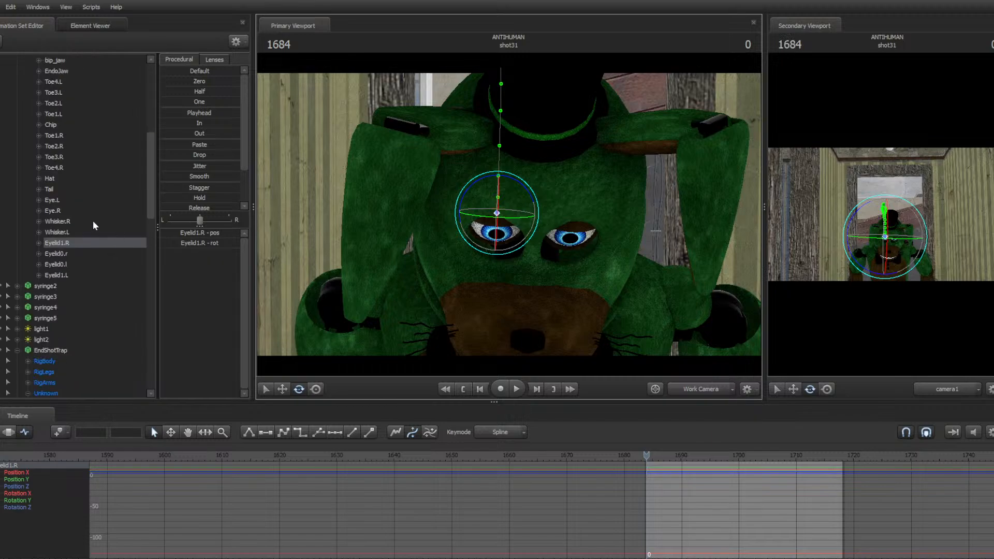
click(64, 253)
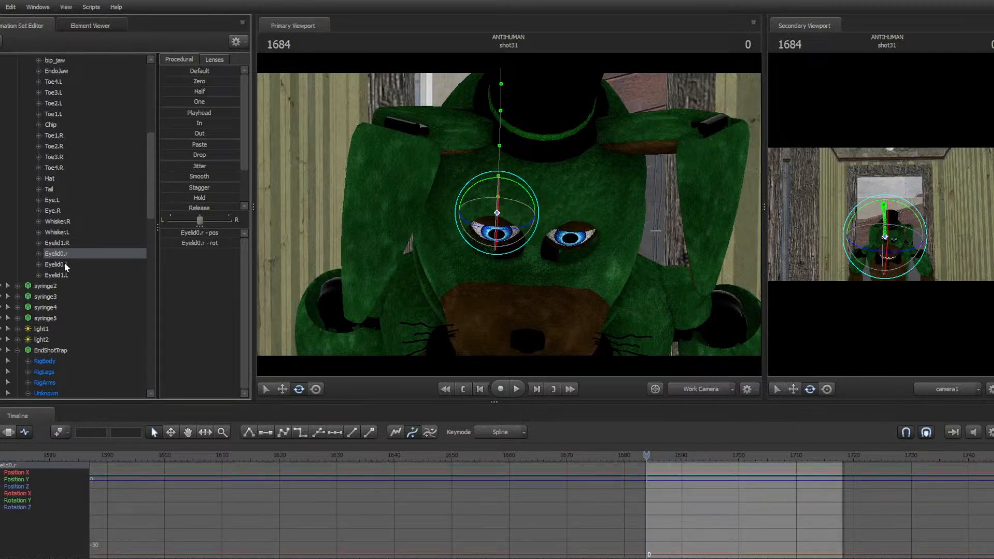
ctrl+click(64, 263)
drag(462, 314, 383, 315)
drag(509, 214, 544, 213)
key(m)
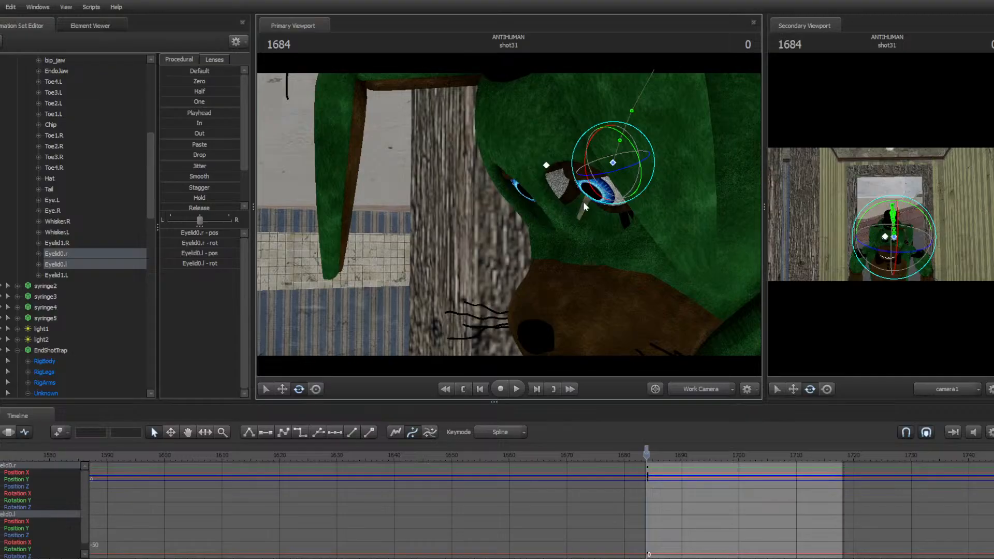
drag(587, 165, 605, 189)
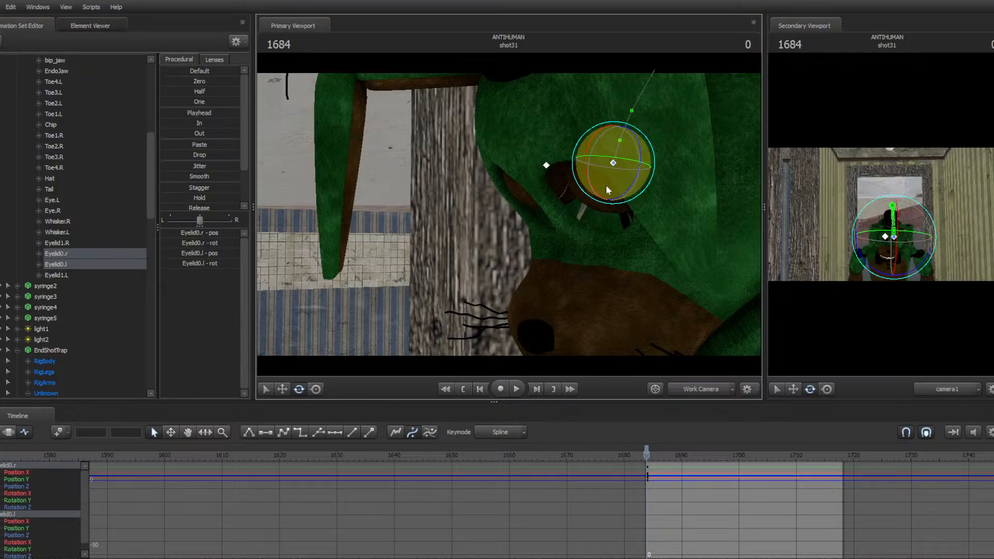
Step to frame 1692 and adjust the eyelids' rotation
key(Right)
key(Right)
key(Right)
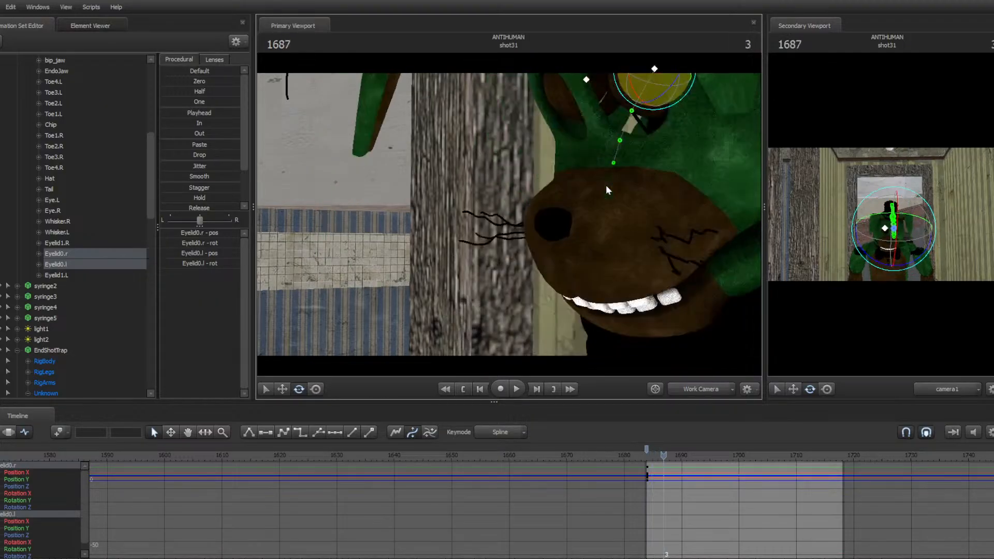
key(Right)
key(Right)
key(Right)
key(Right)
key(Right)
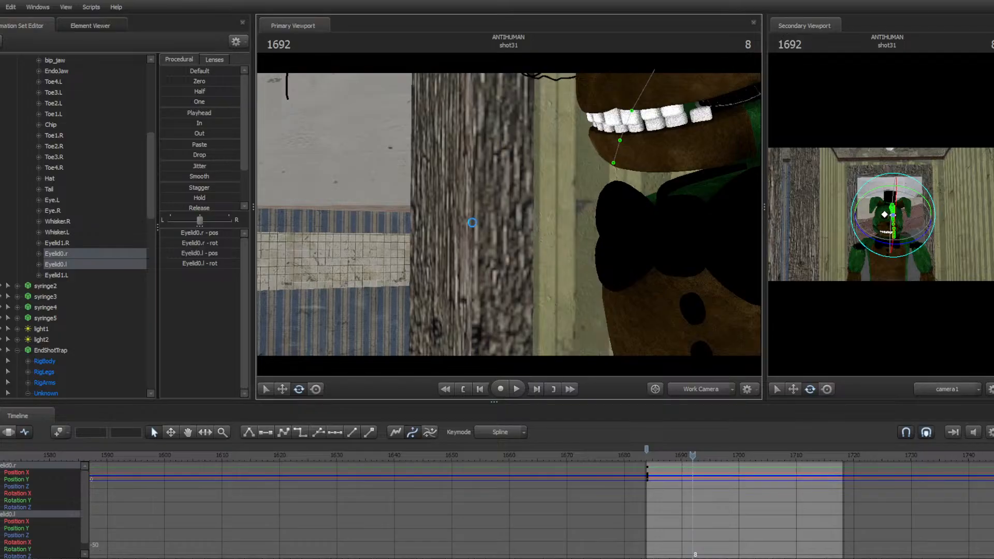
drag(472, 222, 554, 175)
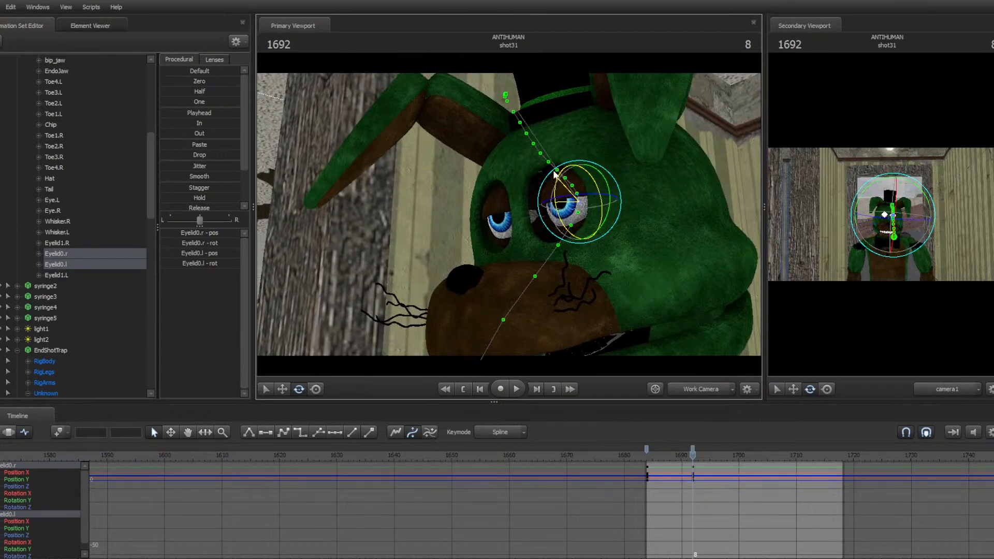
Key further eyelid rotations at frames 1697 and 1702 to animate a blink
key(Right)
key(Right)
key(Right)
key(Right)
key(Right)
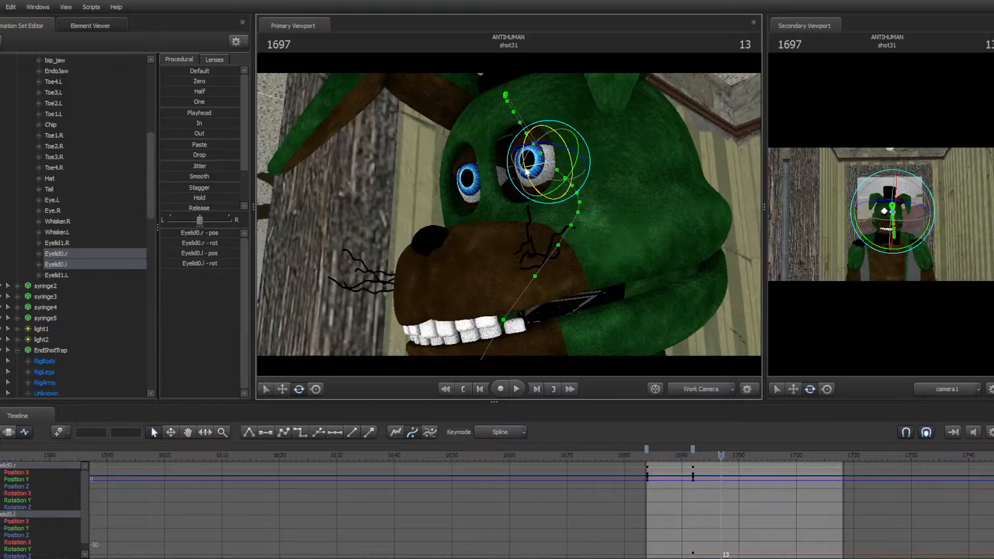
drag(526, 168, 529, 174)
key(Right)
key(Right)
key(Right)
key(Right)
key(Right)
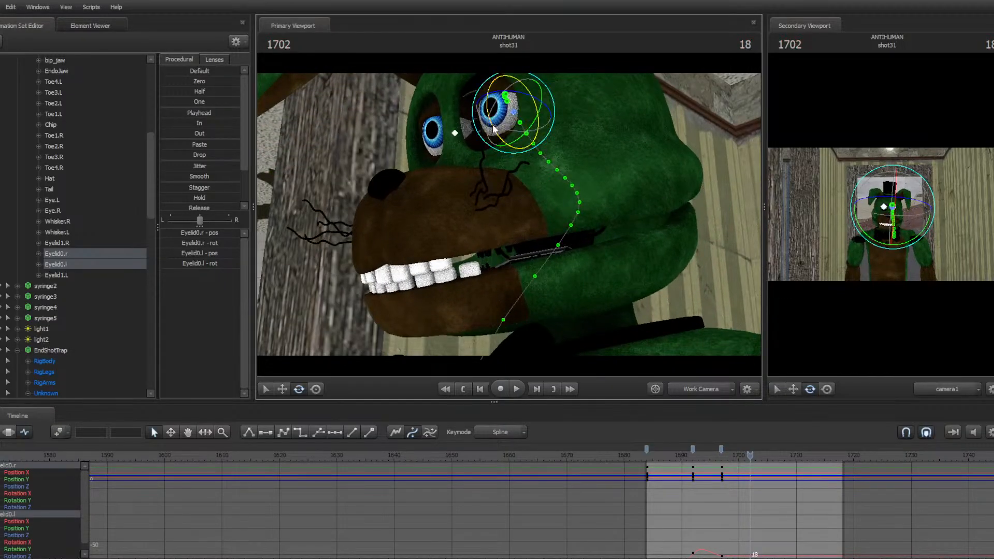
drag(492, 125, 518, 141)
Step to frame 1708 and rotate the eyelids open again
key(Right)
key(Right)
key(Right)
key(Right)
key(Right)
key(Right)
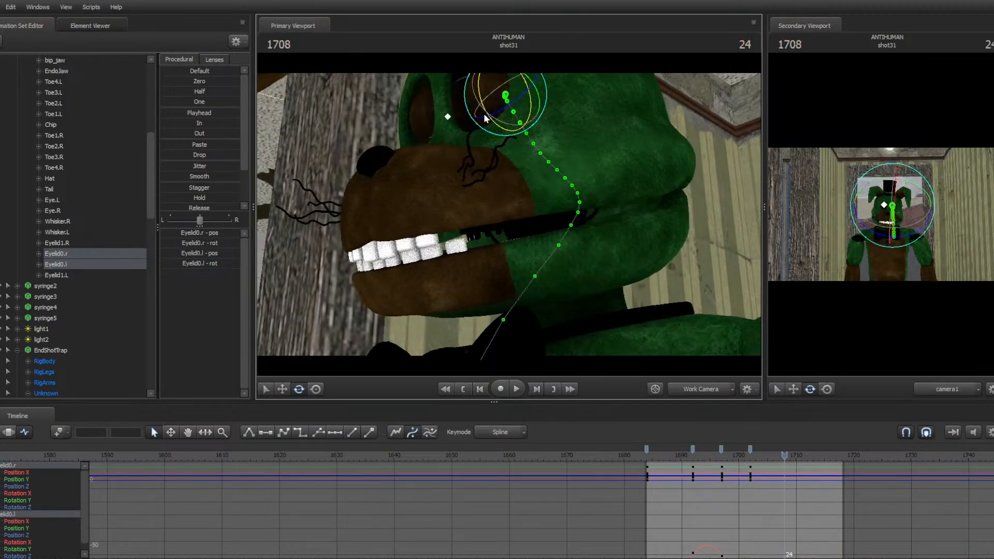
drag(486, 109, 483, 49)
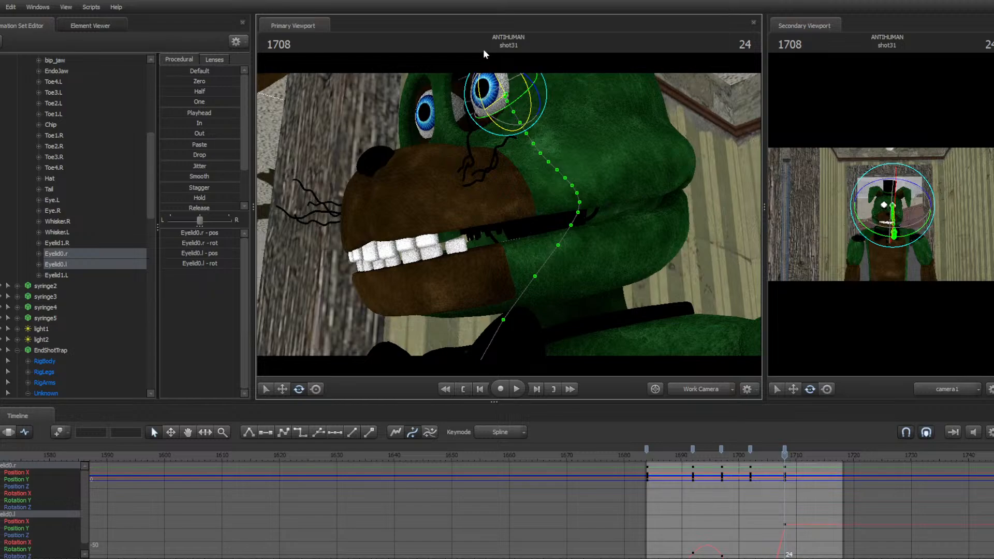
drag(564, 123, 528, 72)
drag(509, 211, 539, 199)
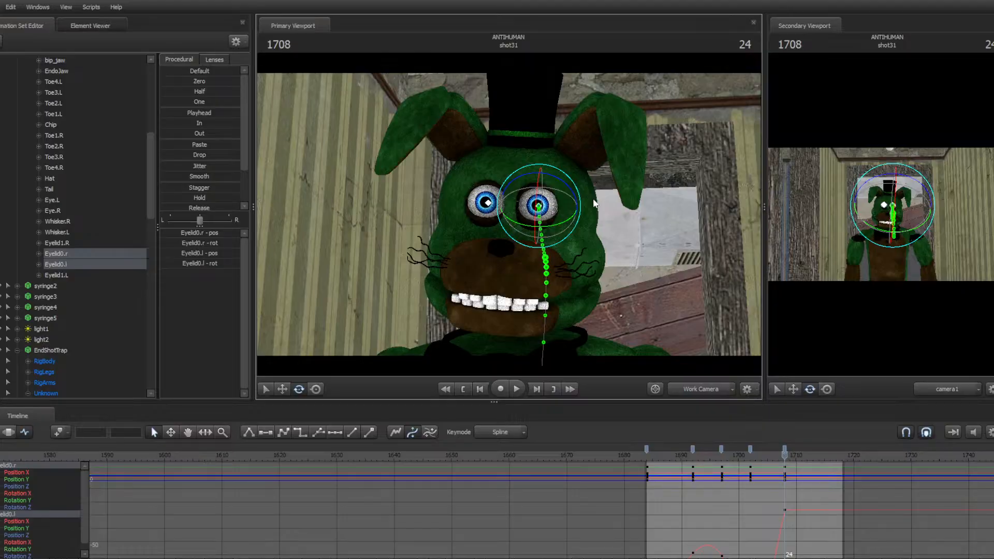
Return to the shot start, select the head control and rotate it to tilt the head back
key(space)
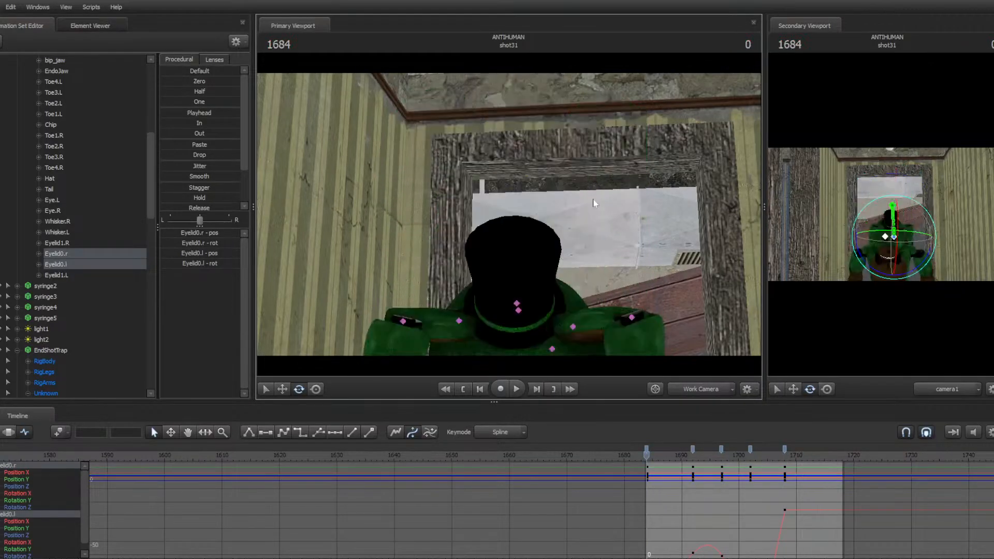
drag(594, 203, 509, 214)
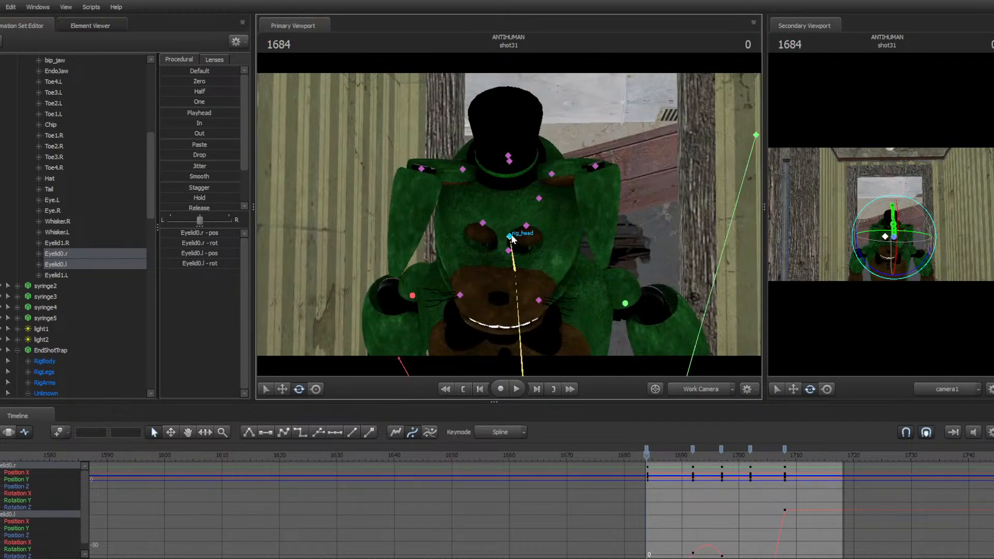
click(510, 236)
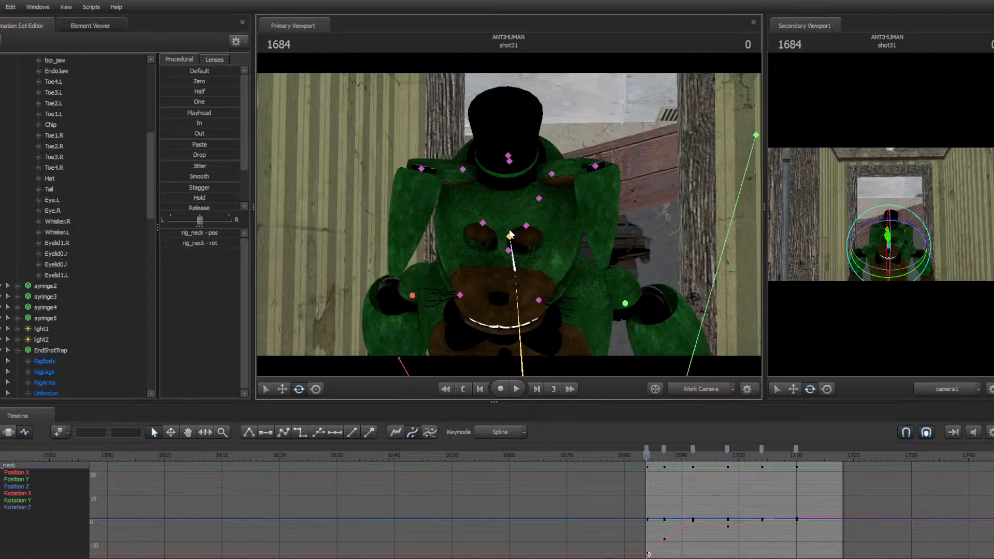
click(511, 236)
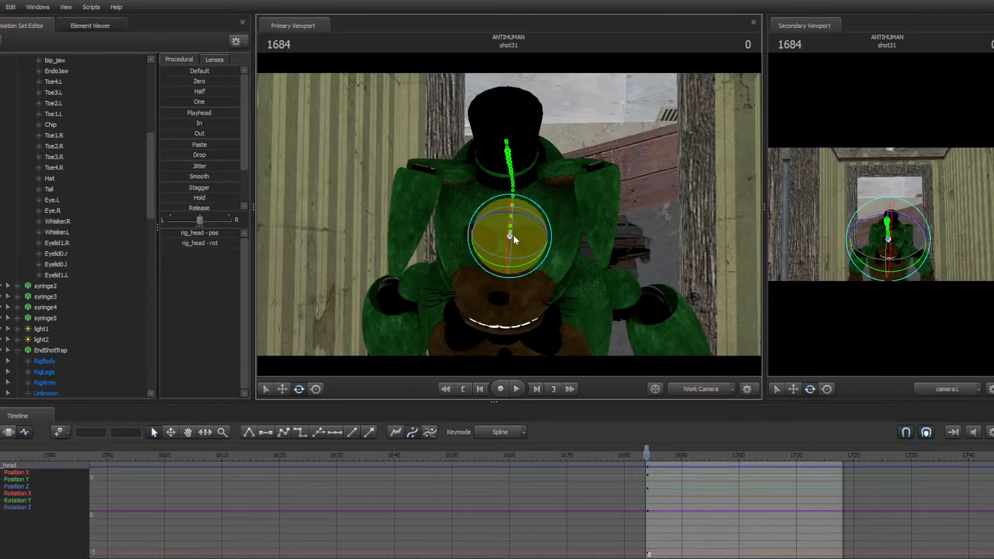
key(space)
Play back the shot repeatedly to review the head, neck and eyelid animation
key(space)
drag(514, 198, 530, 116)
key(space)
key(space)
key(space)
key(space)
key(space)
key(space)
key(space)
key(space)
key(space)
key(space)
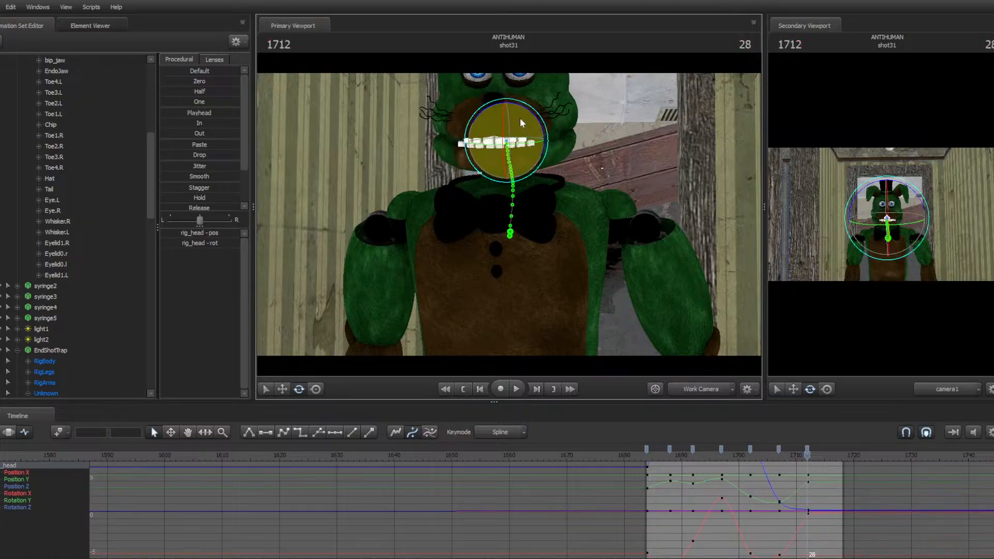
key(space)
Undo the last change, return to shot31 and briefly play it back
key(space)
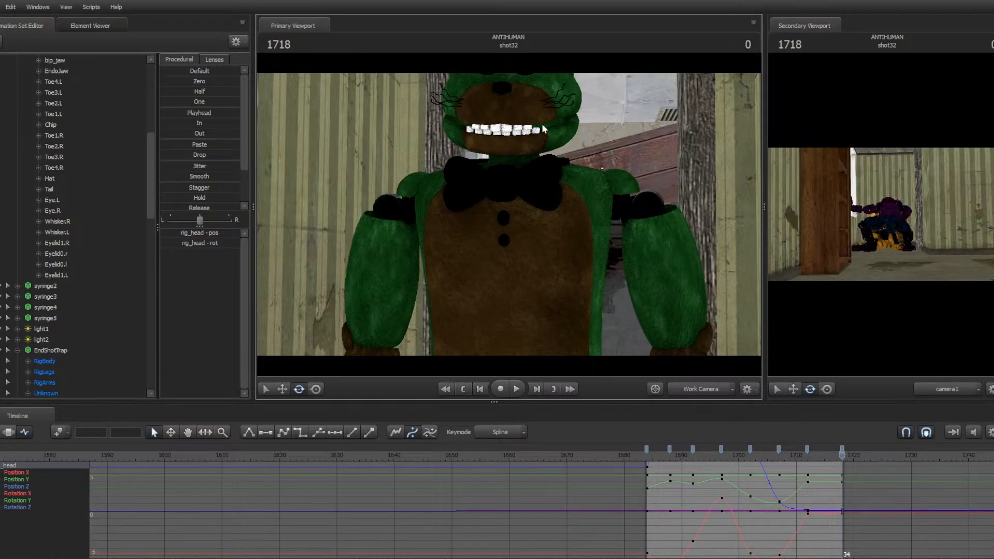
key(ctrl+z)
key(Up)
key(space)
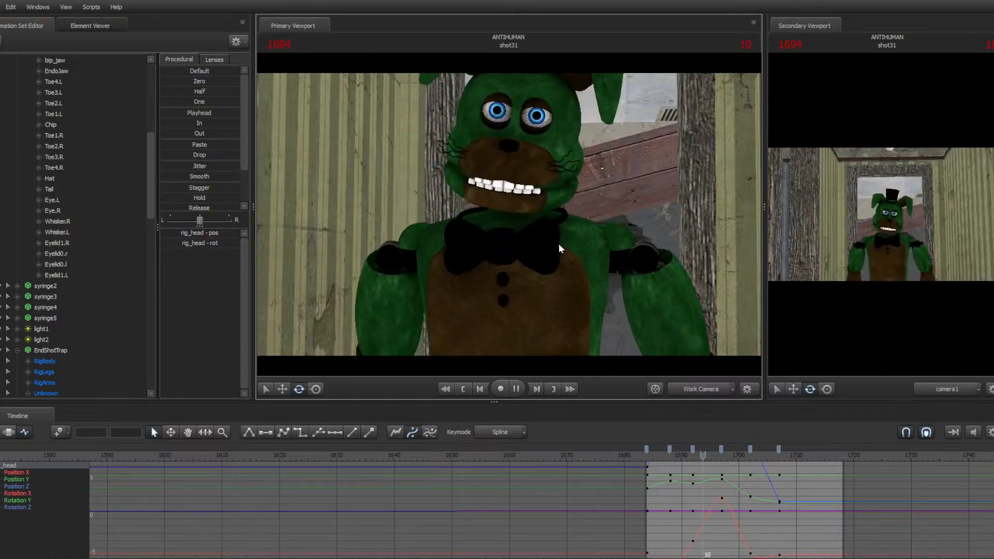
key(space)
Reframe the work camera on the character's head and save the session
drag(594, 244, 598, 222)
drag(482, 195, 485, 186)
key(ctrl+s)
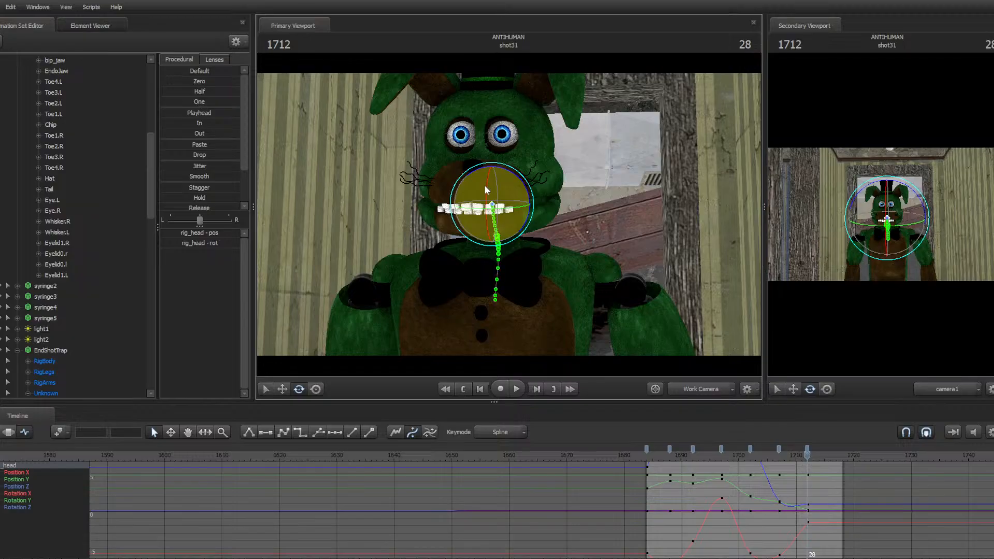
drag(390, 353, 382, 332)
key(w)
key(s)
mouse_move(509, 215)
mouse_down()
mouse_move(509, 233)
mouse_move(509, 215)
mouse_up()
Switch to the web browser and open the YouTube home page in a new tab
key(super)
click(502, 557)
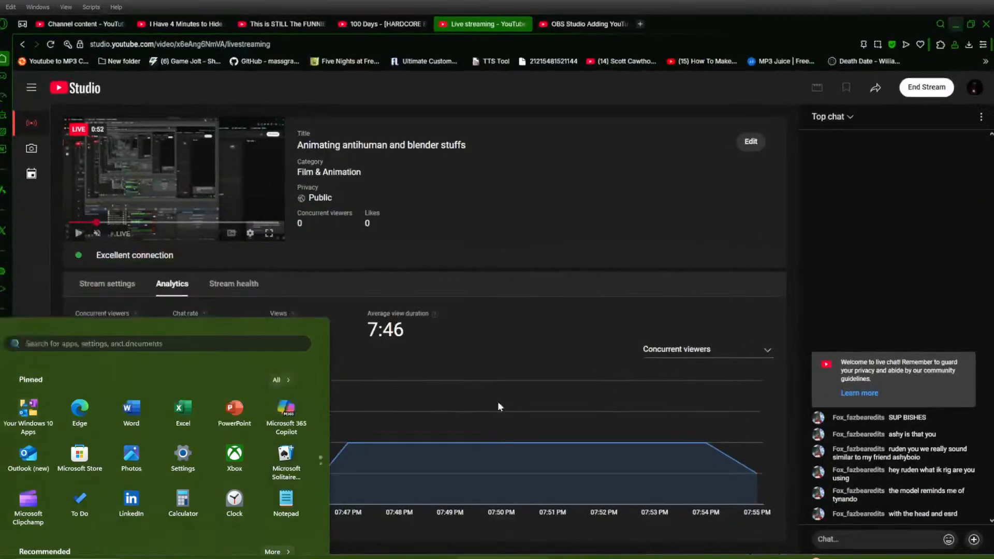
click(644, 9)
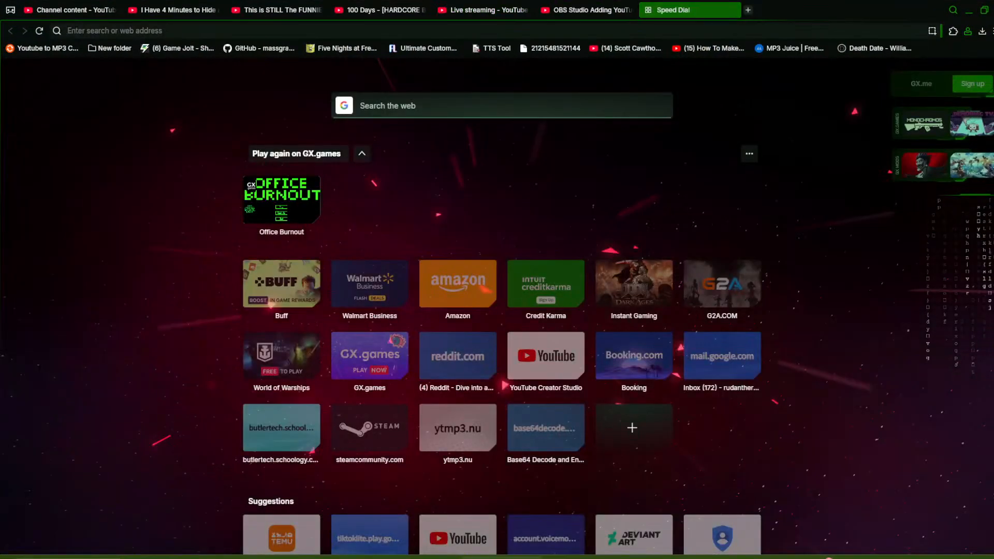
click(70, 10)
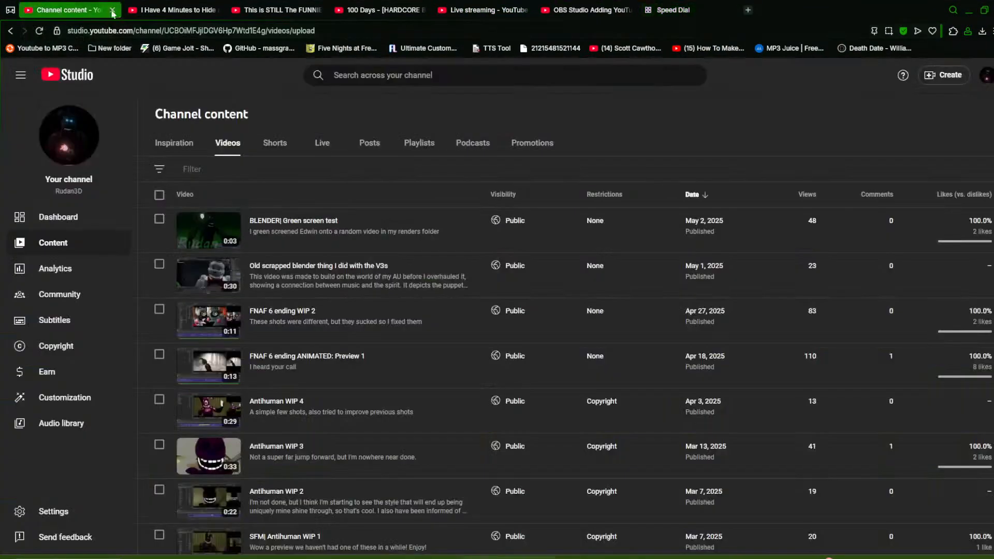
click(173, 10)
middle_click(72, 74)
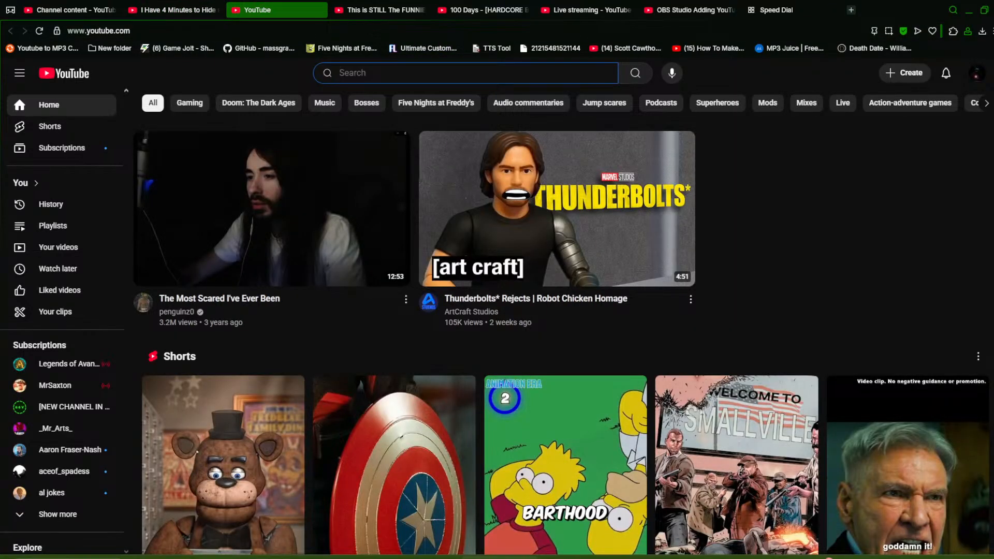
Search YouTube for tynado
text(tynando)
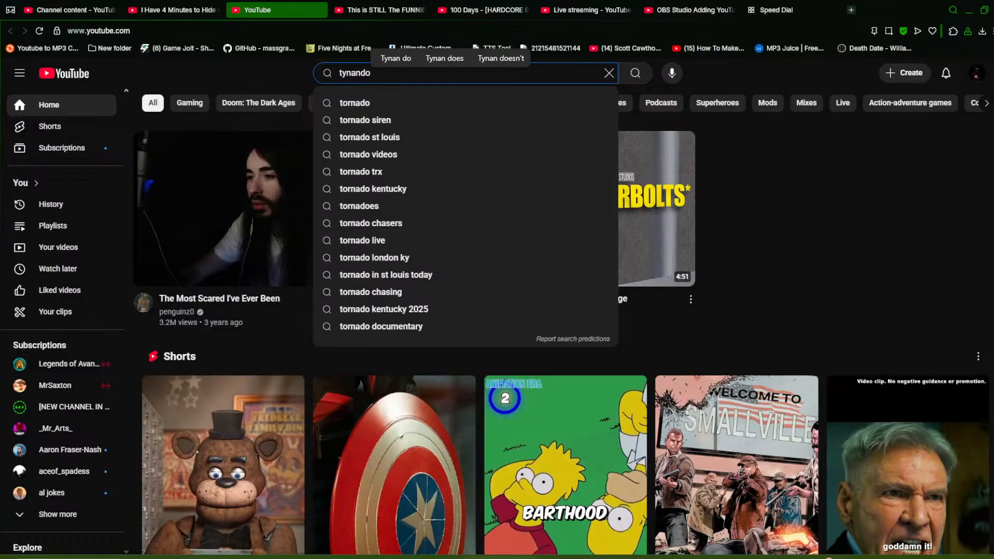
key(Return)
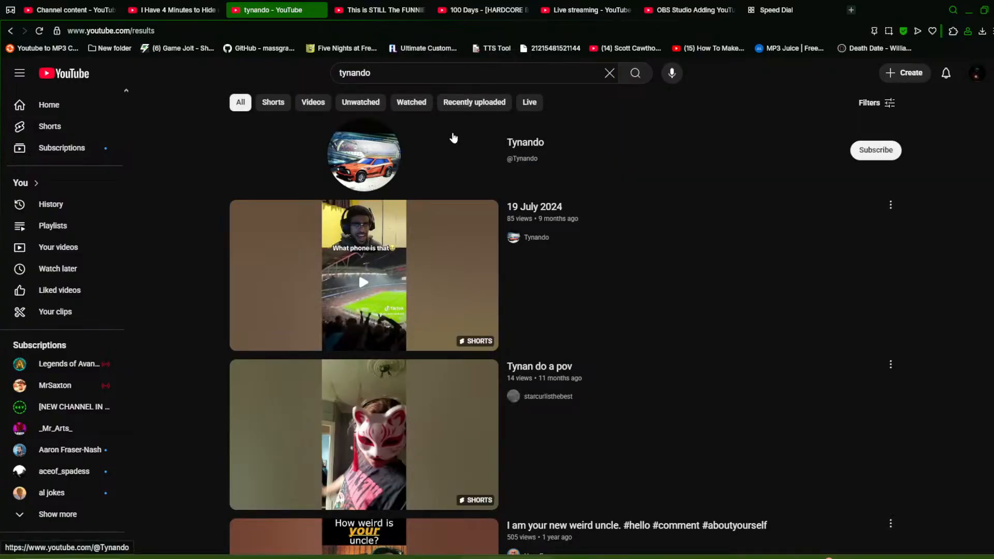
scroll(191, 332, down, 12)
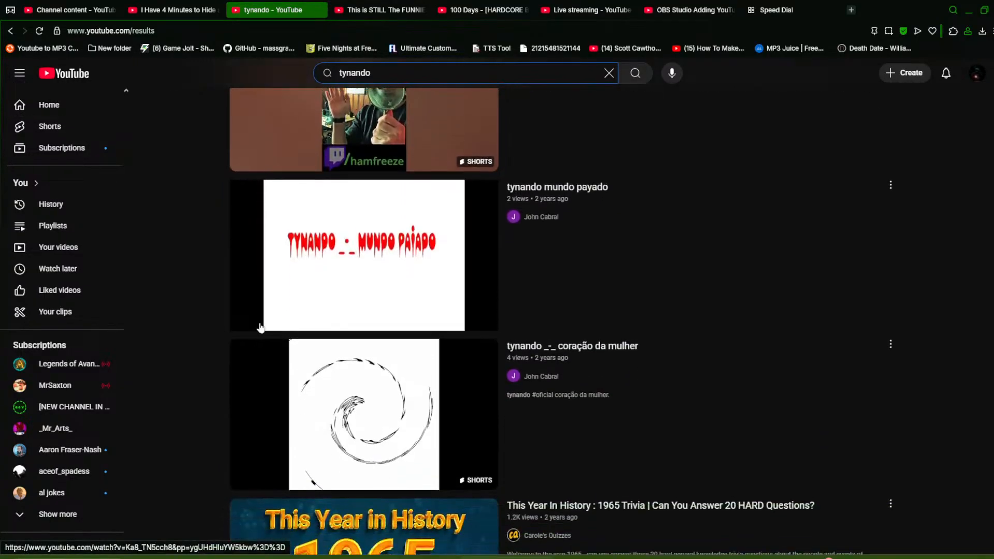
scroll(194, 328, down, 3)
scroll(200, 318, up, 15)
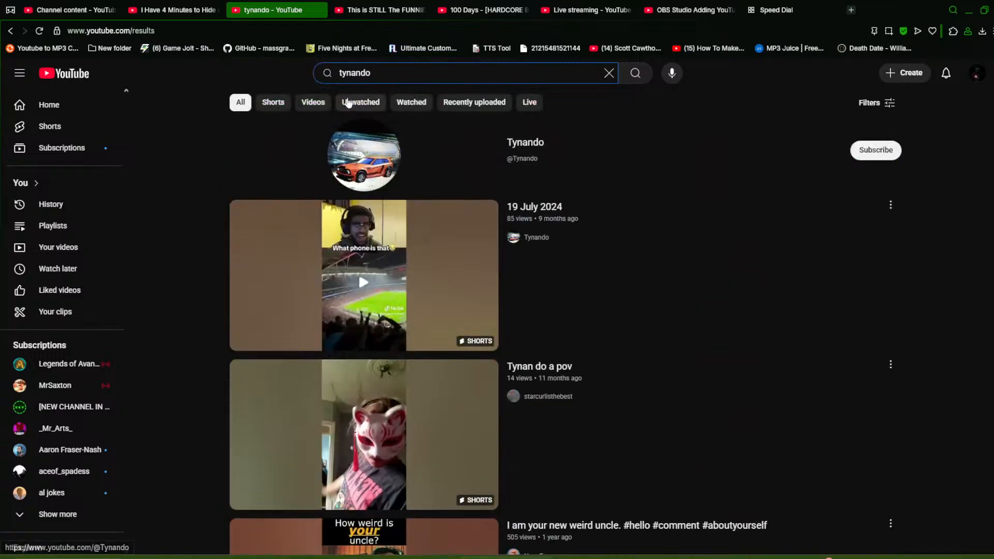
key(BackSpace)
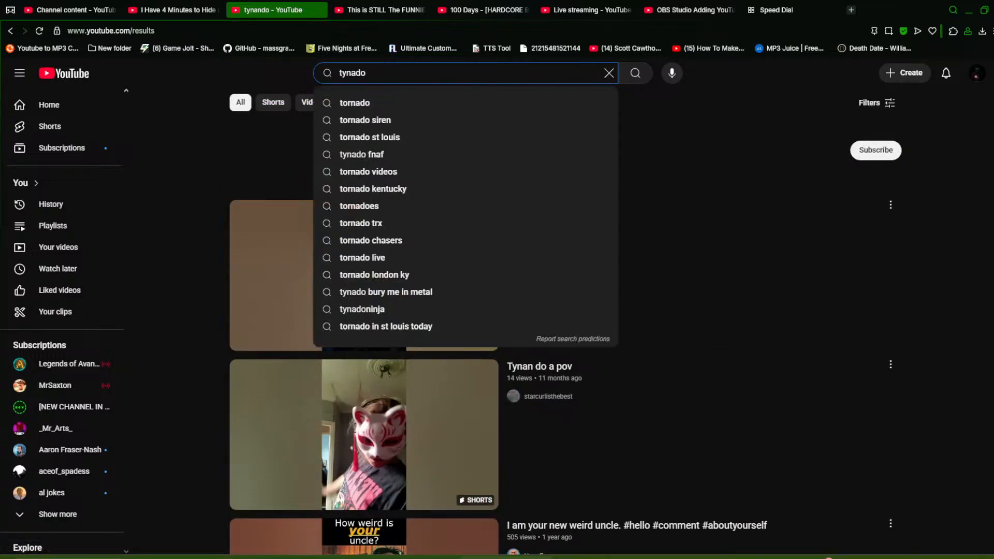
key(Return)
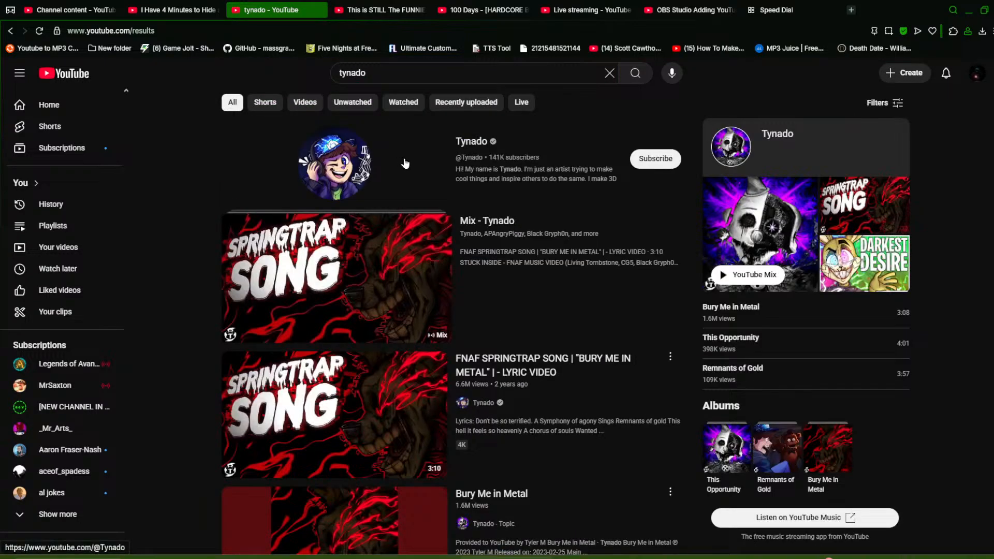
Open the Tynado channel's Videos page and scroll through its uploads
click(406, 163)
scroll(304, 270, down, 2)
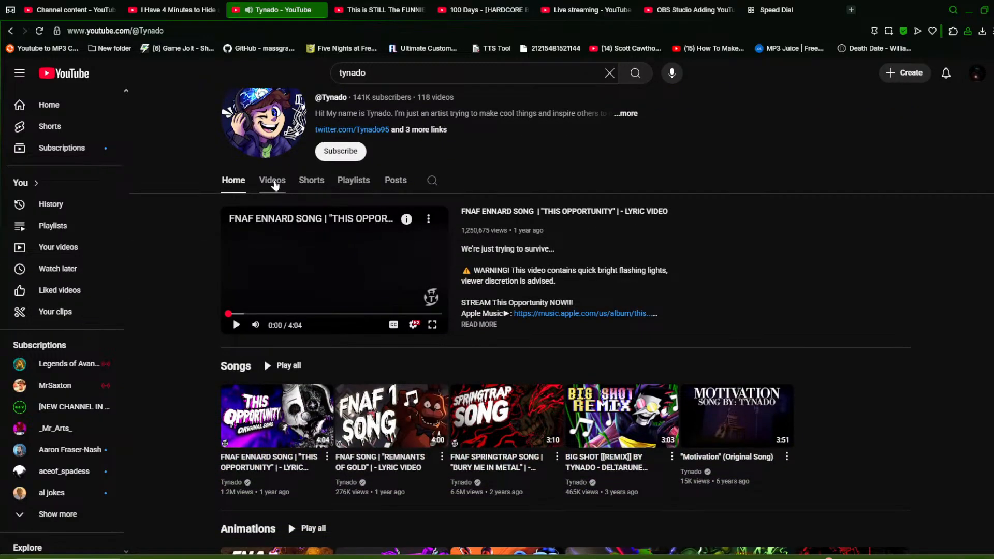
click(273, 181)
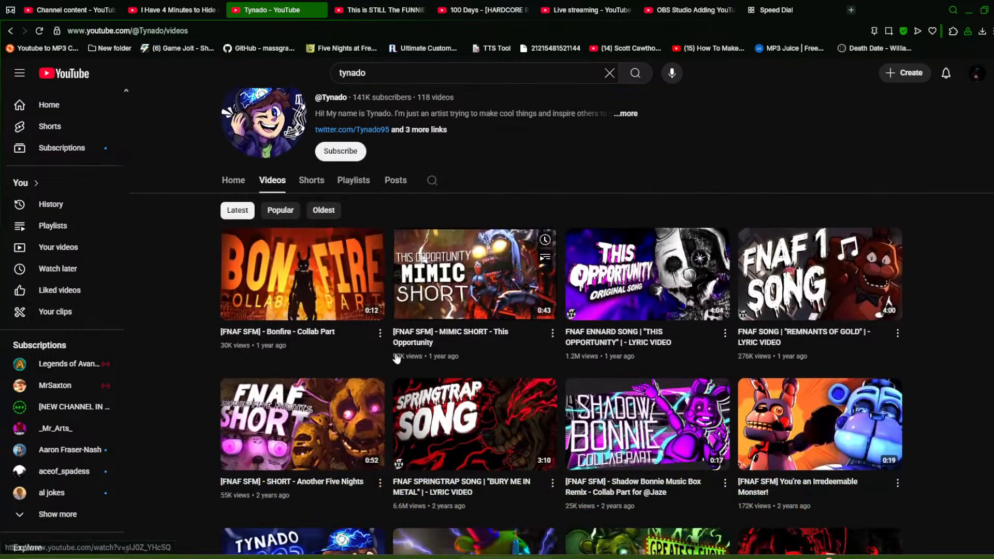
scroll(613, 301, up, 3)
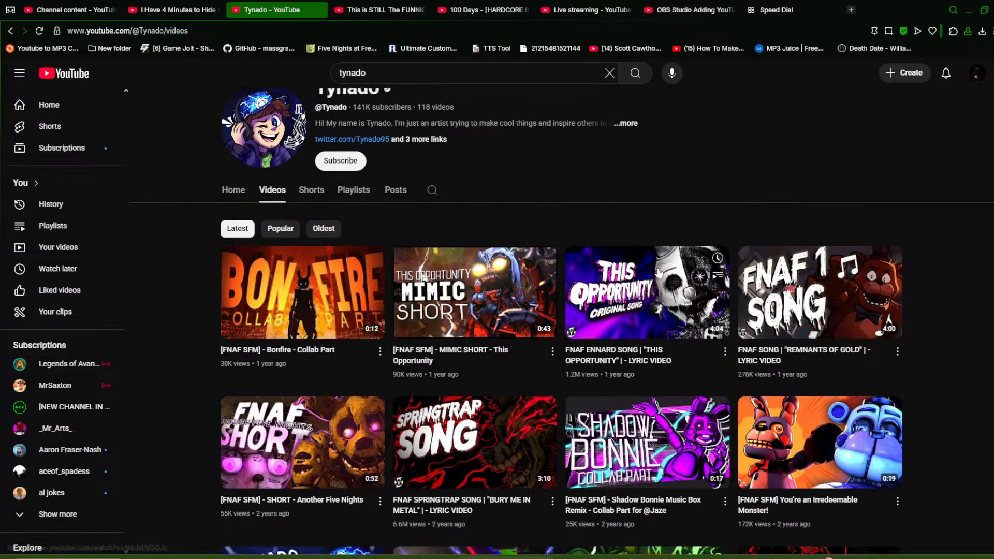
scroll(740, 288, down, 4)
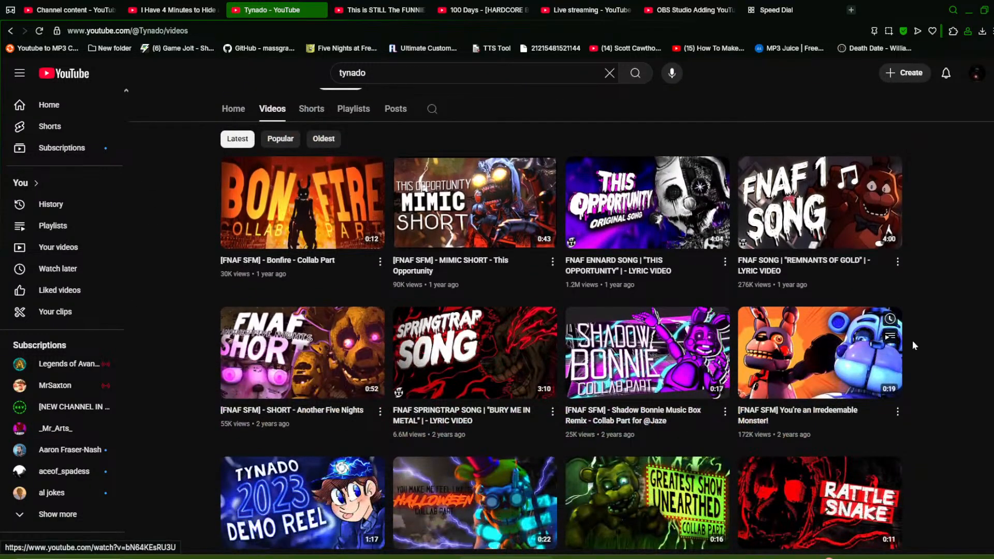
scroll(971, 328, up, 4)
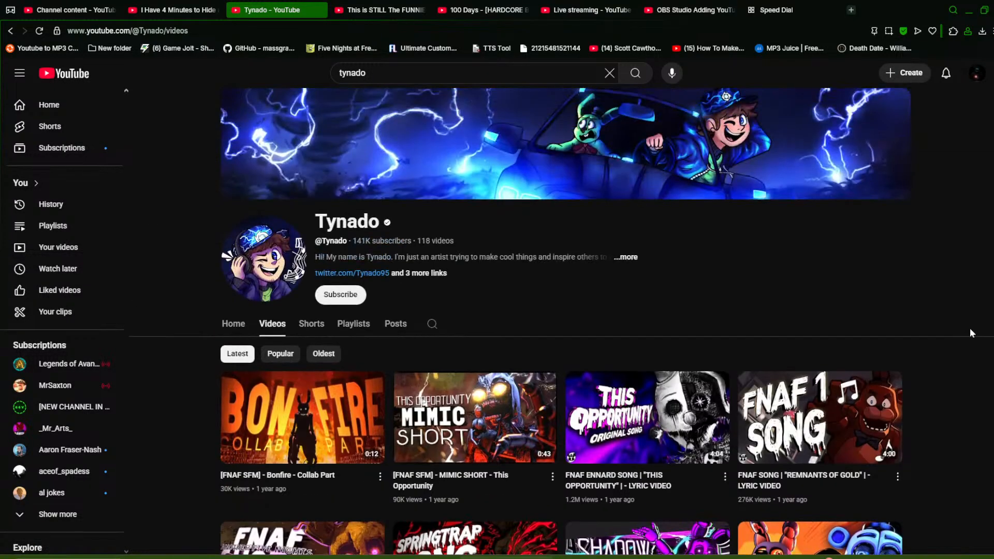
scroll(970, 328, down, 4)
scroll(970, 328, up, 4)
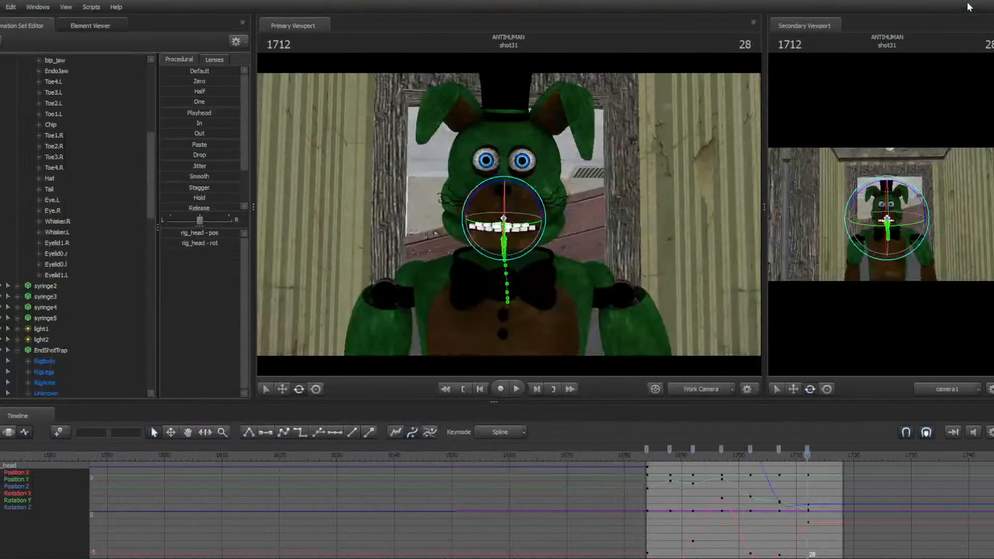
Orbit and move the work camera closer around the character's head in the primary viewport
drag(653, 171, 629, 153)
key(w)
key(s)
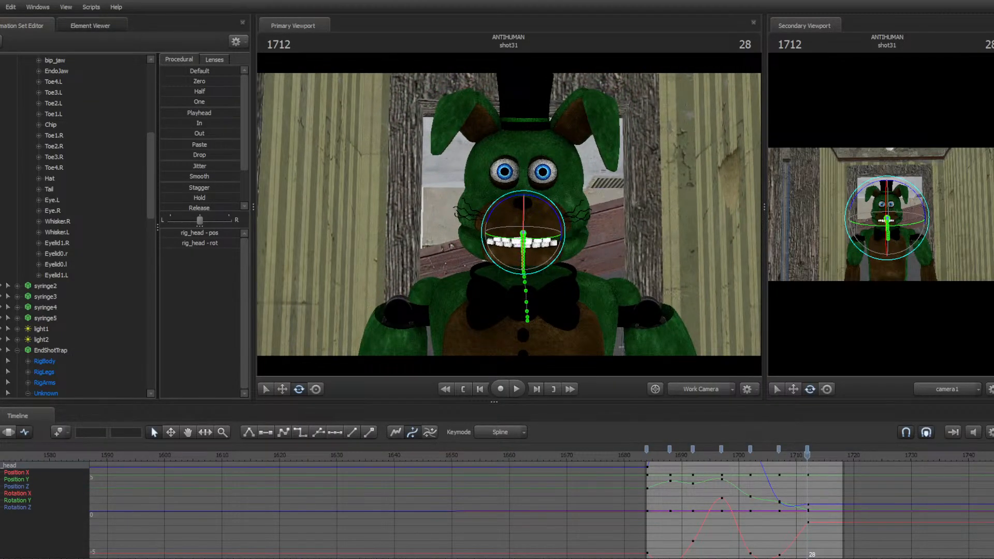
key(w)
mouse_move(509, 215)
mouse_down()
mouse_move(525, 230)
mouse_move(509, 219)
mouse_up()
key(d)
ctrl+click(527, 204)
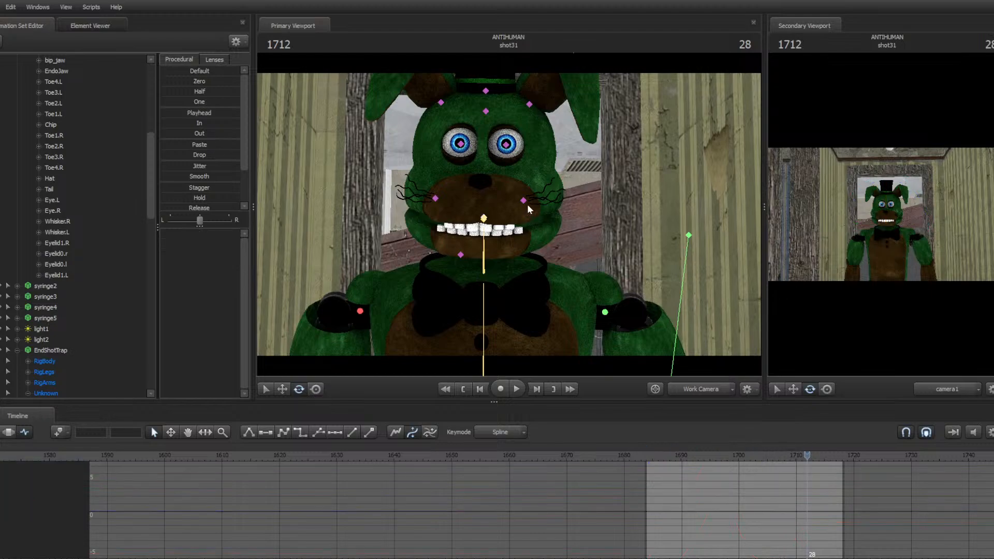
key(w)
drag(615, 221, 521, 179)
key(d)
key(d)
Switch to the browser and page through the channel's community posts in YouTube Studio
key(super)
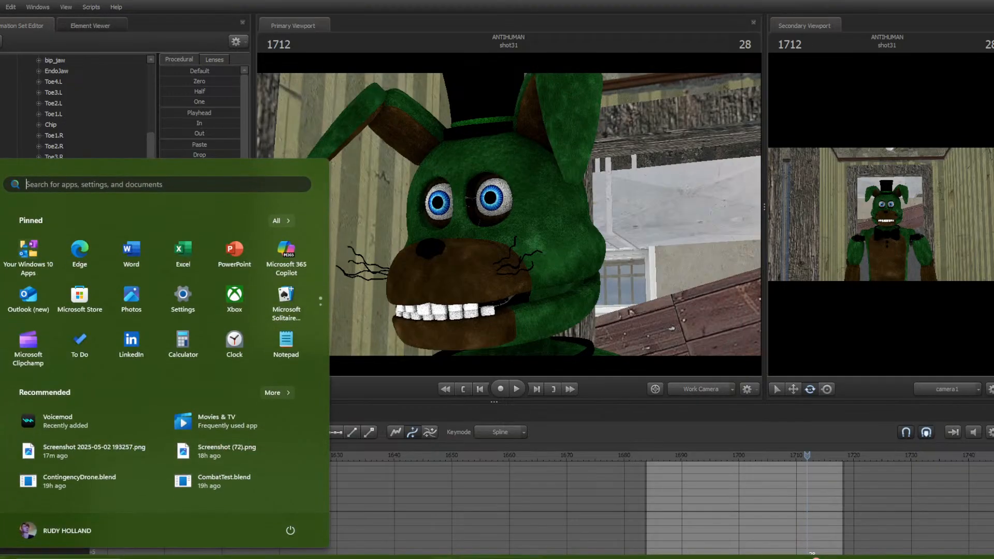
click(518, 558)
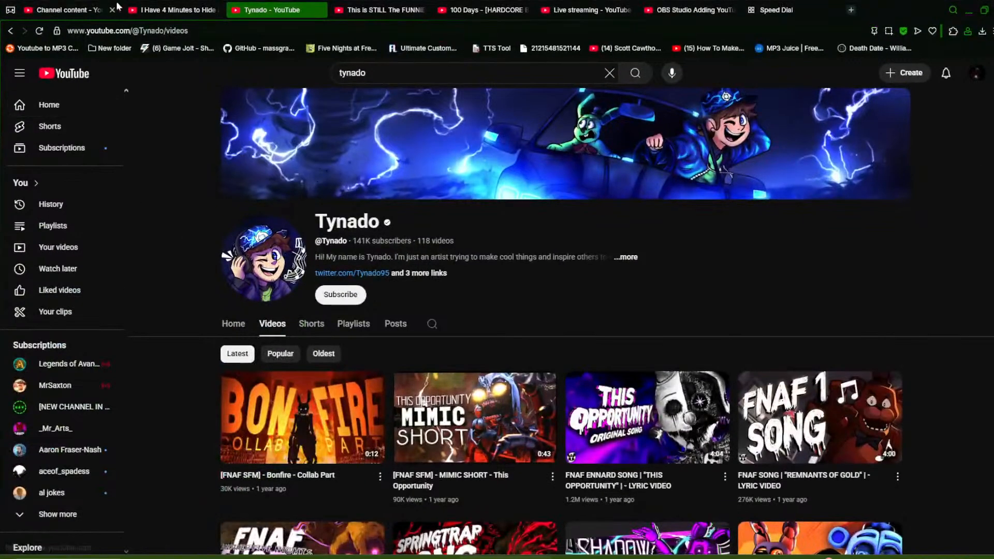
click(94, 7)
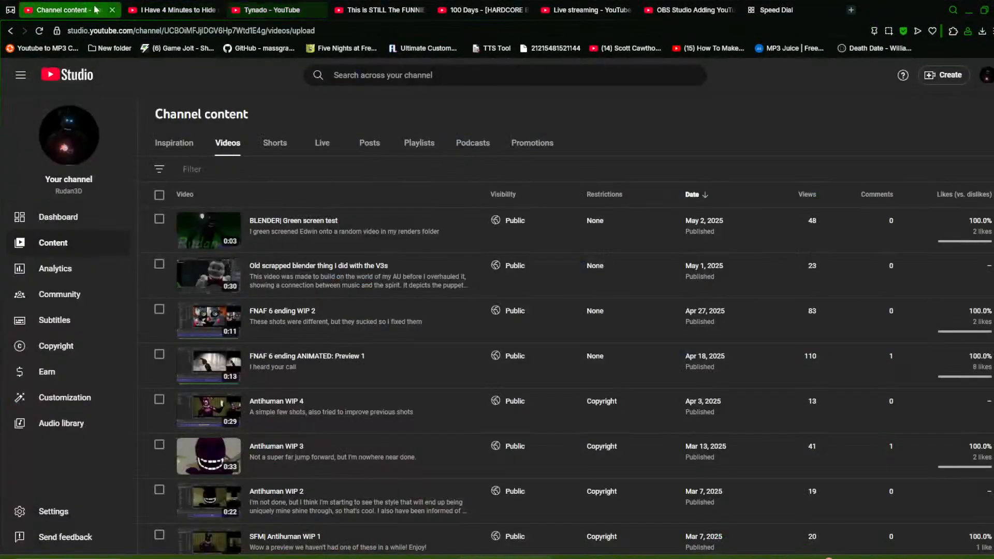
click(369, 143)
scroll(406, 246, down, 12)
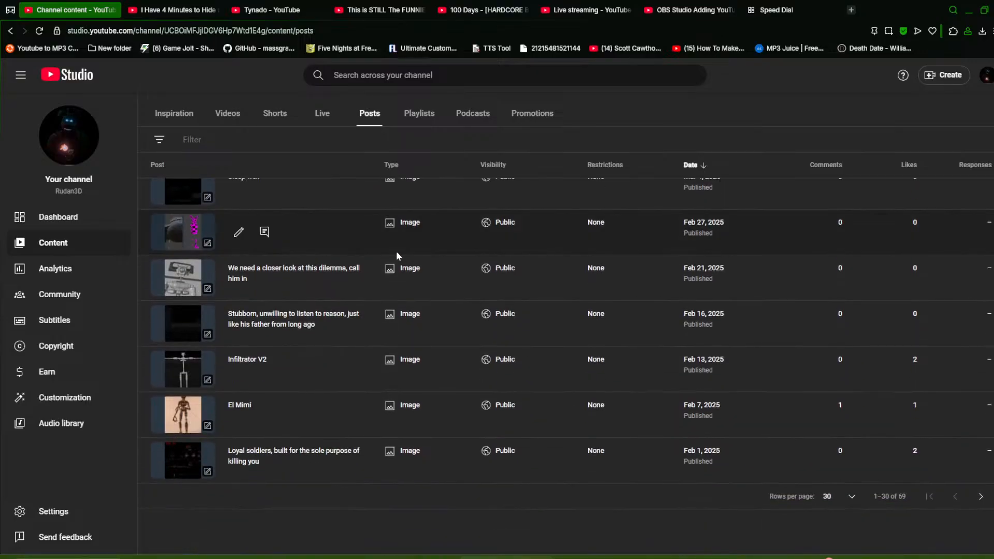
scroll(388, 270, up, 3)
scroll(381, 288, down, 3)
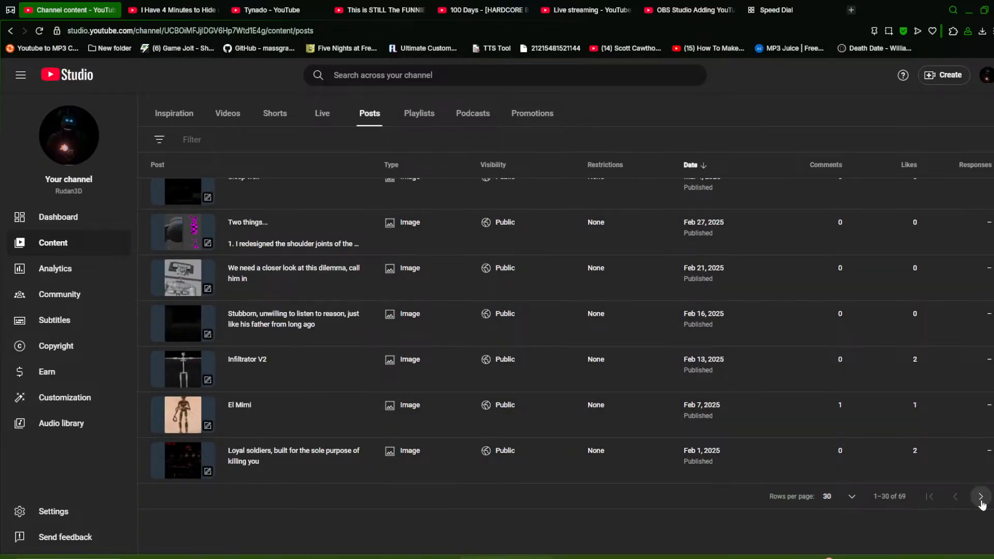
click(981, 498)
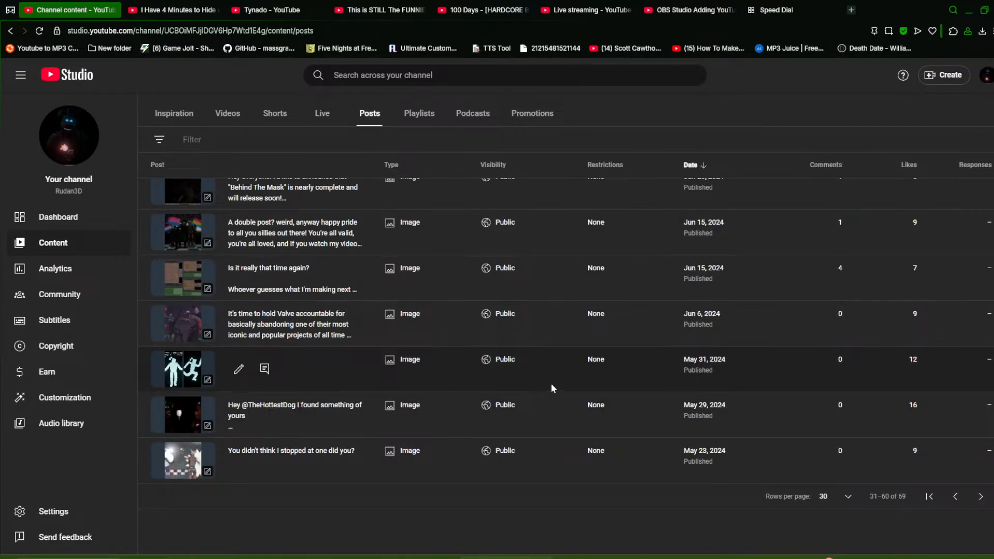
scroll(605, 337, up, 10)
Search the web for animators hell cast in the Speed Dial tab
click(786, 10)
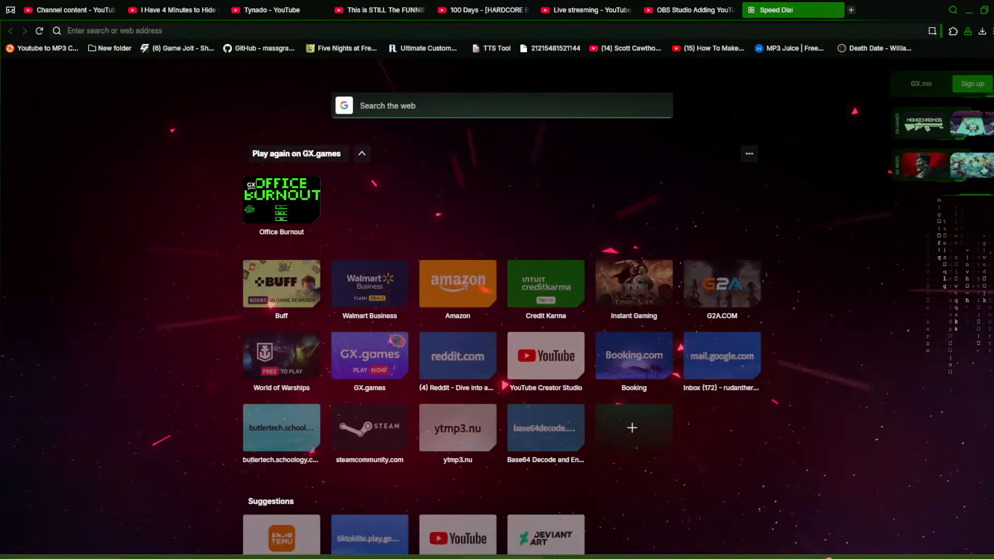
text(ani)
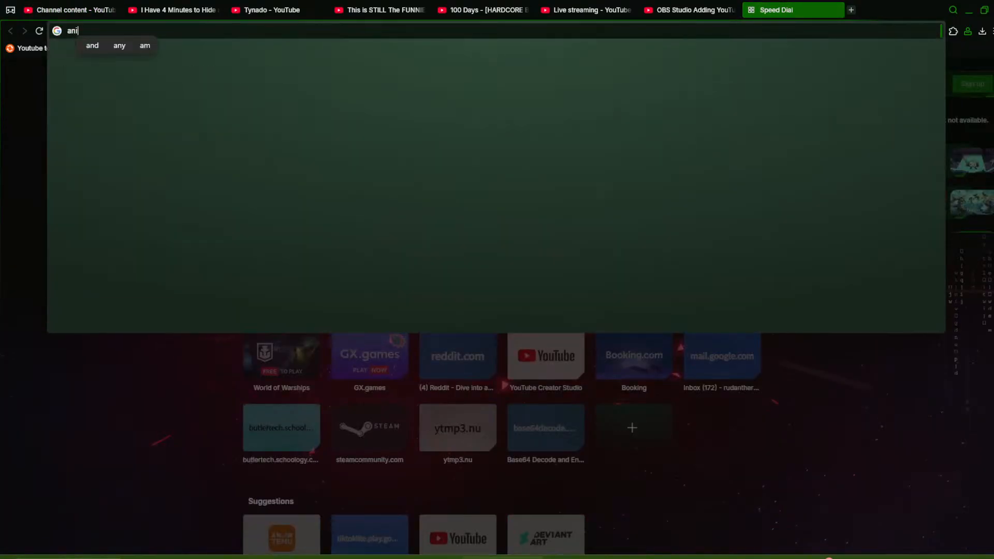
text(mators hell )
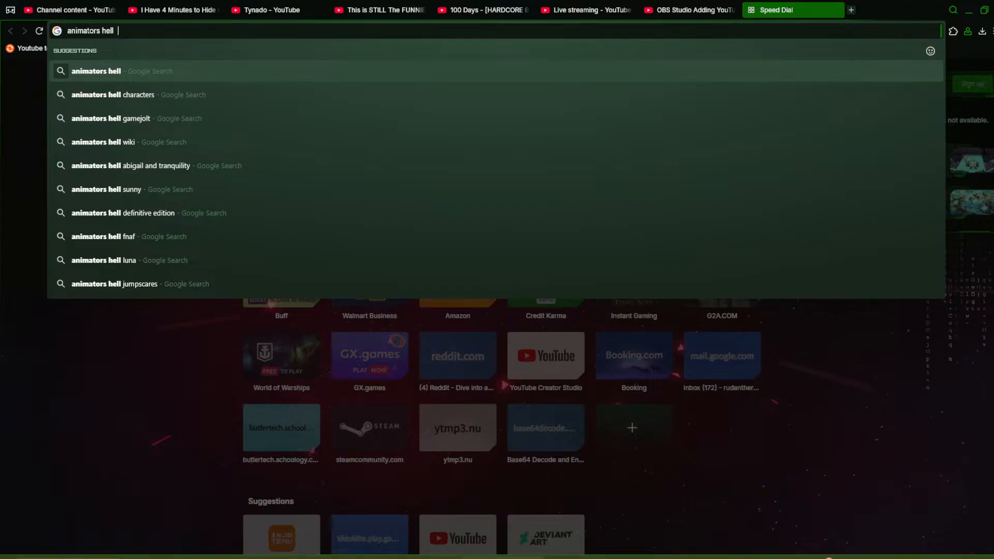
text(cast)
key(Return)
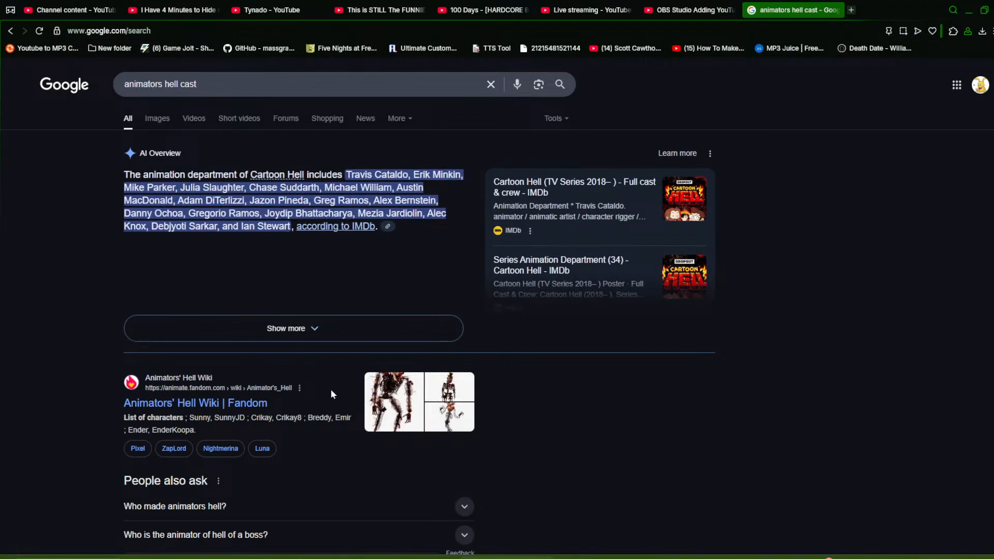
Open the Animators' Hell Wiki Fandom page and scroll through its developer and character sections
click(395, 227)
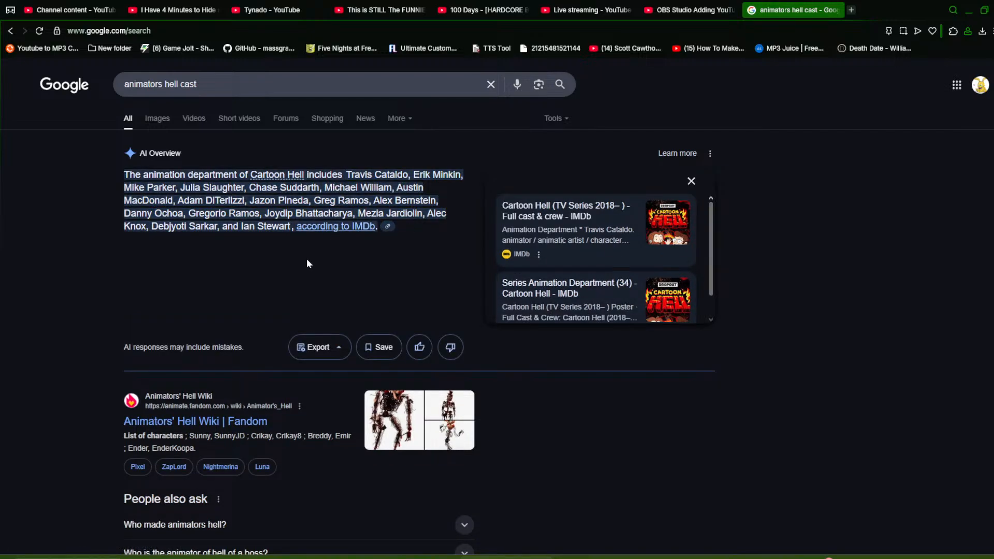
scroll(306, 262, down, 2)
scroll(266, 212, up, 2)
scroll(233, 274, down, 3)
click(233, 278)
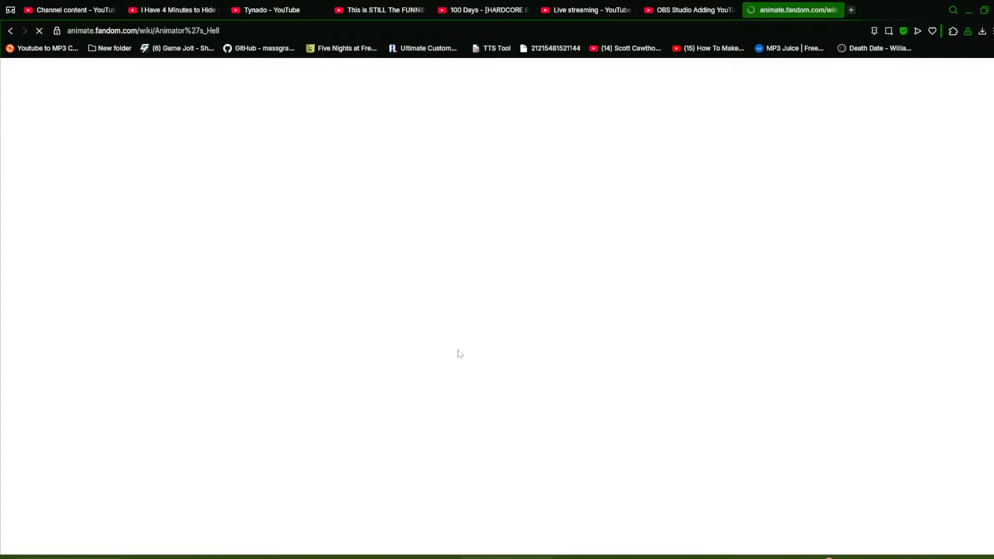
scroll(525, 245, down, 2)
scroll(526, 245, up, 2)
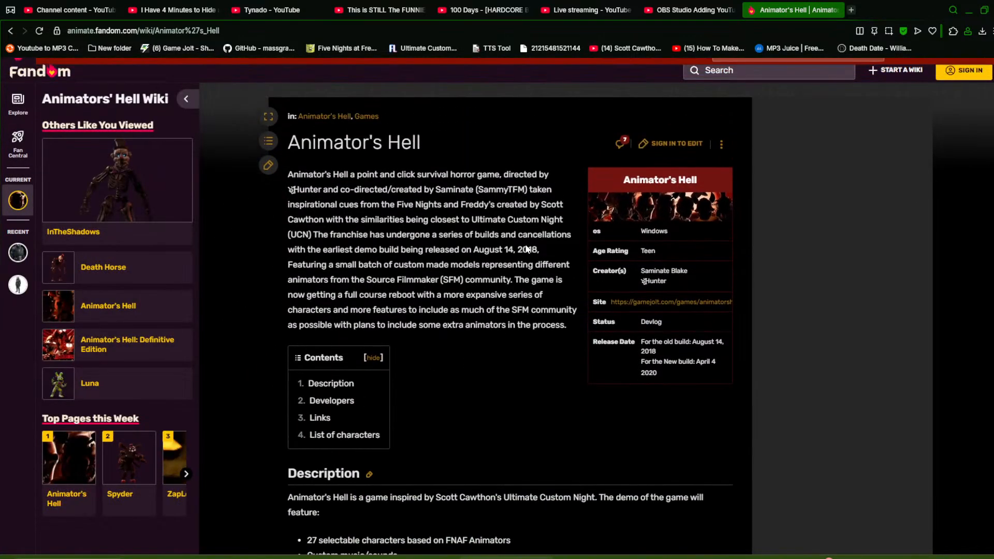
scroll(490, 238, down, 8)
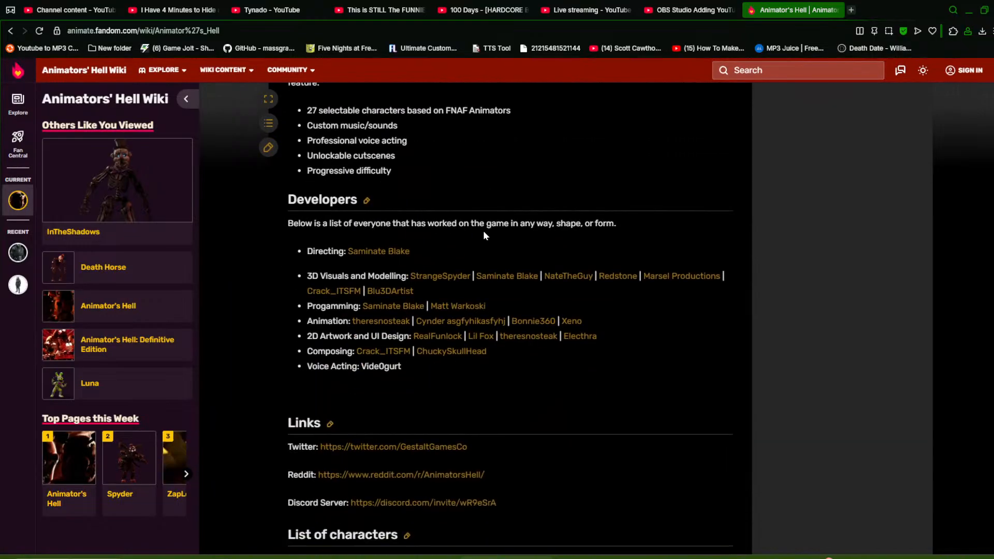
scroll(483, 231, down, 7)
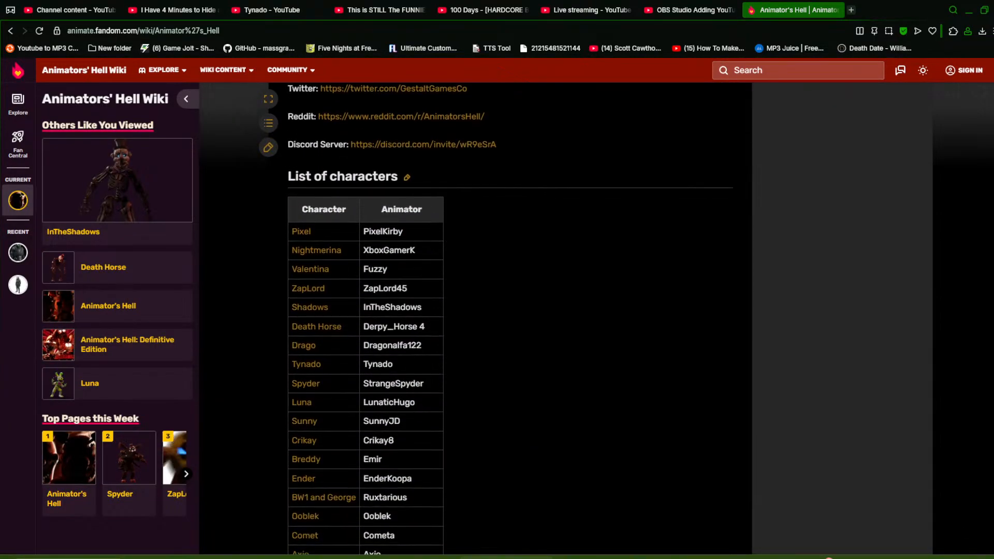
Open the Tynado character page from the wiki's character list and switch between the infobox's Version 2 and Final tabs
click(306, 364)
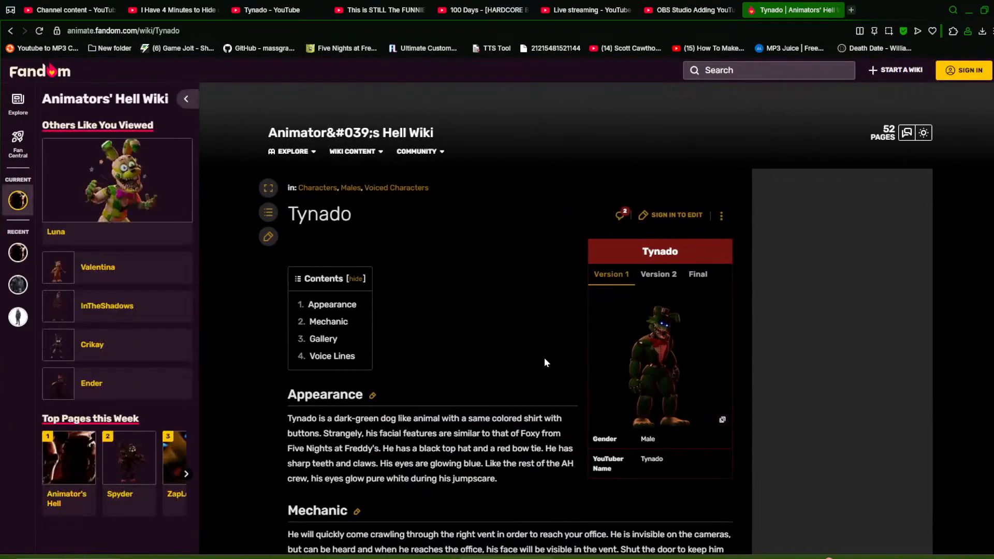
click(659, 274)
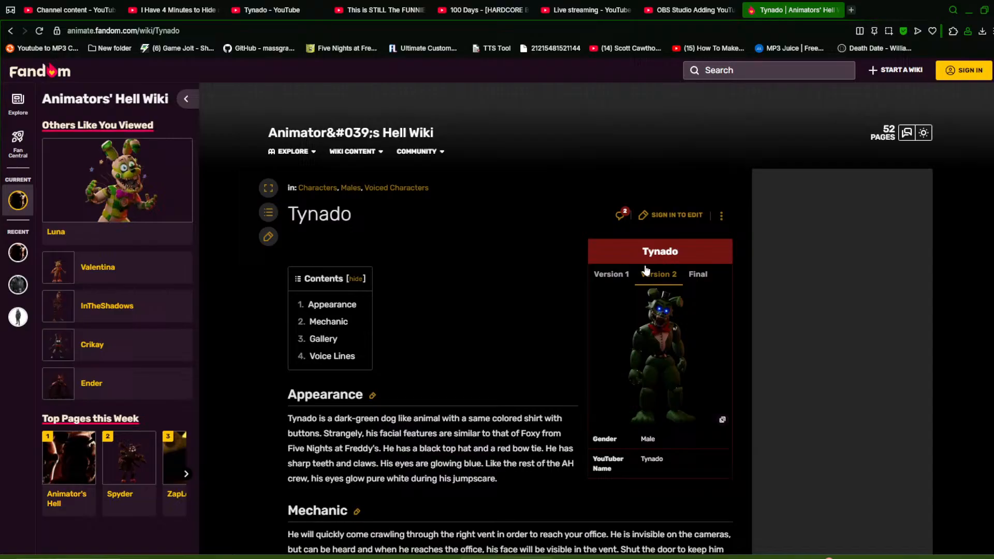
click(692, 275)
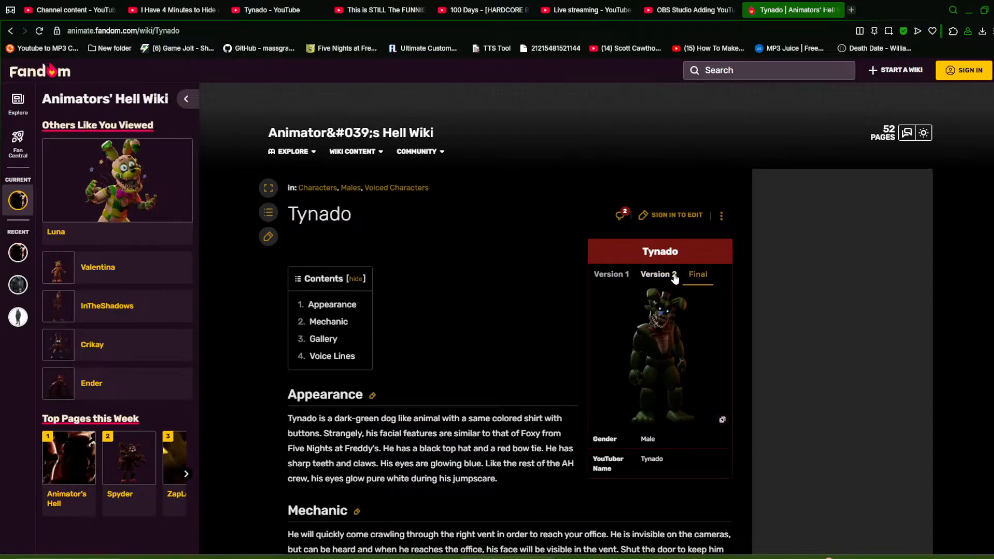
click(674, 277)
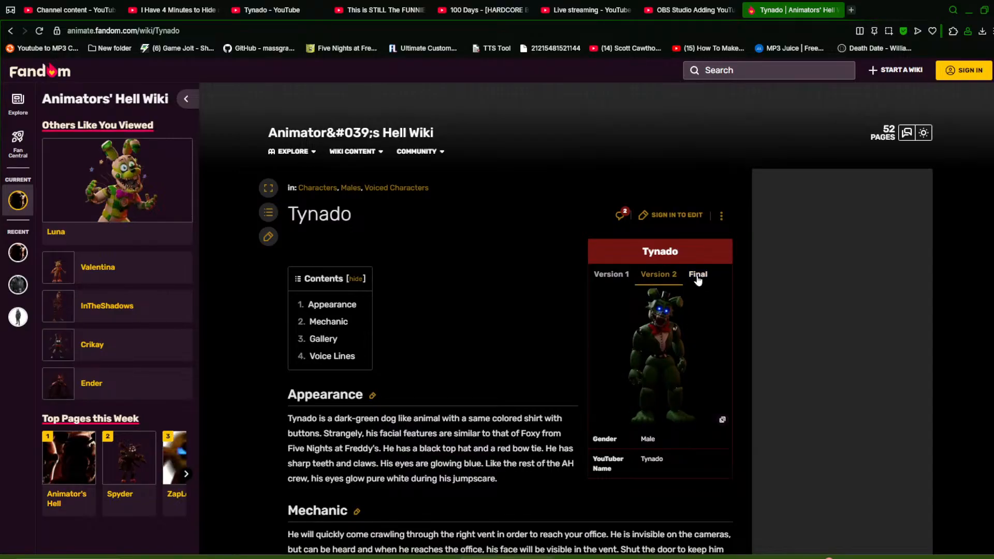
click(697, 277)
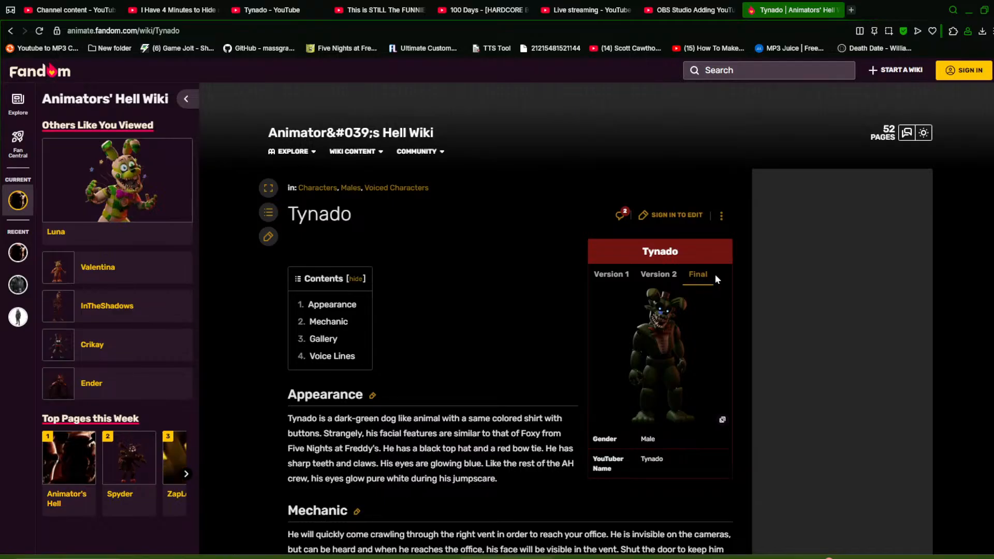
Open the Tynado image gallery and browse through its thumbnails and next pages of images
click(680, 351)
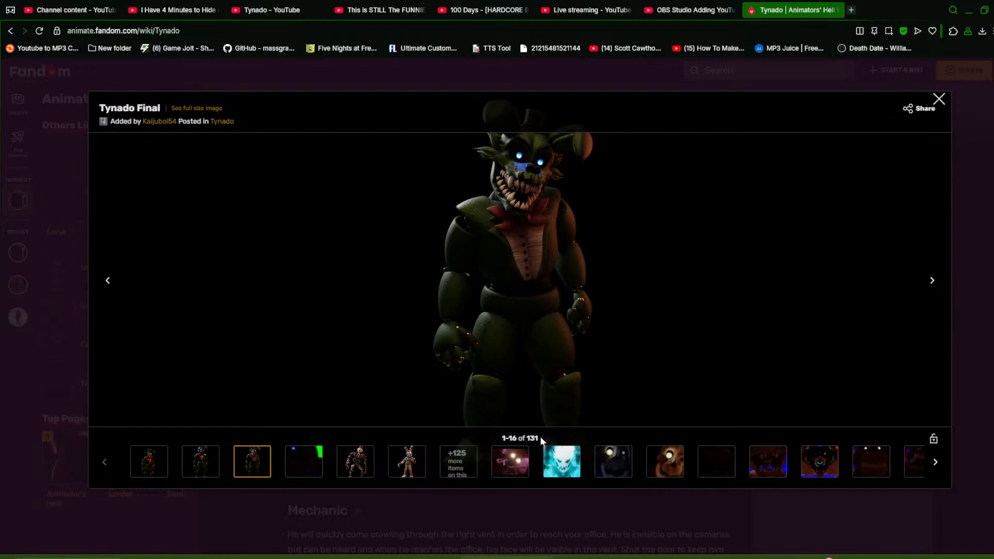
click(197, 463)
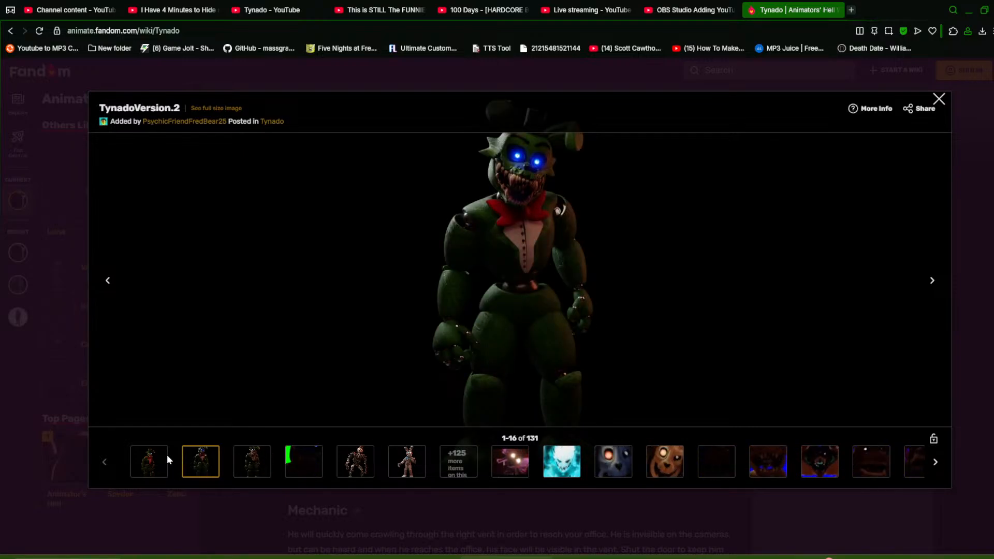
click(165, 458)
click(193, 466)
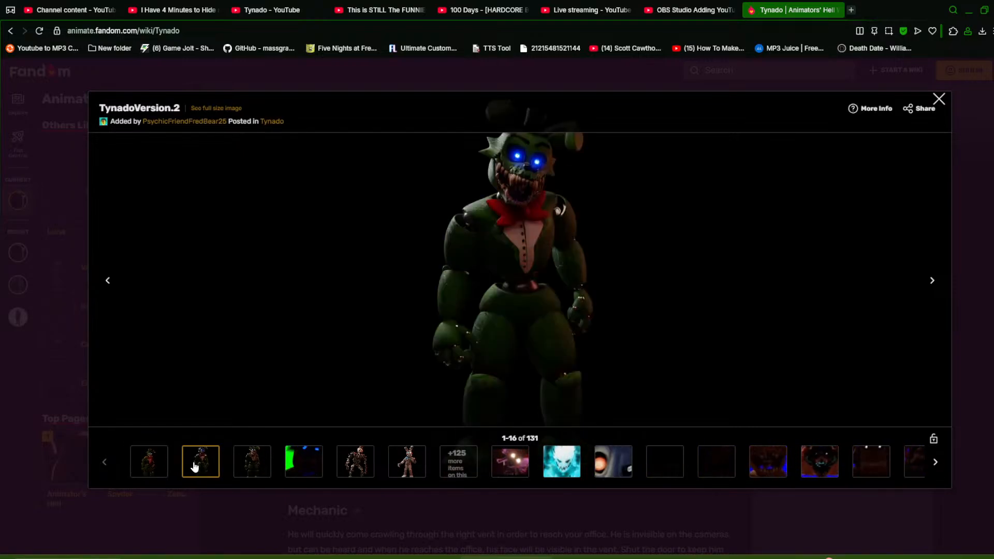
click(251, 462)
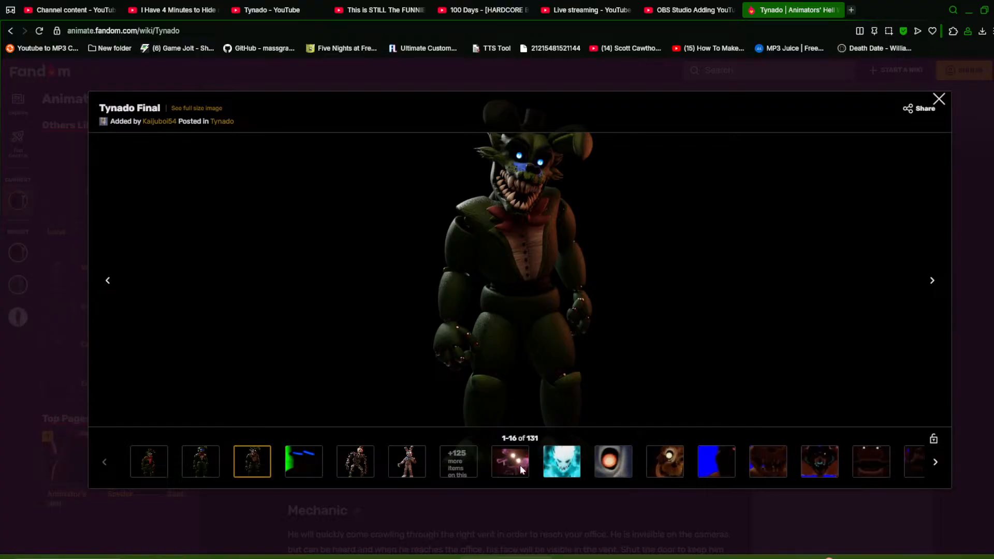
click(355, 461)
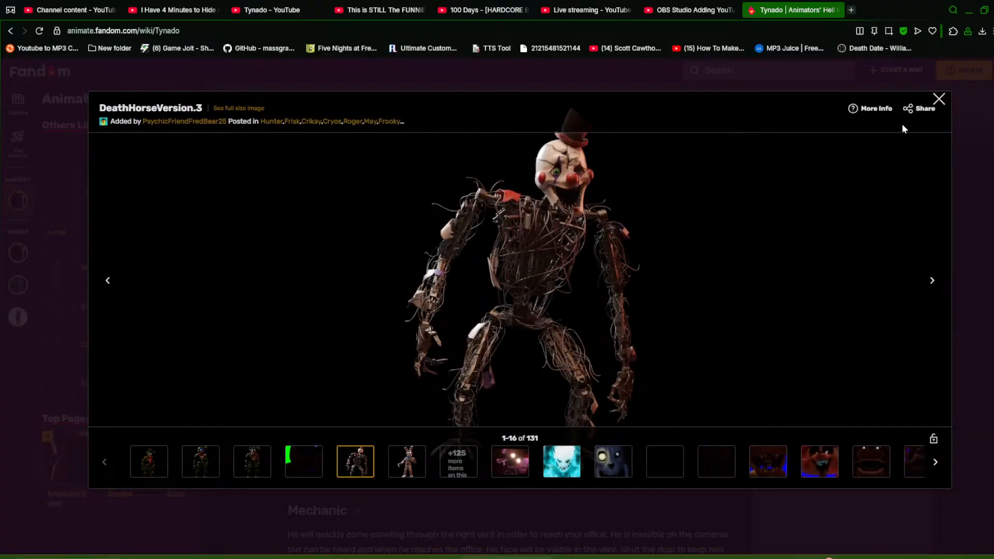
click(935, 466)
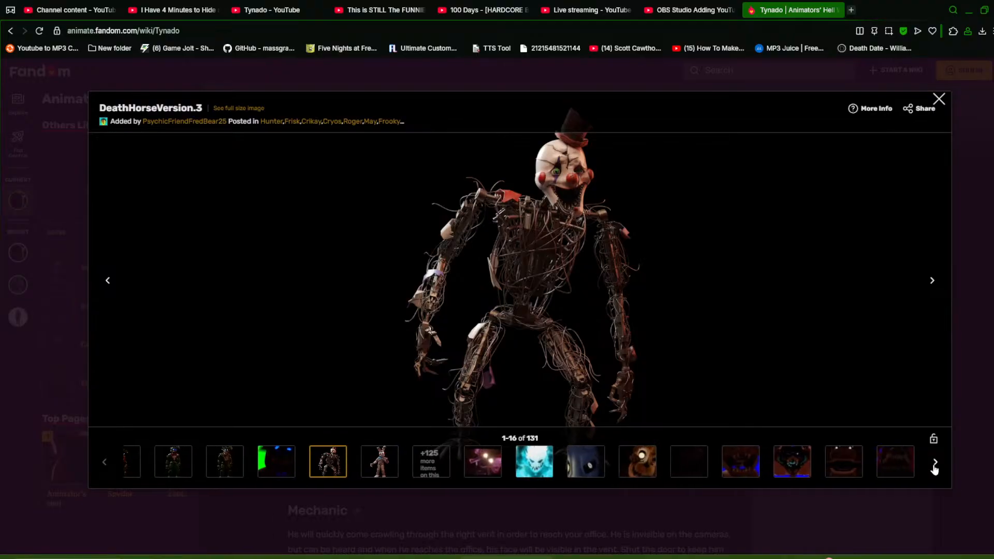
click(103, 463)
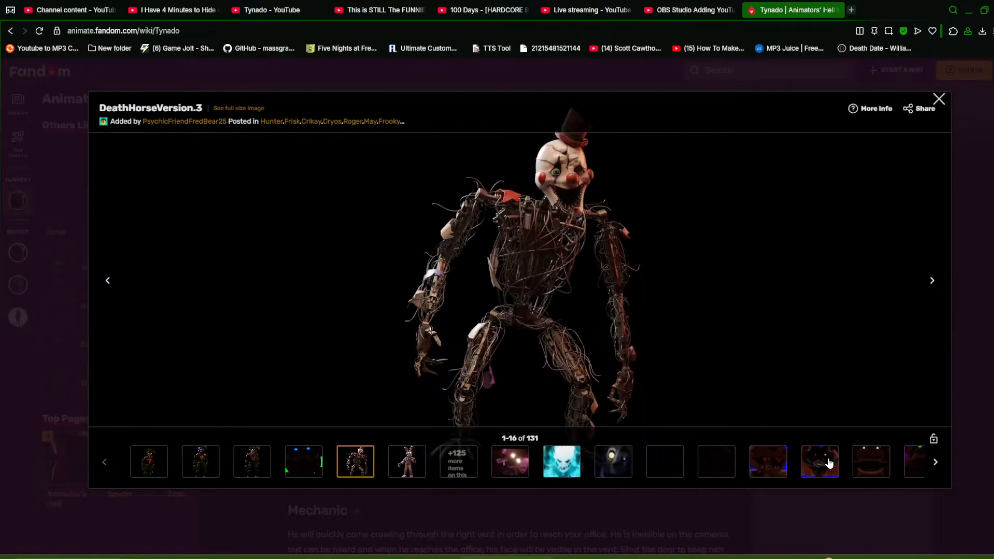
click(871, 461)
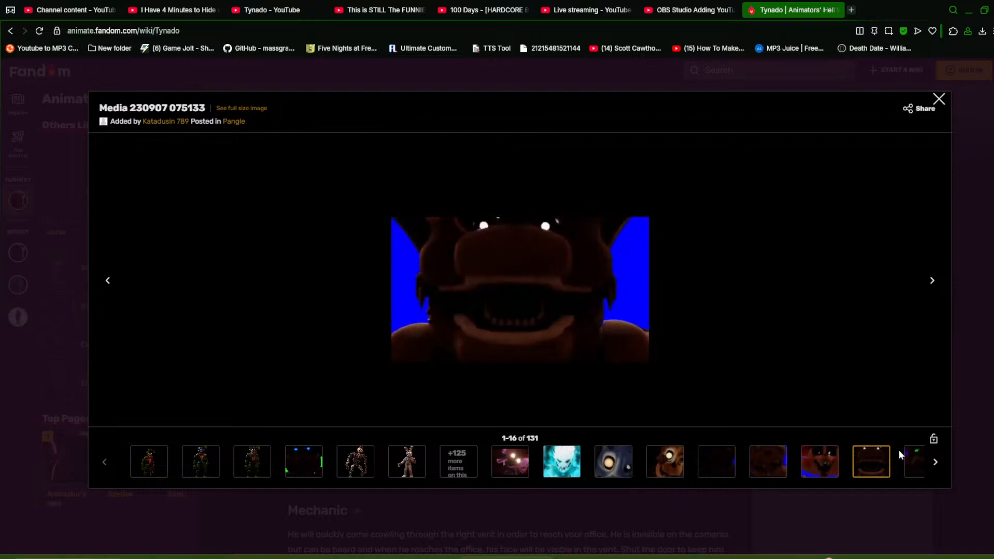
click(935, 461)
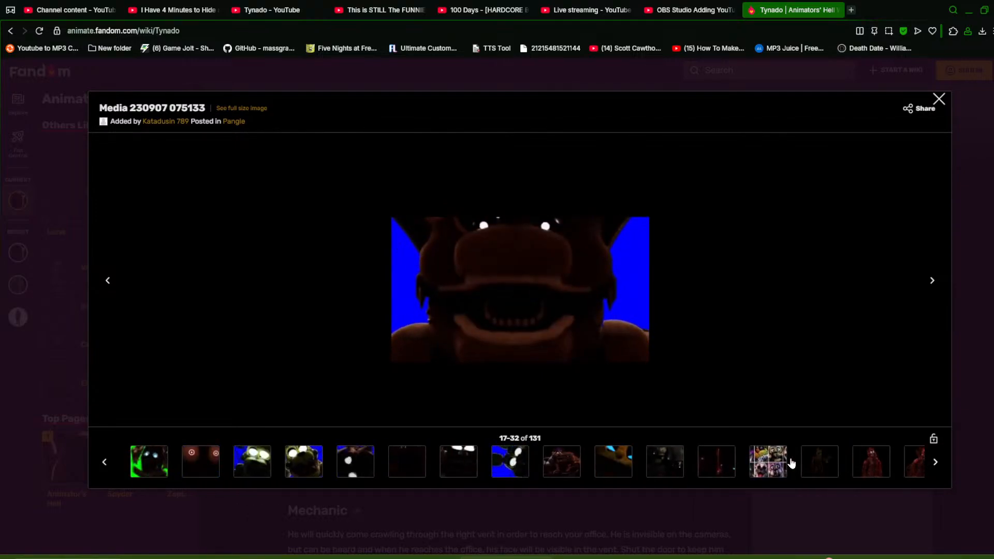
click(497, 462)
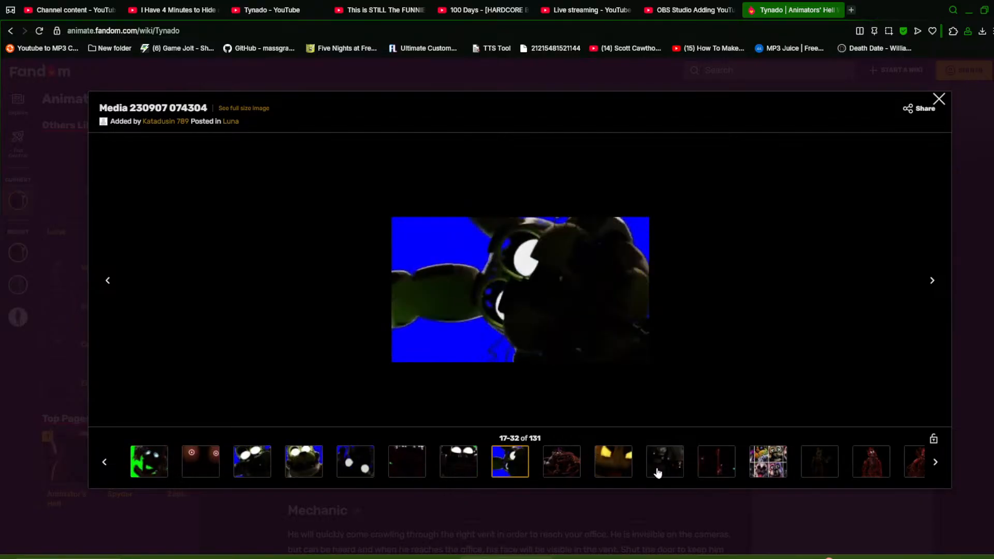
click(767, 461)
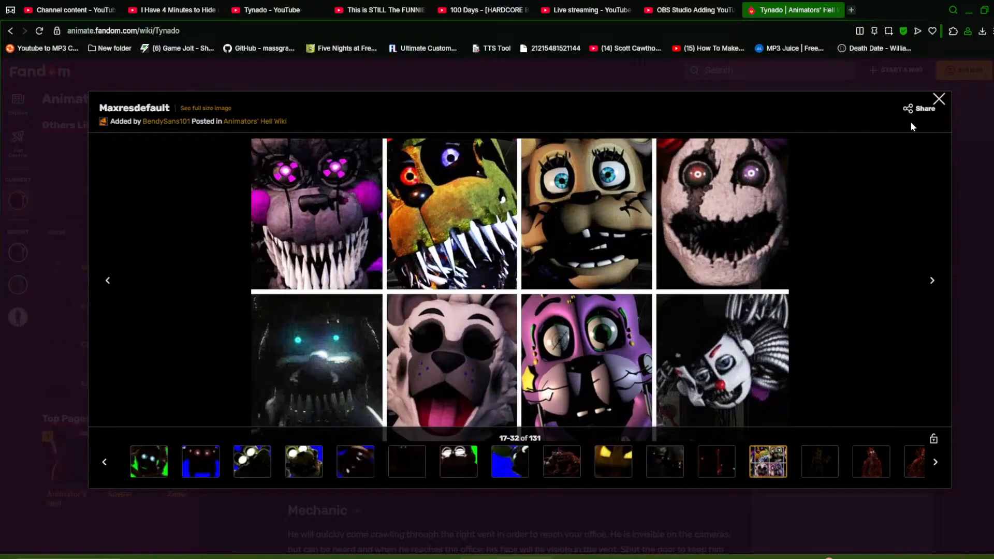
Close the gallery and scroll through the Tynado article's appearance and mechanic sections
click(944, 98)
scroll(751, 341, down, 5)
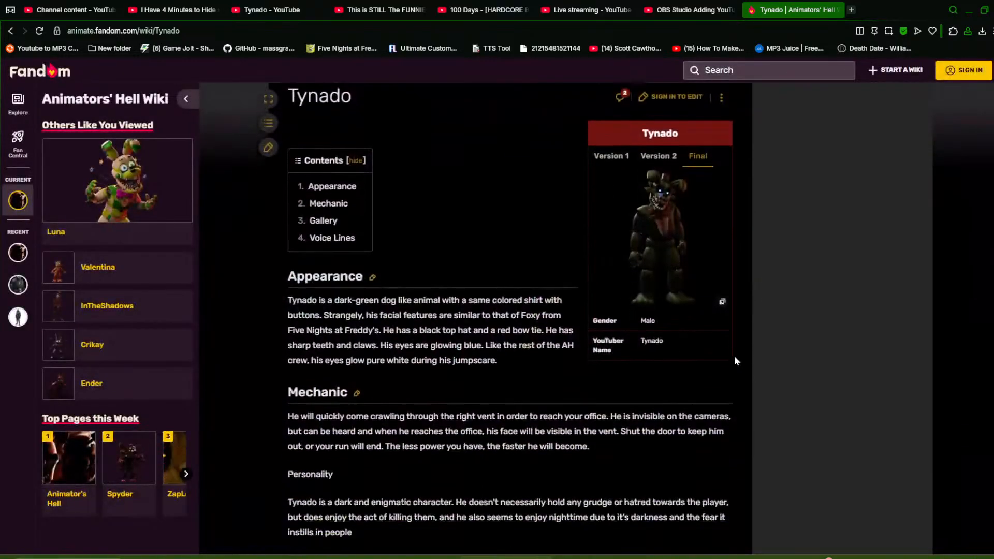
scroll(701, 297, down, 1)
scroll(673, 290, up, 5)
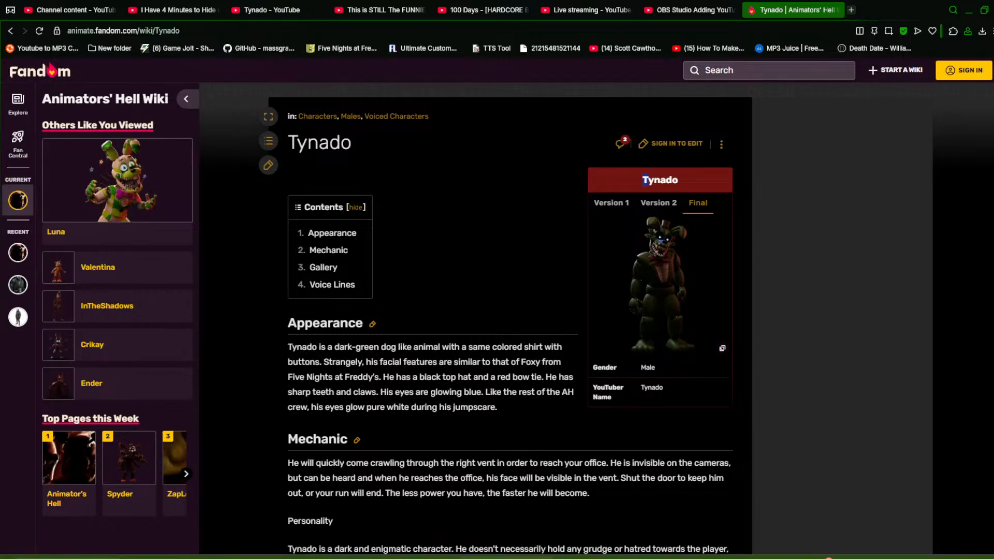
click(687, 180)
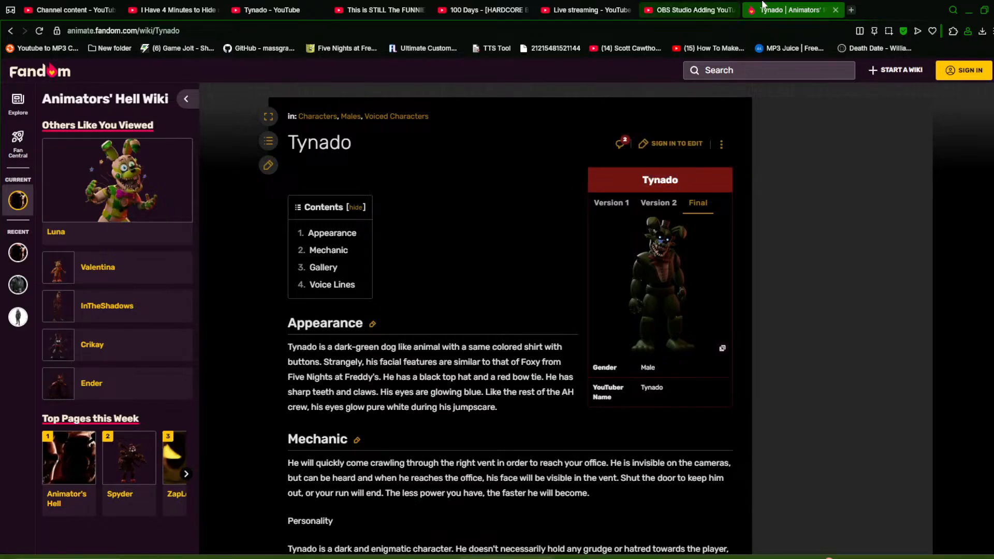
Switch to the Tynado YouTube channel tab and scroll through the channel's older videos
click(568, 10)
click(381, 10)
click(275, 10)
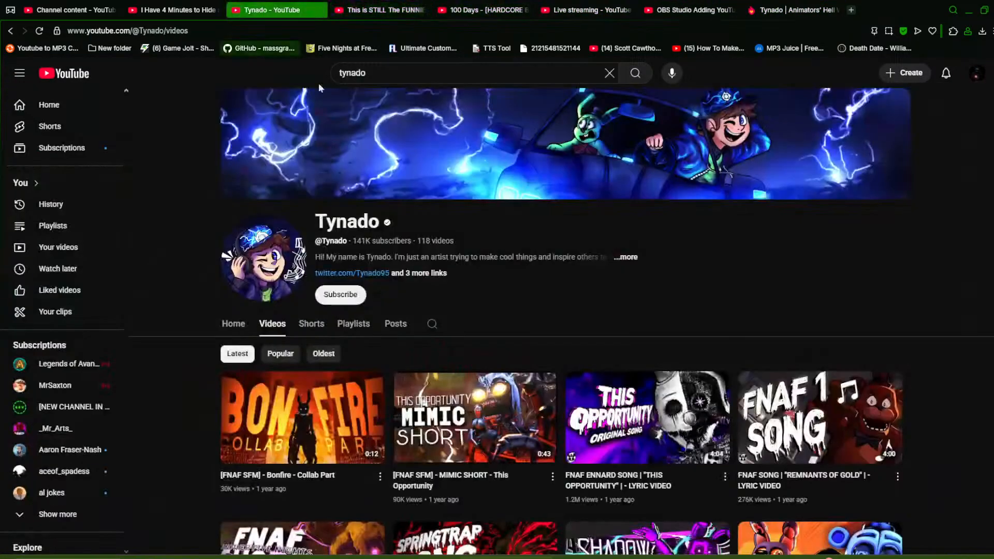
scroll(382, 301, down, 9)
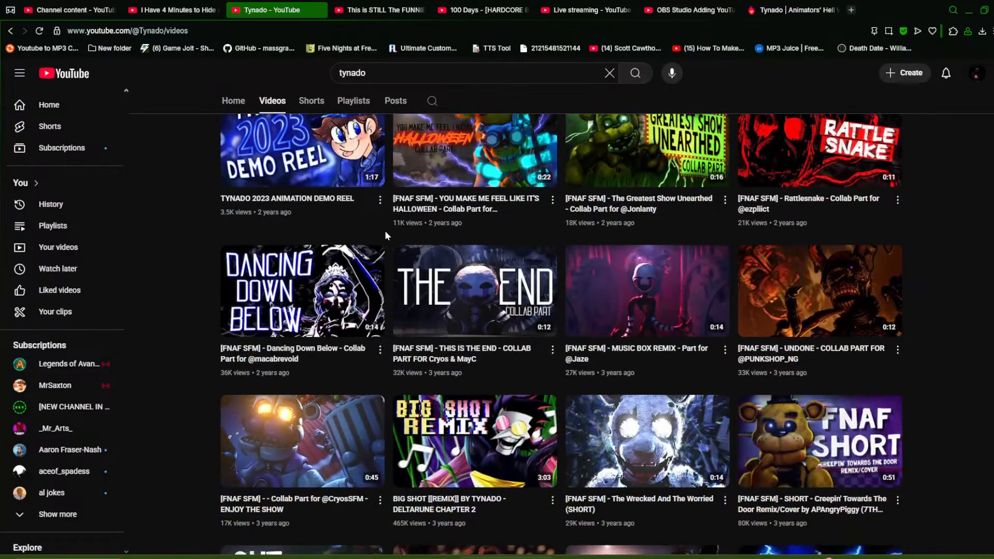
scroll(384, 231, down, 6)
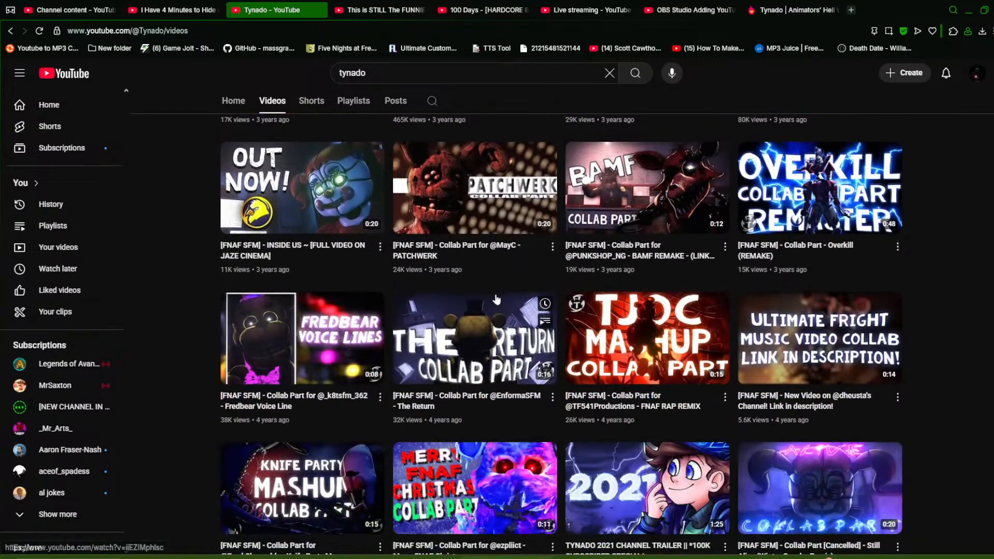
scroll(496, 304, down, 13)
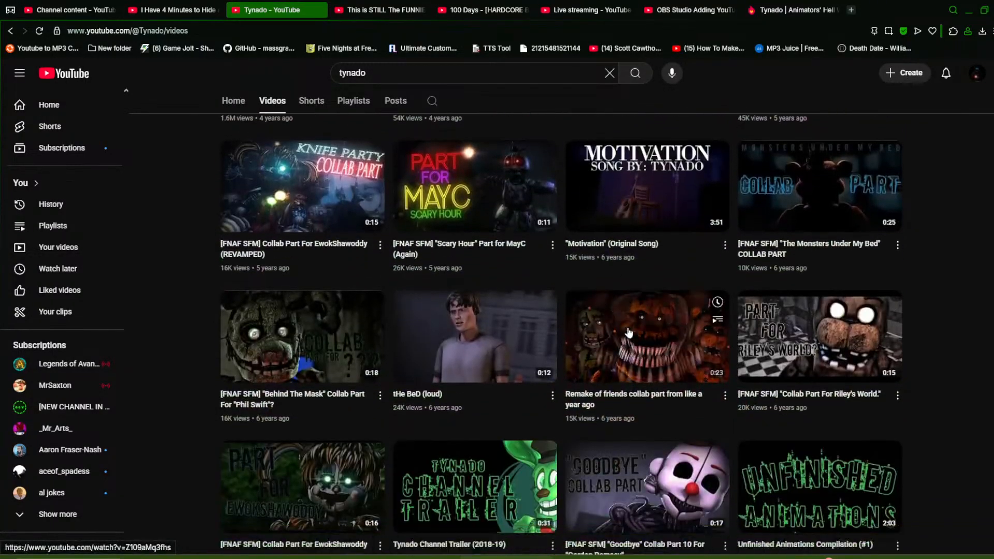
scroll(460, 307, down, 15)
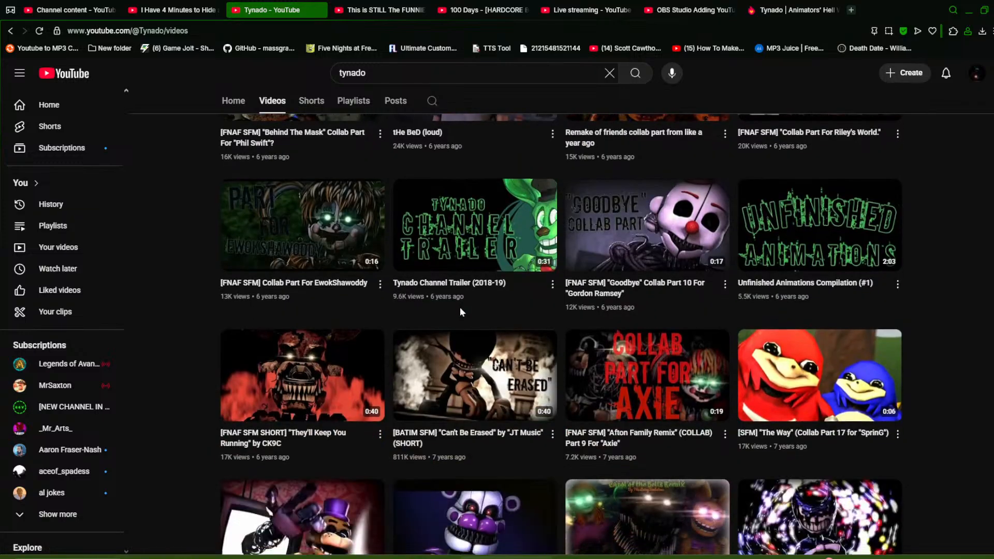
scroll(483, 294, up, 3)
scroll(483, 294, up, 3)
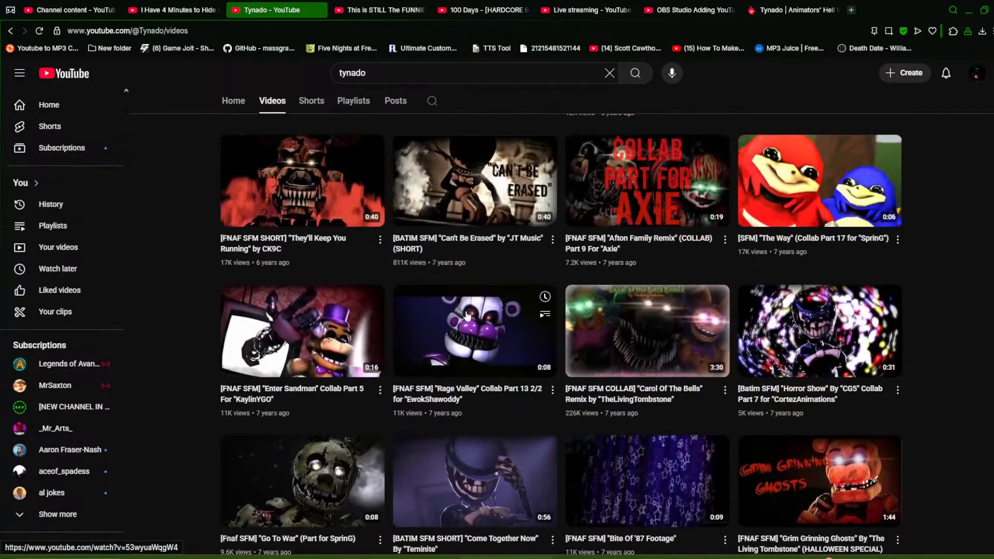
scroll(451, 319, down, 3)
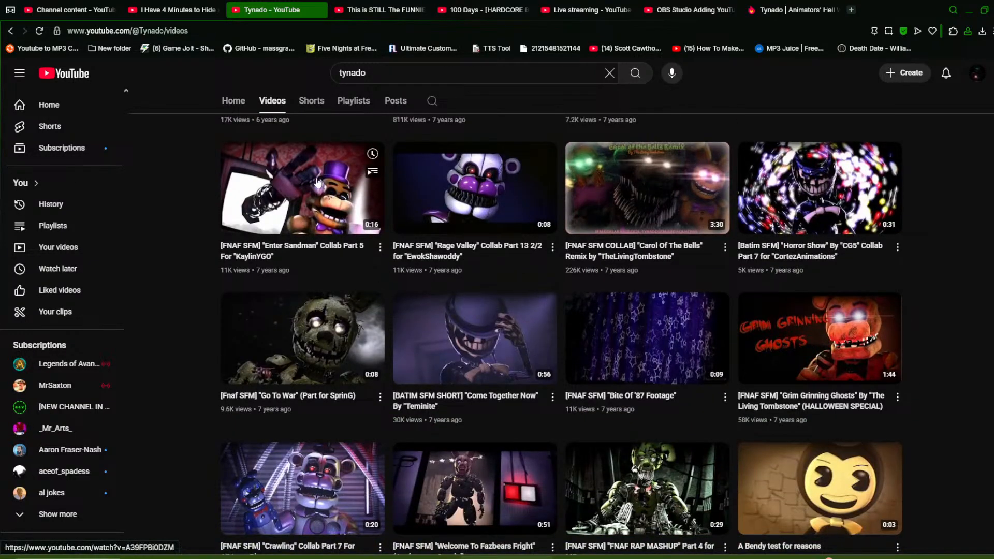
scroll(316, 183, down, 6)
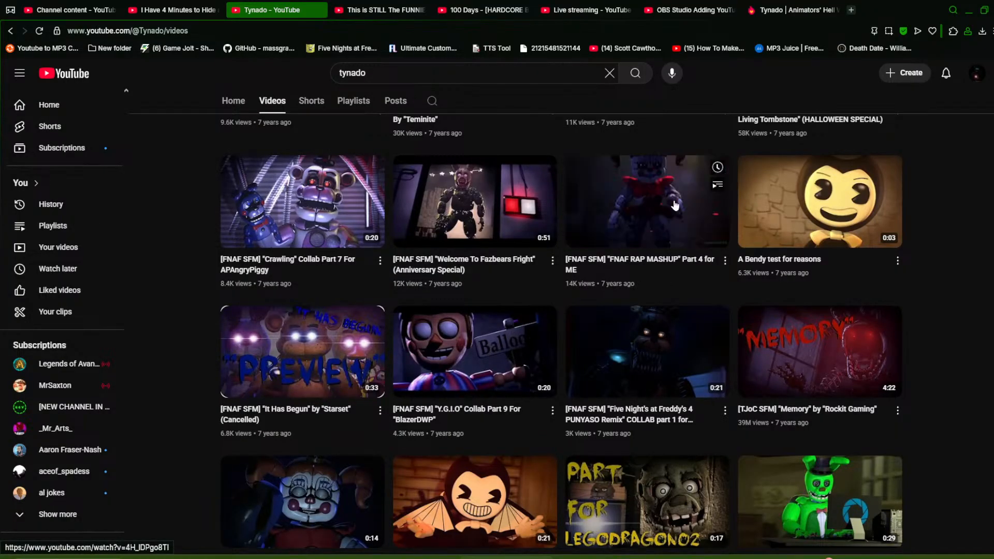
scroll(731, 235, down, 6)
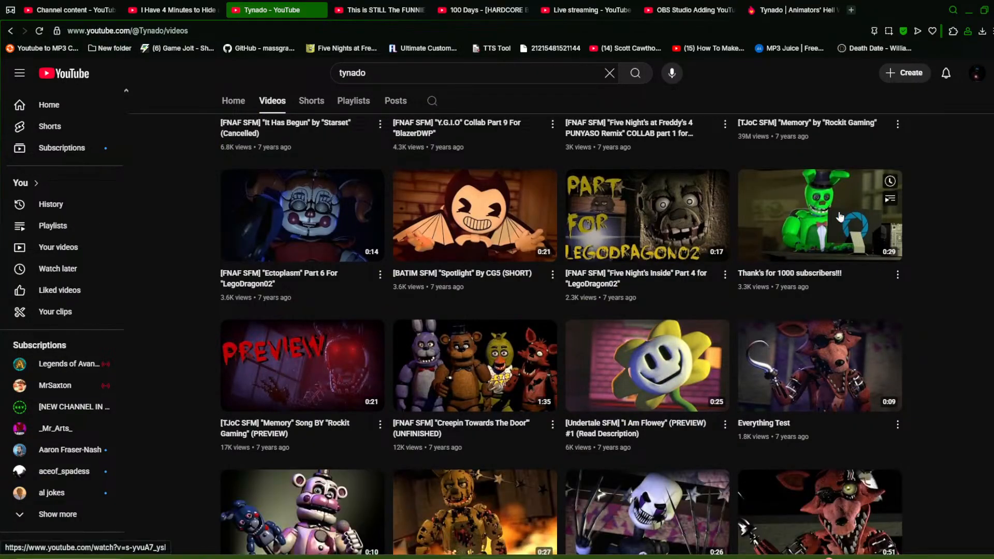
Play the "Thank's for 1000 subscribers!!!" video, then return to the channel's video list and keep scrolling
click(839, 217)
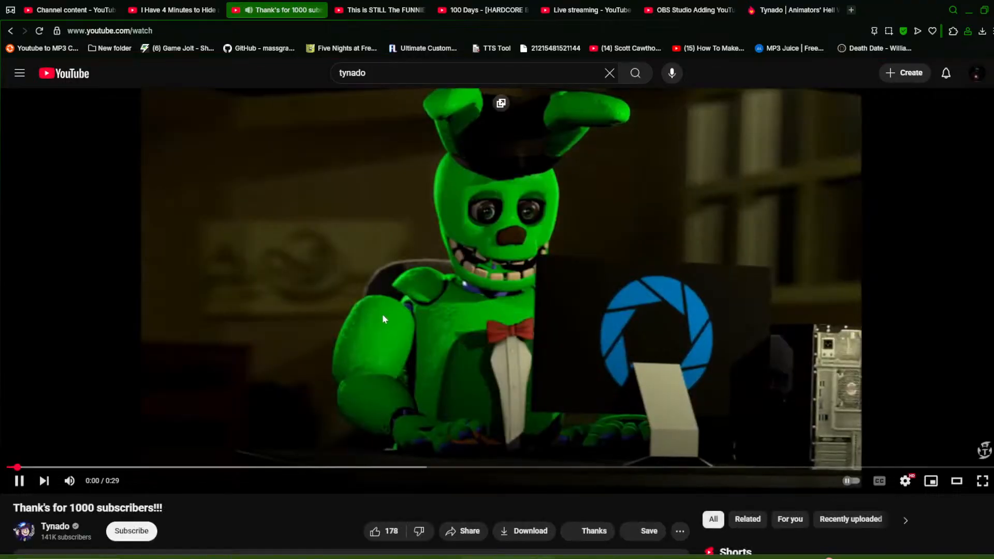
click(506, 259)
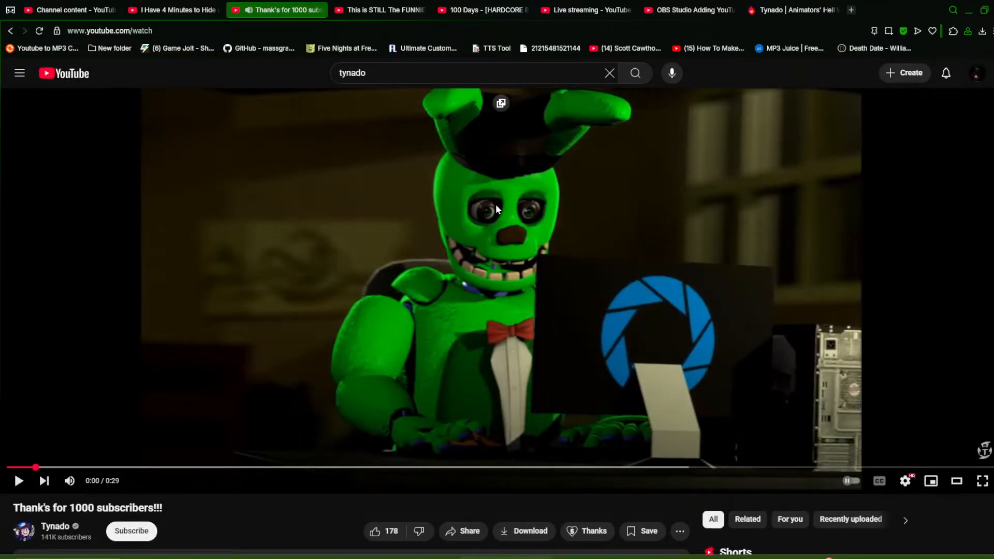
click(468, 212)
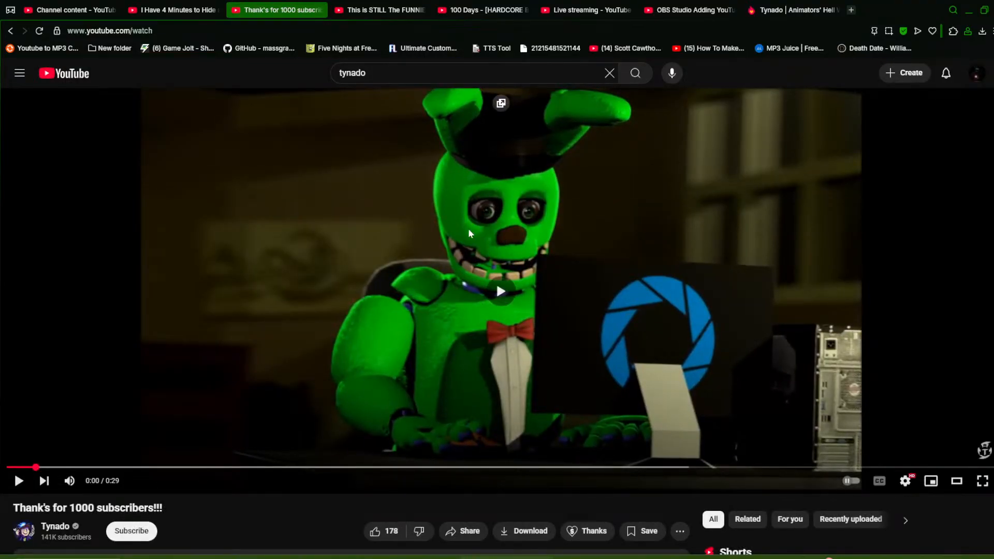
click(507, 317)
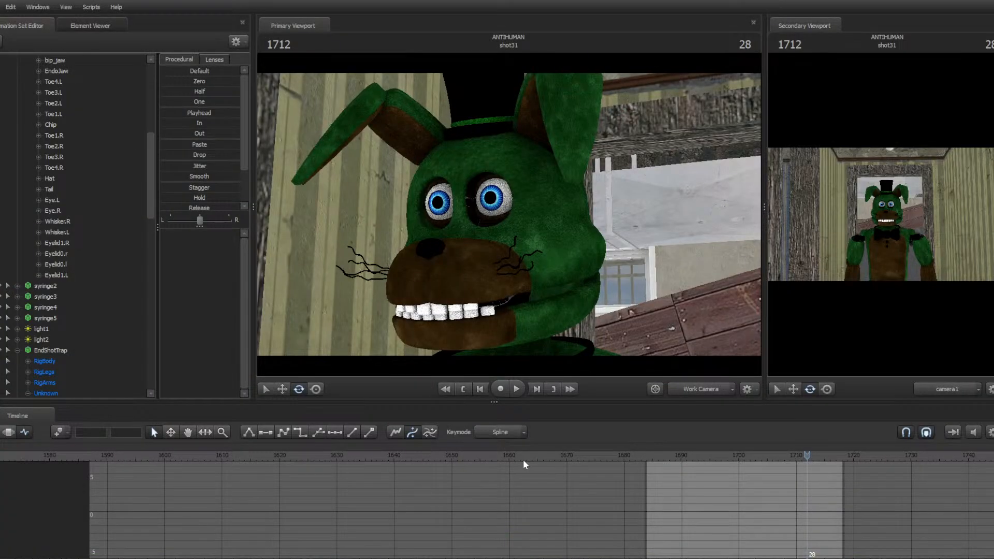
key(super)
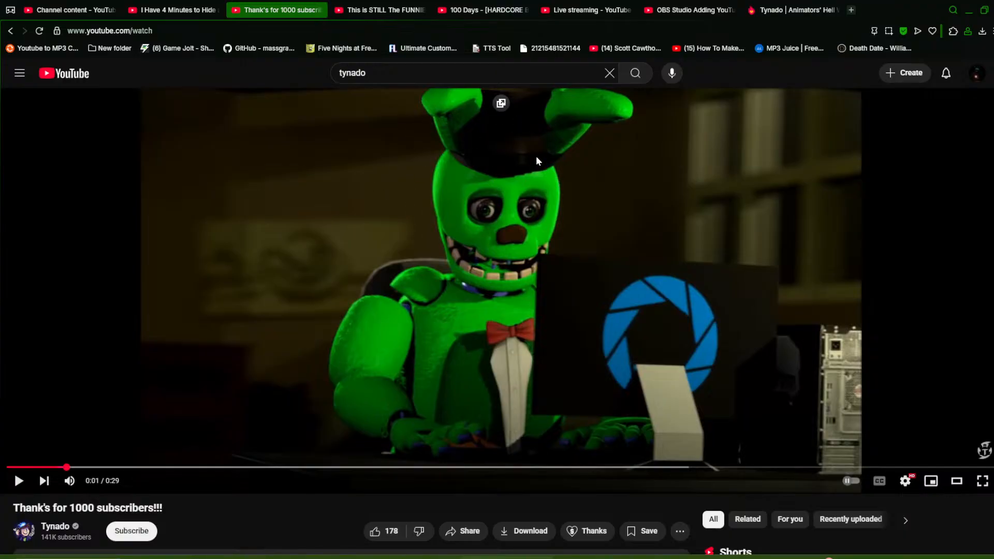
click(510, 253)
click(487, 260)
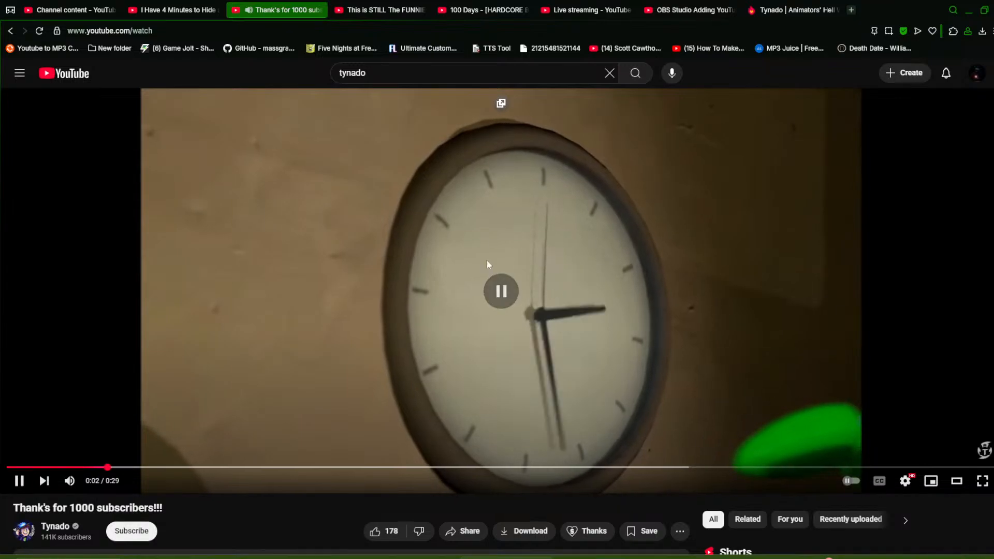
key(alt+Left)
scroll(577, 287, down, 2)
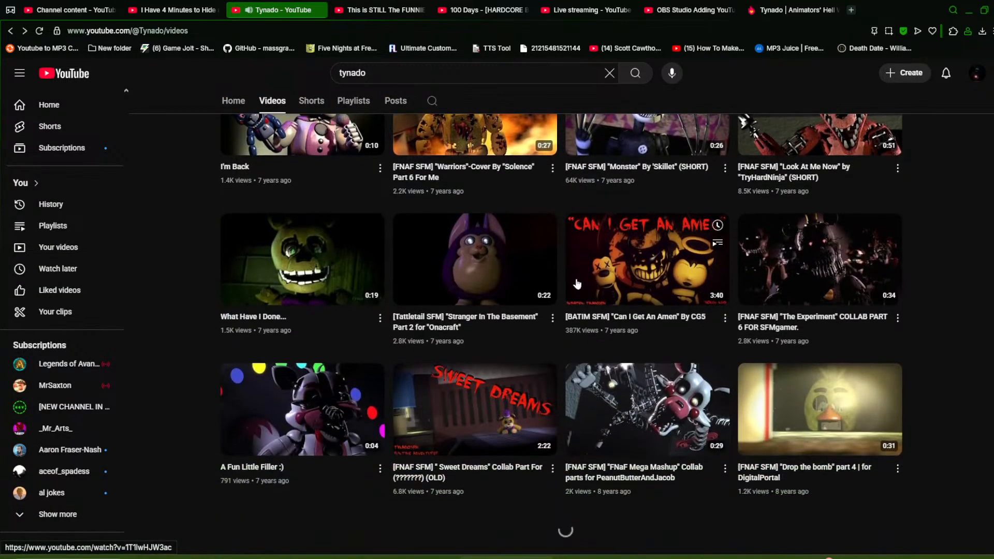
Scroll back up through the Tynado channel's video list to the more recent uploads
scroll(592, 276, up, 1)
scroll(600, 274, up, 6)
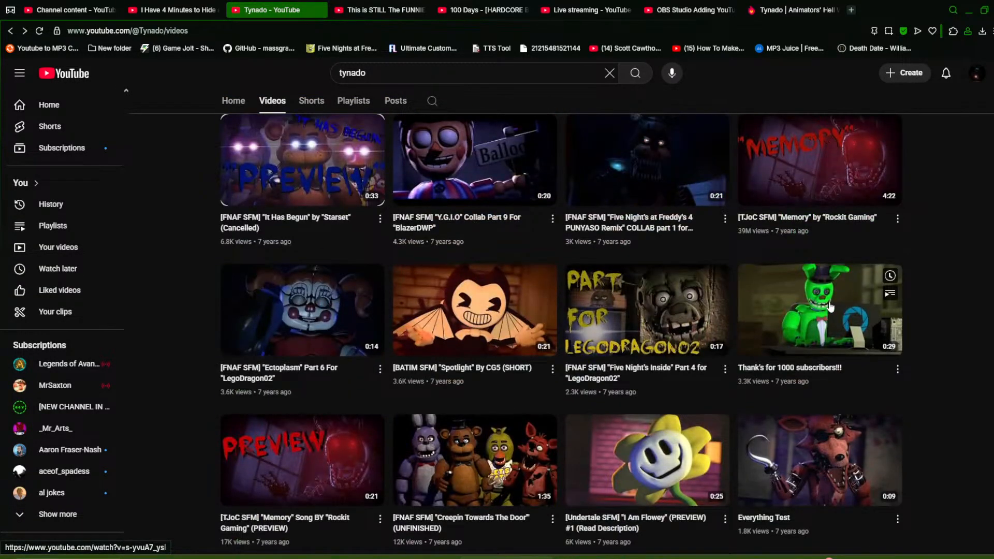
scroll(830, 306, up, 1)
scroll(464, 396, up, 2)
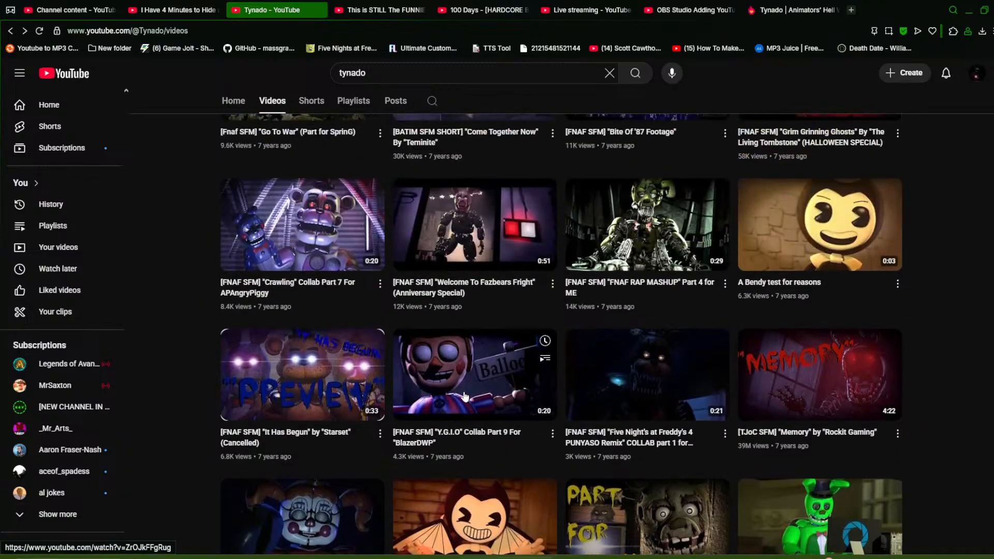
scroll(464, 397, up, 3)
scroll(668, 391, up, 6)
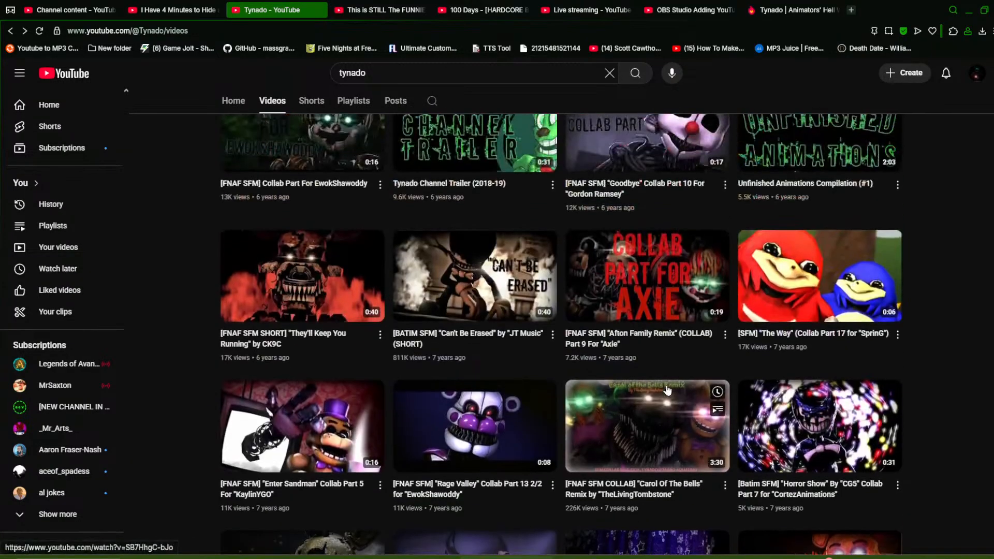
scroll(668, 391, up, 1)
scroll(657, 362, up, 1)
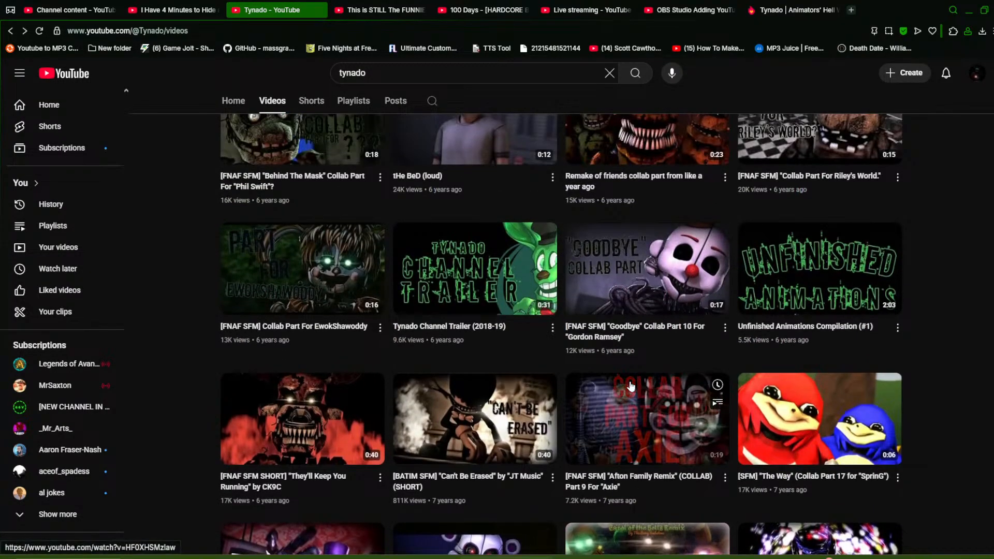
scroll(631, 386, up, 1)
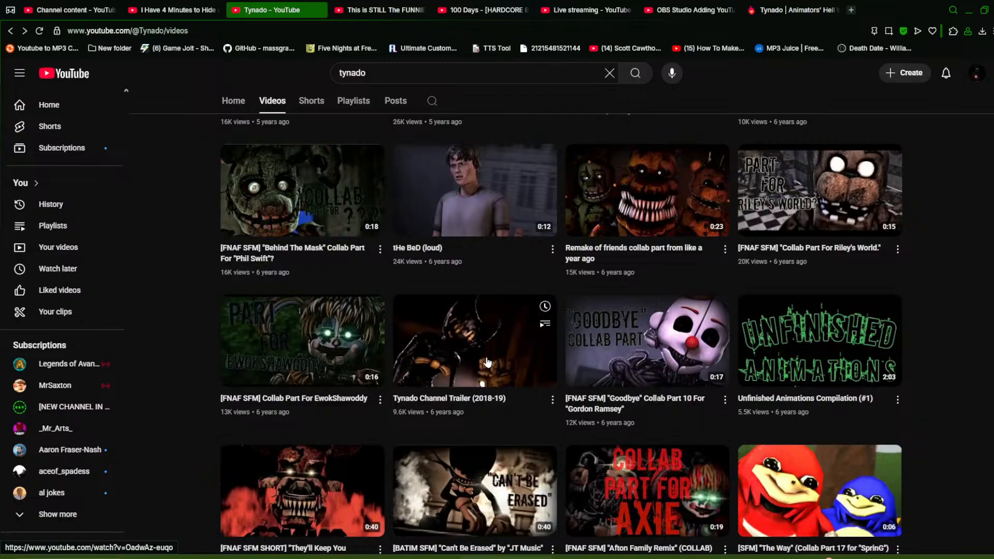
scroll(487, 363, up, 6)
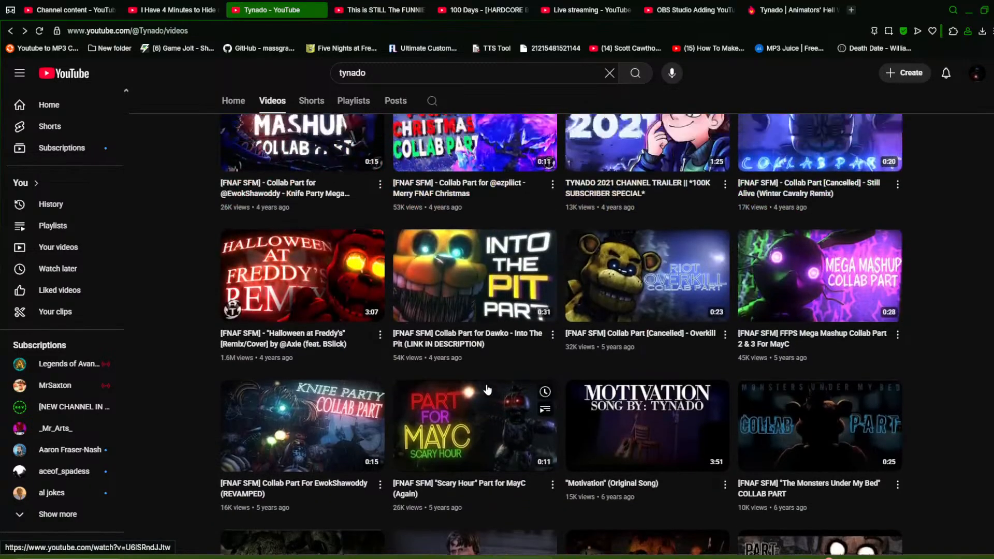
scroll(486, 391, up, 5)
scroll(491, 445, down, 3)
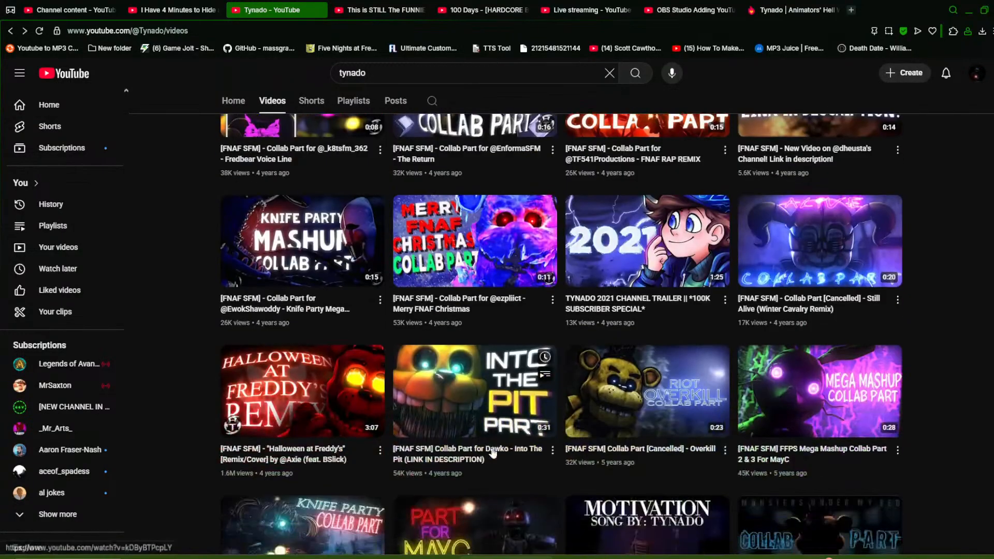
Open a channel video briefly, return to the video list and keep scrolling up through newer uploads
click(499, 395)
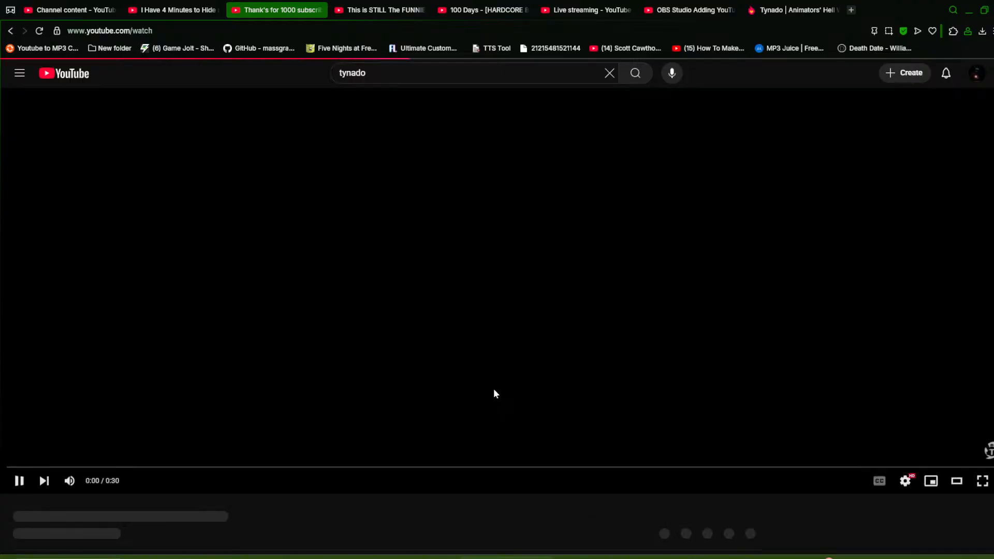
scroll(469, 349, down, 3)
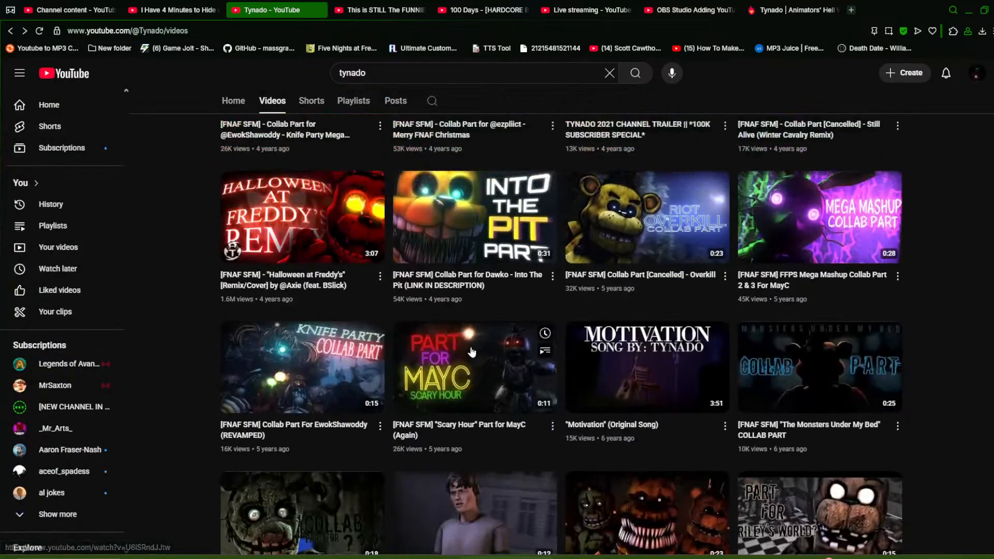
scroll(487, 360, up, 1)
scroll(486, 363, down, 4)
scroll(269, 380, up, 2)
scroll(290, 375, up, 6)
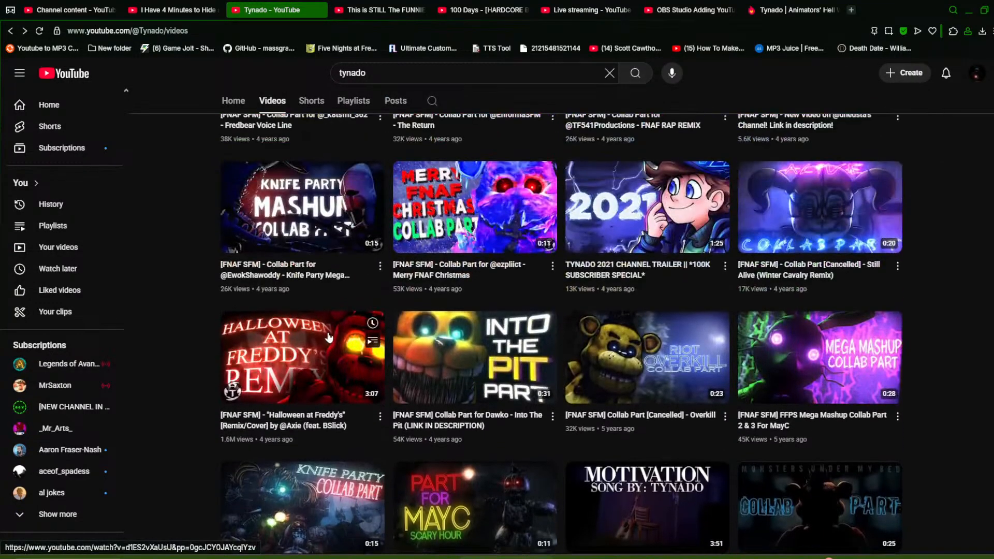
scroll(510, 369, up, 15)
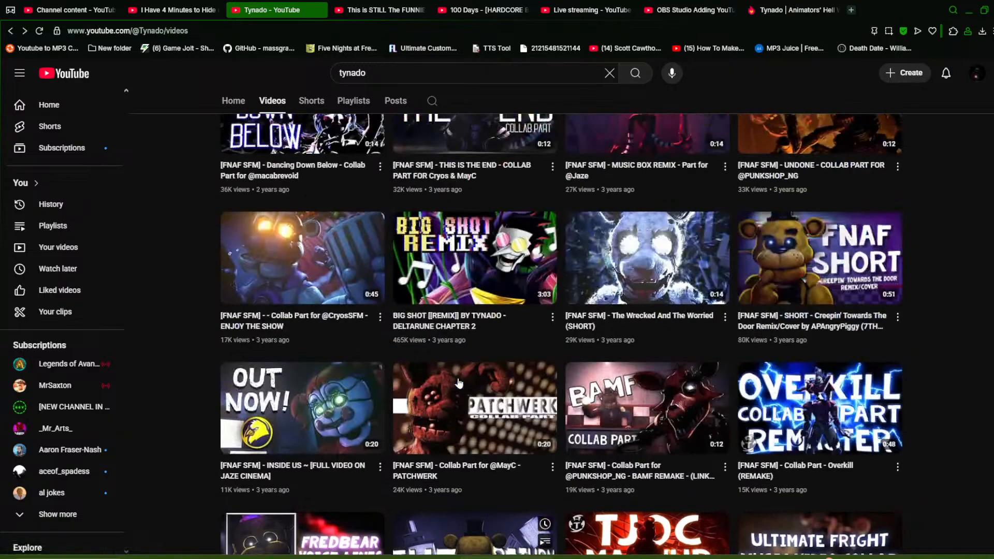
scroll(492, 370, down, 5)
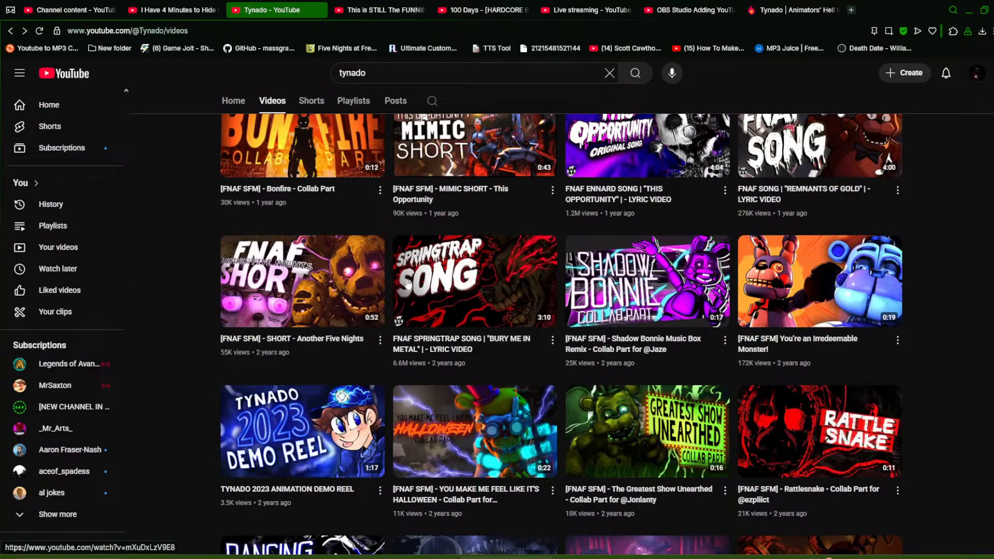
Play the "BURY ME IN METAL" Springtrap song video, skip ahead to about 0:37 and pause it
click(441, 329)
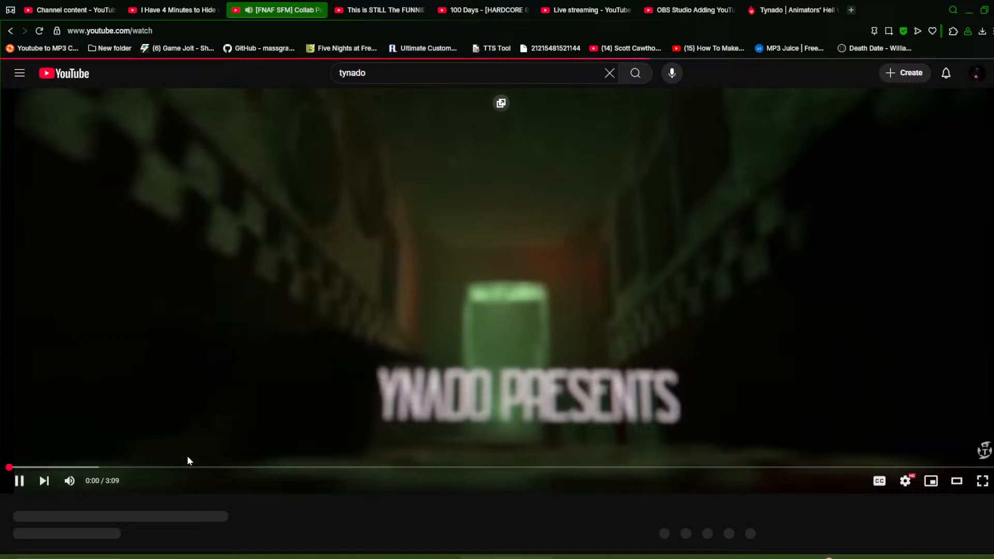
click(185, 468)
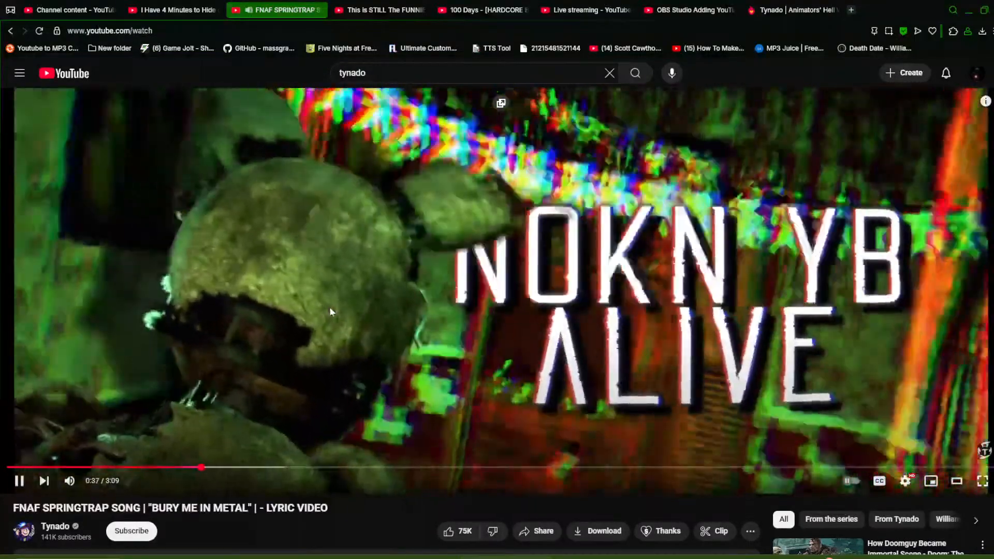
click(676, 241)
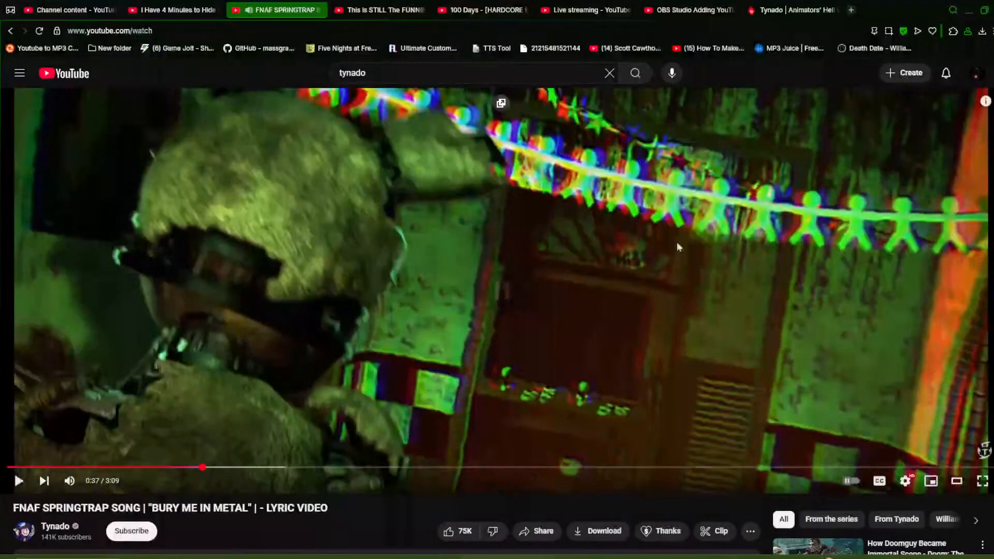
Close the song video's tab and minimize the browser to return to Source Filmmaker
middle_click(269, 14)
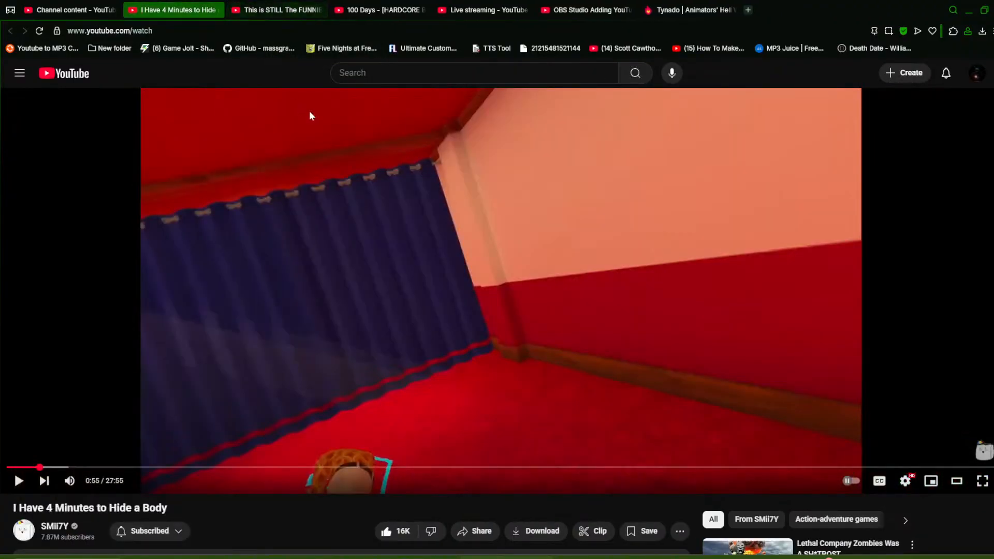
click(966, 12)
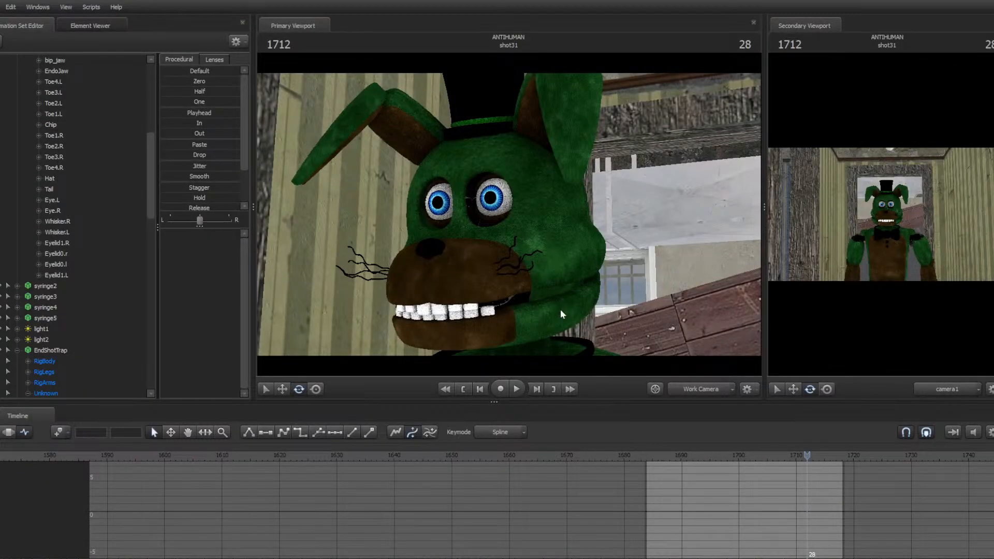
Jump to the start of shot31 and play back the bunny close-up to review its animation
key(Up)
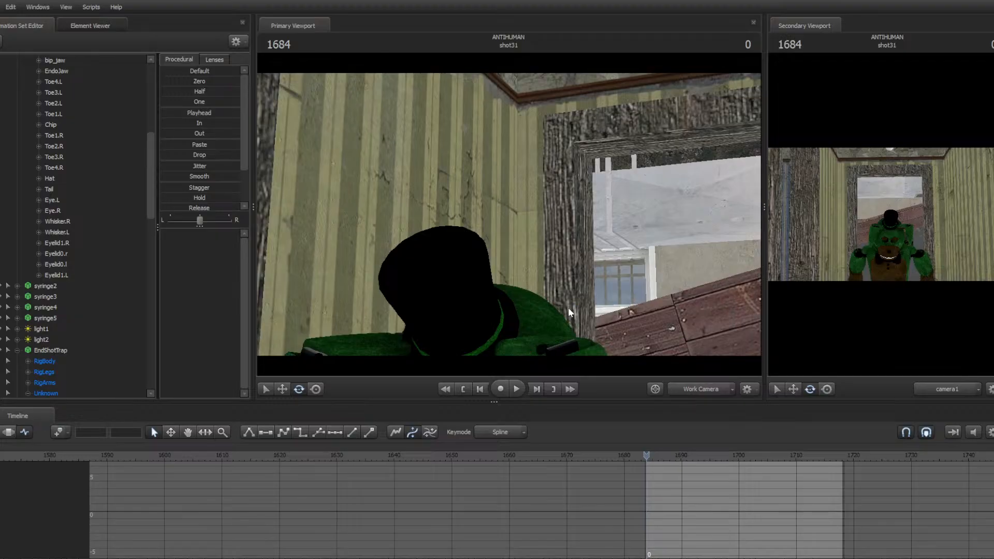
drag(581, 310, 550, 203)
key(space)
key(space)
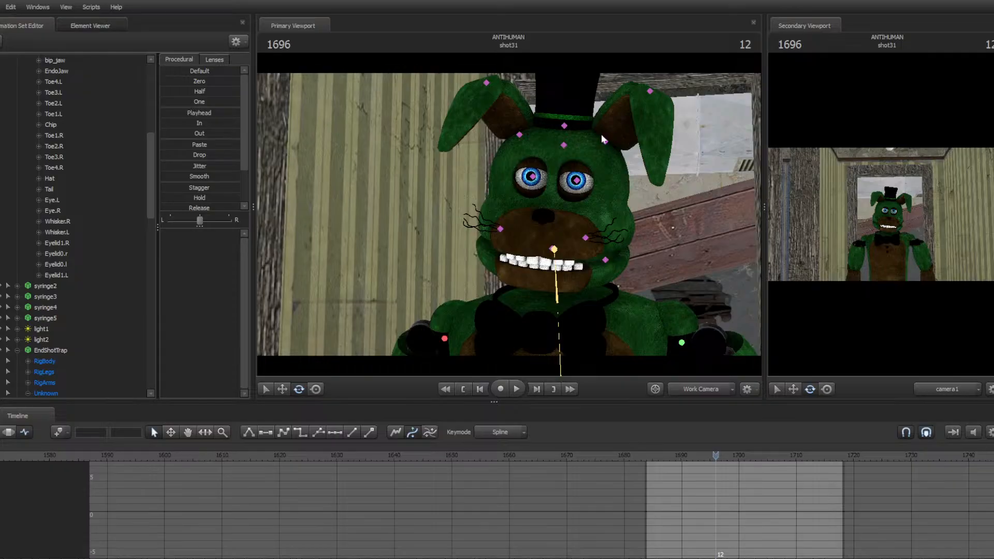
Select the bunny's left ear and key it flopping at several frames across shot31, then replay the shot
ctrl+click(604, 138)
key(Up)
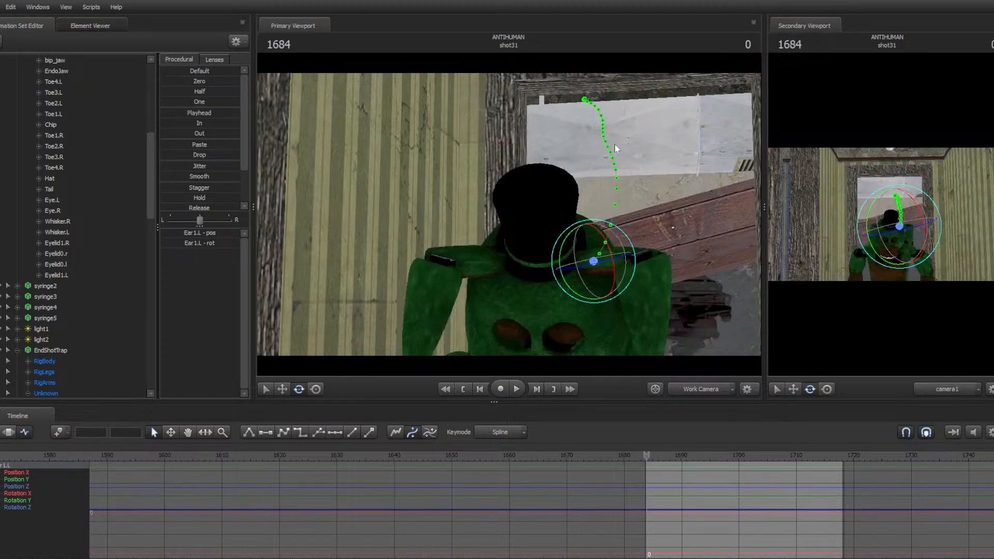
key(m)
key(space)
key(space)
drag(613, 179, 614, 198)
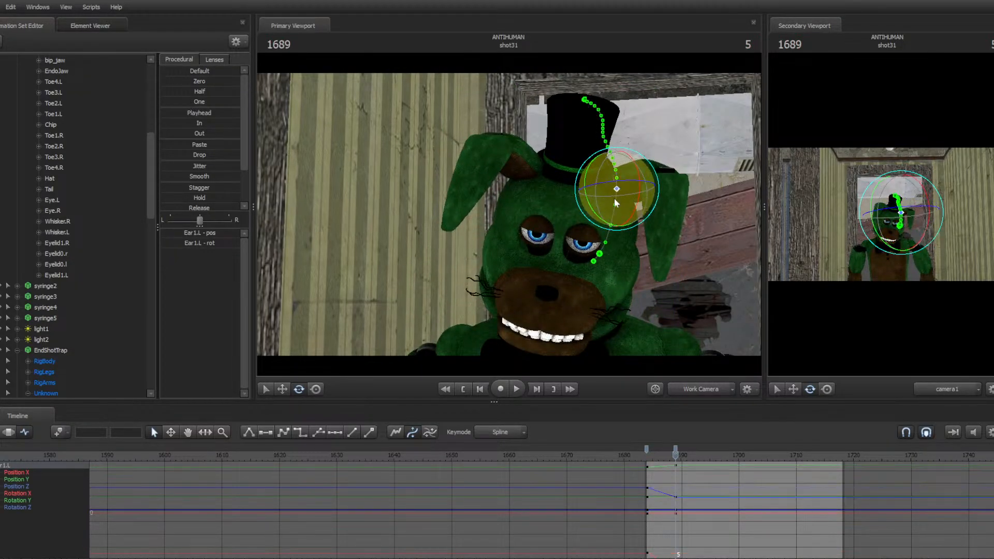
key(space)
key(space)
key(space)
drag(615, 157, 611, 132)
key(space)
key(space)
key(space)
key(space)
key(space)
drag(596, 97, 596, 91)
key(space)
key(space)
key(space)
key(space)
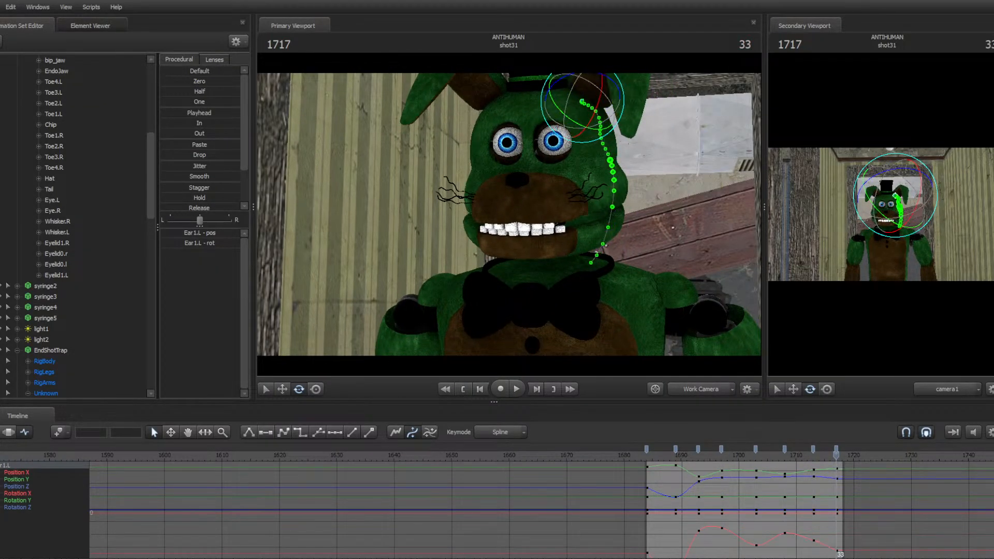
key(space)
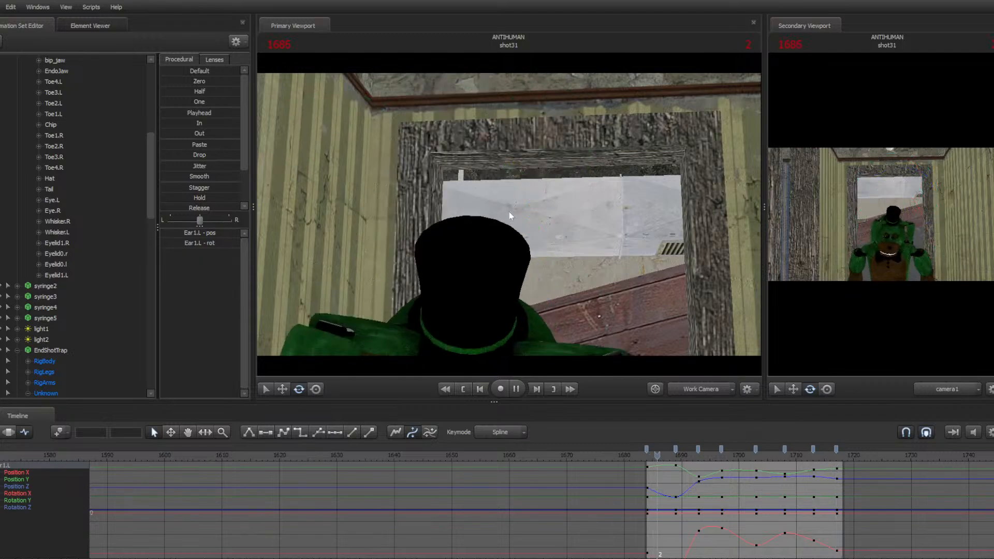
key(space)
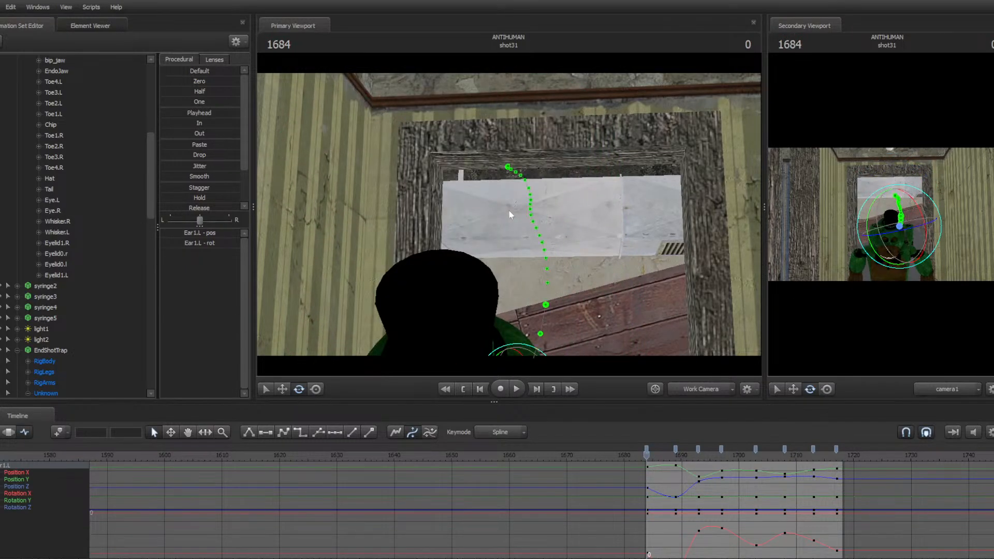
Select the bunny's right ear (Ear1.R) and keyframe it swinging frame by frame through the shot
drag(508, 210, 503, 214)
click(438, 208)
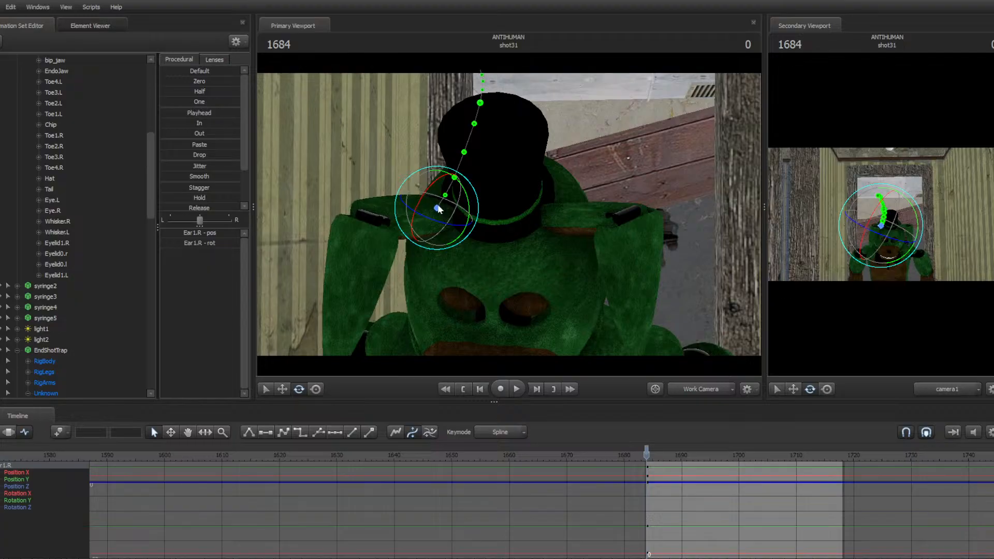
key(Right)
key(Right)
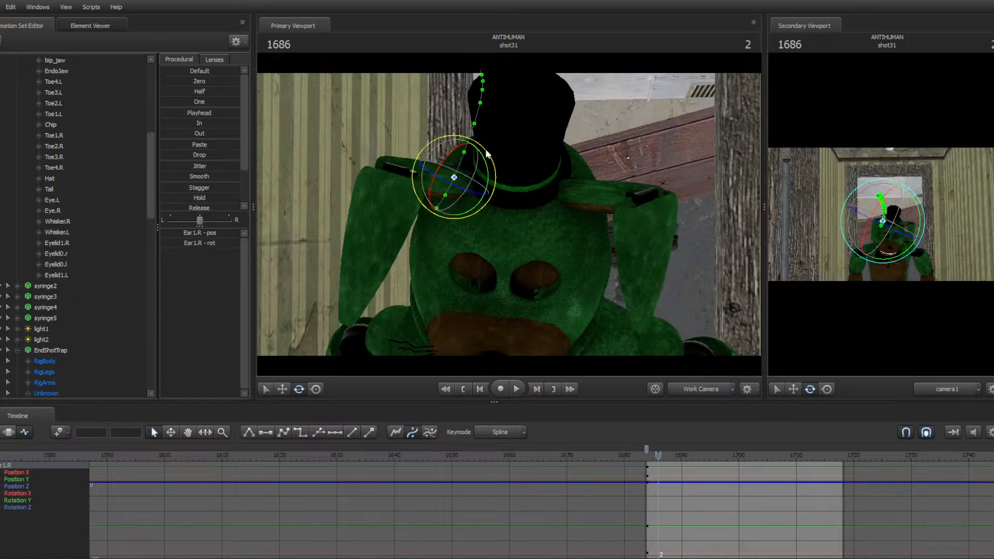
drag(458, 150, 457, 168)
key(Right)
key(Right)
drag(458, 130, 468, 136)
key(Right)
key(Right)
key(Right)
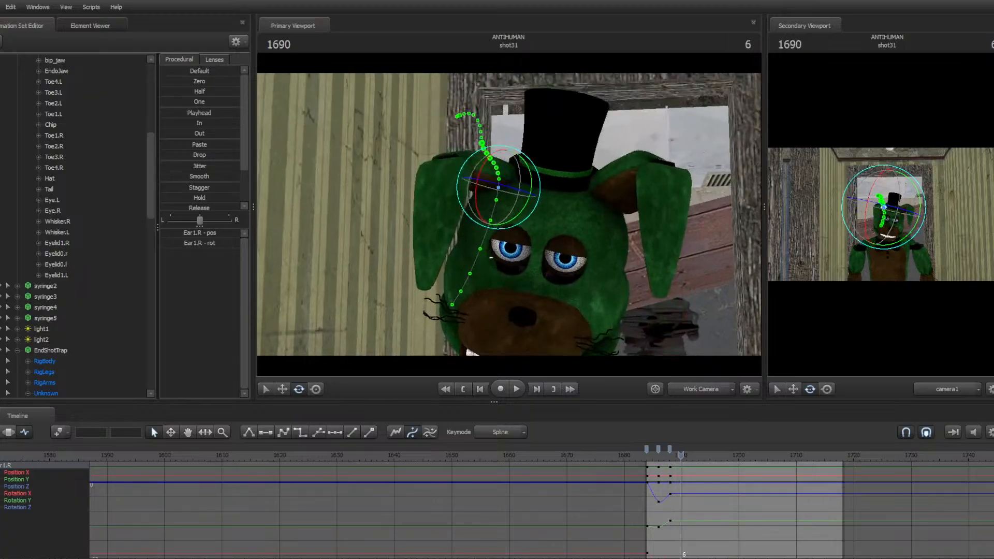
drag(496, 199, 455, 111)
key(Right)
key(Right)
key(Right)
key(Right)
key(Right)
key(Right)
key(Right)
key(Right)
key(Right)
key(Right)
key(Right)
key(Right)
key(Right)
key(Right)
key(Right)
key(Right)
key(Right)
key(Right)
key(Right)
key(Right)
key(Right)
key(Right)
key(Right)
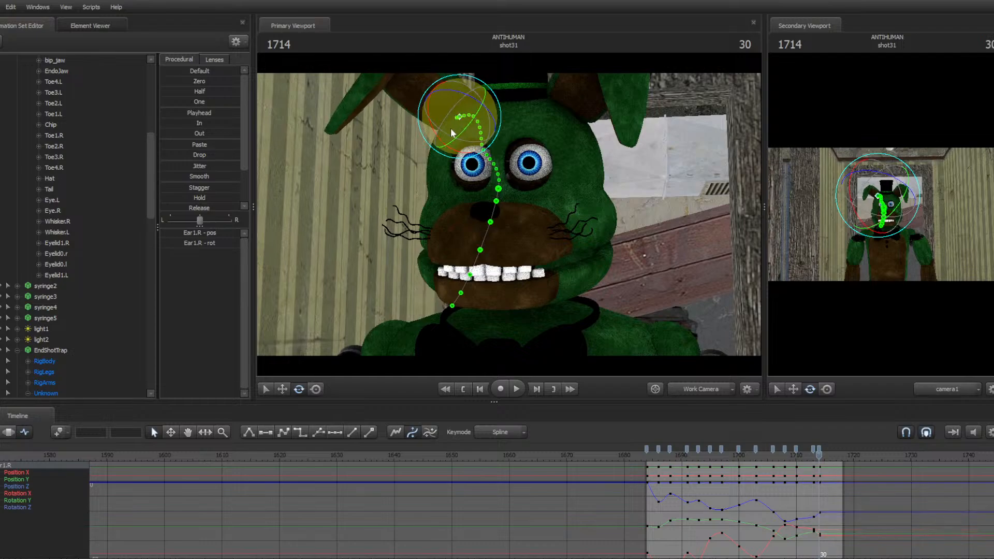
Replay the shot, delete the right ear's keys at frame 1693, and replay again
key(space)
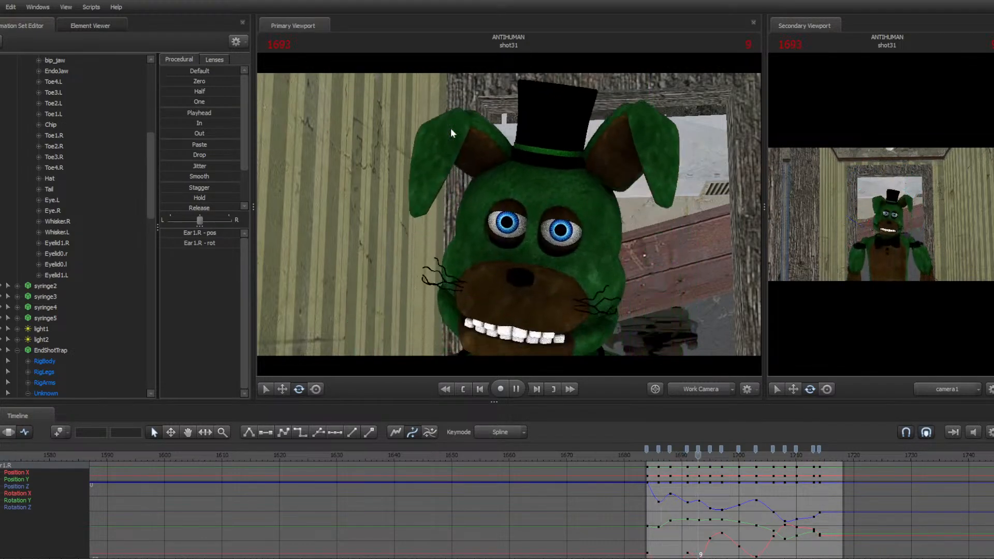
key(space)
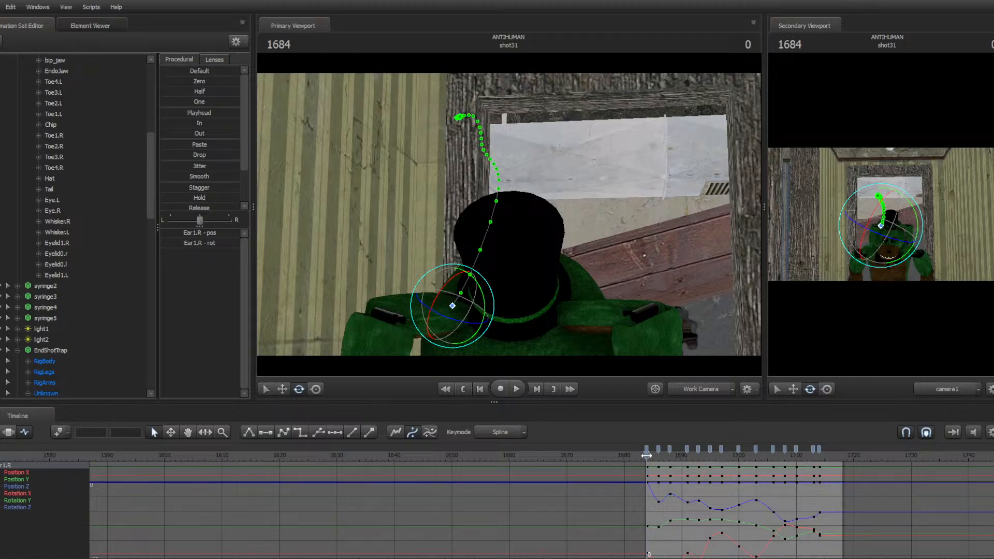
drag(646, 456, 698, 438)
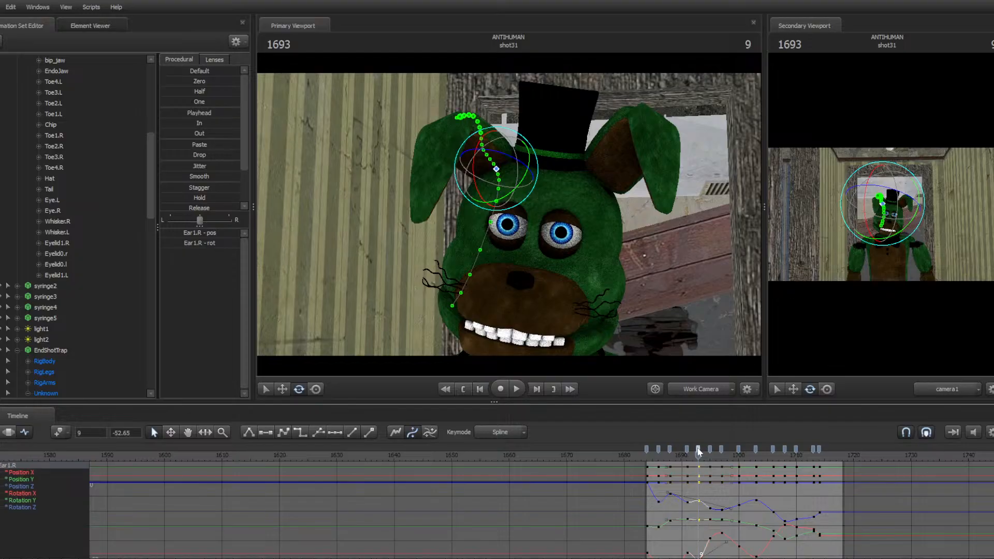
key(Delete)
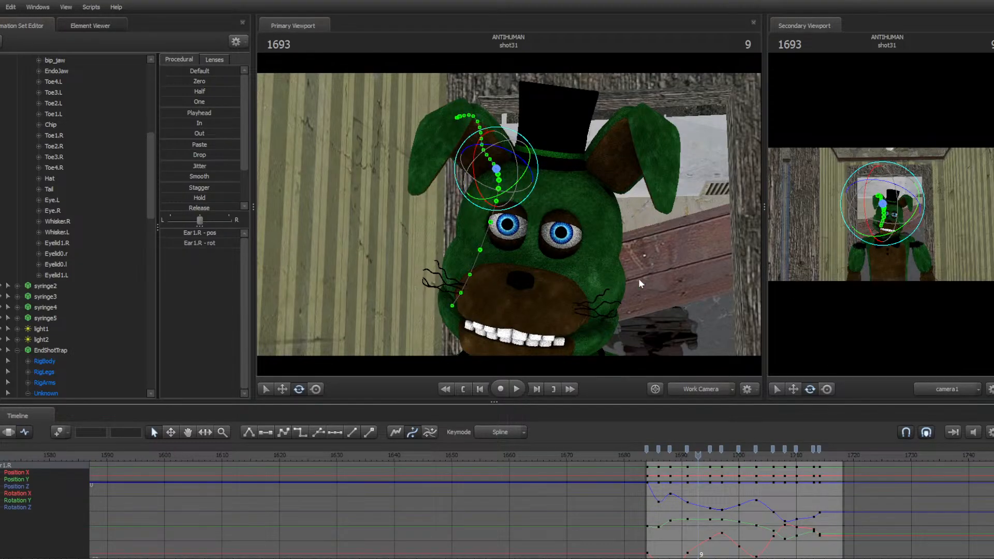
key(space)
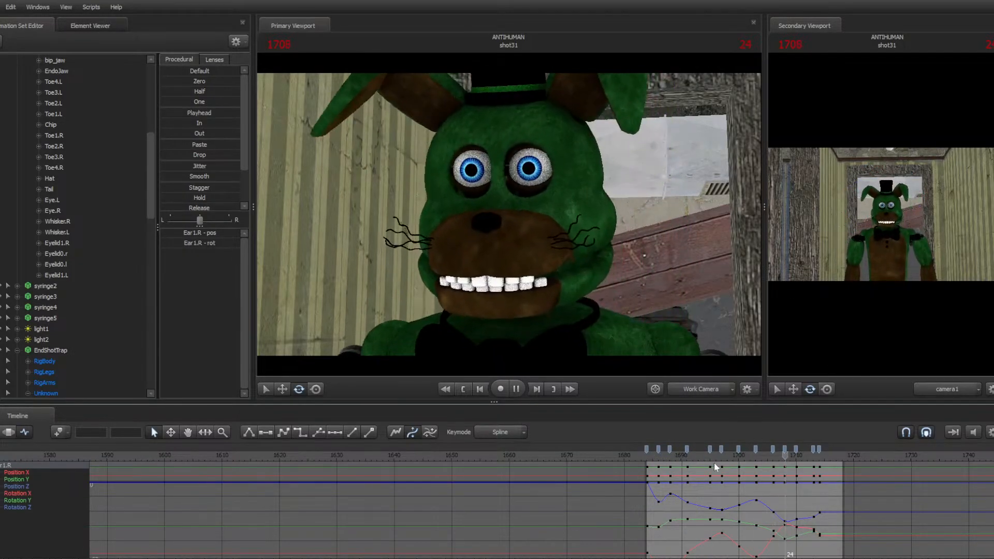
key(space)
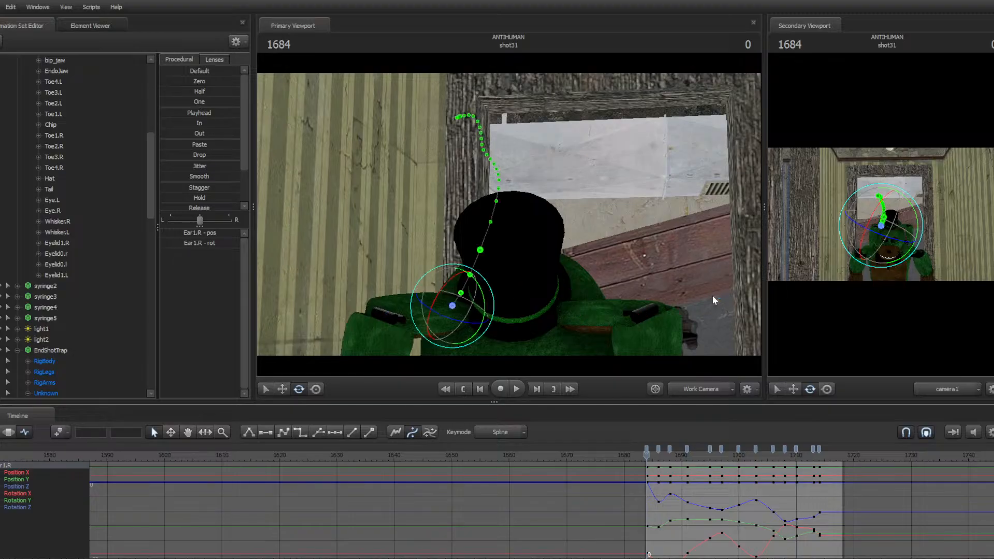
Select the bunny's second right ear (Ear2.R) and keyframe it swinging frame by frame through the start of shot31
key(s)
drag(712, 300, 710, 329)
key(a)
key(s)
key(ctrl)
key(w)
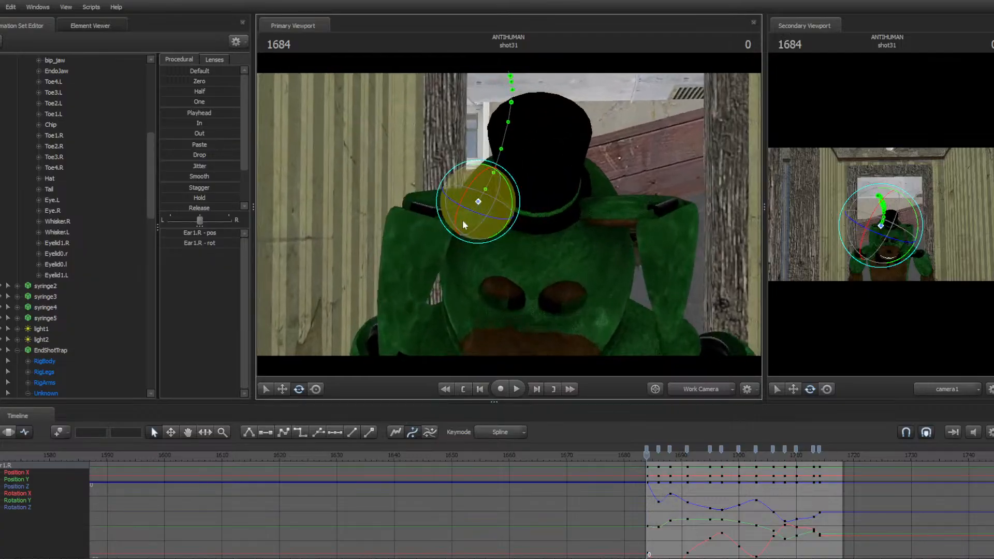
ctrl+click(423, 210)
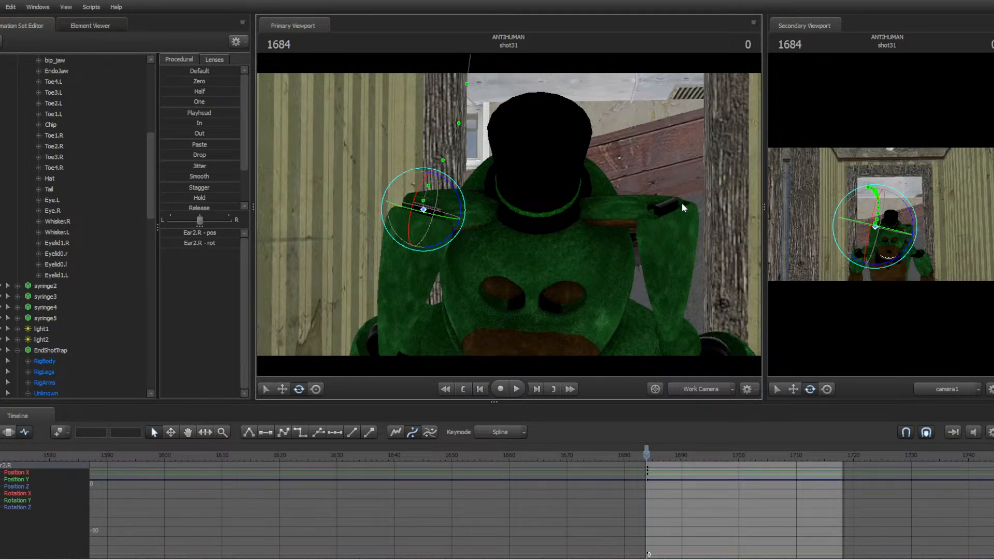
key(Right)
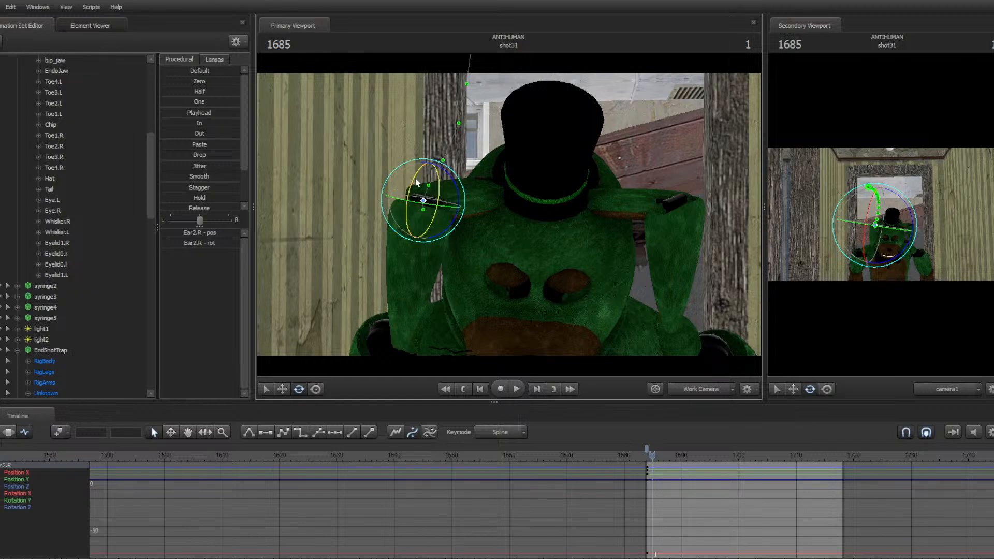
drag(413, 177, 499, 135)
key(Right)
key(Right)
key(Right)
drag(490, 207, 484, 187)
key(Right)
key(Right)
key(Right)
key(Right)
drag(483, 127, 470, 103)
key(Right)
key(Right)
drag(510, 223, 512, 205)
key(Right)
drag(483, 162, 445, 136)
key(Right)
key(Right)
key(Right)
key(Right)
key(Right)
key(Right)
key(Right)
key(Right)
key(Right)
key(Right)
key(Right)
key(Right)
key(Right)
key(Right)
key(Right)
key(Right)
key(Right)
Play back and scrub through shot31 to review the Ear2.R swing
key(space)
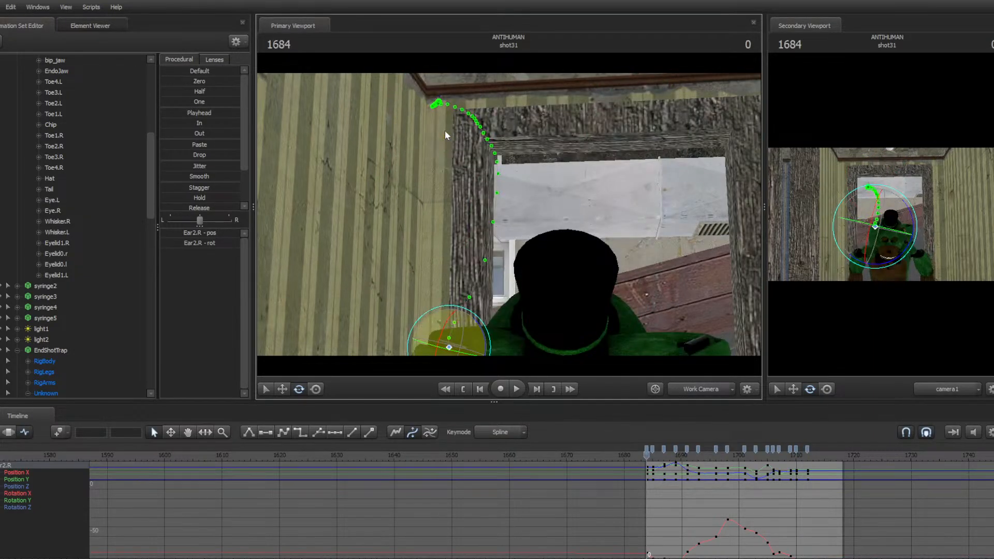
key(space)
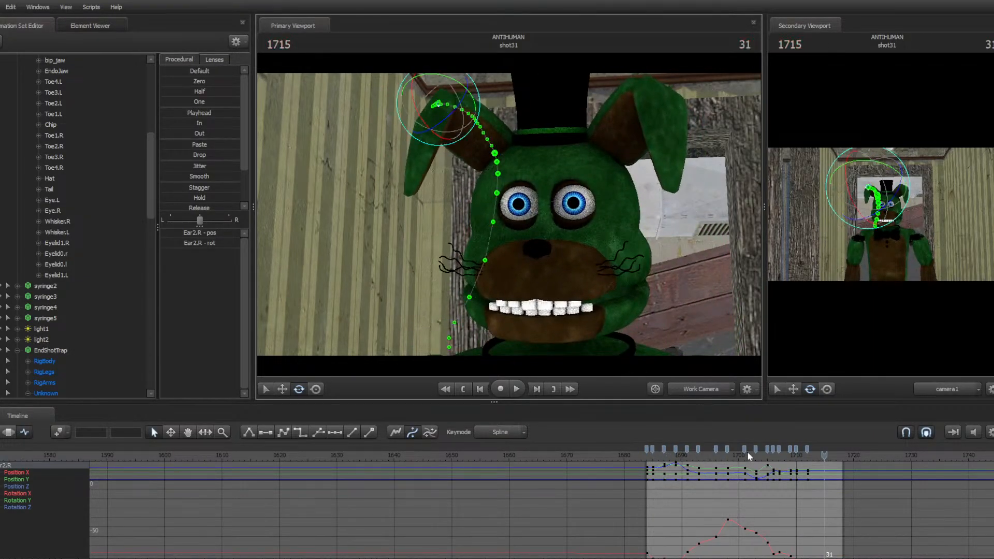
drag(748, 455, 735, 435)
key(space)
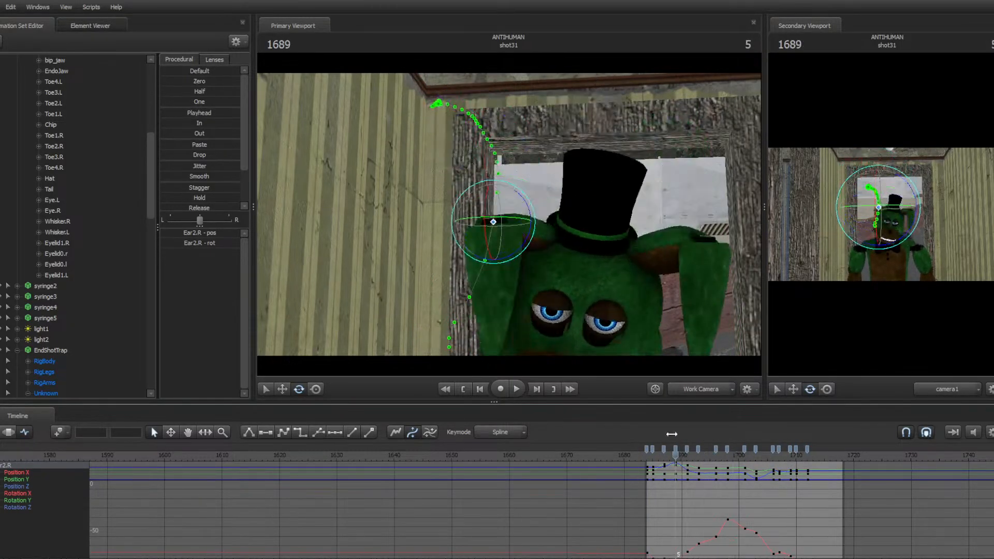
key(space)
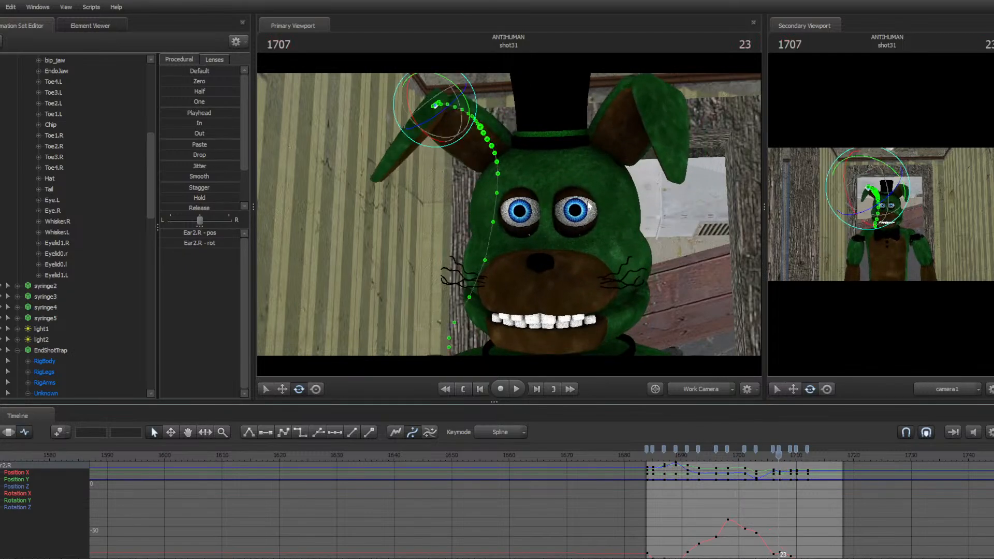
mouse_move(730, 455)
mouse_down()
mouse_move(706, 455)
mouse_move(745, 455)
mouse_up()
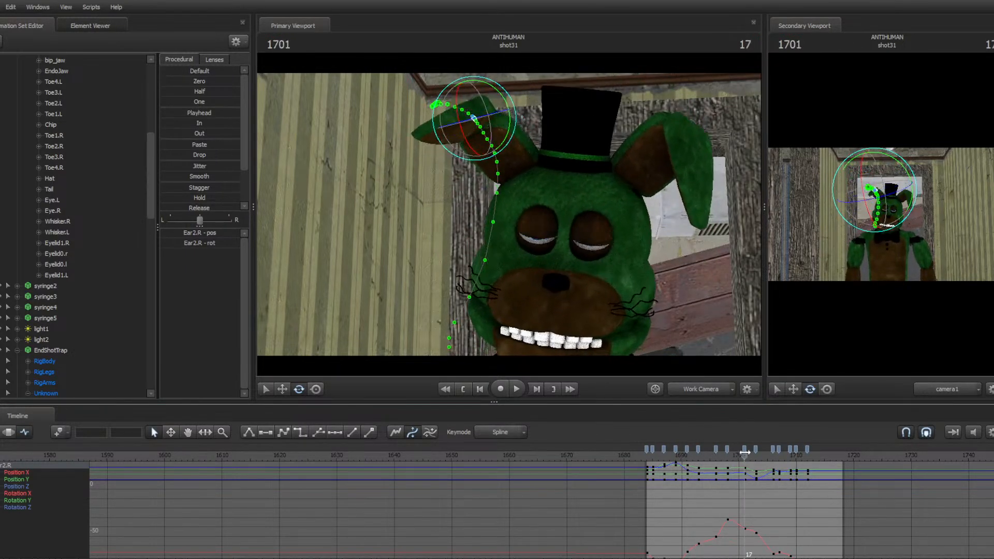
click(745, 450)
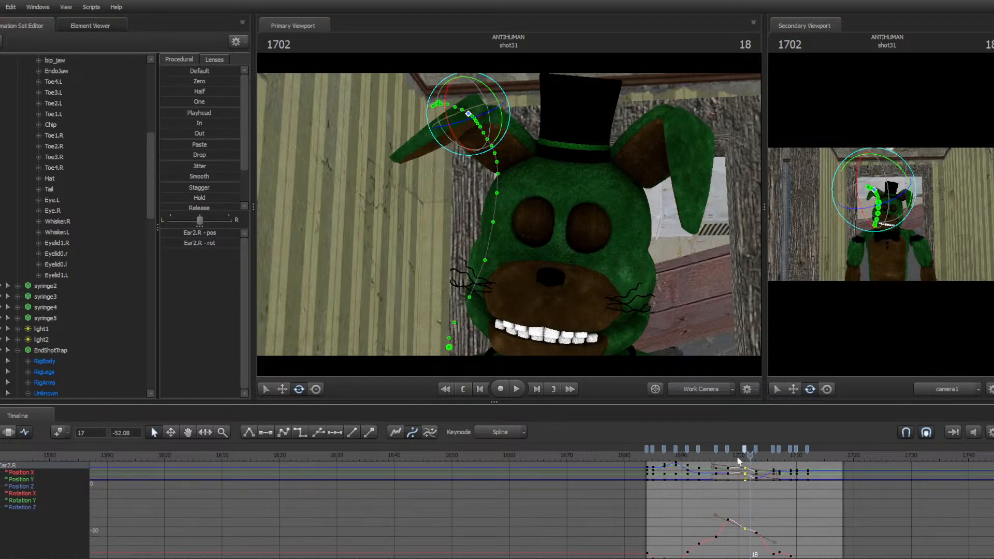
drag(747, 456, 790, 455)
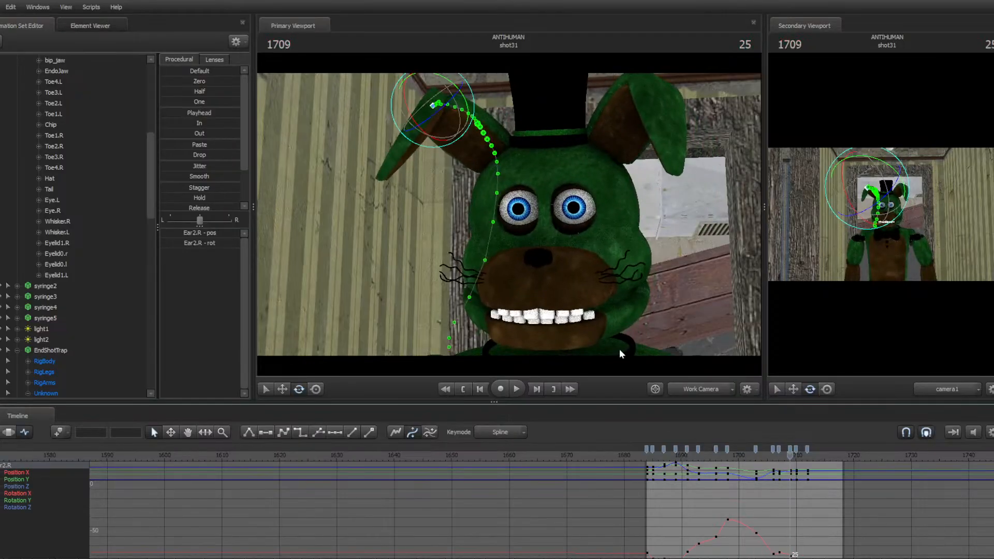
key(space)
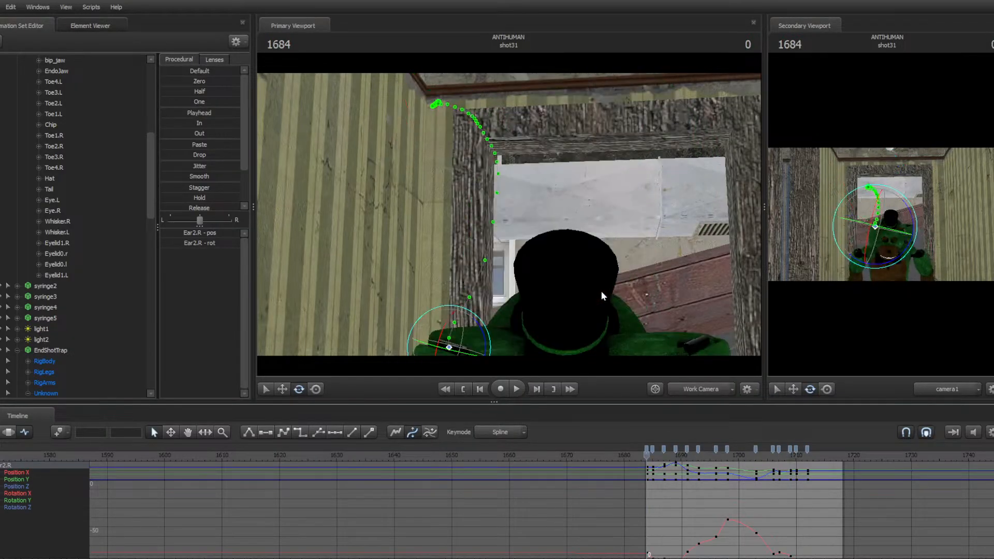
key(space)
Select all of Ear2.R's keys across shot31 and delete them
click(647, 450)
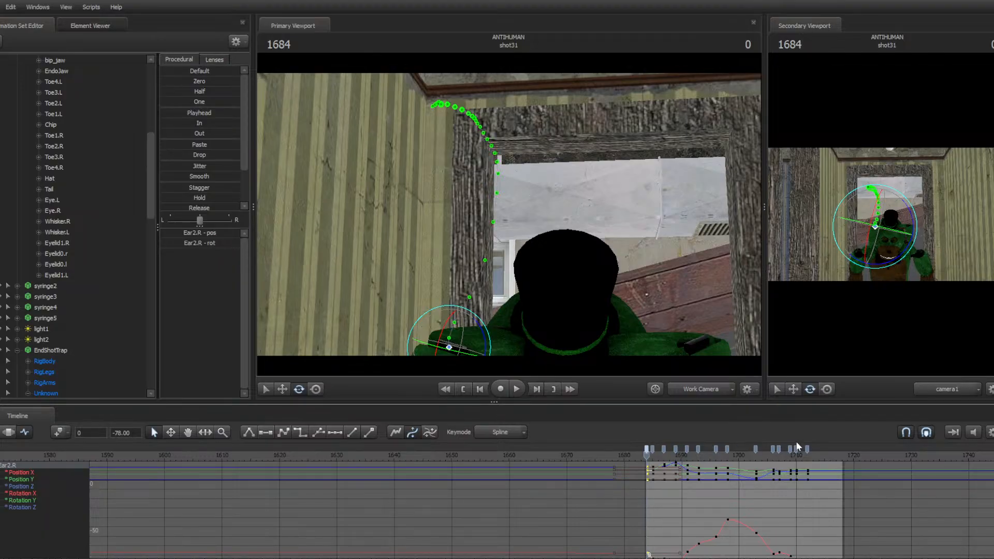
shift+click(807, 449)
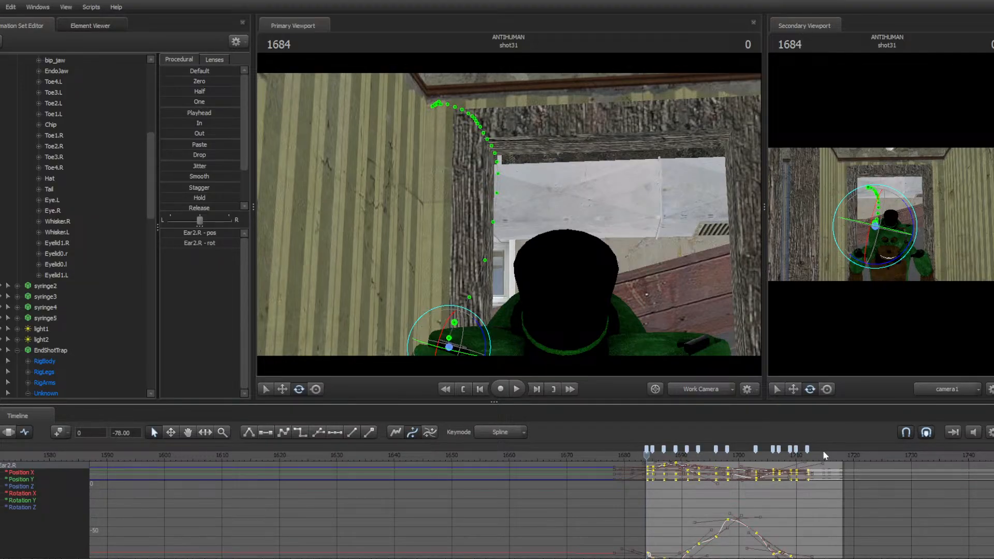
key(Delete)
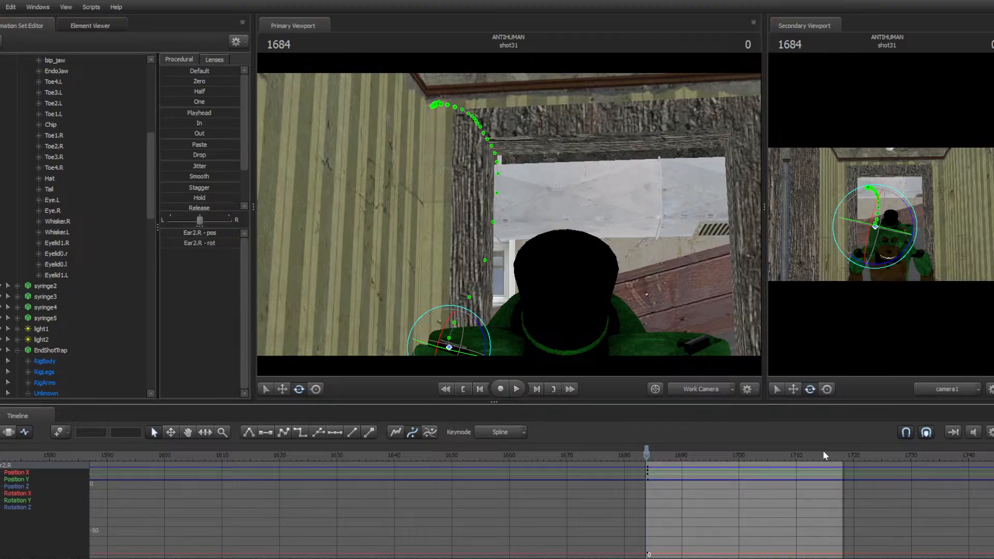
Re-keyframe Ear2.R frame by frame across shot31, rotating it through a new swing from the shot's start
key(Right)
key(Right)
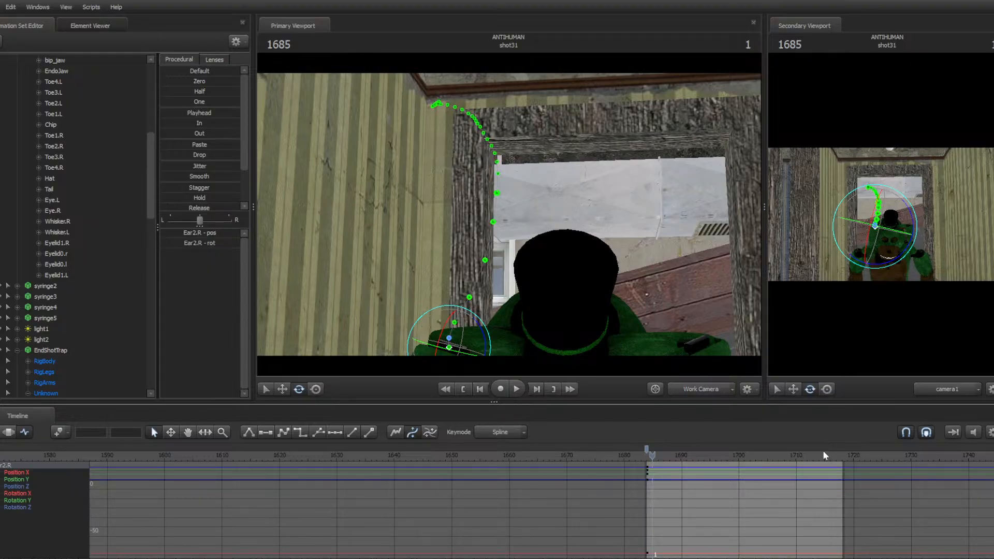
key(Right)
key(Right)
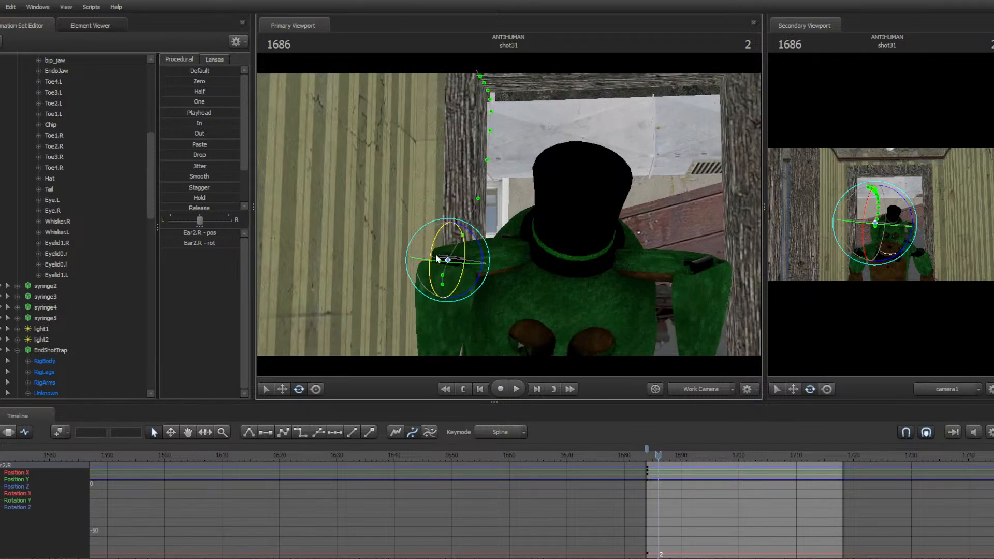
key(Right)
key(Right)
key(Right)
key(Right)
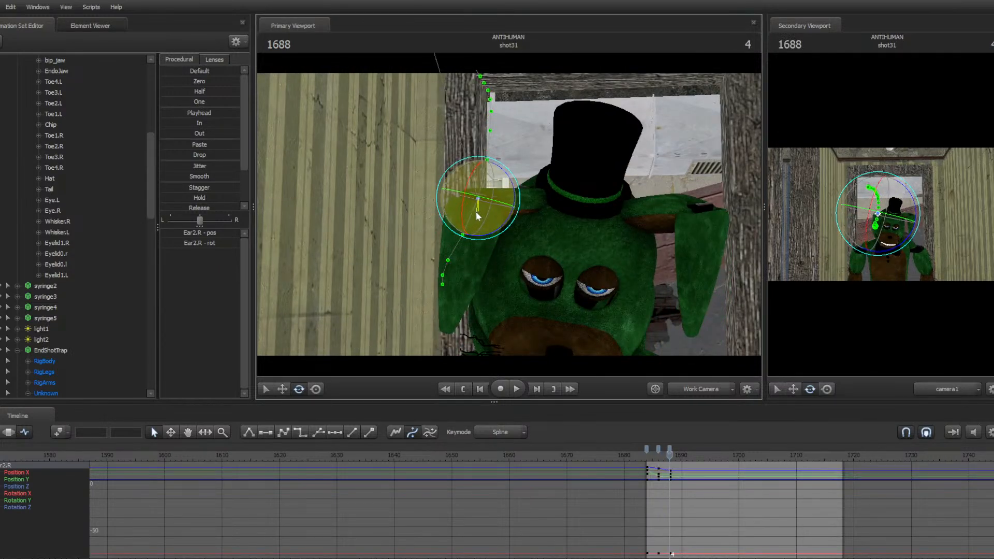
drag(474, 202, 466, 170)
key(Right)
key(Right)
key(Right)
key(Right)
key(Right)
key(Right)
key(Right)
key(Right)
key(Right)
key(Right)
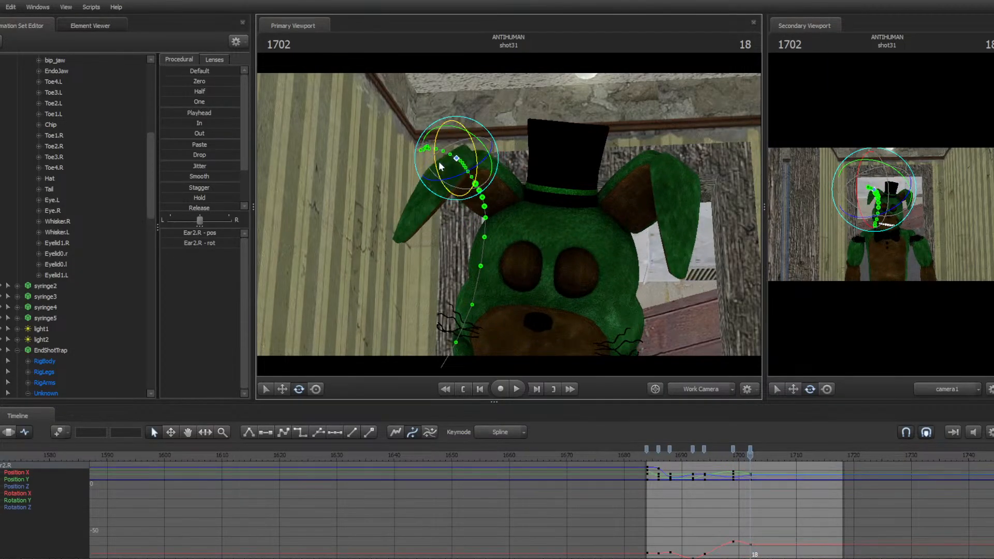
key(Right)
key(Right)
drag(438, 165, 409, 166)
key(Right)
key(Right)
key(Right)
key(Right)
key(Right)
key(Right)
key(Right)
key(Right)
key(Right)
key(Right)
key(Right)
key(Right)
key(Right)
key(Up)
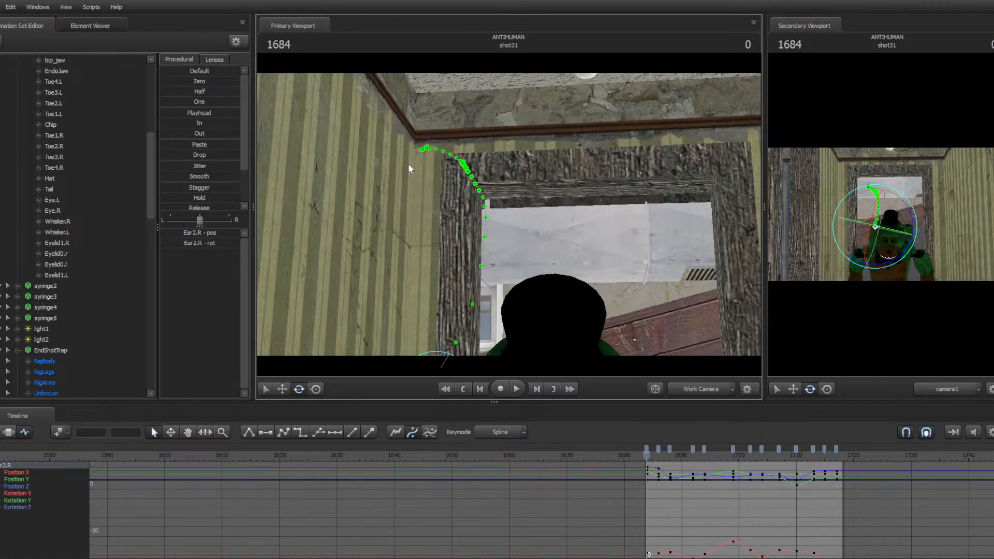
Play back shot31 from its start to review the new Ear2.R swing
key(space)
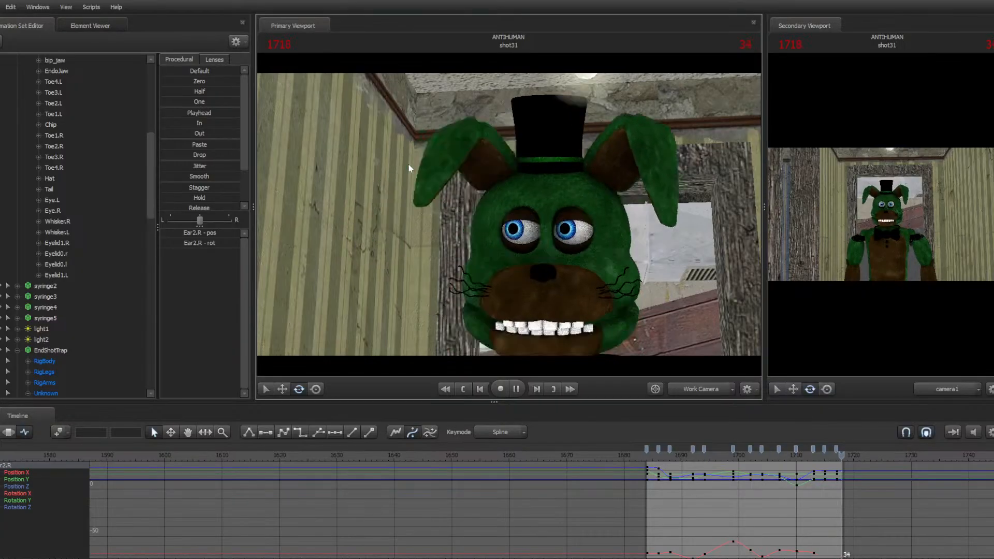
key(space)
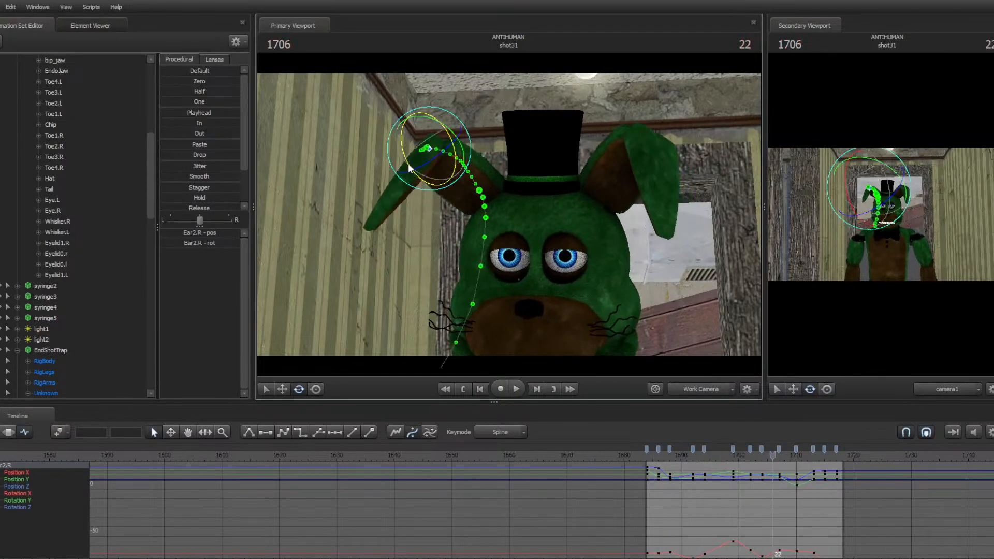
key(Up)
key(space)
key(space)
key(Up)
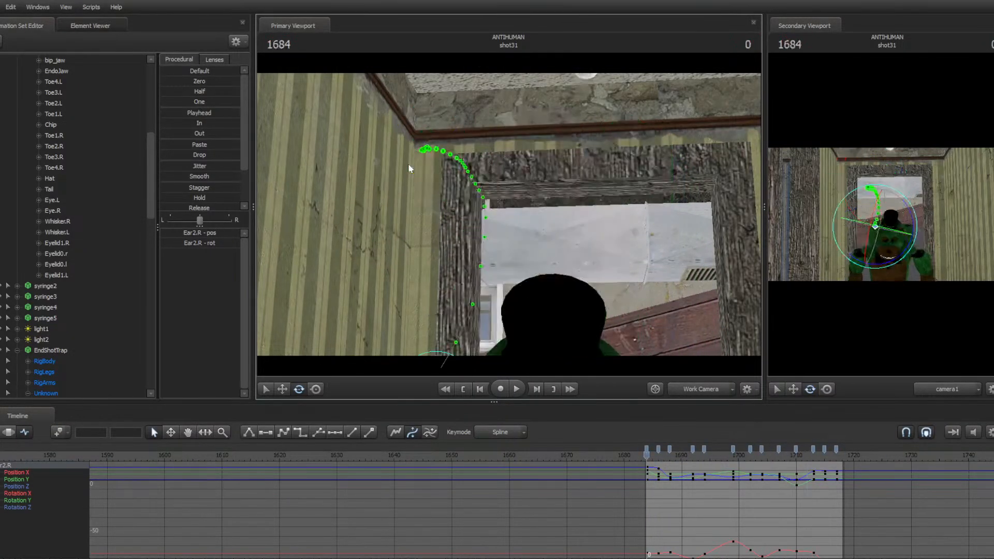
Select camera1, nudge it at the start of shot31, and play the shot through
drag(409, 164, 432, 211)
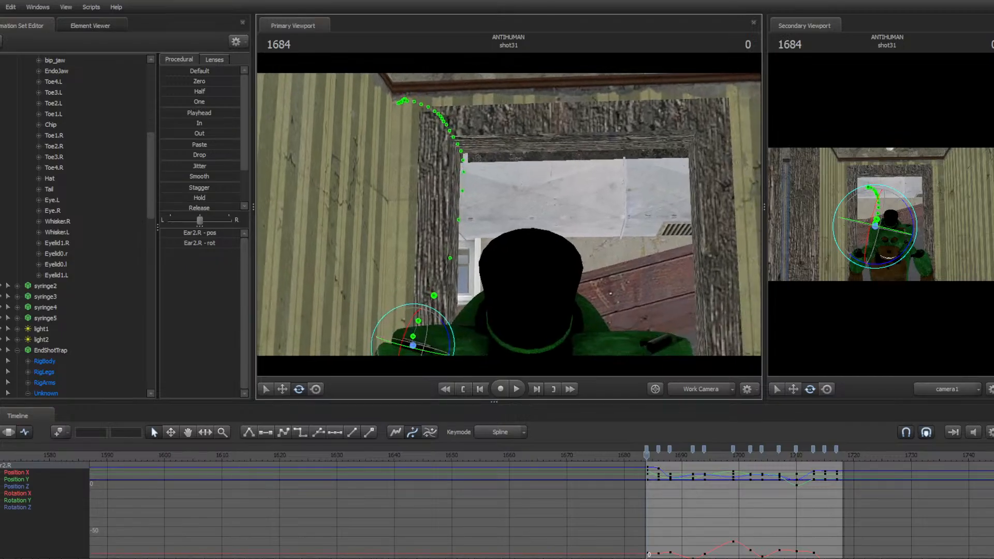
scroll(0, 143, up, 8)
click(18, 60)
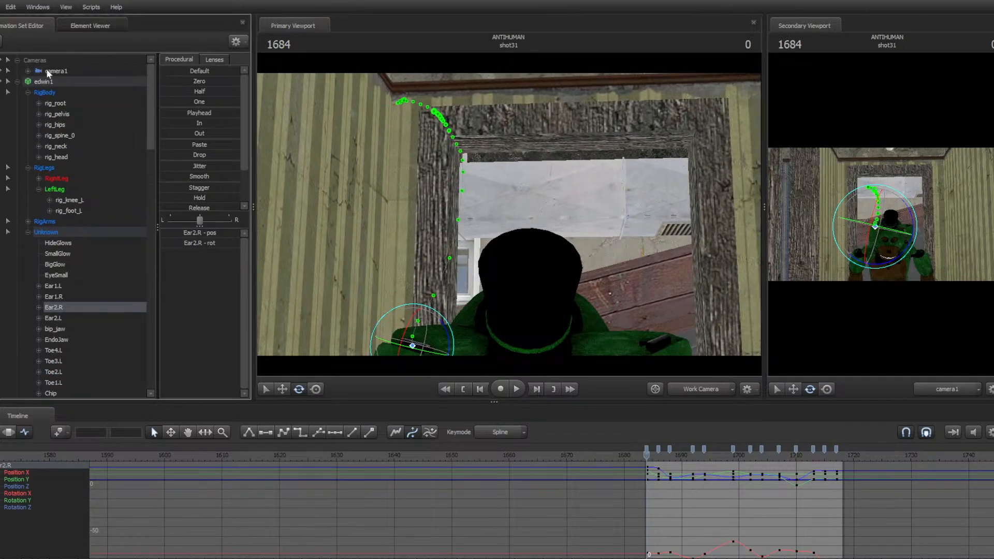
click(46, 71)
key(w)
drag(414, 186, 435, 185)
key(s)
key(space)
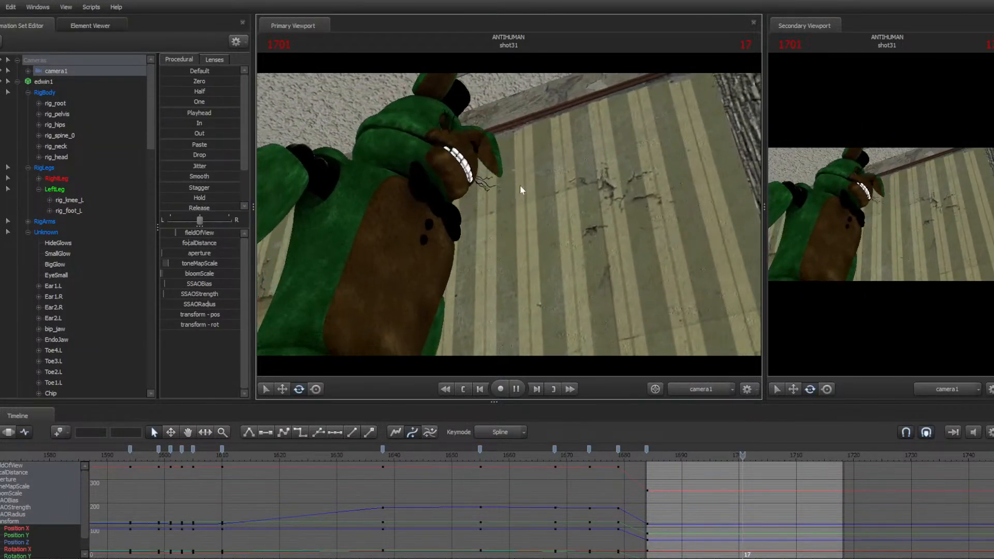
key(space)
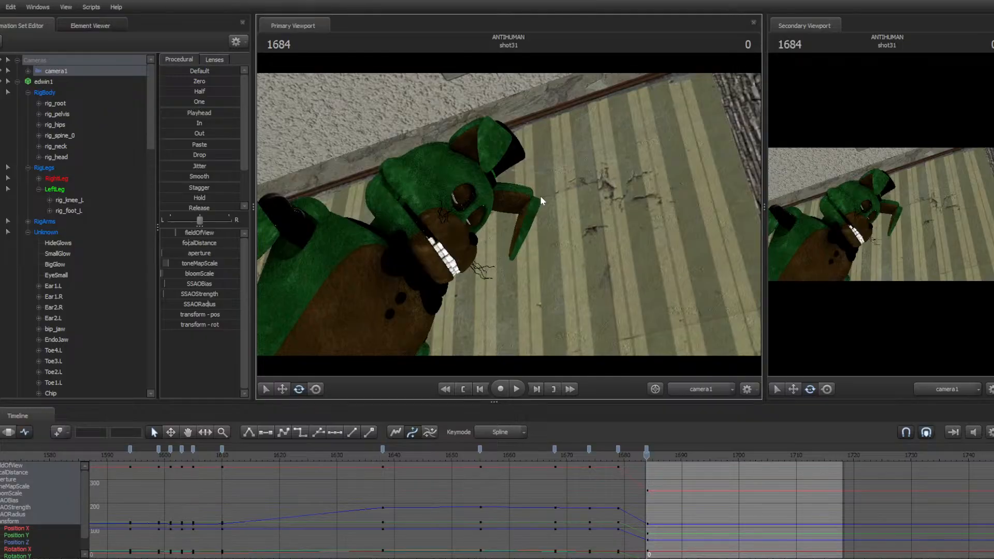
Rotate camera1 at shot31's first frame and replay the shot
drag(539, 196, 511, 215)
key(z)
key(space)
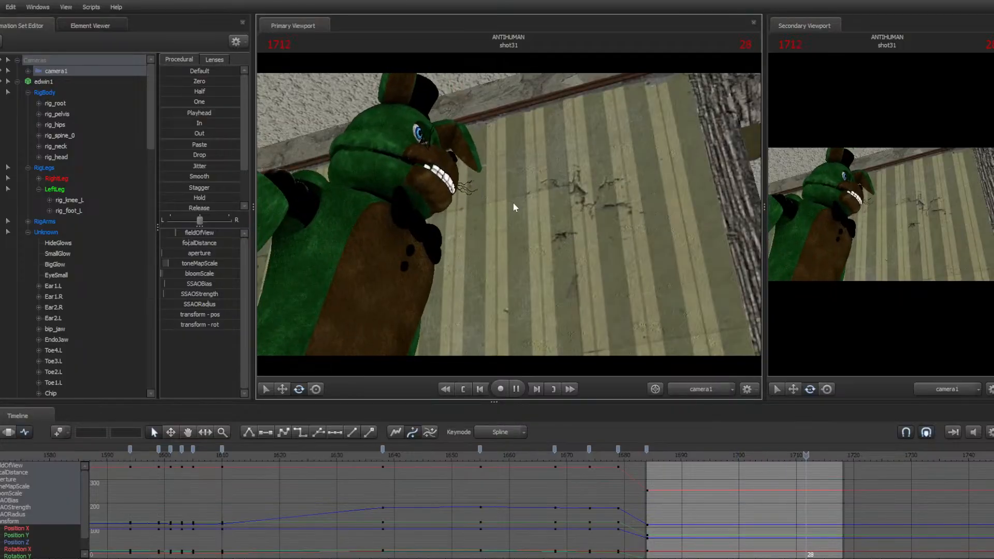
key(space)
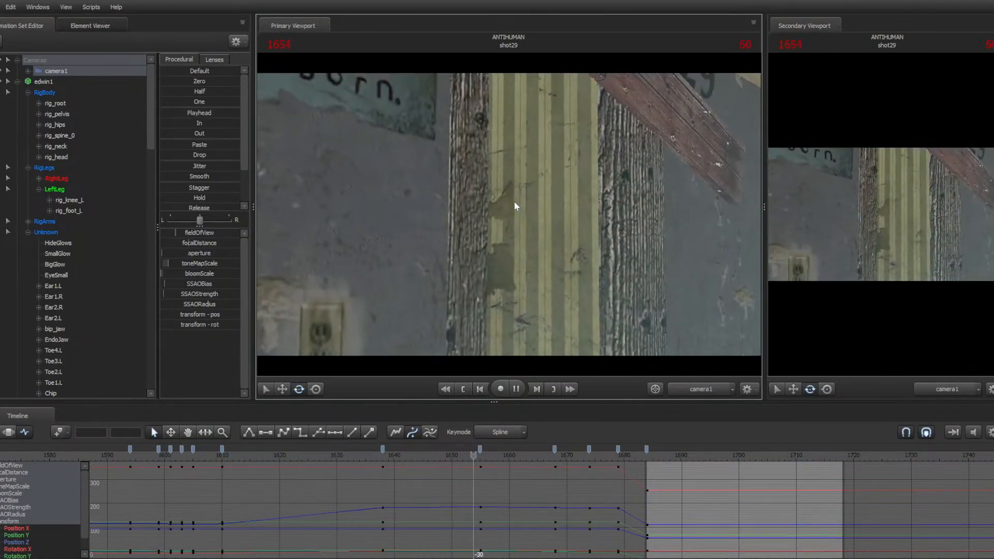
Return to frame 1684 and reposition and re-aim camera1 there with several moves and rotations
key(space)
key(Right)
key(Right)
key(Right)
key(Right)
key(Right)
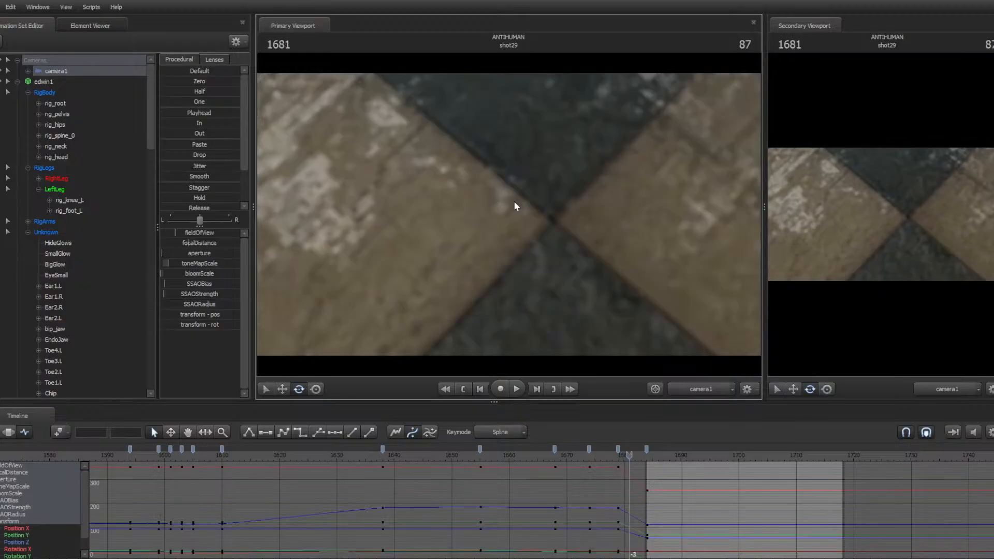
key(Left)
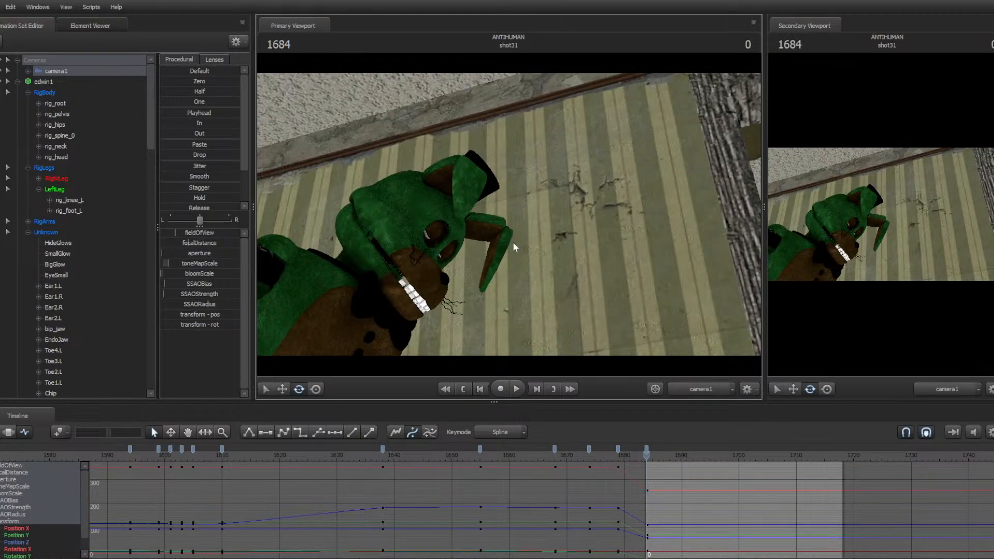
drag(513, 242, 430, 352)
drag(509, 214, 576, 129)
key(w)
drag(512, 213, 514, 192)
Play and pause shot31 repeatedly to review camera1's new motion
key(space)
key(space)
key(z)
key(space)
key(space)
key(space)
key(space)
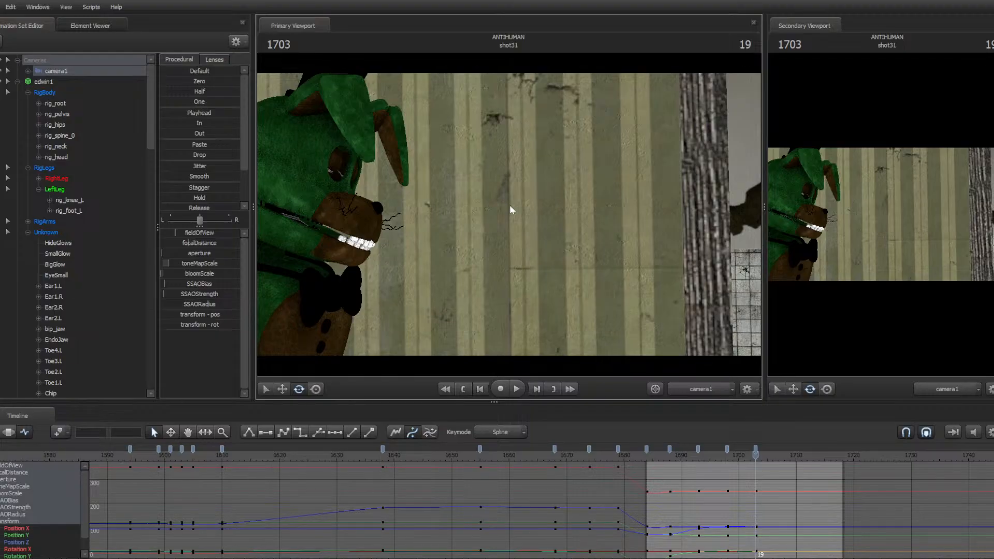
key(space)
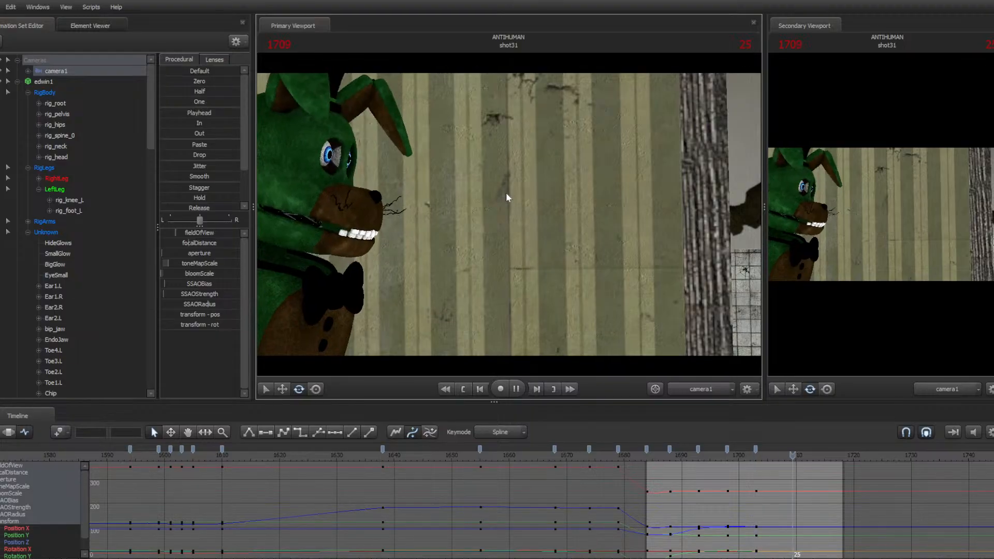
key(space)
Tilt camera1 slightly at frame 1709 and replay shot31 from its start
drag(505, 193, 509, 214)
key(space)
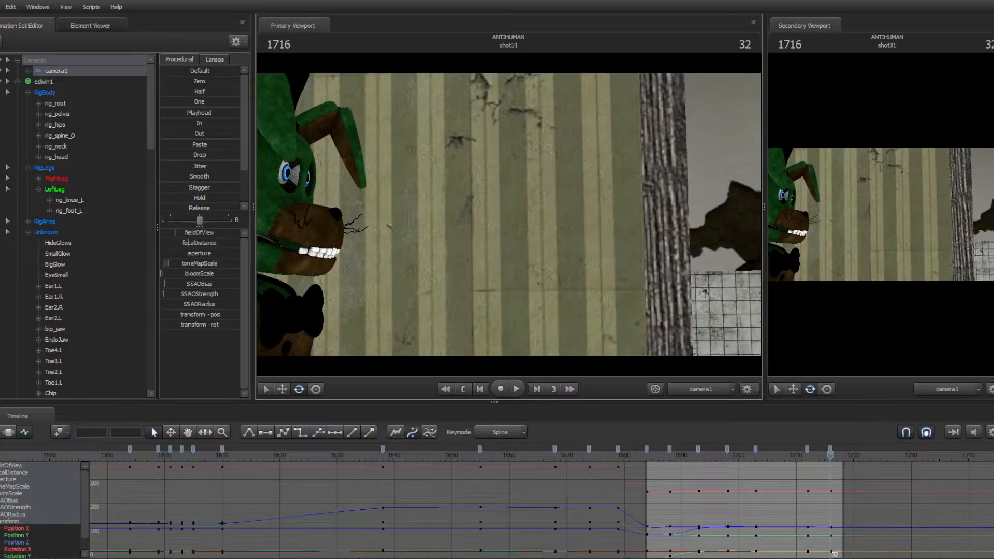
key(Up)
key(Up)
key(space)
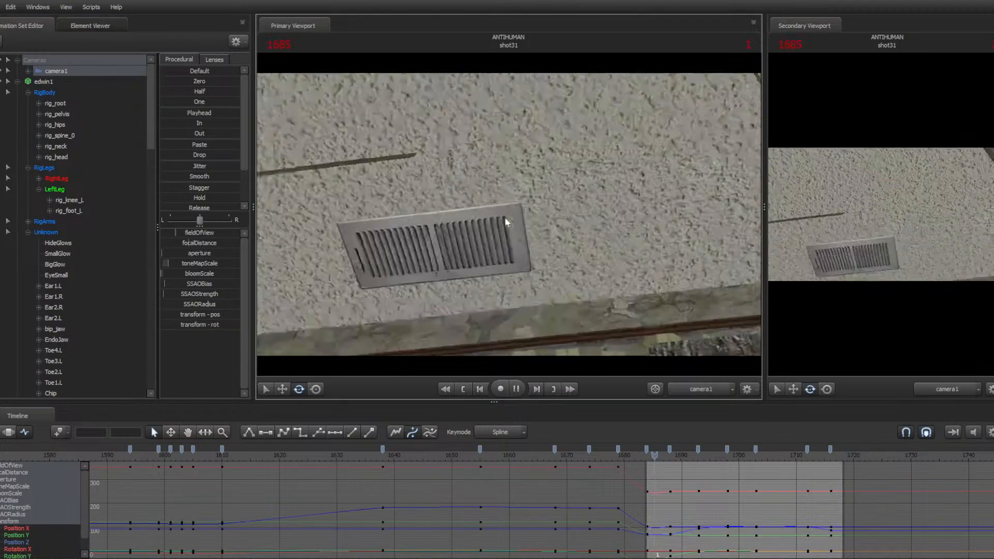
key(Up)
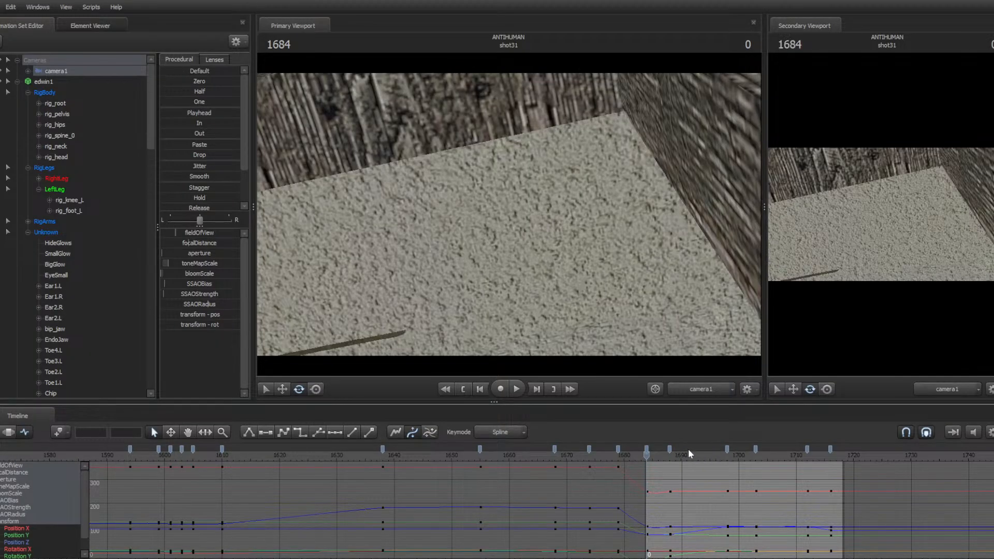
key(space)
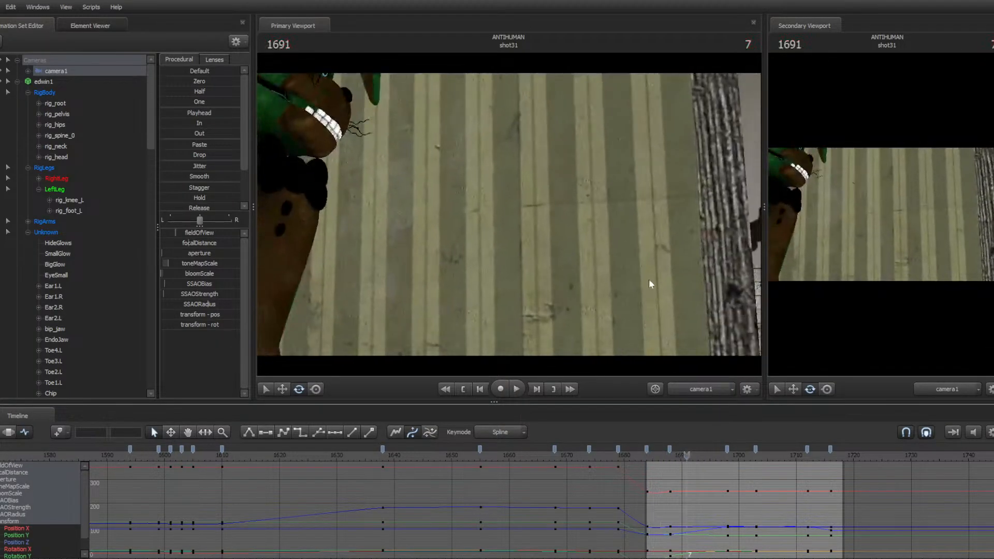
Shift two of camera1's keys slightly later in the timeline, trying and undoing a key deletion
drag(669, 450, 677, 450)
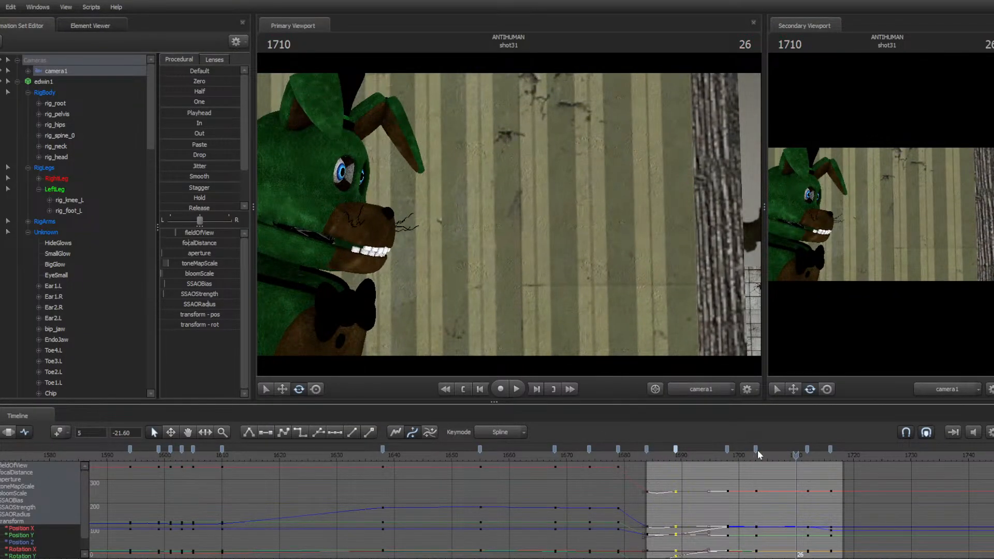
drag(756, 449, 768, 448)
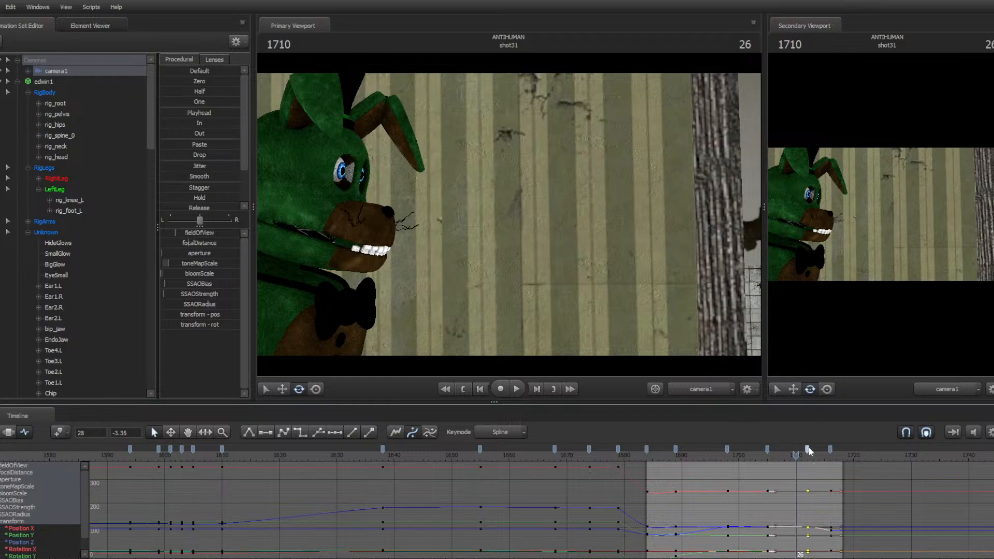
key(Delete)
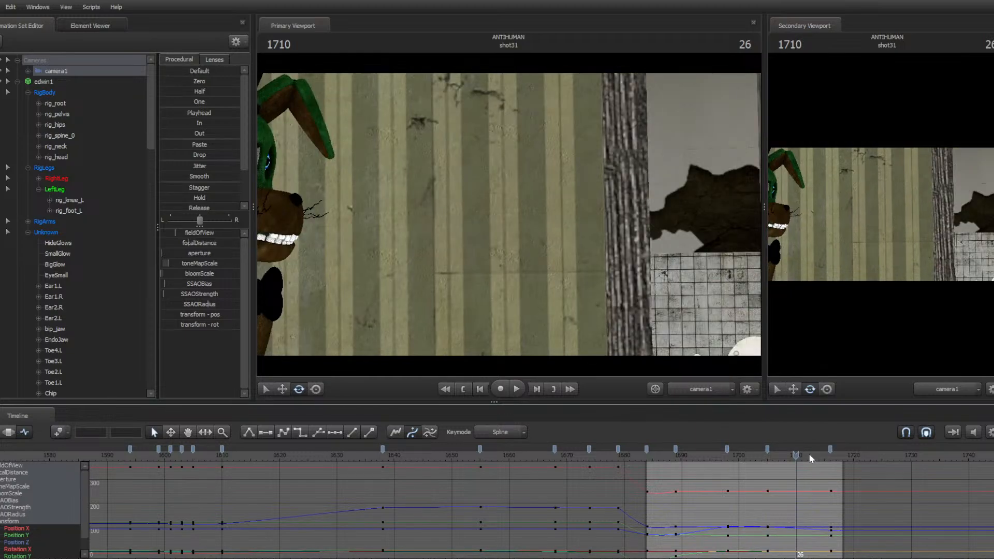
key(ctrl+z)
Move camera1's last key to shot frame 34 and play the shot
click(830, 449)
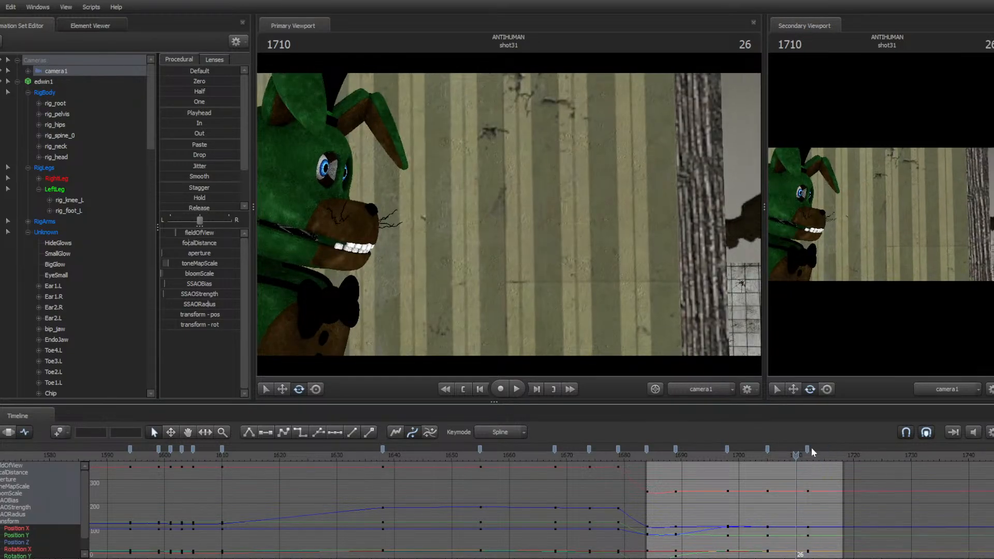
drag(830, 449, 839, 450)
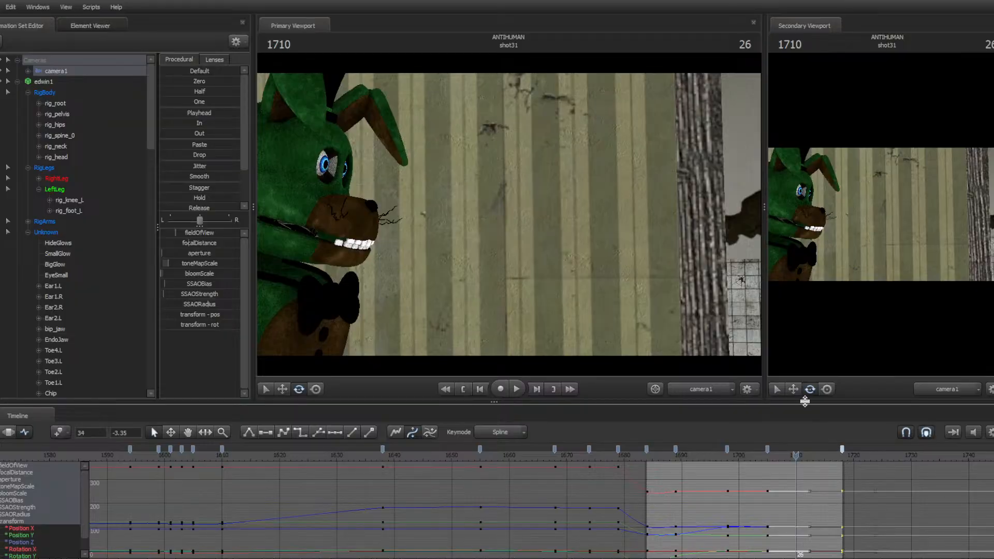
key(space)
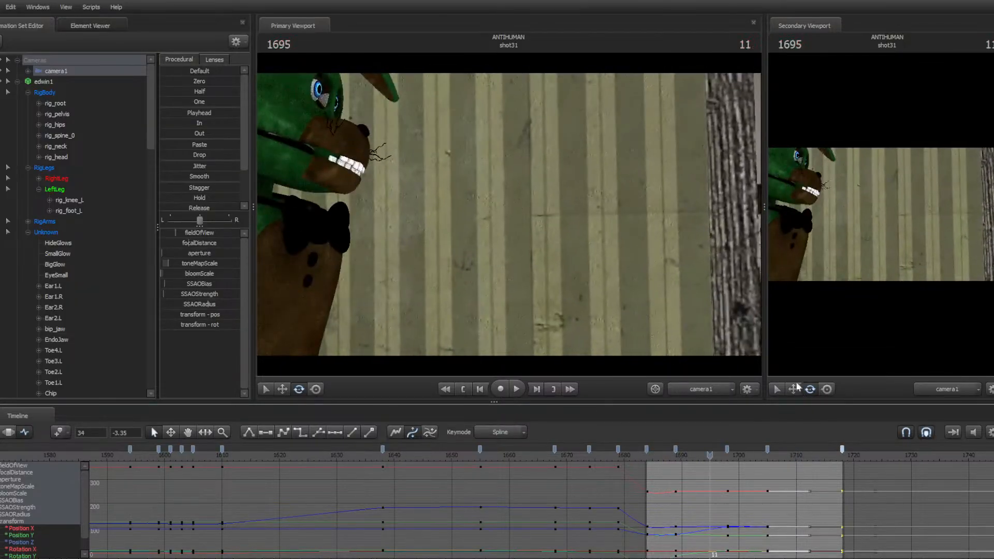
Apply Smooth to camera1's motion in the motion editor and save the session
click(9, 432)
drag(197, 178, 226, 178)
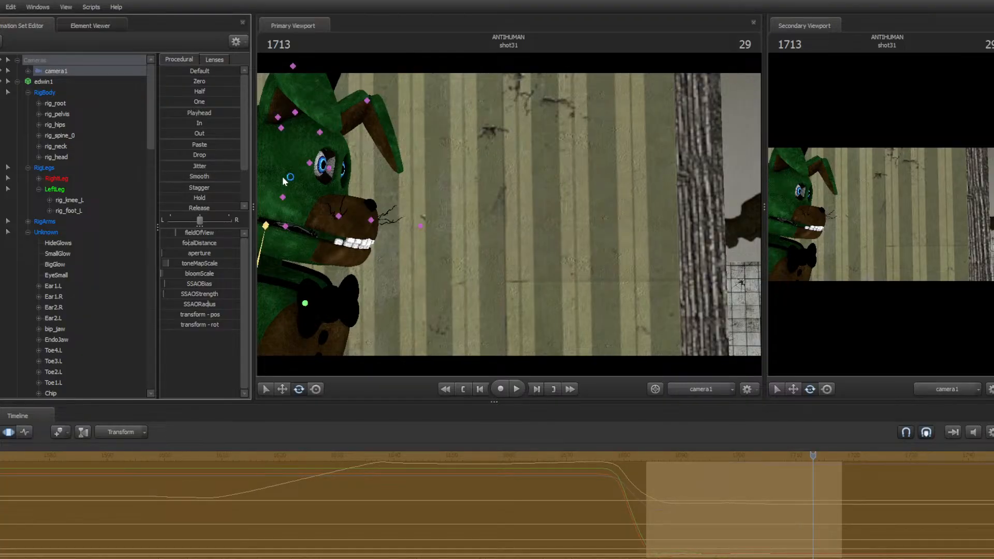
key(ctrl+s)
Replay shot31, then adjust camera1's framing at frame 1712 in the motion editor and save
key(Up)
key(space)
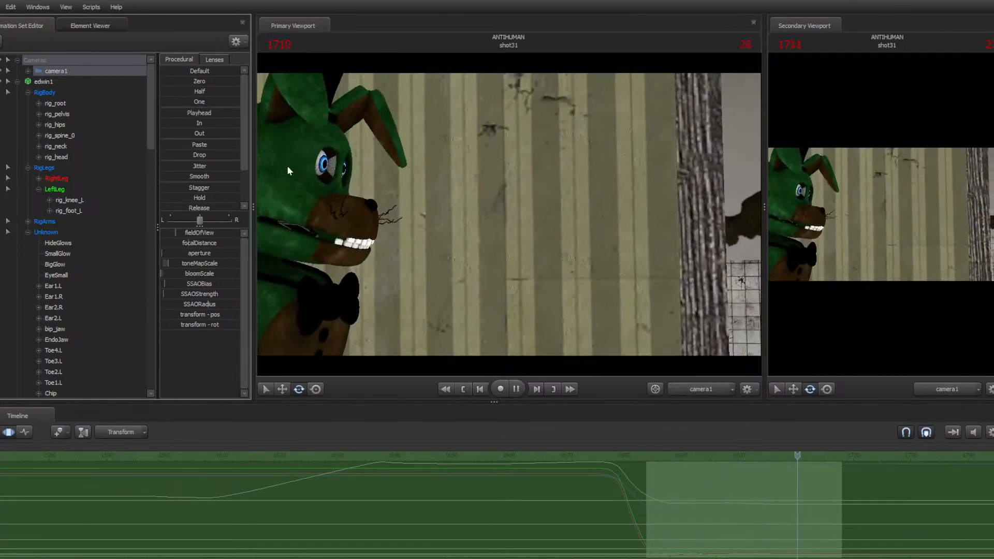
key(space)
click(22, 433)
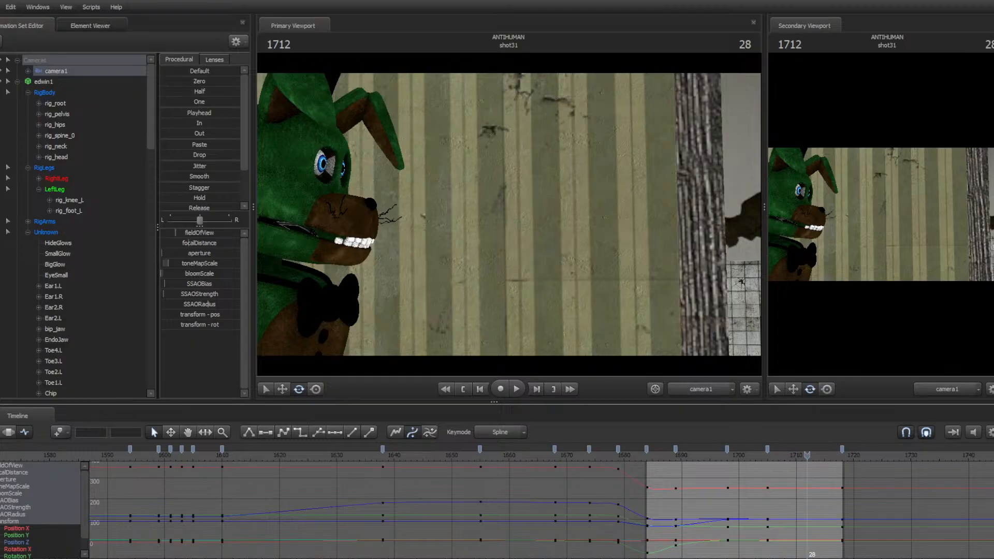
click(11, 433)
drag(409, 251, 369, 253)
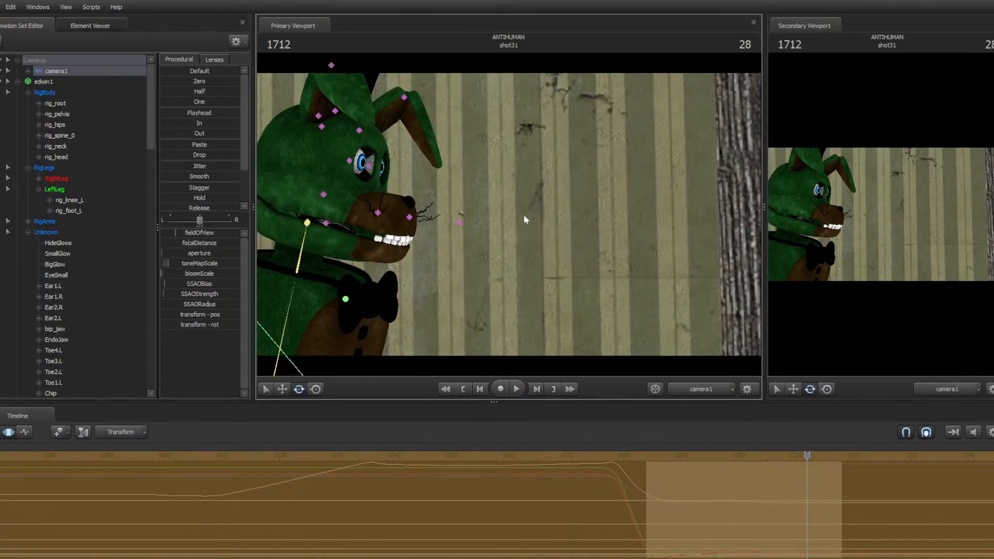
key(ctrl+s)
Nudge camera1's framing slightly further and play back shot31
drag(616, 291, 632, 290)
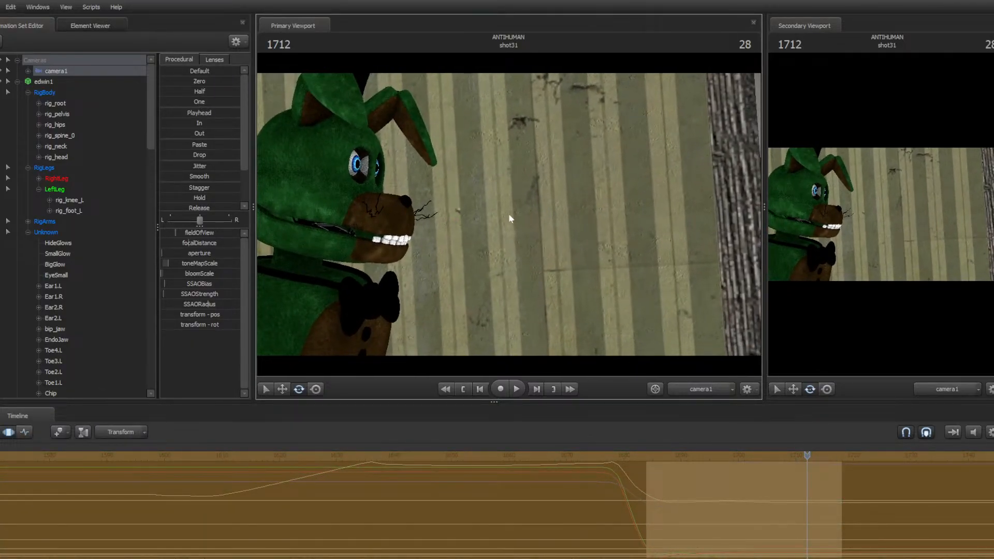
key(space)
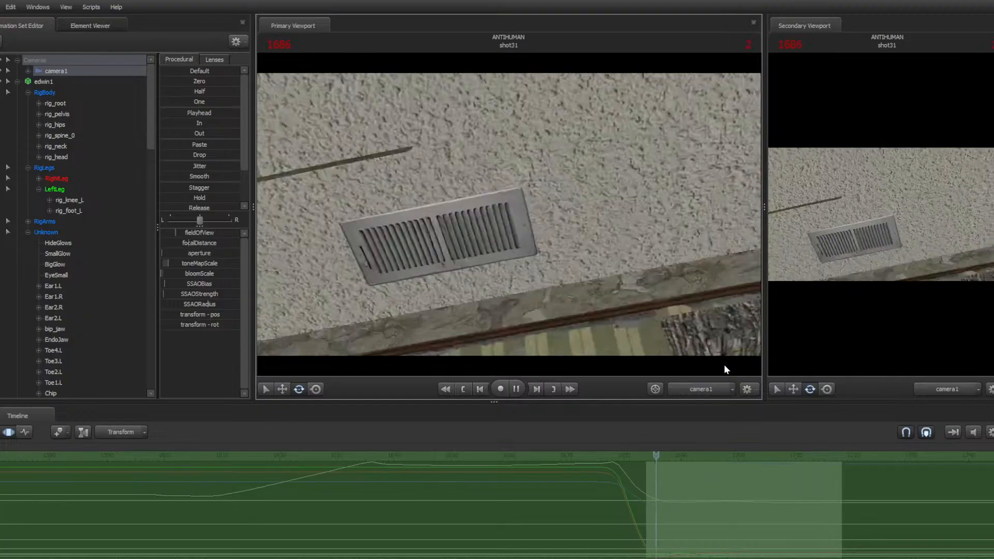
key(space)
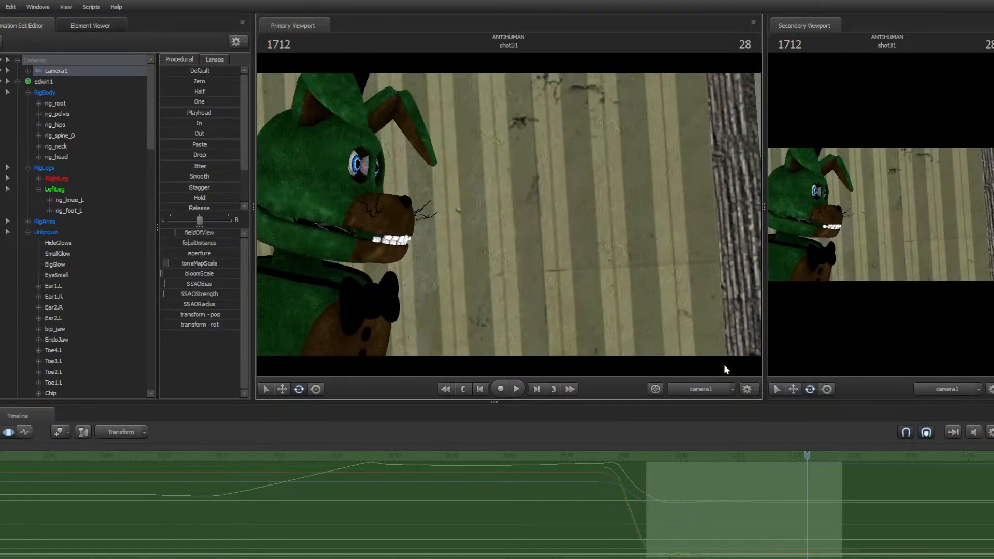
Switch the primary viewport to the Work Camera and play back the frames before and within shot31
click(700, 389)
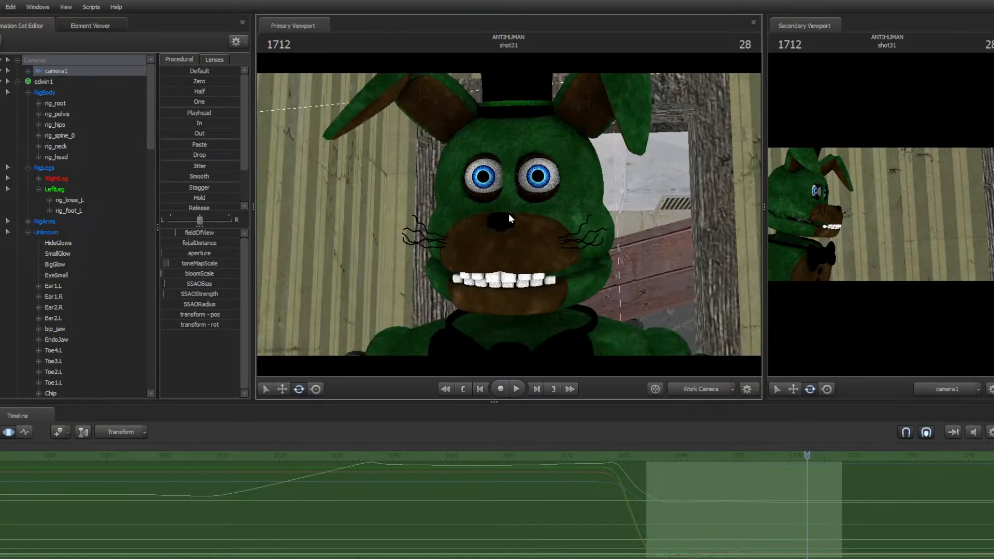
key(Up)
key(Left)
key(Left)
key(Left)
key(Left)
key(Left)
key(Left)
key(Left)
key(Left)
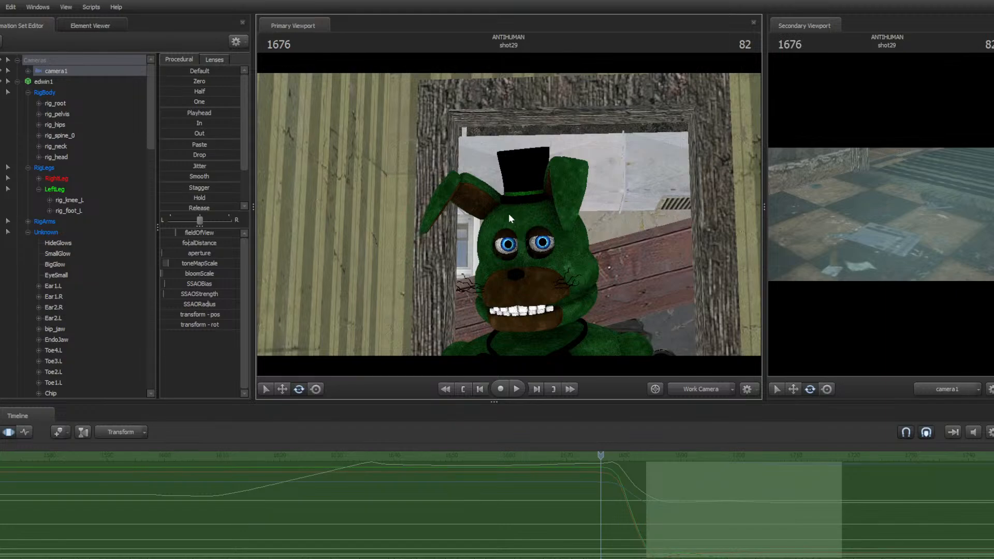
key(Left)
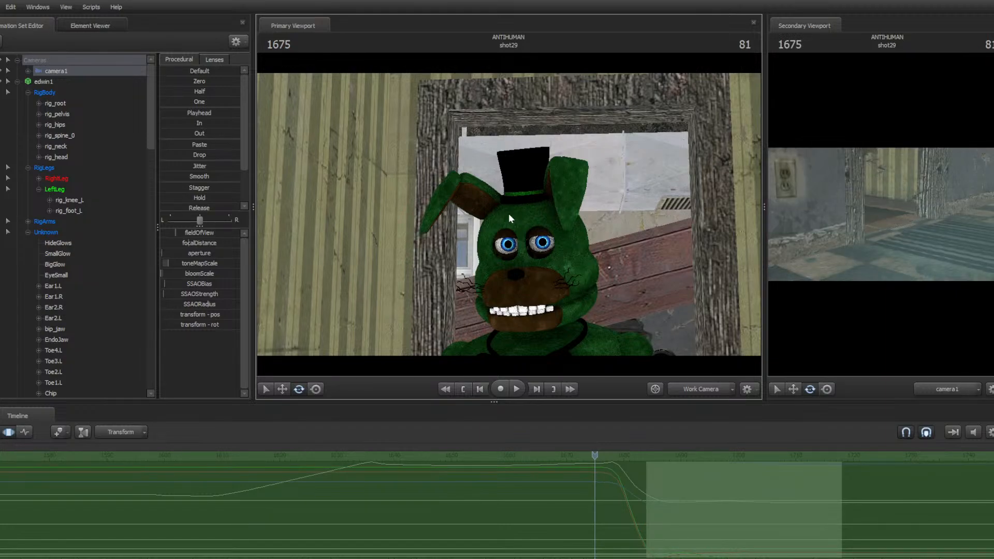
key(Left)
key(Left)
key(Left)
key(Left)
key(Left)
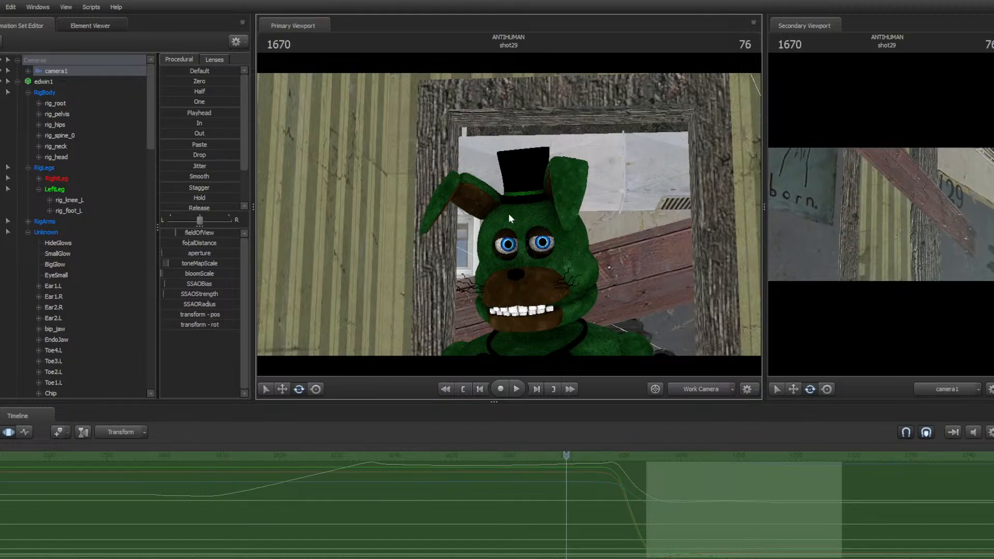
key(space)
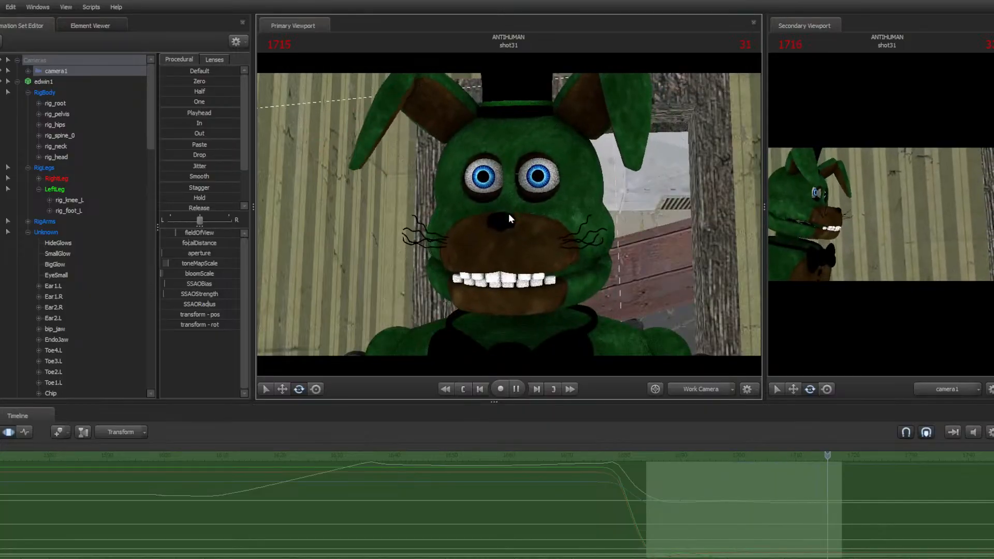
key(space)
key(space)
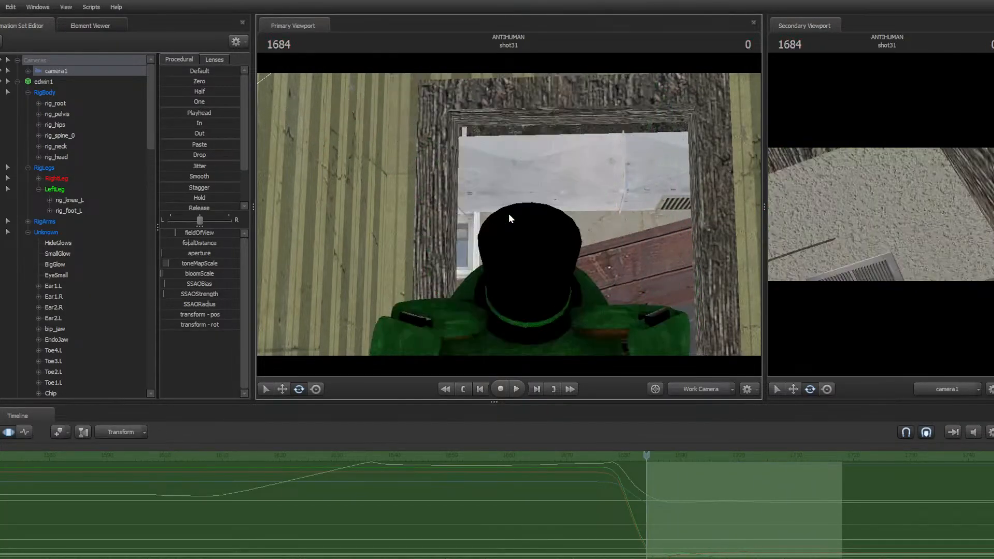
key(space)
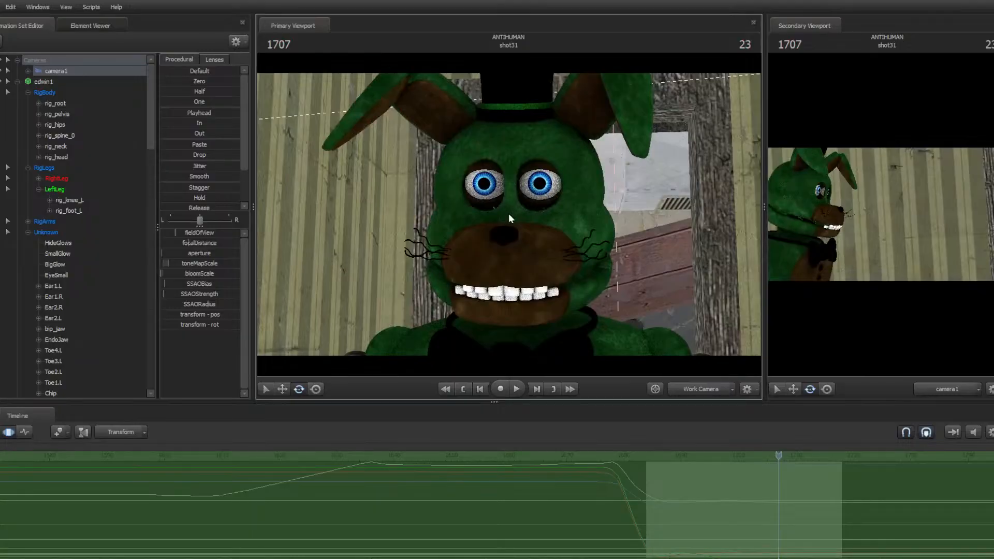
Step back through the earlier shots 27 to 29 and replay shot31 to review the animation
mouse_move(509, 215)
mouse_down()
mouse_move(269, 206)
mouse_move(316, 207)
mouse_move(321, 311)
mouse_move(290, 342)
mouse_move(508, 213)
mouse_up()
key(Up)
key(Up)
key(Up)
key(Up)
key(Up)
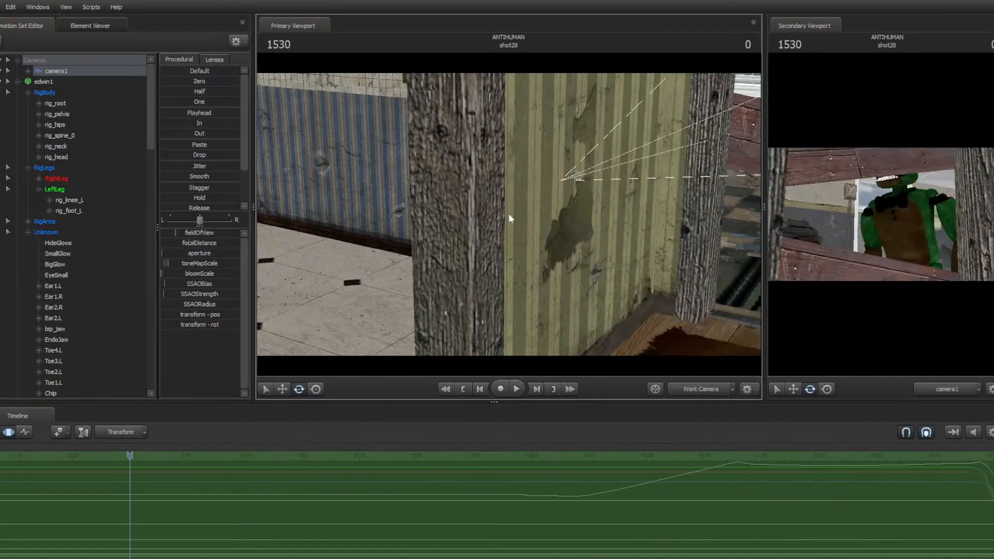
key(space)
key(space)
key(Up)
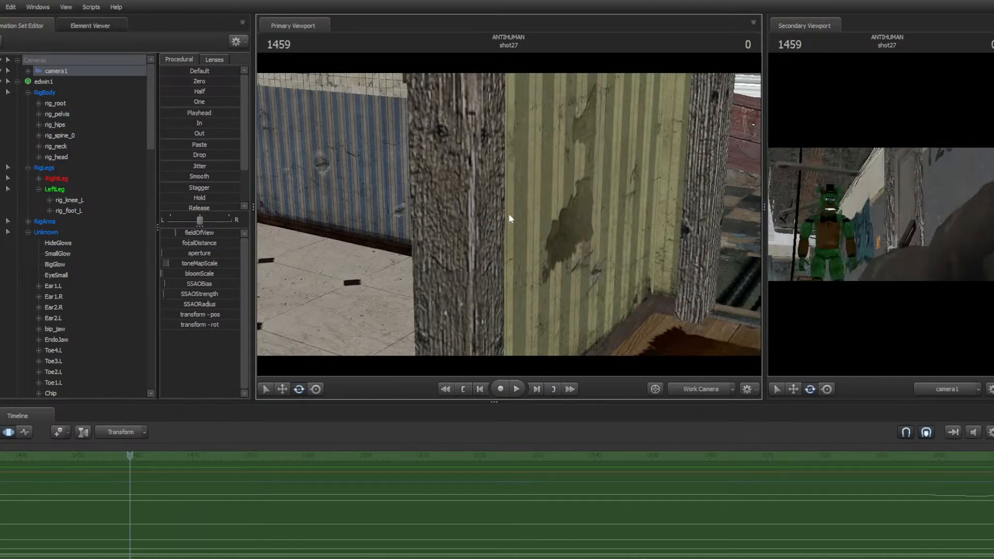
key(Up)
key(Up)
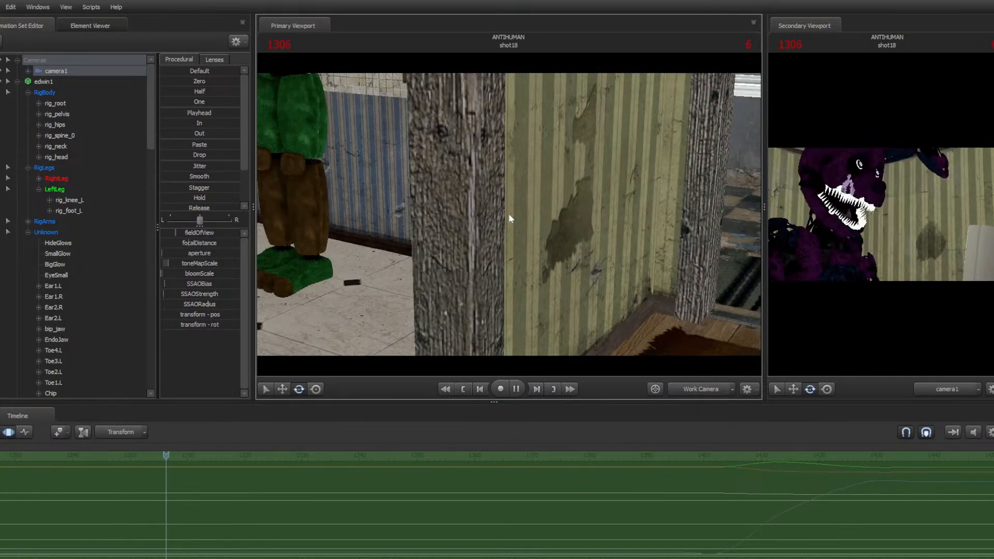
key(Up)
key(space)
key(space)
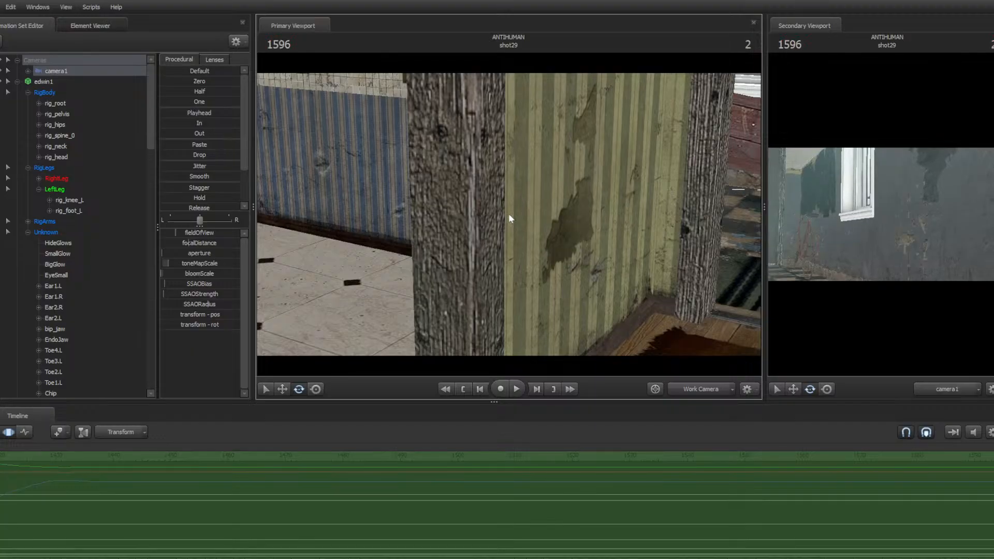
key(space)
scroll(689, 527, down, 6)
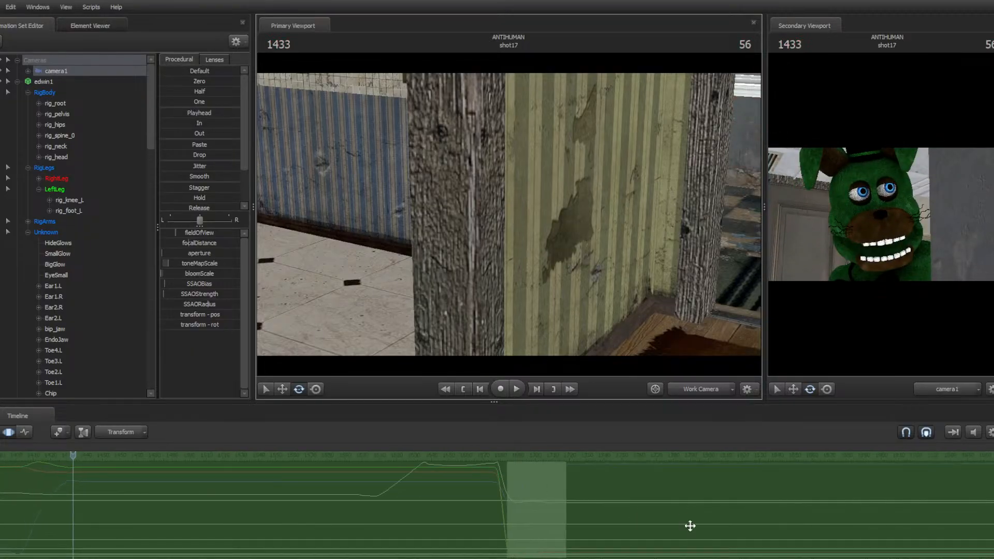
key(space)
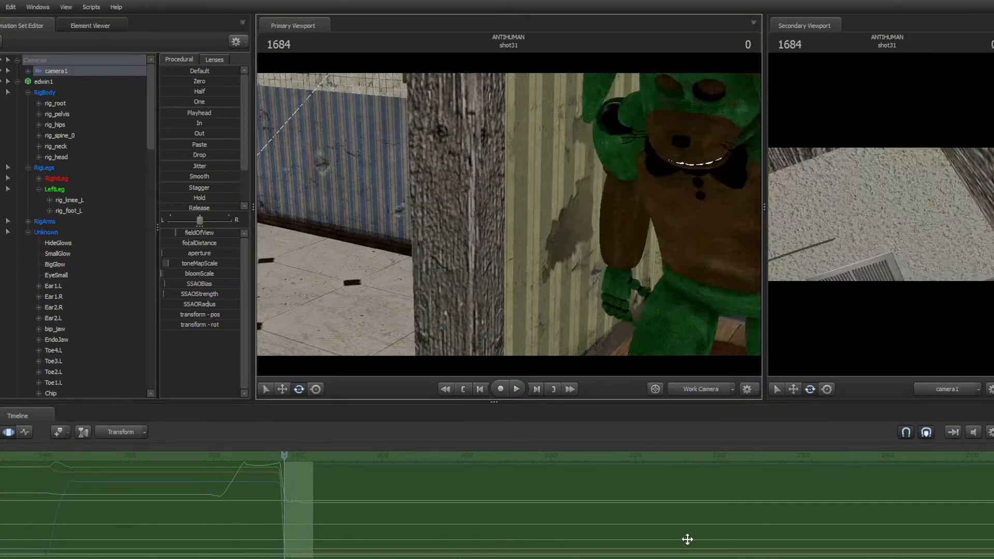
scroll(289, 517, up, 5)
key(space)
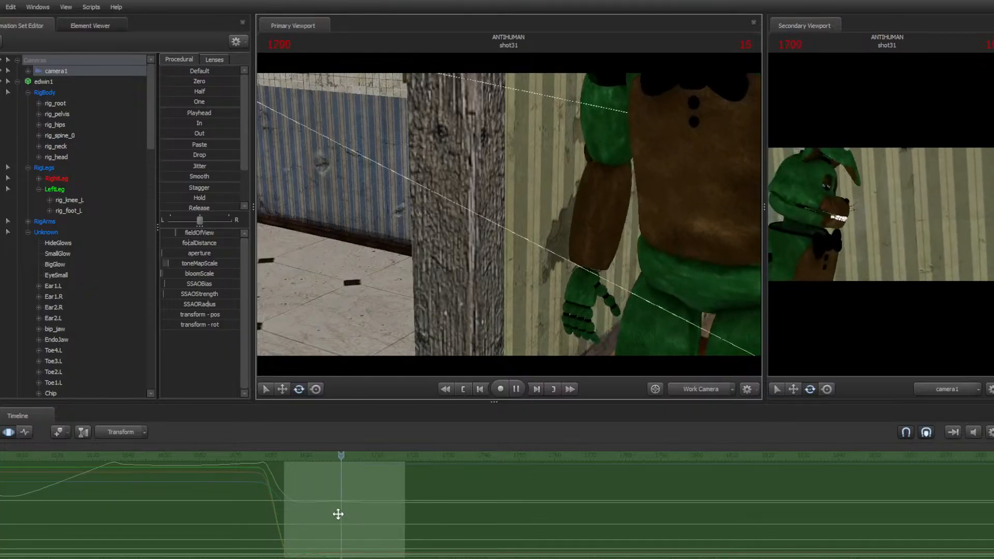
key(space)
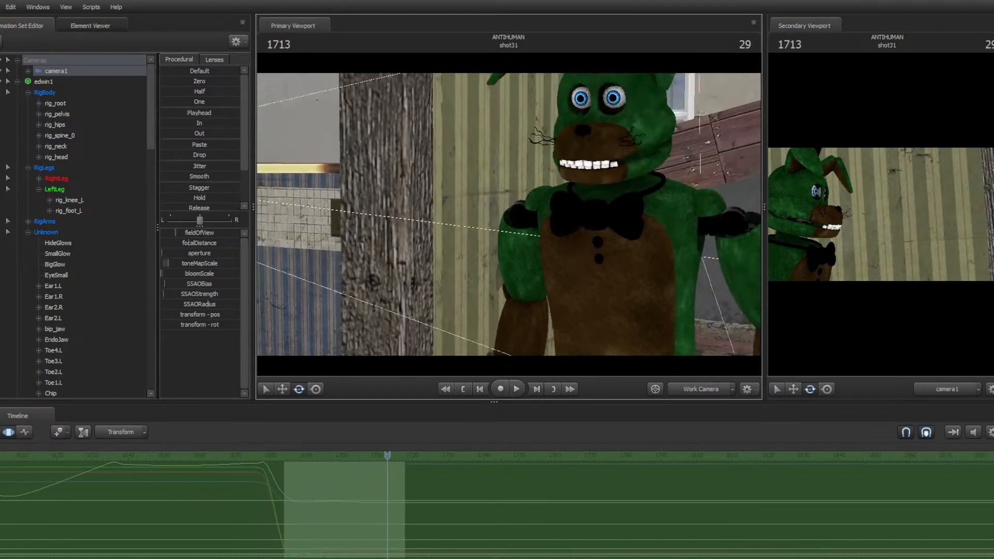
Select the bunny's Ear2.L control in the graph editor and key its rotation at shot31's first frame
key(a)
drag(509, 214, 524, 199)
ctrl+click(550, 159)
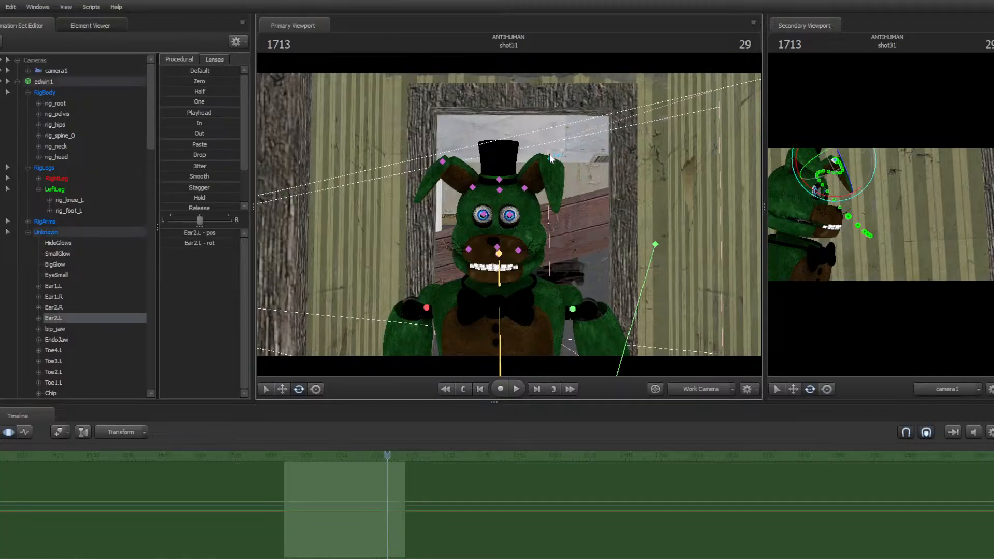
click(27, 431)
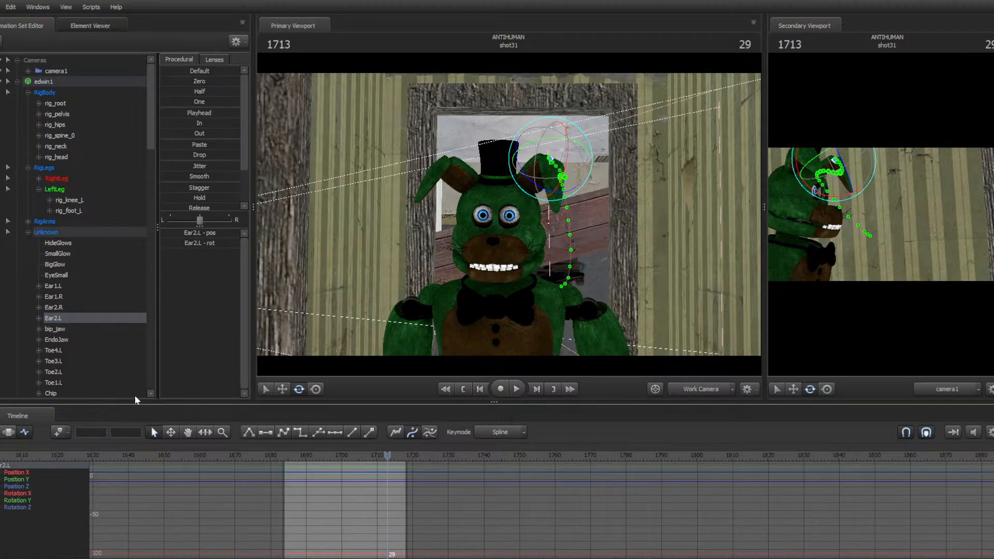
key(Up)
key(m)
mouse_move(426, 275)
mouse_down()
mouse_move(422, 290)
mouse_move(508, 219)
mouse_up()
key(w)
key(w)
drag(568, 182, 568, 200)
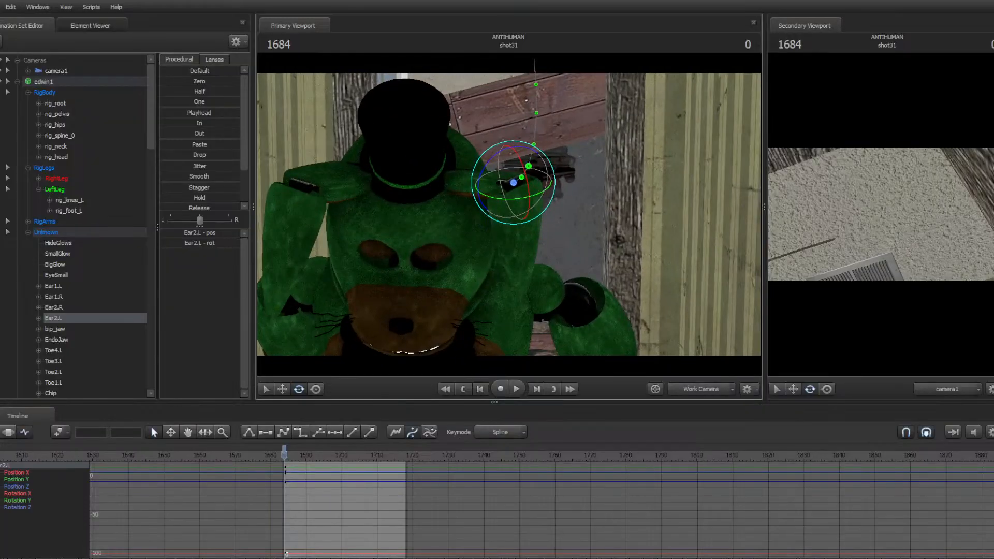
drag(500, 216, 502, 217)
Rotate Ear2.L upward over frames 1685 to 1688 to start the ear's swing
key(Right)
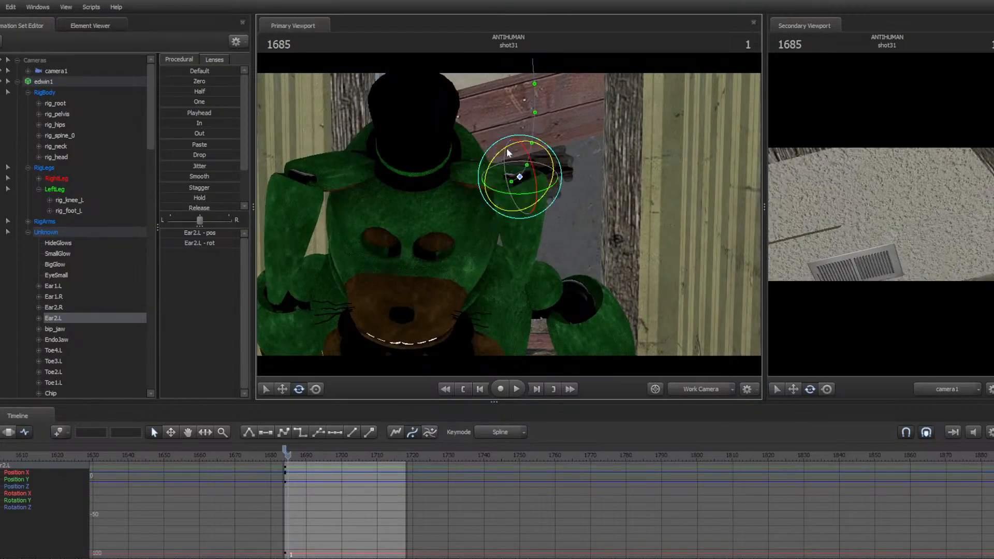
drag(503, 160, 537, 164)
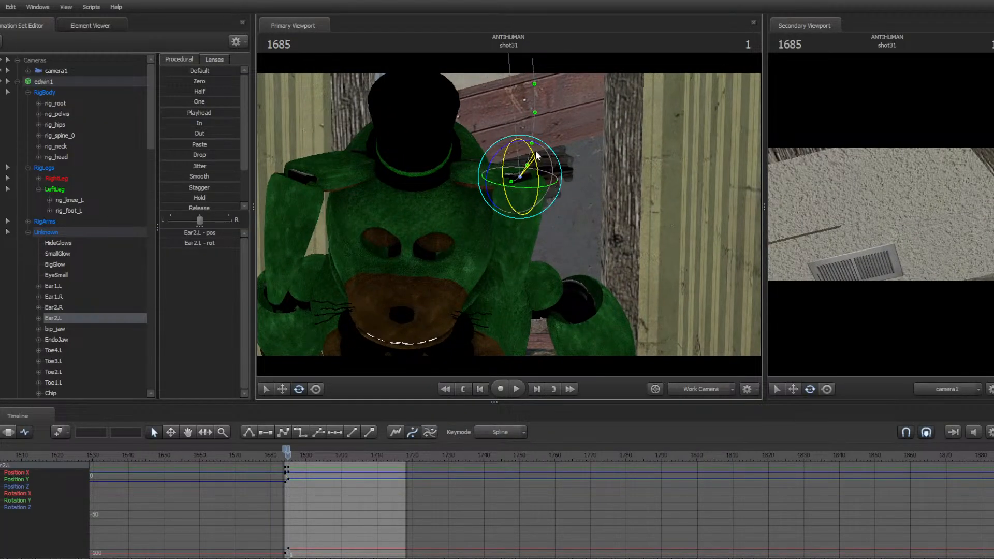
key(Right)
key(Right)
key(Right)
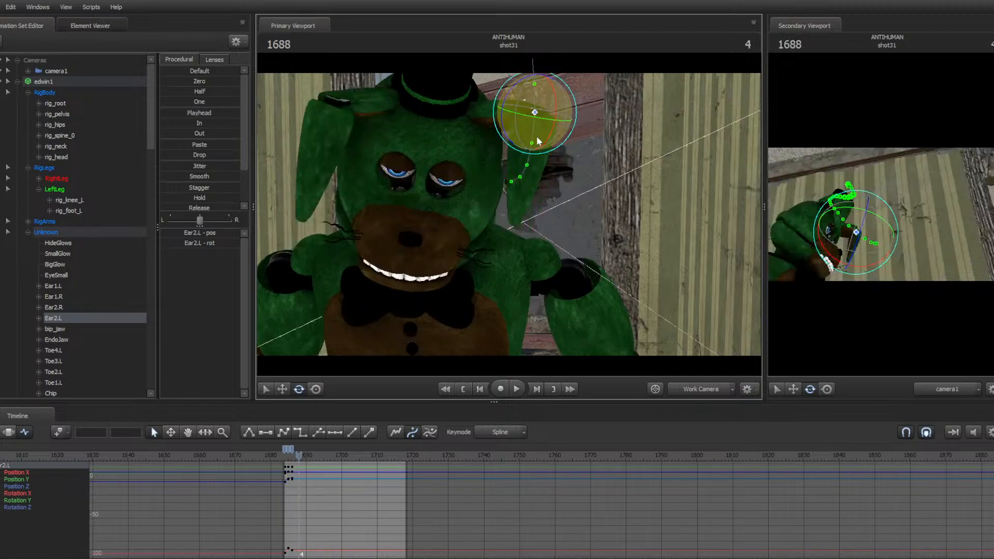
drag(536, 136, 506, 95)
key(Right)
key(Right)
key(Right)
key(Right)
key(Right)
key(Right)
key(Right)
key(Right)
key(Right)
key(Right)
key(Right)
key(Right)
key(Right)
key(Right)
key(Right)
Rotate Ear2.L back down around frame 1709, return to the shot start and save the session
key(Right)
key(Right)
key(Right)
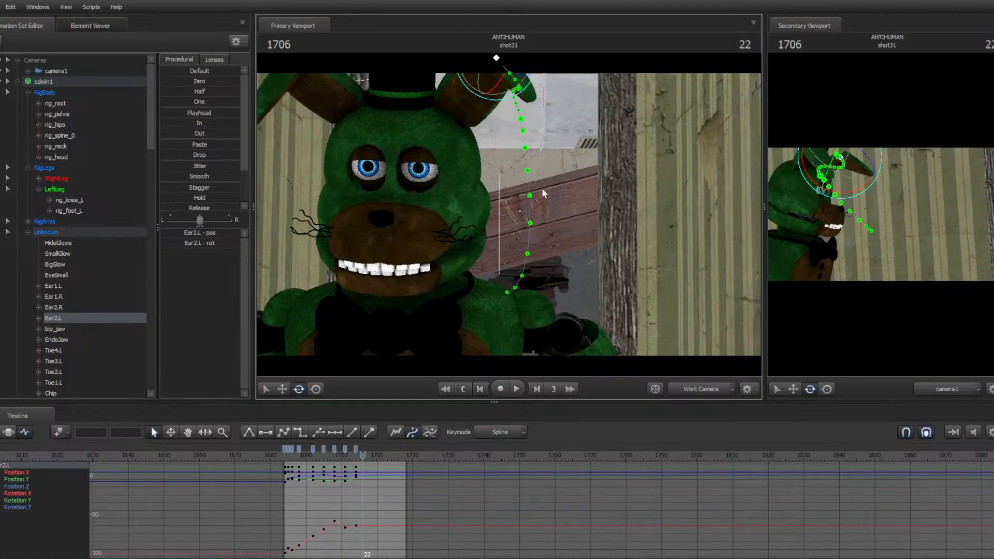
key(Right)
key(Right)
key(Right)
drag(533, 130, 509, 215)
key(Right)
key(Right)
key(Right)
key(Right)
key(Right)
key(Right)
key(Right)
key(Up)
key(s)
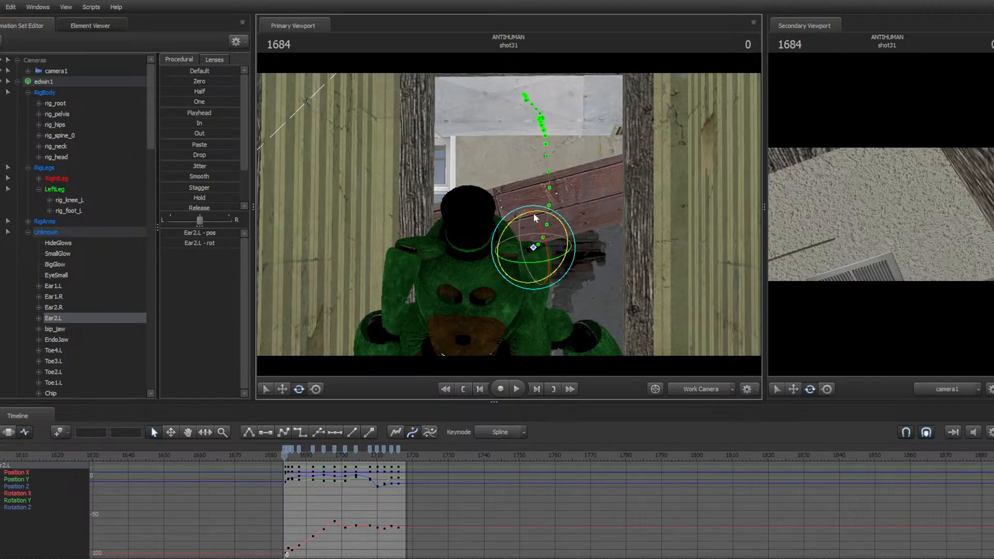
Play back shot31 to check the ear motion and undo the last ear edit
key(space)
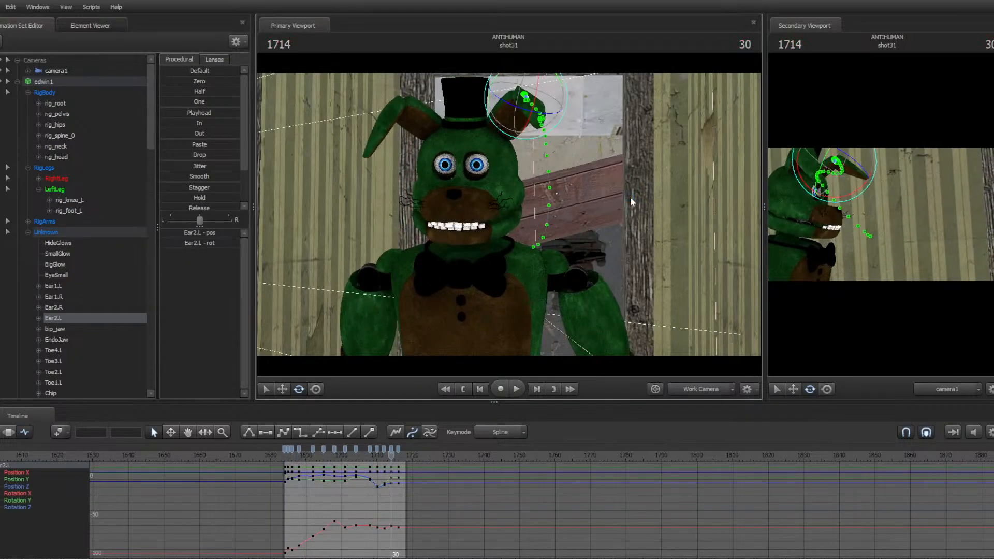
key(space)
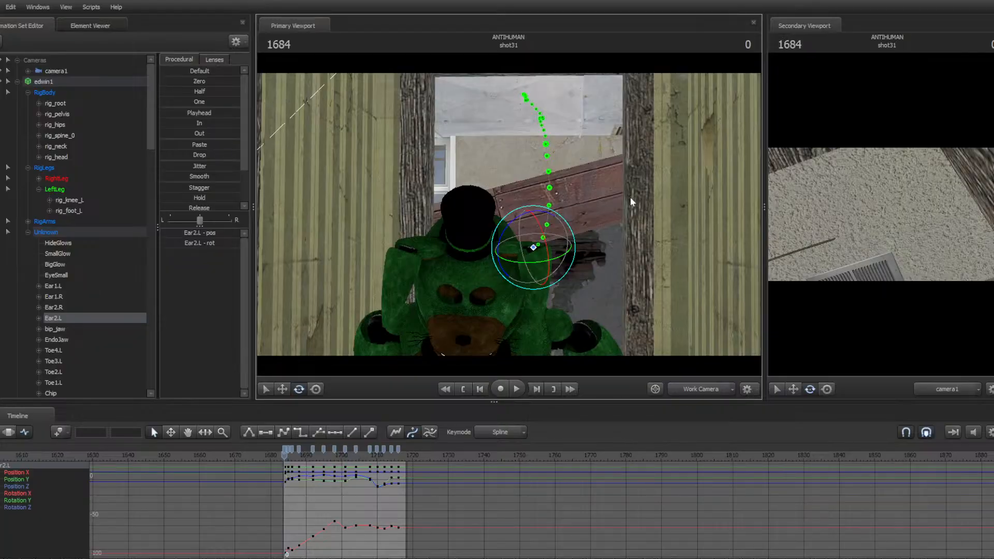
key(space)
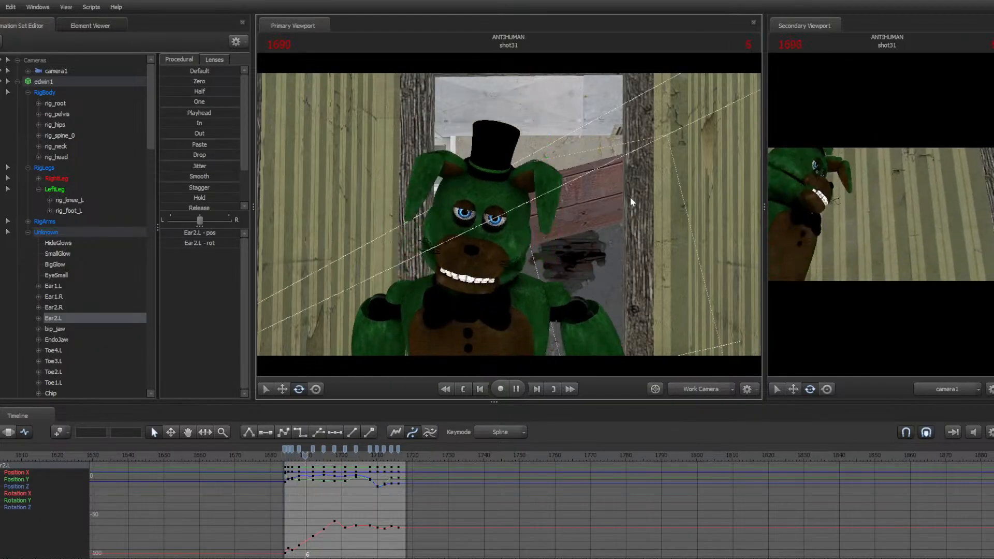
key(space)
key(ctrl+z)
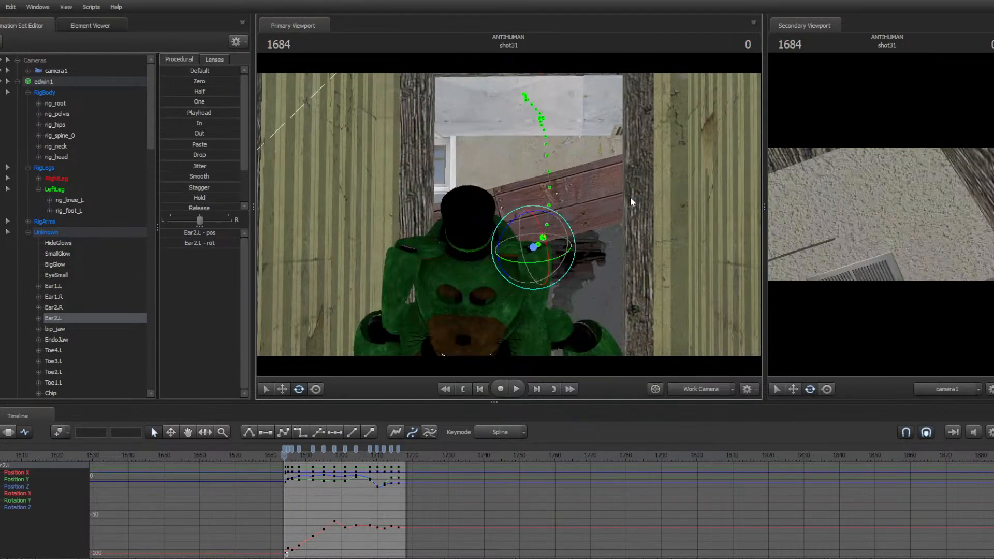
Select all four ear controls and apply the Smooth procedural preset to their animation
ctrl+click(501, 248)
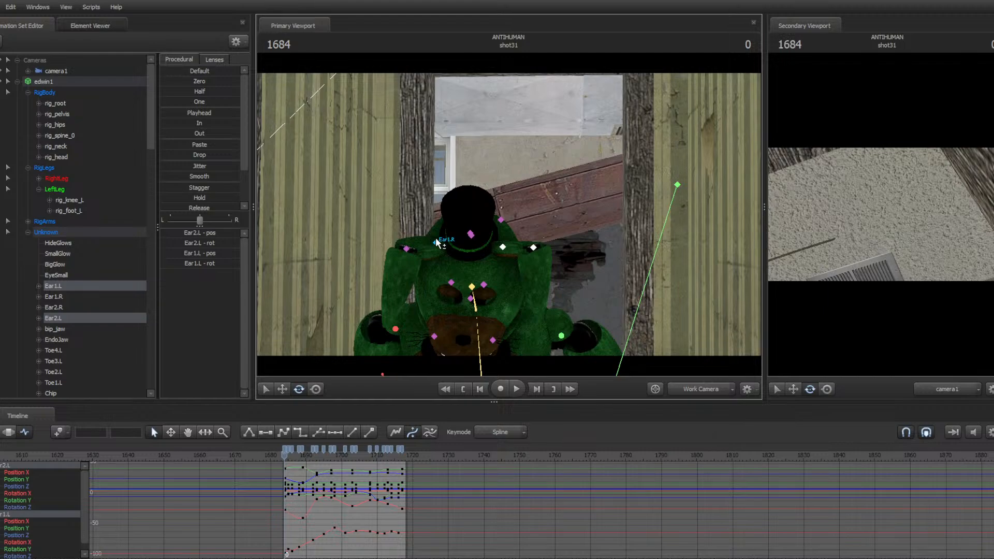
ctrl+click(435, 241)
ctrl+click(408, 249)
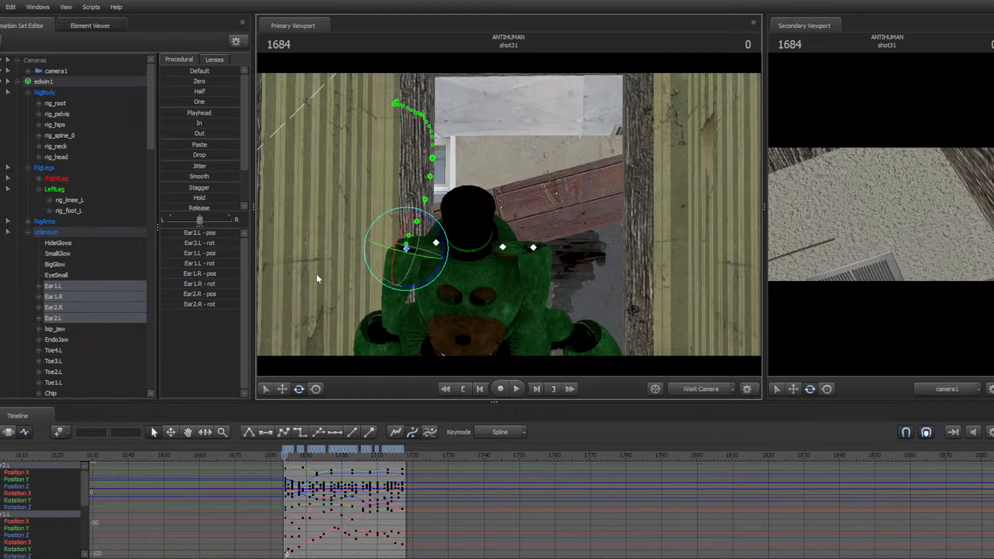
click(7, 432)
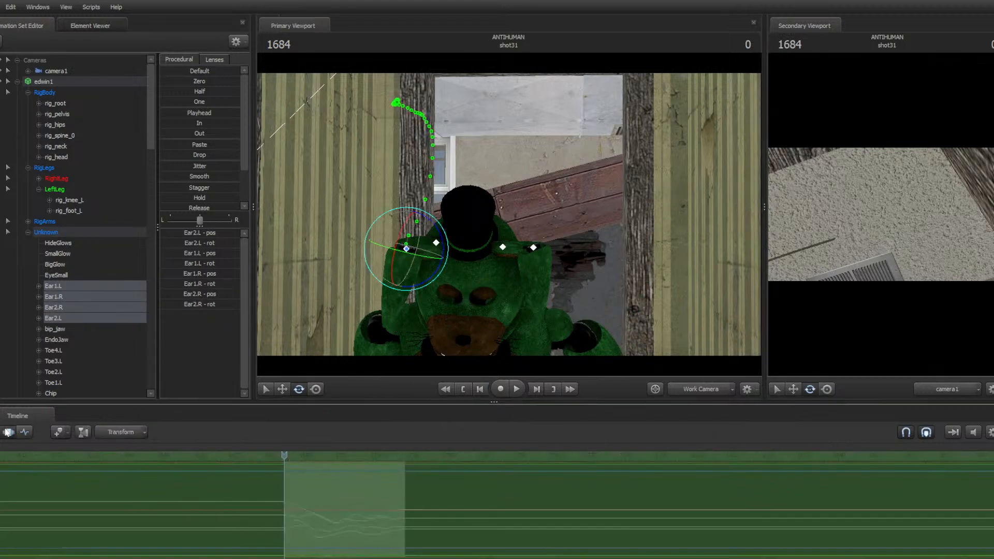
click(185, 176)
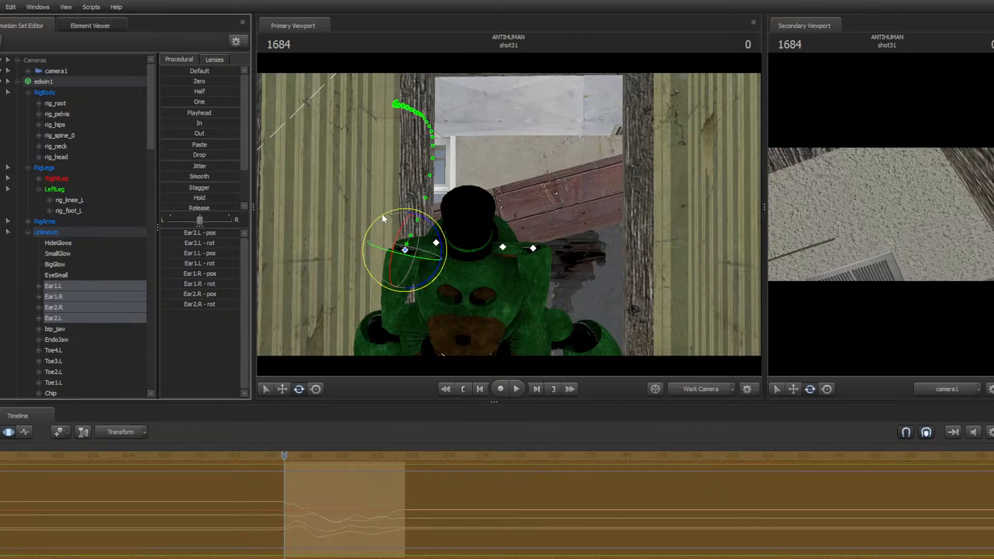
Replay shot31, then select the EyeSmall control and key its value at frame 1713
key(space)
key(space)
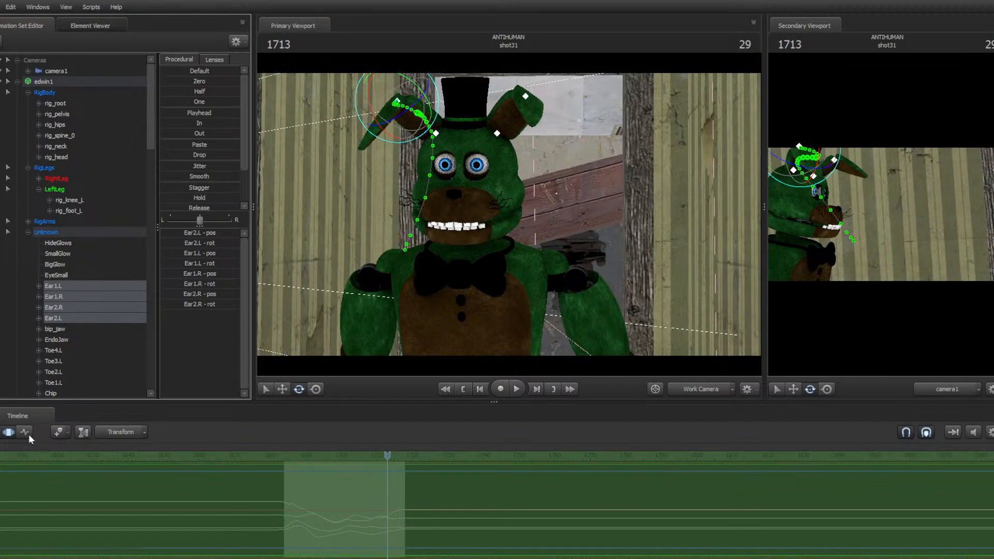
click(28, 434)
drag(592, 234, 578, 232)
key(w)
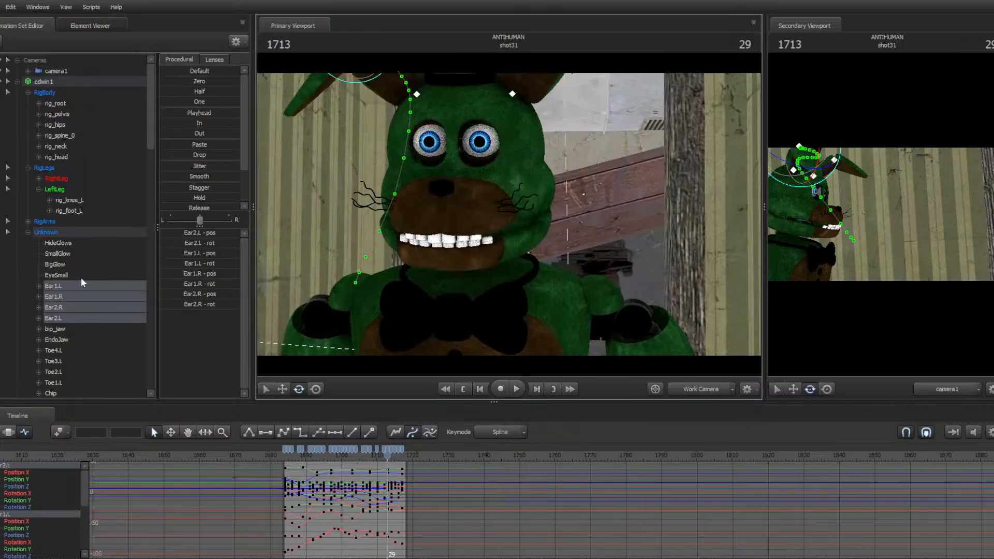
click(62, 276)
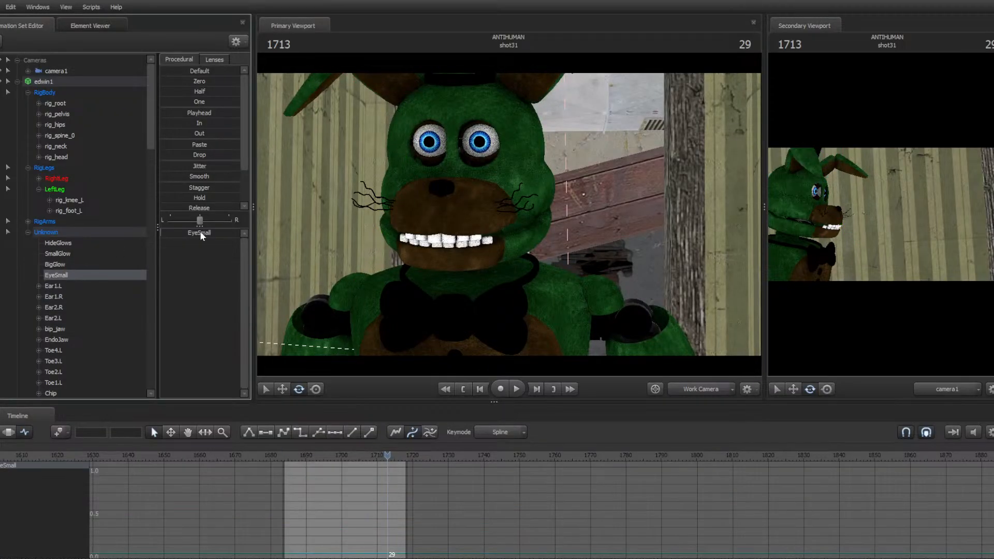
mouse_move(200, 231)
mouse_down()
mouse_move(239, 231)
mouse_move(186, 243)
mouse_up()
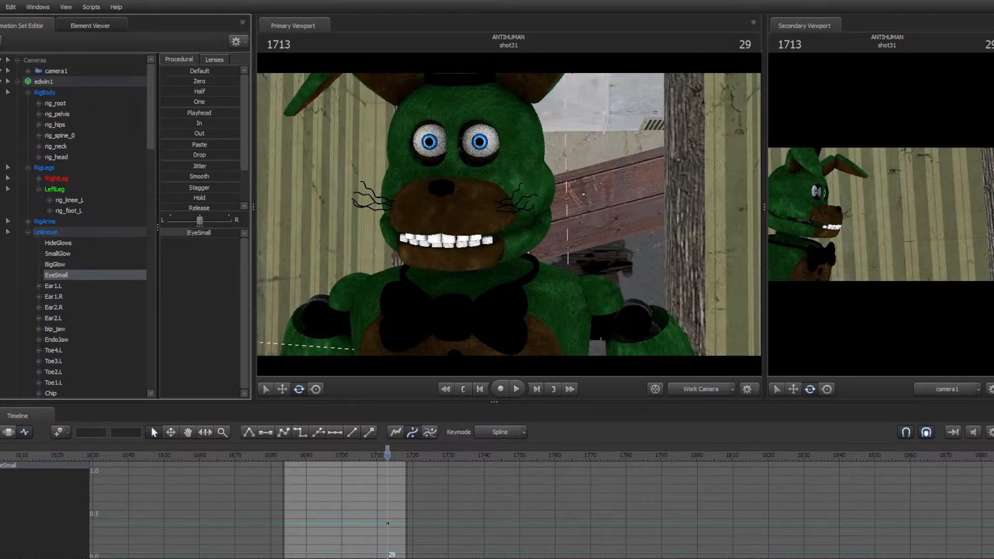
key(space)
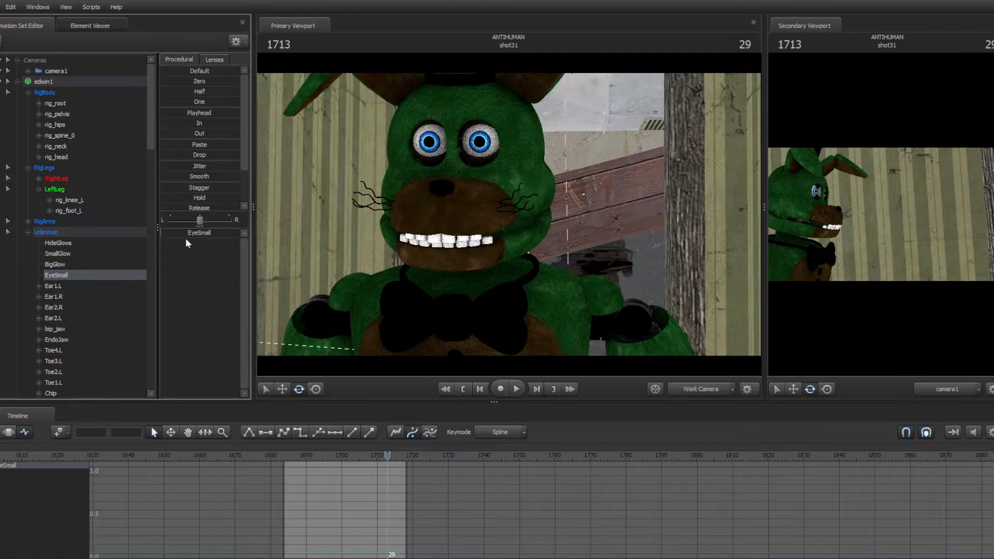
key(space)
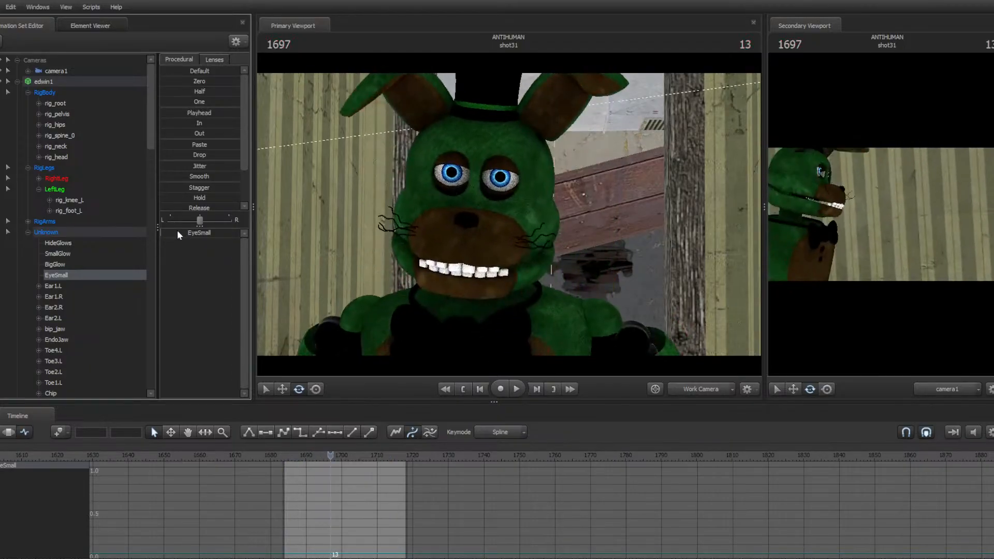
drag(181, 231, 238, 231)
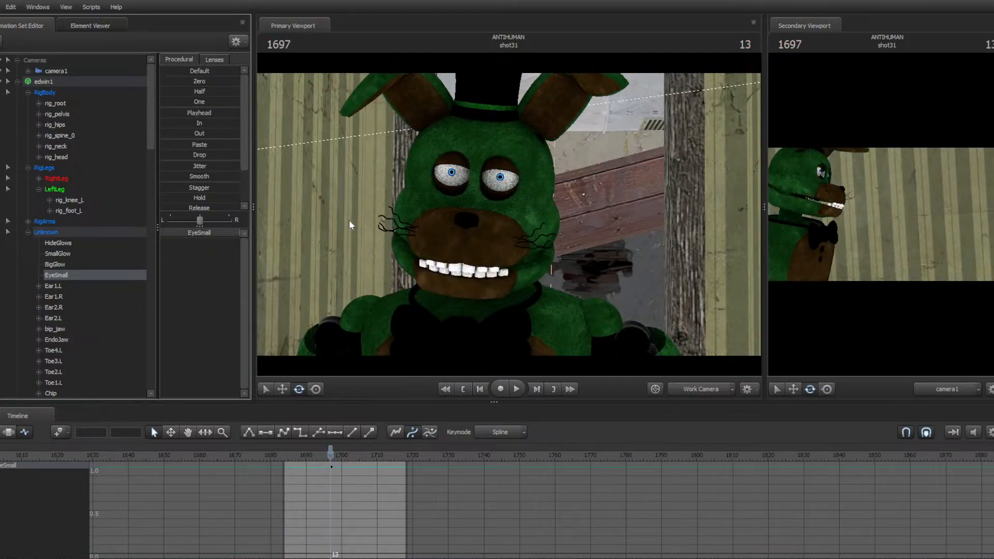
key(ctrl+z)
key(space)
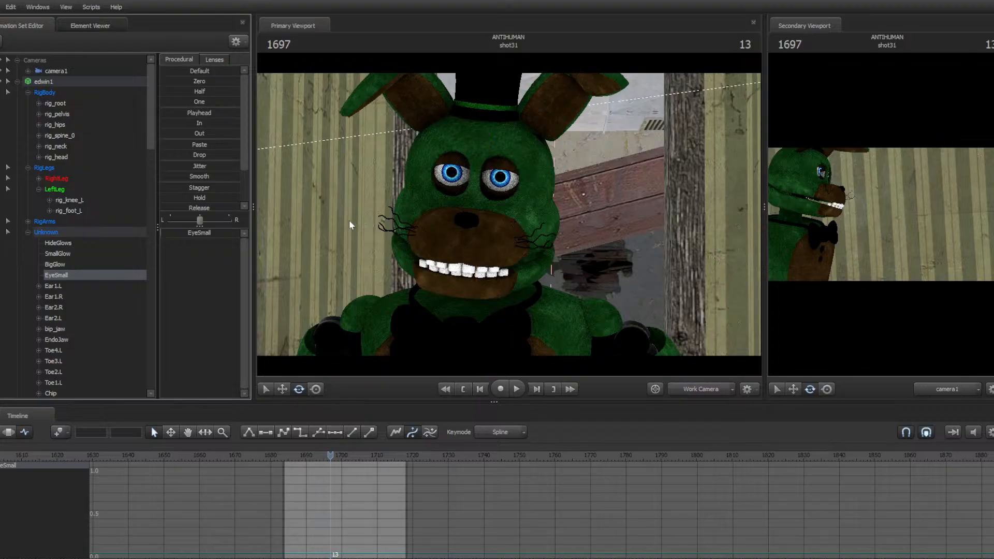
Play back and step frame by frame around frames 1696 to 1712 to review the eye animation
key(space)
key(space)
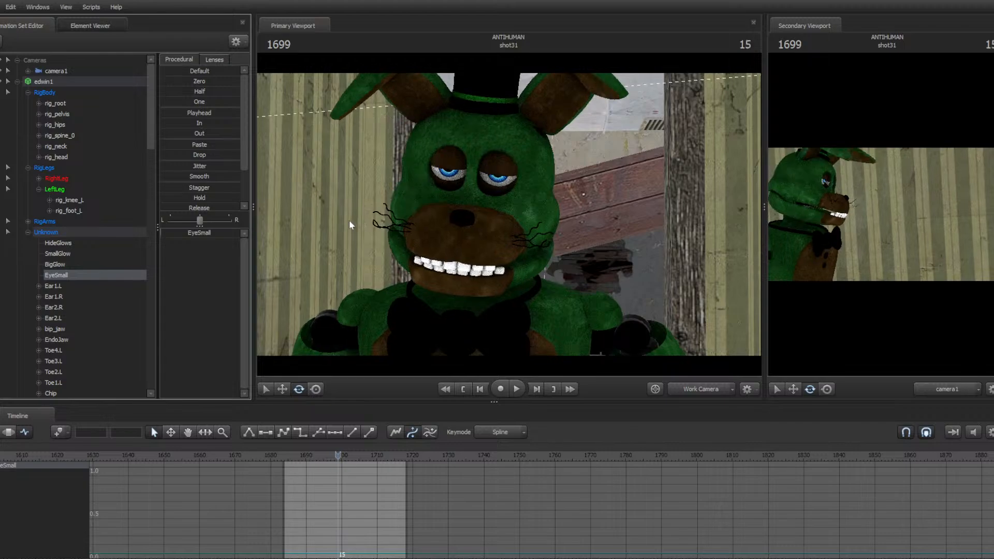
key(space)
key(space)
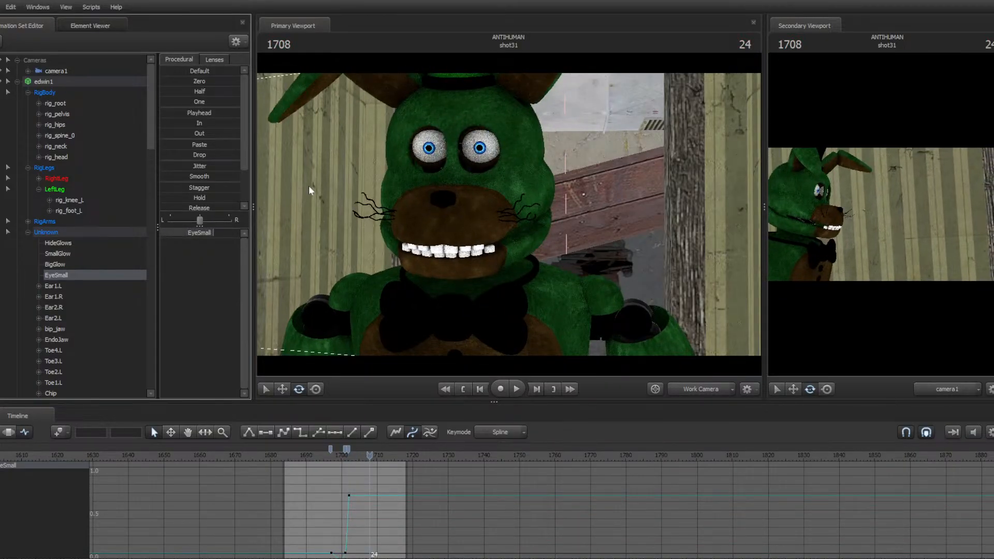
key(Left)
key(Left)
key(Left)
key(Left)
key(Left)
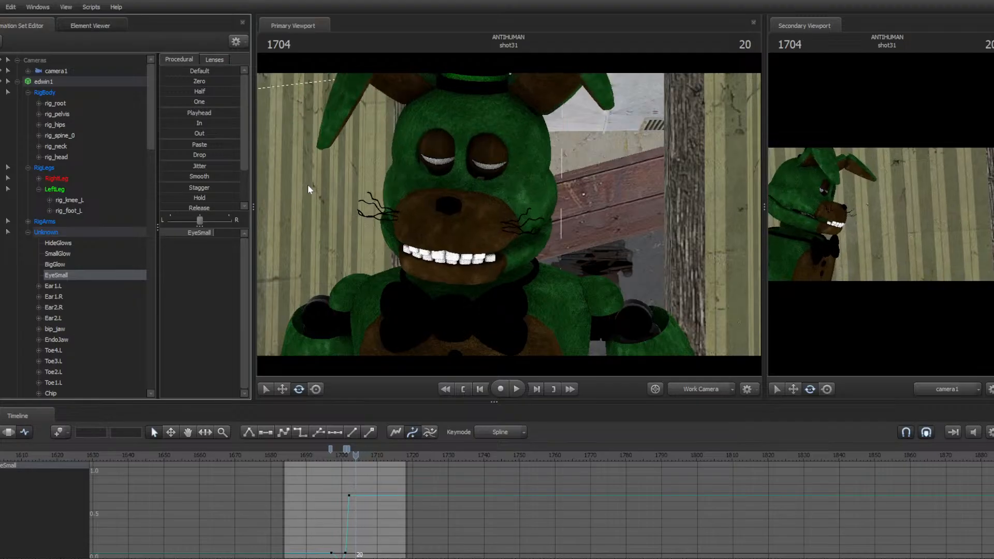
key(Left)
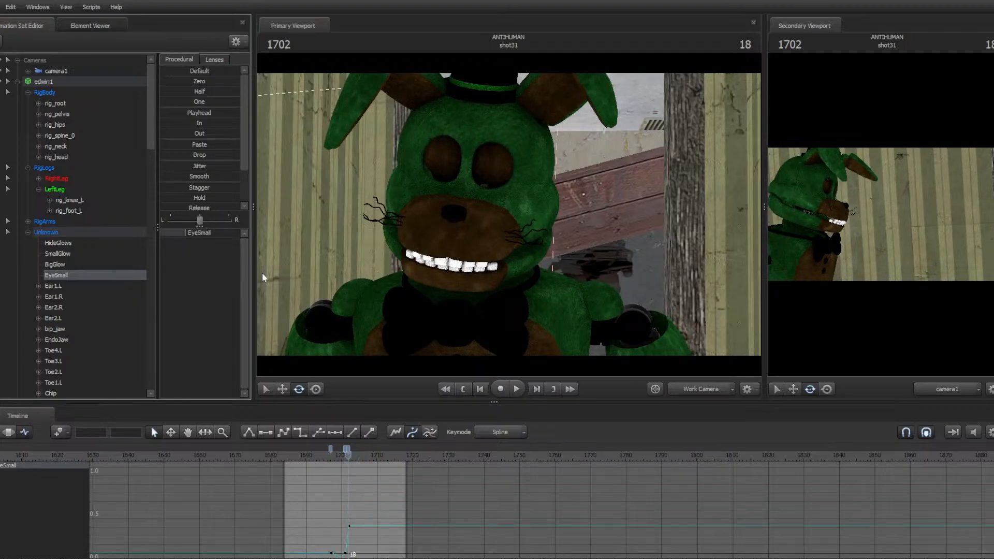
key(space)
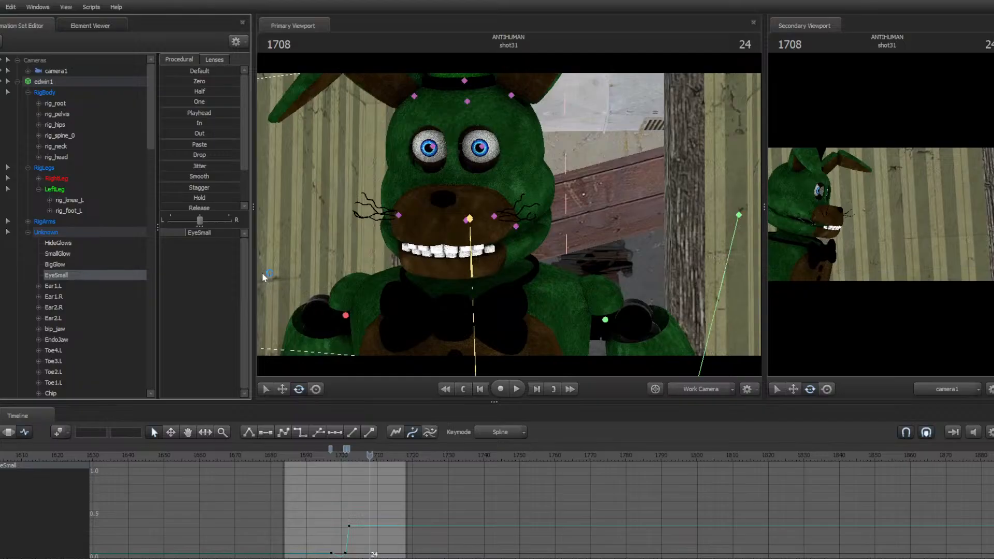
key(Right)
key(Left)
key(Left)
key(Left)
key(Left)
key(Left)
key(Left)
key(Left)
key(Left)
key(Left)
key(Left)
key(Left)
key(Left)
key(Left)
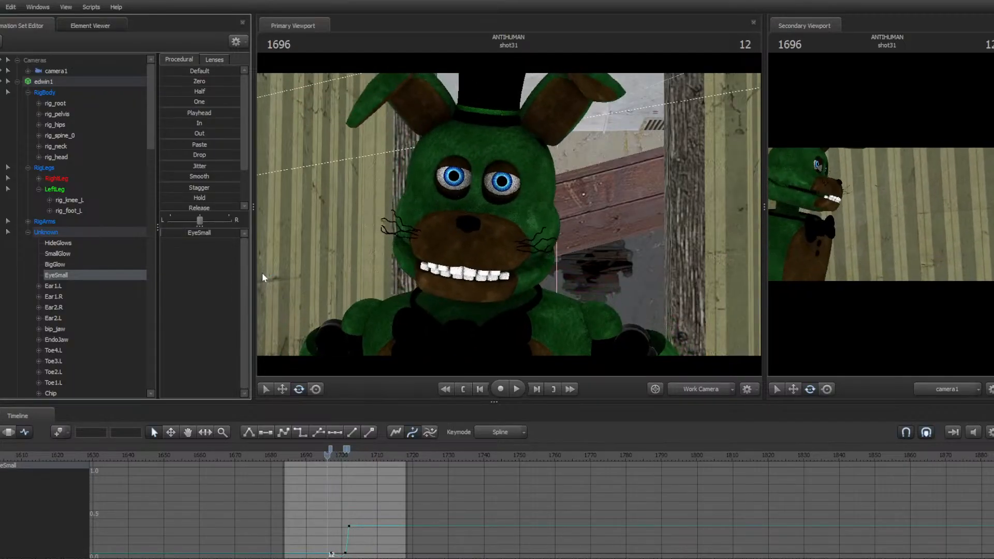
key(space)
key(space)
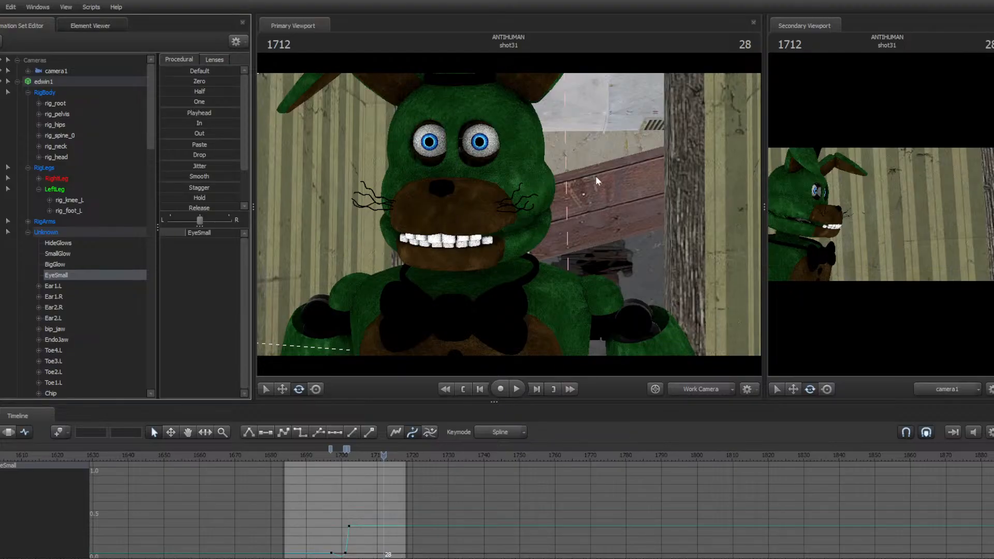
Fly the work camera in close to the bunny's eyes to examine them, then return to the shot start
drag(639, 184, 607, 145)
key(w)
key(w)
key(d)
key(d)
key(a)
key(s)
key(w)
key(w)
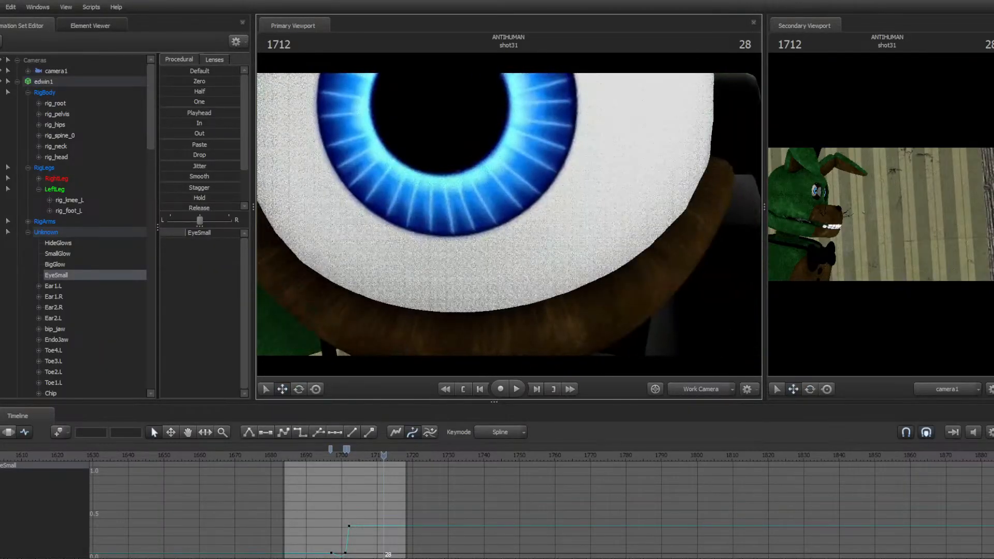
drag(480, 124, 479, 127)
key(s)
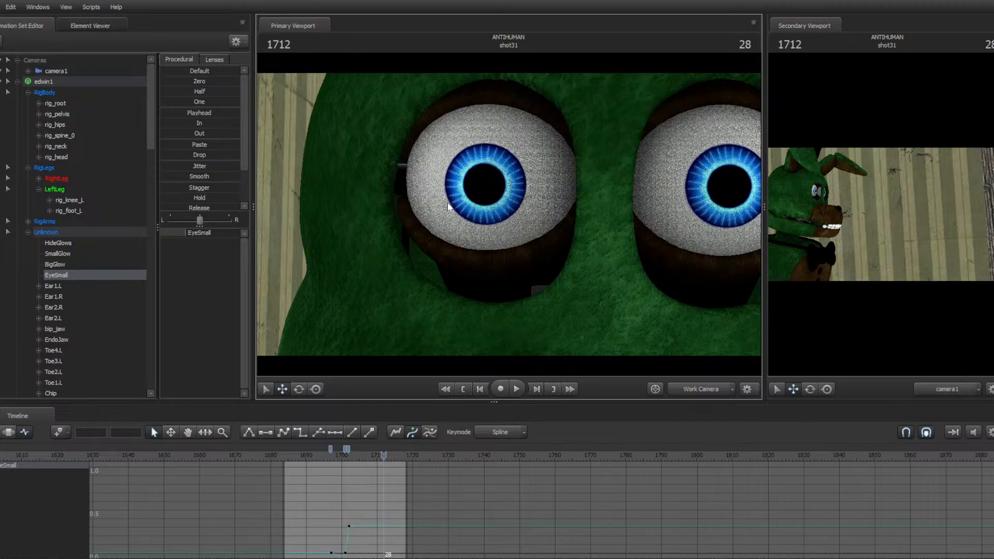
key(s)
drag(551, 182, 503, 234)
key(a)
key(Up)
key(s)
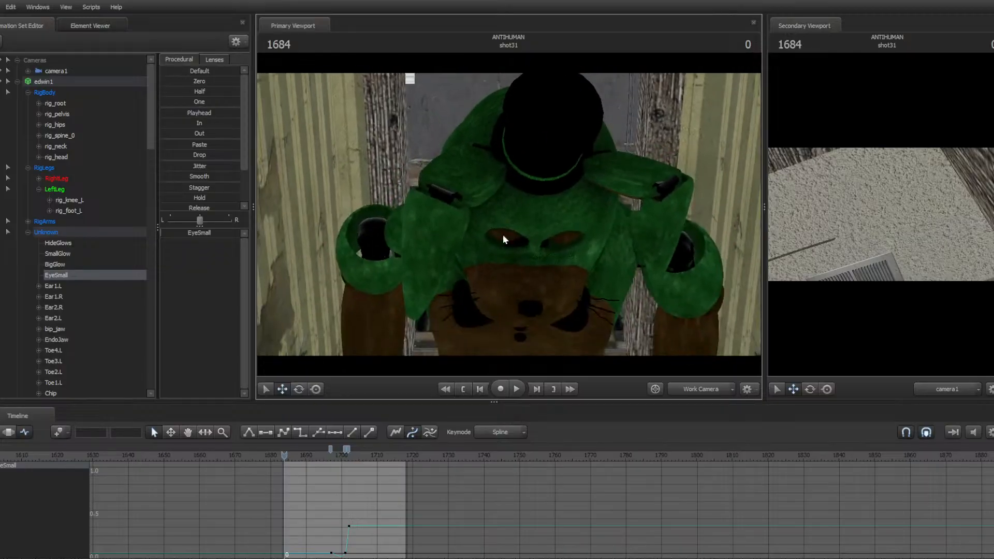
Select both whisker controls and rotate them slightly at frame 1687
ctrl+click(481, 296)
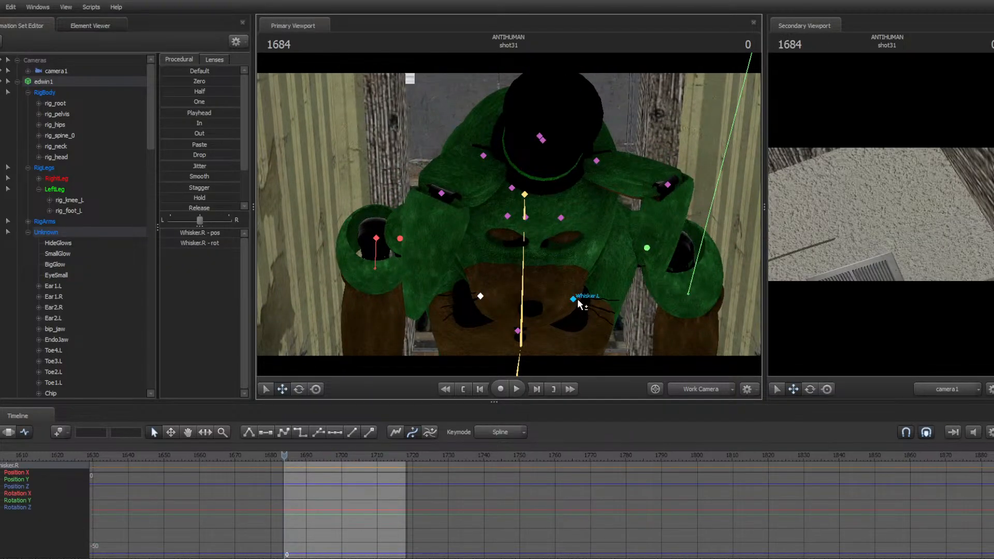
ctrl+click(573, 299)
mouse_move(580, 299)
mouse_down()
mouse_move(565, 298)
mouse_move(584, 299)
mouse_move(573, 301)
mouse_up()
key(ctrl+z)
key(ctrl+z)
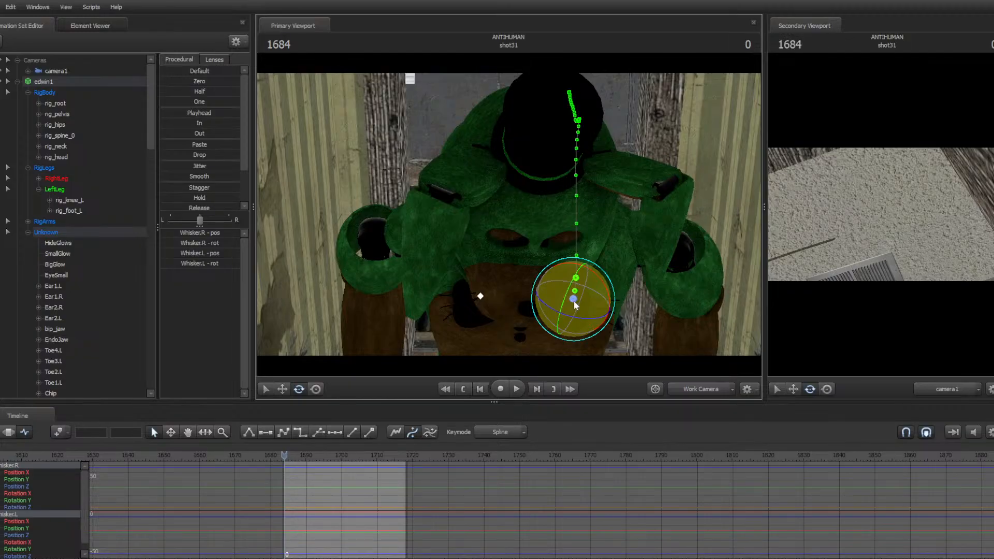
key(Right)
key(Right)
key(Right)
drag(592, 249, 598, 249)
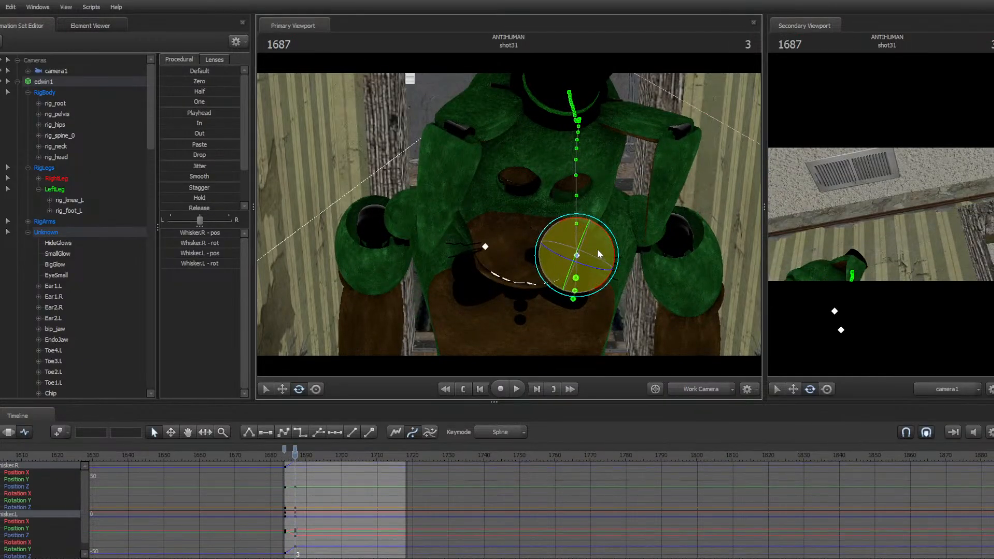
Step ahead and rotate the whiskers again at frame 1690 and around frame 1709
key(Right)
key(Right)
key(Right)
key(Right)
drag(579, 190, 587, 118)
key(Right)
key(Right)
key(Right)
key(Right)
key(Right)
key(Right)
key(Right)
key(Right)
key(Right)
key(space)
key(space)
Replay shot31 from the start to check the whisker motion
key(space)
key(space)
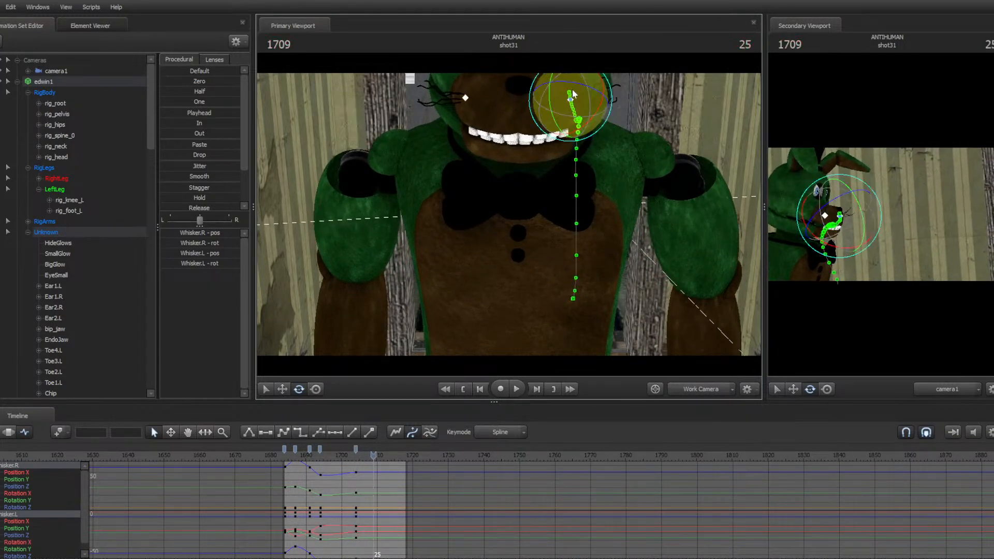
drag(575, 85, 572, 82)
key(space)
key(space)
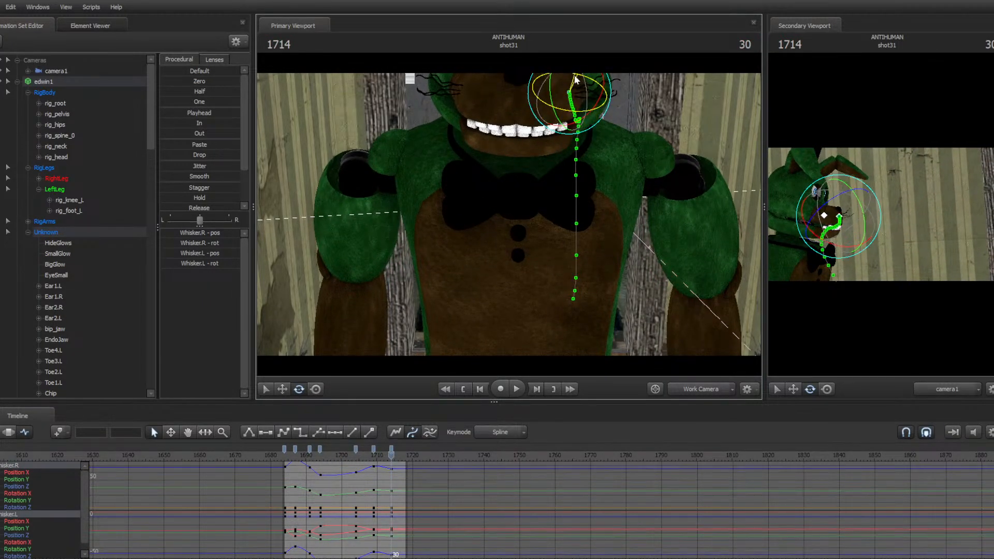
key(space)
key(Up)
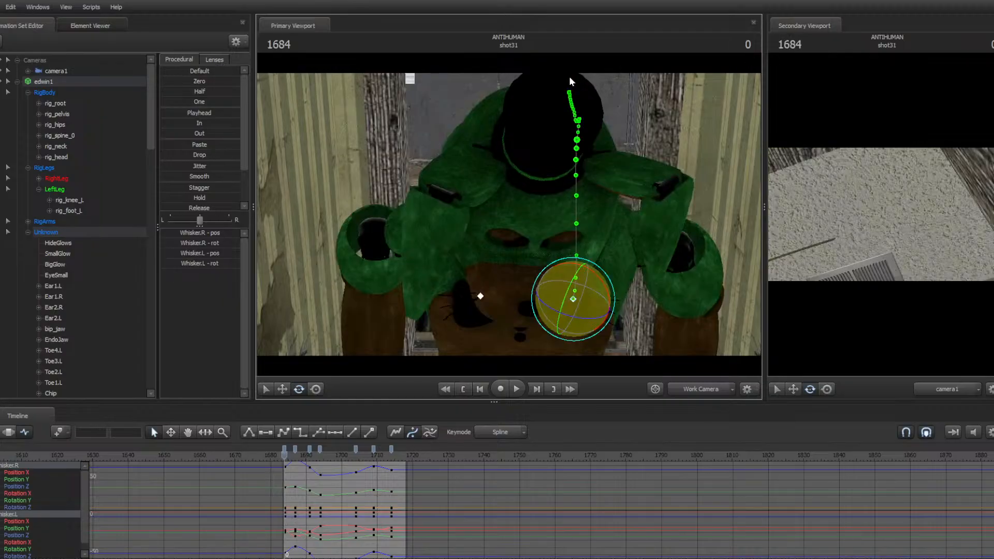
key(space)
key(space)
key(Up)
key(space)
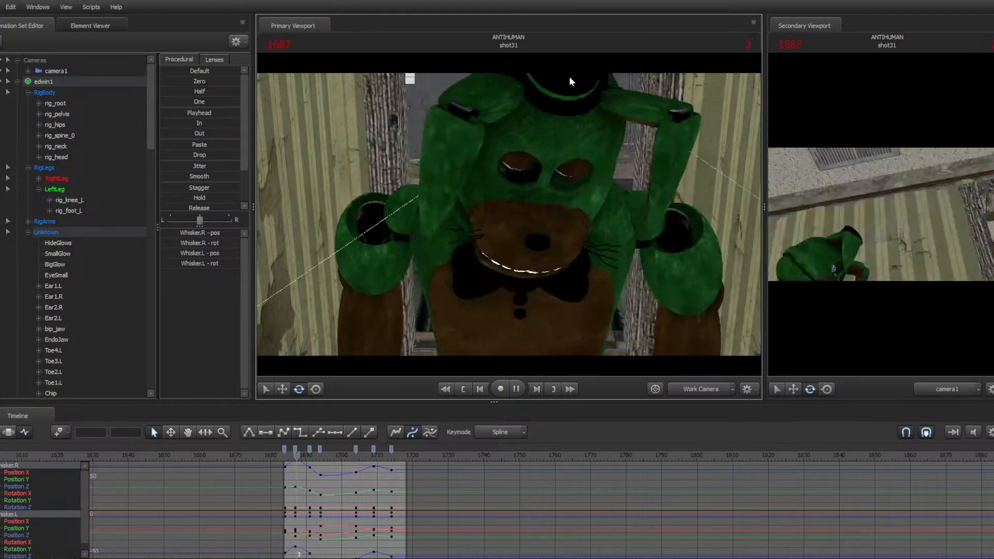
key(space)
key(Up)
key(space)
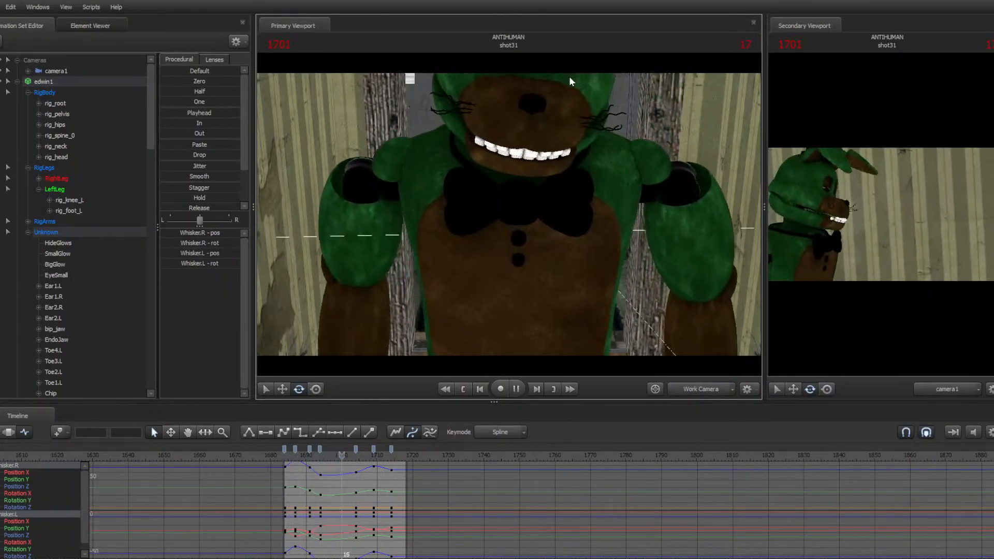
Pull the work camera back to view the whole bunny in the hallway and replay the shot
key(space)
key(Up)
key(ctrl)
drag(570, 77, 538, 119)
key(w)
key(s)
mouse_move(510, 222)
mouse_down()
mouse_move(515, 211)
mouse_move(504, 208)
mouse_up()
key(ctrl)
key(space)
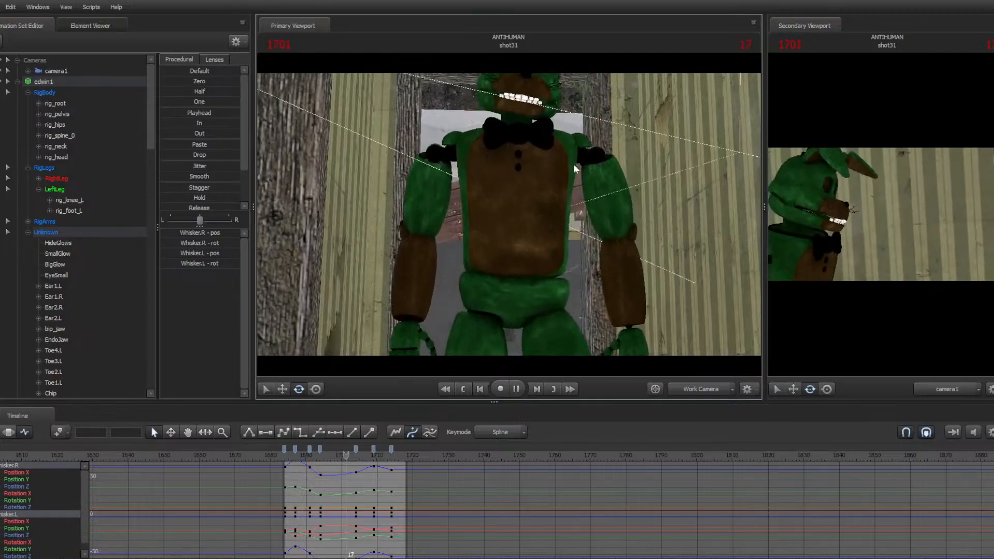
key(space)
drag(588, 173, 587, 150)
drag(533, 194, 533, 186)
key(ctrl)
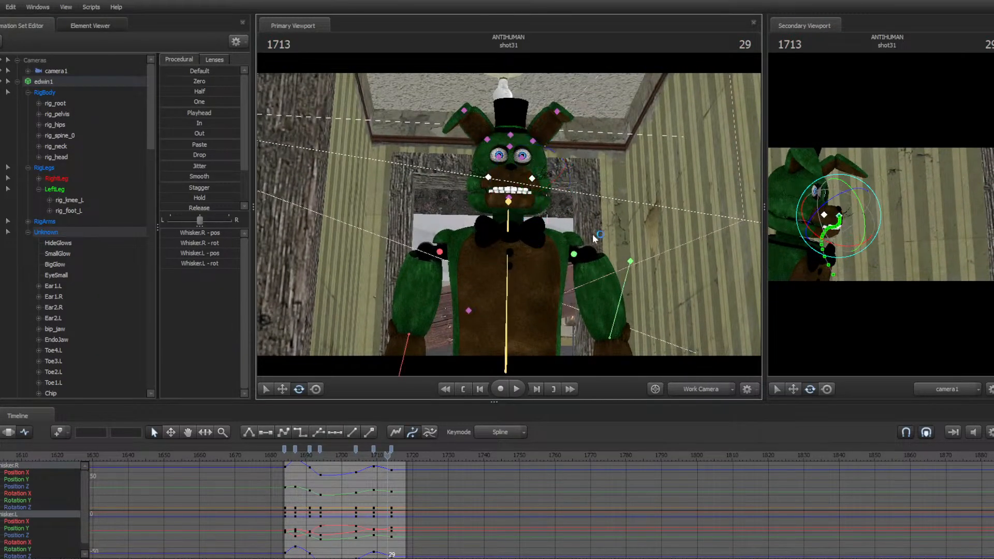
right_click(594, 235)
click(609, 265)
key(space)
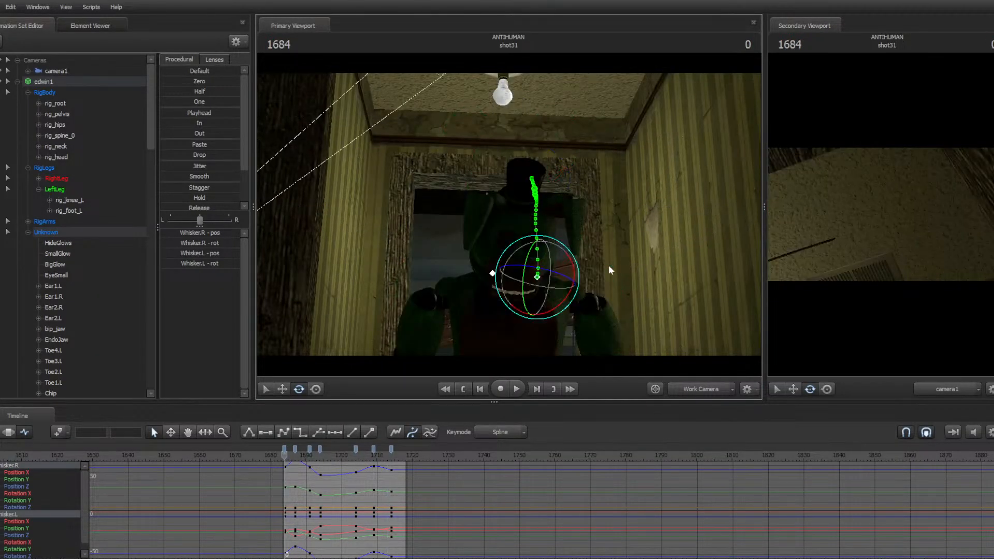
key(space)
key(ctrl)
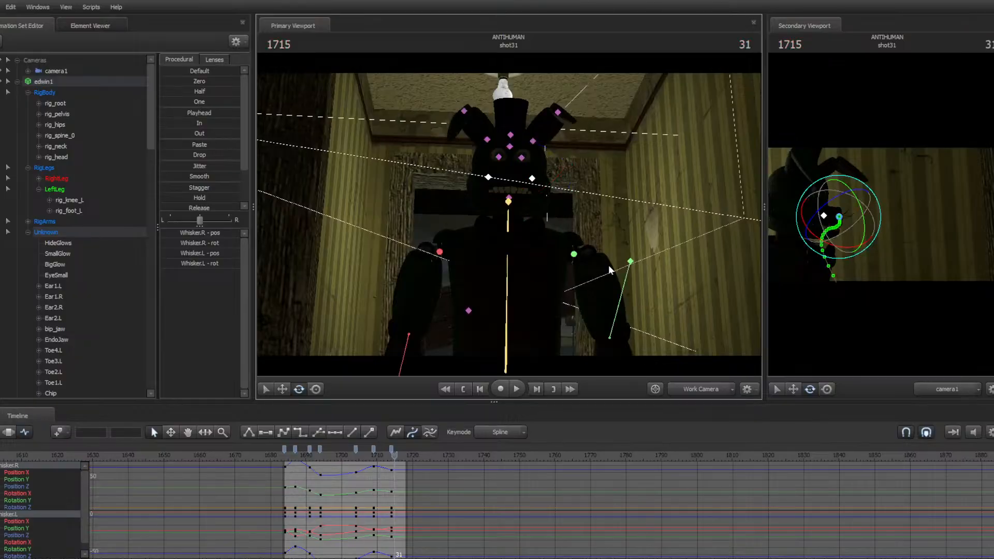
Collapse edwin1's controls, open the Lights group and look through light5
click(17, 81)
click(18, 157)
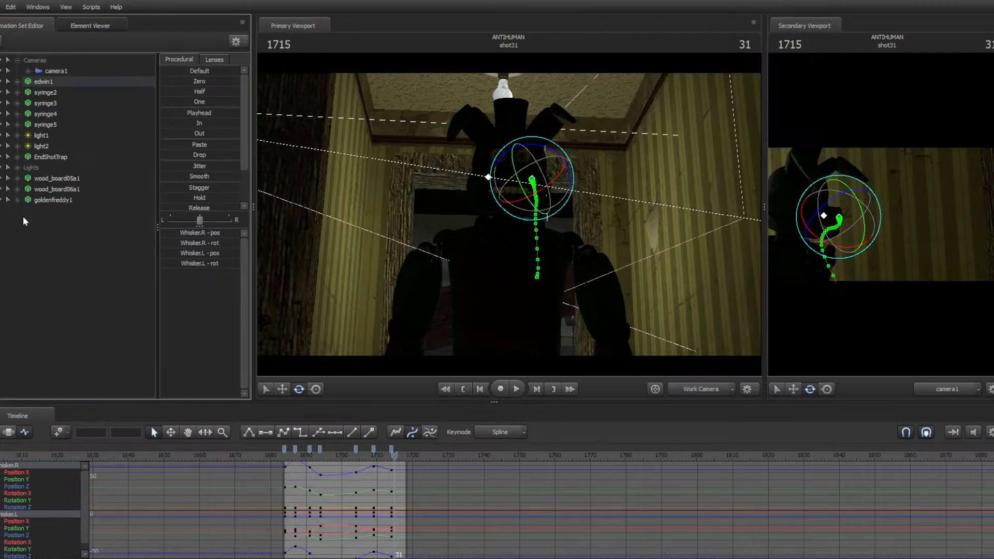
click(29, 225)
right_click(34, 236)
click(67, 251)
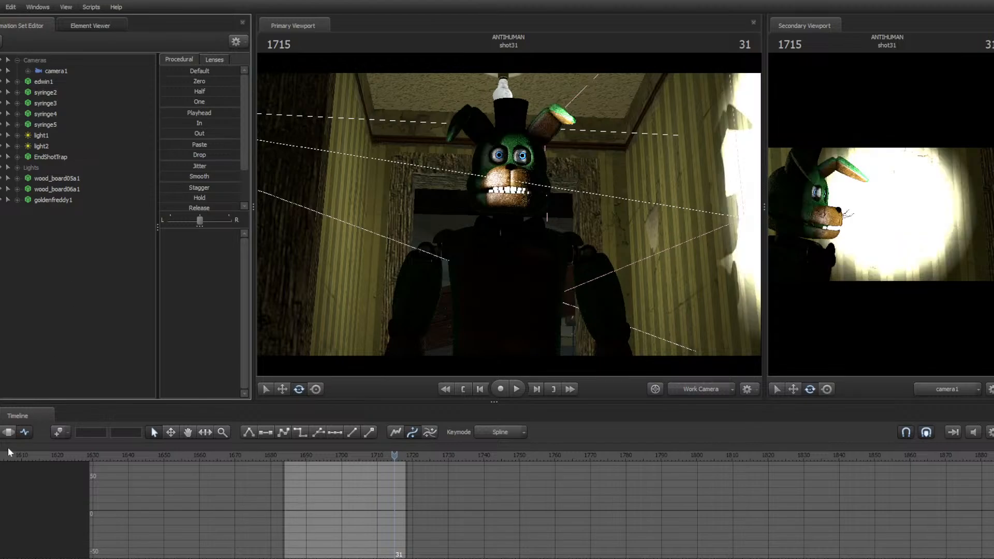
click(17, 168)
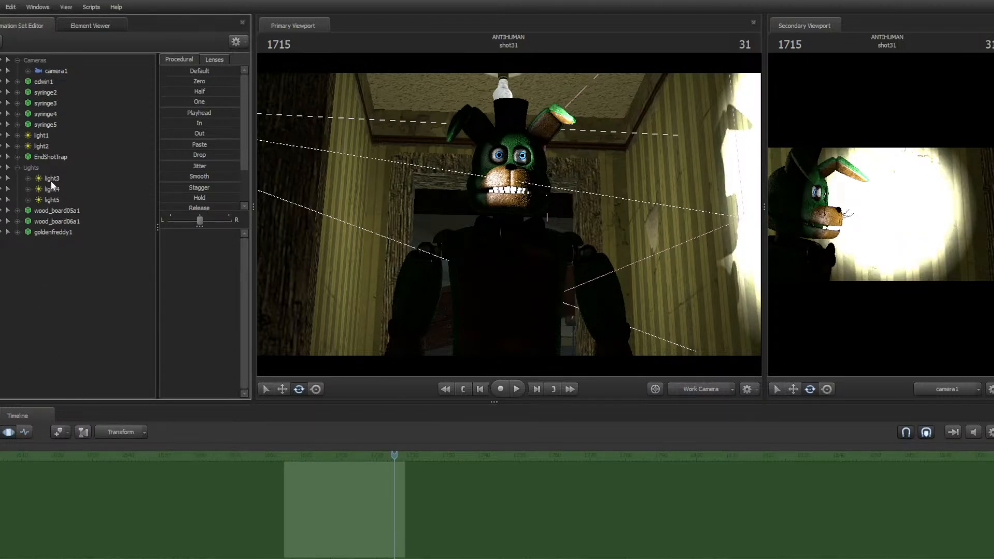
double_click(54, 199)
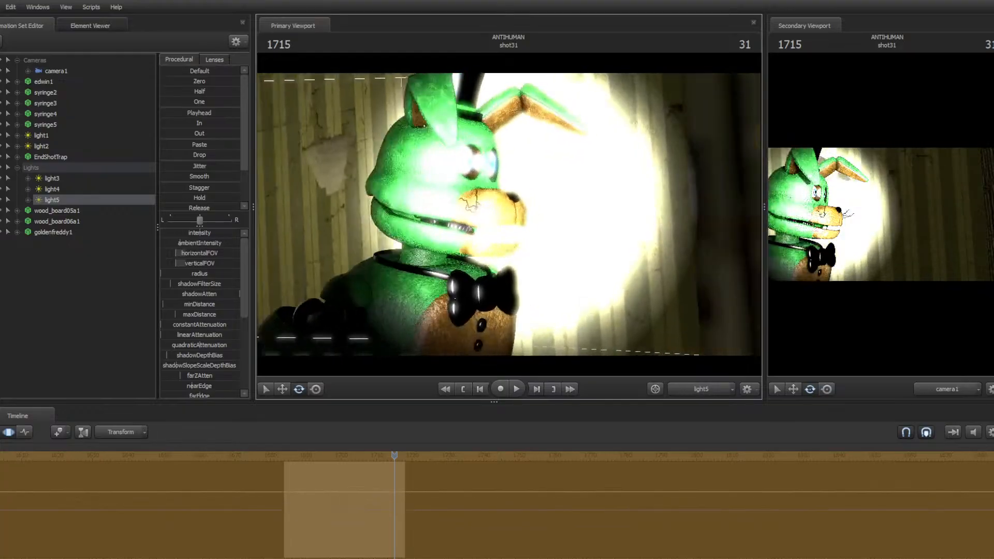
Move light5 back down the hallway while looking through it, and lower its intensity
mouse_move(508, 215)
mouse_down()
mouse_move(549, 214)
mouse_move(445, 217)
mouse_move(425, 207)
mouse_move(513, 210)
mouse_move(499, 227)
mouse_move(516, 213)
mouse_up()
key(w)
key(s)
key(s)
key(s)
key(s)
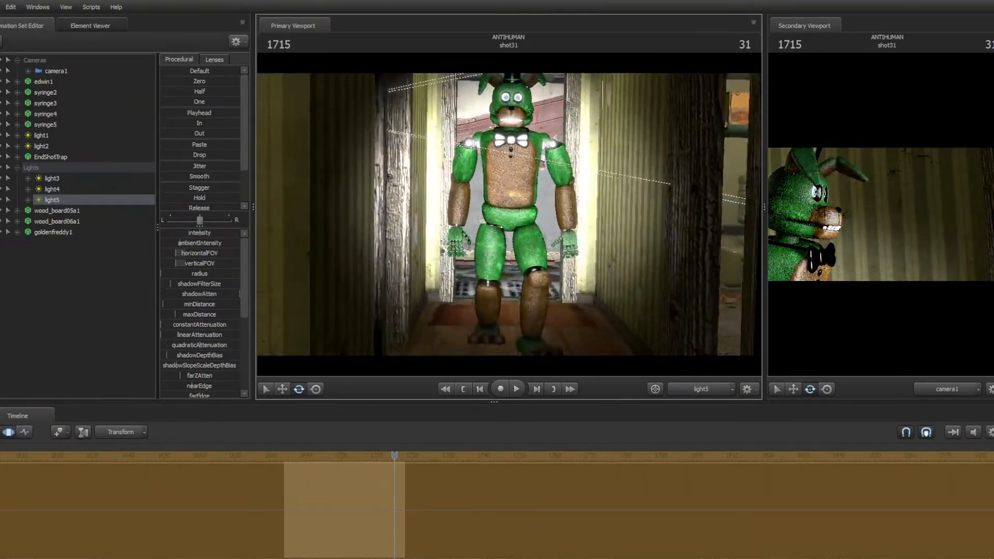
key(s)
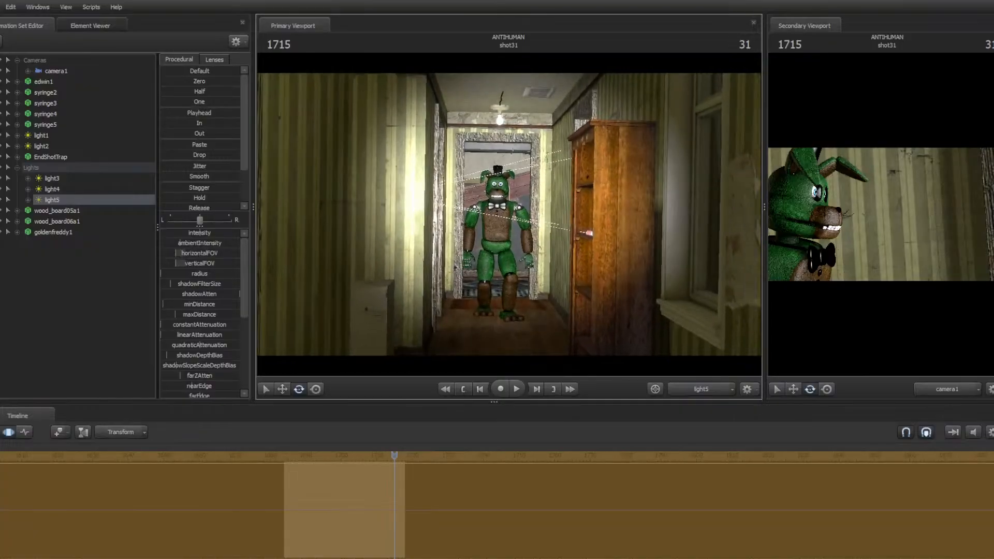
key(w)
key(z)
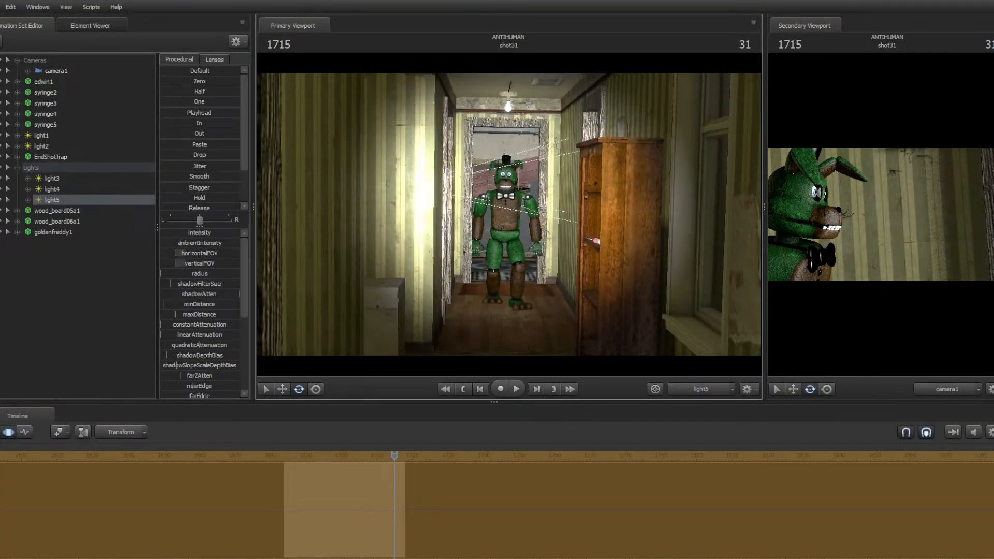
drag(217, 235, 186, 235)
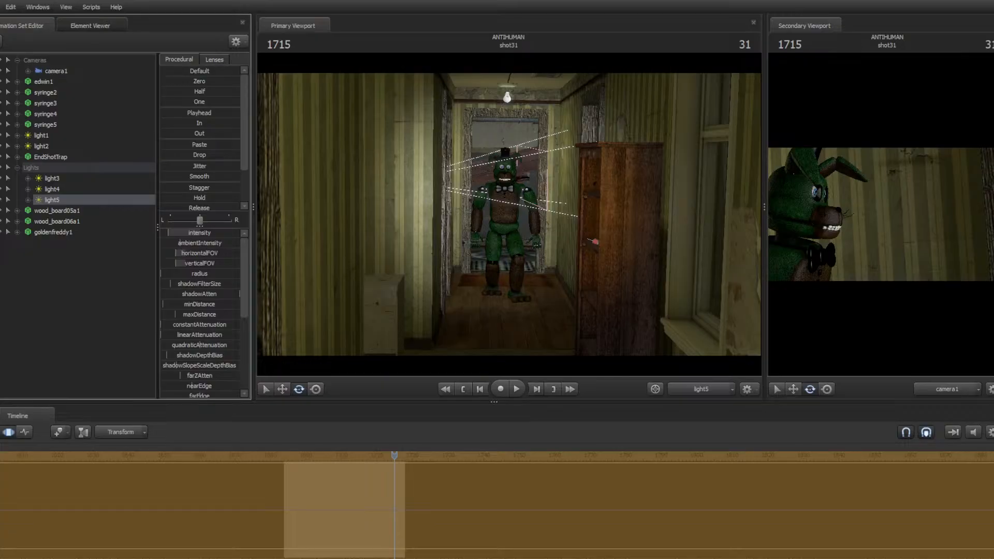
scroll(207, 263, down, 3)
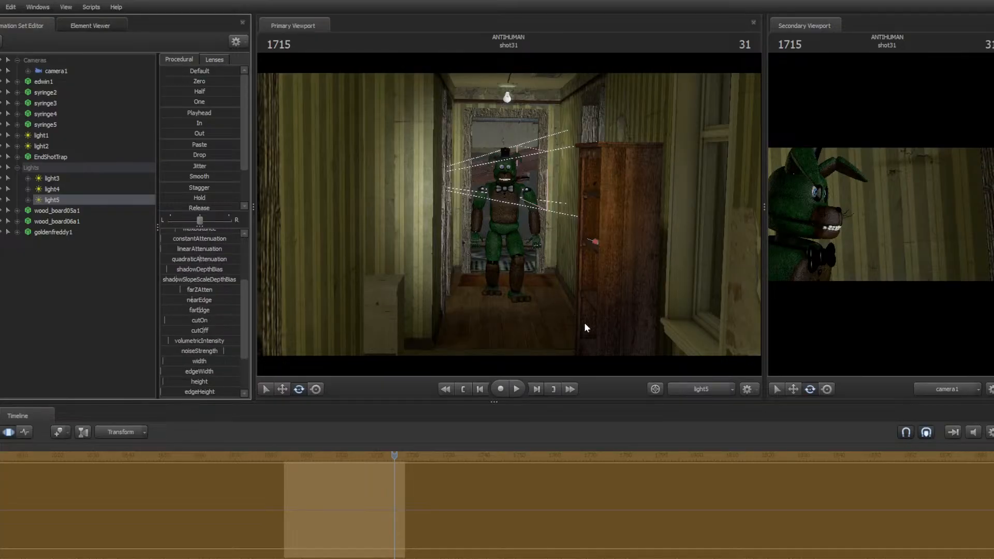
Switch the viewport to the work camera and bring it close to the green bunny's face
click(699, 392)
key(w)
drag(632, 300, 655, 293)
mouse_move(528, 230)
mouse_down()
mouse_move(512, 220)
mouse_move(511, 236)
mouse_up()
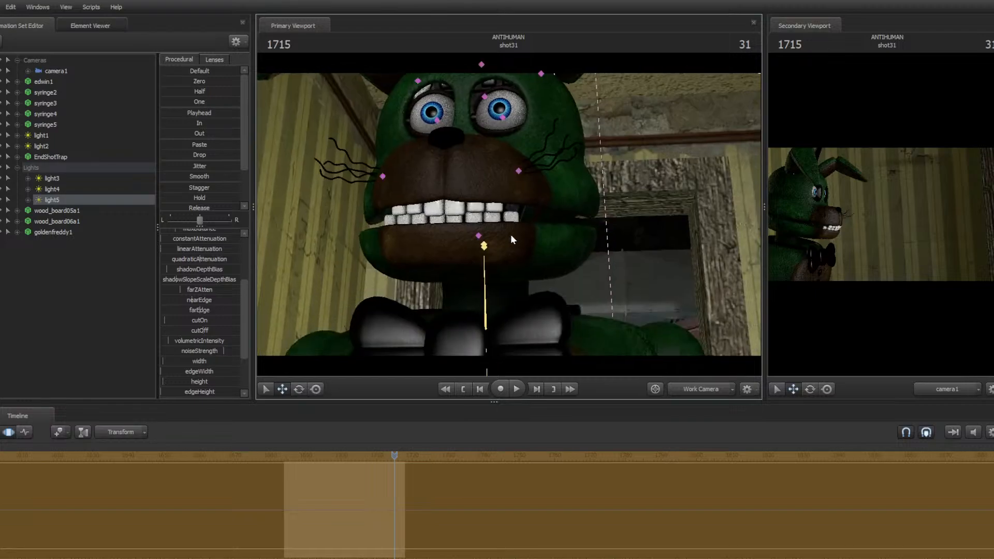
ctrl+click(511, 236)
Open File Explorer, search Downloads for "oc por" and open OC_Model_Pack_port_for_Rudan000000.png
key(super)
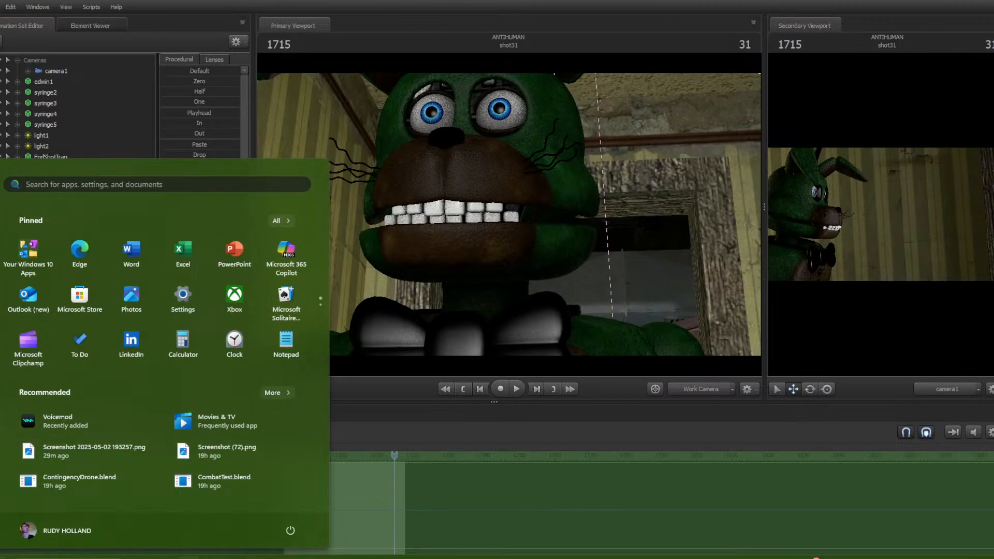
key(super)
key(super+e)
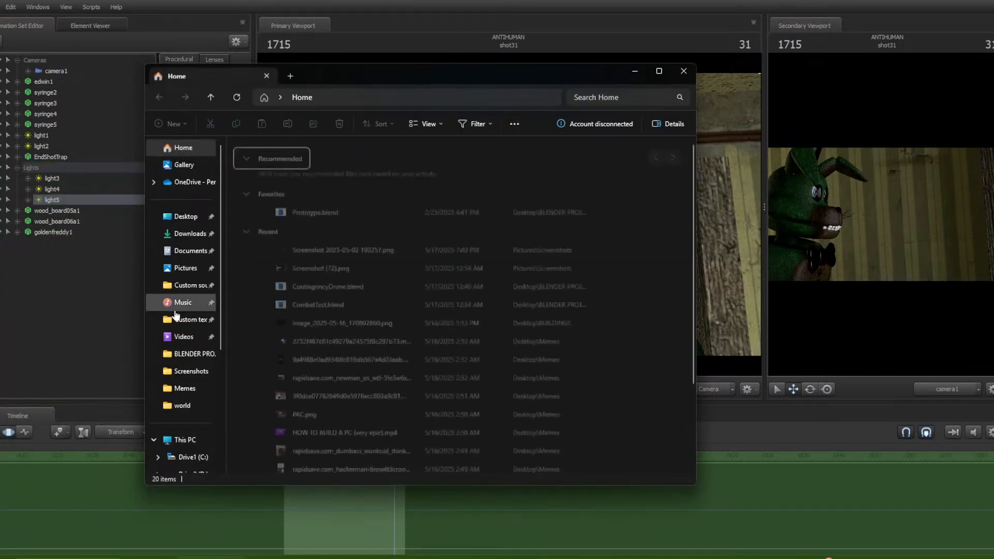
click(187, 235)
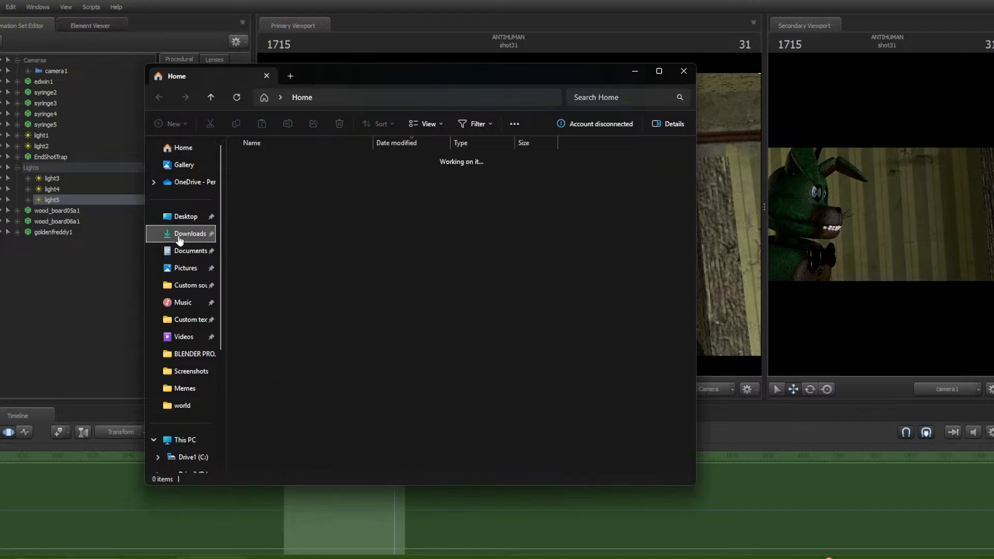
drag(401, 69, 422, 364)
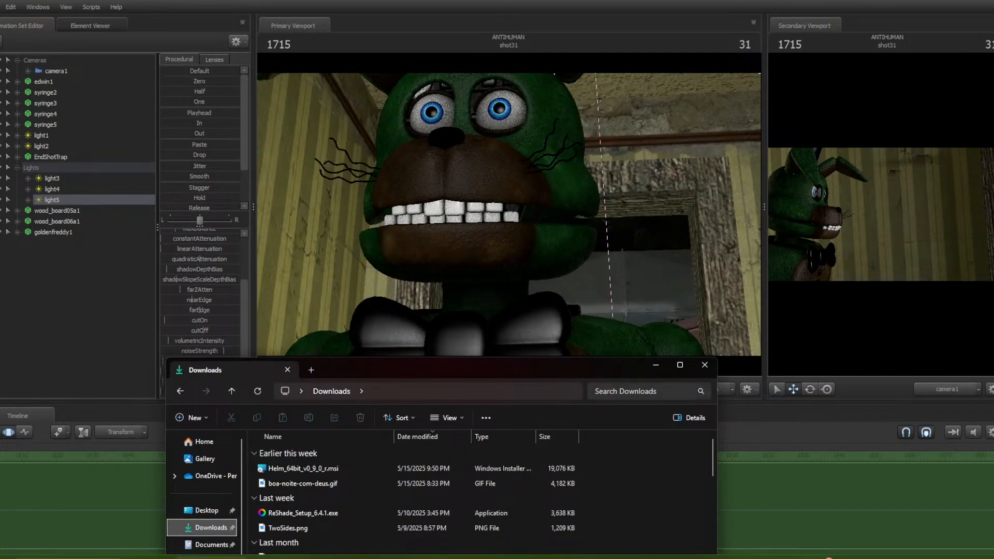
key(ctrl+e)
text(a)
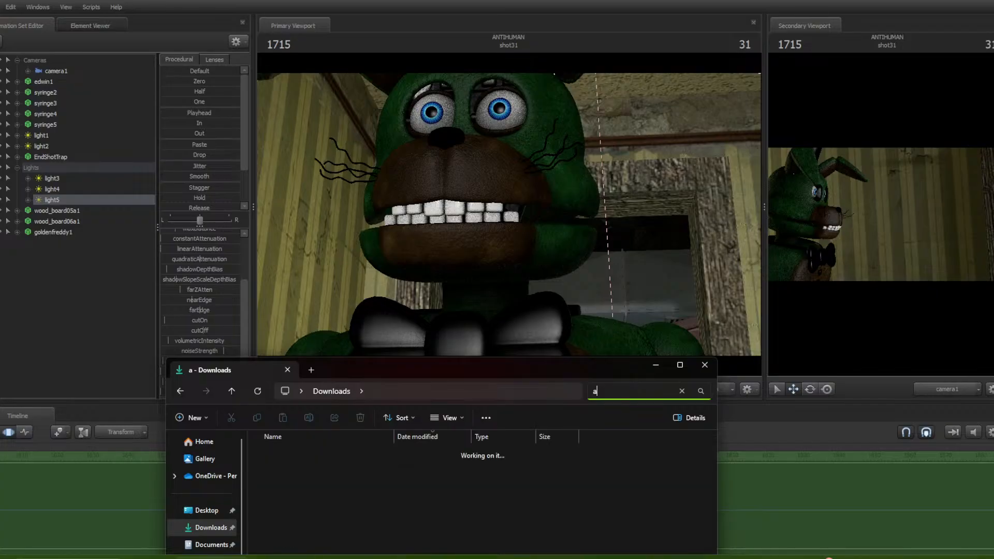
key(BackSpace)
text(oc por)
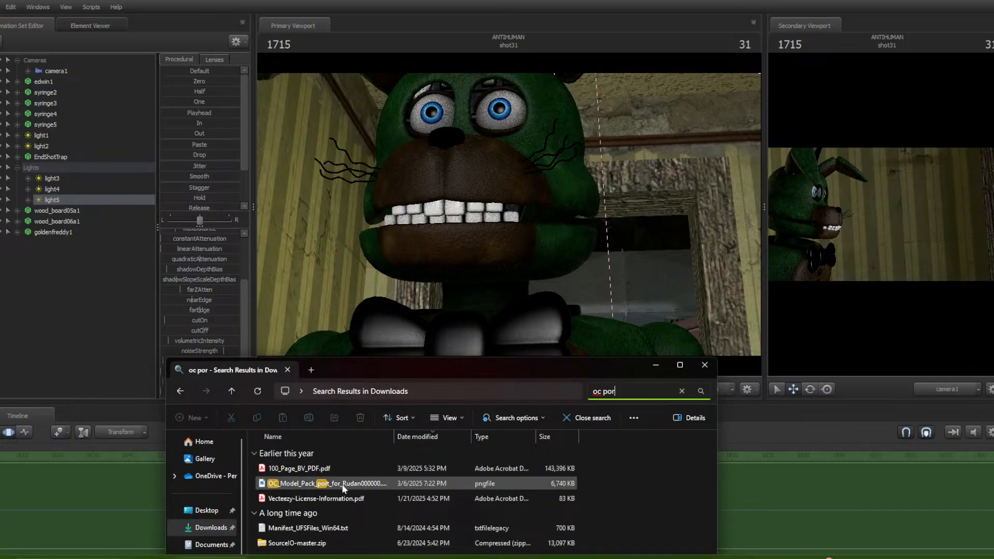
click(343, 488)
double_click(342, 488)
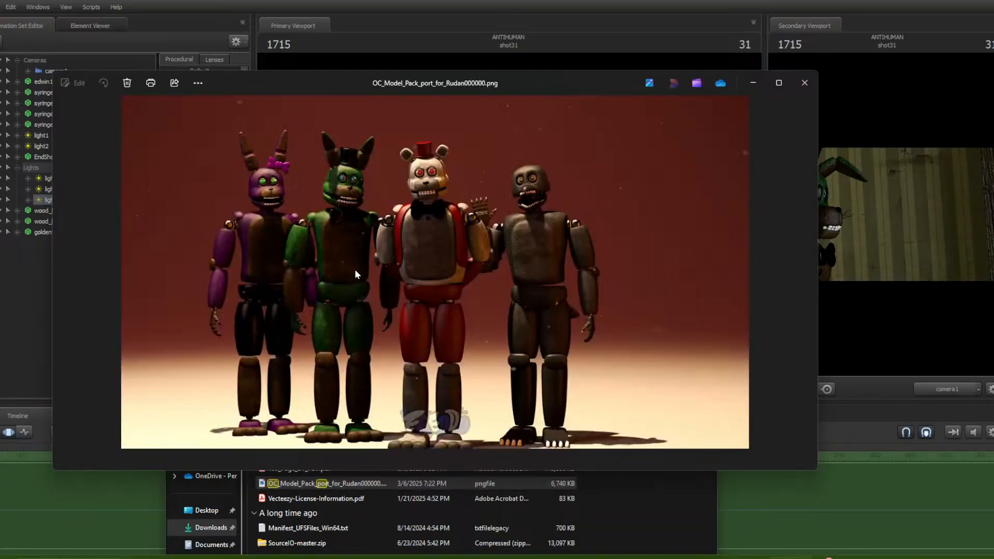
Zoom and pan around the reference image to examine the animatronics' details, then close the viewer
click(692, 498)
click(702, 368)
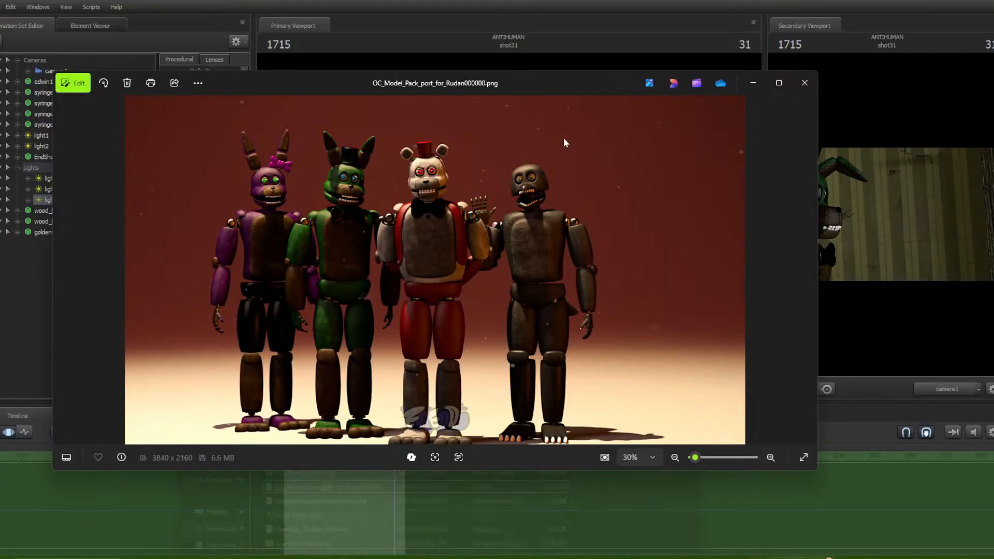
drag(524, 74, 584, 107)
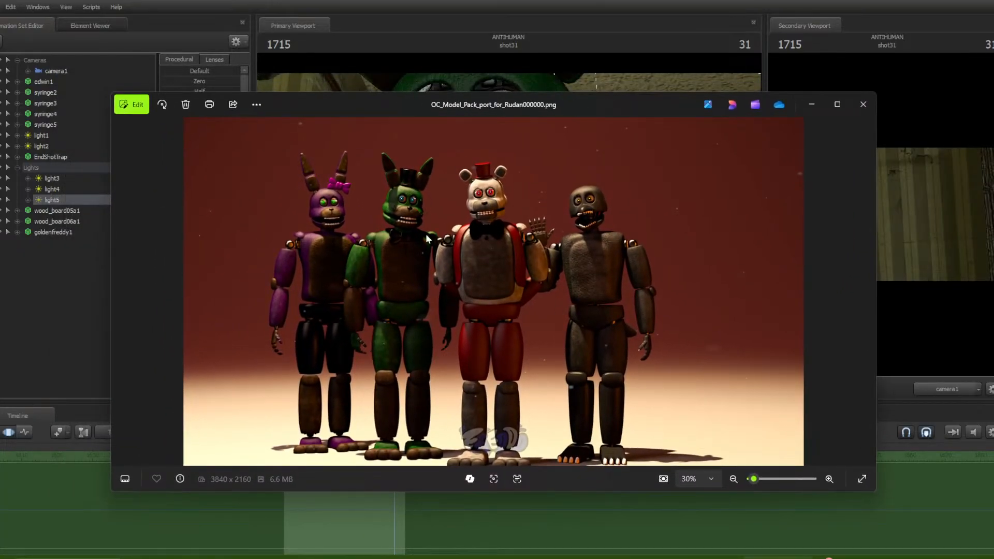
scroll(536, 240, up, 5)
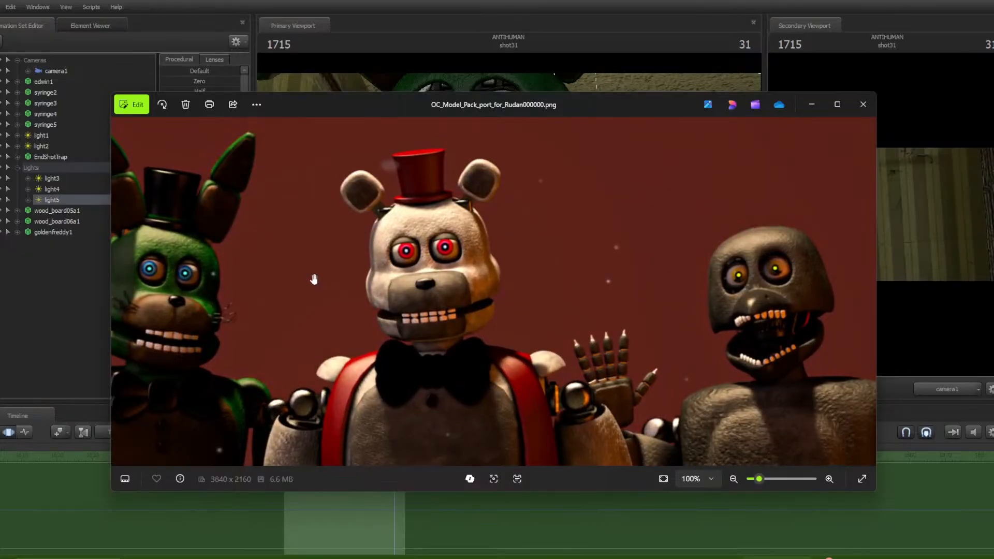
scroll(441, 426, down, 4)
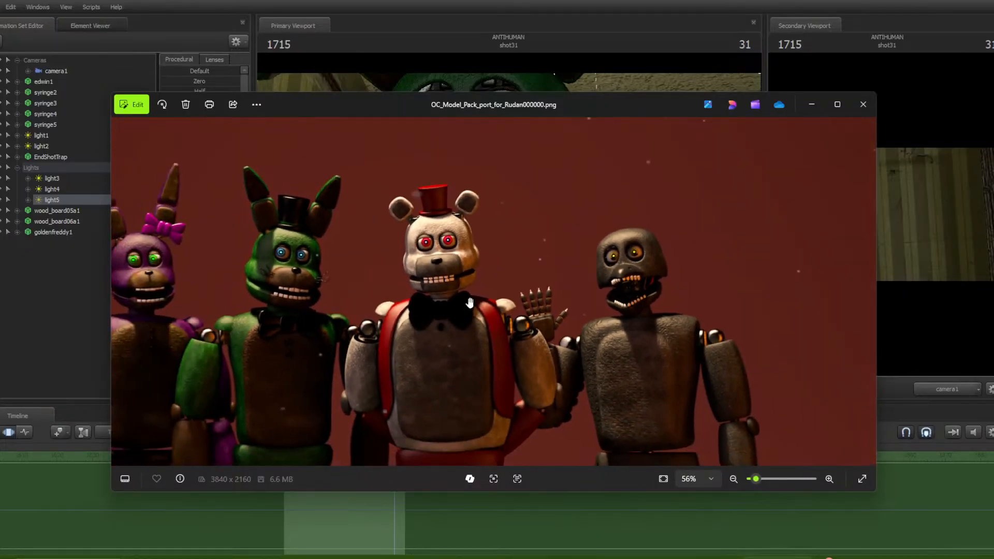
scroll(368, 278, up, 3)
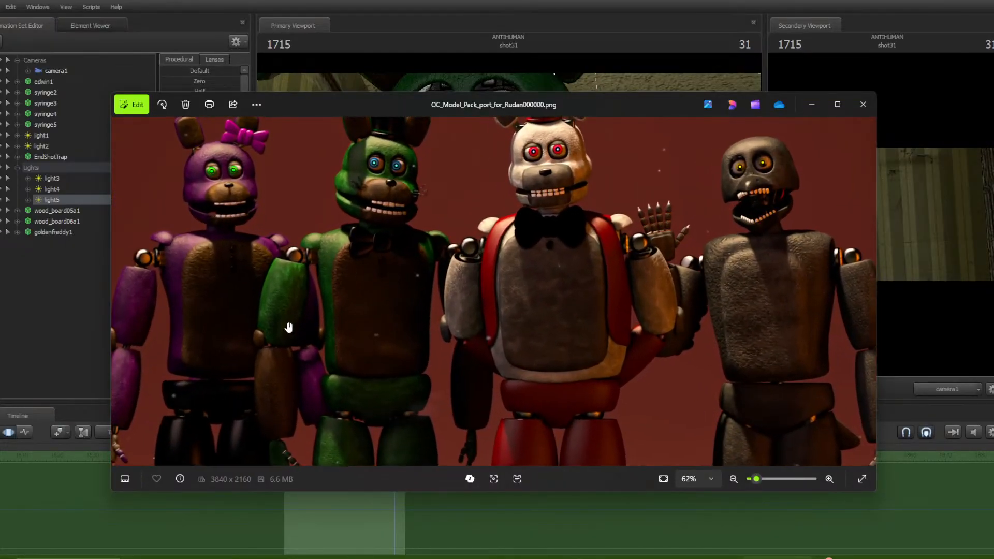
scroll(355, 291, up, 3)
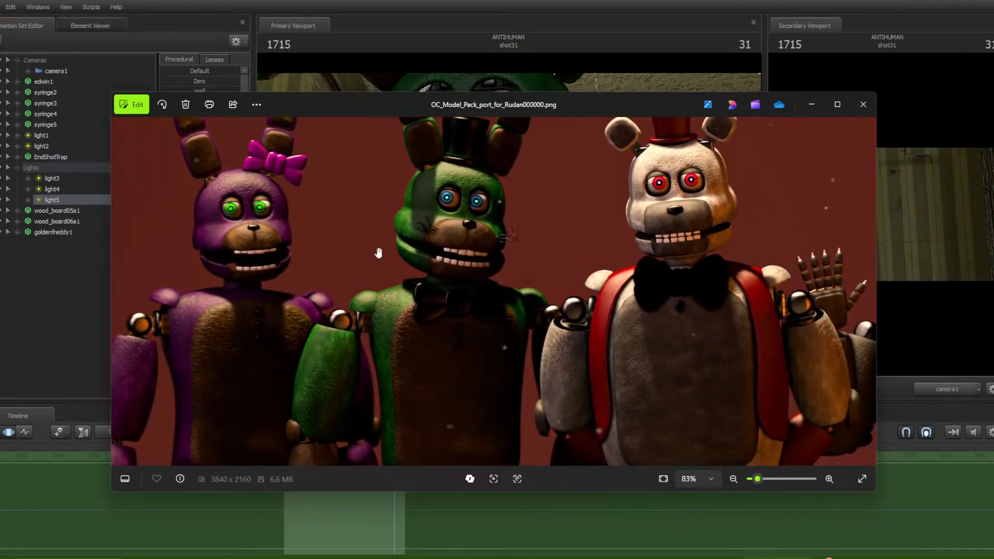
scroll(549, 440, down, 6)
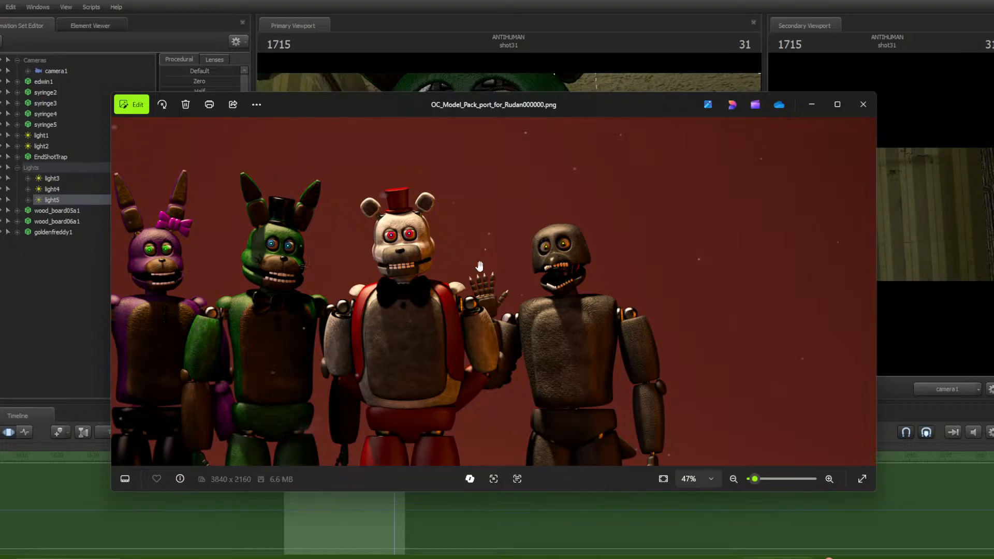
drag(448, 272, 579, 244)
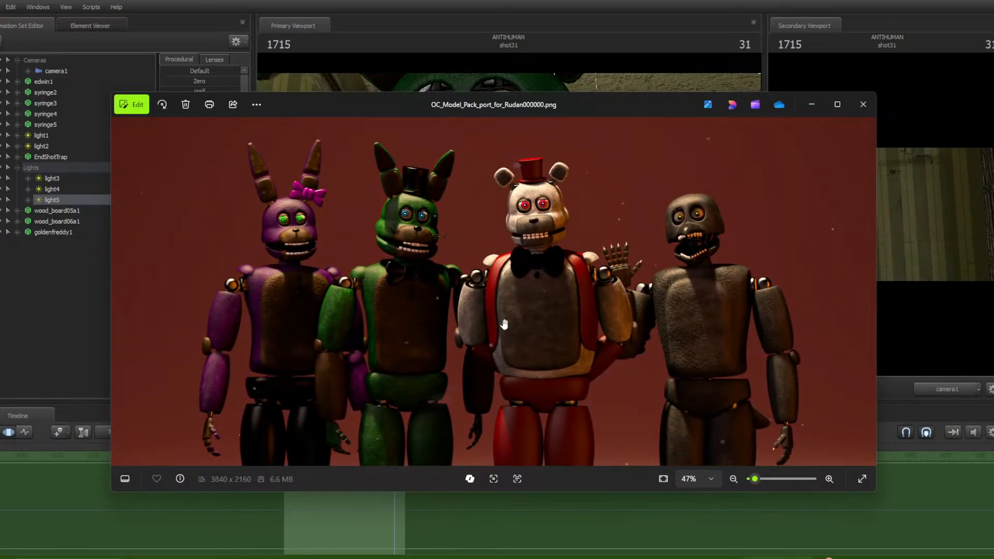
scroll(345, 228, up, 5)
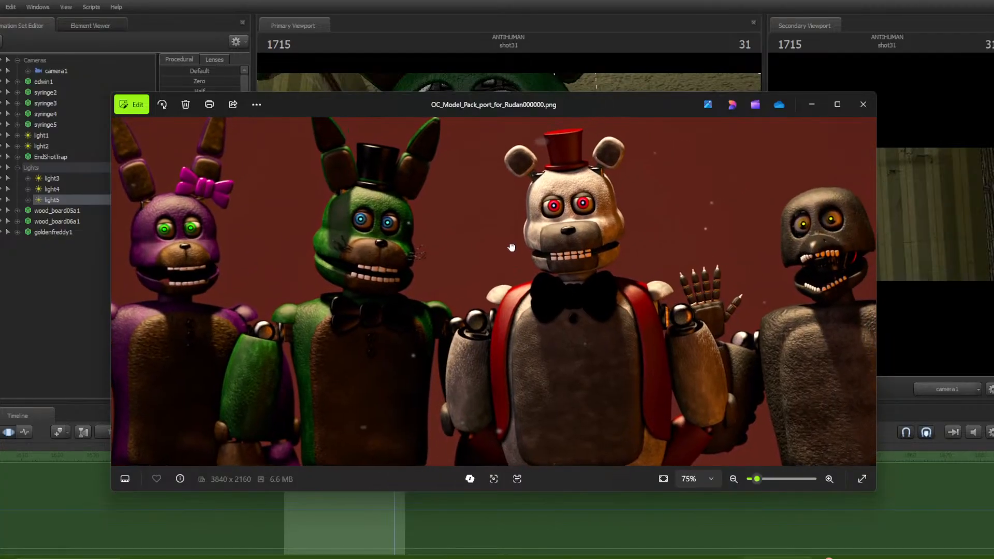
scroll(511, 248, down, 3)
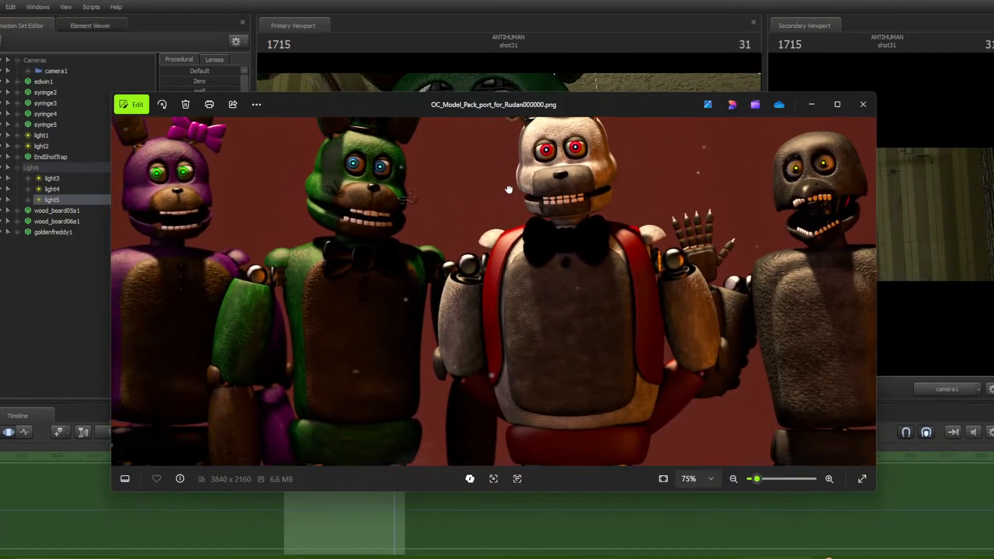
scroll(523, 188, down, 2)
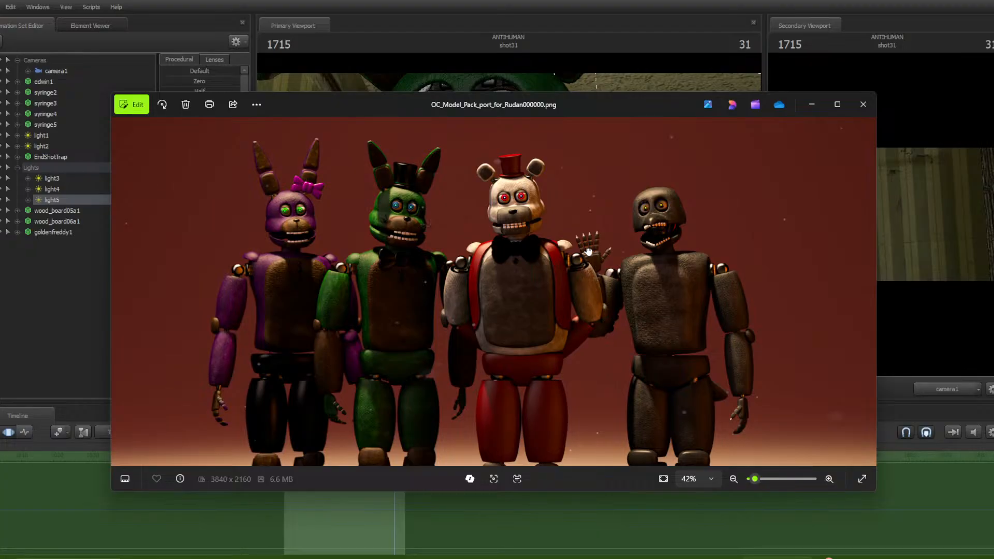
drag(589, 252, 542, 154)
drag(544, 290, 621, 303)
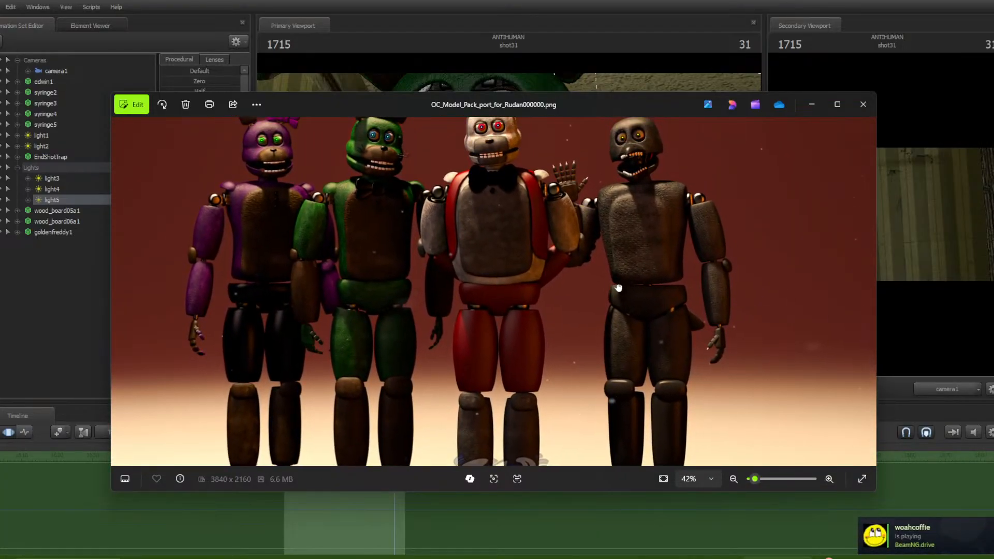
scroll(310, 334, down, 2)
scroll(310, 336, up, 5)
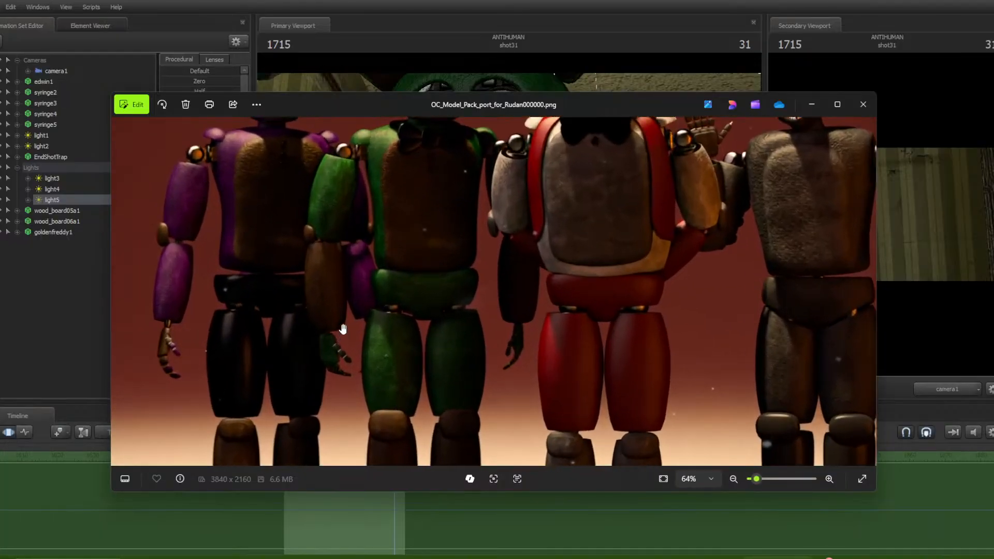
drag(349, 199, 334, 382)
drag(425, 281, 318, 301)
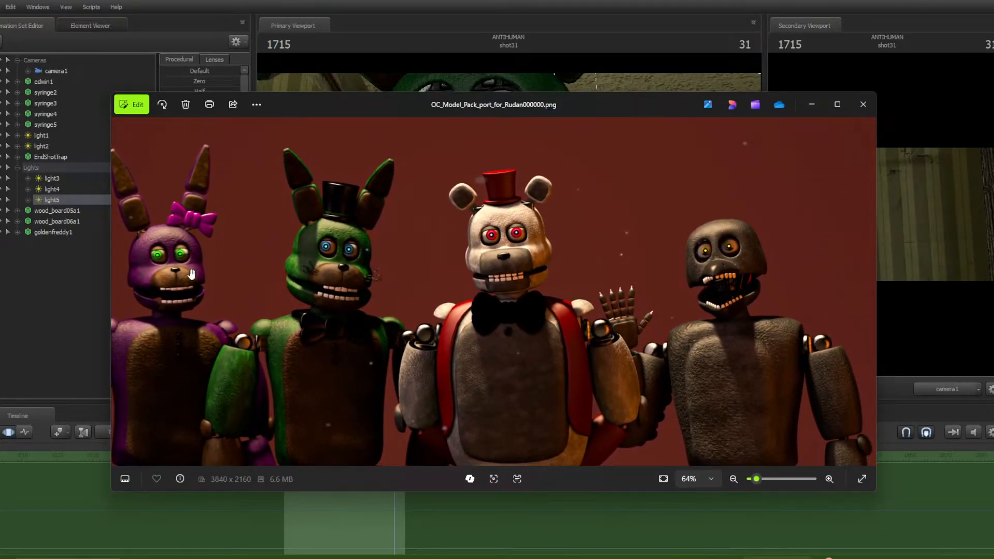
click(863, 104)
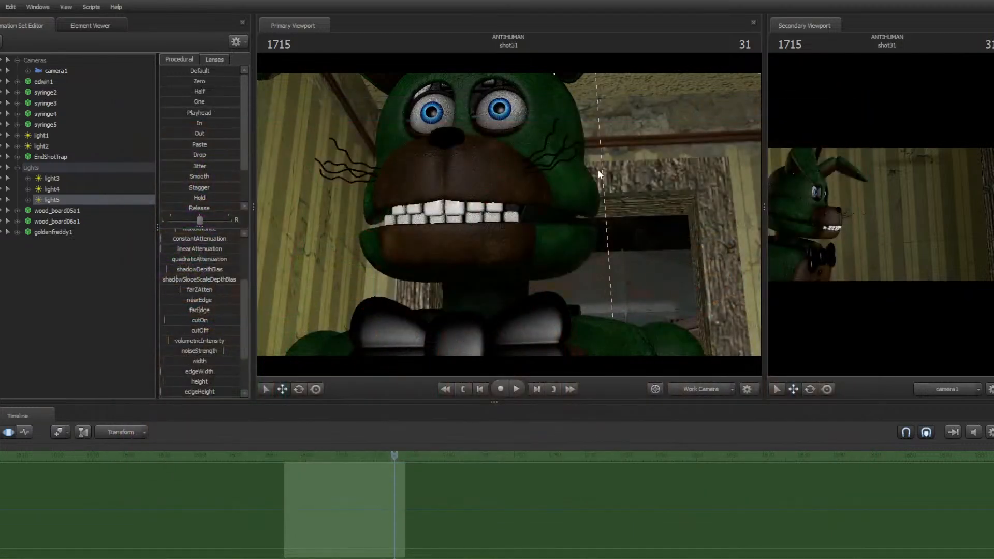
Reposition the work camera and play the animation on past shot31 into the next shot
key(s)
drag(597, 217, 510, 223)
key(s)
key(w)
key(a)
right_click(542, 210)
click(555, 236)
key(s)
key(space)
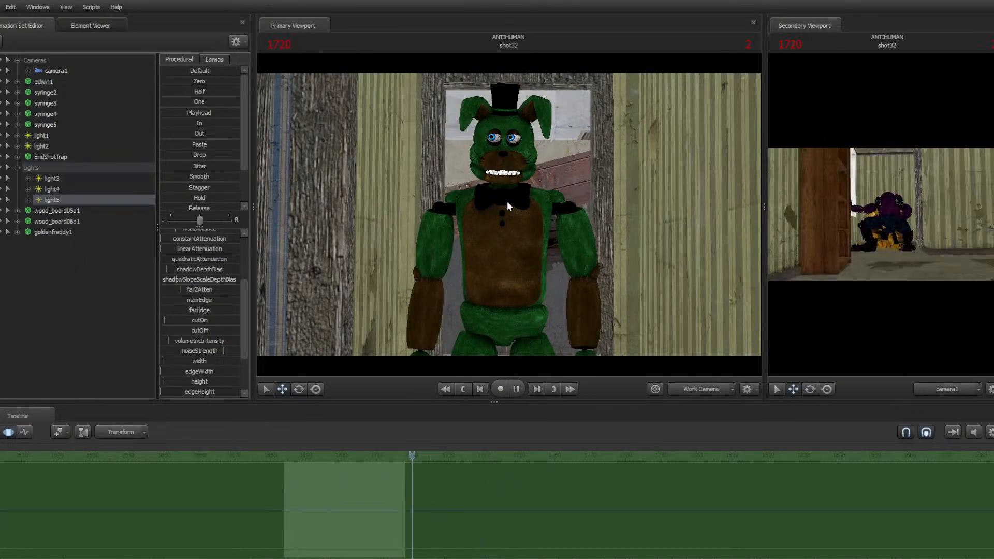
key(space)
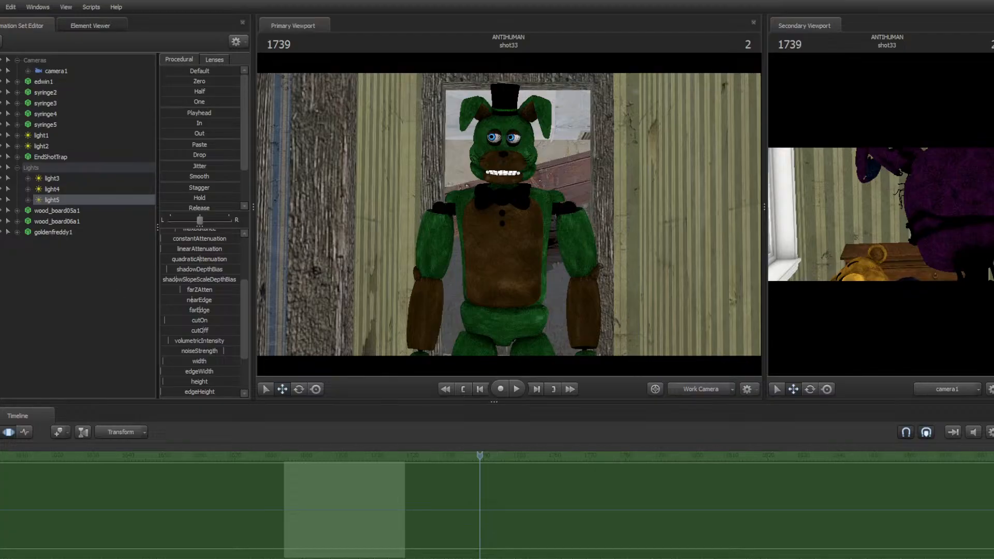
Switch to the clip editor, open shot32 for editing and return to the motion editor
key(F2)
click(453, 493)
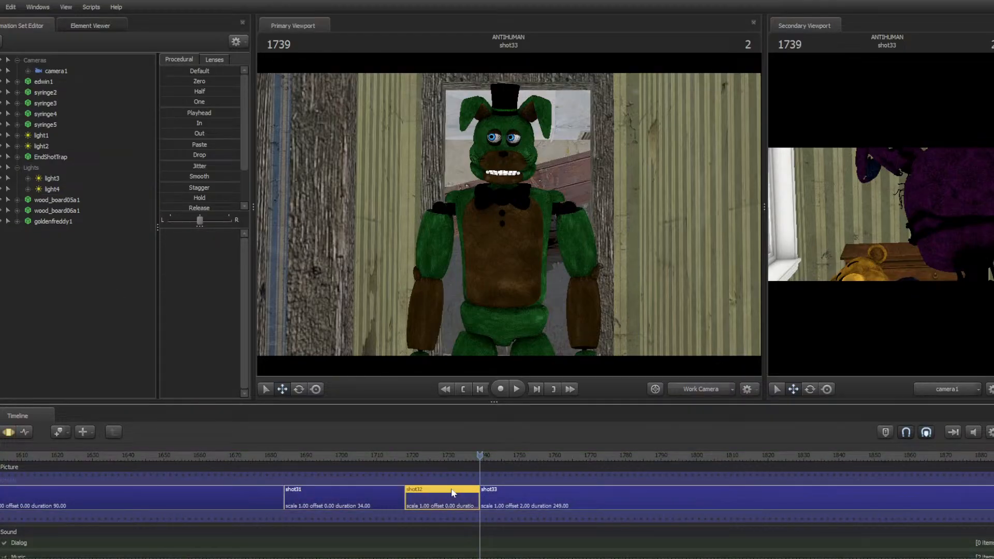
double_click(453, 493)
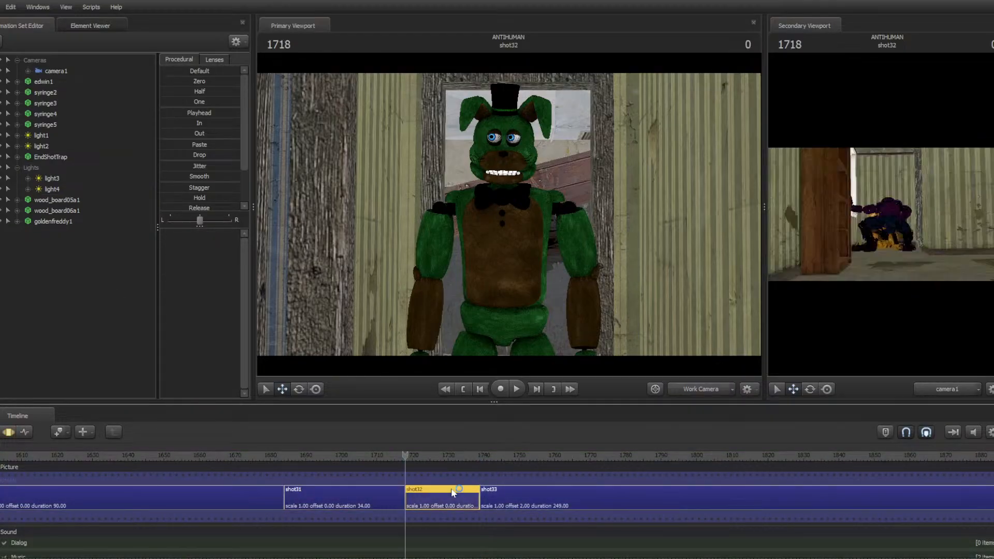
click(31, 431)
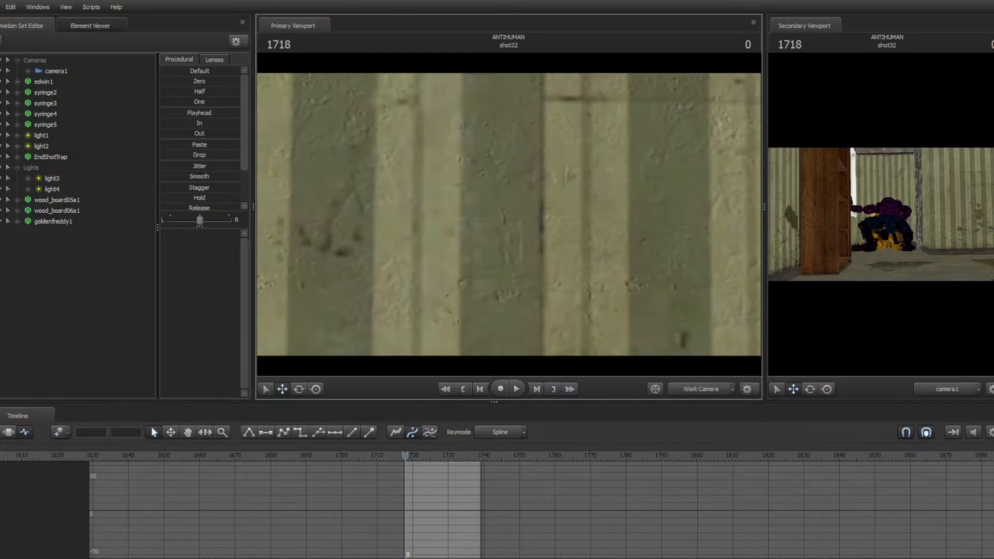
Move the work camera toward the purple animatronic and select its jaw control
drag(509, 215, 515, 228)
key(w)
key(ctrl)
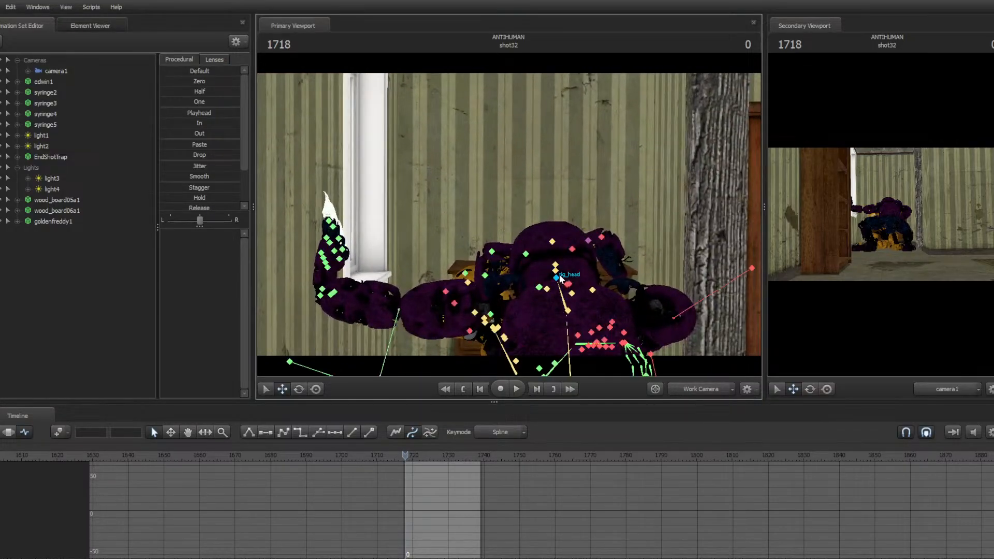
ctrl+click(557, 272)
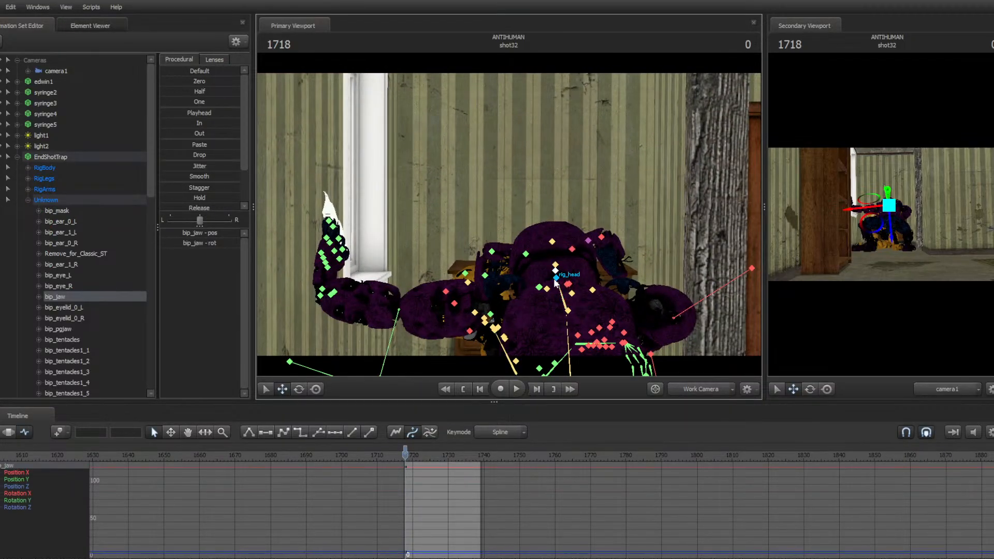
Select the bunny's head control and delete its keyframe at frame 1734
ctrl+click(557, 280)
scroll(428, 477, up, 8)
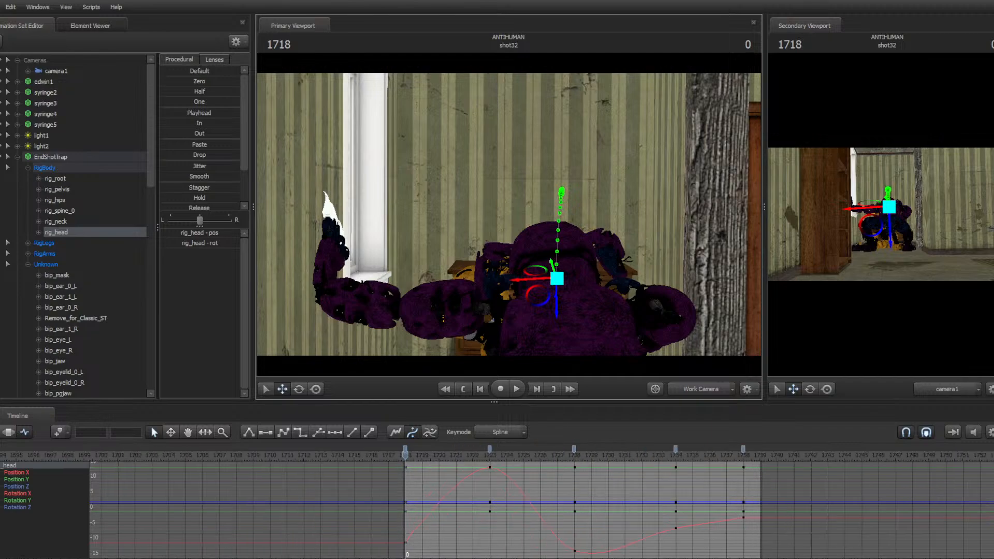
middle_drag(428, 477, 269, 477)
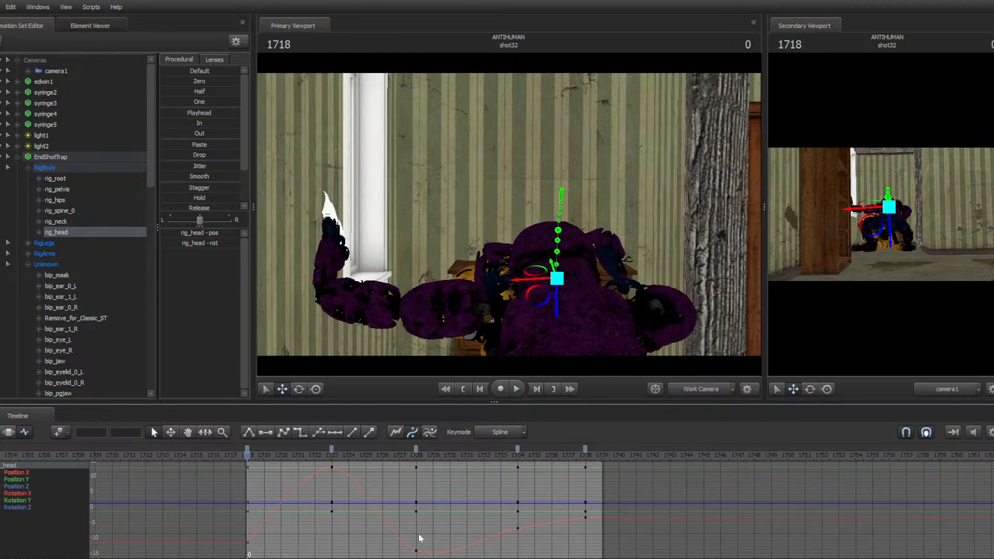
key(space)
key(space)
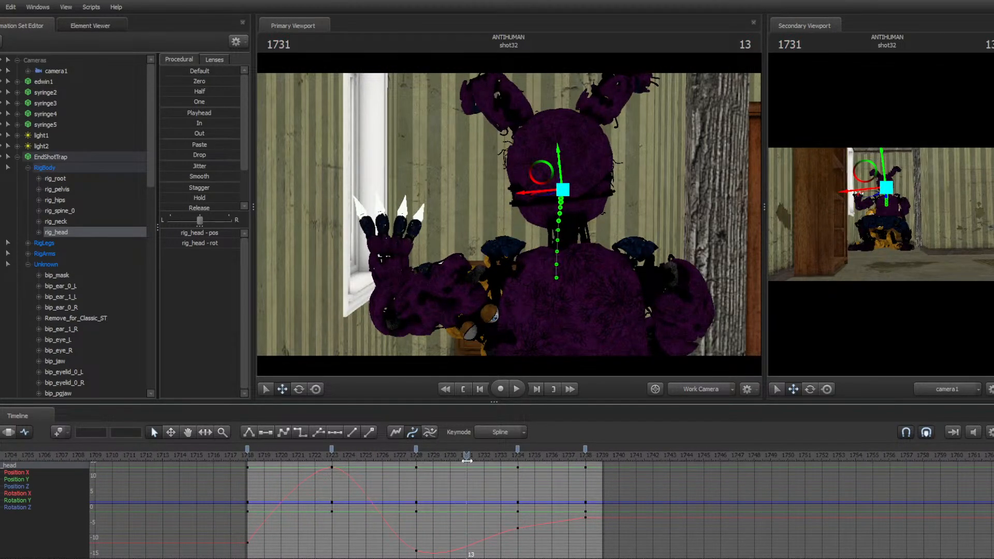
drag(467, 458, 568, 449)
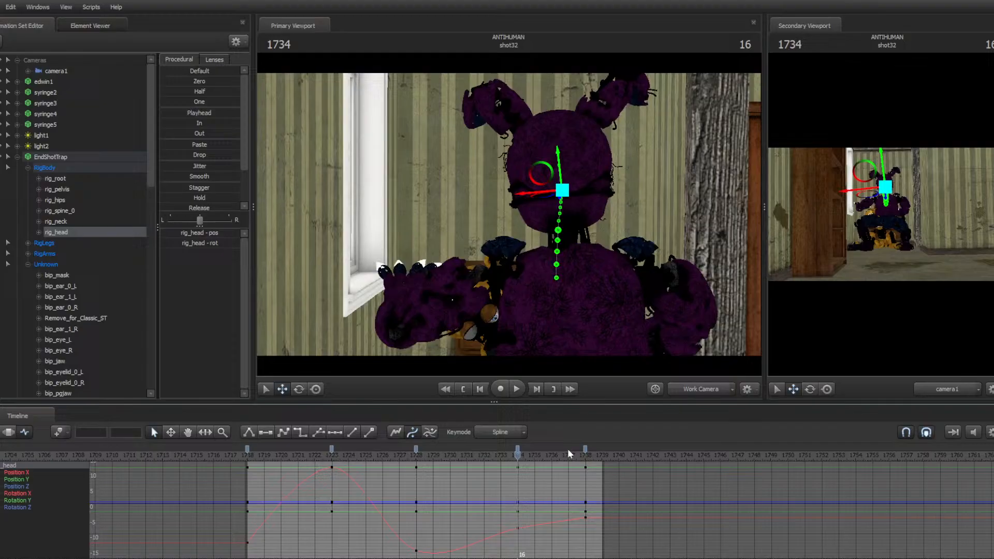
click(518, 448)
key(Delete)
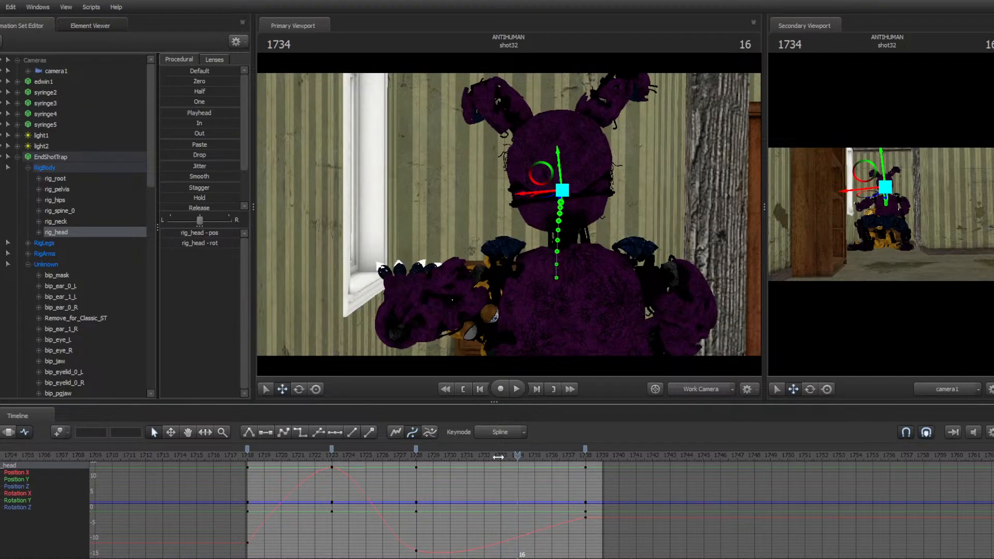
Play back the head motion and delete the head keyframe at frame 1738
drag(500, 456, 319, 455)
key(space)
key(space)
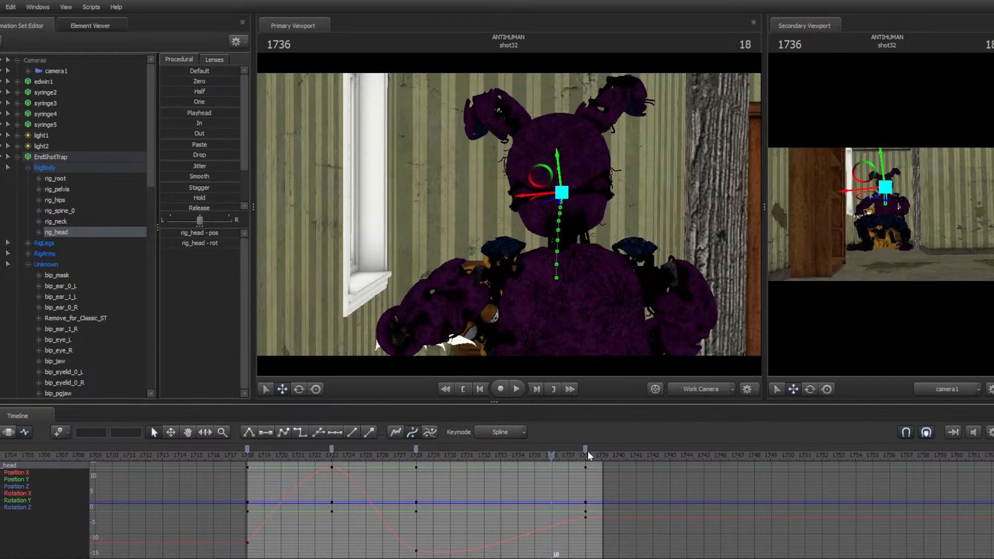
click(585, 449)
key(Delete)
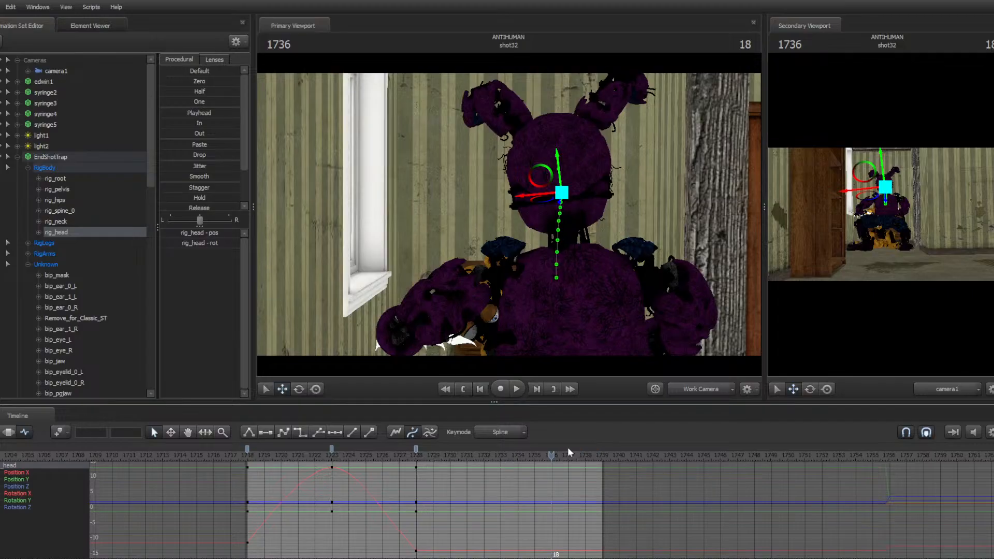
At frame 1738, rotate the bunny's head slightly with the Rotate tool to set a new key
mouse_move(568, 450)
mouse_down()
mouse_move(597, 456)
mouse_move(586, 455)
mouse_up()
key(e)
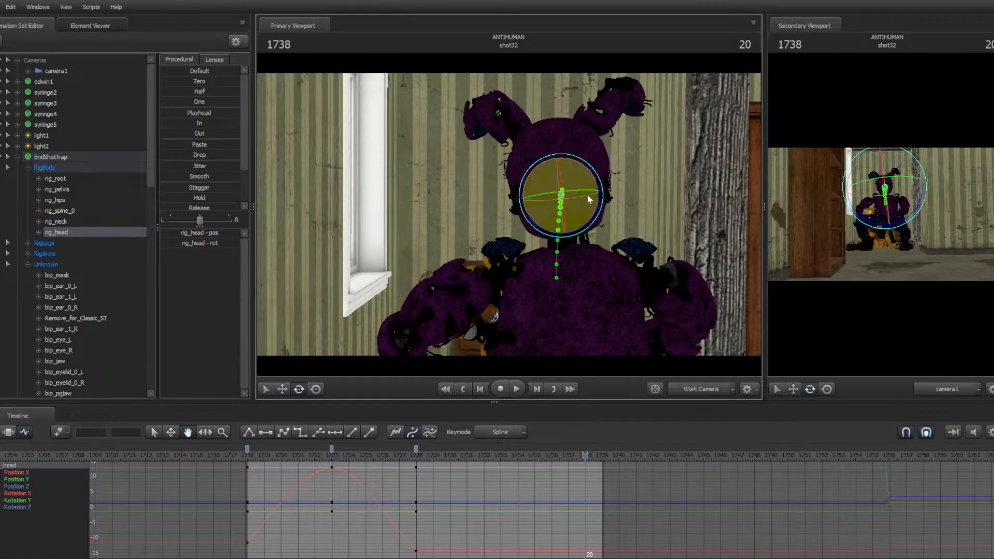
drag(589, 198, 587, 201)
Play and step frame by frame through the bunny's head movement
key(space)
key(space)
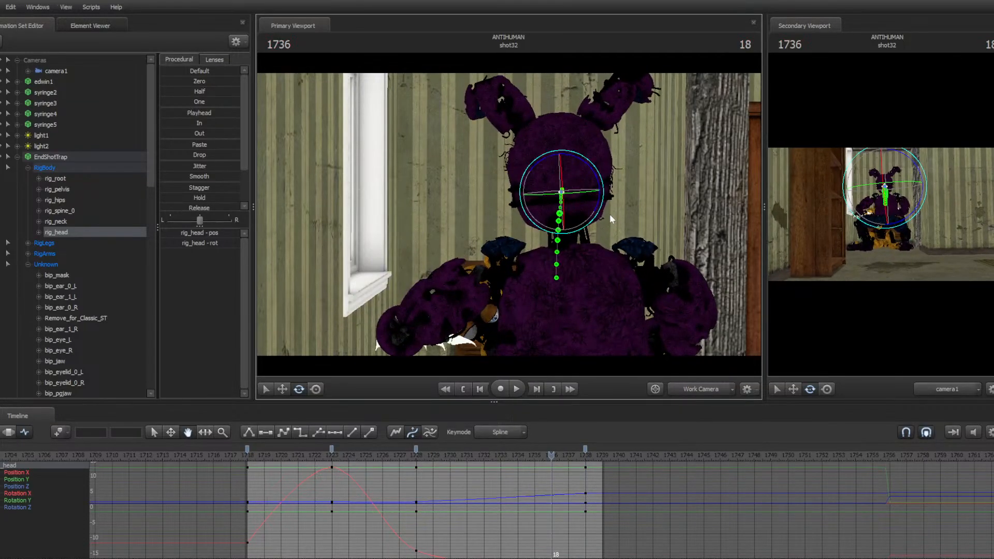
key(Left)
key(Left)
key(Left)
key(Left)
key(Left)
key(Left)
key(Right)
key(Right)
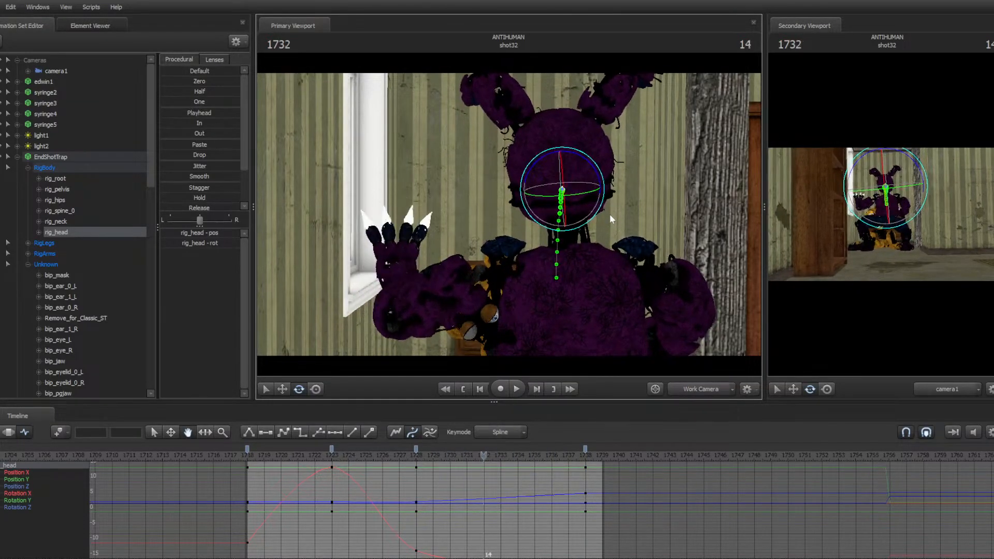
key(Right)
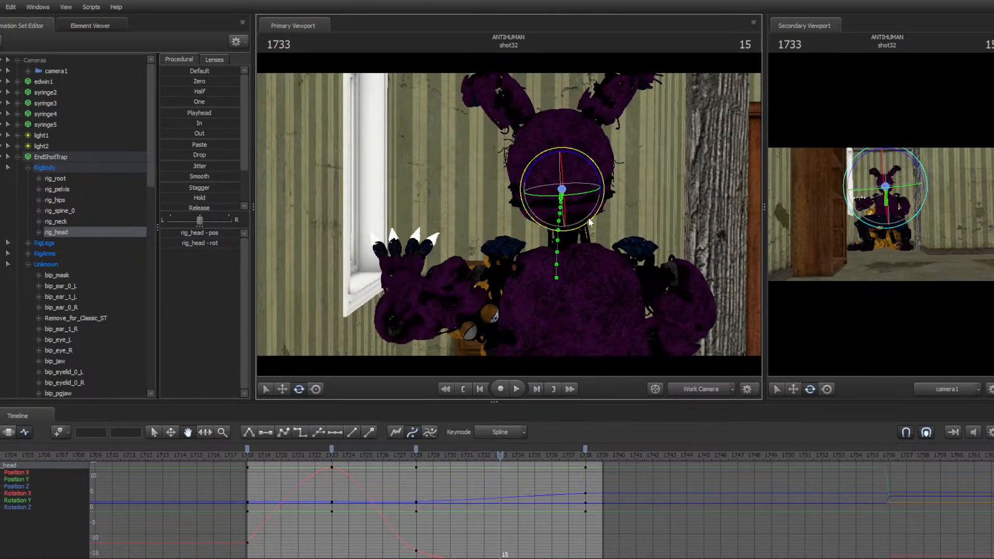
Select the head keys at frames 1728 and 1738, change their tangent type, and play back the result
click(416, 450)
ctrl+click(585, 449)
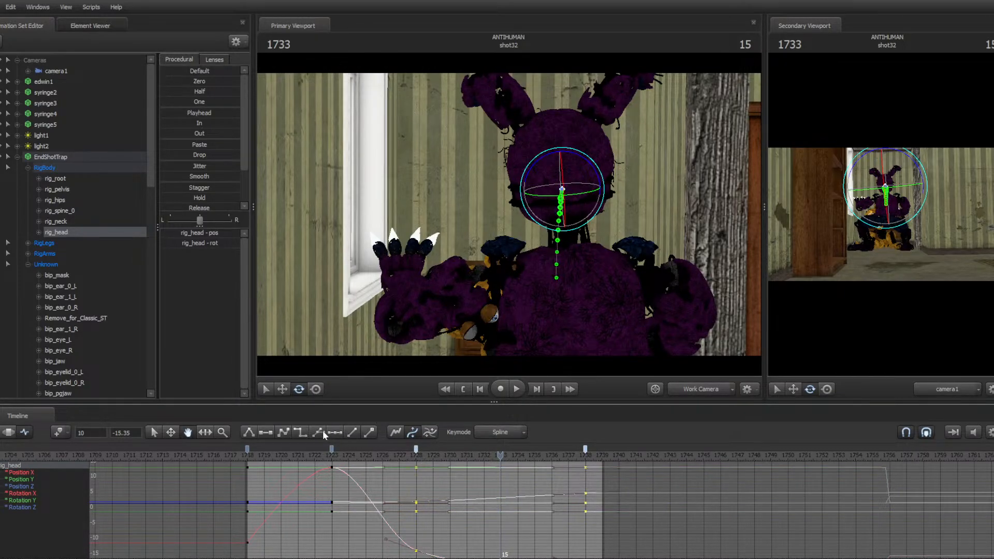
click(265, 432)
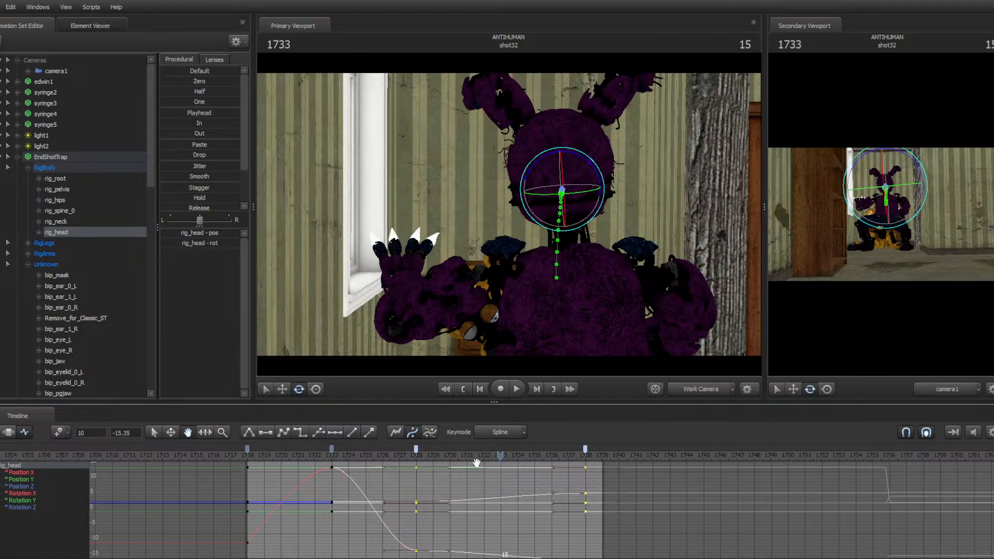
click(419, 451)
key(space)
key(space)
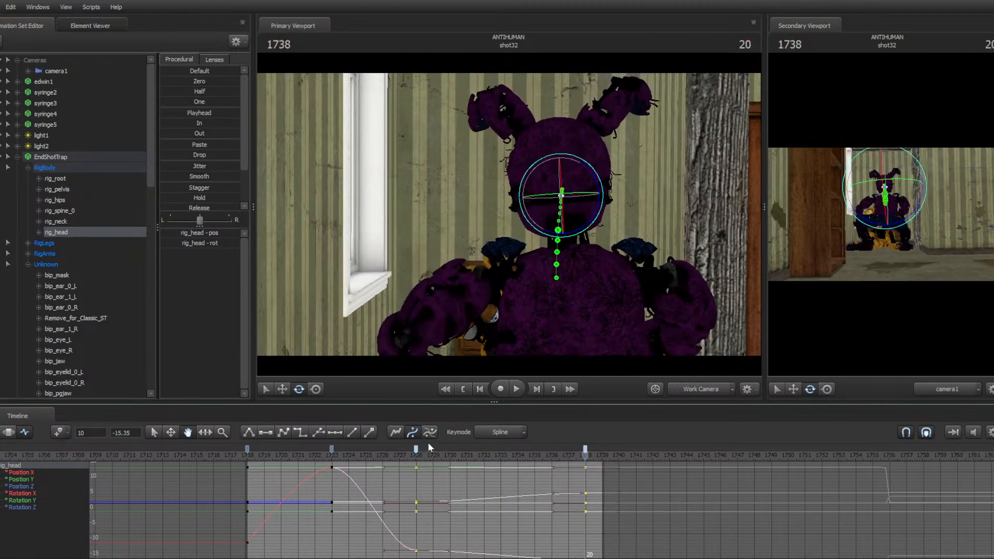
drag(402, 451, 323, 461)
key(space)
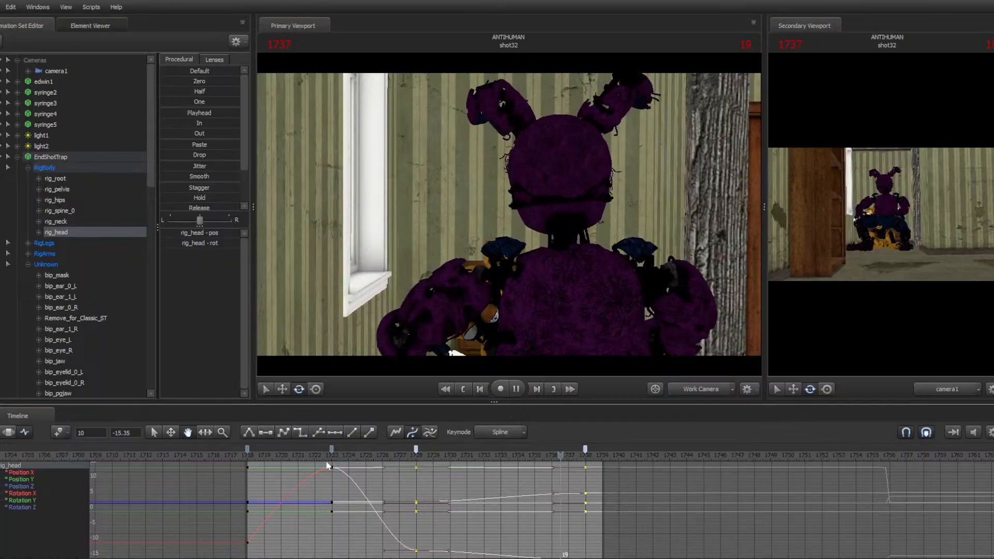
key(space)
Step through frames and shots back toward the earlier shots of the sequence
key(Right)
key(Right)
key(Right)
key(Right)
key(Right)
key(Right)
key(Right)
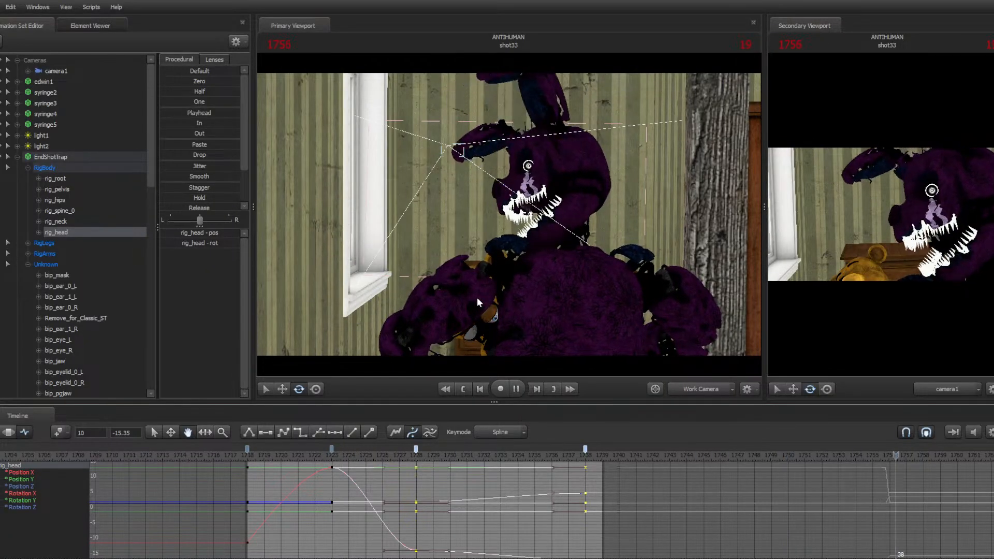
key(Left)
key(Left)
key(Left)
key(Left)
key(Left)
key(Left)
key(Left)
key(Left)
key(Left)
key(Left)
key(Left)
key(Left)
key(Left)
key(Left)
key(Left)
key(Left)
key(Left)
key(Left)
key(Left)
key(Left)
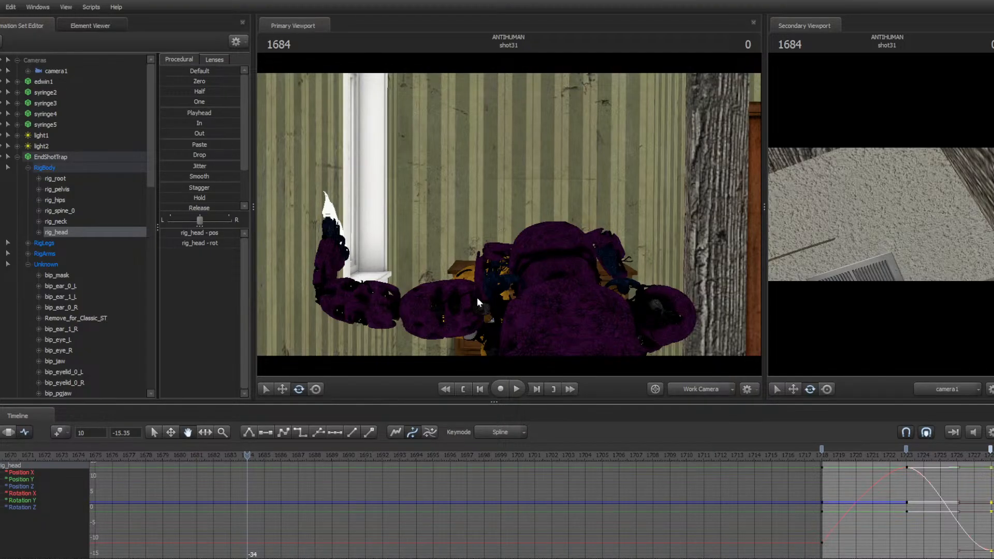
key(Up)
key(Up)
key(Up)
key(Up)
key(Up)
key(Up)
key(Up)
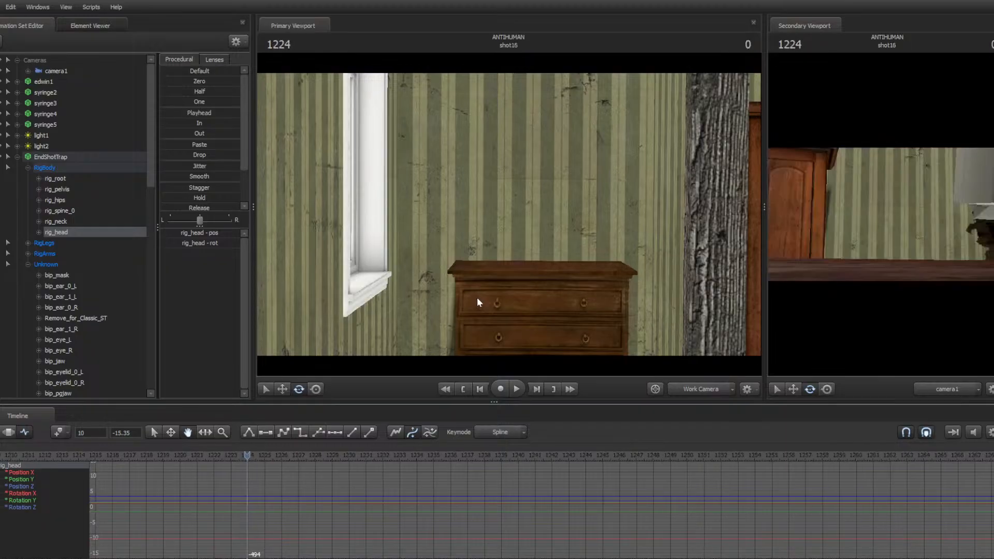
key(Up)
key(Up)
key(Up)
key(Up)
key(Up)
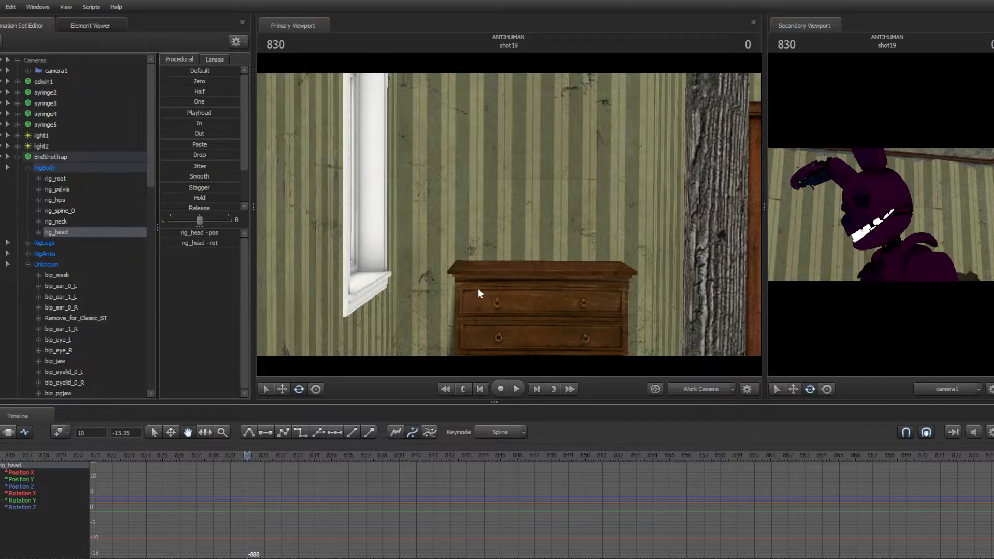
scroll(377, 532, down, 10)
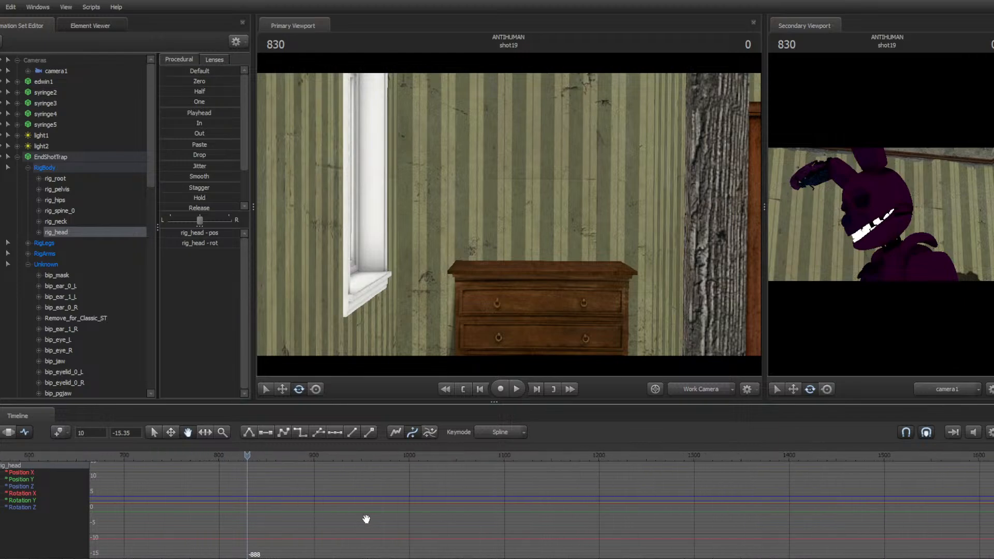
Switch to the clip editor, go to the sequence start and enable lighting in the viewport
key(F2)
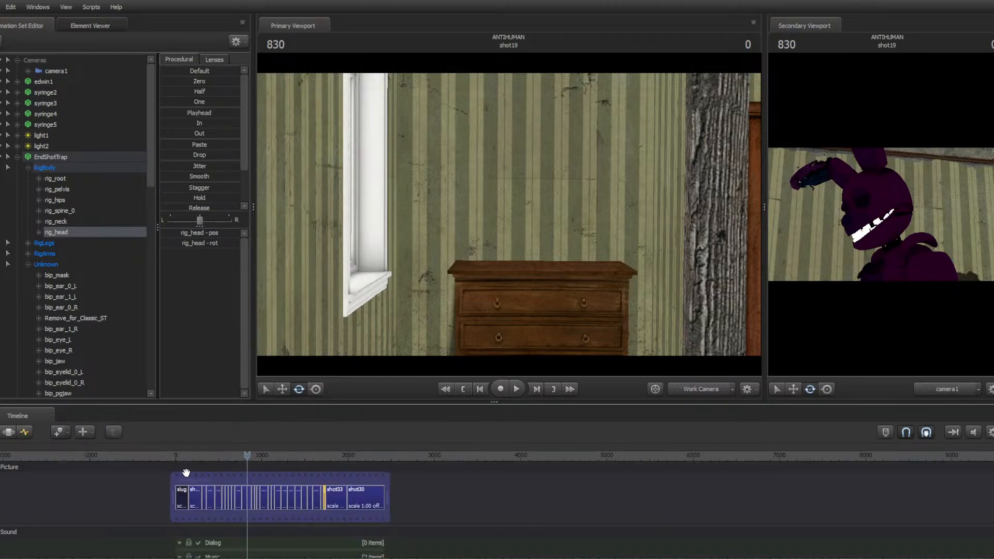
key(Up)
key(Up)
key(Up)
key(Up)
key(Up)
key(Up)
key(Up)
key(Up)
key(Up)
key(Up)
key(Up)
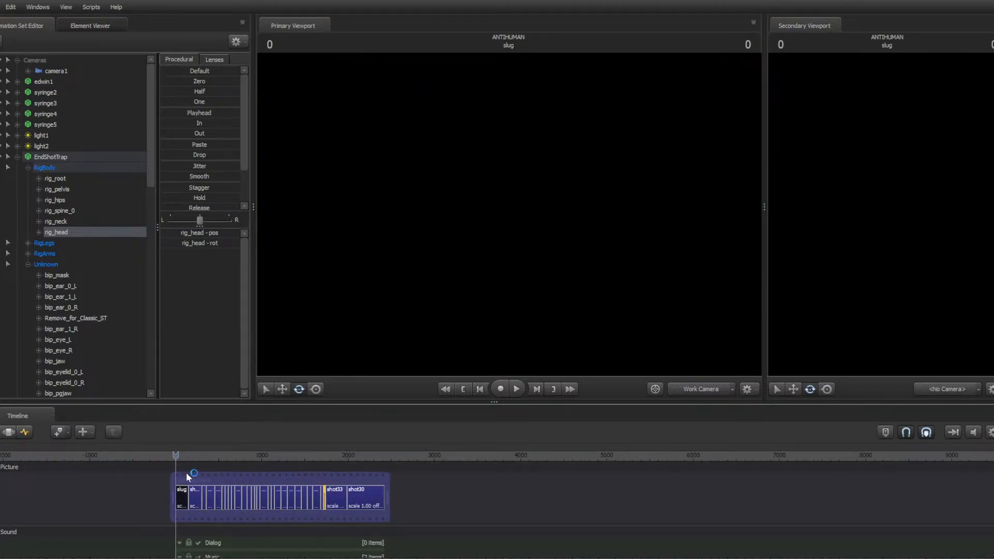
scroll(189, 476, up, 1)
right_click(405, 284)
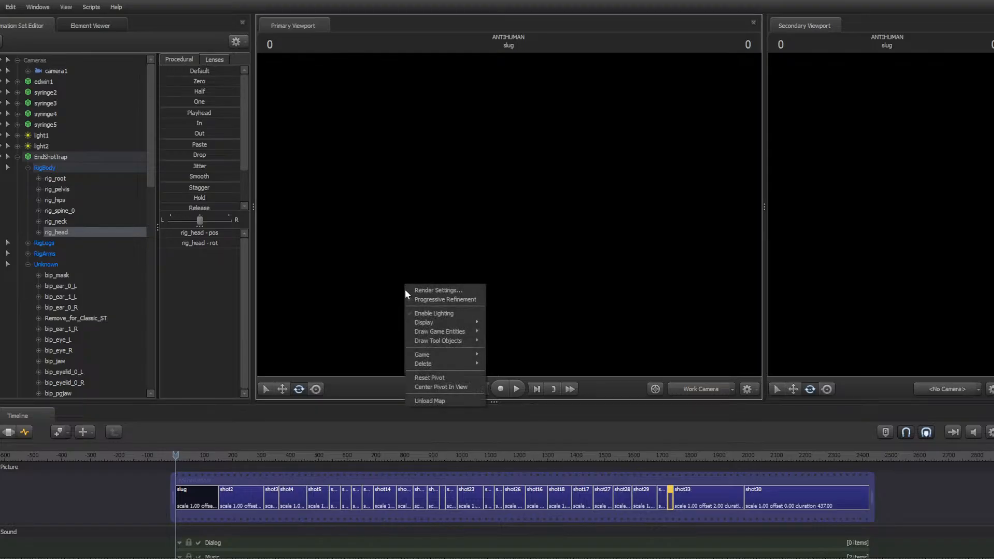
click(415, 309)
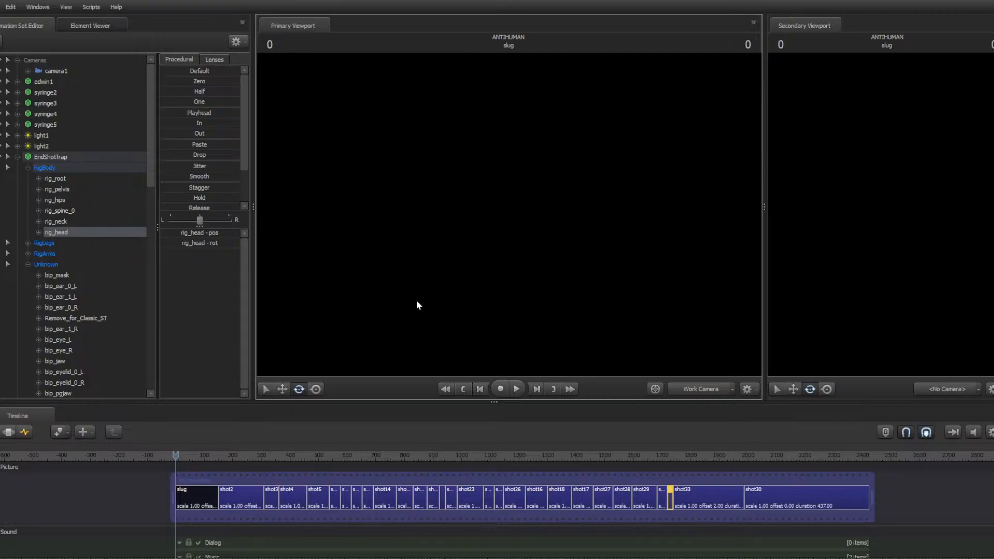
Play the whole sequence through camera1 up to shot33
key(space)
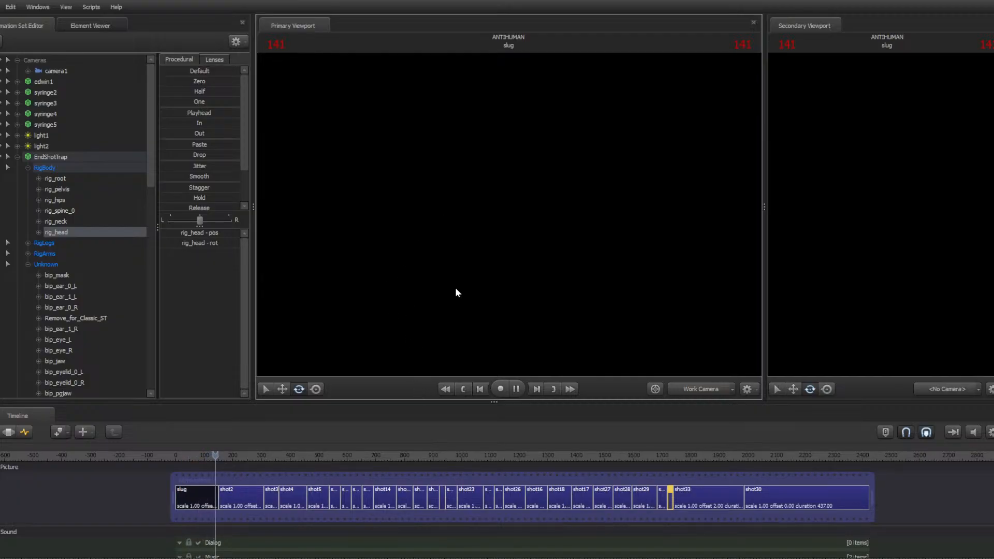
click(704, 391)
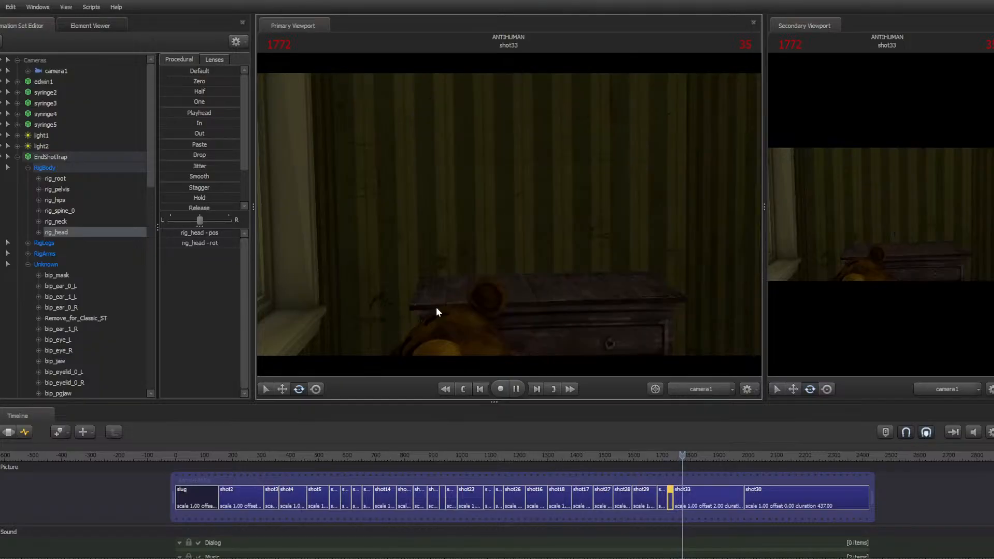
key(space)
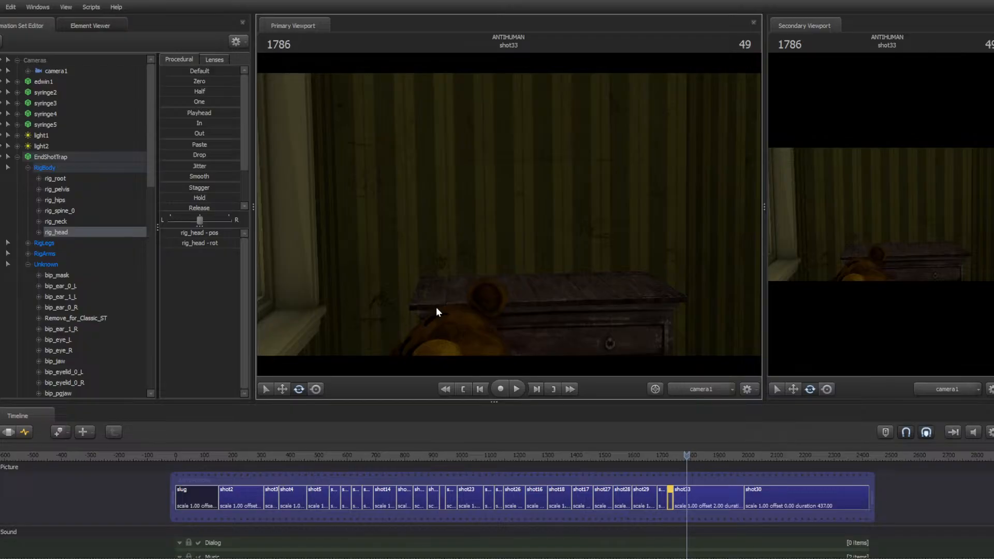
Switch to the work camera and move it around to inspect the scene during shot33
key(Left)
key(Left)
key(Left)
key(Left)
key(Left)
key(Left)
key(Left)
key(Left)
key(Left)
key(Left)
key(Left)
key(Left)
key(Left)
key(Left)
key(Left)
key(Left)
key(Left)
key(Left)
key(Left)
key(Left)
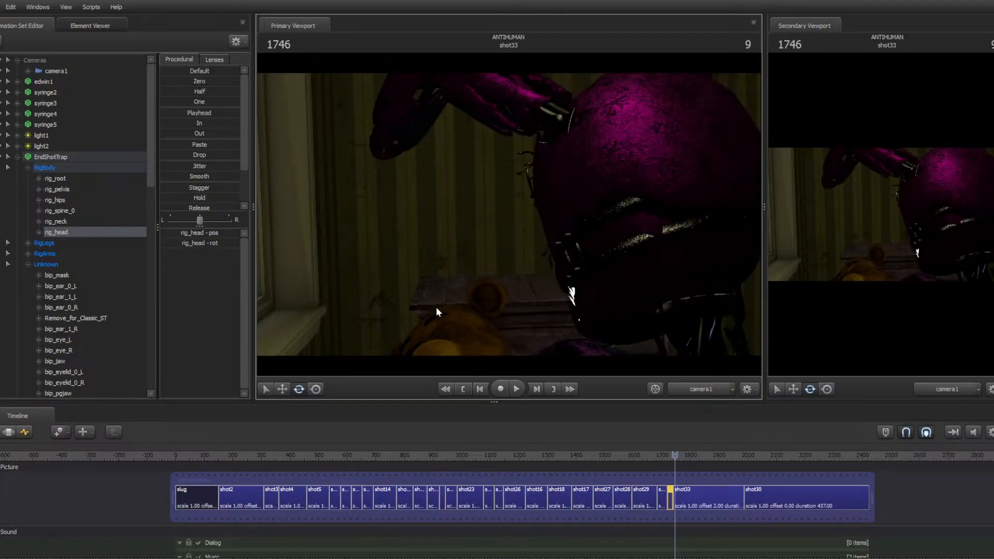
click(679, 387)
drag(572, 306, 508, 214)
drag(691, 456, 711, 459)
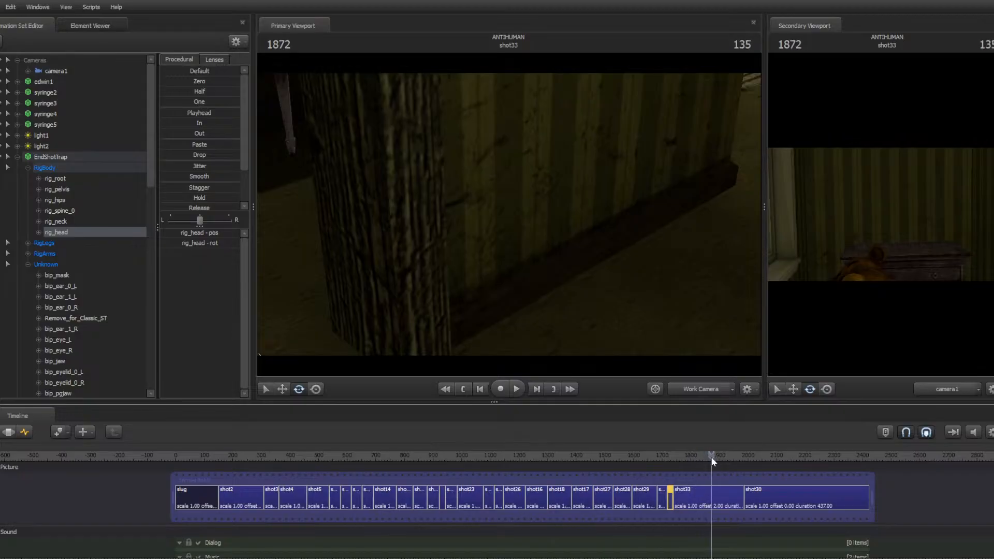
key(space)
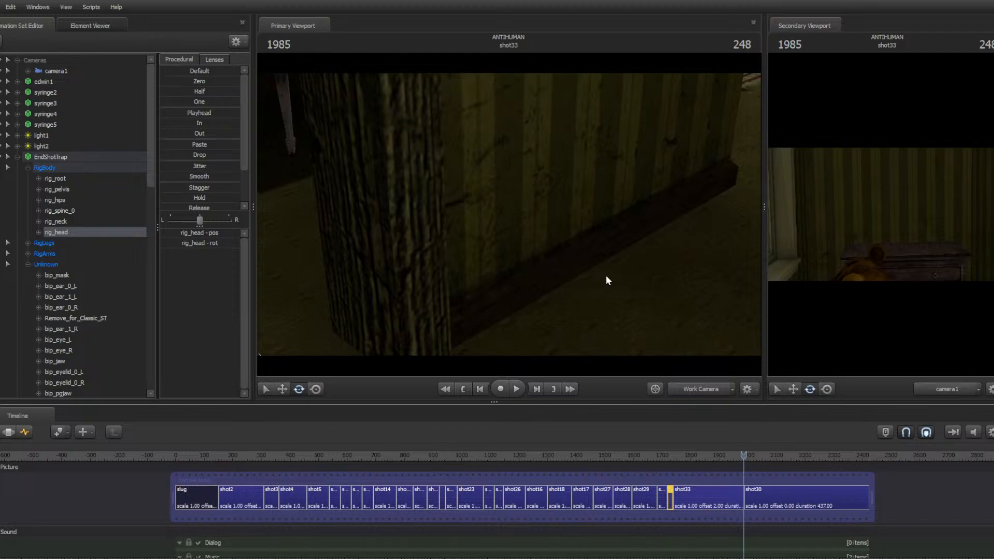
drag(608, 280, 584, 382)
Select shot33, move to frame 1767 and select the whole EndShotTrap rig in the motion editor
click(687, 495)
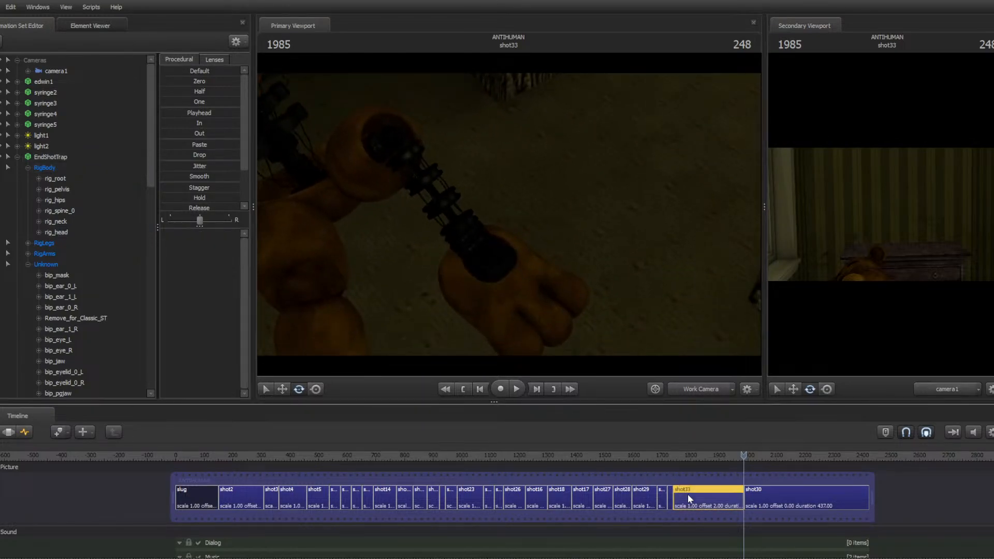
click(681, 455)
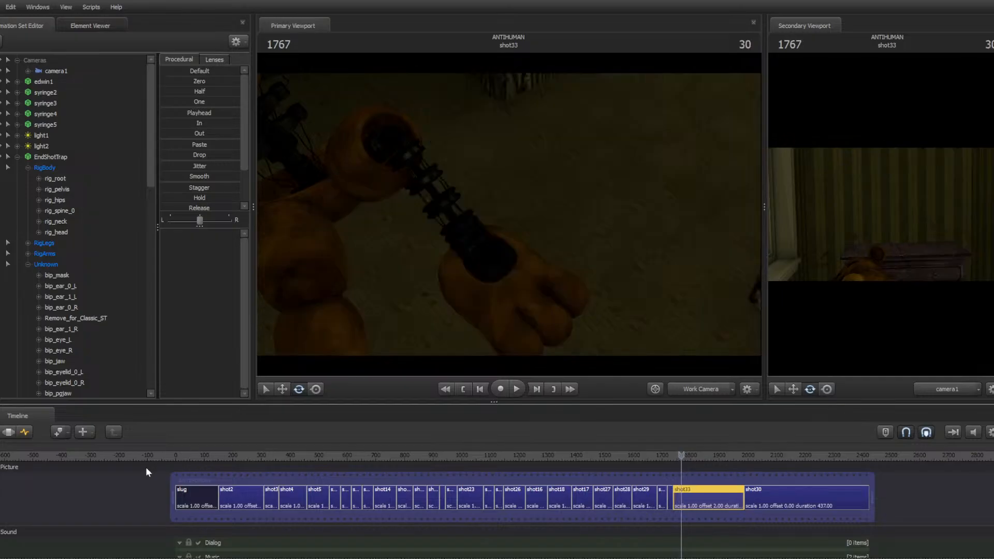
click(16, 432)
click(41, 157)
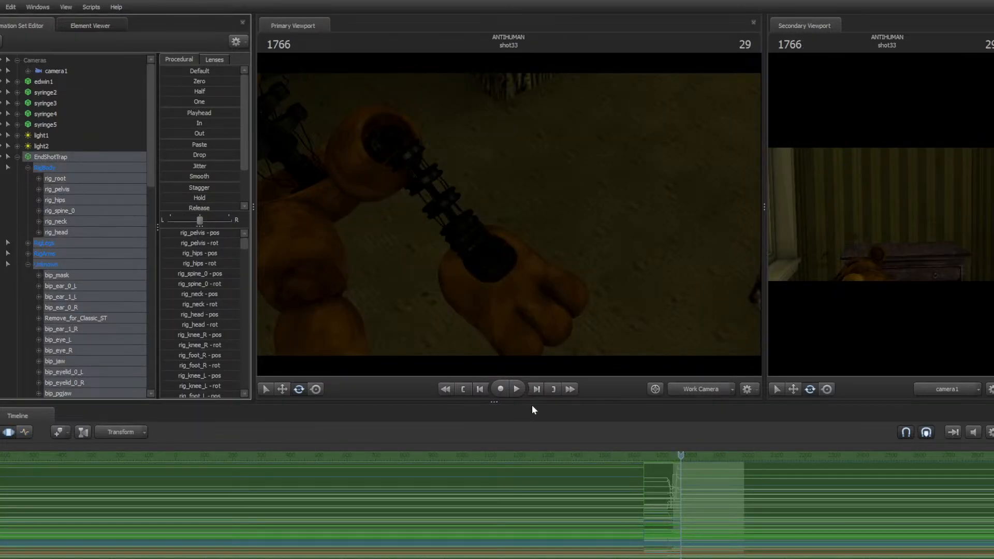
Step to frame 1761 and copy the EndShotTrap rig's samples in the motion editor
key(Left)
key(Left)
key(Left)
key(Left)
key(Left)
key(Left)
key(Left)
key(Left)
key(Left)
key(Left)
key(Left)
key(Left)
key(Right)
key(Right)
key(Right)
key(Right)
key(Right)
key(Right)
key(Right)
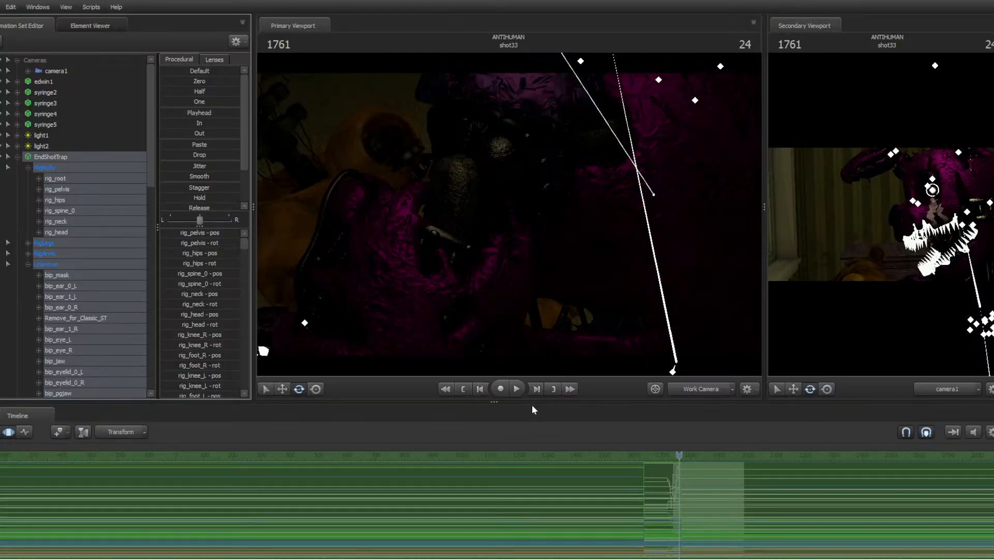
right_click(680, 484)
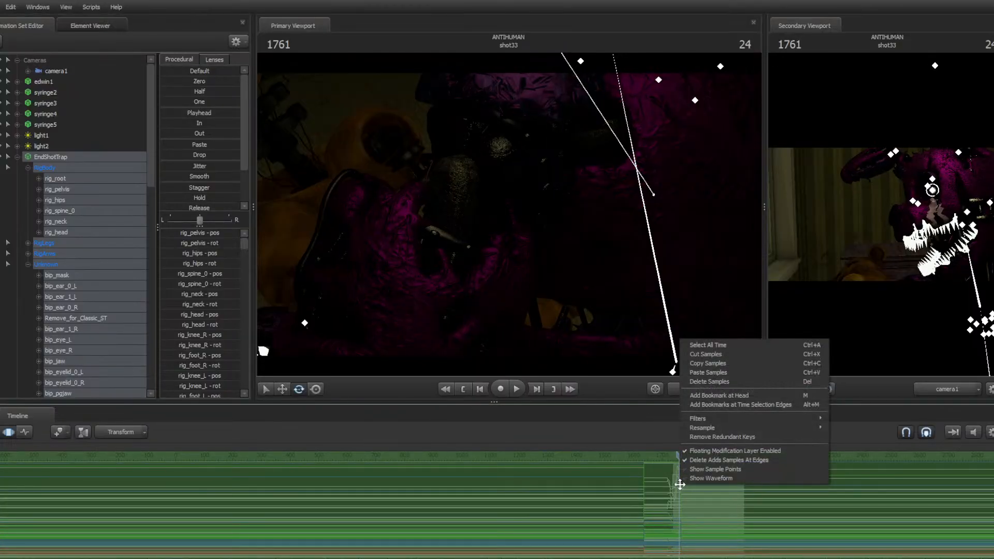
click(704, 354)
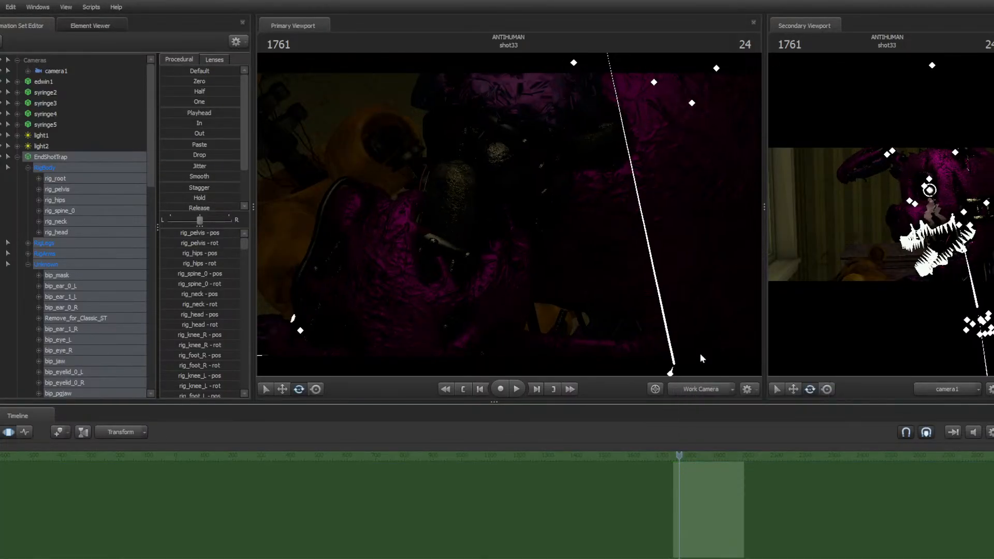
Split shot33 at frame 1757 into a second shot and select the new shot
key(Left)
key(Left)
key(Left)
key(Left)
key(Left)
key(Left)
key(Left)
key(Left)
key(Left)
key(Left)
key(Left)
key(Left)
key(Left)
key(Left)
key(Left)
key(Left)
key(Left)
key(Left)
key(Left)
key(Left)
key(space)
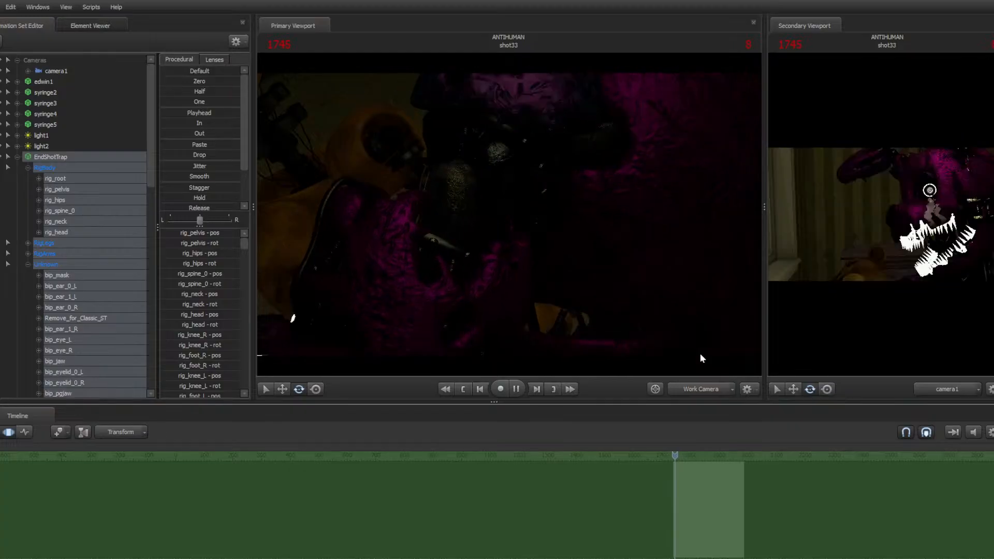
key(space)
key(F2)
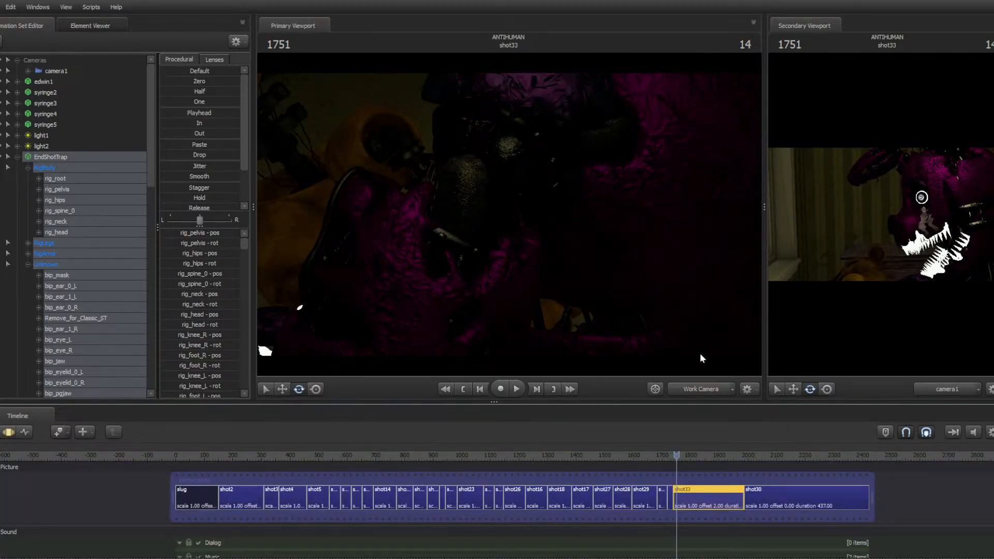
scroll(715, 538, up, 5)
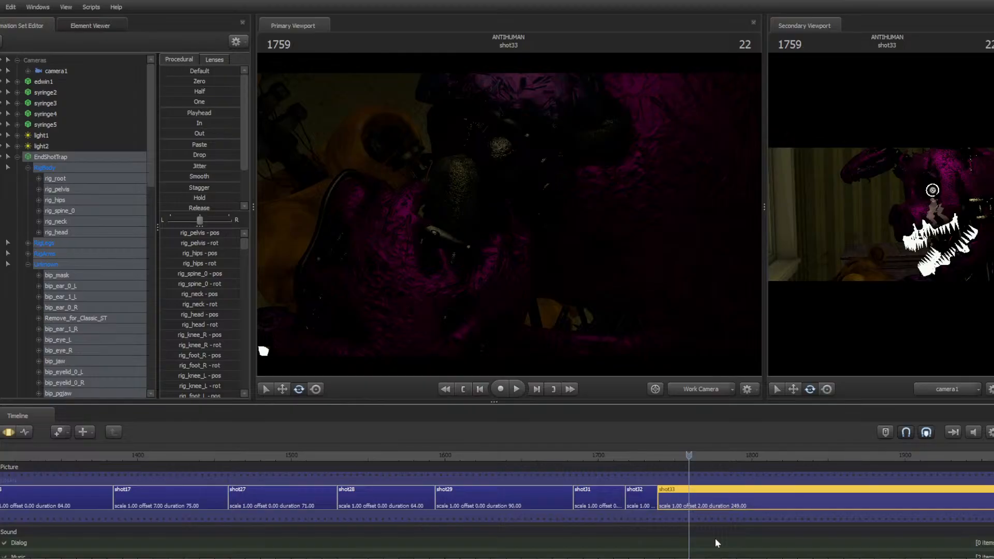
key(Left)
key(Left)
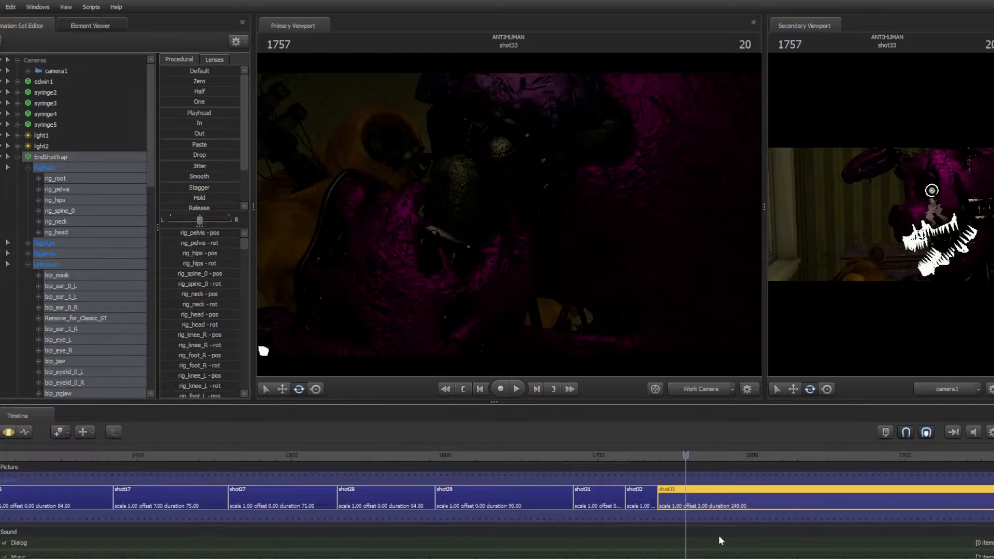
key(ctrl+b)
click(702, 507)
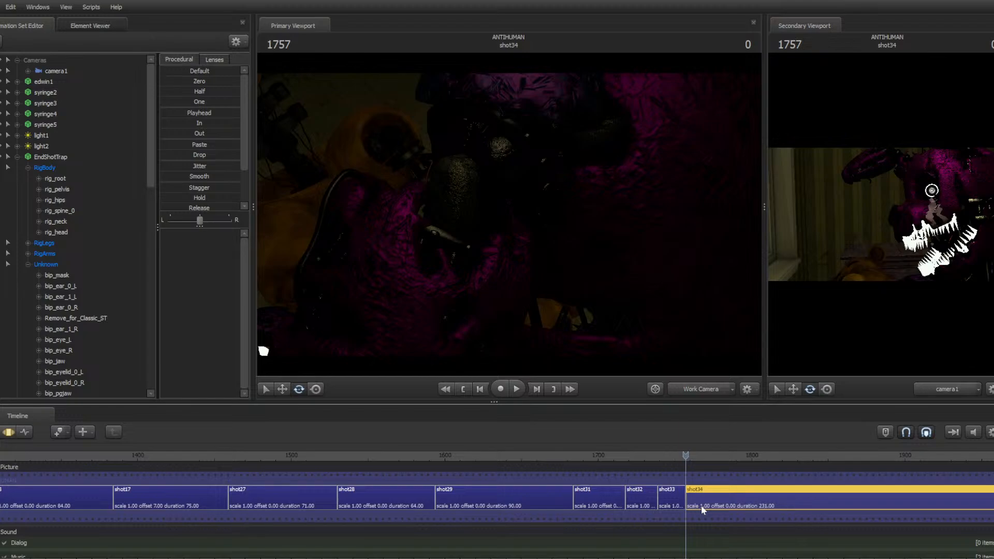
Select the EndShotTrap rig and paste the copied samples at frame 1757 of the new shot
key(space)
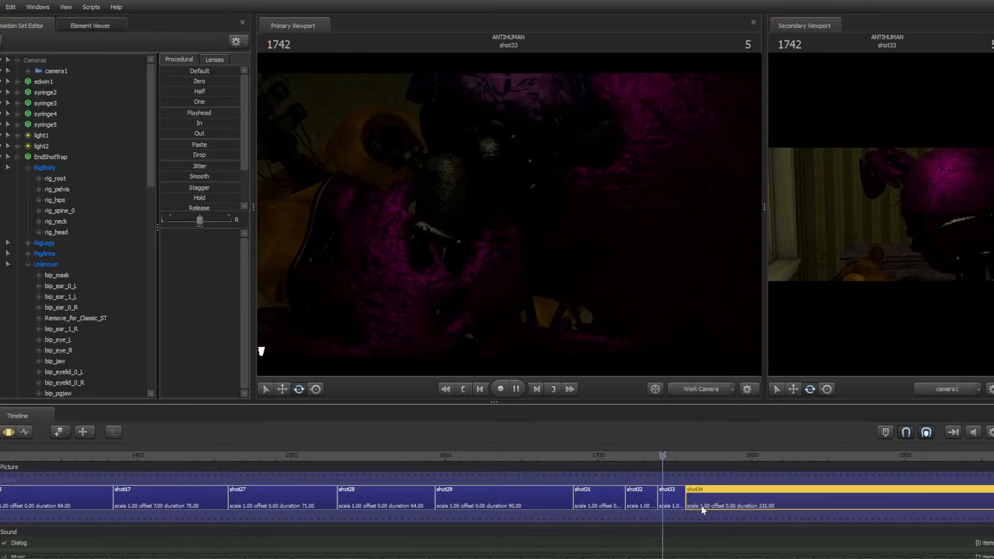
key(space)
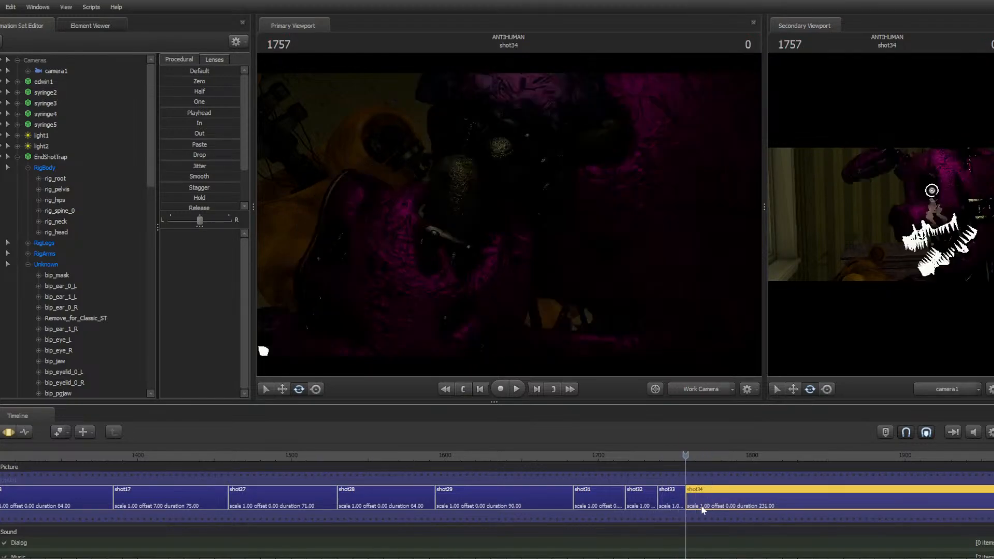
click(8, 432)
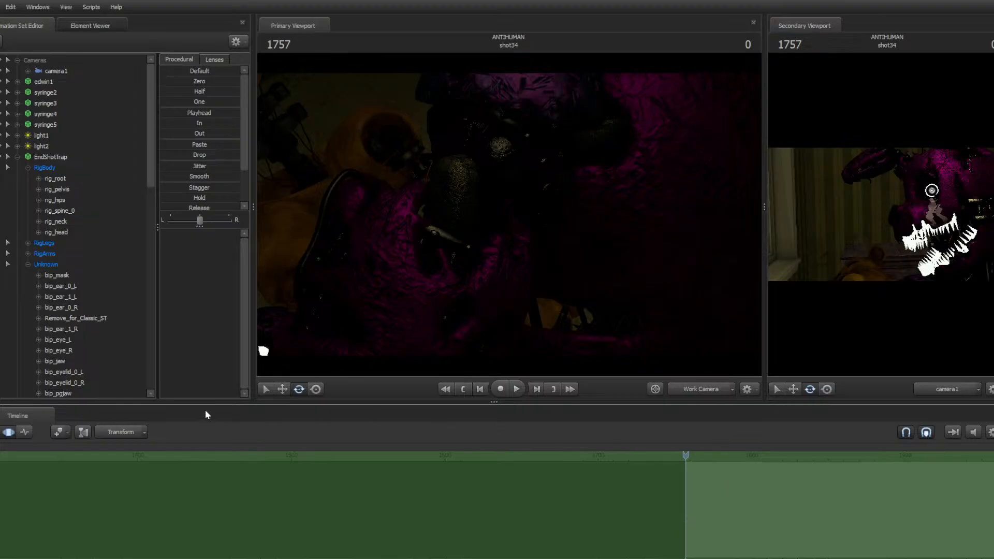
click(43, 158)
right_click(761, 484)
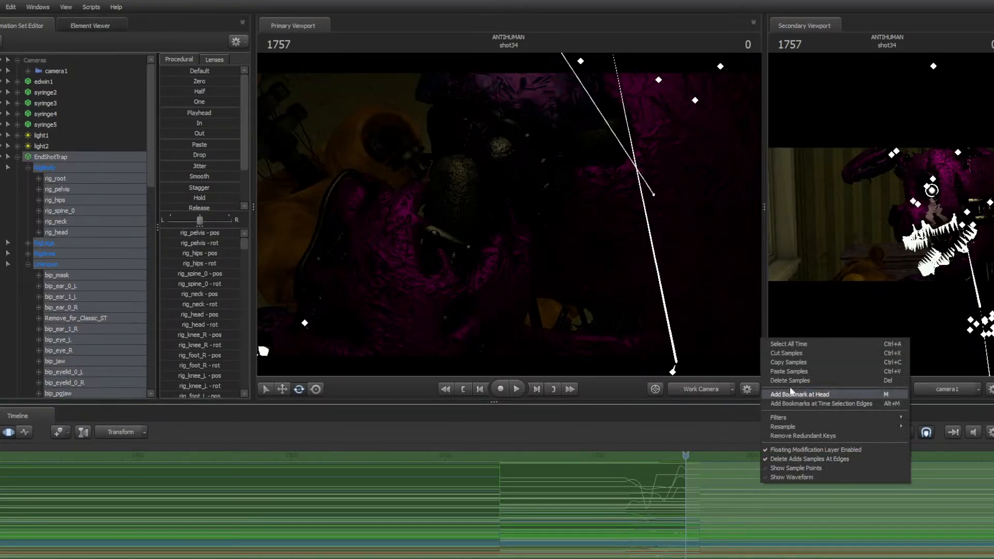
click(779, 356)
Play back the cut between shot33 and the new shot to check the transition
key(space)
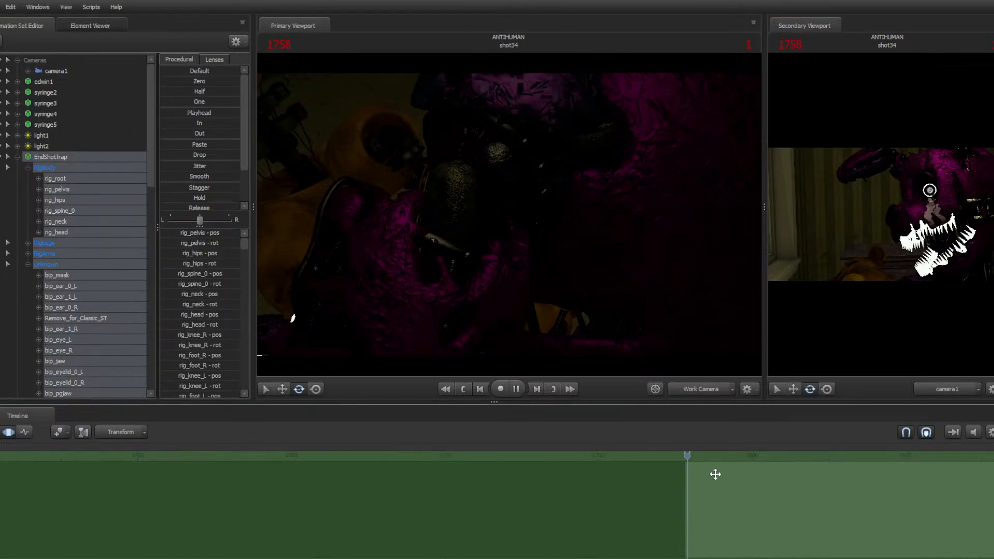
key(space)
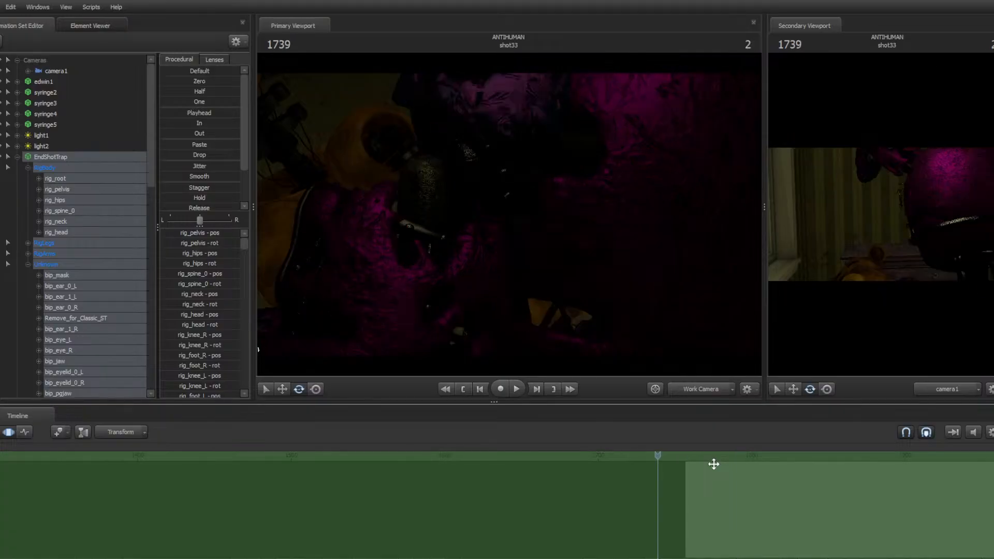
key(space)
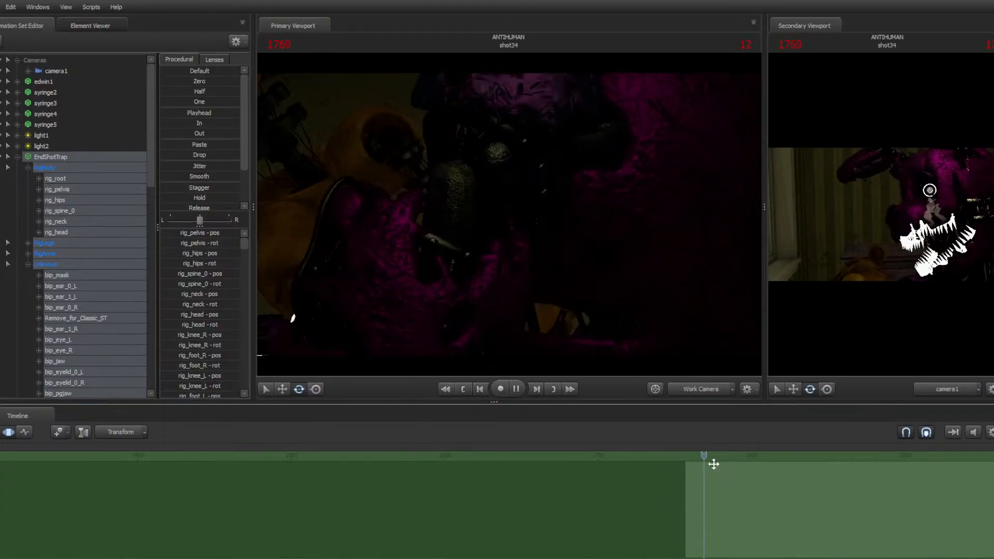
key(space)
key(Up)
key(space)
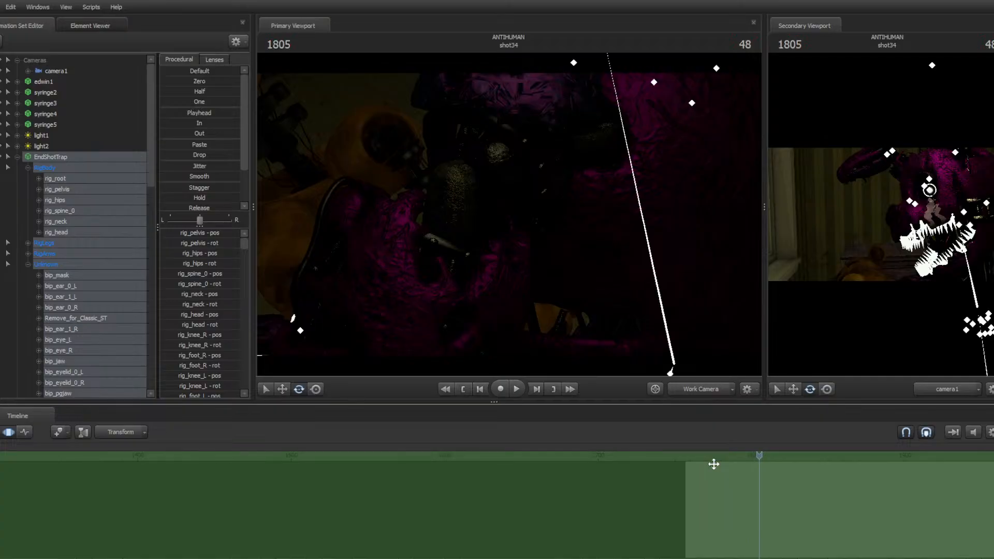
key(space)
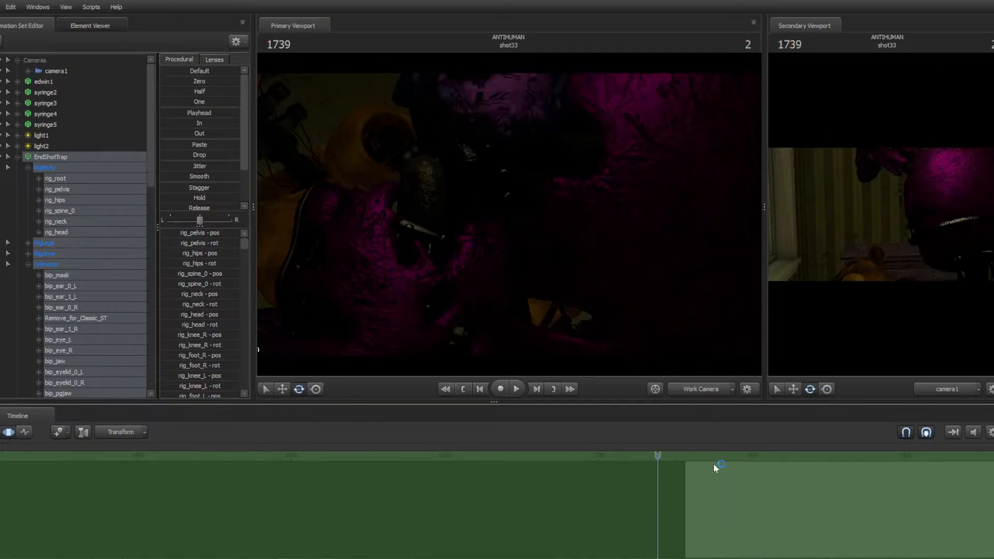
Fly the work camera through the map's hallways to inspect the environment
click(708, 389)
click(698, 392)
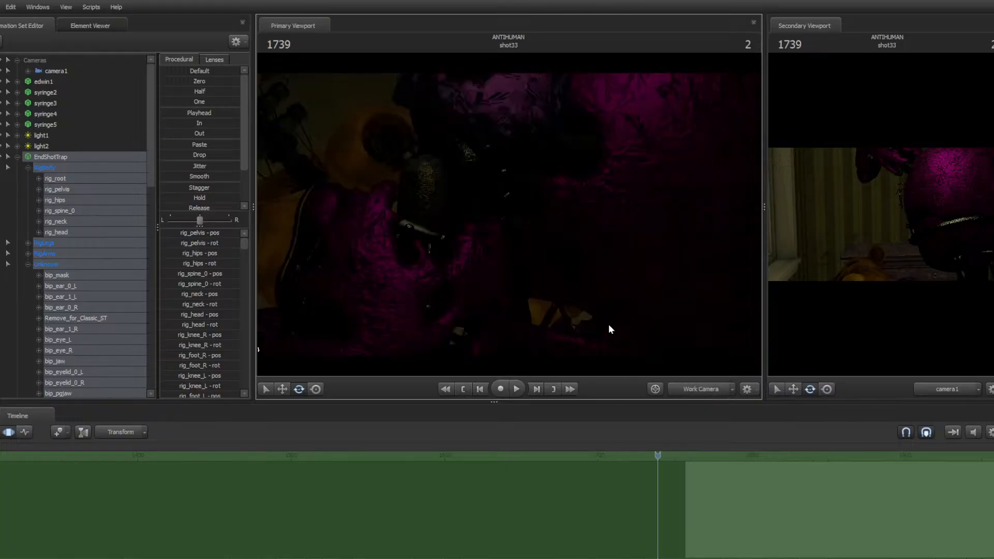
drag(610, 328, 803, 259)
key(s)
key(w)
key(w)
key(w)
key(w)
key(w)
drag(509, 214, 533, 214)
key(s)
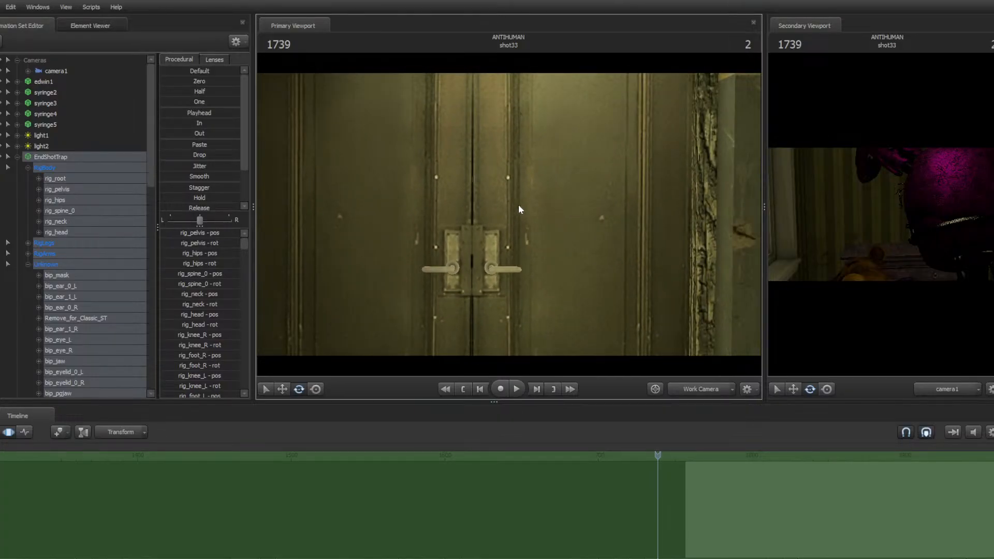
drag(520, 206, 543, 207)
key(w)
key(w)
key(s)
key(w)
key(w)
key(w)
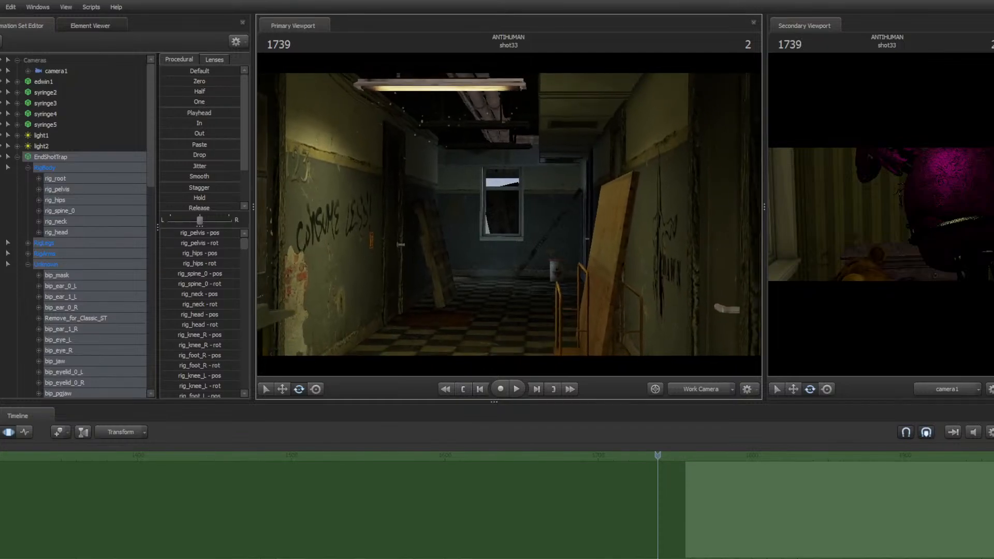
key(w)
key(w)
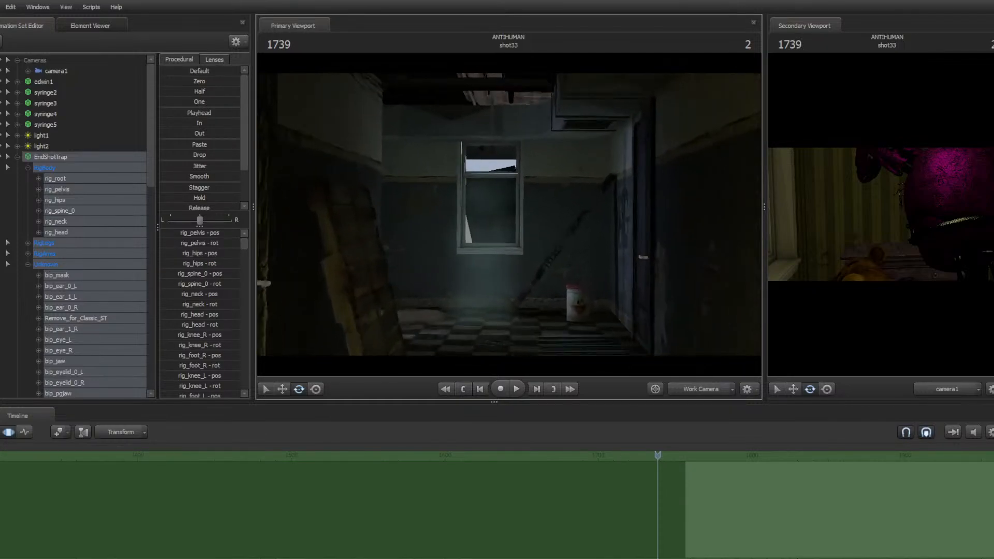
key(s)
key(s)
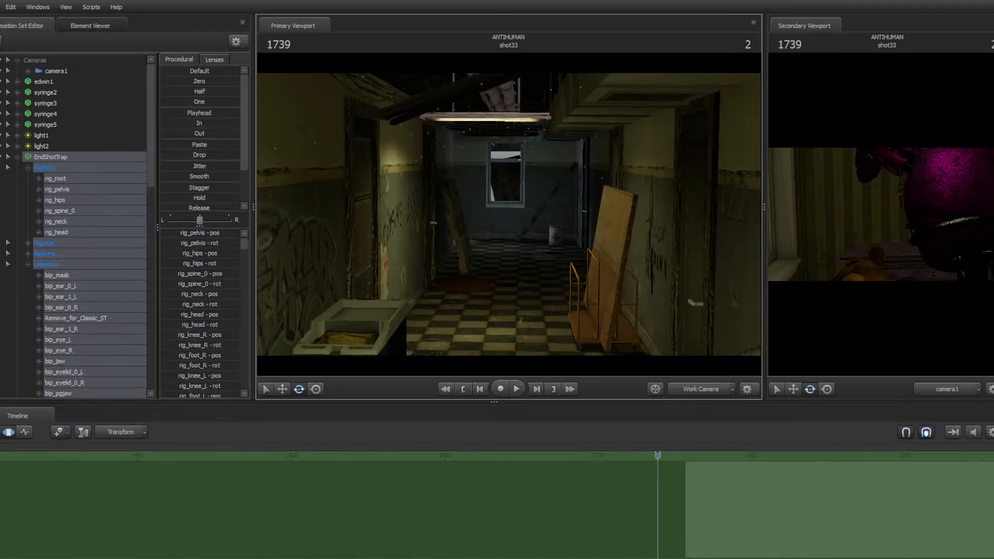
key(w)
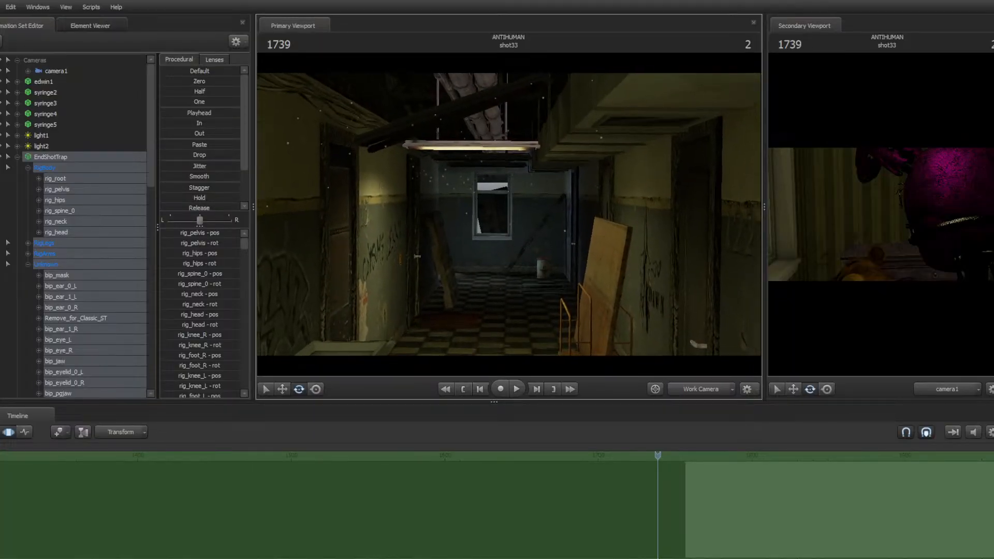
key(w)
key(w)
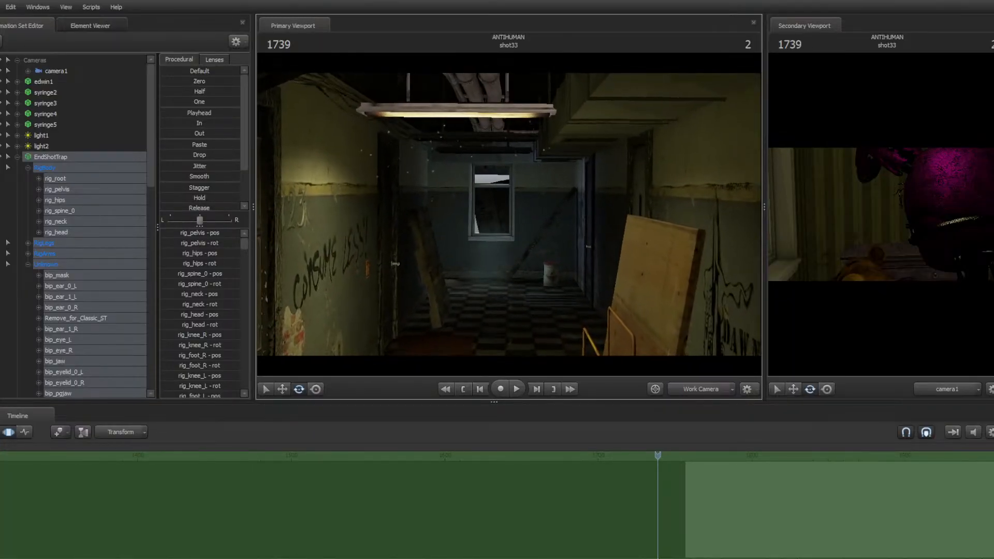
key(w)
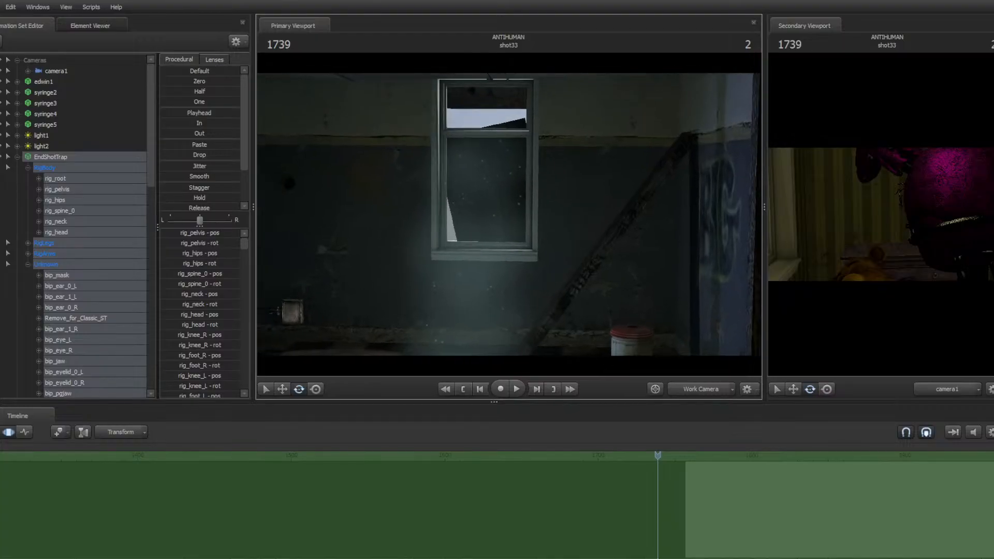
key(w)
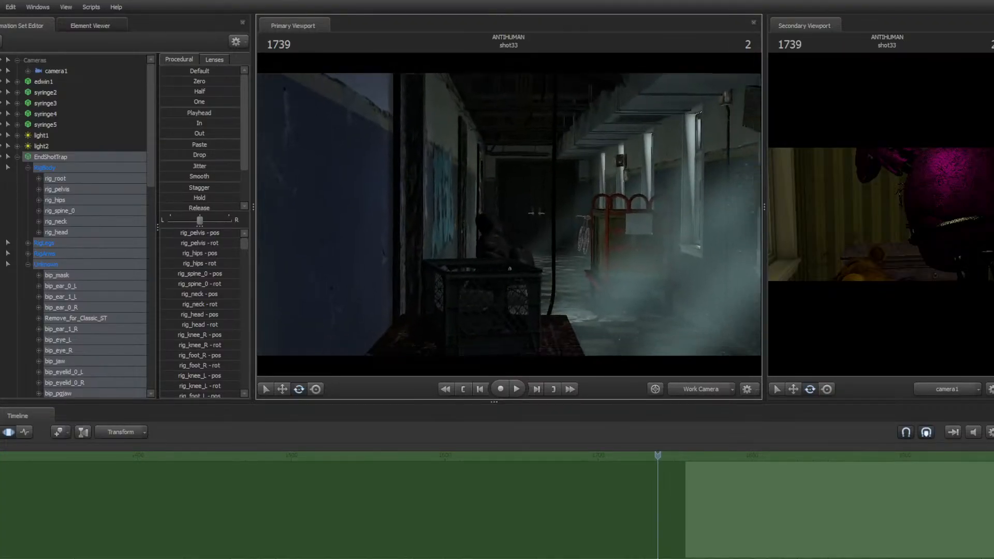
Turn viewport lighting off and back on while moving the work camera
right_click(509, 213)
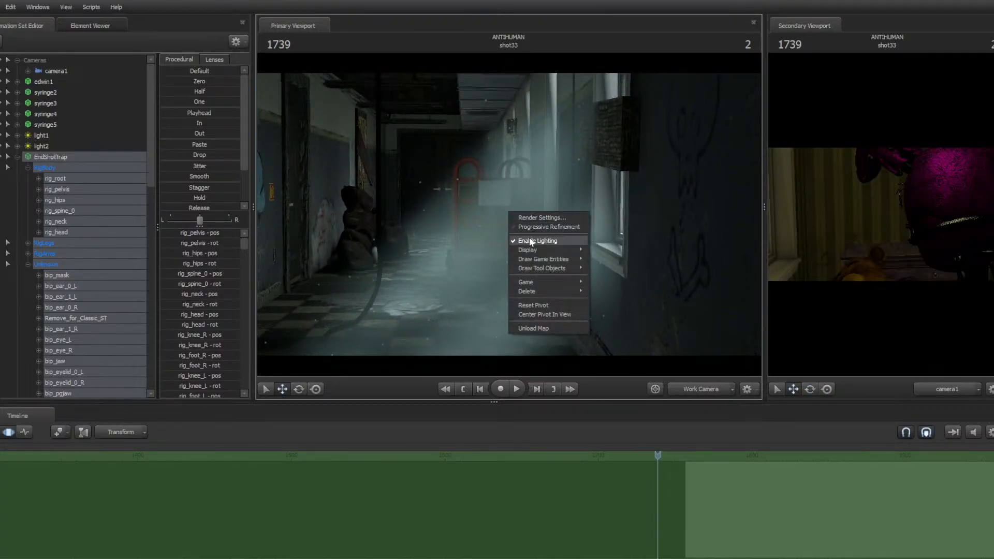
click(529, 240)
key(w)
key(w)
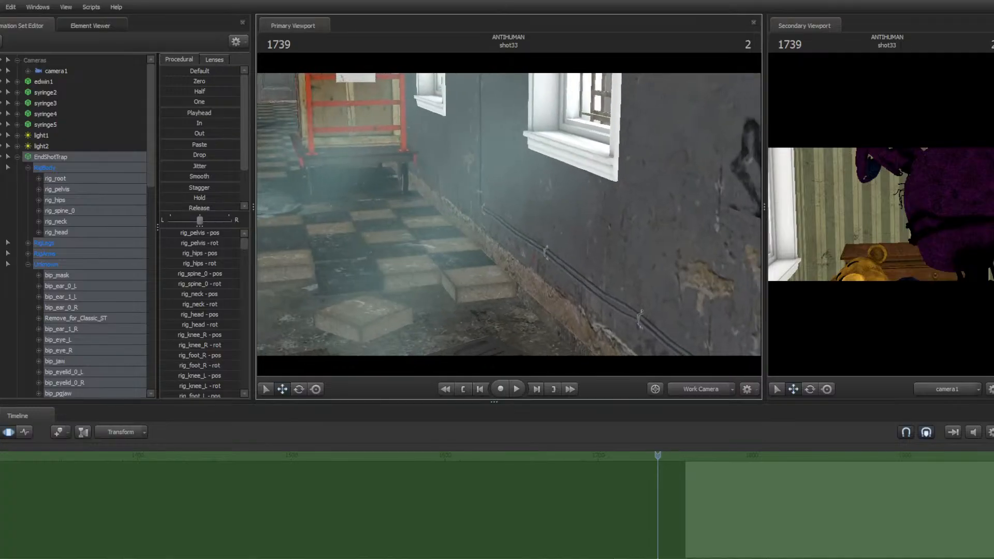
key(w)
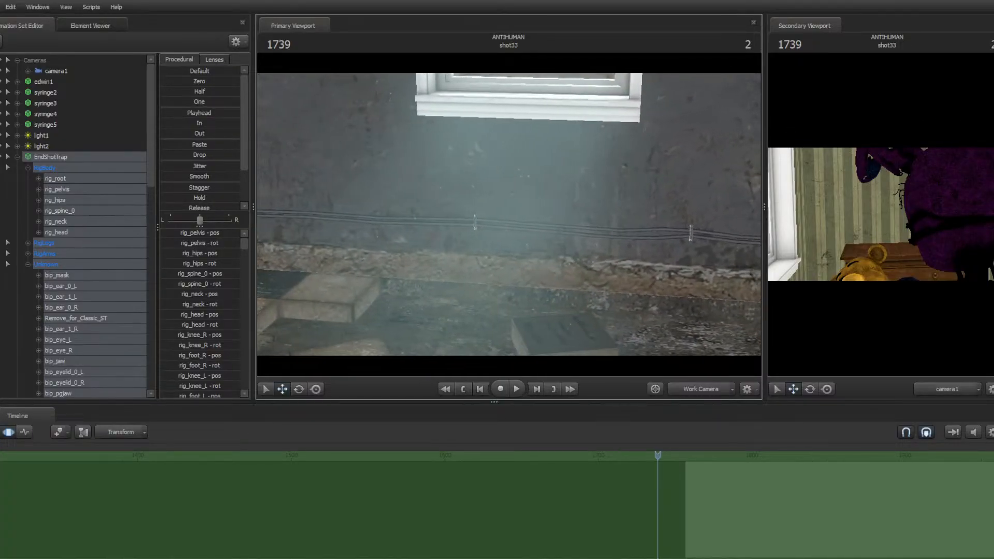
key(w)
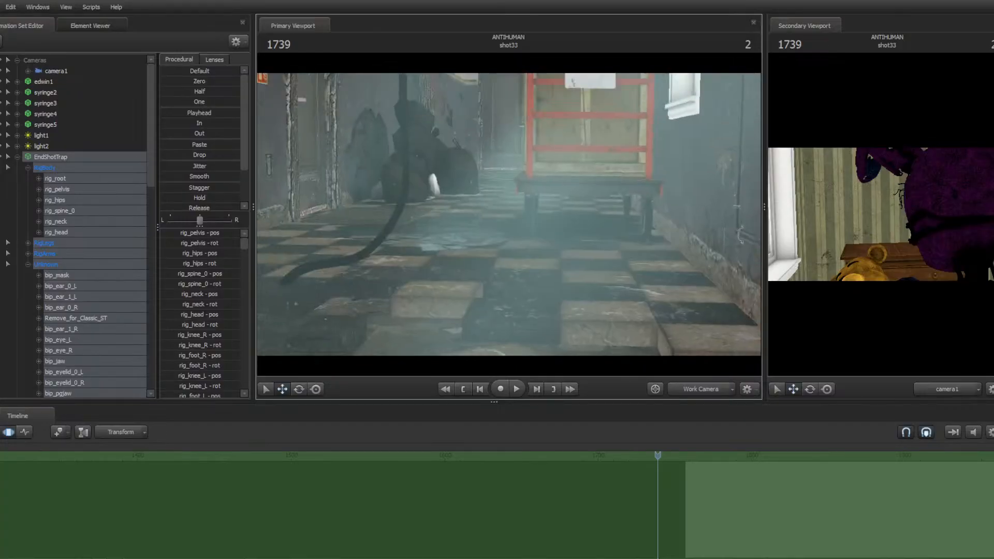
right_click(510, 217)
click(552, 244)
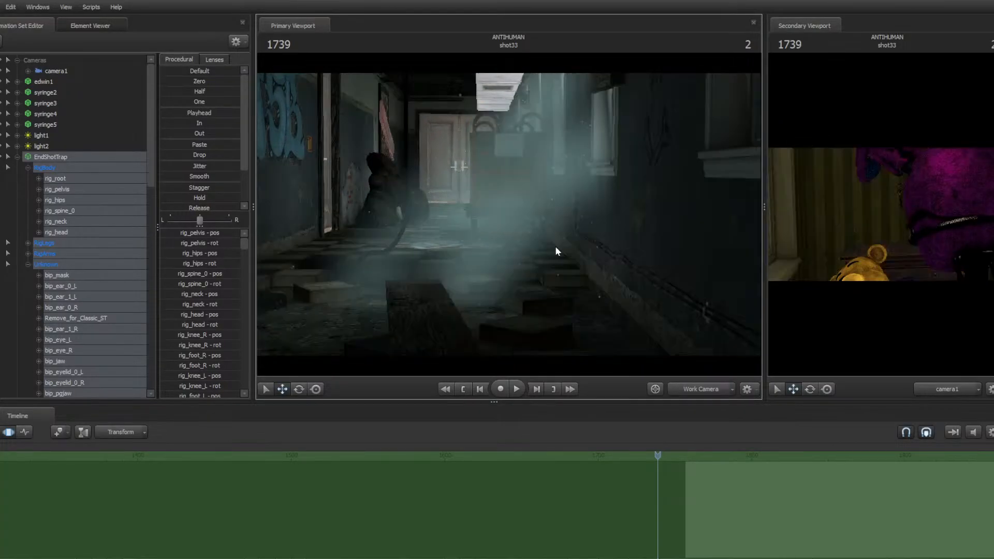
Move the work camera back toward the EndShotTrap character
key(w)
drag(555, 247, 506, 212)
key(w)
key(w)
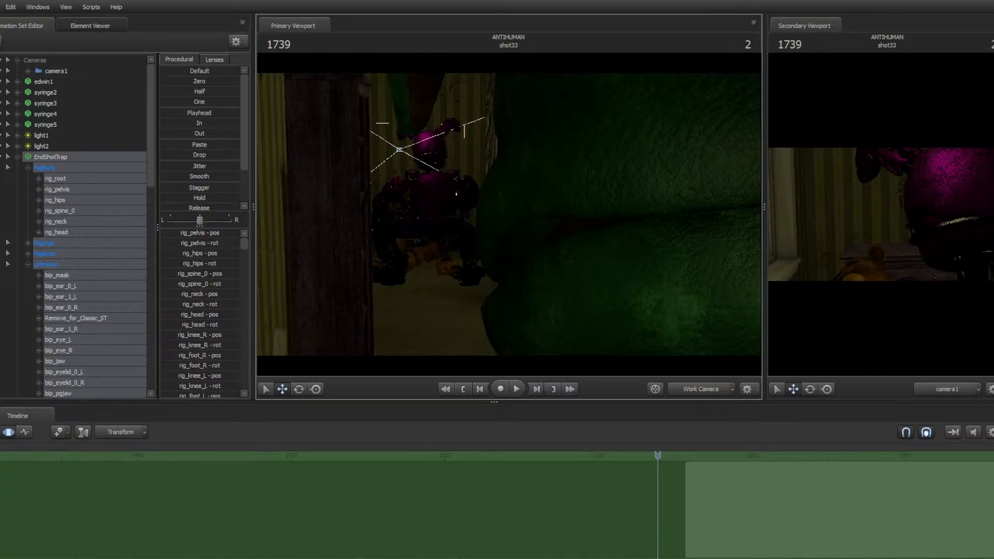
Open the recent session hat trick transition test.dmx
click(2, 7)
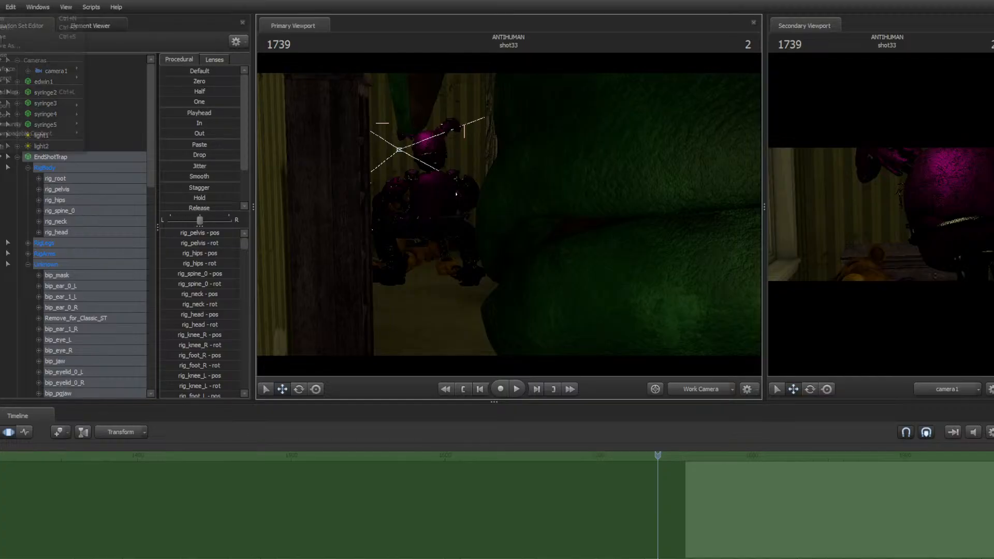
mouse_move(18, 78)
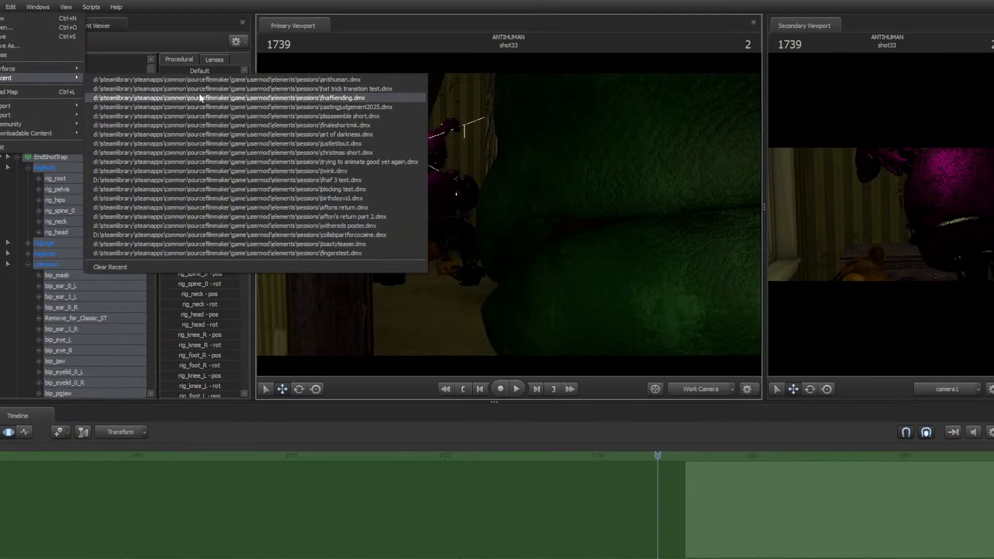
click(236, 89)
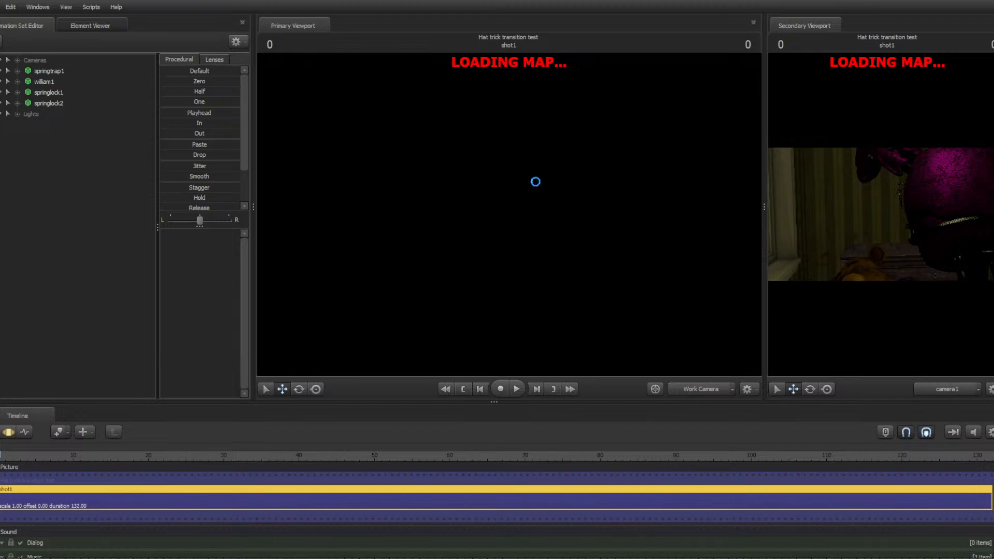
Turn off viewport lighting in the primary viewport and play the shot briefly from the start
right_click(470, 232)
click(505, 259)
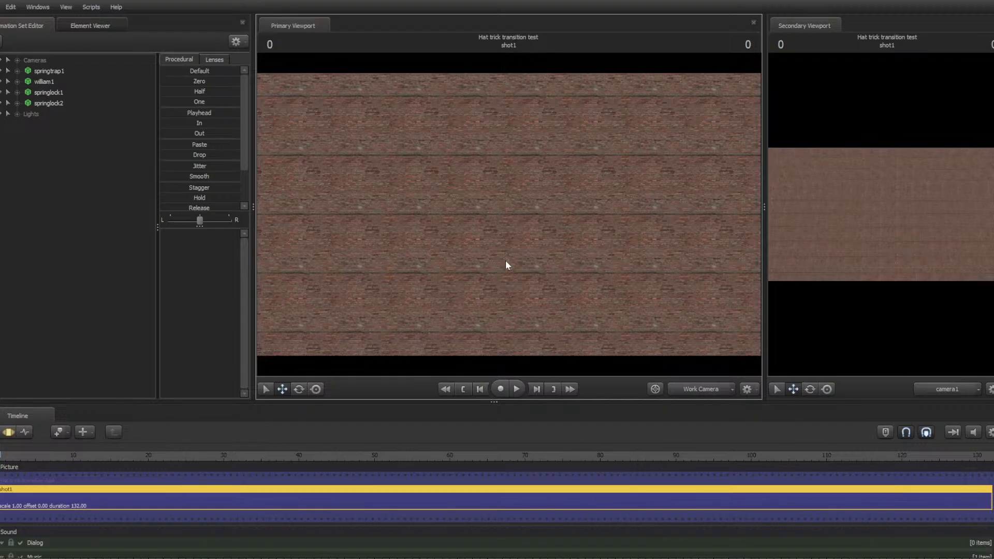
key(space)
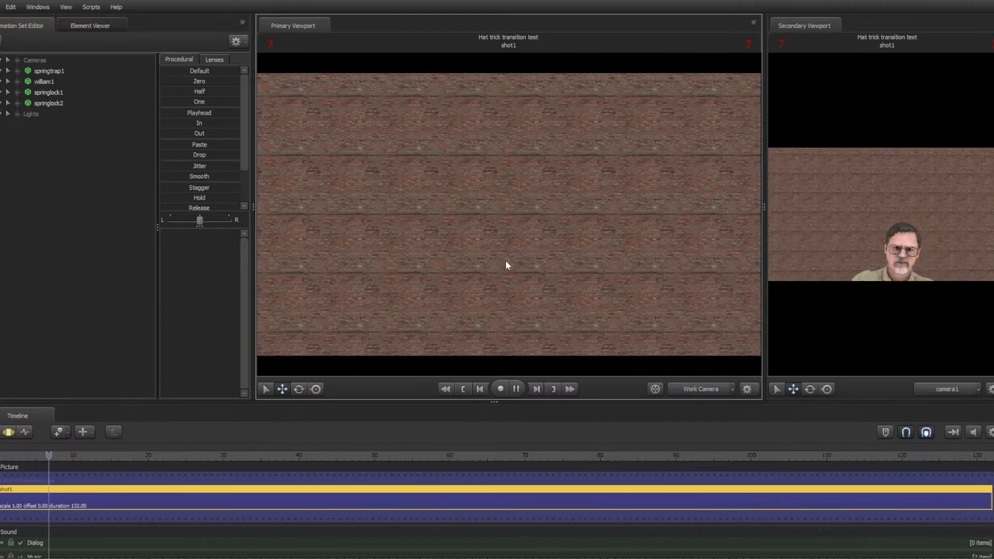
key(Home)
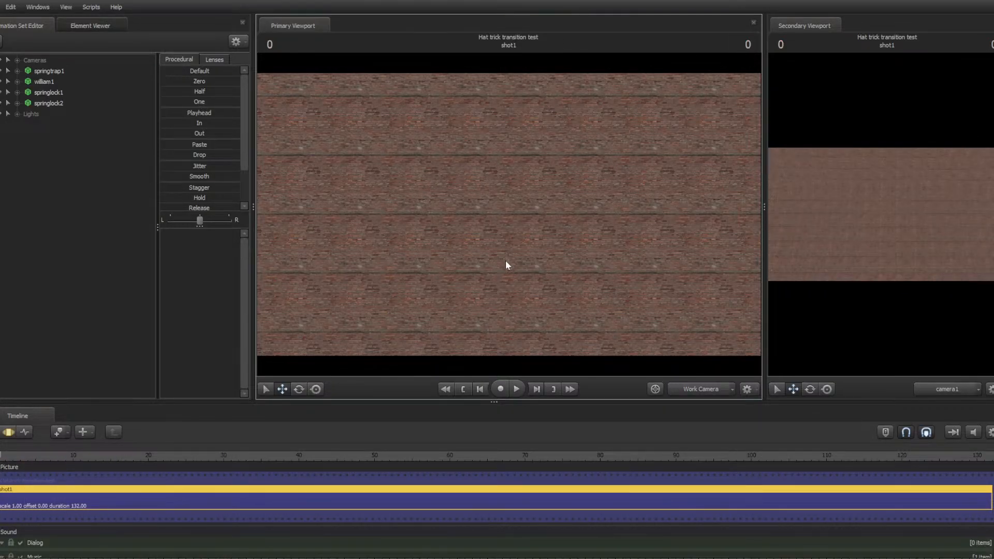
Switch the primary viewport to camera1 and play the shot through, returning to the start
click(688, 392)
click(654, 303)
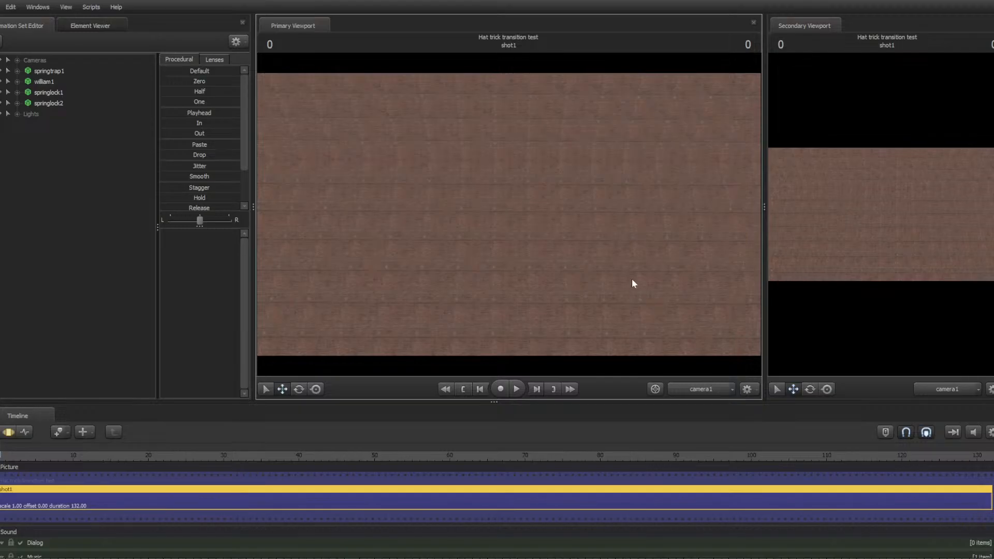
key(space)
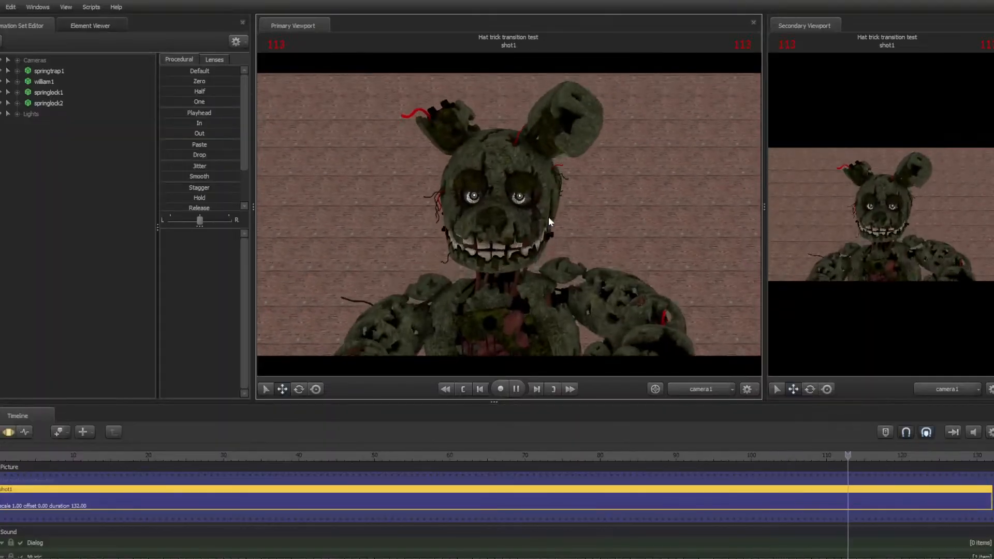
key(space)
key(Home)
Re-enable viewport lighting and play the shot to preview the lit result
right_click(549, 216)
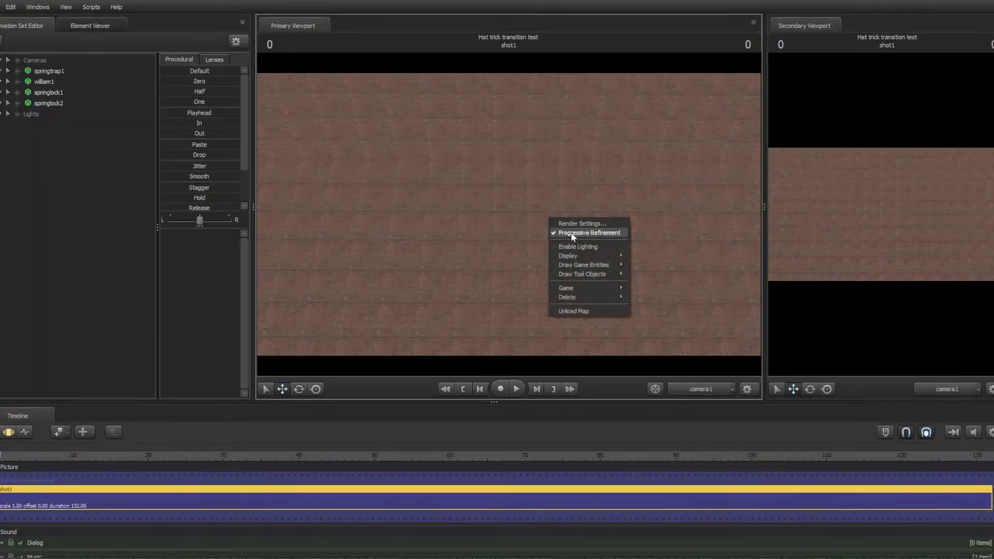
click(572, 241)
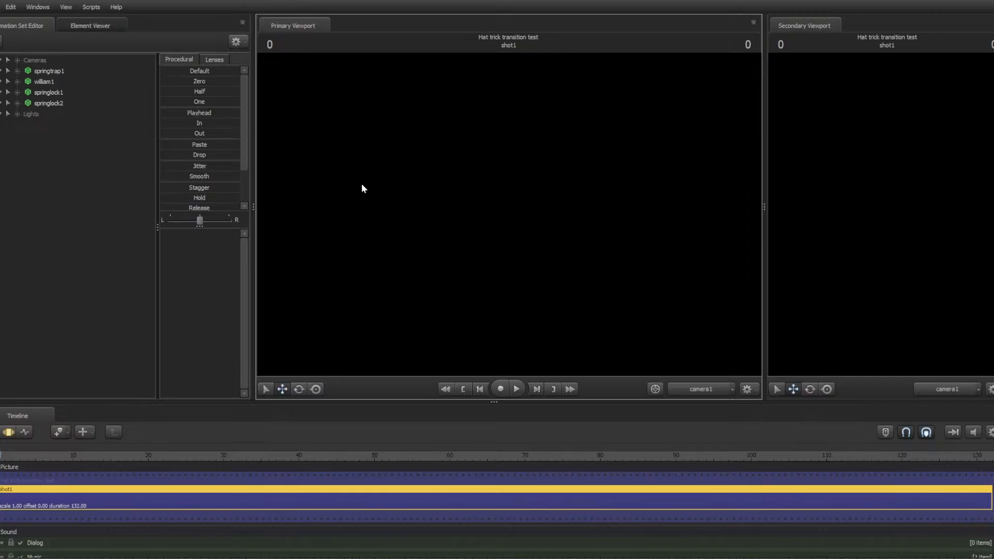
key(space)
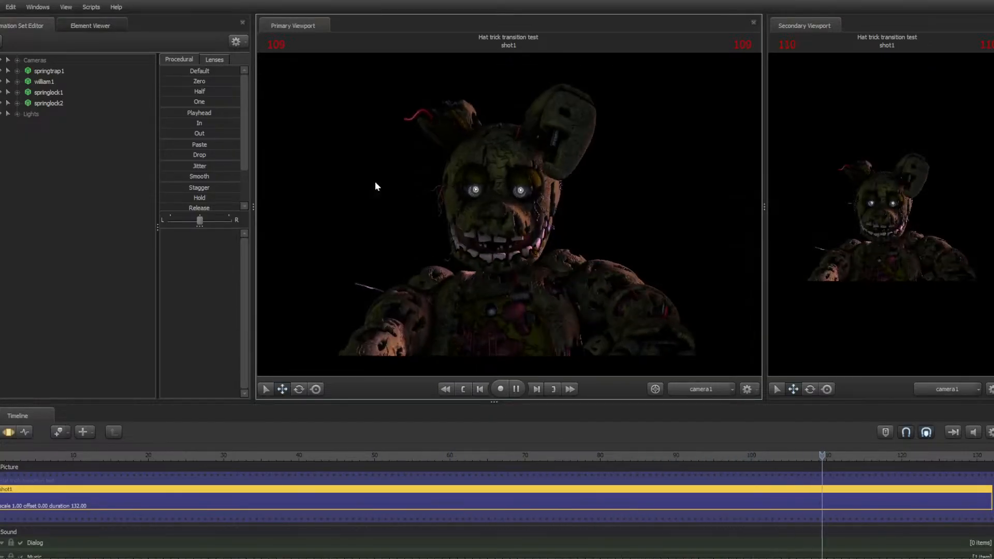
key(space)
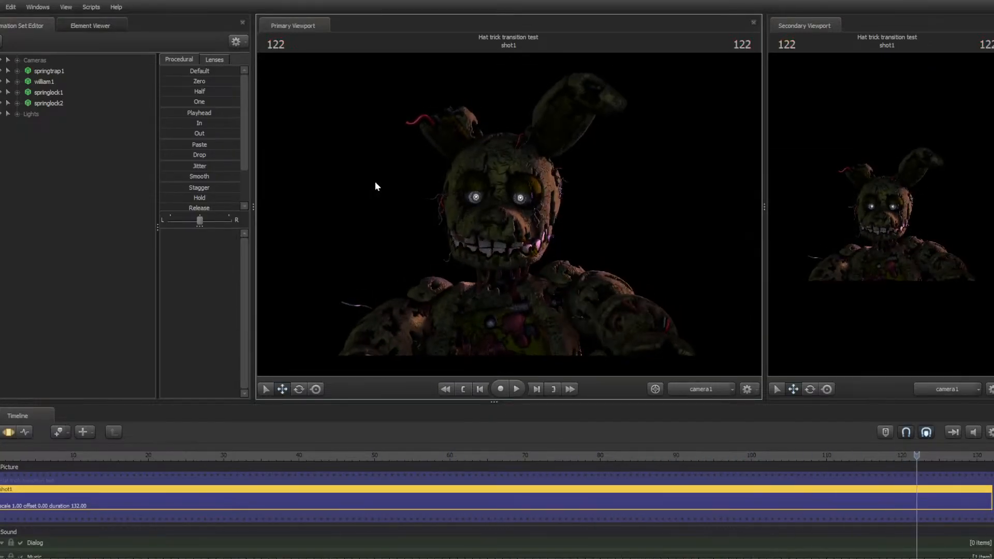
Return the primary viewport to the Work Camera and turn viewport lighting off again
click(685, 391)
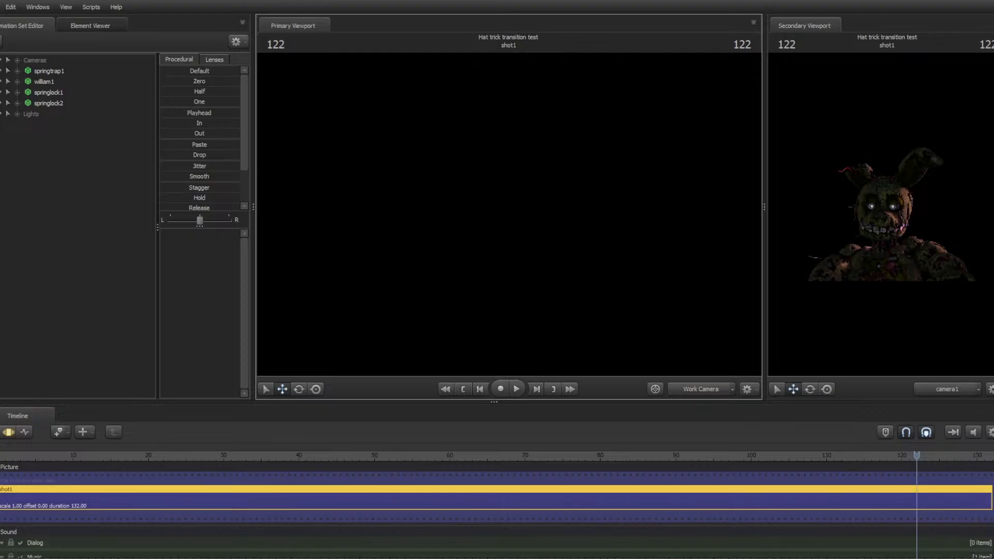
right_click(510, 214)
click(542, 243)
Move the work camera back to view camera1 and the character from the side
drag(515, 248, 776, 339)
key(w)
key(w)
key(s)
key(w)
key(s)
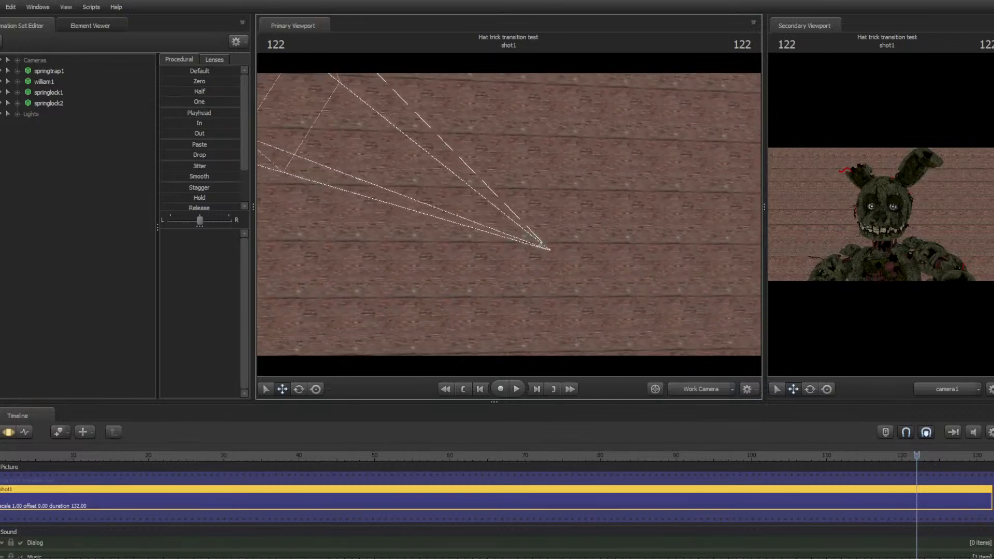
key(s)
drag(509, 215, 509, 214)
Step frame by frame through frames 100 to 112 and turn off Progressive Refinement in the viewport
key(Left)
key(Left)
key(Left)
key(Left)
key(Left)
key(Left)
key(Left)
key(Left)
key(Left)
key(Left)
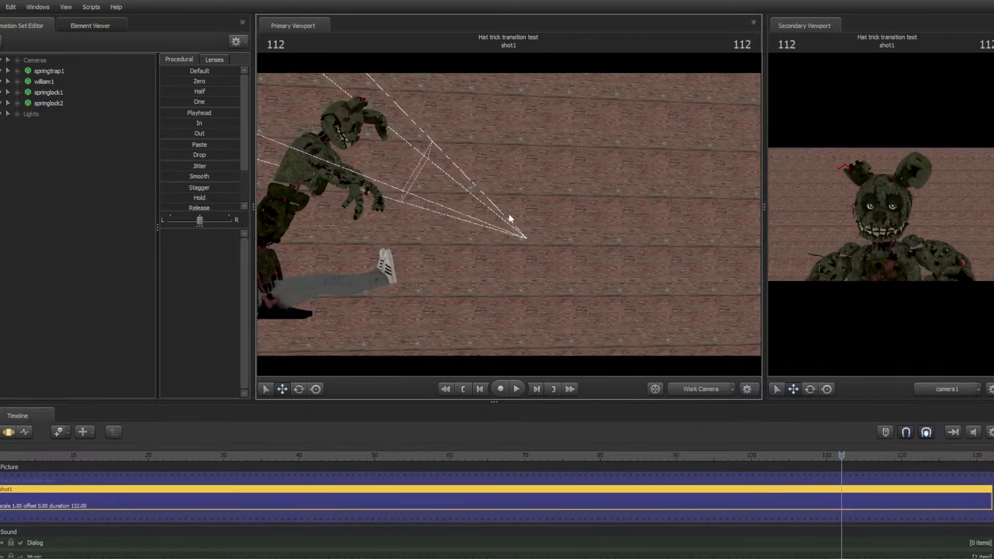
key(Left)
key(Left)
key(Left)
key(Left)
key(Left)
key(Left)
key(Left)
key(Left)
key(Left)
key(Left)
key(Left)
key(Left)
key(Left)
key(Left)
key(Left)
key(Right)
key(Right)
key(Right)
key(Right)
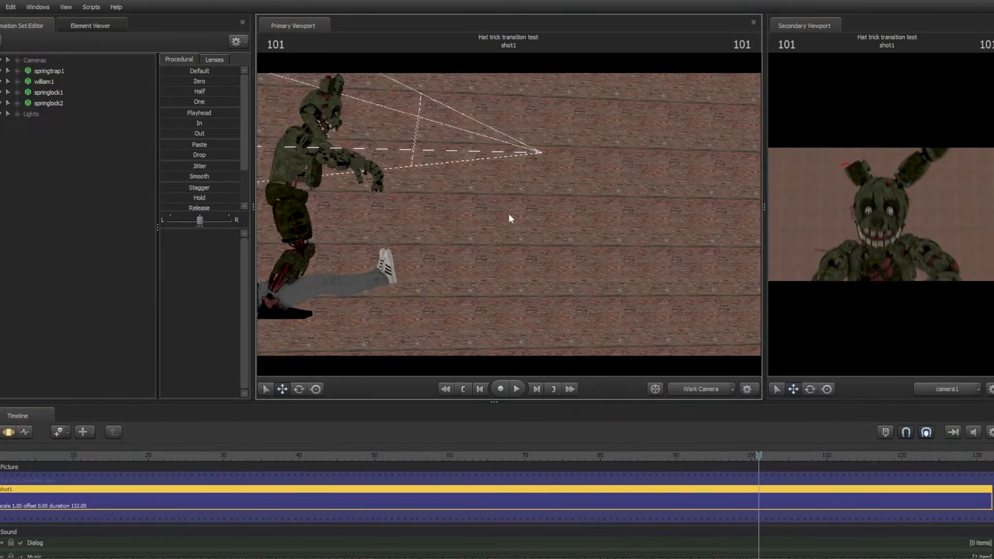
key(Right)
key(Right)
right_click(559, 86)
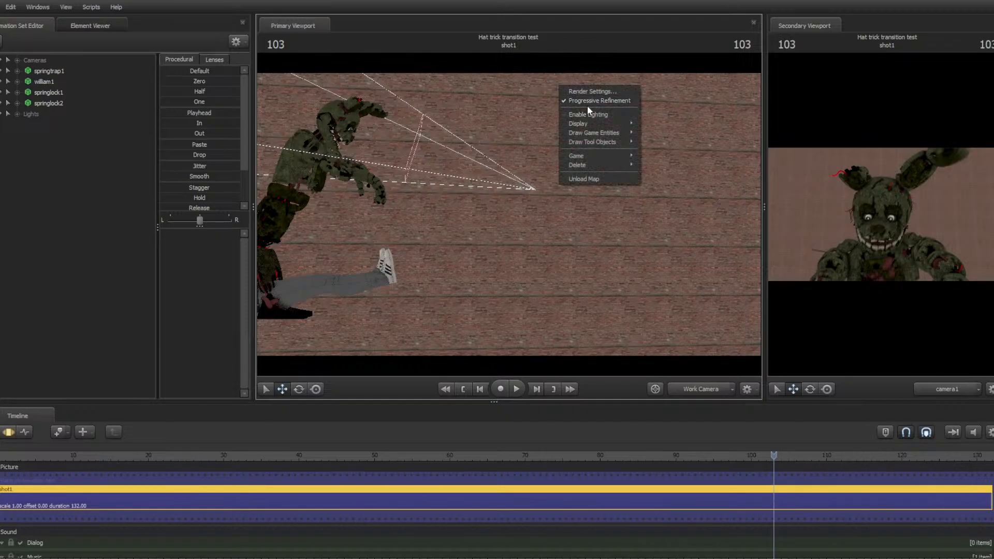
click(591, 101)
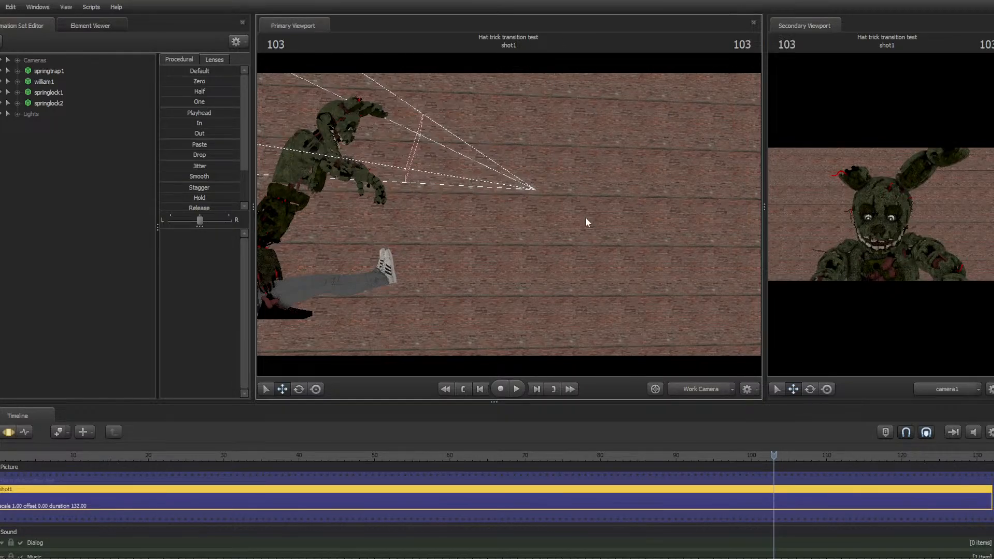
Step through frames 102 to 115 and move the work camera up to the character's face
key(Left)
key(Left)
key(Left)
key(Left)
key(Right)
key(Right)
key(Right)
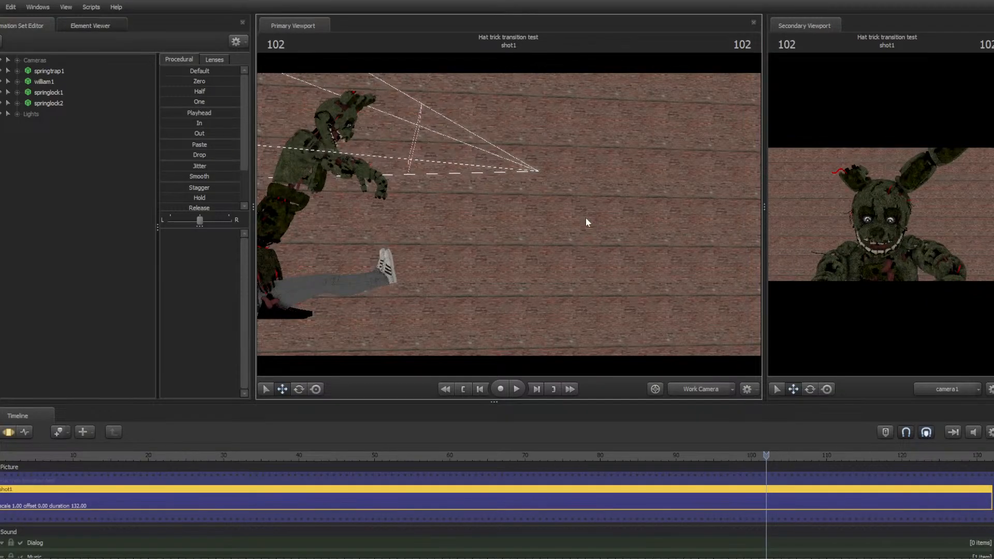
key(Right)
key(Right)
key(Right)
key(Right)
key(Right)
key(Right)
key(Right)
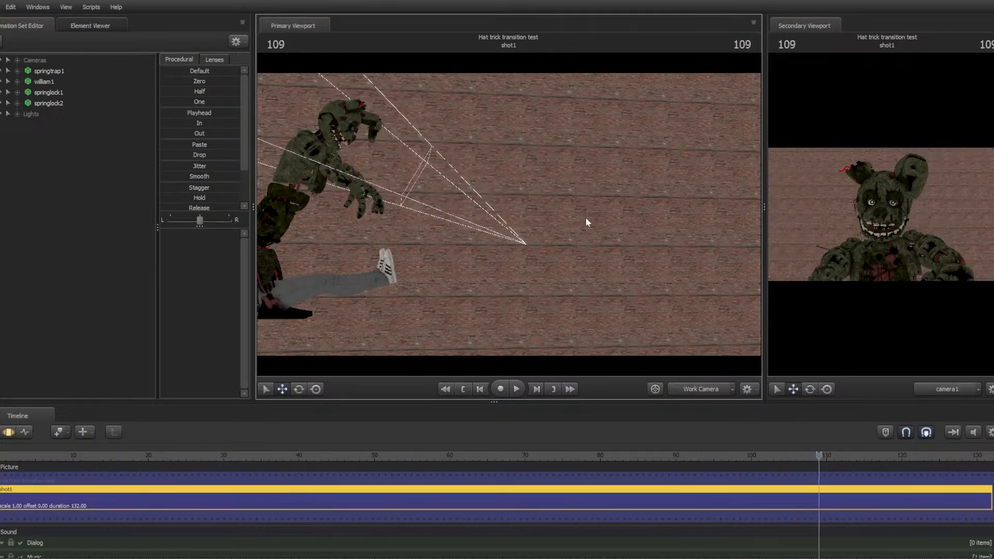
key(Right)
key(Right)
key(Right)
key(Right)
key(Right)
key(Right)
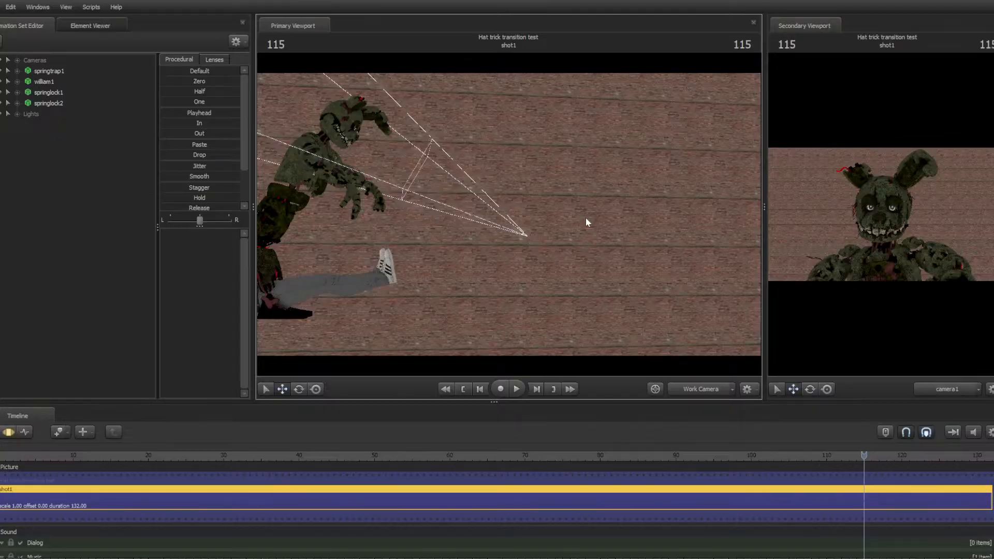
drag(585, 218, 429, 194)
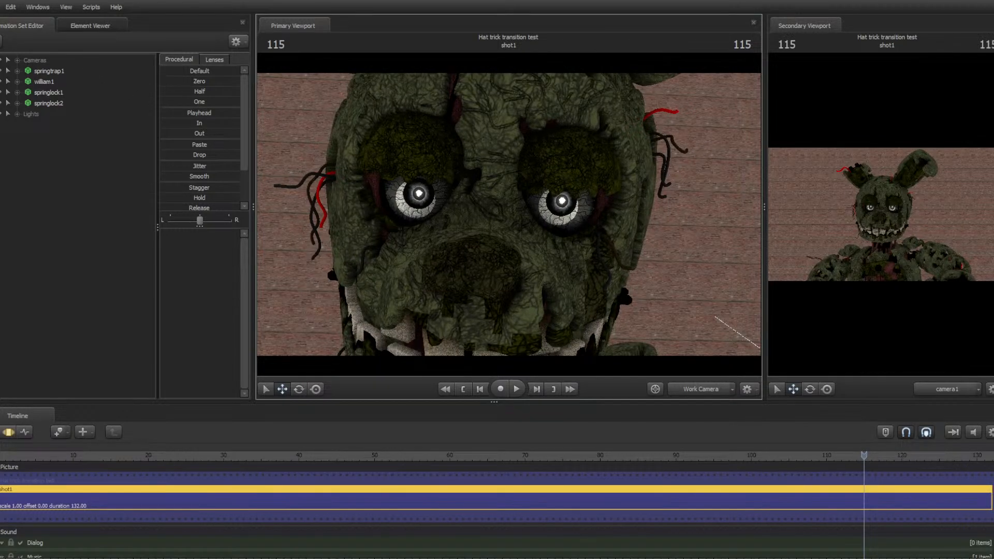
Open the recent session fnaf3ending.dmx
click(1, 8)
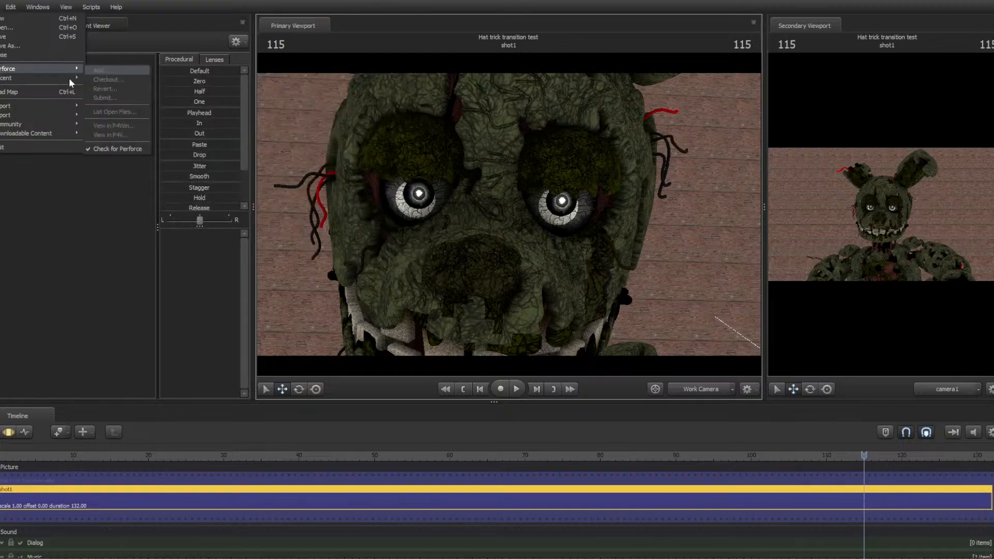
mouse_move(66, 78)
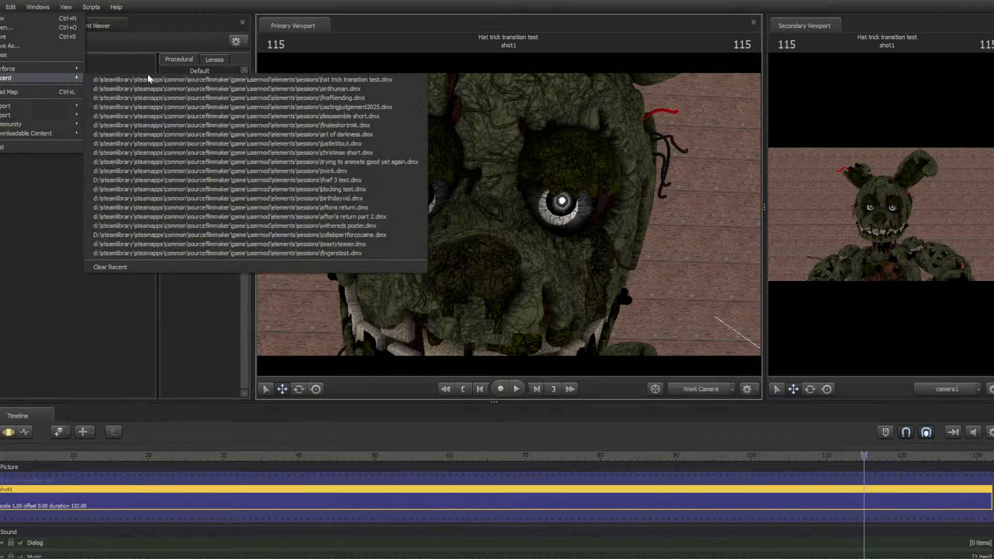
click(309, 97)
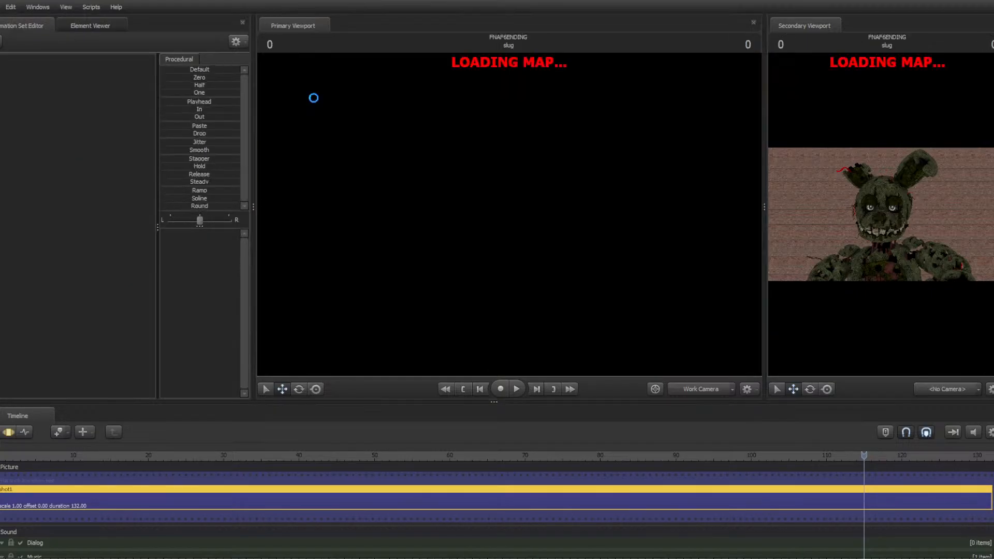
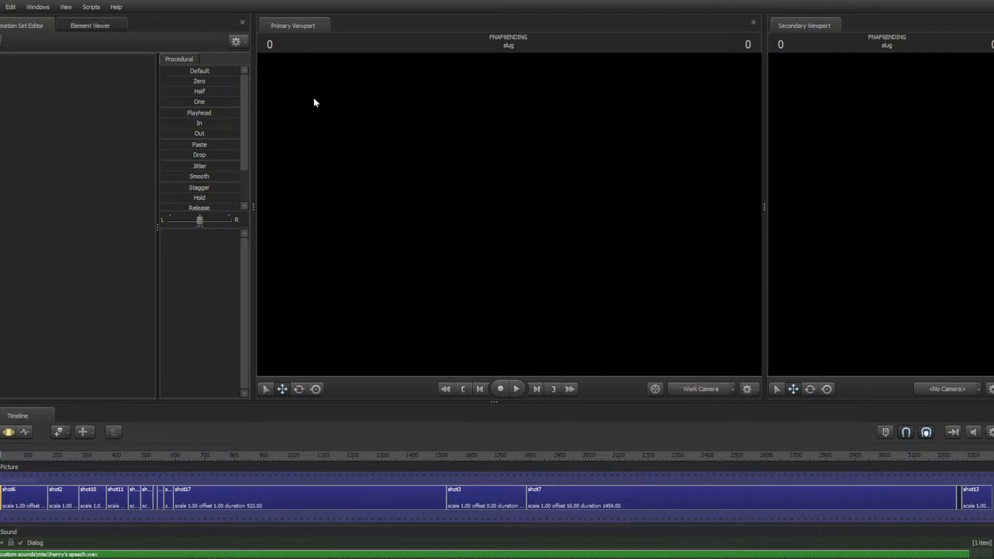
Play the fnaf3ending session and fly the work camera toward the character sitting at the monitor
key(space)
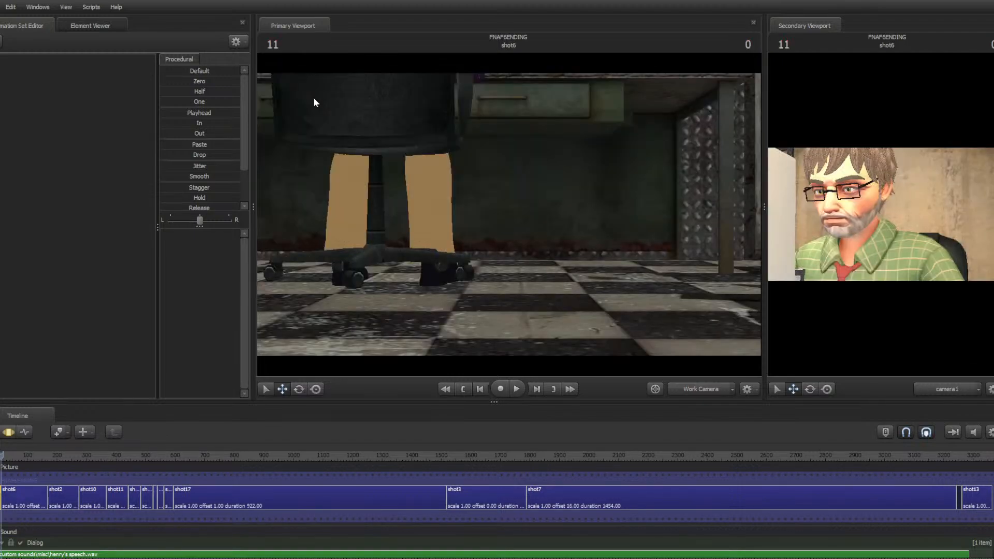
drag(340, 96, 673, 207)
key(w)
key(w)
key(w)
key(d)
mouse_move(508, 214)
mouse_down()
mouse_move(549, 218)
mouse_move(389, 190)
mouse_move(510, 215)
mouse_up()
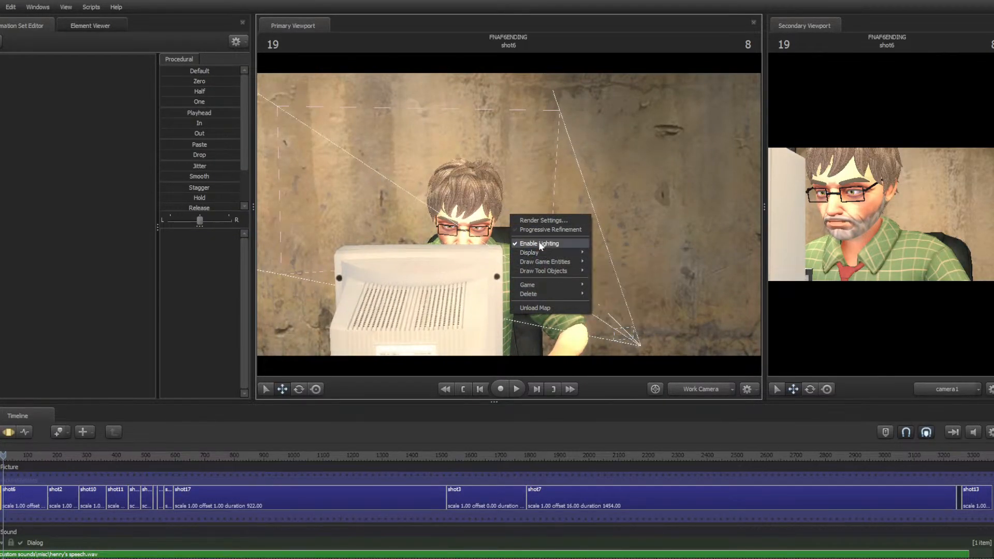
Toggle Enable Lighting in the viewport off and back on
click(540, 245)
right_click(539, 241)
click(542, 243)
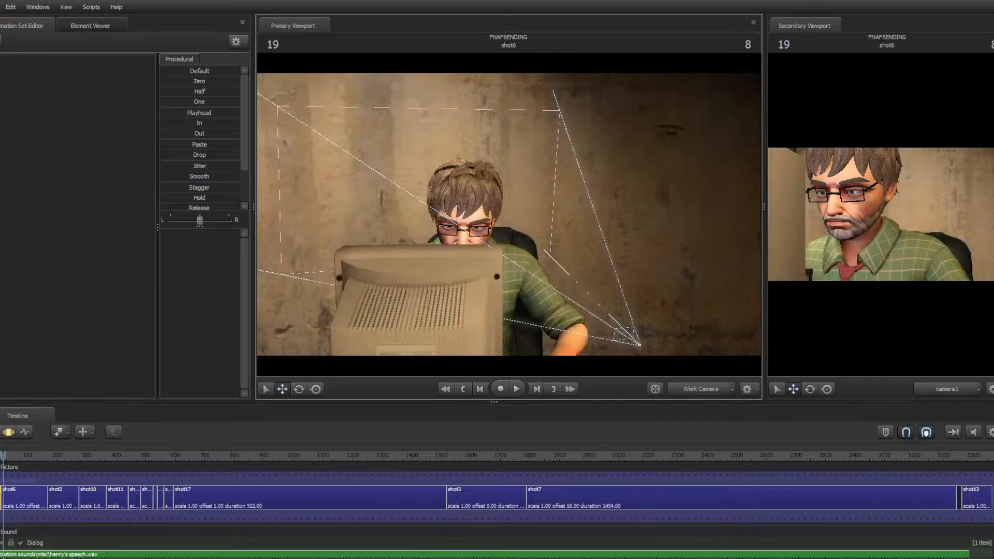
Move the work camera close to the character's face and play the shot
key(d)
drag(542, 243, 454, 246)
key(w)
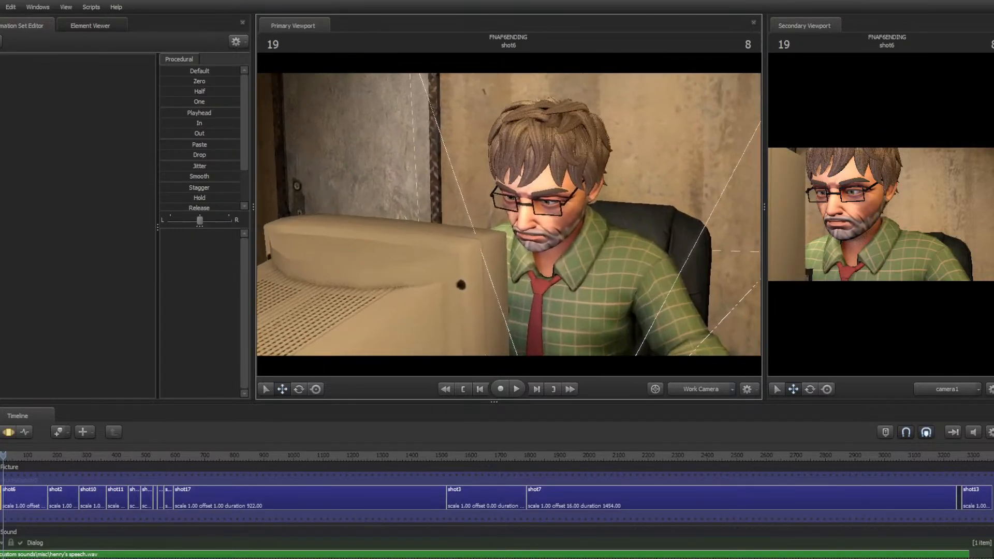
key(space)
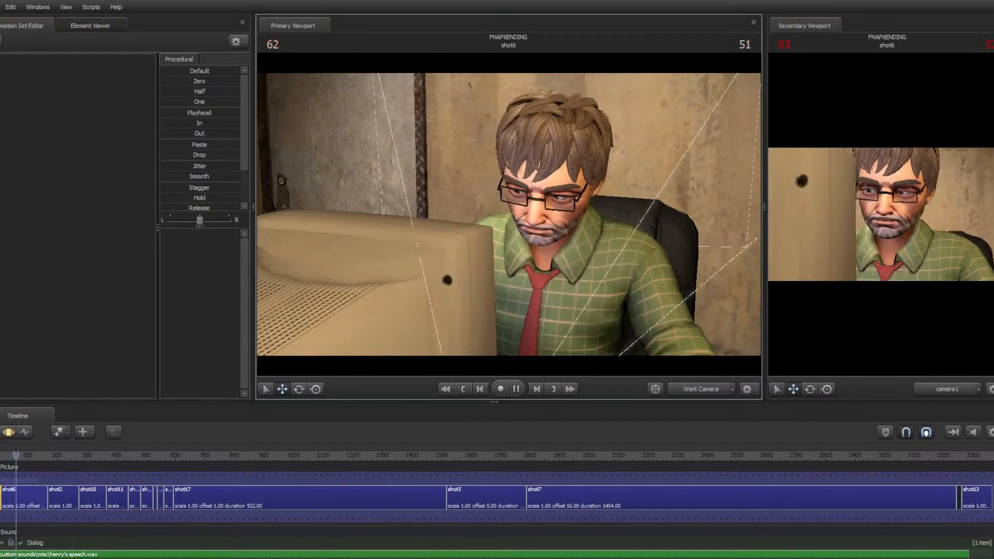
key(w)
mouse_move(541, 243)
mouse_down()
mouse_move(579, 225)
mouse_move(555, 225)
mouse_move(541, 239)
mouse_up()
key(s)
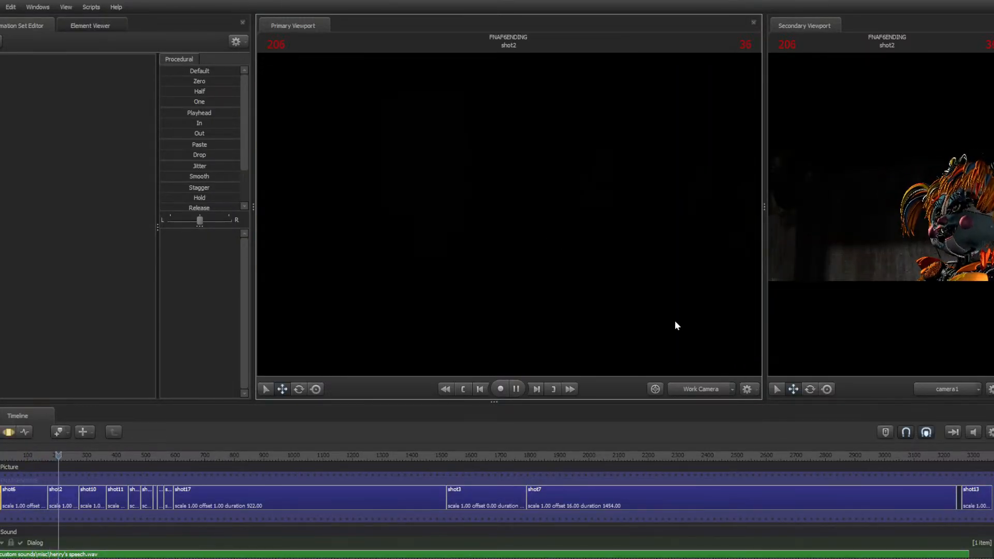
Reposition the work camera within shot2 and resume playback
click(616, 313)
drag(616, 311, 880, 303)
key(w)
key(w)
key(space)
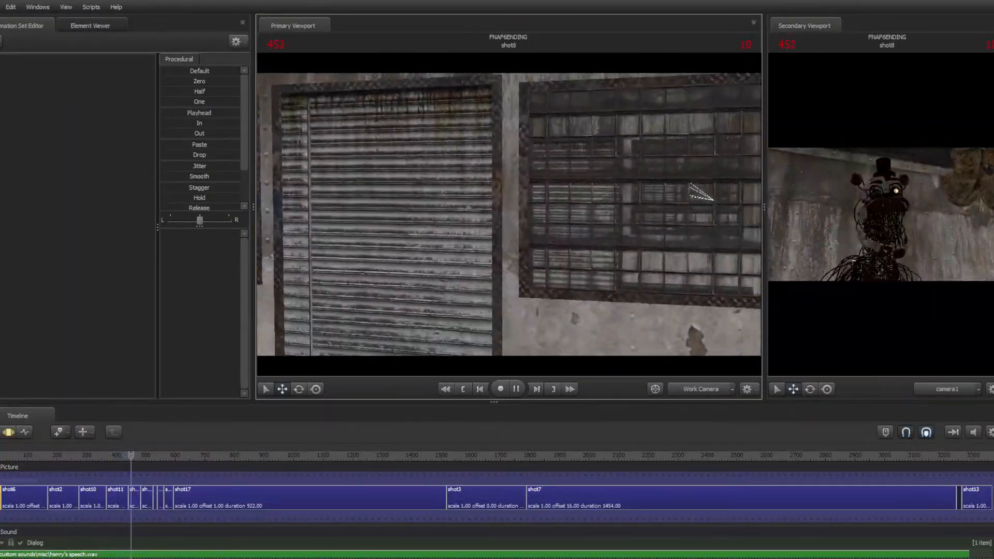
Pause, fly the work camera forward, and resume playback through shot8
mouse_move(509, 215)
mouse_down()
mouse_move(544, 216)
mouse_move(466, 216)
mouse_move(476, 210)
mouse_move(499, 228)
mouse_move(371, 205)
mouse_move(332, 225)
mouse_move(567, 208)
mouse_move(456, 212)
mouse_move(533, 213)
mouse_move(506, 216)
mouse_up()
key(space)
key(w)
key(w)
key(w)
key(s)
key(space)
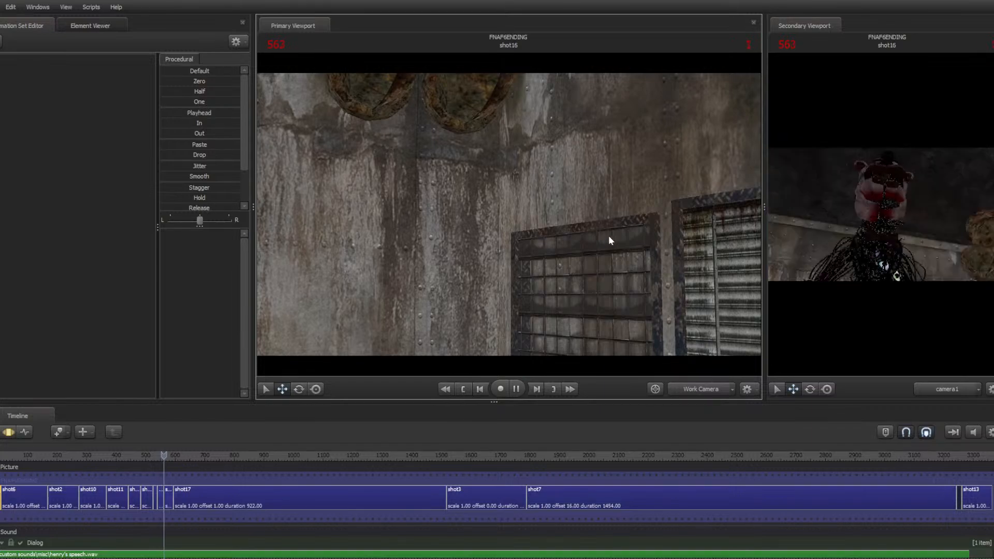
Pause and fly the work camera around the set while advancing to shot17
key(space)
key(w)
drag(600, 238, 683, 238)
key(w)
key(w)
key(w)
key(s)
drag(509, 214, 504, 214)
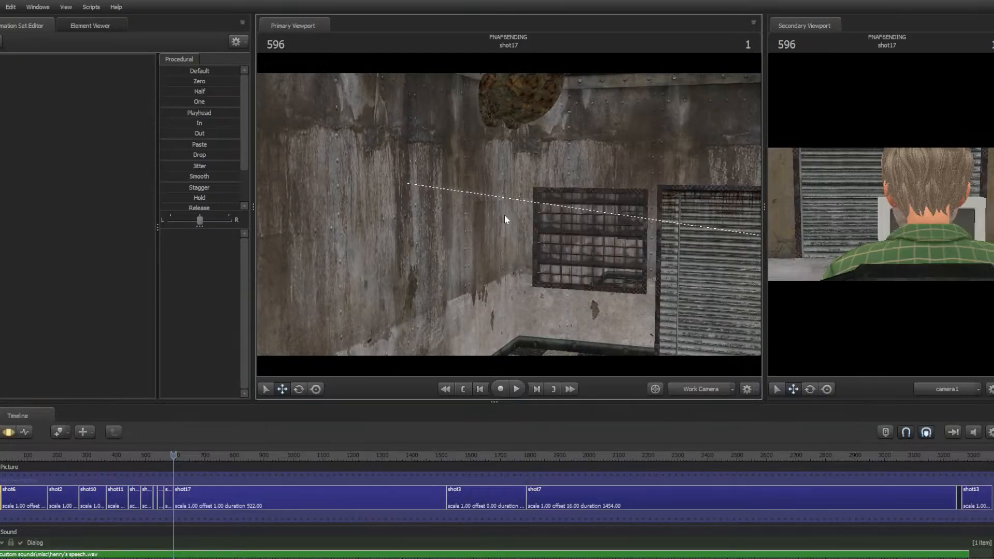
Jump back through the previous shots, moving the work camera around between them
key(Up)
drag(616, 160, 737, 163)
key(w)
mouse_move(509, 215)
mouse_down()
mouse_move(598, 220)
mouse_move(479, 215)
mouse_move(499, 216)
mouse_move(448, 236)
mouse_move(434, 217)
mouse_move(440, 165)
mouse_move(409, 163)
mouse_move(501, 217)
mouse_up()
key(w)
key(w)
key(s)
key(w)
key(w)
key(s)
key(Up)
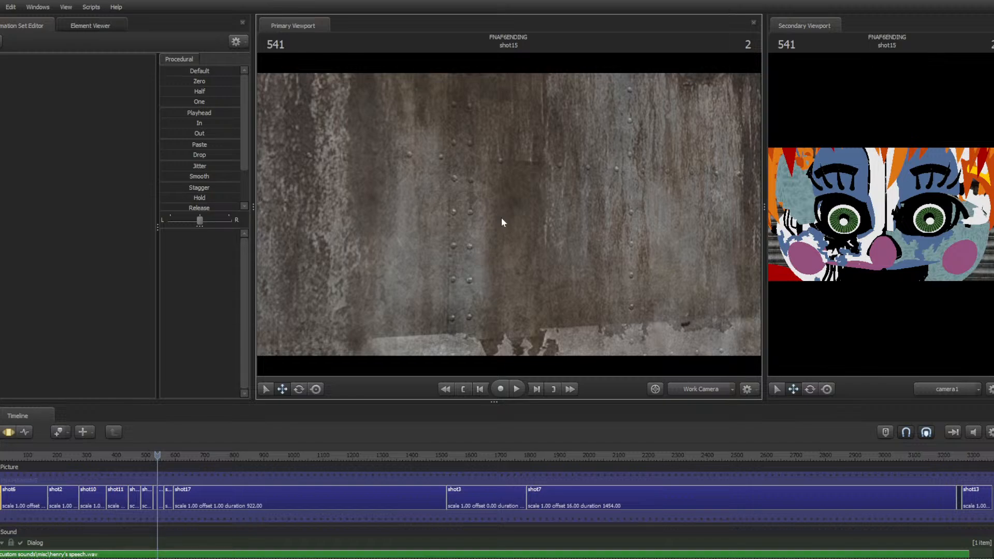
key(Up)
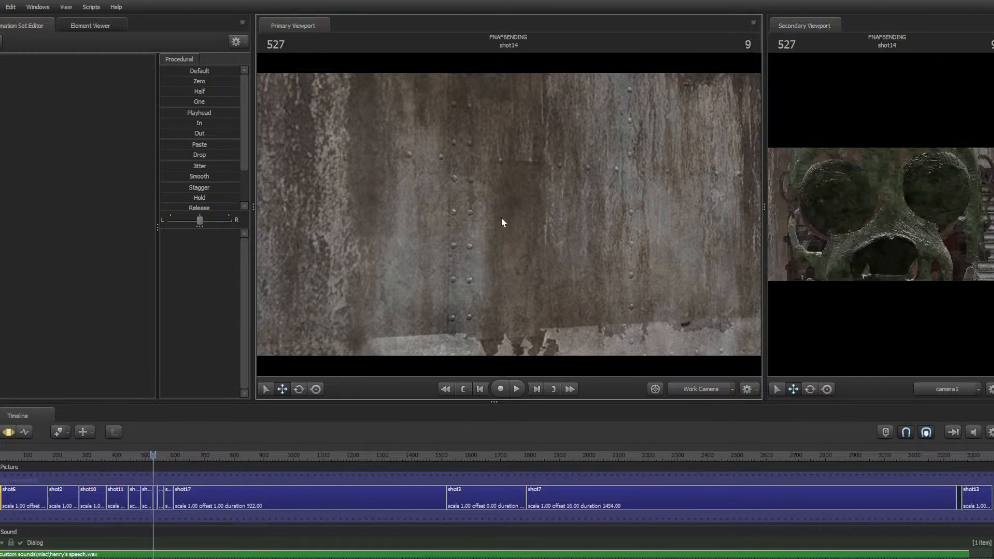
Jump to the previous shot and fly the work camera toward the animatronic in shot9
mouse_move(501, 218)
mouse_down()
mouse_move(342, 215)
mouse_move(580, 213)
mouse_move(512, 214)
mouse_up()
key(w)
key(s)
key(Up)
key(w)
key(s)
key(w)
key(s)
key(w)
key(w)
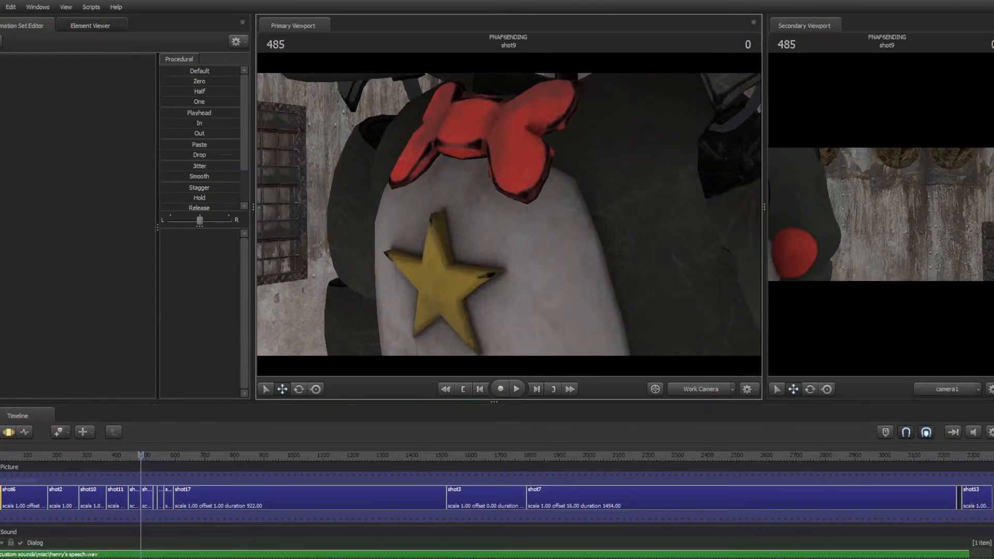
Fly the work camera up to the animatronic's face and play the shot
key(s)
drag(508, 214, 528, 126)
key(w)
key(s)
key(w)
key(s)
key(w)
key(space)
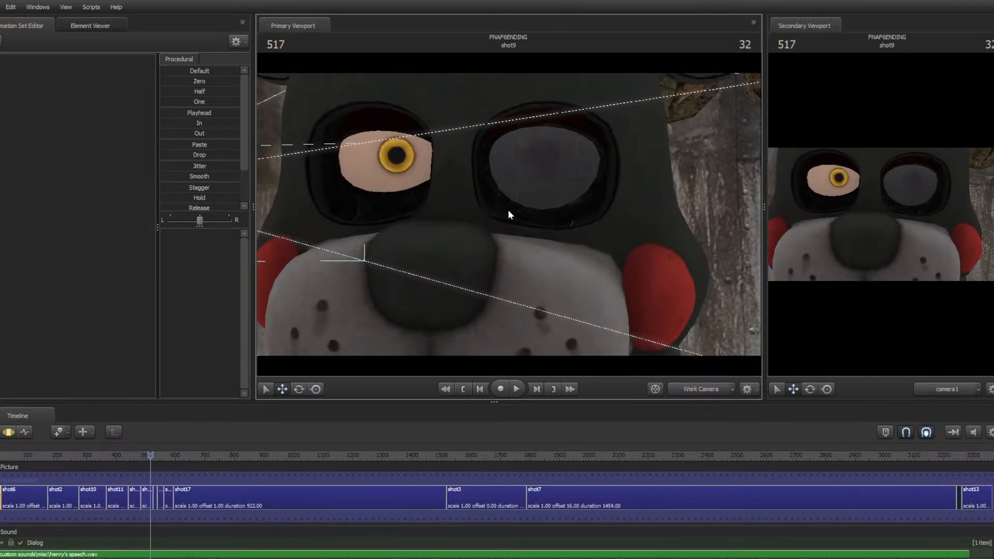
Step back three frames, play again, and adjust the work camera view in shot14
key(space)
key(Left)
key(Left)
key(Left)
key(space)
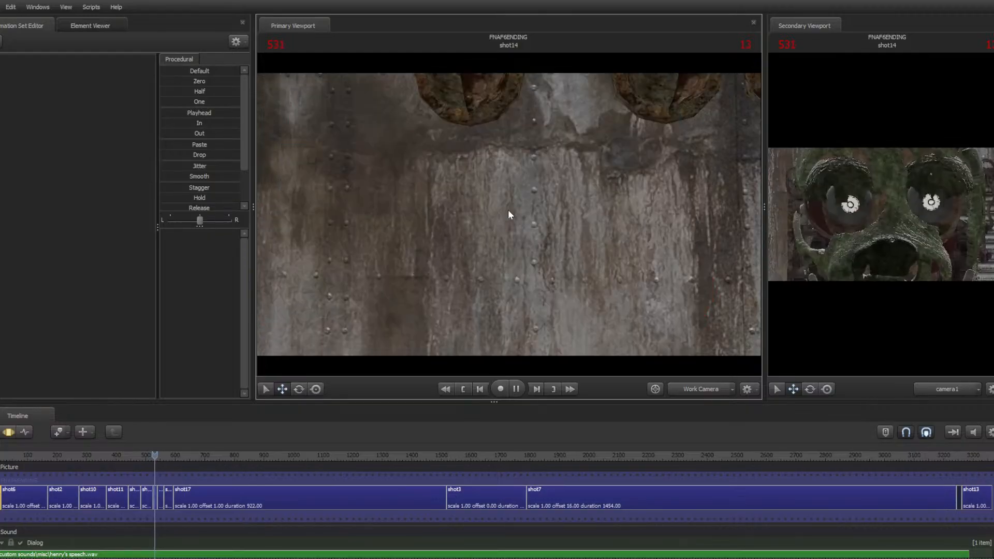
key(space)
mouse_move(508, 209)
mouse_down()
mouse_move(538, 217)
mouse_move(528, 207)
mouse_move(539, 204)
mouse_move(435, 214)
mouse_move(510, 211)
mouse_up()
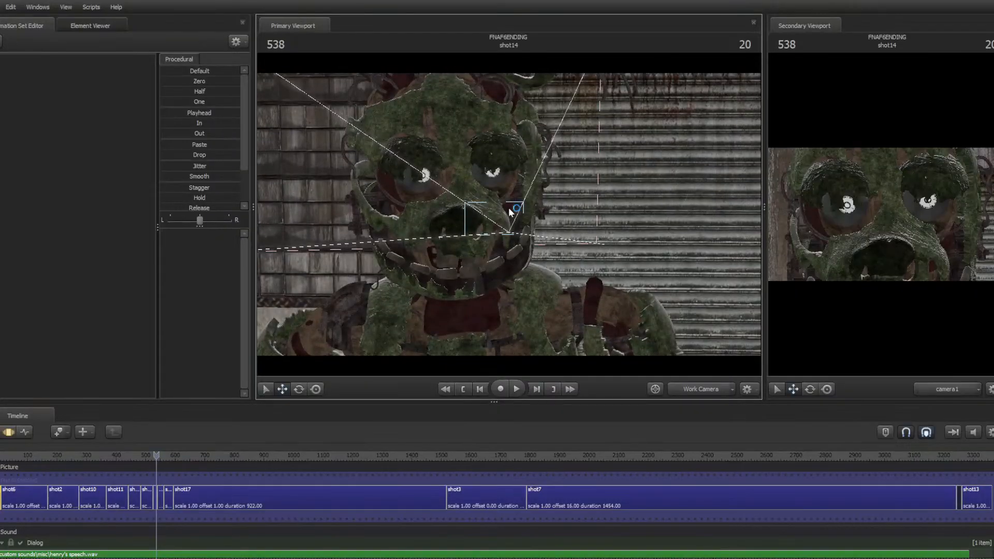
Open File Explorer and browse the Videos folder
key(super)
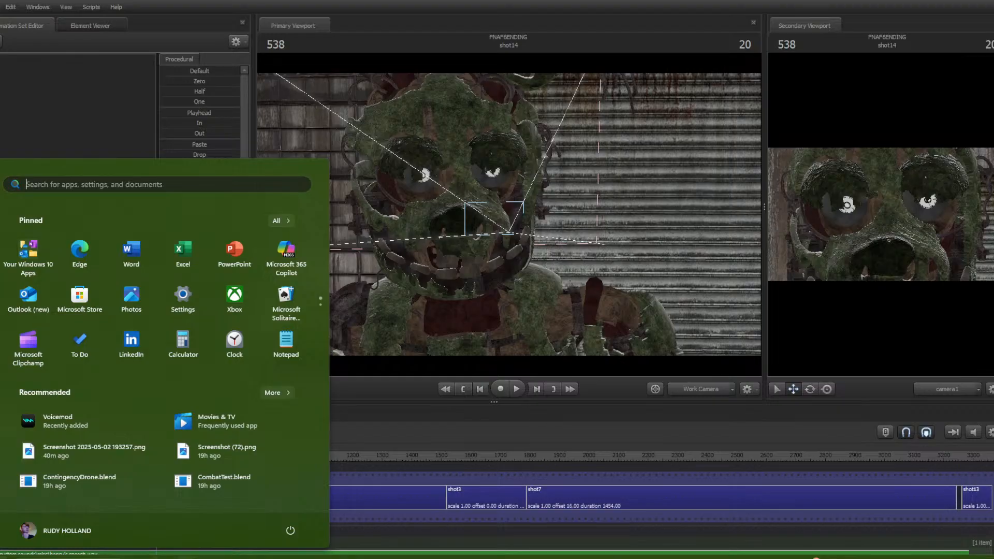
key(super+e)
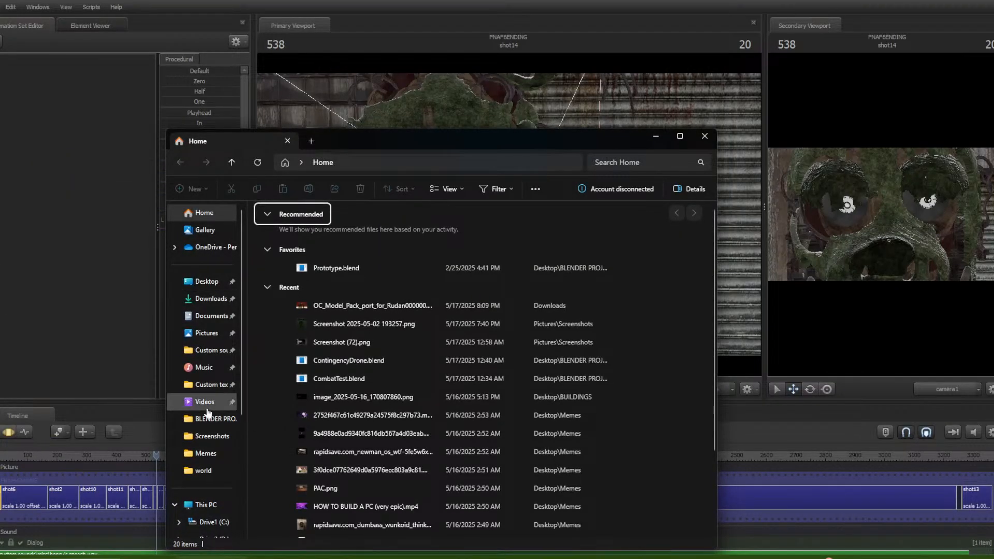
click(207, 407)
click(419, 298)
scroll(461, 305, down, 3)
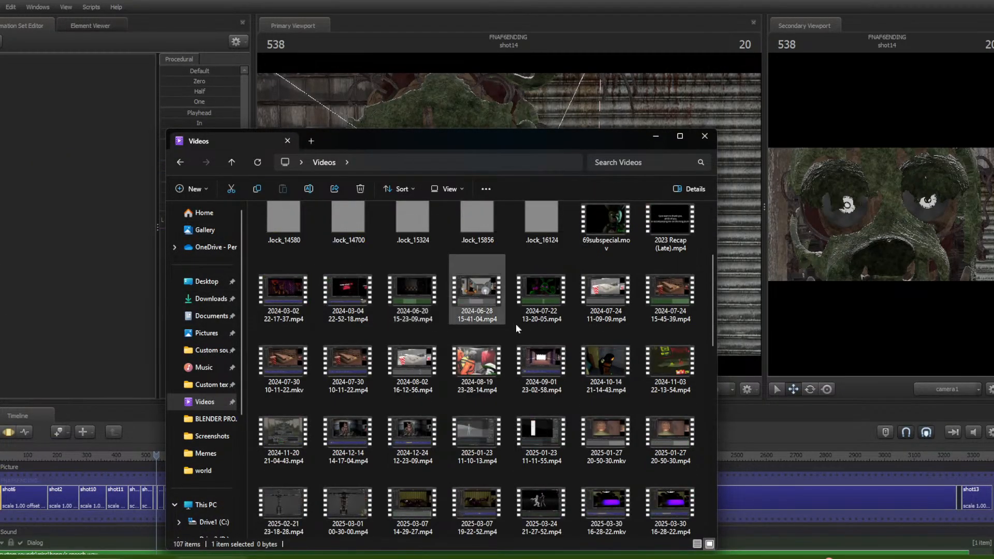
scroll(440, 356, down, 5)
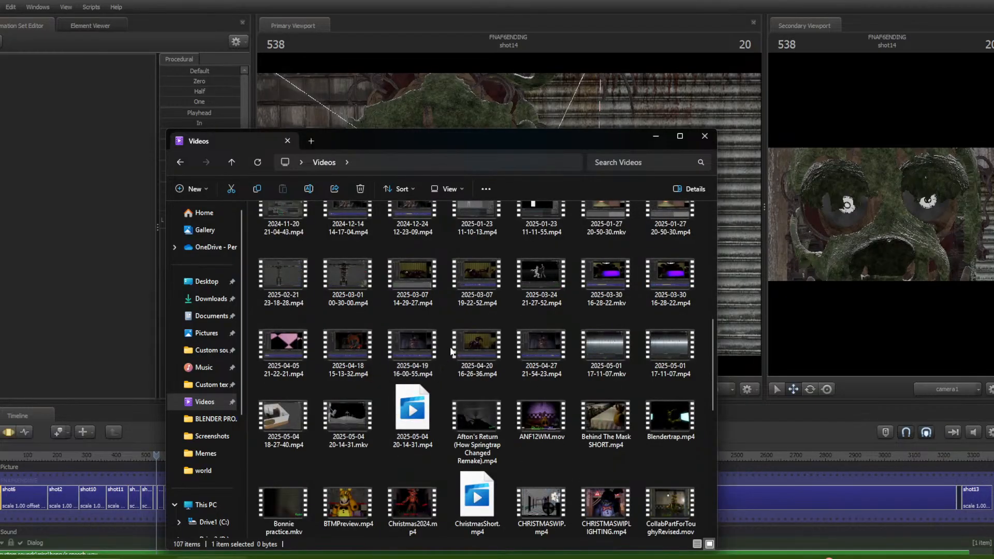
double_click(555, 336)
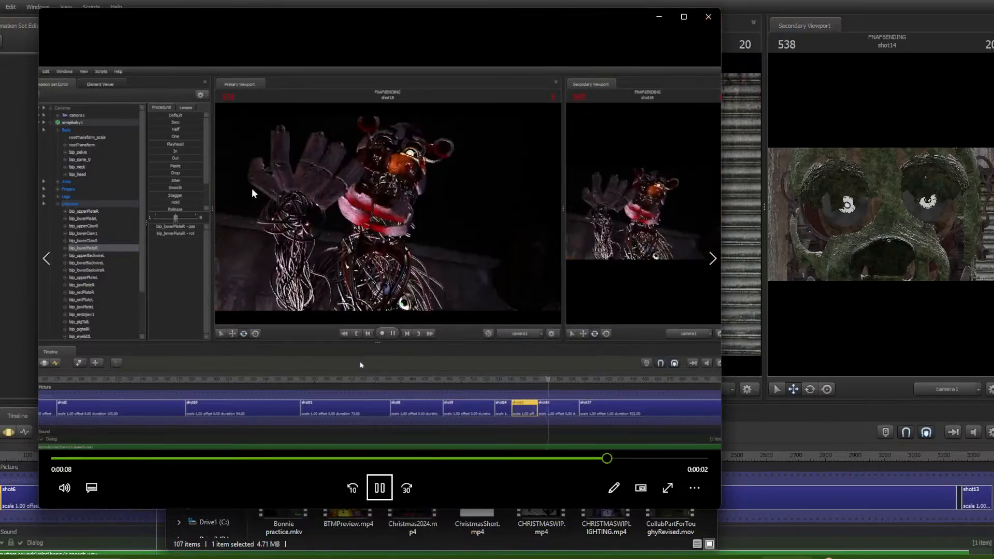
click(708, 16)
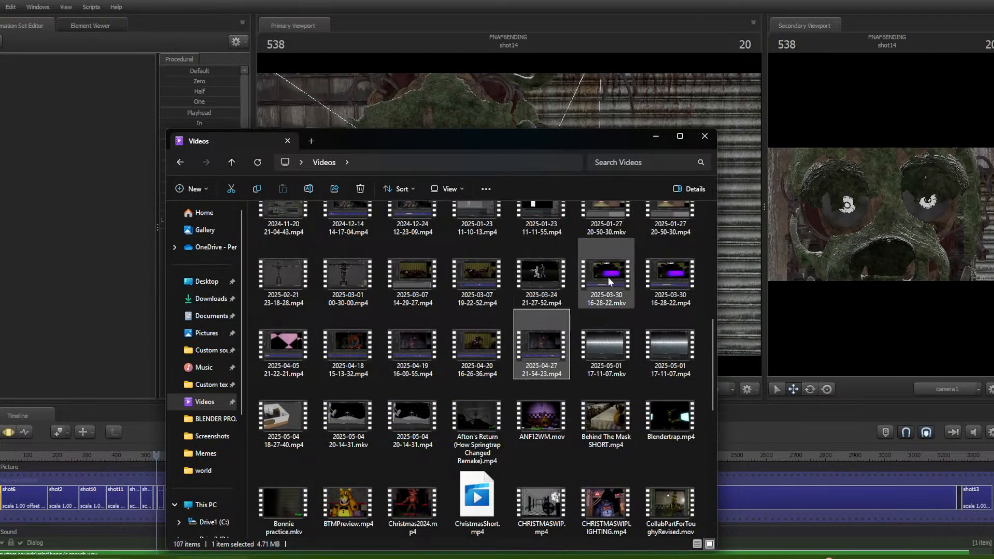
double_click(418, 348)
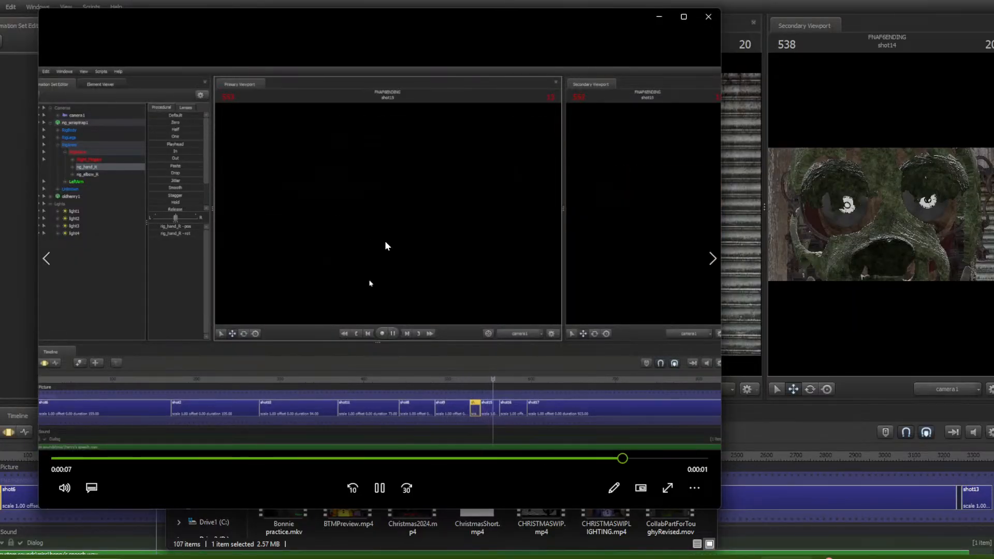
click(713, 20)
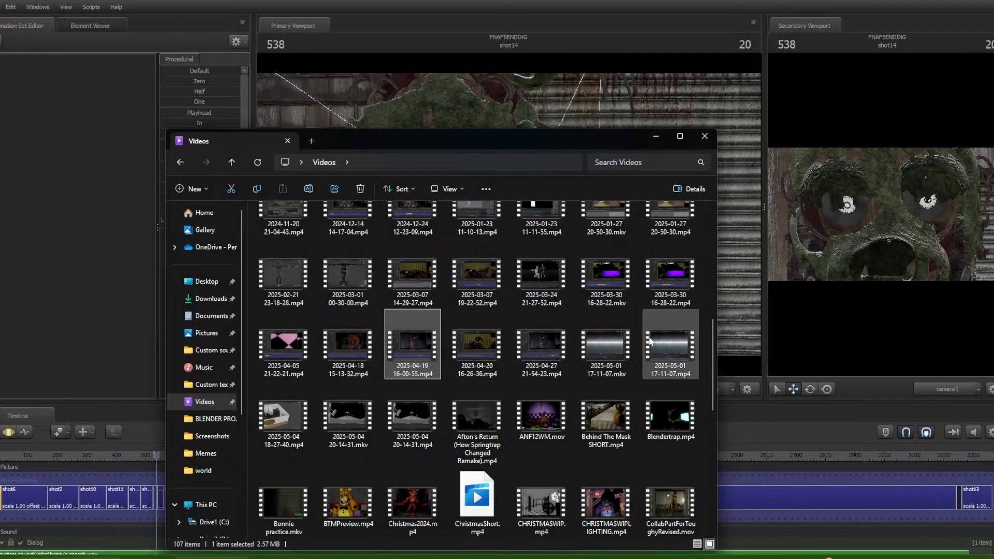
Scroll through the Videos folder and close File Explorer
scroll(579, 286, up, 5)
scroll(590, 288, down, 3)
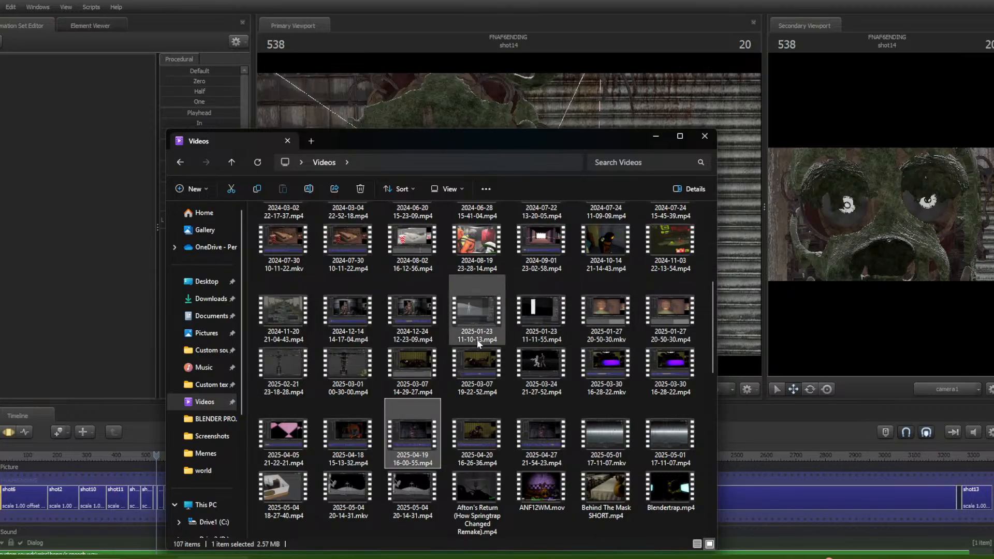
scroll(424, 340, down, 3)
scroll(451, 326, down, 3)
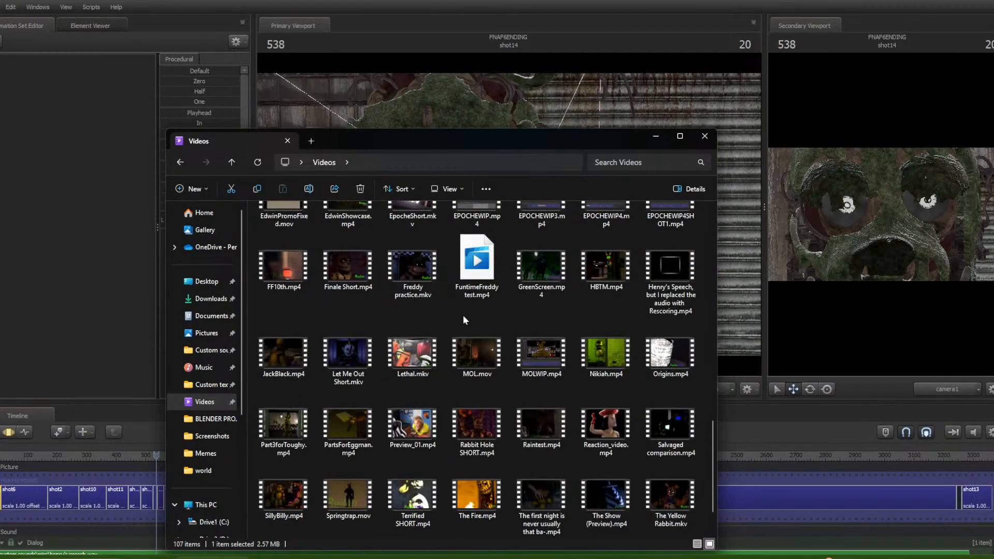
scroll(440, 324, down, 1)
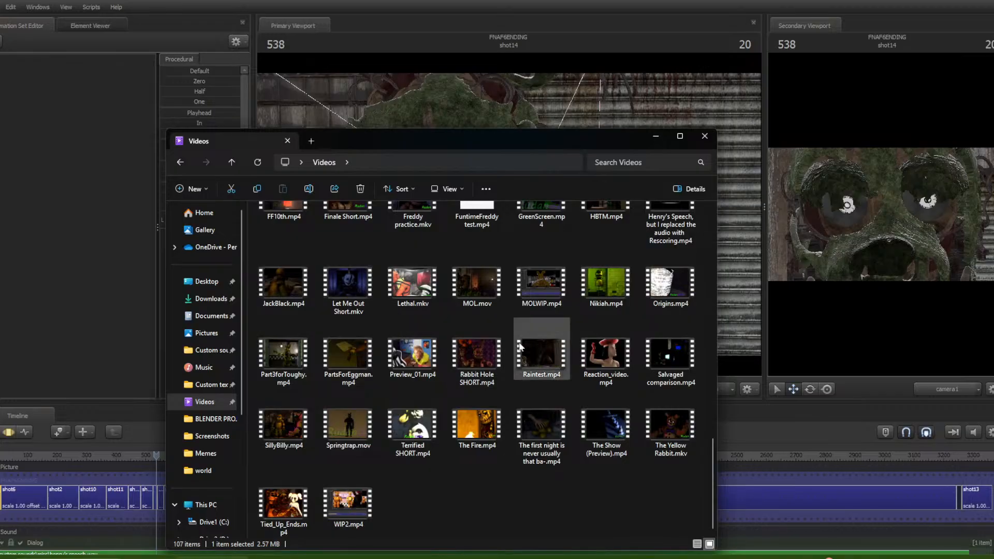
scroll(521, 334, up, 10)
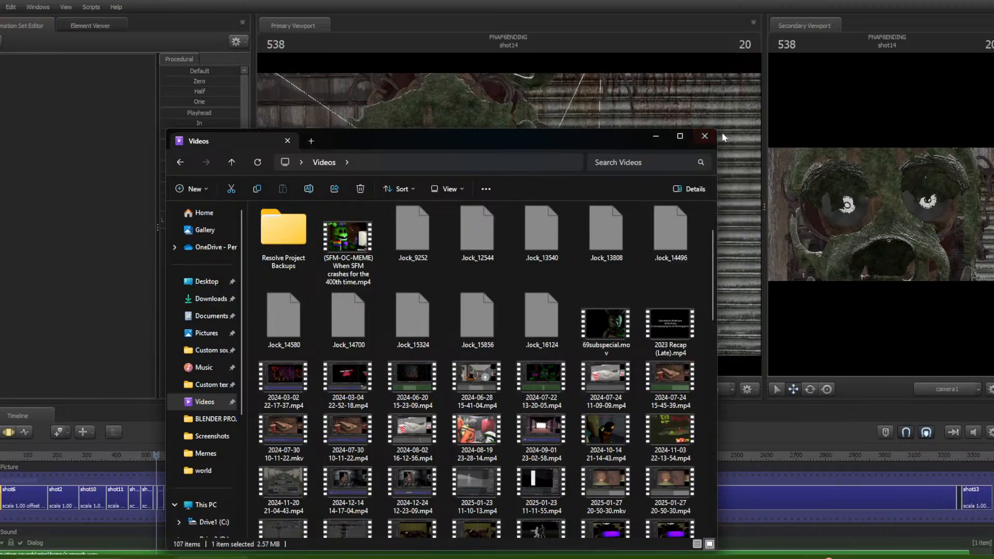
click(705, 136)
Play and pause, open the shot's animation set, and select camera1 in the Animation Set Editor
key(space)
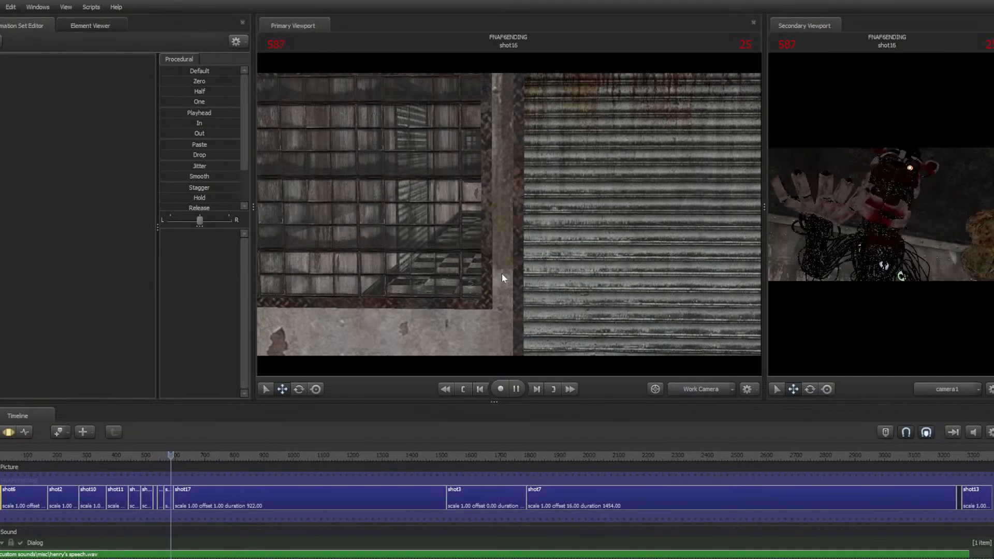
key(space)
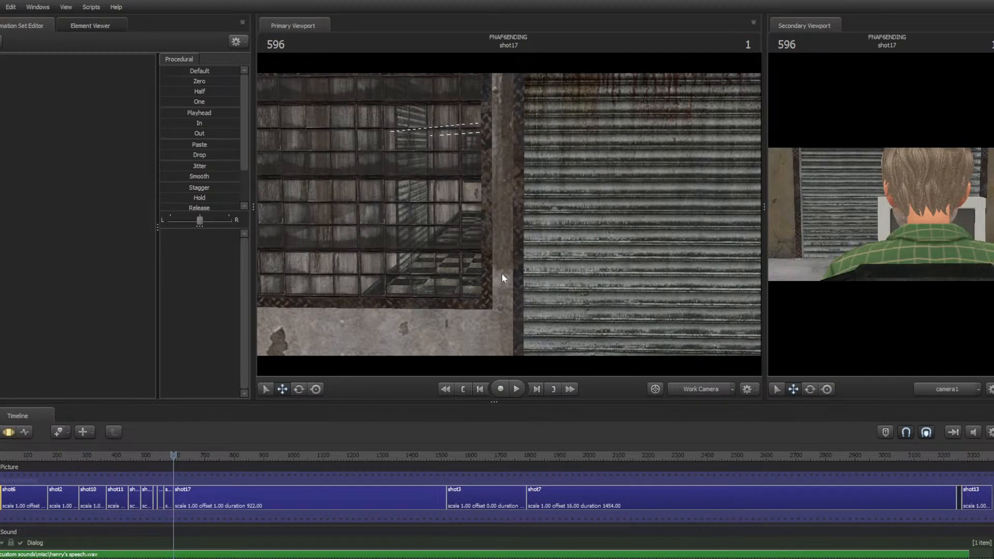
click(8, 433)
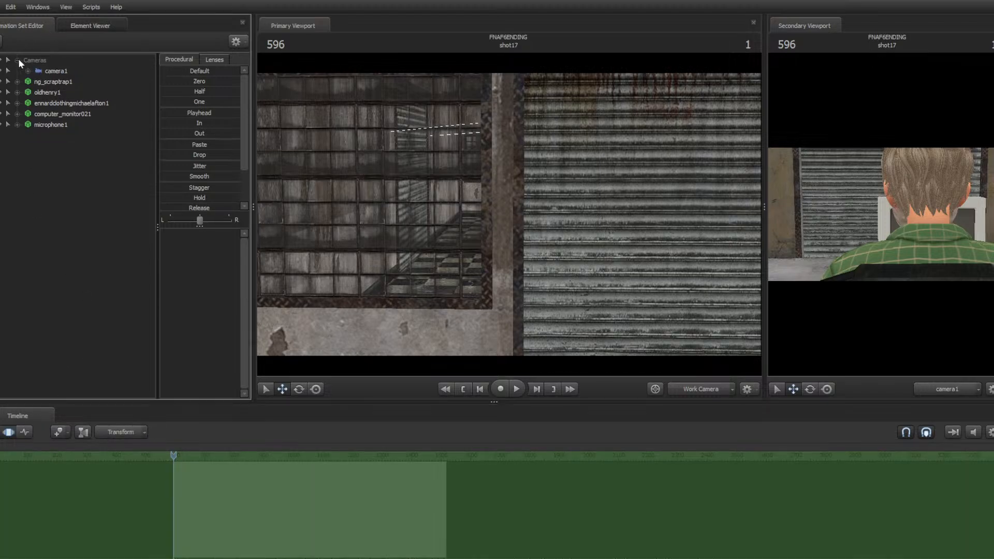
click(65, 83)
click(63, 74)
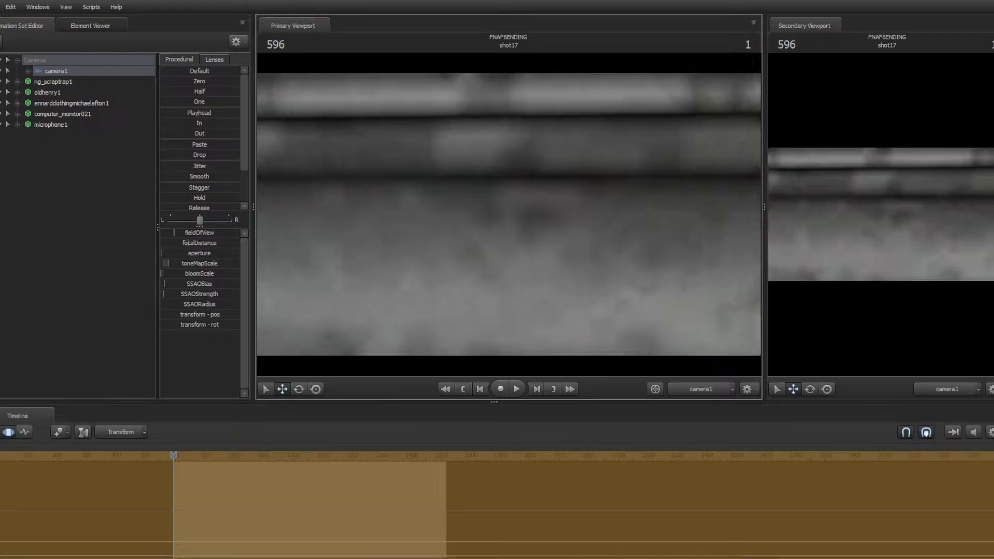
Fly camera1 away from the character through the scene to reposition it in shot17
key(s)
mouse_move(509, 214)
mouse_down()
mouse_move(549, 214)
mouse_move(370, 202)
mouse_move(562, 200)
mouse_move(515, 195)
mouse_move(506, 197)
mouse_move(509, 210)
mouse_up()
key(w)
key(w)
key(s)
key(w)
key(s)
key(w)
key(a)
key(w)
key(s)
key(d)
key(w)
key(s)
key(ctrl)
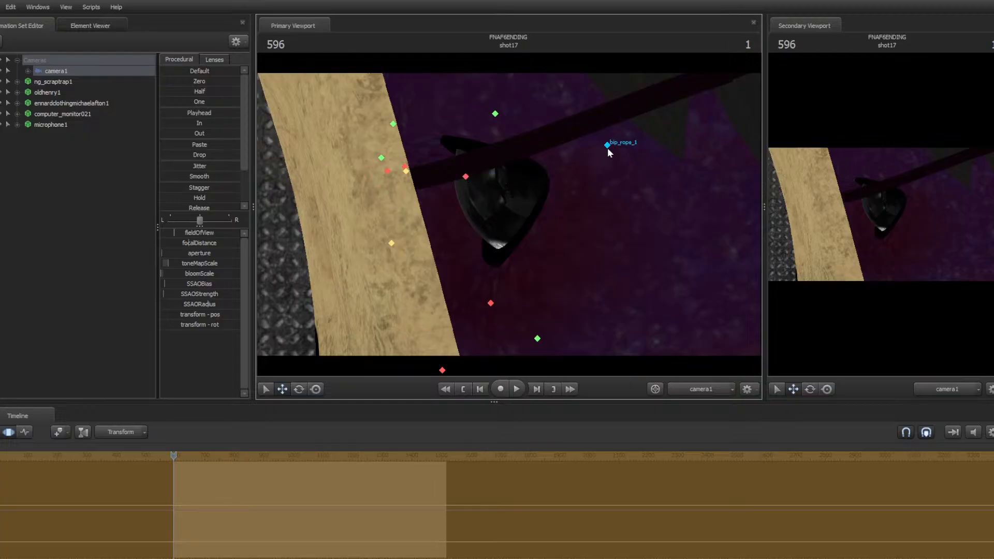
Continue moving camera1 until it looks down the corridor toward the shutter
key(s)
drag(632, 234, 653, 239)
key(w)
key(s)
key(w)
key(s)
key(a)
key(s)
drag(508, 211, 509, 213)
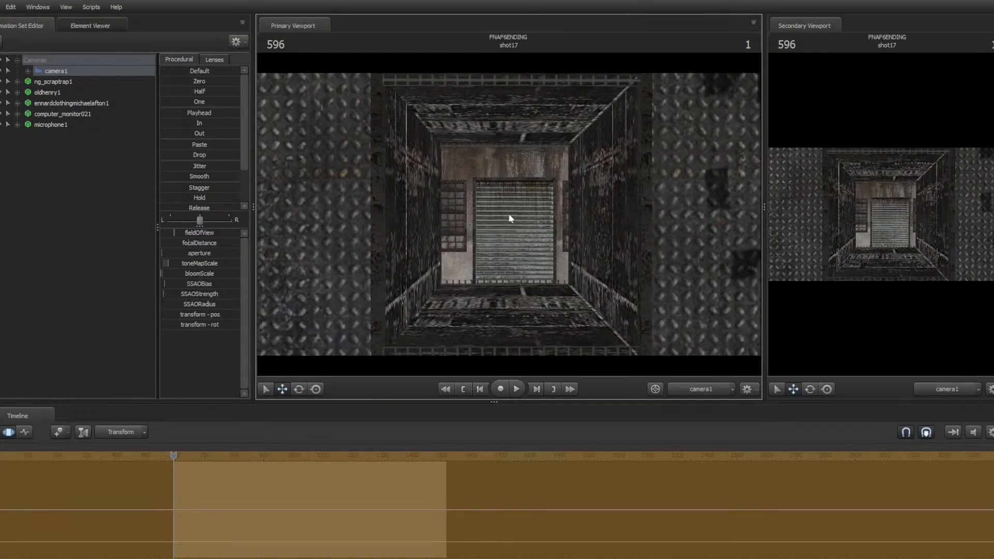
Switch the viewport to the work camera and fly it forward through the corridor
click(697, 391)
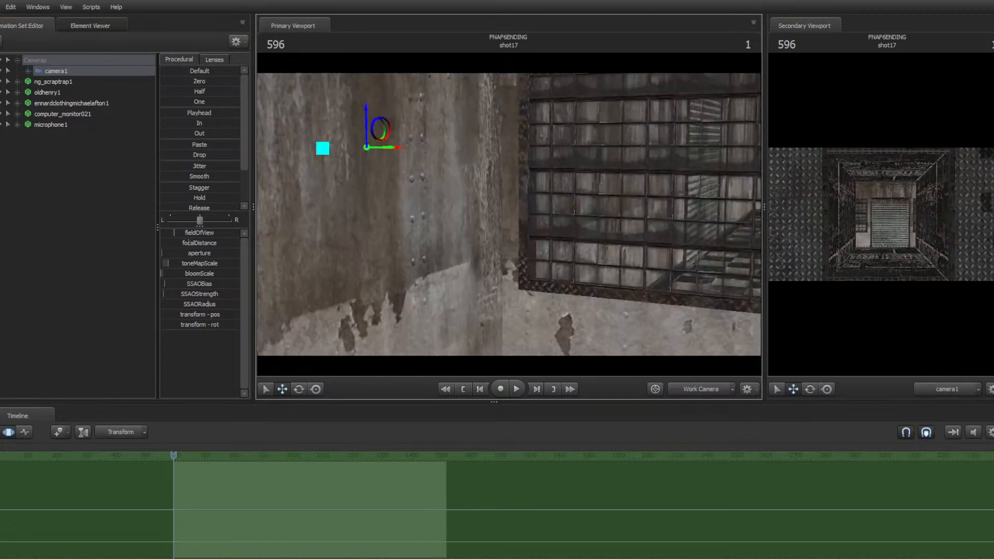
key(w)
mouse_move(509, 214)
mouse_down()
mouse_move(559, 213)
mouse_move(451, 222)
mouse_move(510, 214)
mouse_up()
key(w)
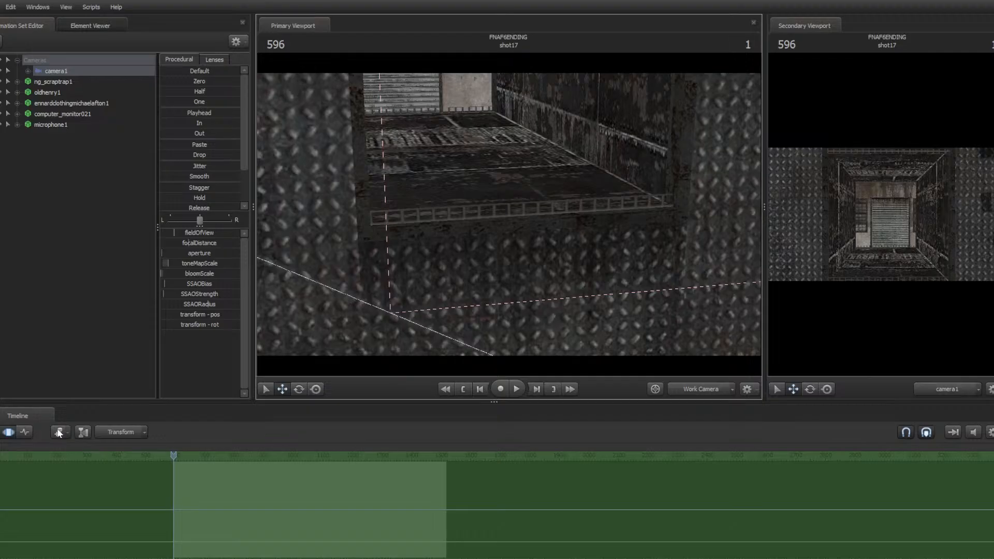
Step to frame 602 and create animation sets for the existing C_BaseDoor_GameModel shutter door elements
key(Right)
key(Right)
key(Right)
key(Right)
key(Right)
key(Right)
key(Right)
click(70, 215)
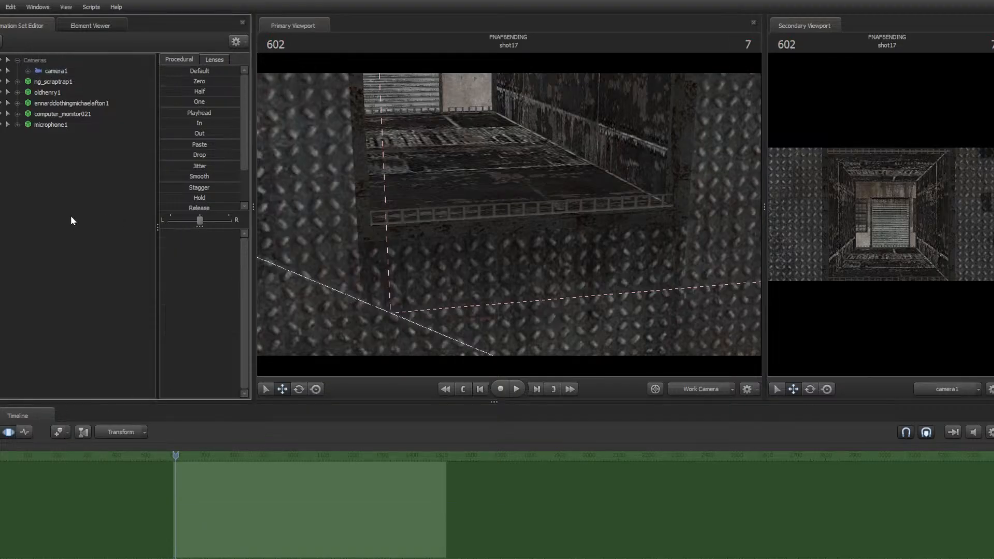
right_click(70, 215)
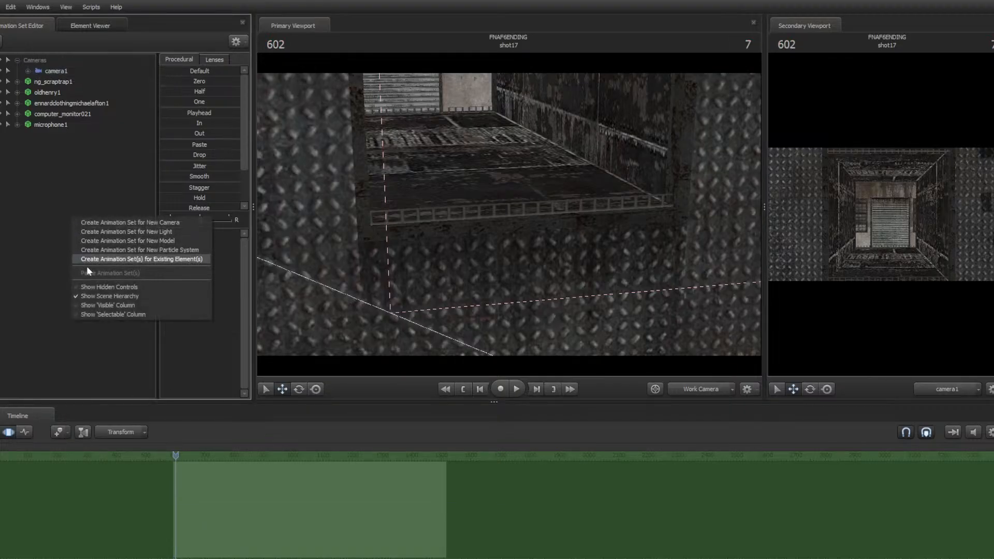
click(114, 259)
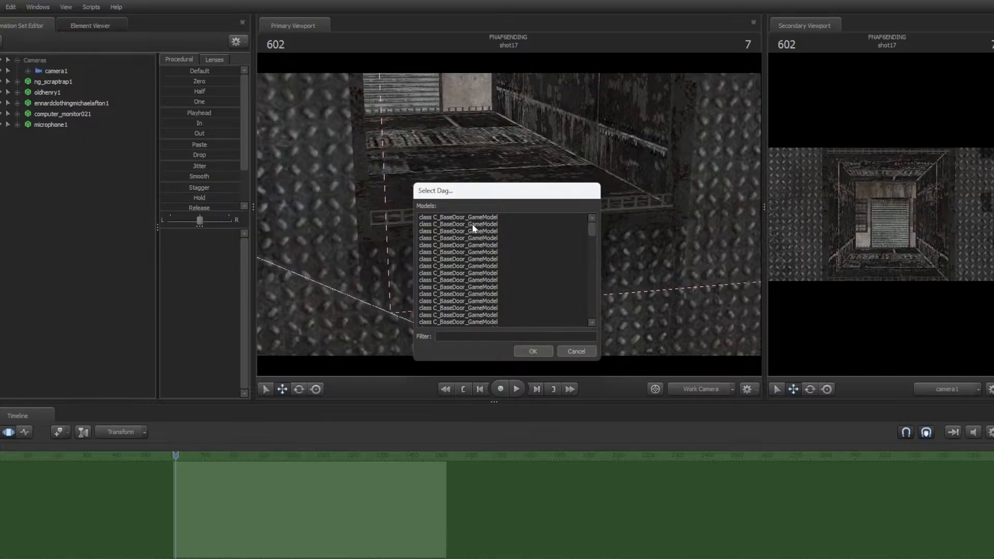
scroll(464, 215, down, 3)
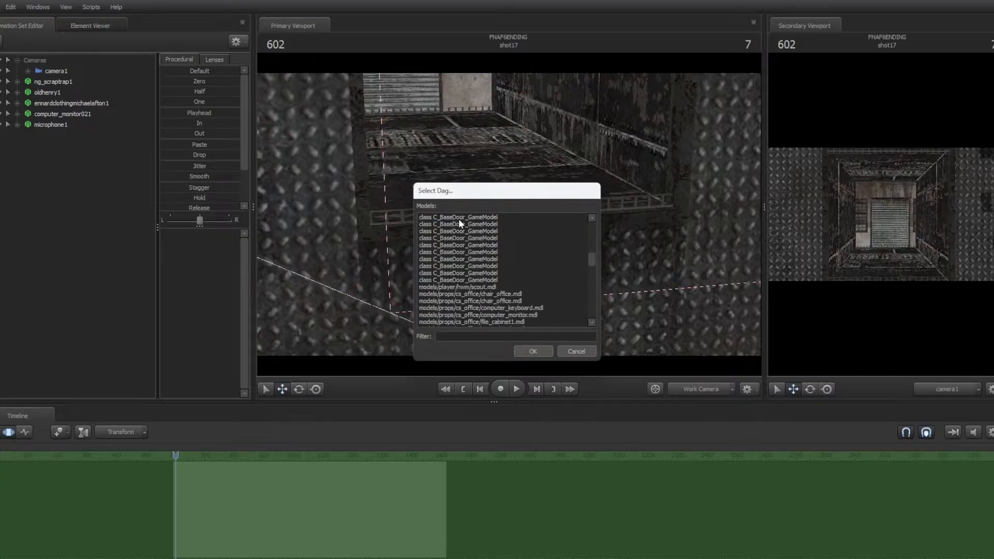
shift+click(477, 280)
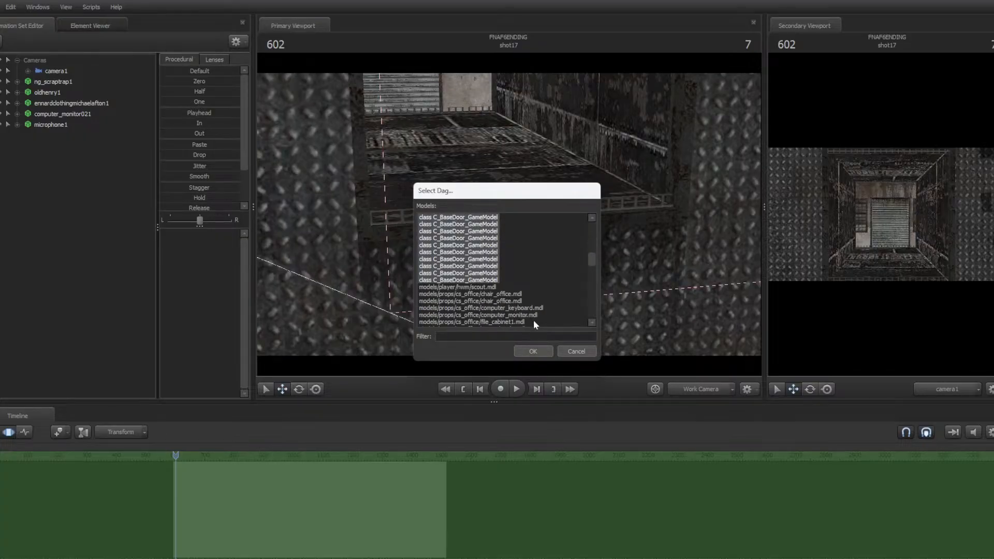
scroll(534, 322, down, 1)
scroll(532, 318, down, 3)
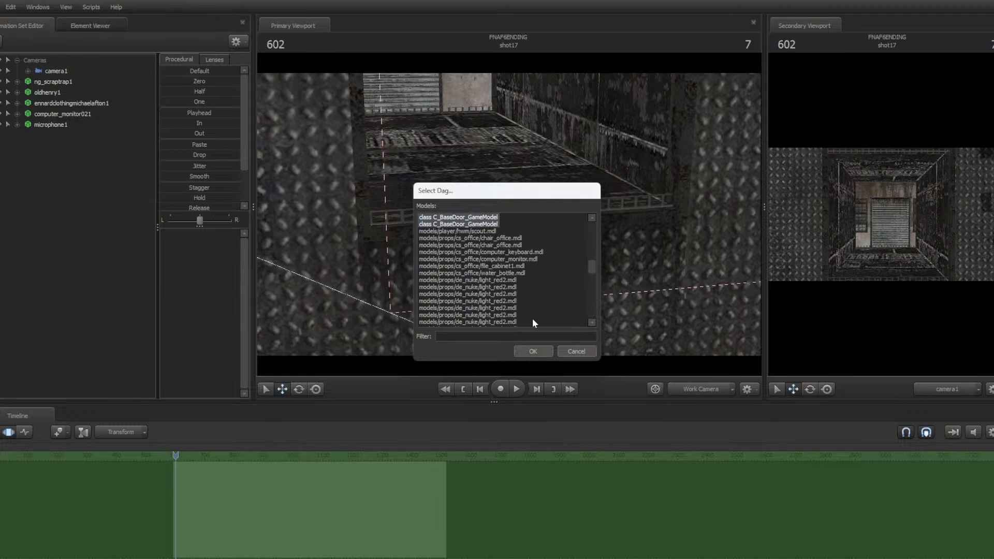
scroll(534, 320, down, 6)
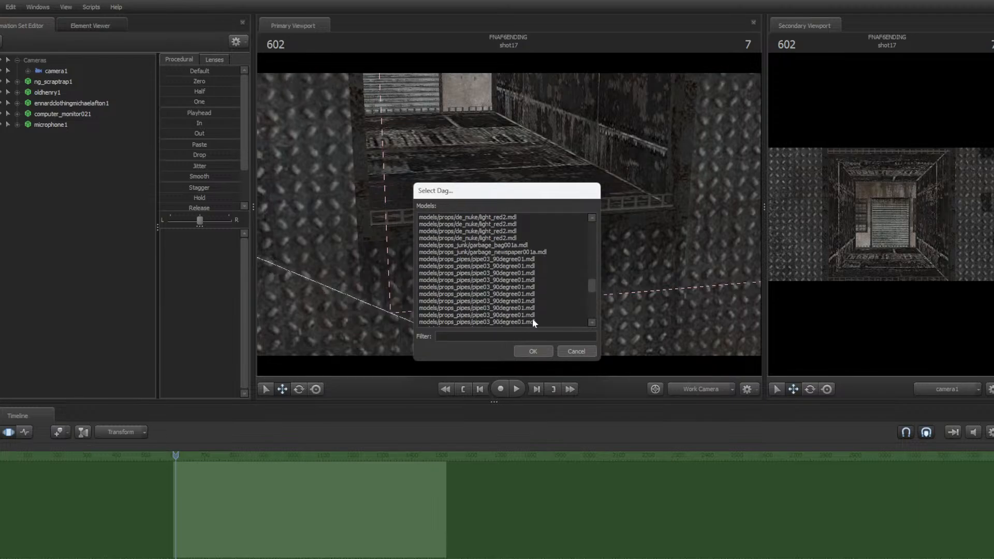
scroll(532, 318, down, 2)
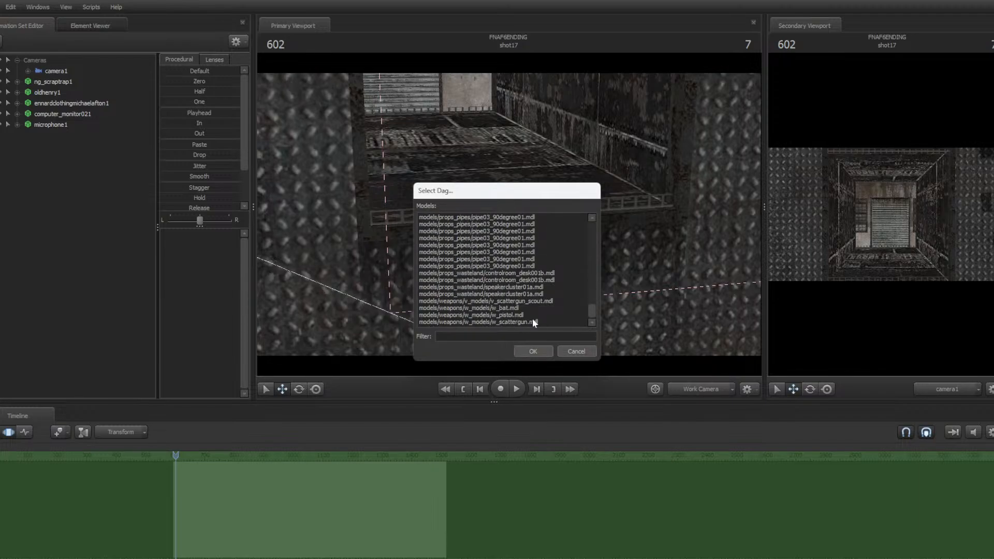
click(539, 351)
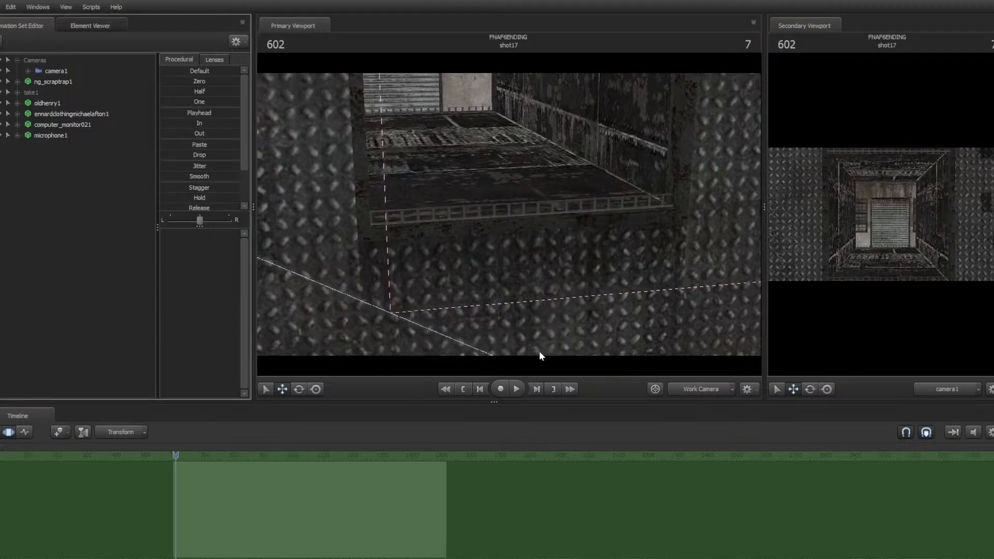
Select the shutter door models *5 through *8 in the viewport and switch the timeline to the graph editor
click(529, 284)
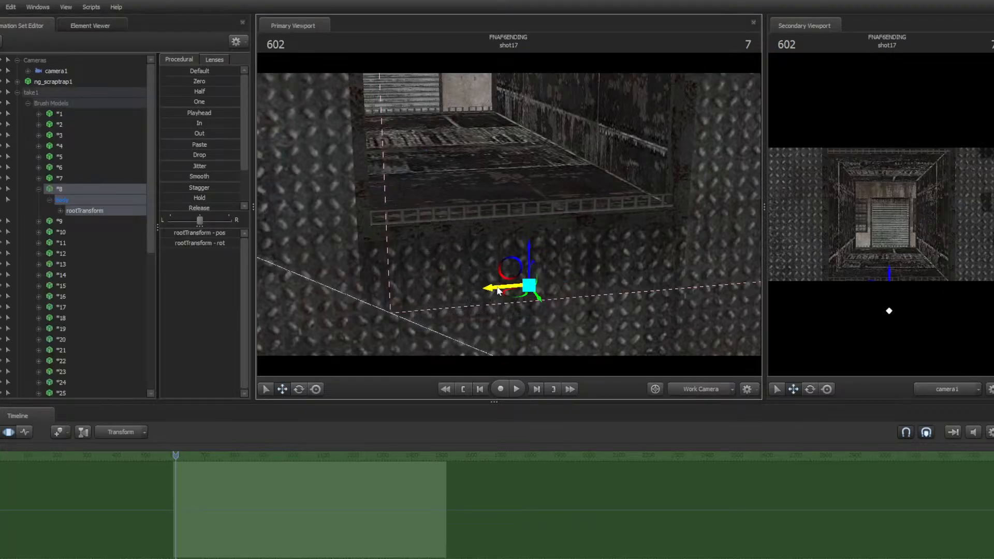
mouse_move(533, 254)
mouse_down()
mouse_move(536, 207)
mouse_move(530, 269)
mouse_move(530, 231)
mouse_move(529, 240)
mouse_up()
drag(628, 263, 497, 210)
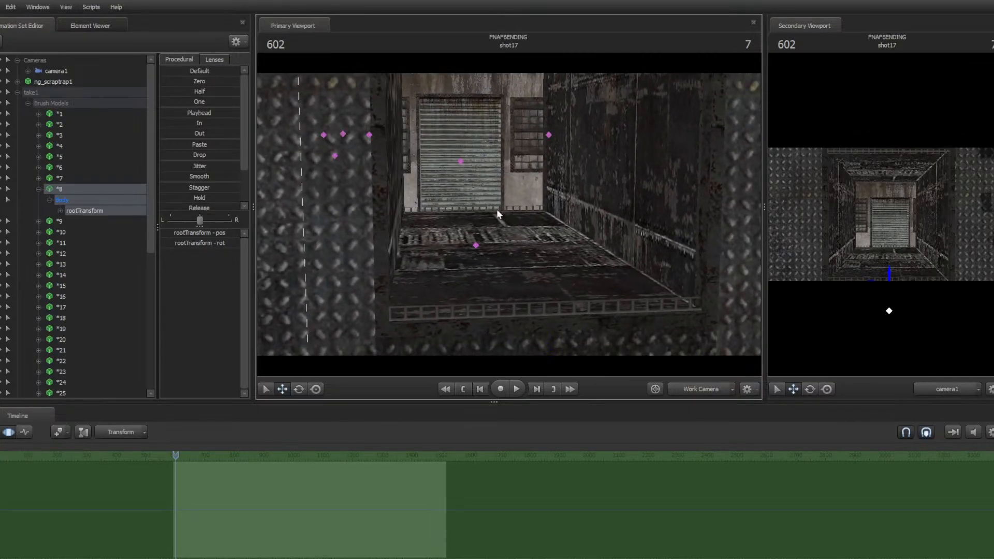
ctrl+shift+click(478, 247)
drag(588, 291, 508, 214)
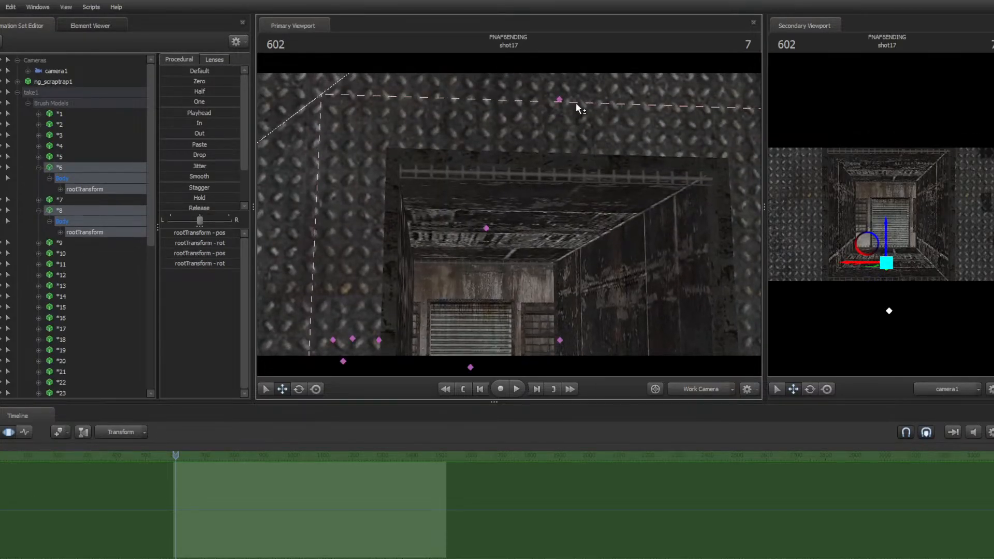
ctrl+shift+click(560, 101)
ctrl+shift+click(487, 233)
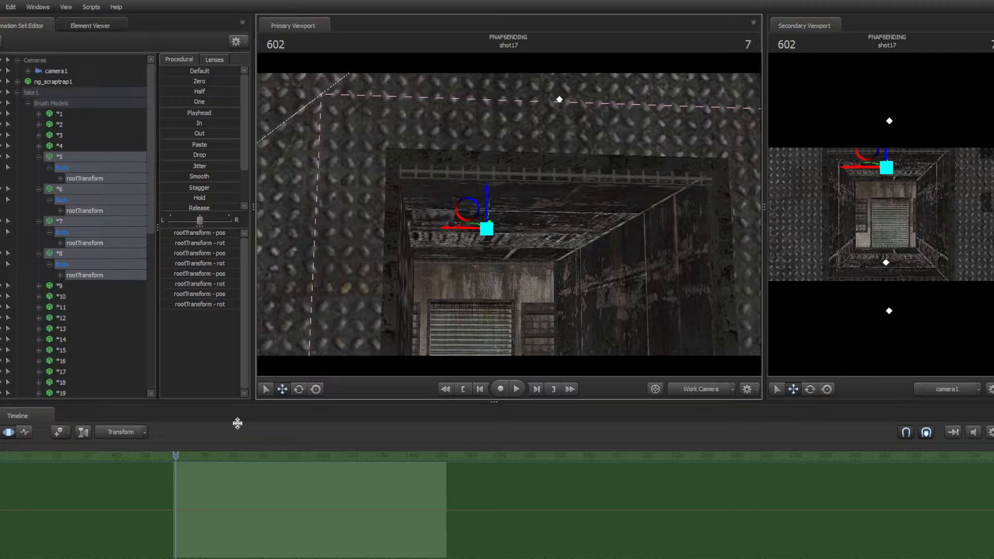
click(26, 432)
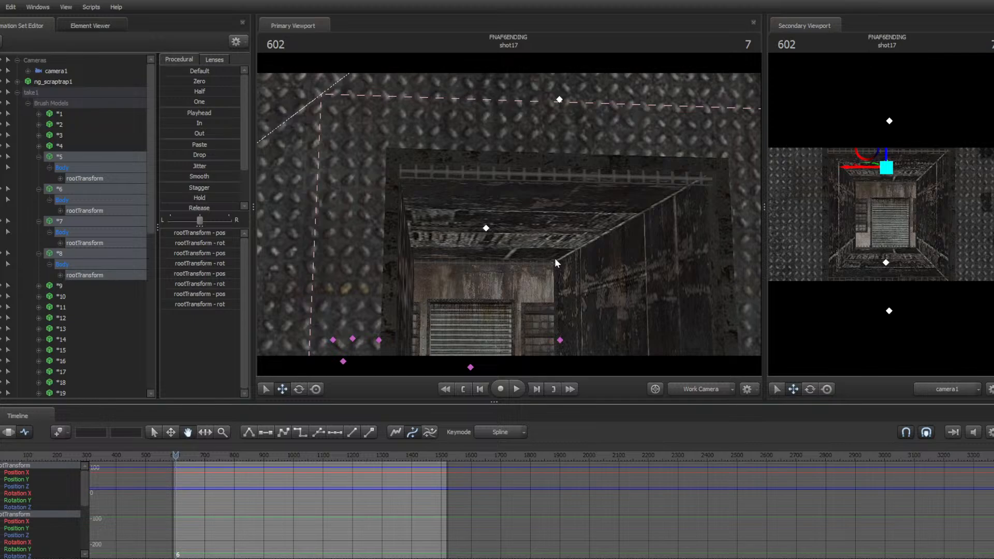
Jump to the shot's start and play it up to about frame 632
key(Up)
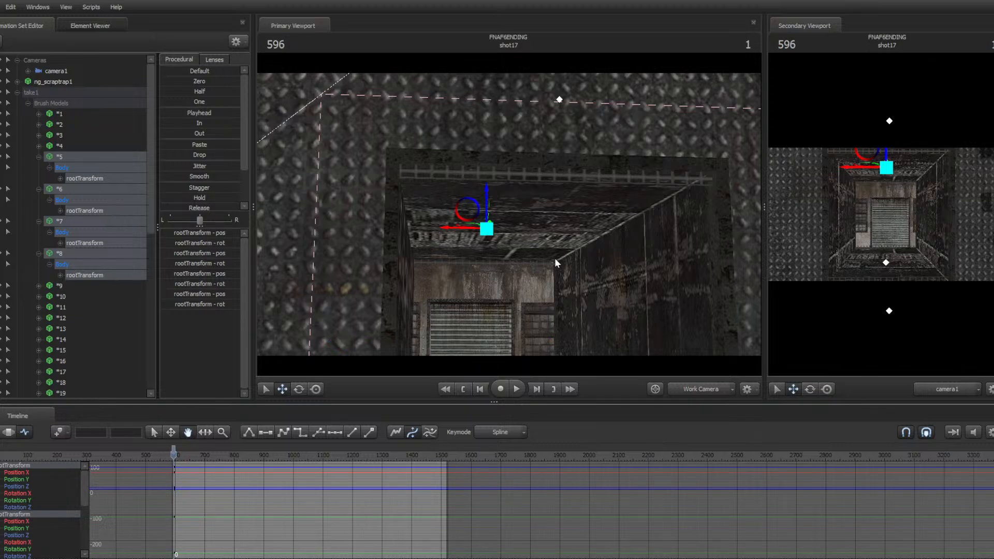
drag(555, 259, 509, 214)
key(space)
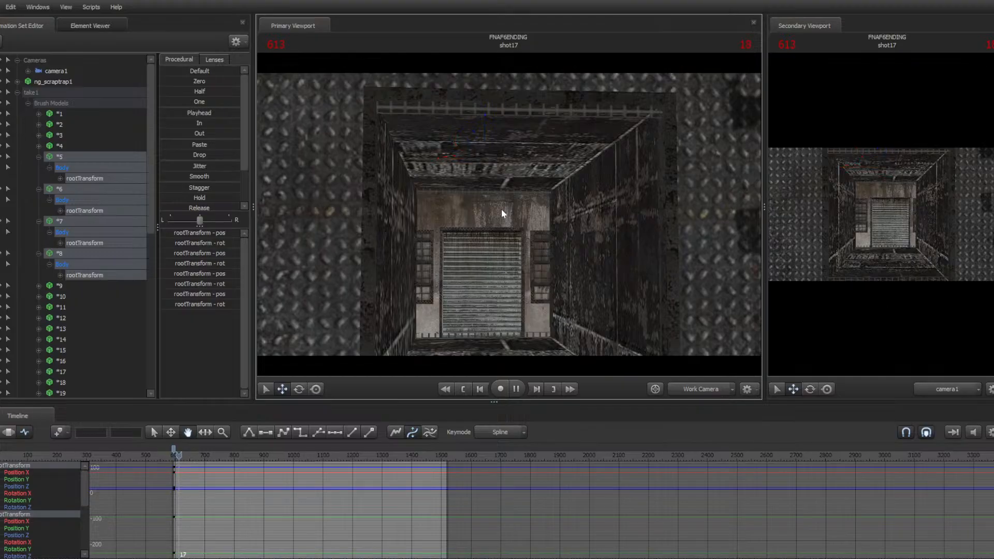
key(space)
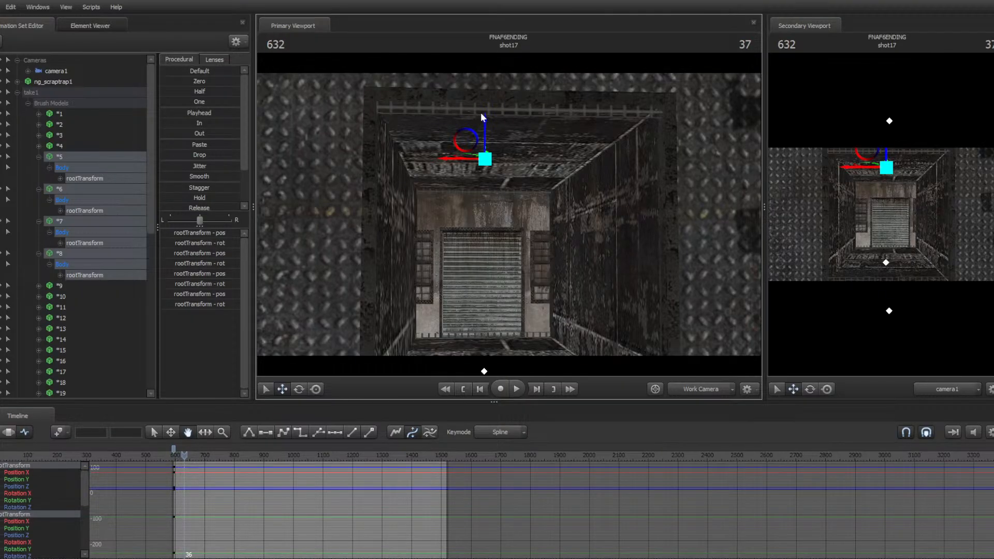
Raise the selected shutter door panels upward at frame 632 to start opening the shutter
key(ctrl)
ctrl+click(486, 161)
drag(487, 164, 491, 133)
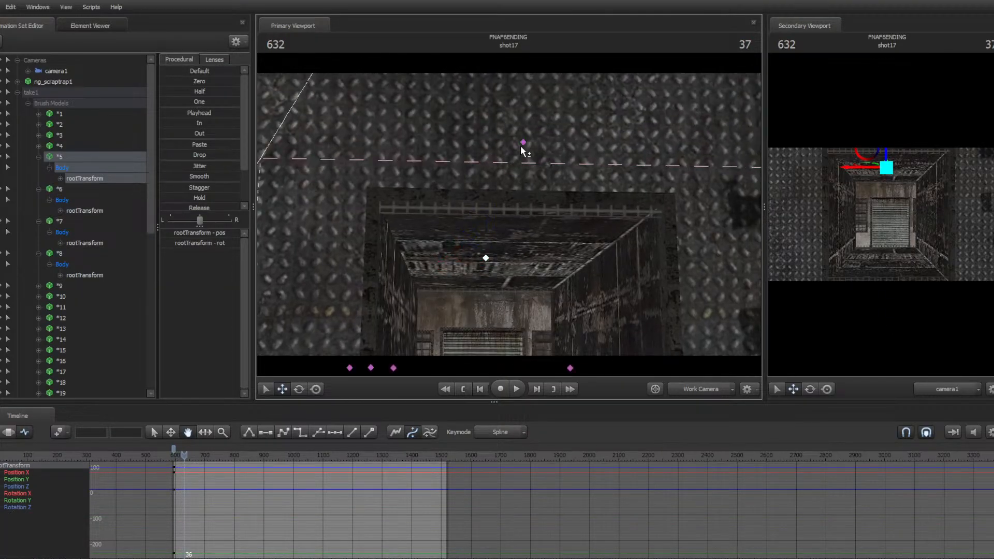
ctrl+shift+click(523, 145)
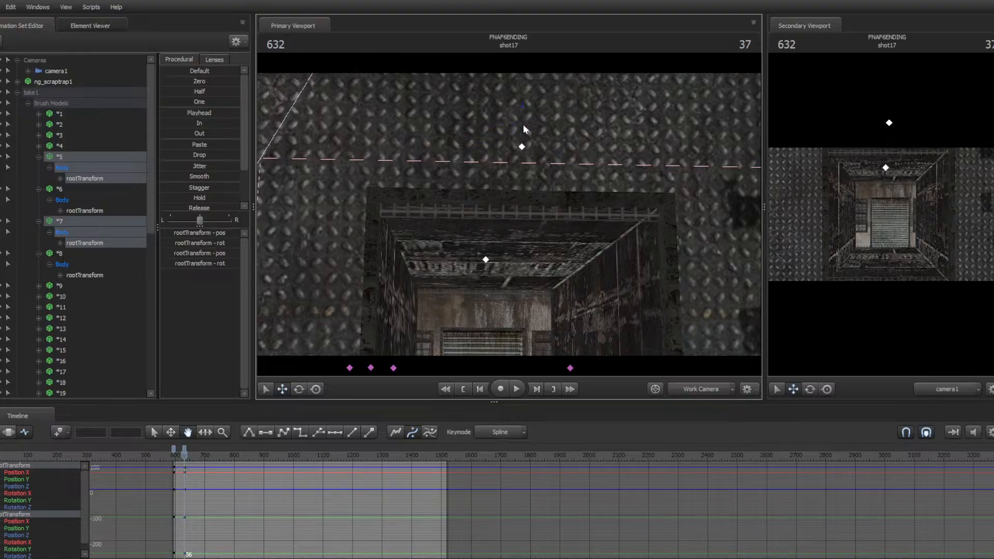
drag(523, 126, 509, 215)
key(ctrl)
ctrl+click(495, 259)
ctrl+click(492, 265)
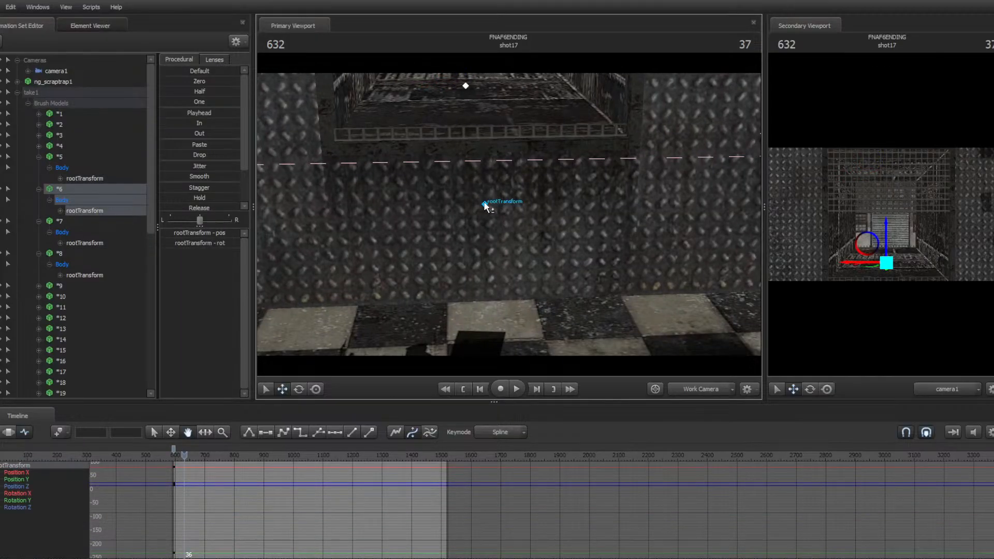
ctrl+click(484, 206)
drag(486, 168, 485, 78)
Reposition the remaining shutter door panels upward across frames 632 to 634, selecting each door in turn
mouse_move(497, 207)
mouse_down()
mouse_move(497, 155)
mouse_move(507, 215)
mouse_up()
key(w)
drag(476, 275, 450, 138)
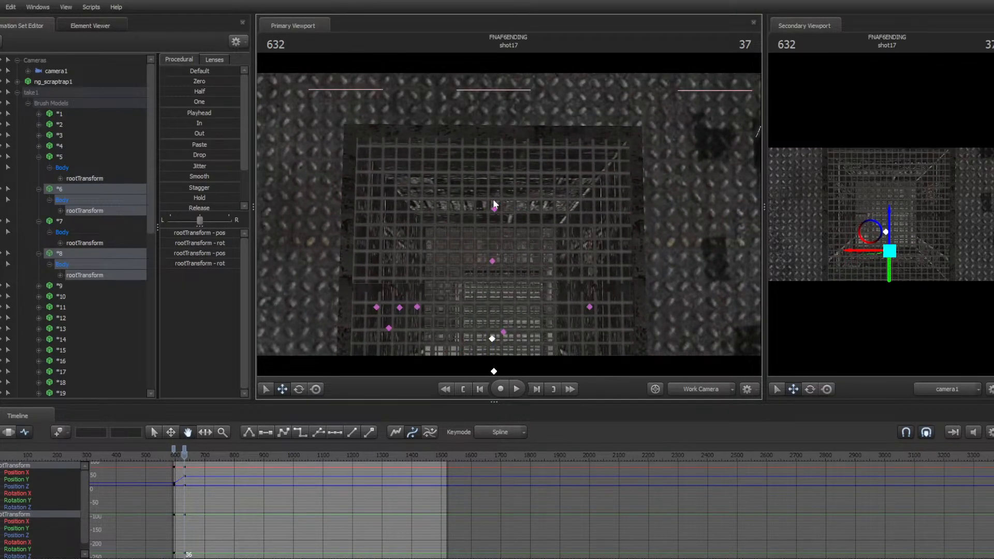
ctrl+click(494, 201)
ctrl+click(494, 206)
ctrl+click(558, 235)
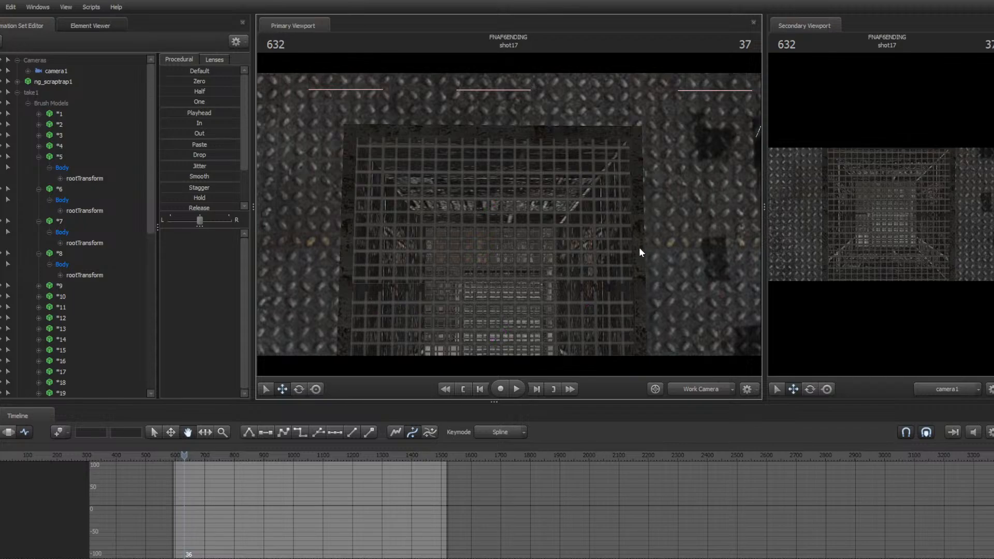
drag(639, 249, 510, 217)
click(520, 293)
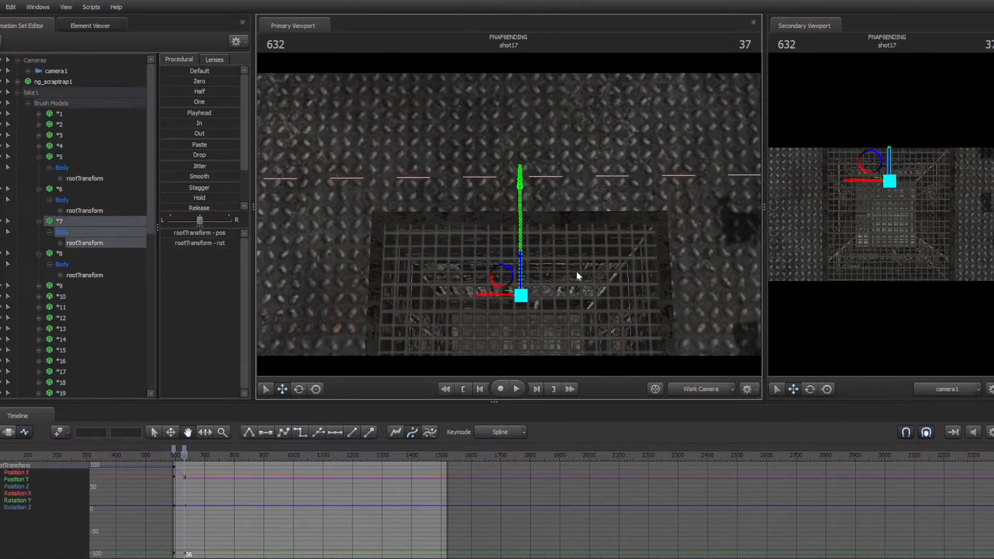
drag(576, 274, 505, 235)
ctrl+click(498, 264)
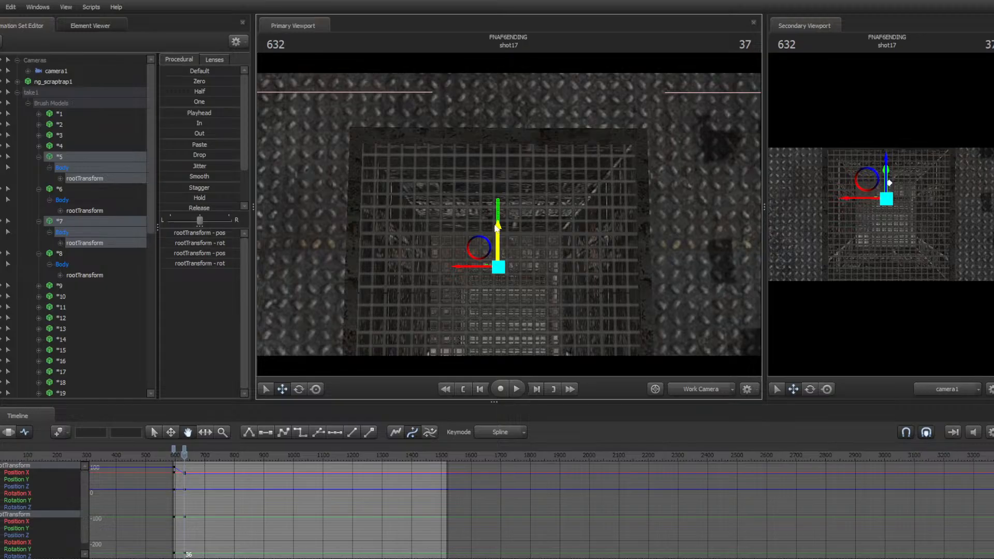
drag(496, 228, 496, 230)
drag(595, 221, 510, 218)
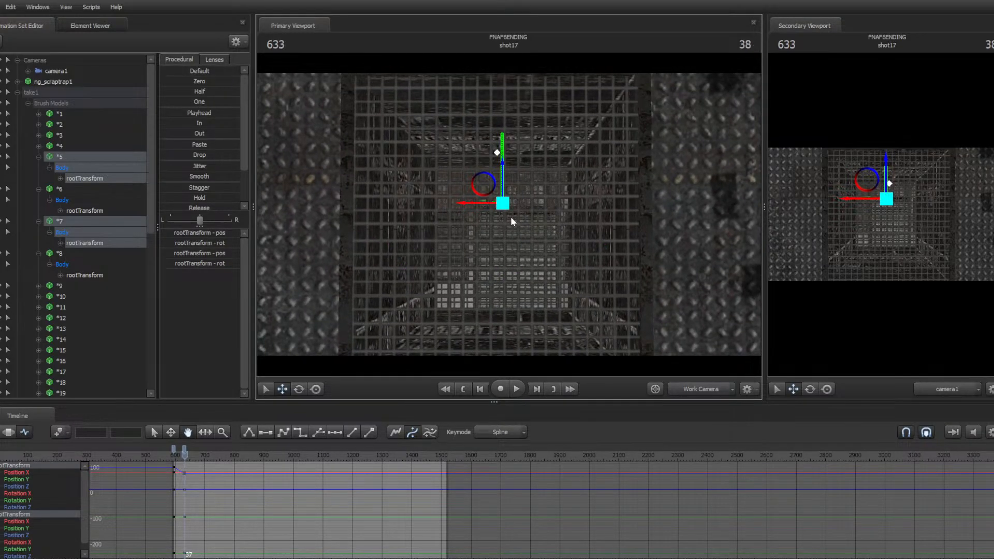
key(Right)
drag(505, 164, 501, 163)
drag(630, 172, 508, 214)
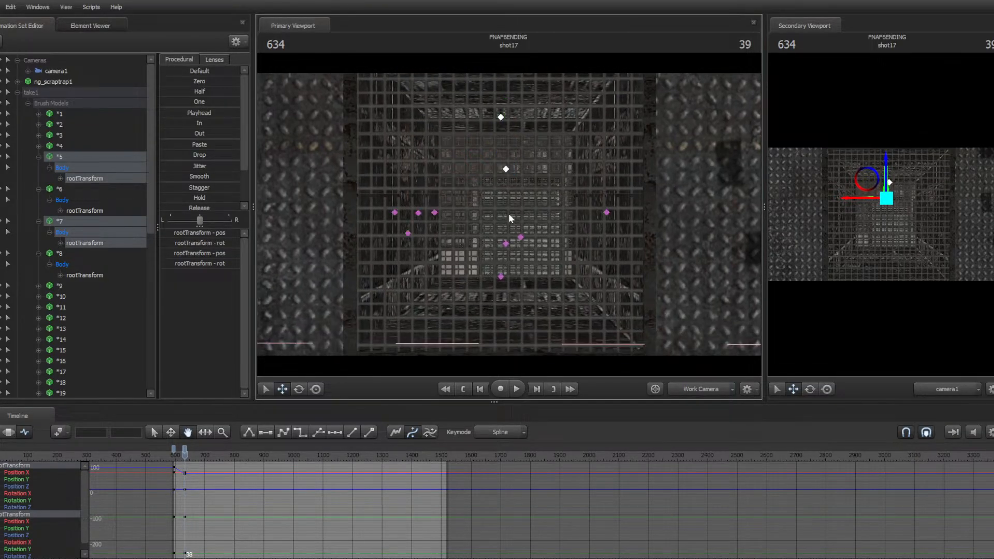
click(506, 244)
shift+click(501, 277)
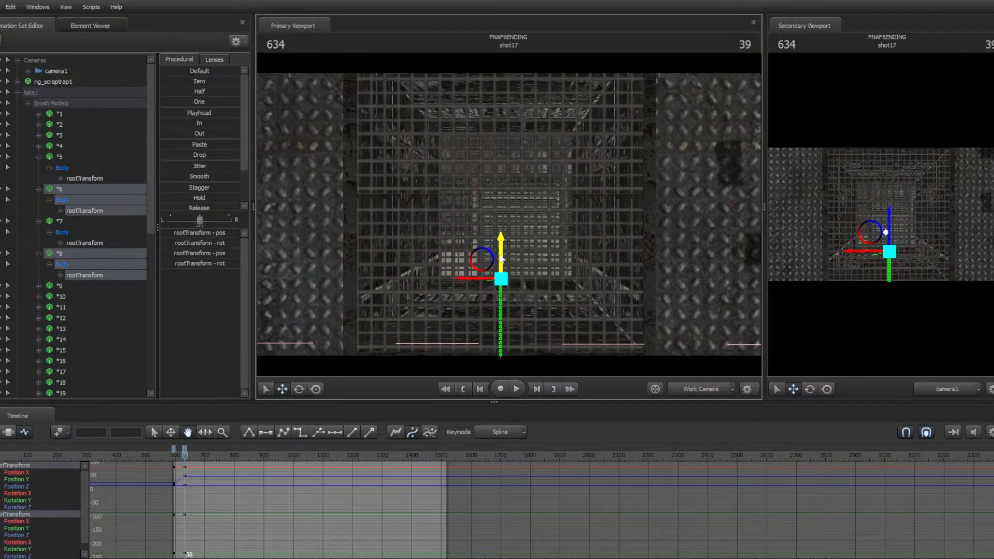
Play the shot repeatedly to review the shutter opening animation
key(space)
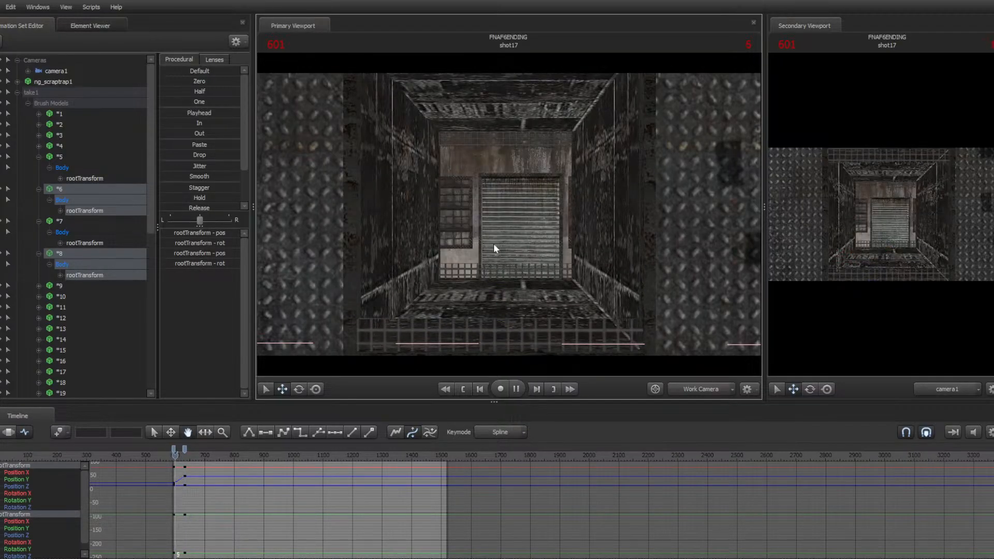
key(space)
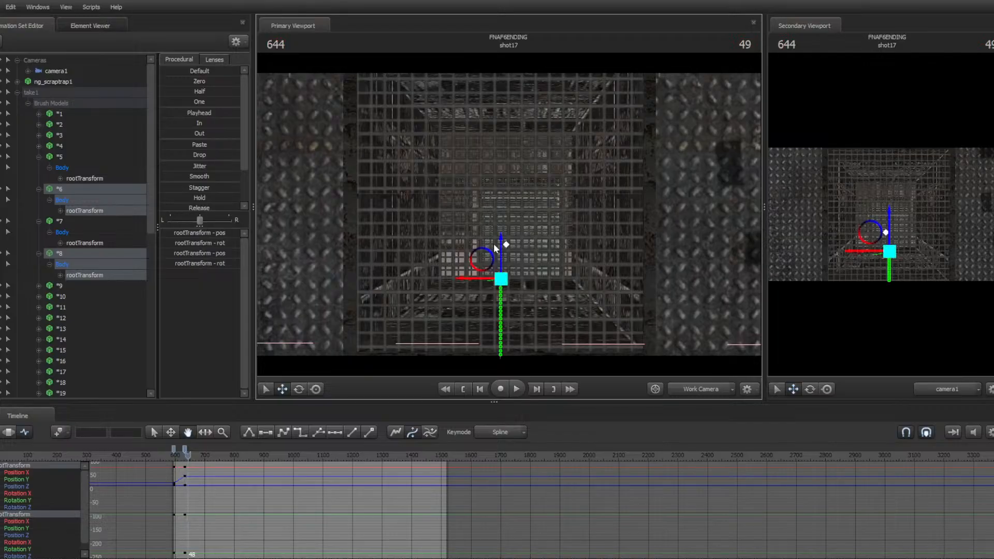
key(space)
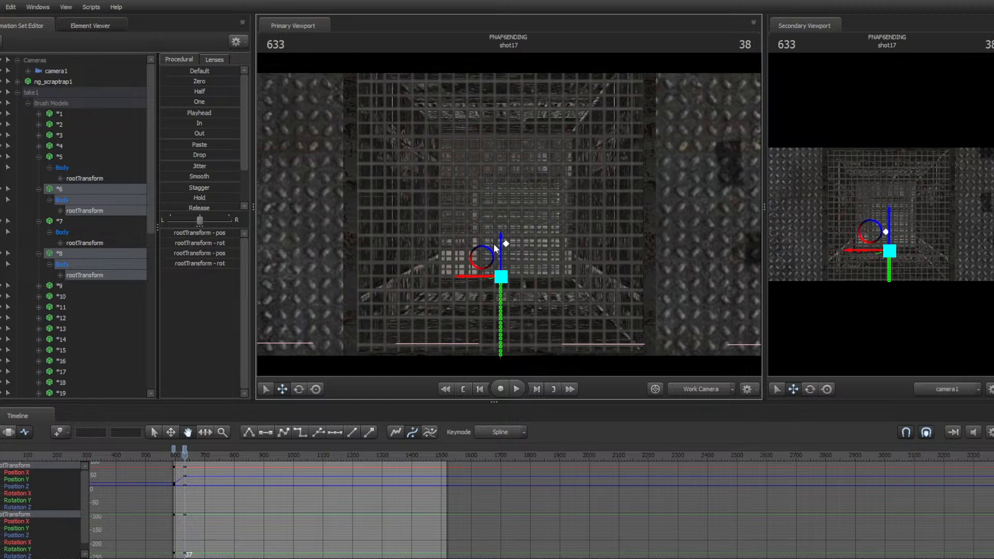
key(space)
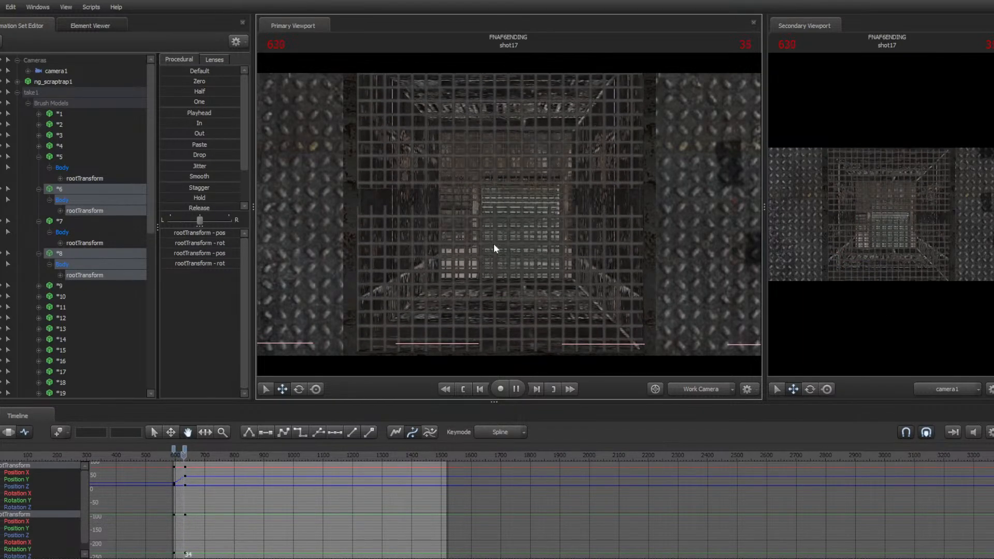
key(space)
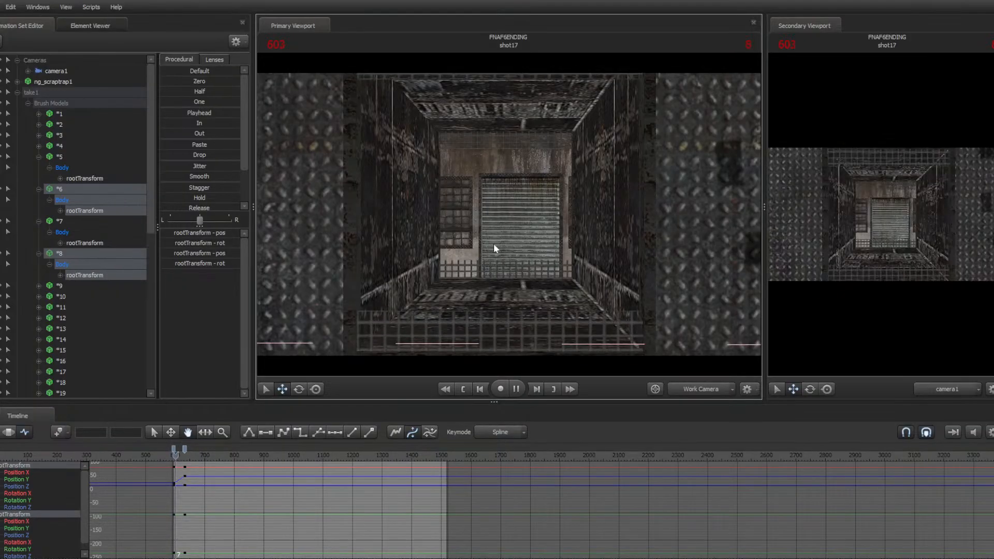
Switch the primary viewport to camera1 and play the shot from its start
key(Up)
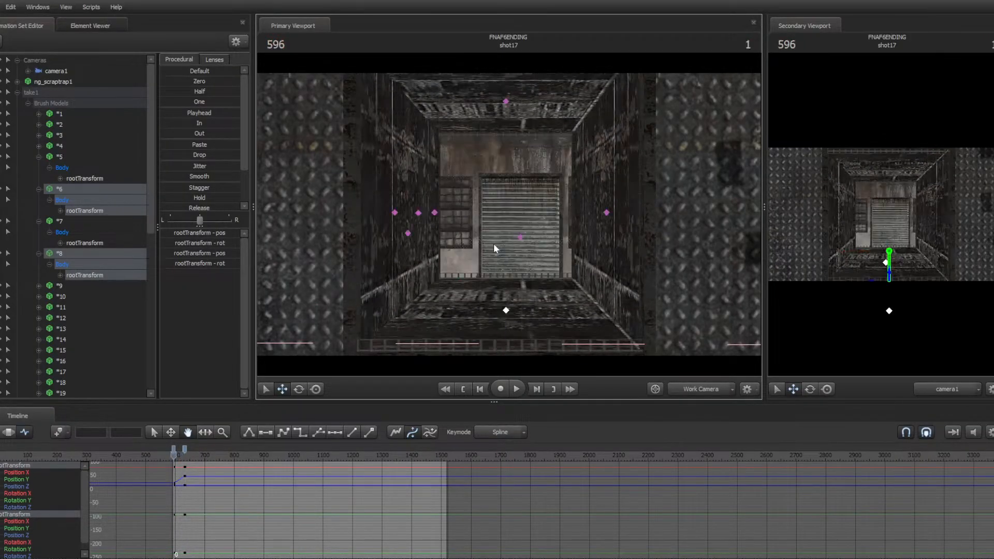
drag(52, 72, 427, 156)
drag(486, 199, 483, 190)
key(w)
key(s)
key(s)
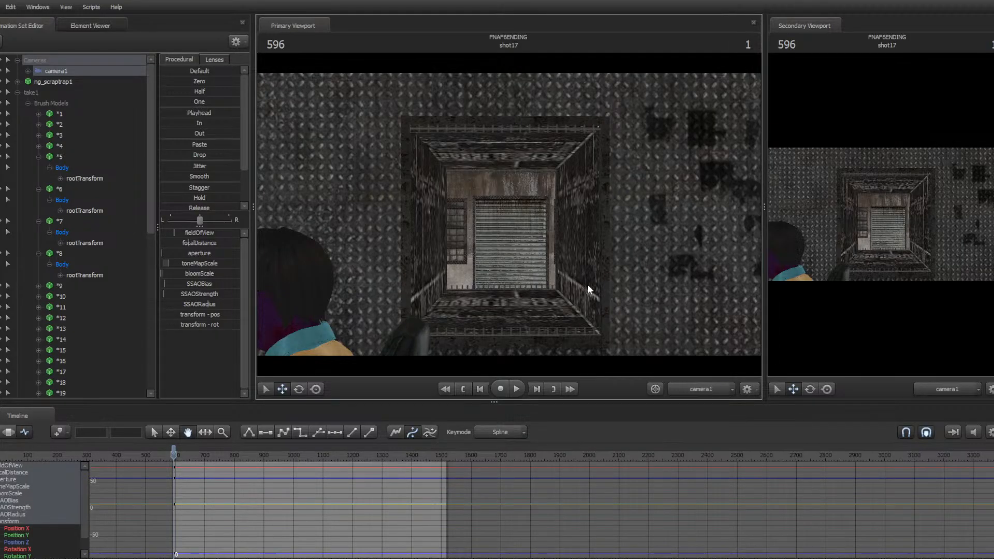
key(space)
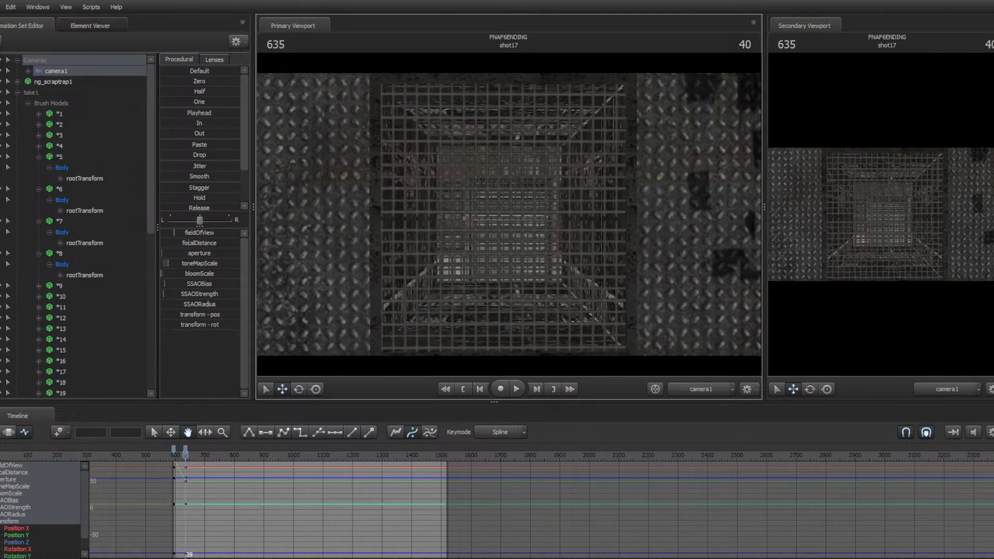
Replay the shot through camera1 several times from its start to review the shutter doors opening
drag(508, 214, 505, 212)
key(Up)
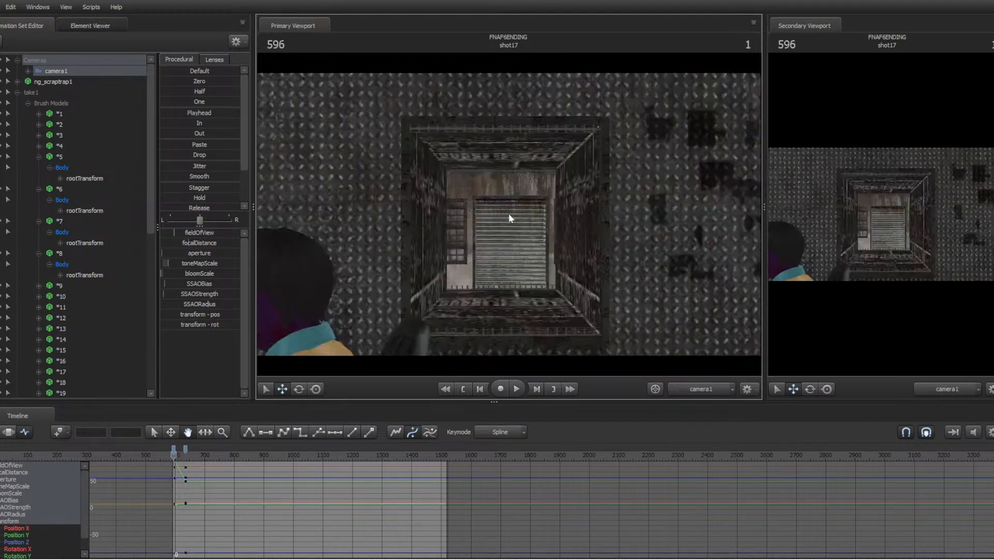
key(space)
key(space)
key(Up)
click(188, 451)
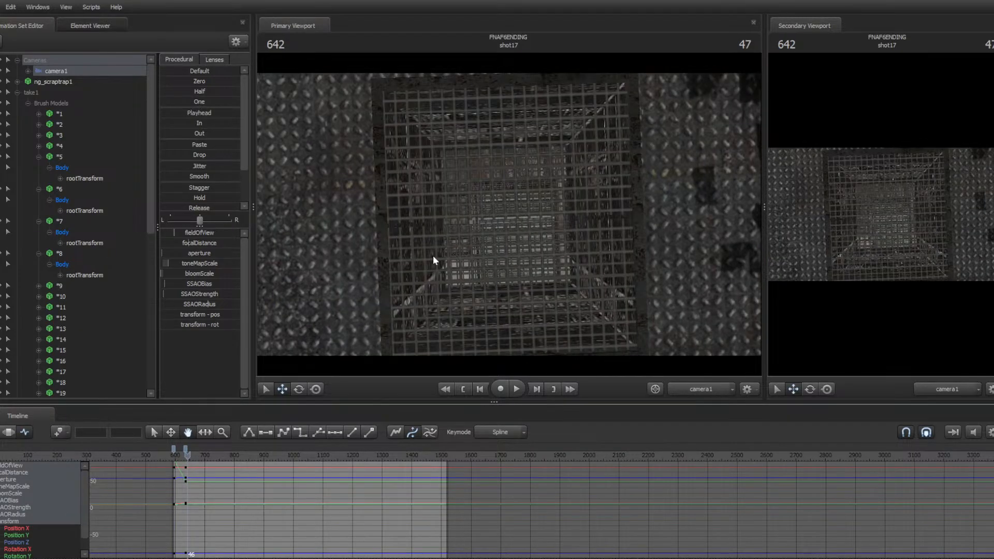
key(Up)
key(space)
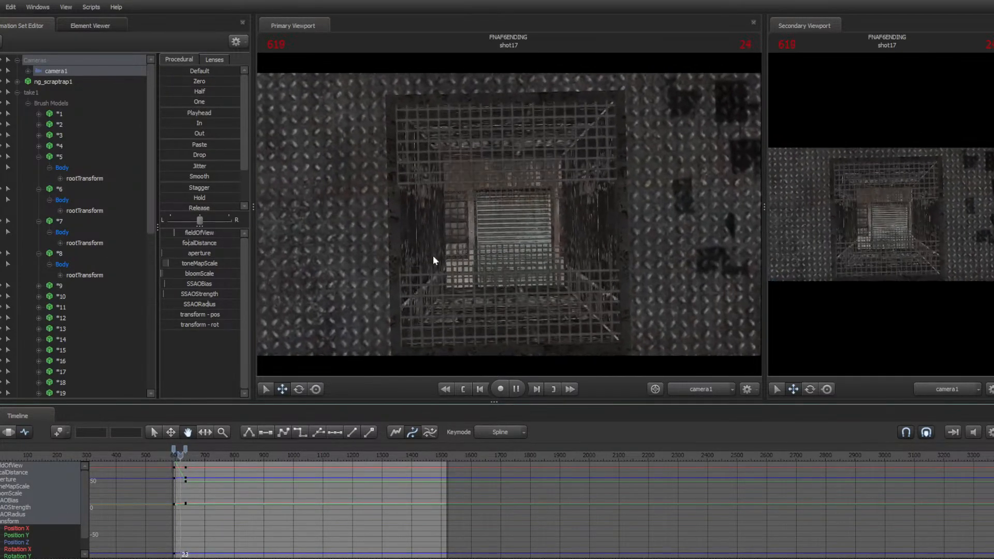
key(space)
key(Up)
key(space)
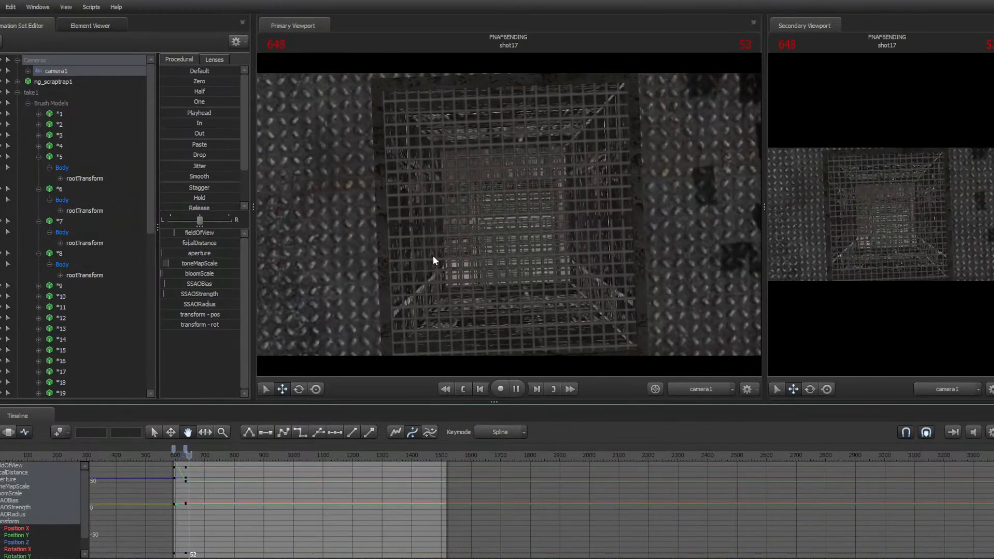
key(space)
key(Up)
key(Up)
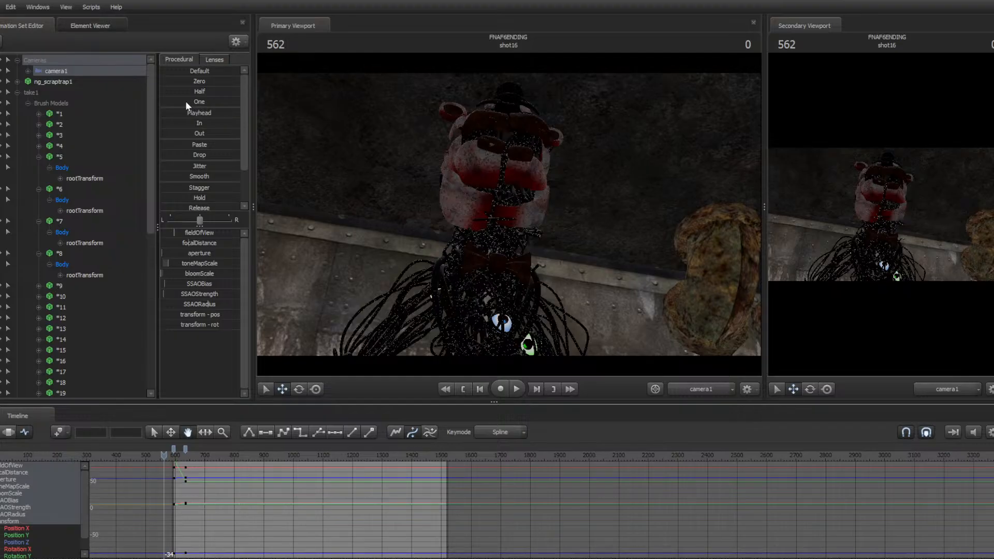
Save the current session and open the recent session finaleshortrmk.dmx
key(F2)
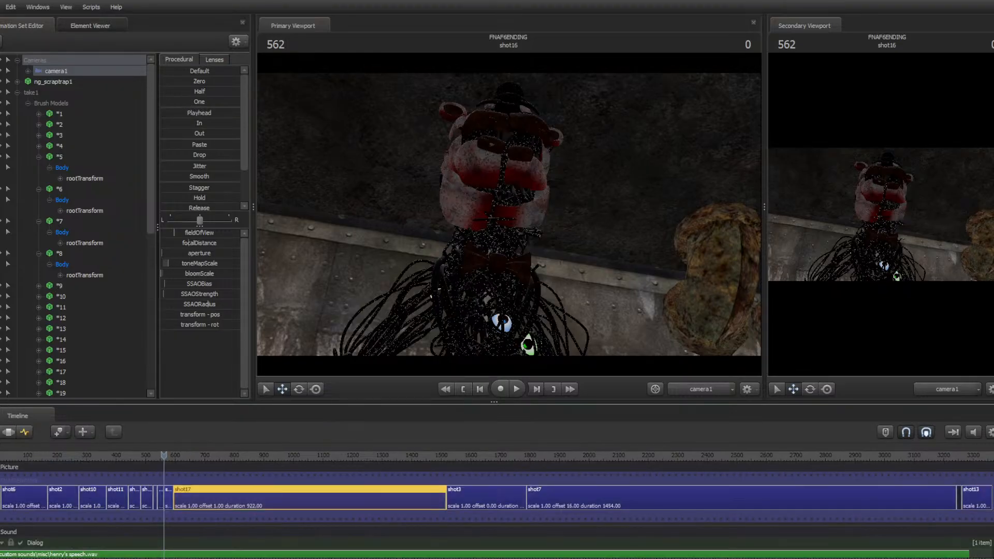
click(0, 7)
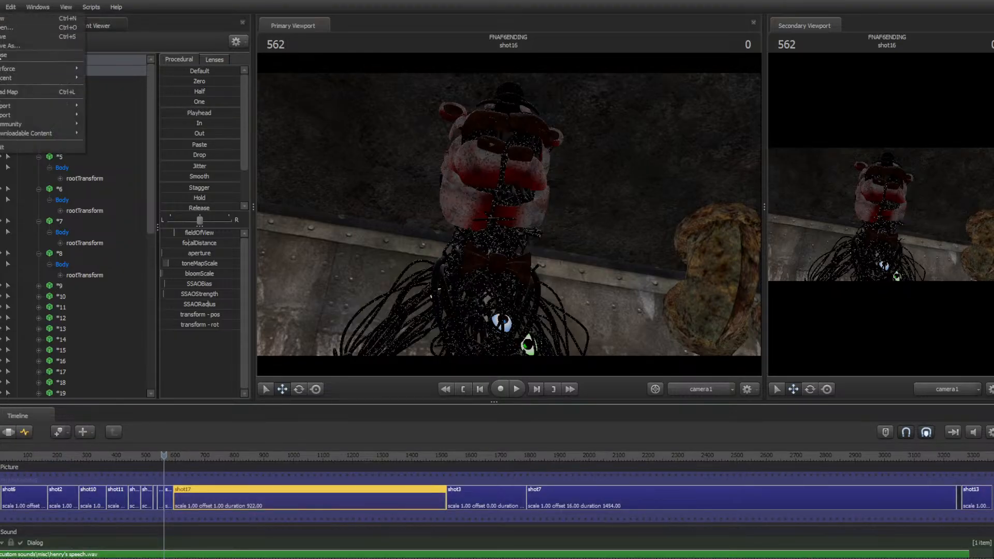
mouse_move(31, 67)
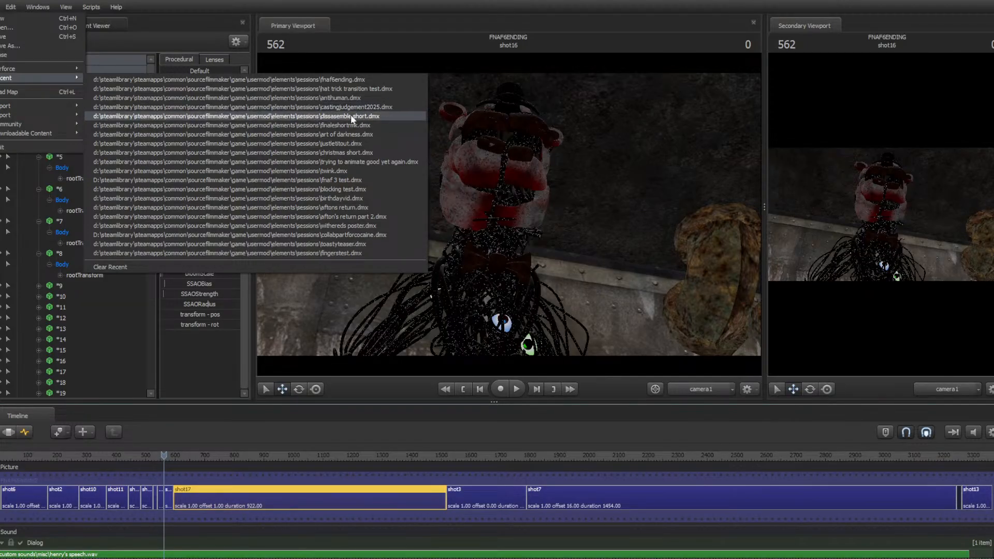
click(336, 125)
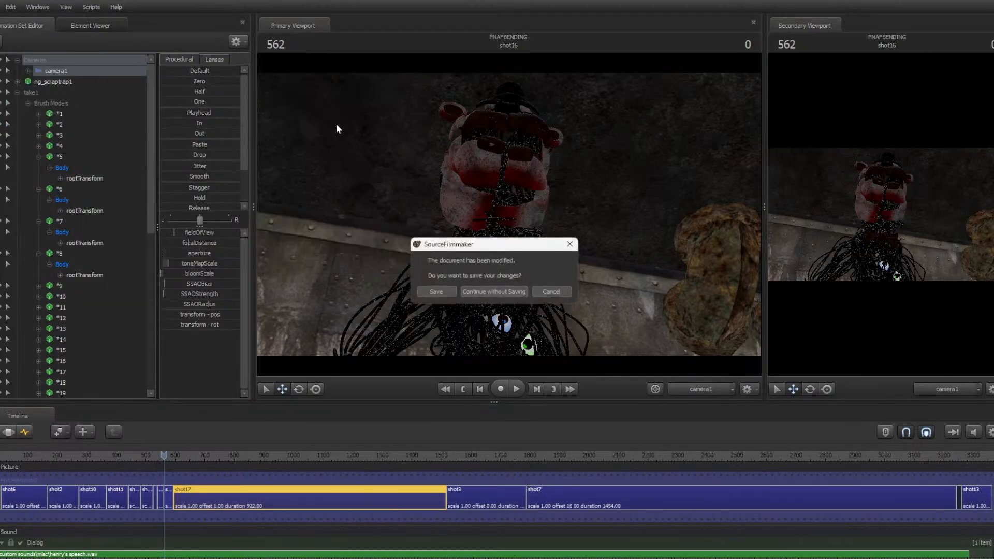
click(454, 290)
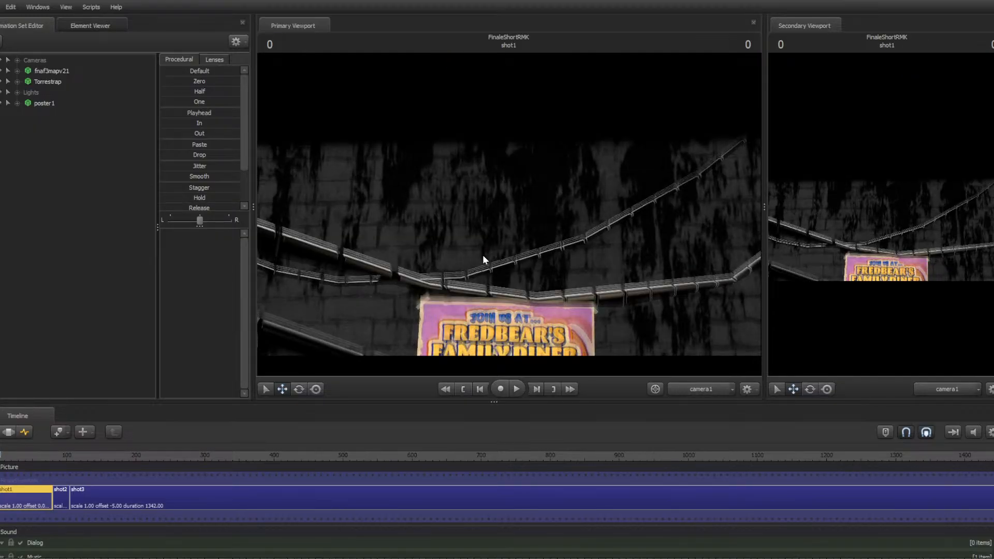
Enable lighting in the primary viewport of the opened session
key(space)
right_click(482, 254)
right_click(534, 281)
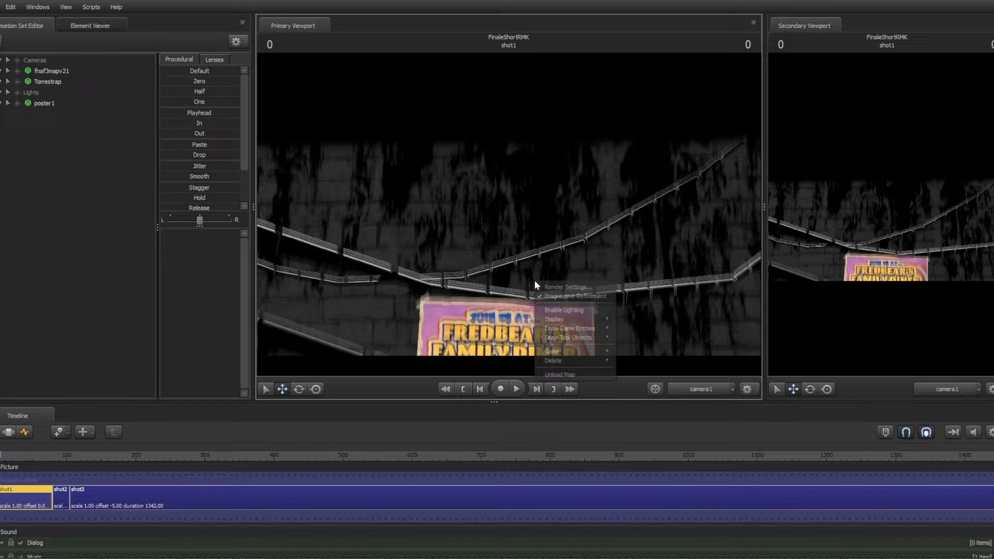
click(550, 309)
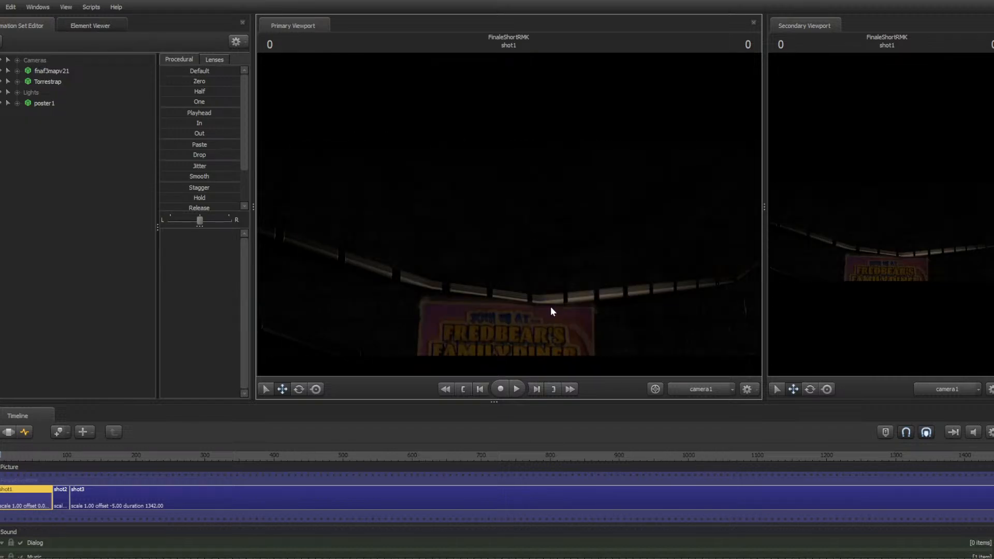
Switch to the browser and open the channel's video "FNAF|SFM| The Finale SHORT" from the uploaded videos list
key(super)
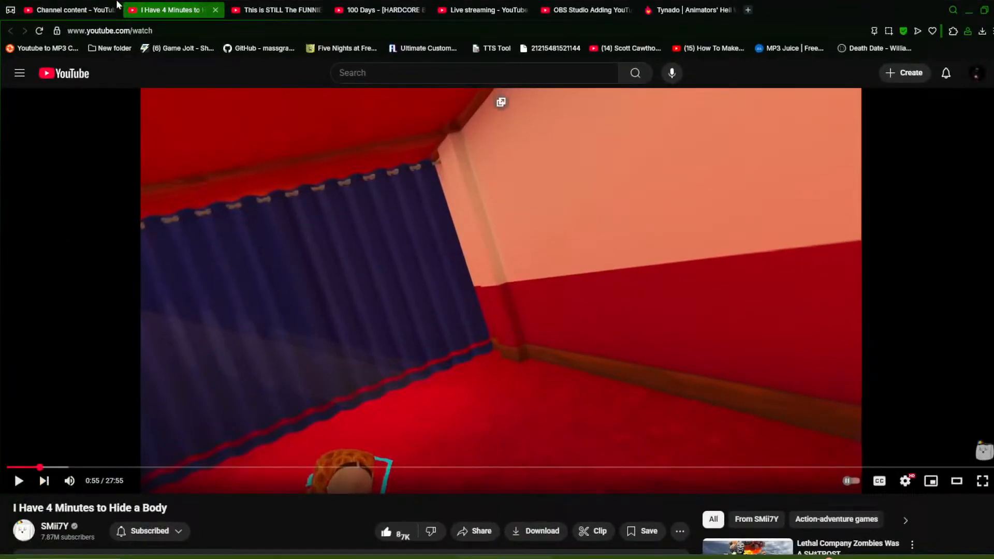
key(ctrl+shift+Tab)
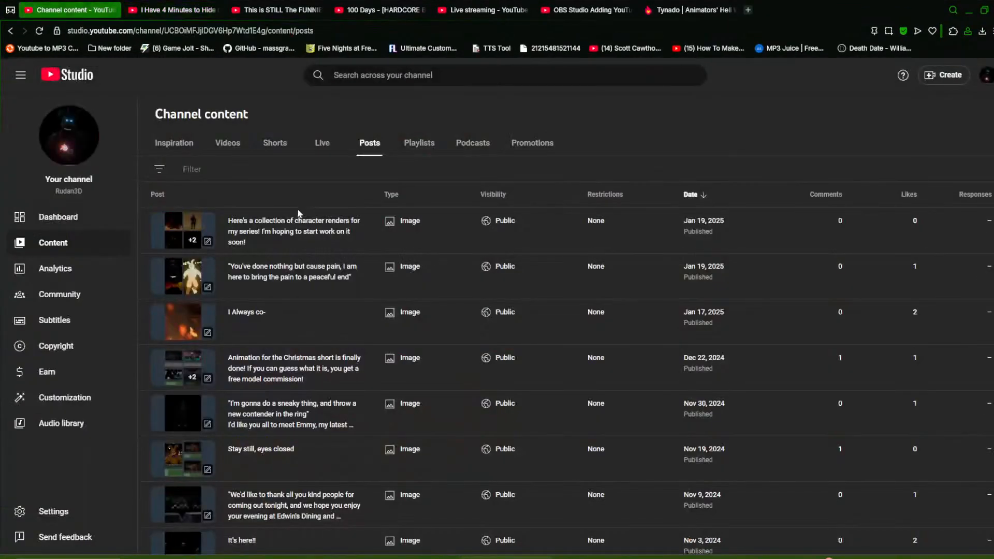
click(231, 150)
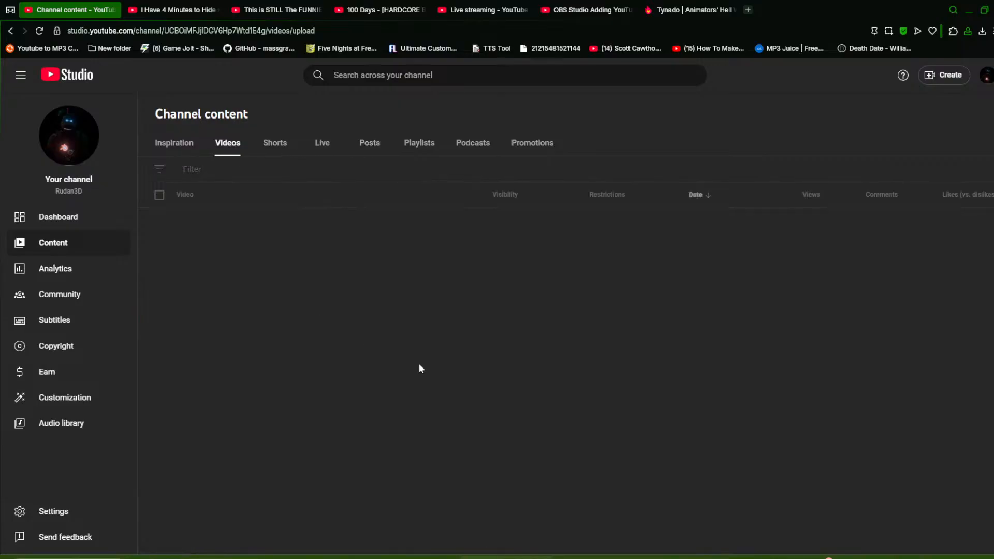
scroll(427, 321, down, 15)
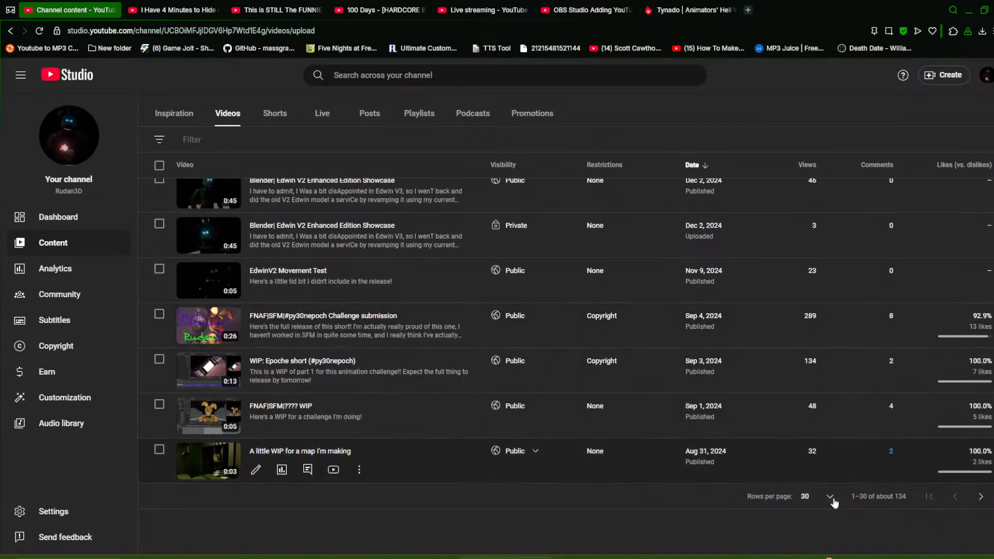
click(980, 497)
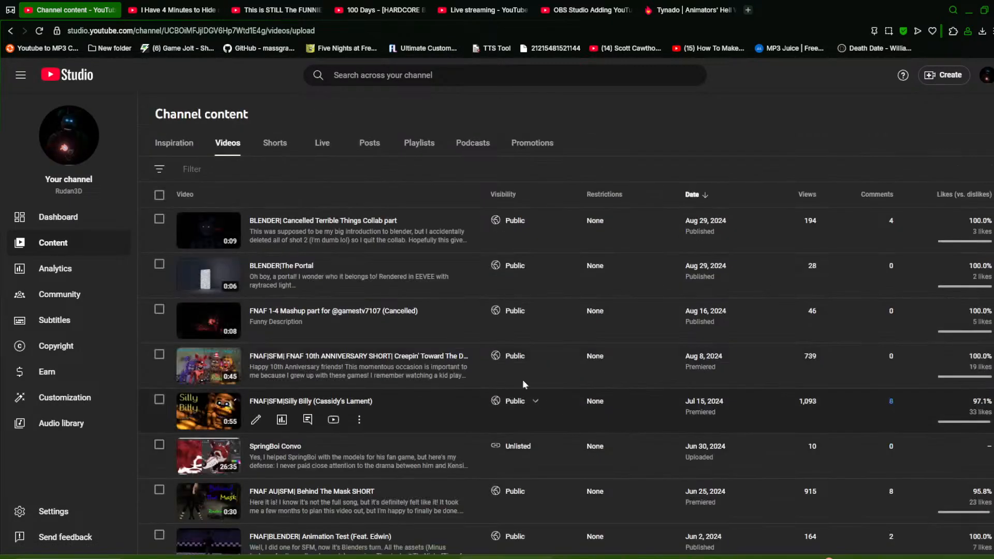
scroll(517, 370, down, 3)
scroll(515, 369, down, 8)
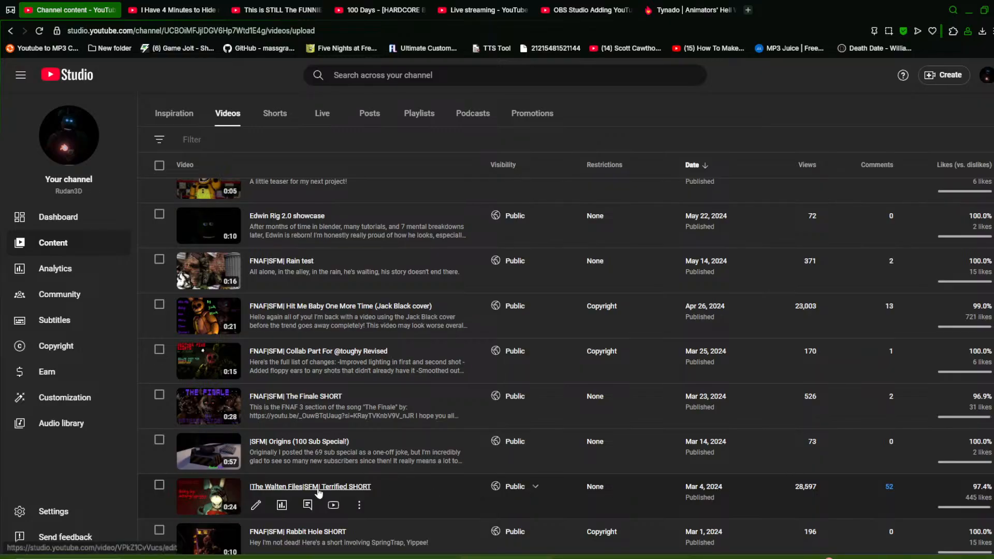
click(329, 422)
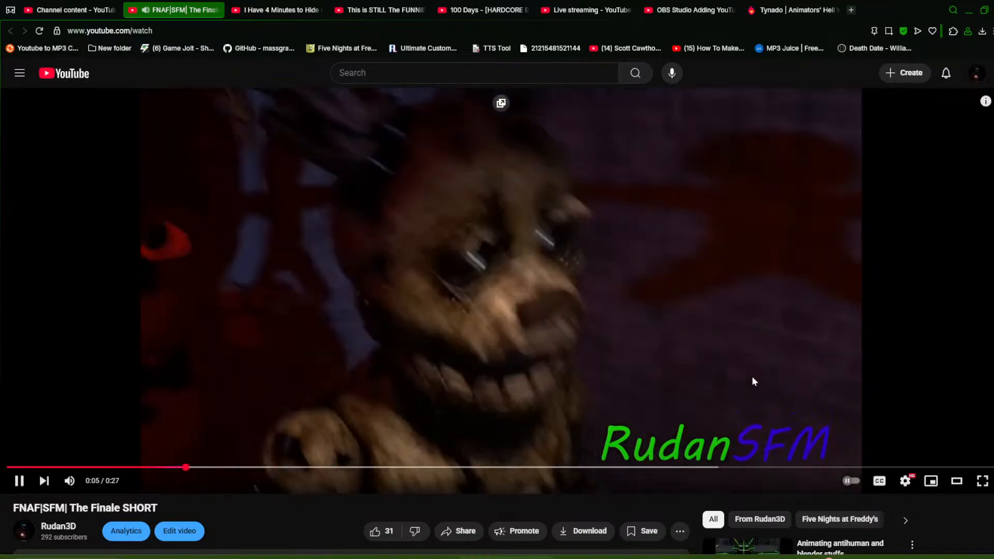
Pause the video and set its playback quality to 2160p
click(813, 385)
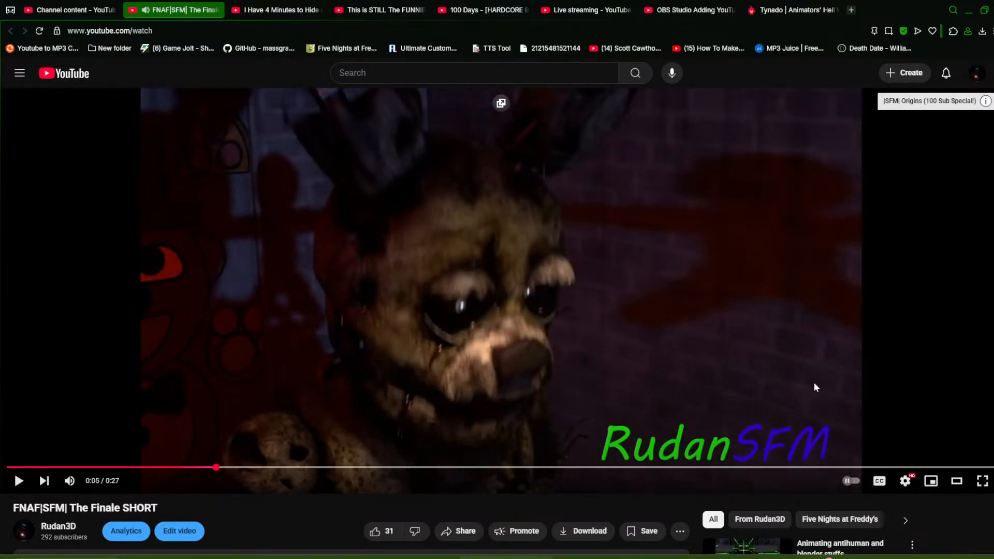
click(905, 480)
click(926, 447)
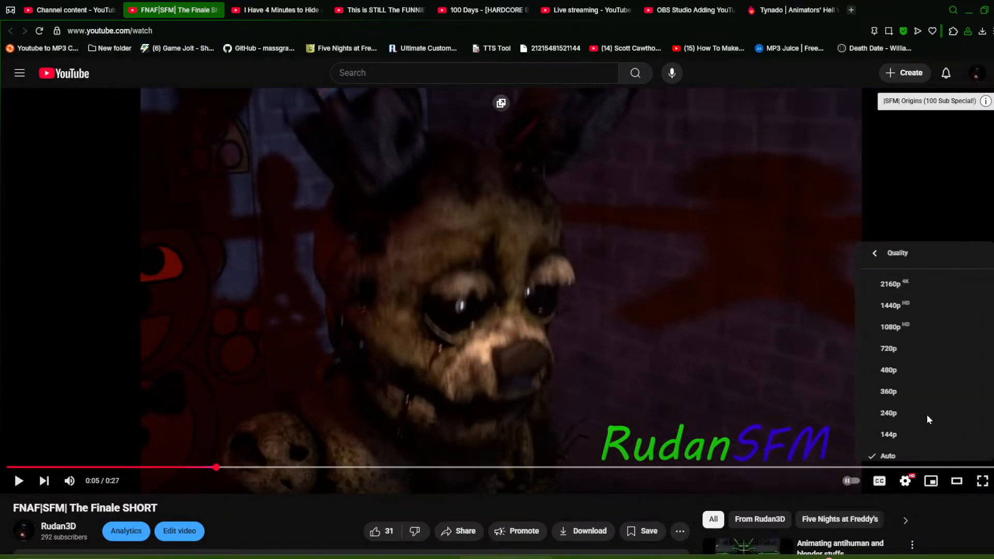
click(910, 284)
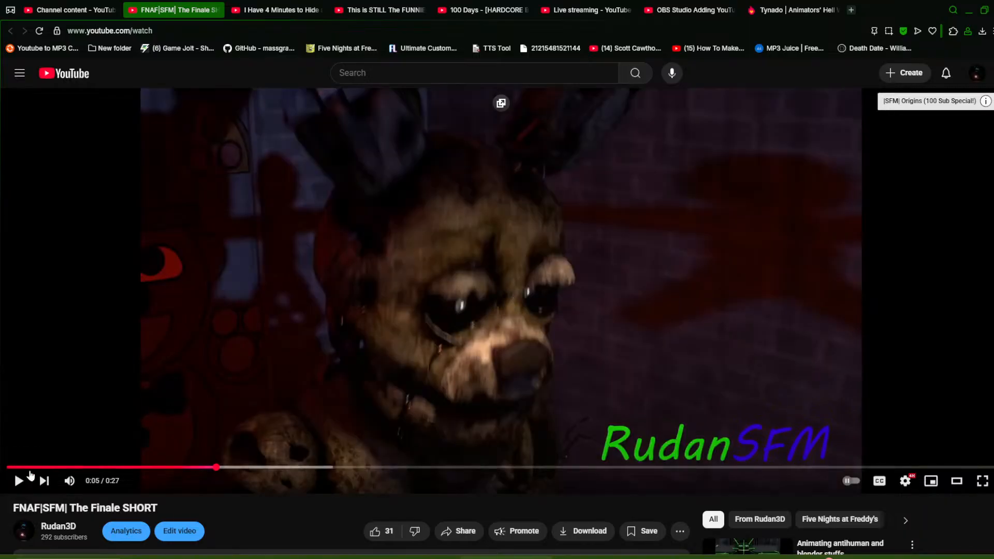
Scrub through the Finale SHORT video, playing and pausing to review its shots
click(10, 461)
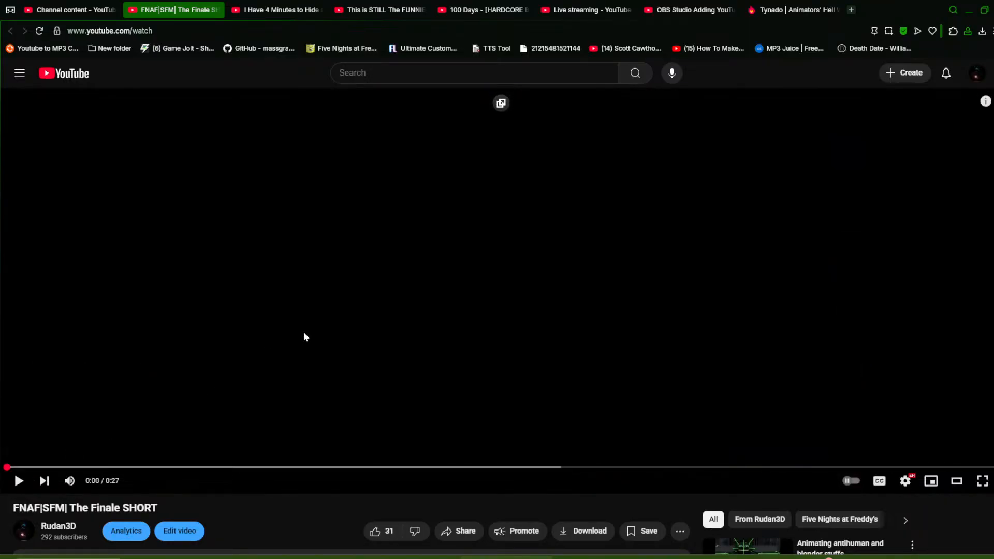
click(348, 325)
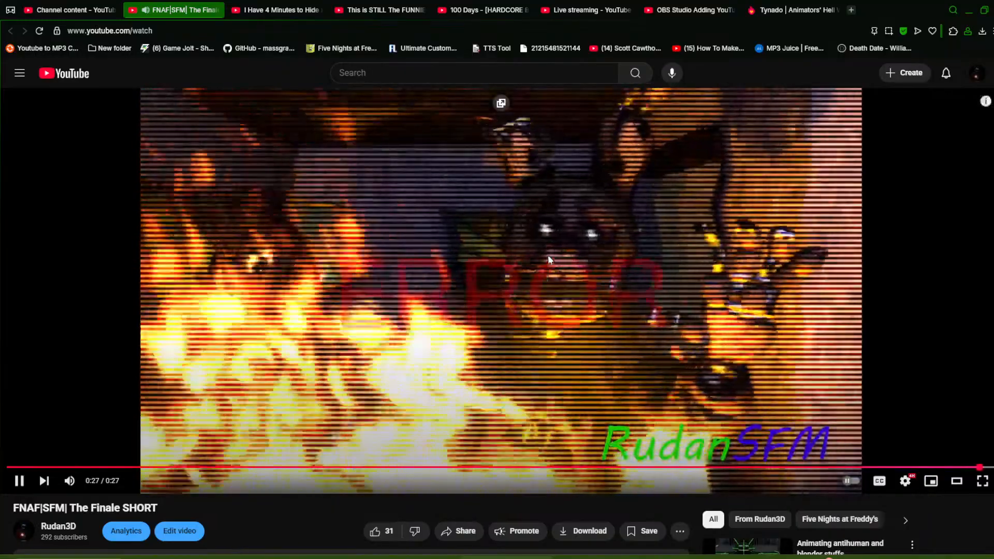
mouse_move(374, 471)
mouse_down()
mouse_move(268, 455)
mouse_move(390, 462)
mouse_up()
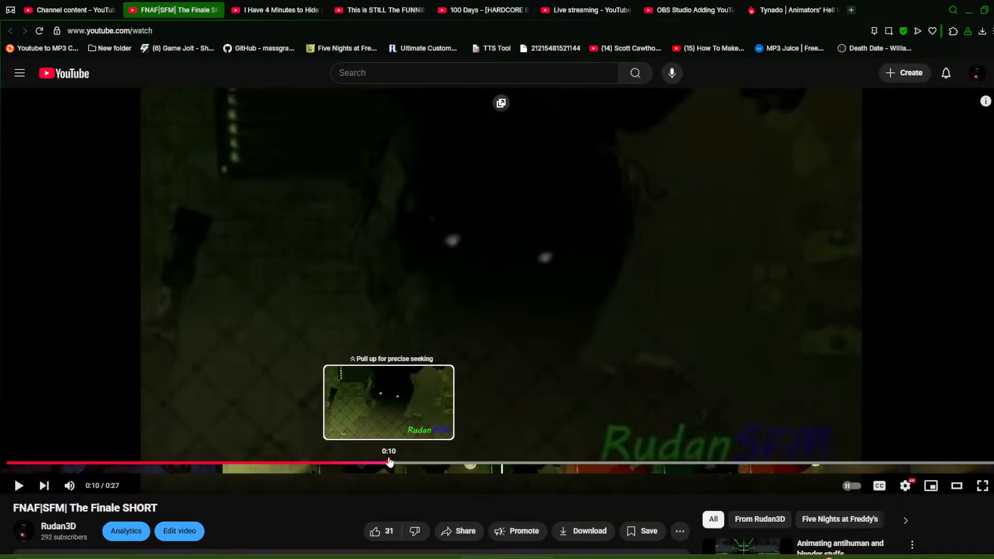
drag(390, 462, 612, 461)
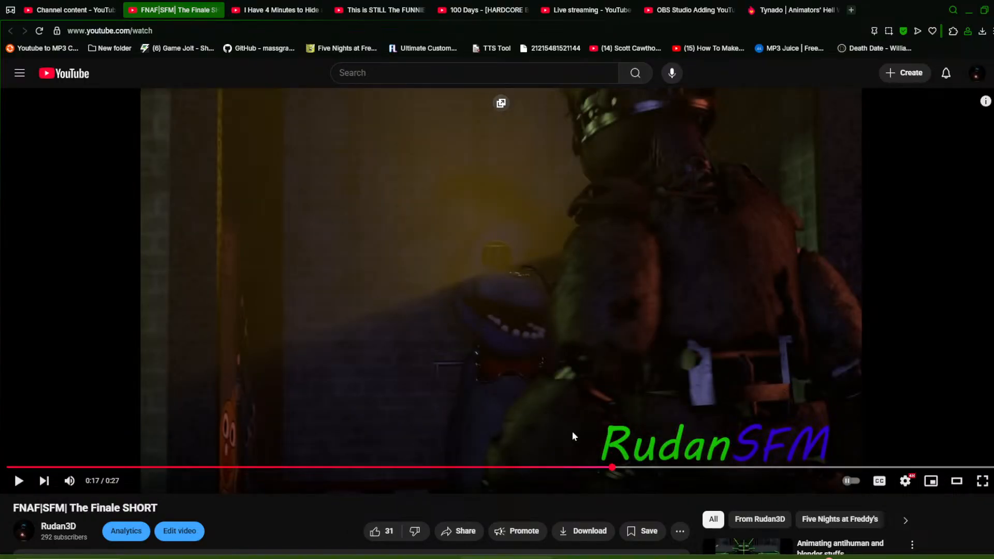
click(604, 337)
click(604, 331)
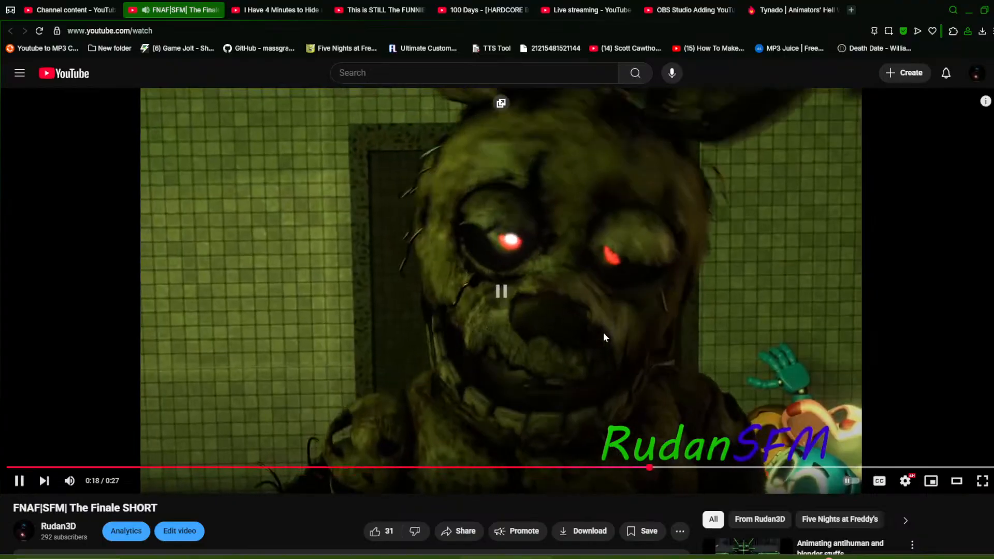
drag(662, 467, 628, 468)
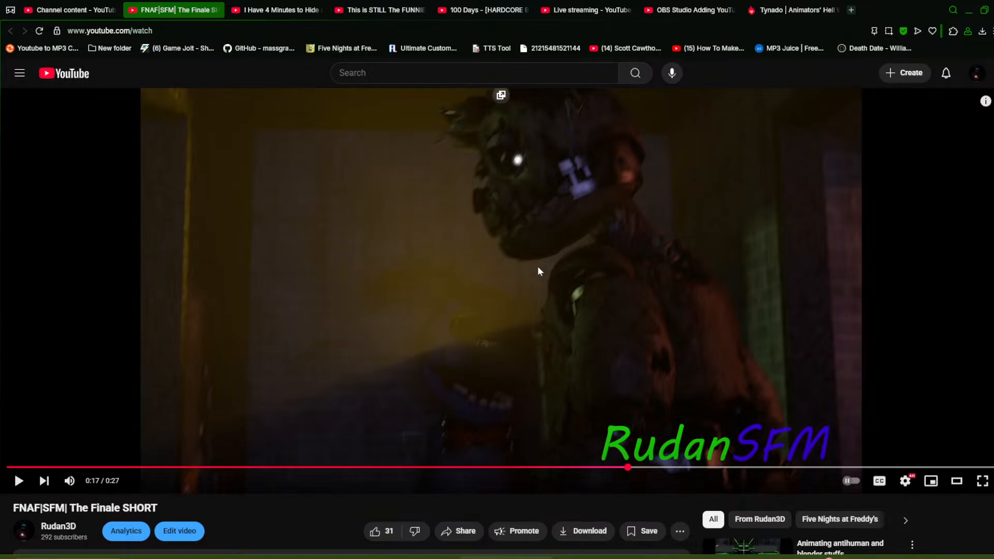
click(537, 266)
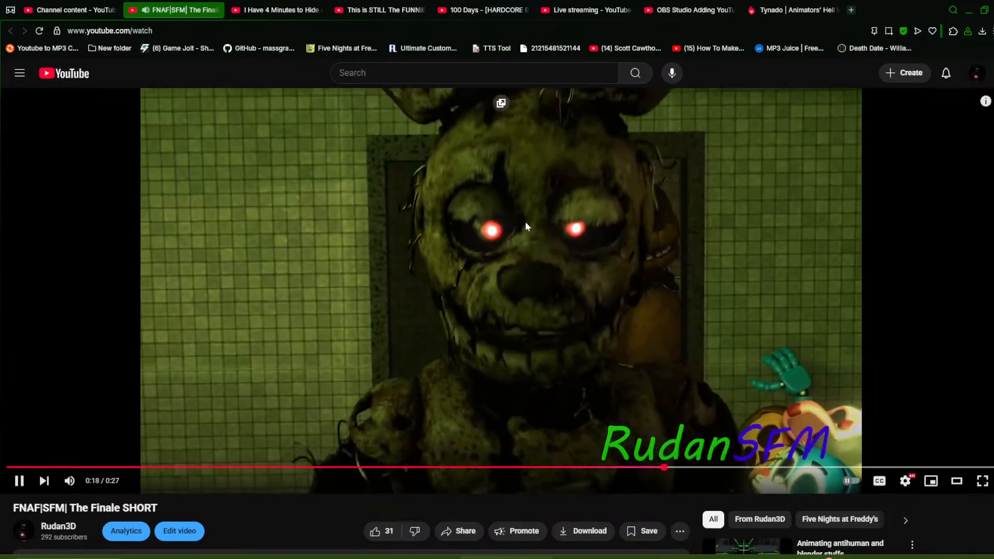
click(550, 231)
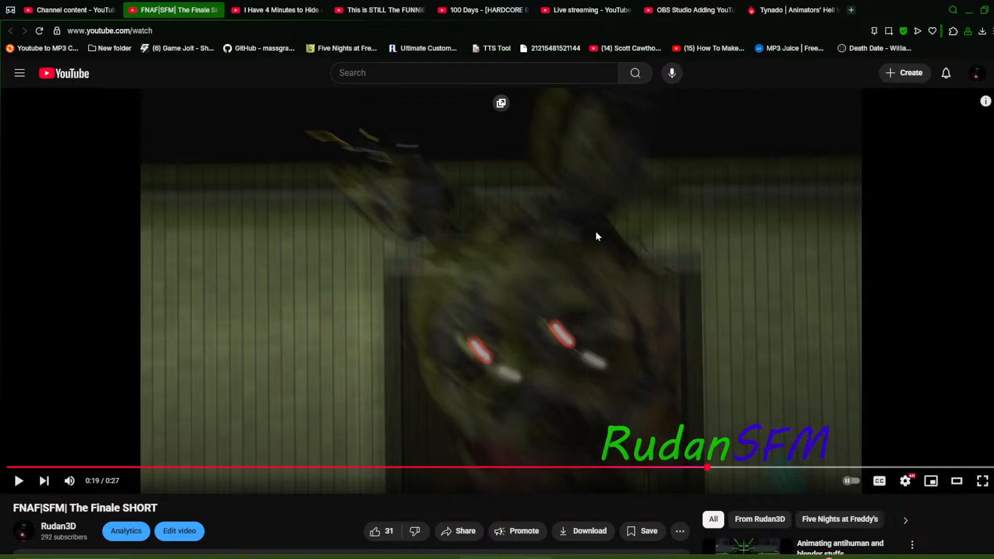
Scroll down to the video's comments and expand the reply under the first comment
scroll(634, 212, down, 3)
scroll(629, 212, down, 1)
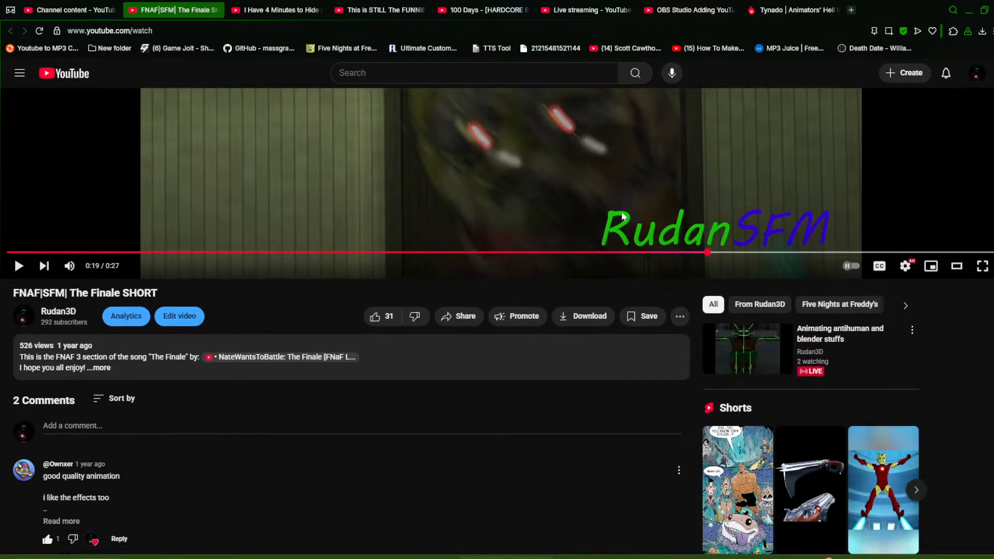
scroll(585, 210, down, 1)
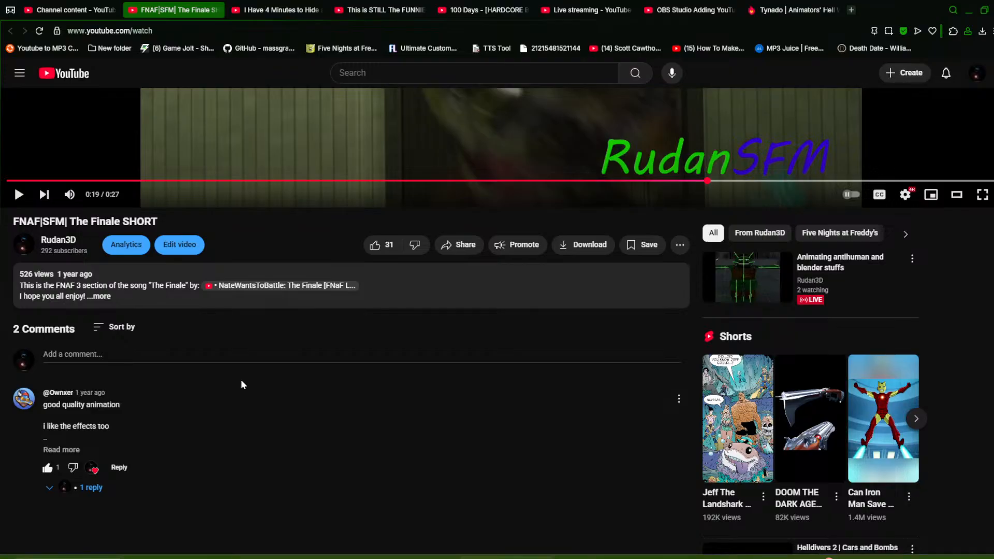
scroll(332, 409, up, 2)
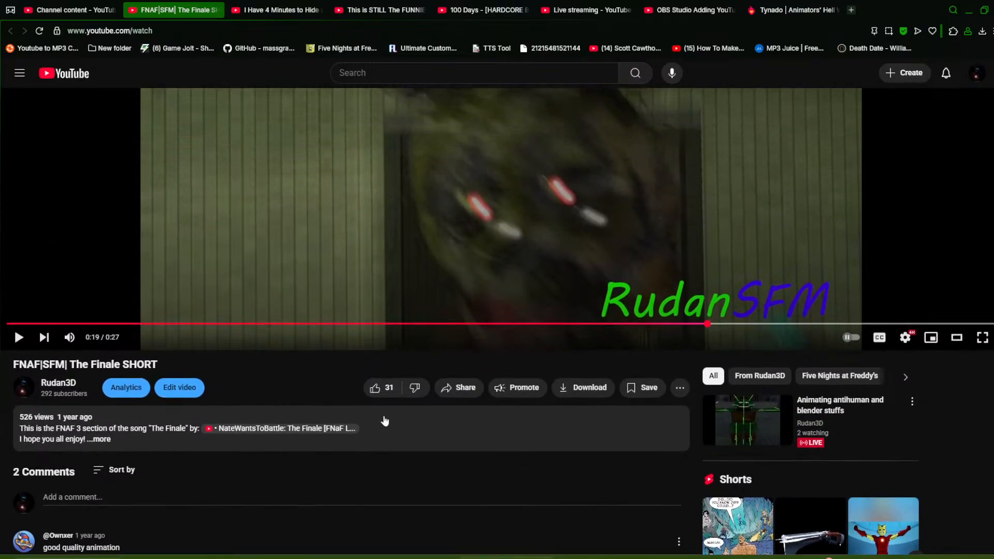
scroll(440, 415, down, 3)
scroll(485, 405, up, 2)
scroll(328, 382, down, 2)
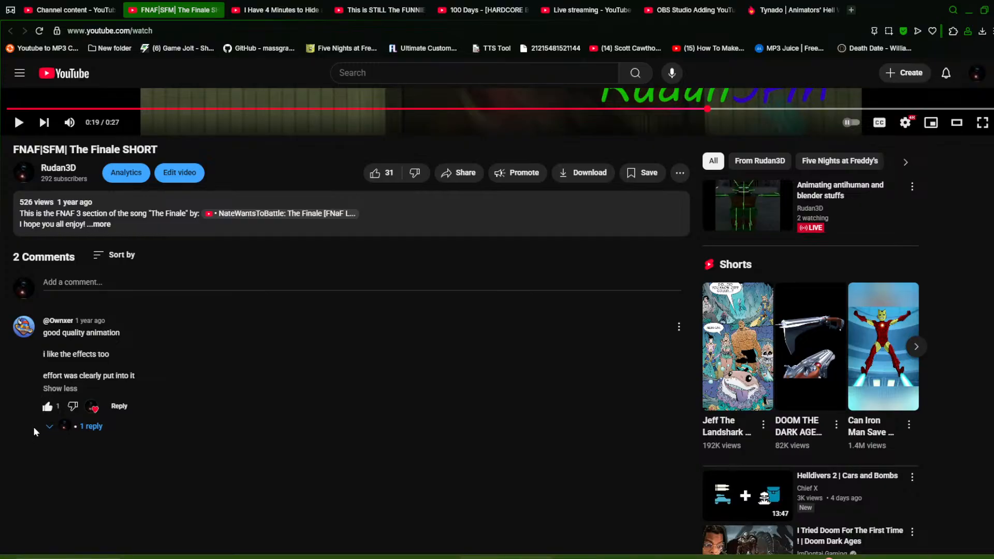
click(45, 428)
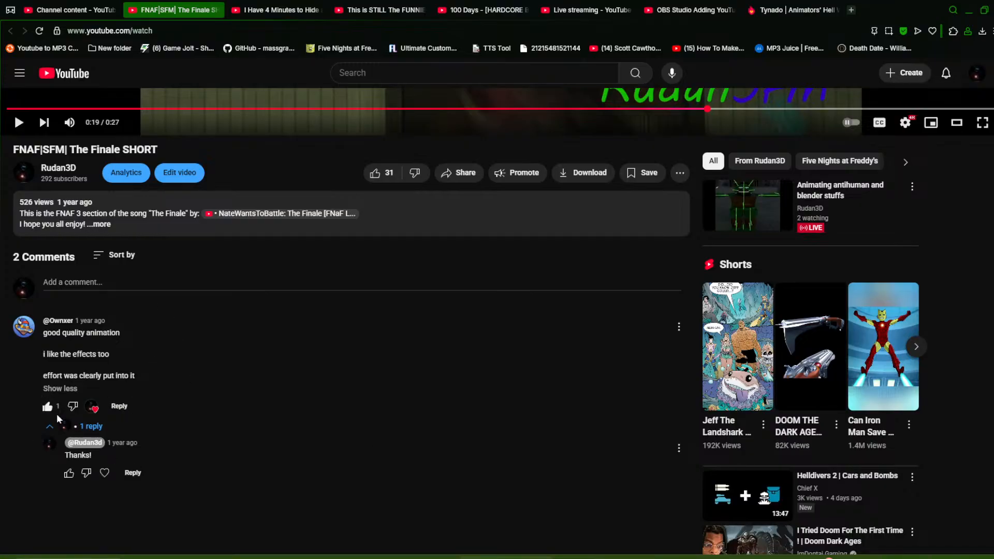
scroll(371, 329, up, 4)
scroll(720, 448, down, 1)
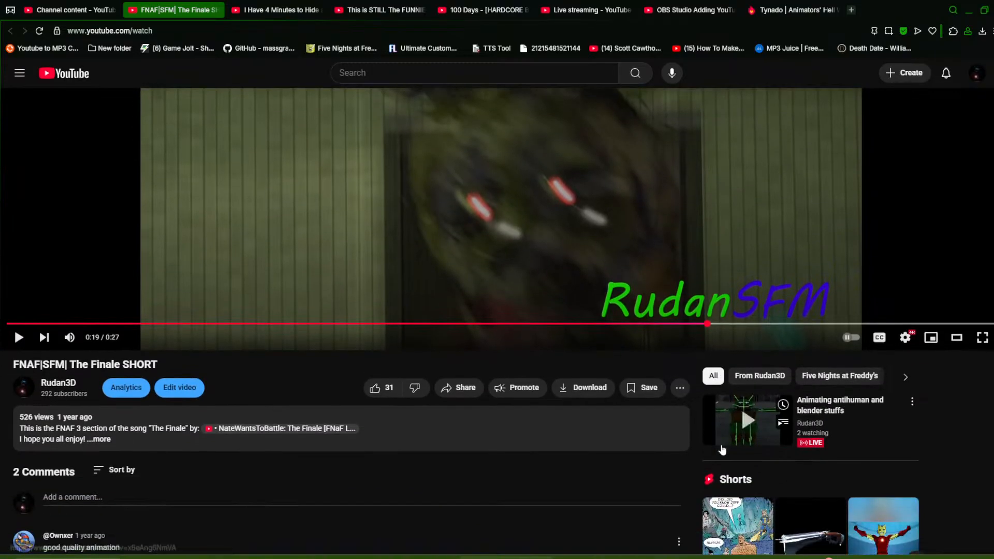
Open the channel's live stream page, return to the Finale SHORT video and resume it
click(724, 440)
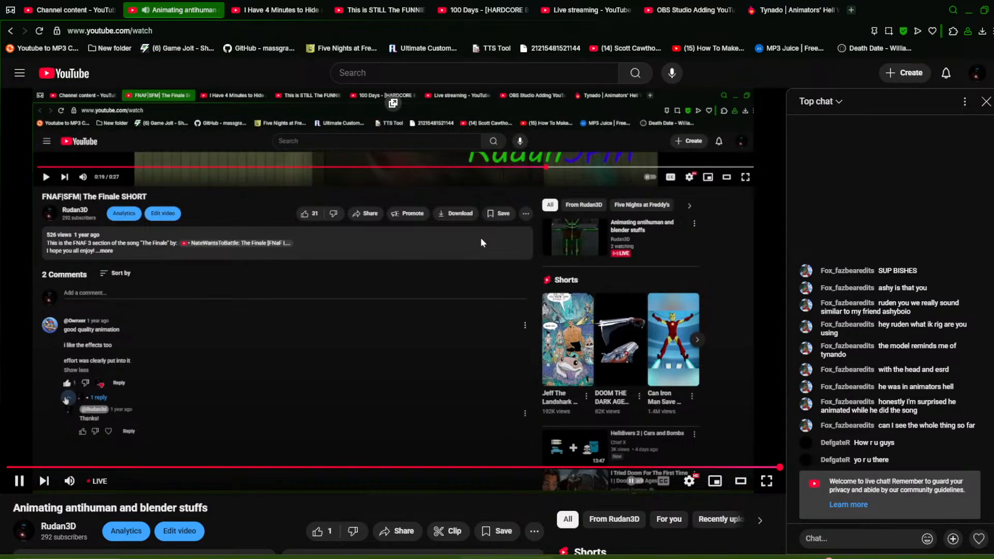
key(alt+Left)
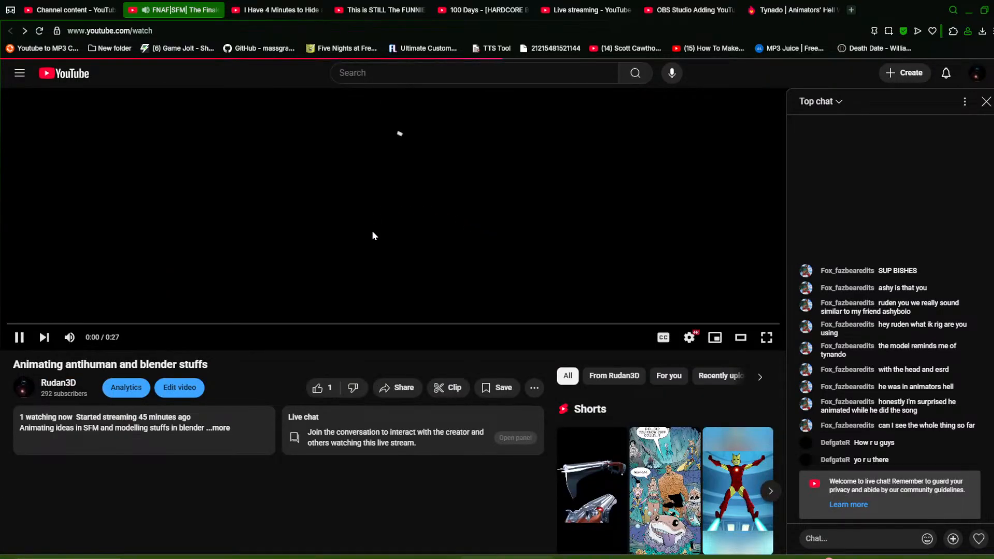
click(366, 239)
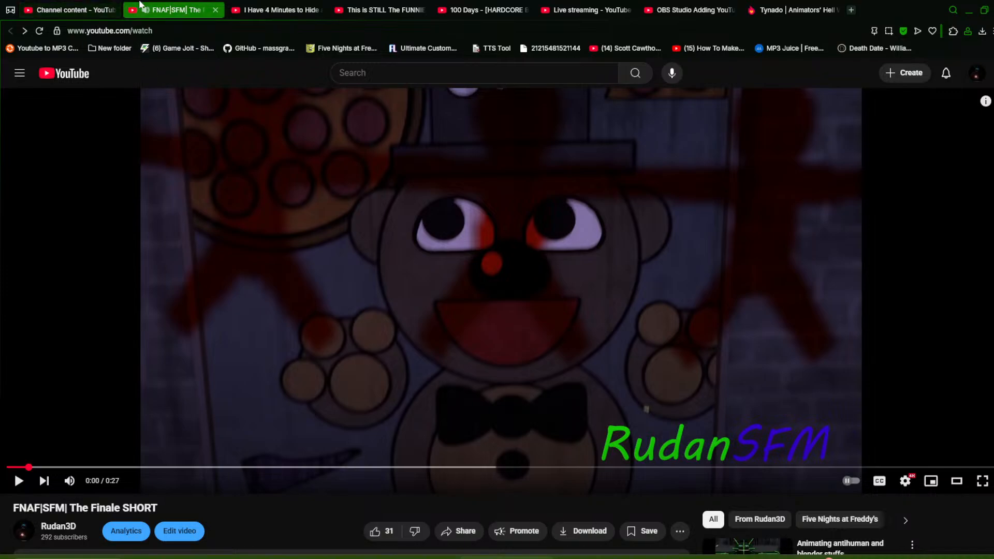
Close the Finale SHORT tab and open the video "|The Walten Files|SFM| Terrified SHORT" from the channel content list
middle_click(177, 14)
scroll(296, 321, down, 4)
scroll(326, 342, up, 1)
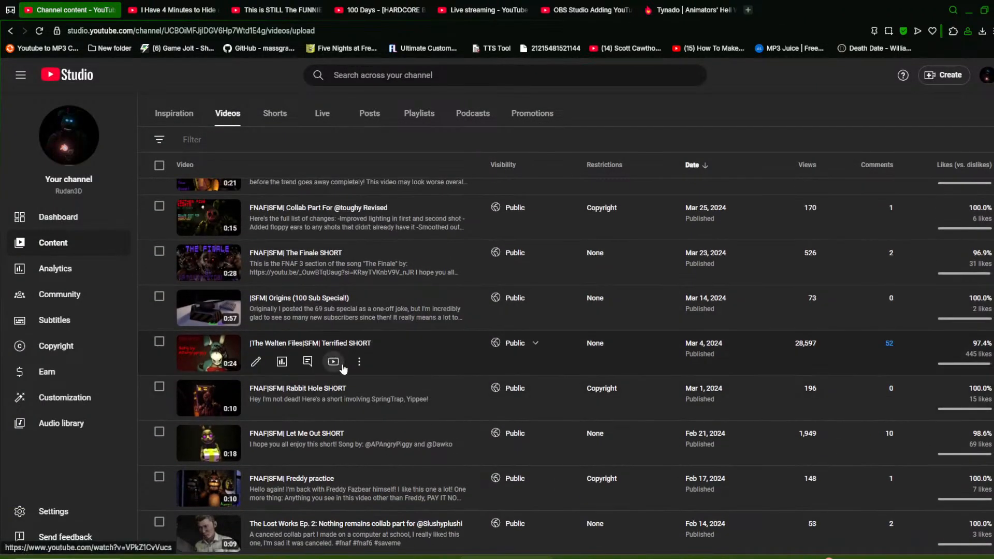
click(334, 365)
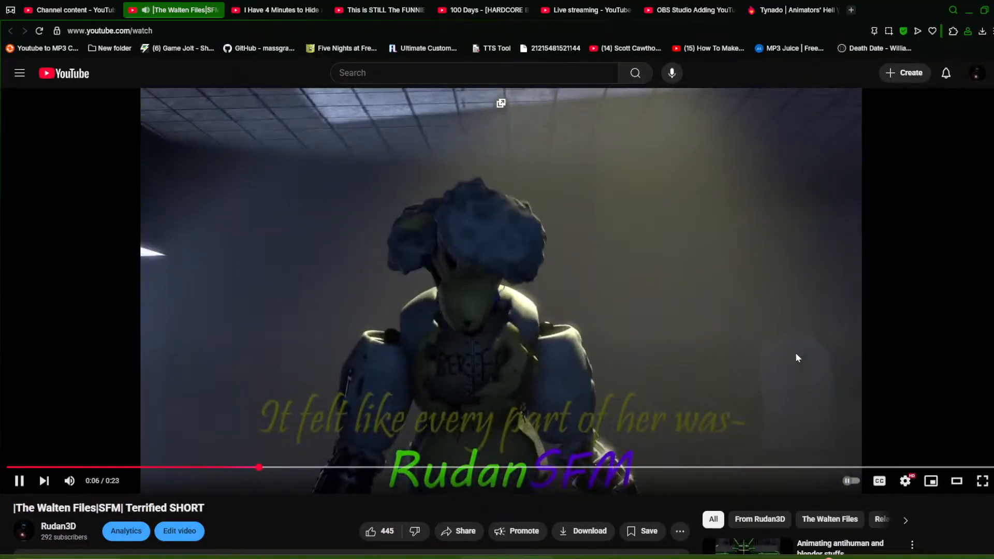
Pause the Terrified SHORT and change its playback quality
click(789, 350)
click(910, 481)
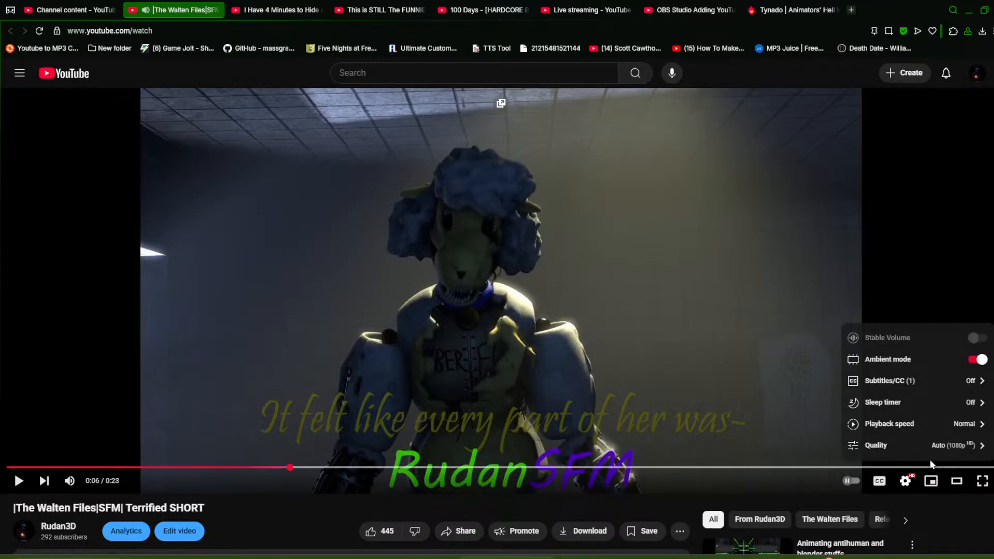
click(931, 449)
click(901, 363)
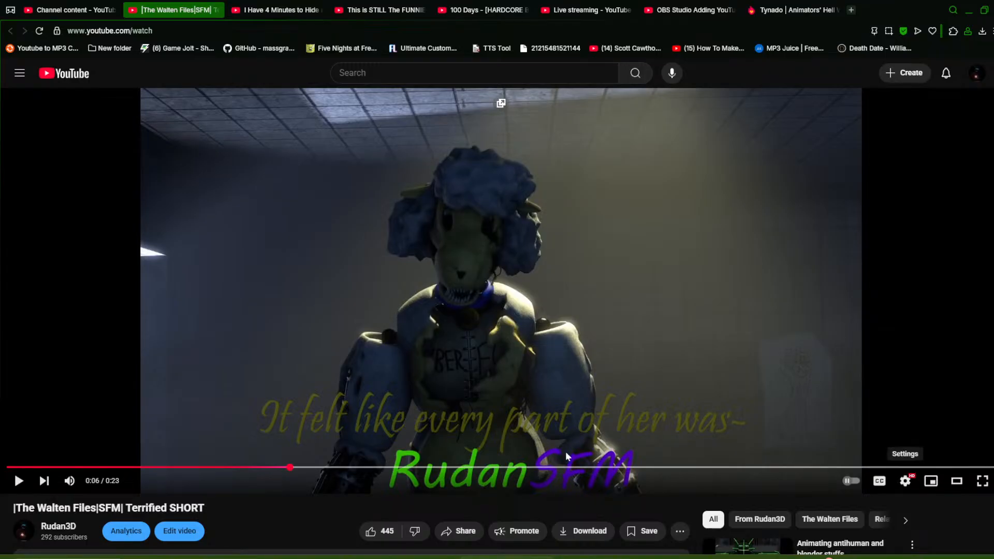
Scrub through the Terrified SHORT, playing and pausing to review its shots
click(370, 408)
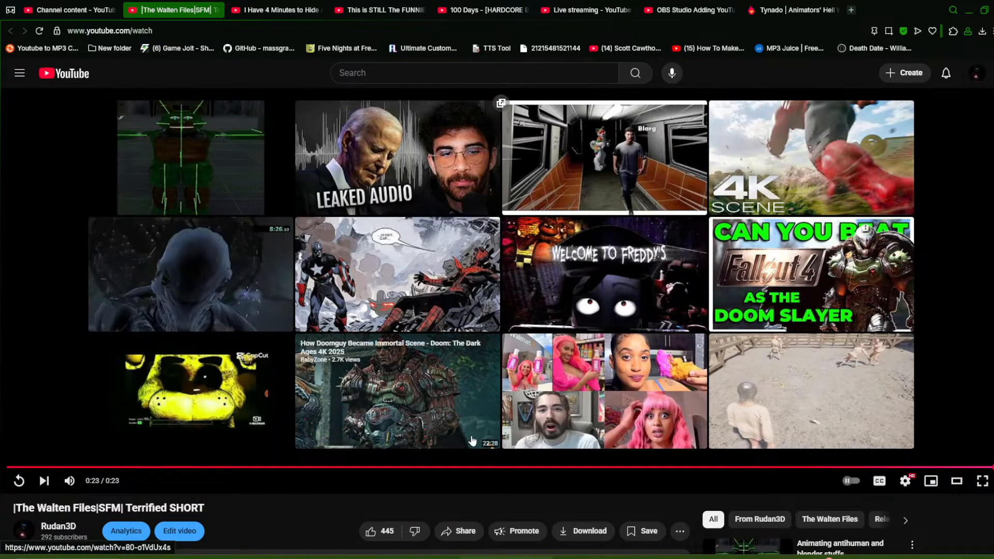
click(472, 468)
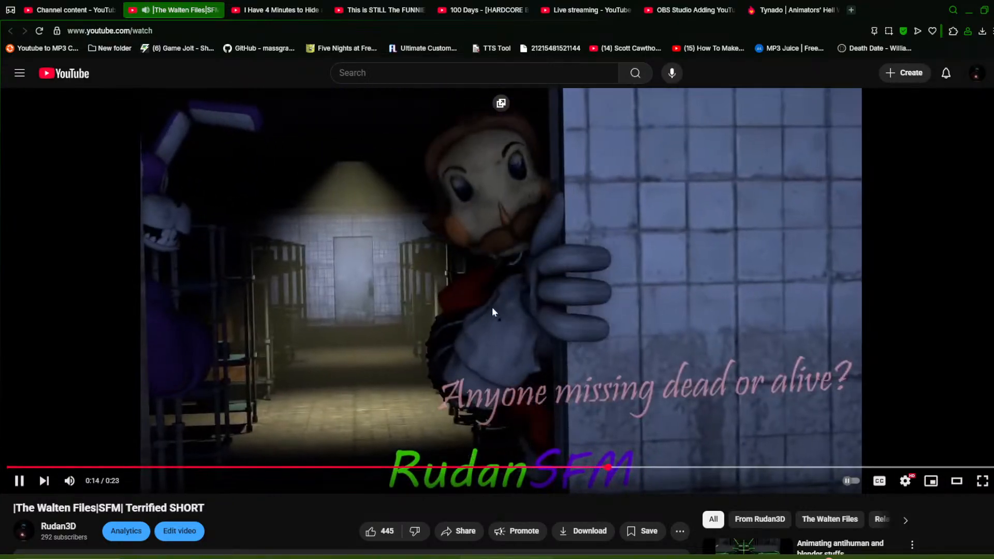
click(505, 296)
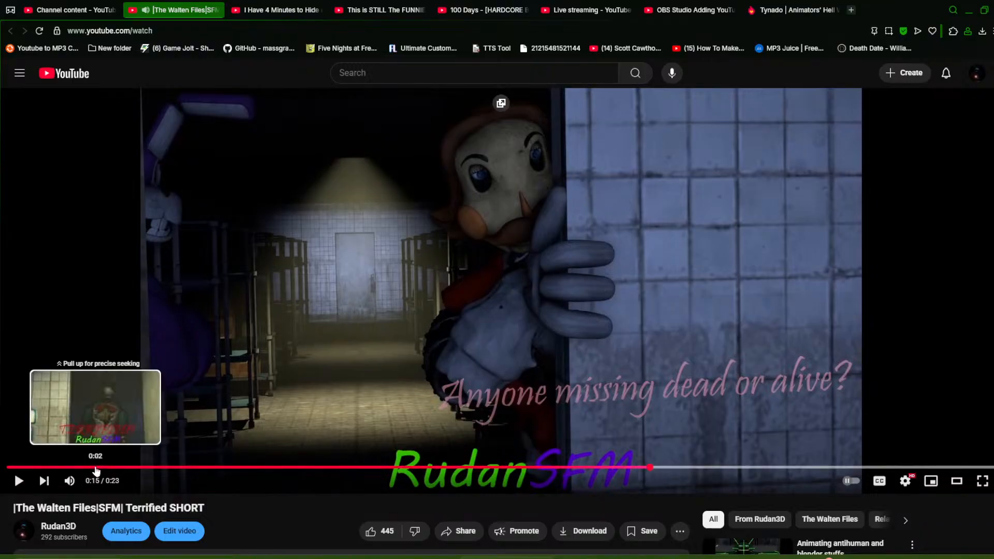
mouse_move(90, 468)
mouse_down()
mouse_move(134, 463)
mouse_move(101, 466)
mouse_up()
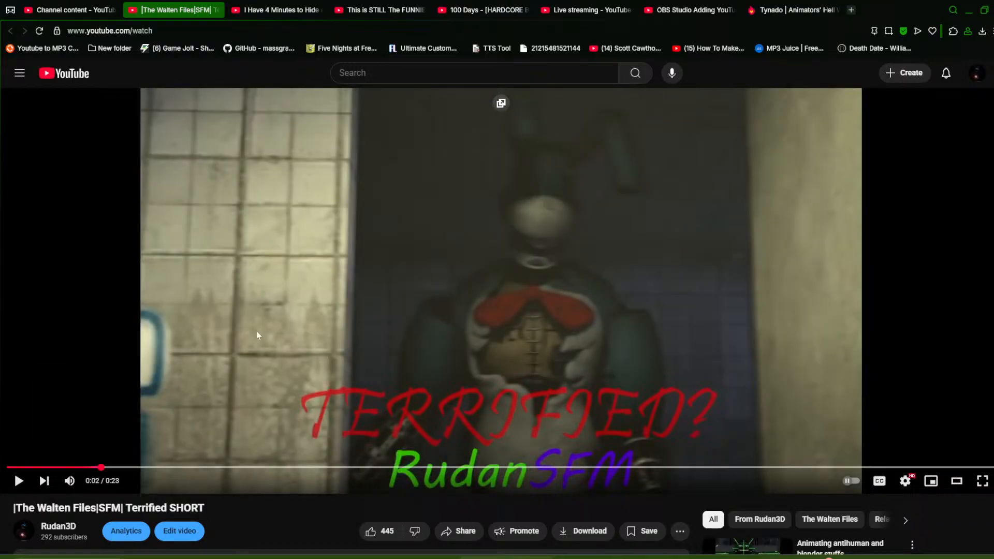
click(310, 302)
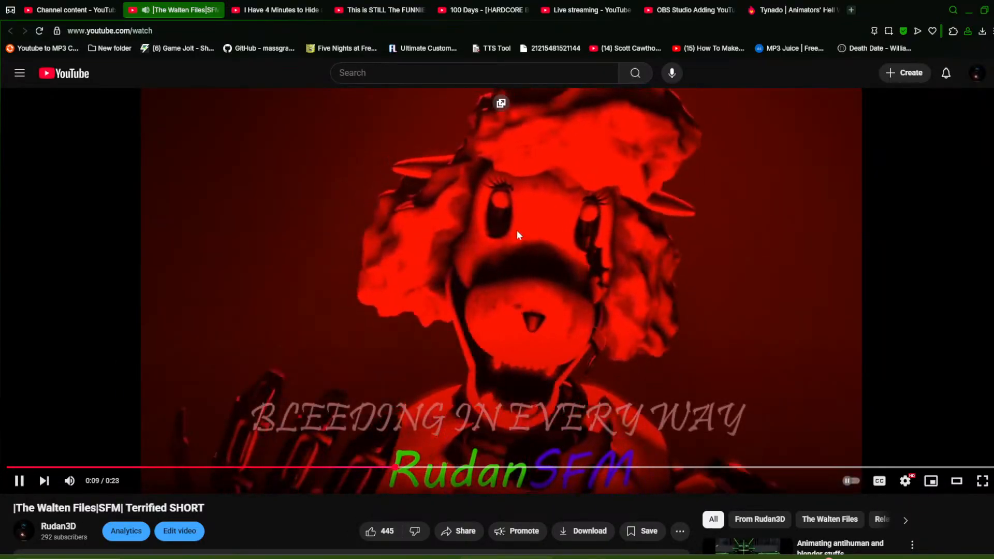
click(511, 210)
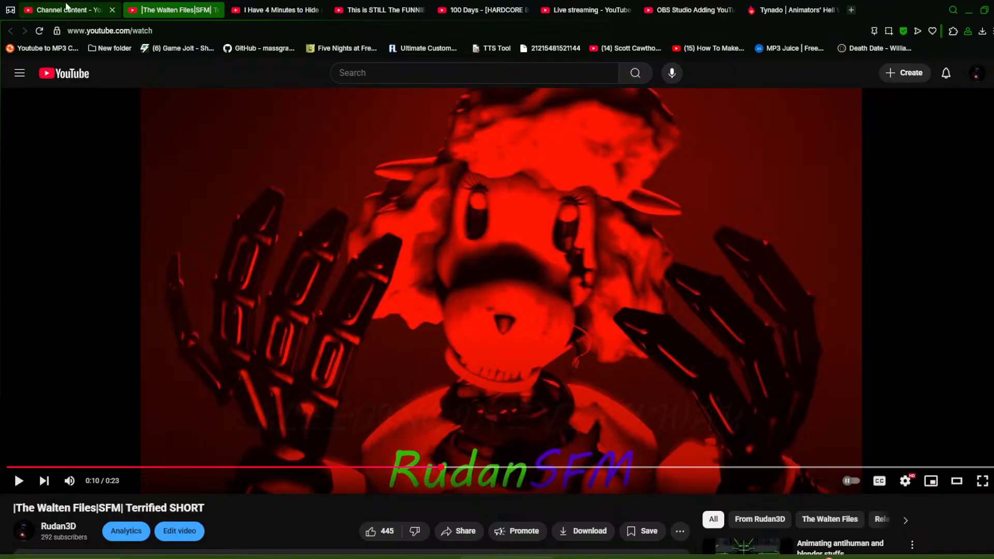
Close the video tab, switch to Source Filmmaker and play then pause the FinaleShortRMK shot
key(ctrl+w)
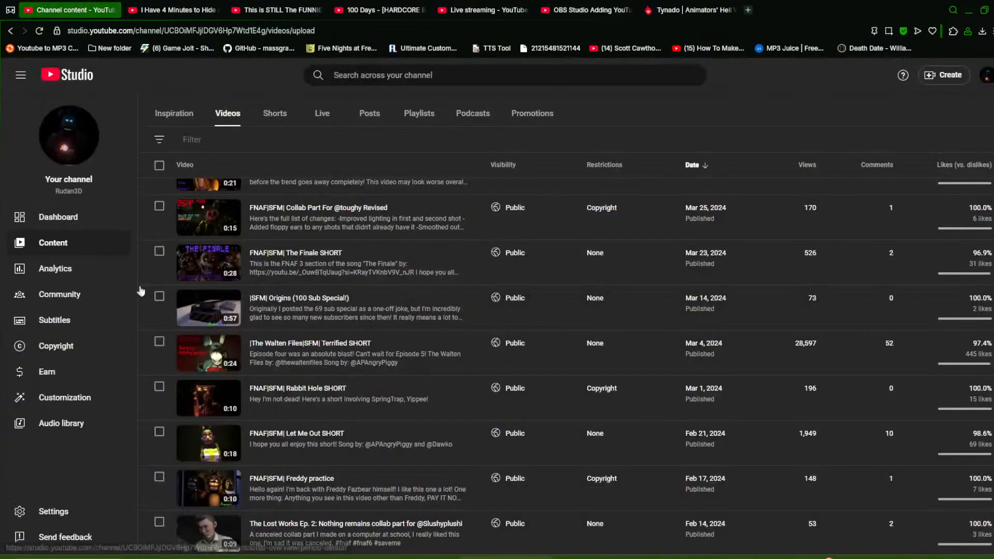
scroll(322, 350, up, 15)
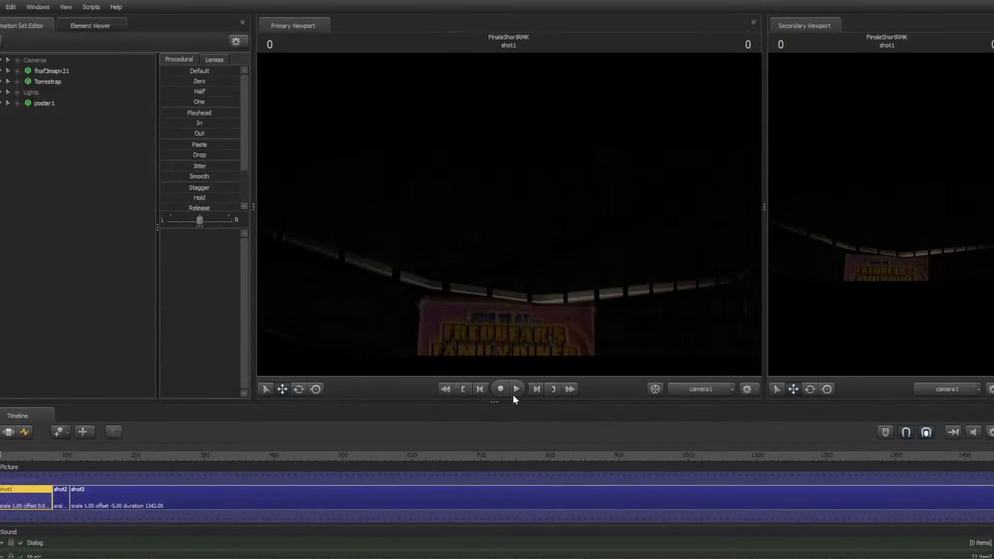
click(515, 388)
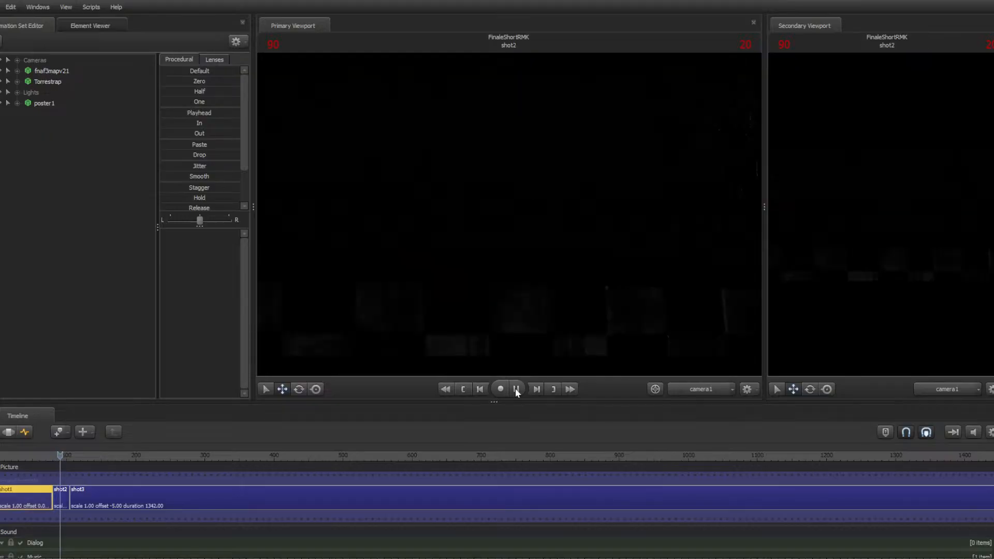
click(516, 389)
Browse the sessions folder and open the session "trying to animate good yet again.dmx"
click(0, 7)
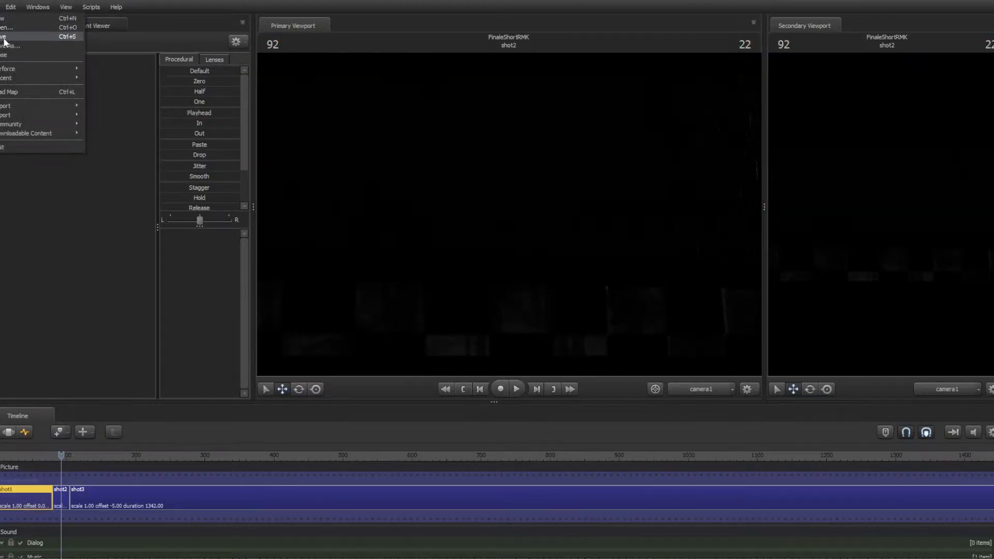
click(30, 30)
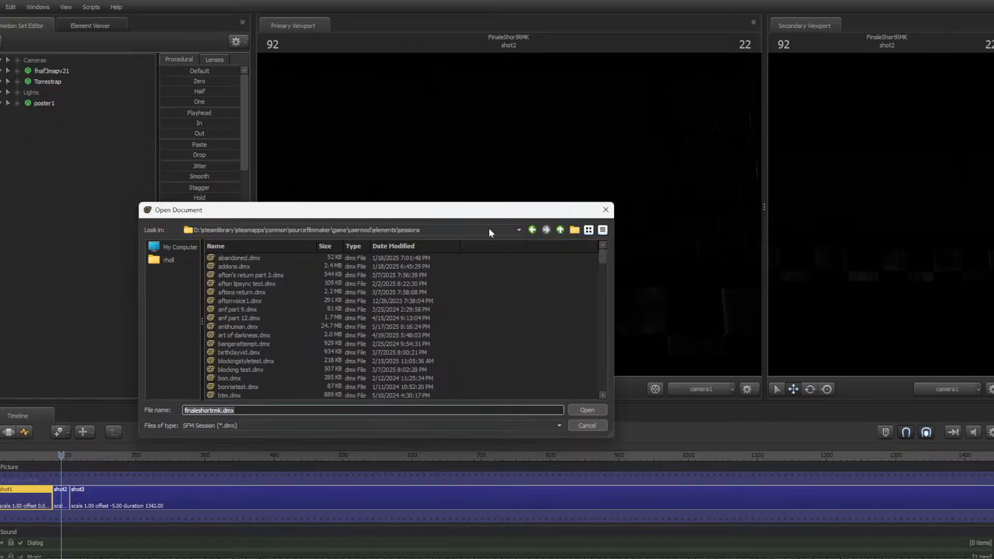
click(365, 318)
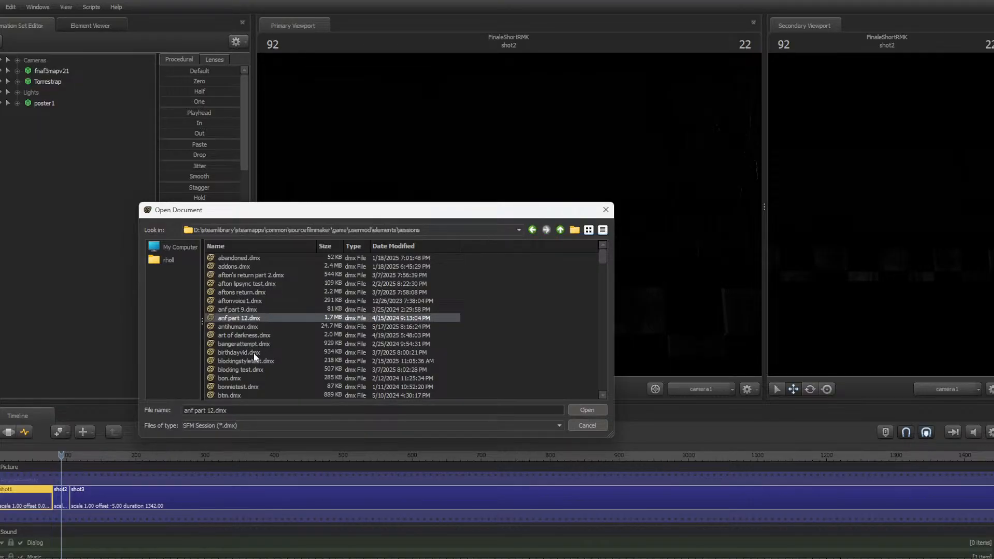
click(244, 377)
scroll(246, 346, down, 2)
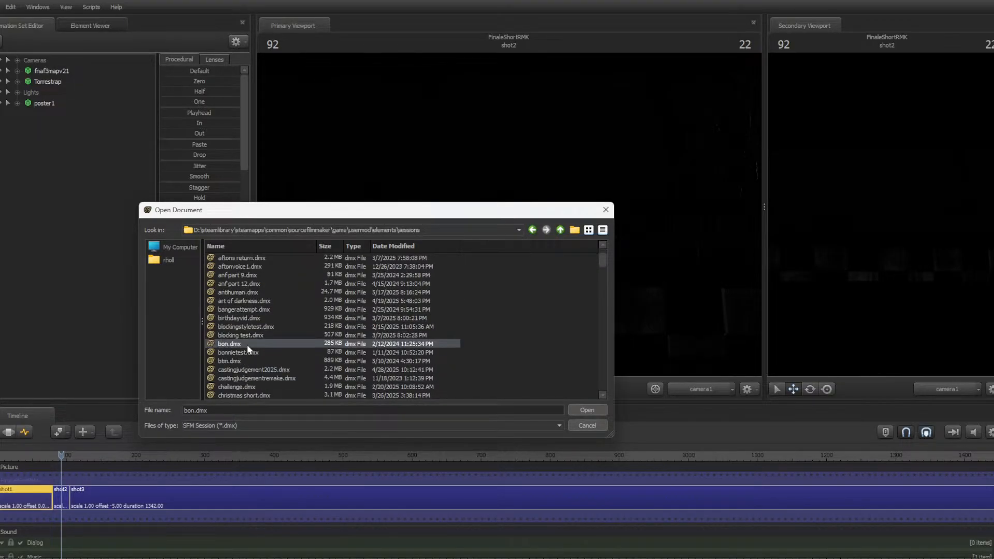
scroll(309, 346, down, 10)
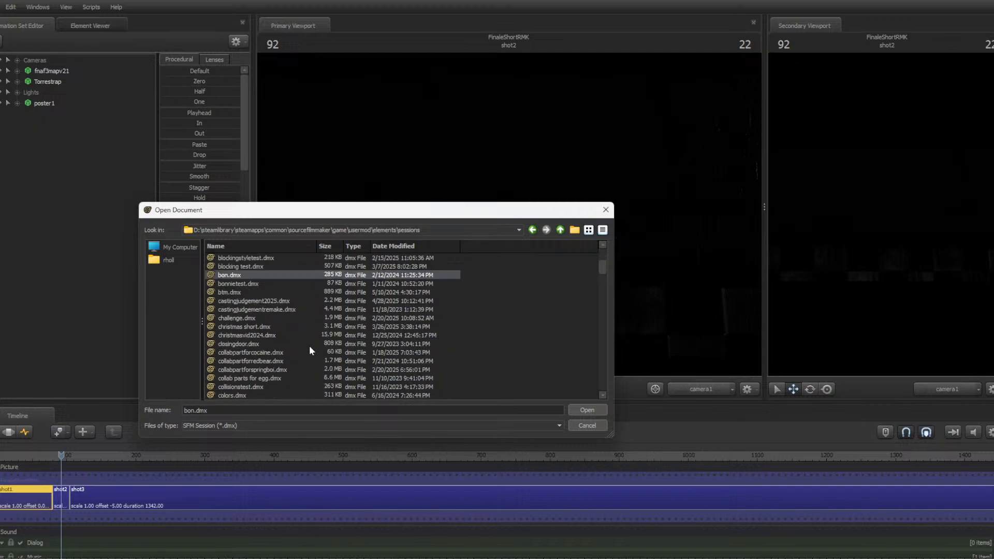
scroll(283, 346, down, 10)
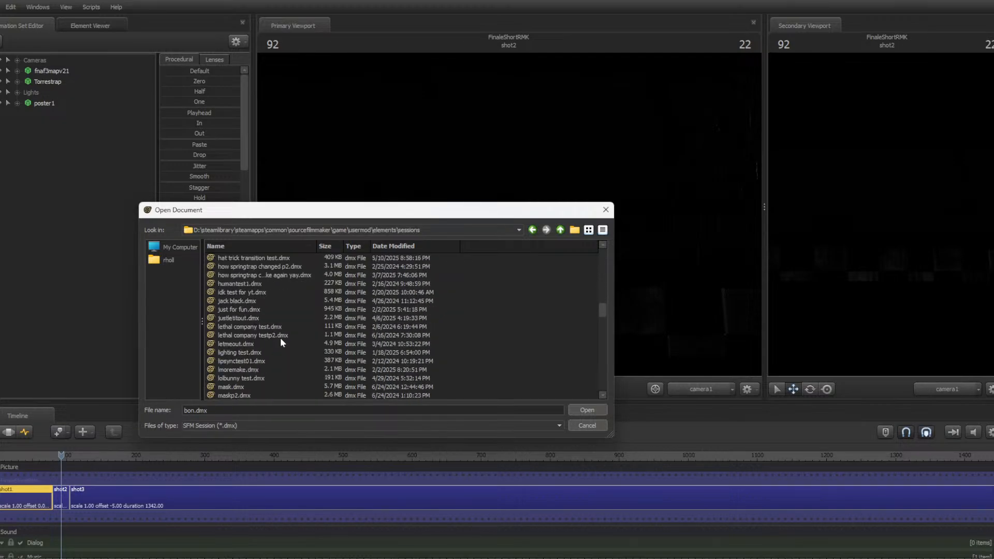
scroll(277, 341, down, 4)
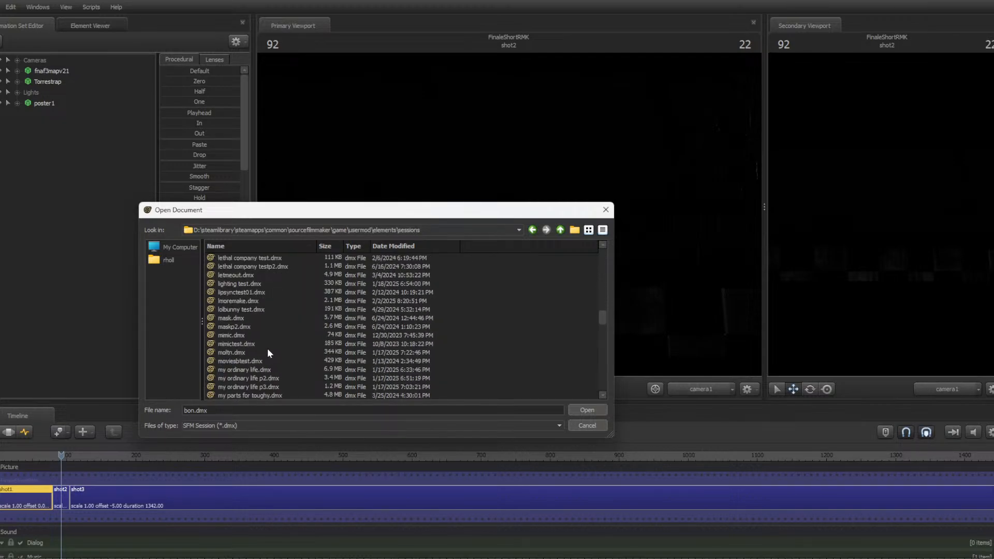
scroll(267, 353, down, 2)
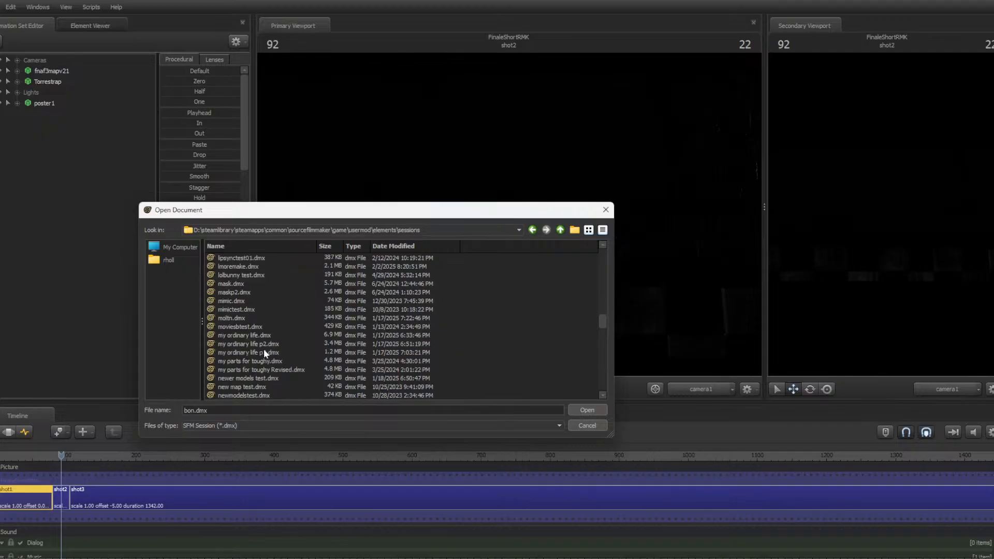
scroll(263, 352, down, 4)
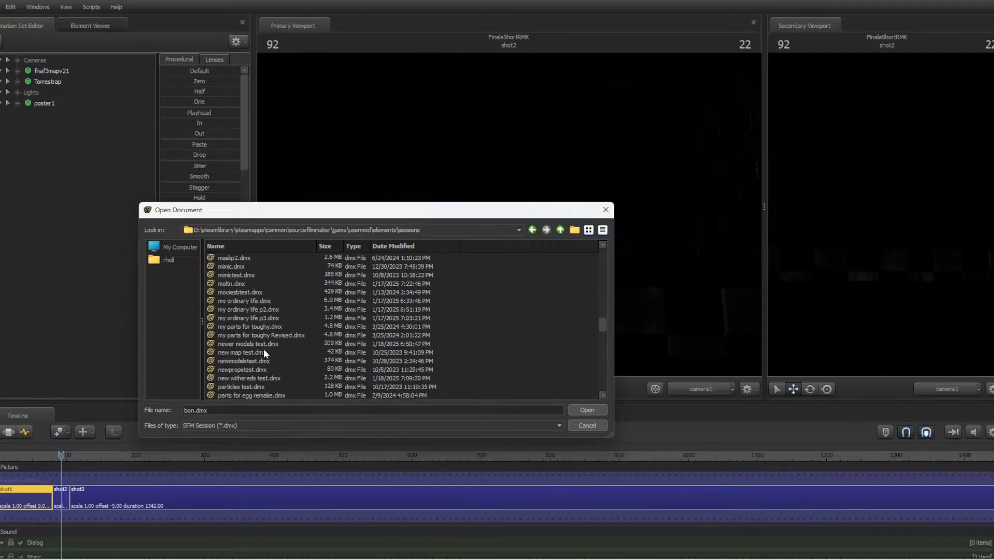
scroll(261, 352, down, 10)
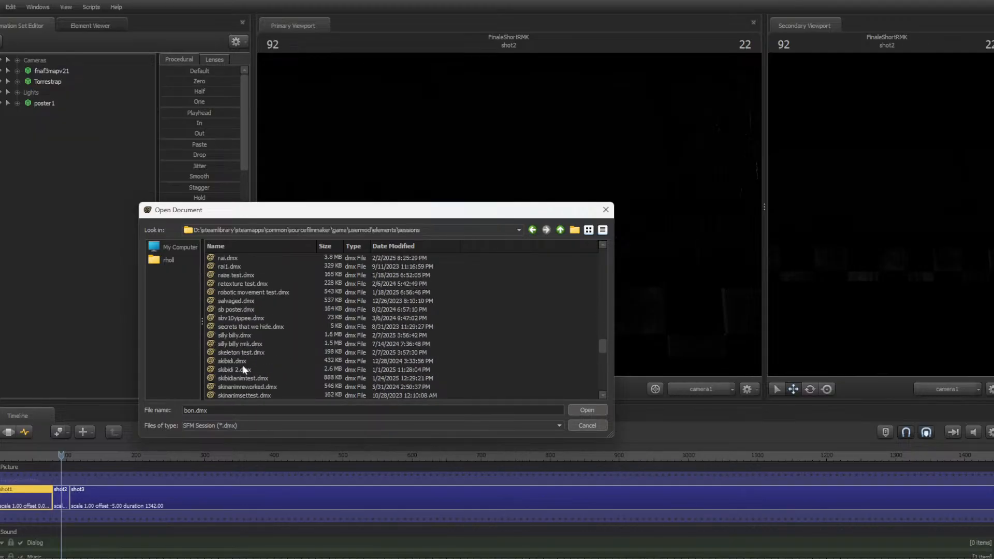
scroll(235, 365, down, 4)
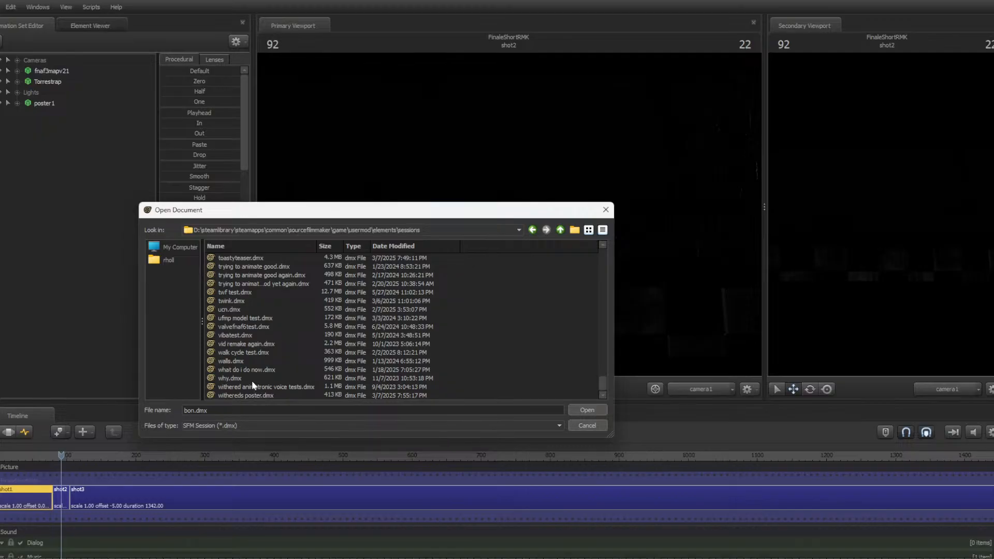
click(258, 345)
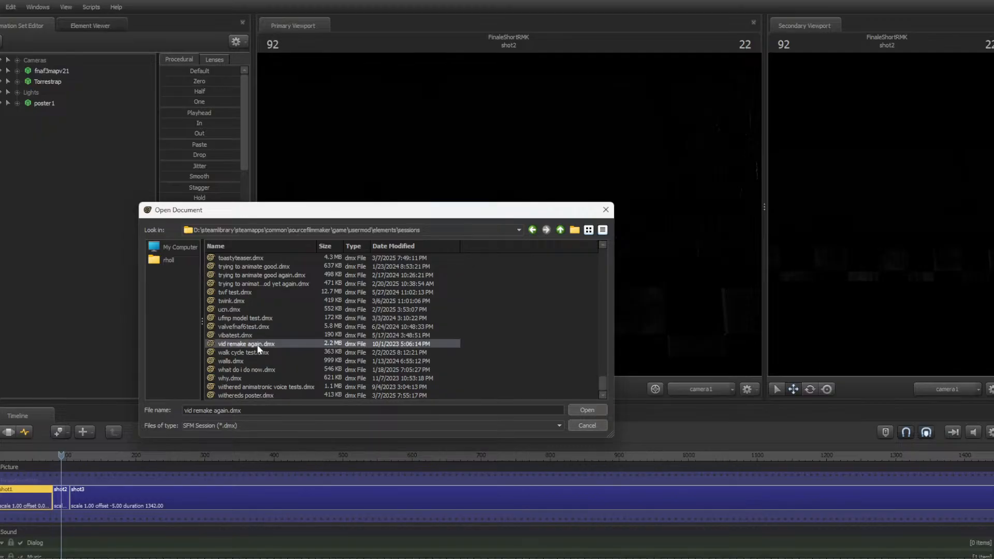
click(250, 395)
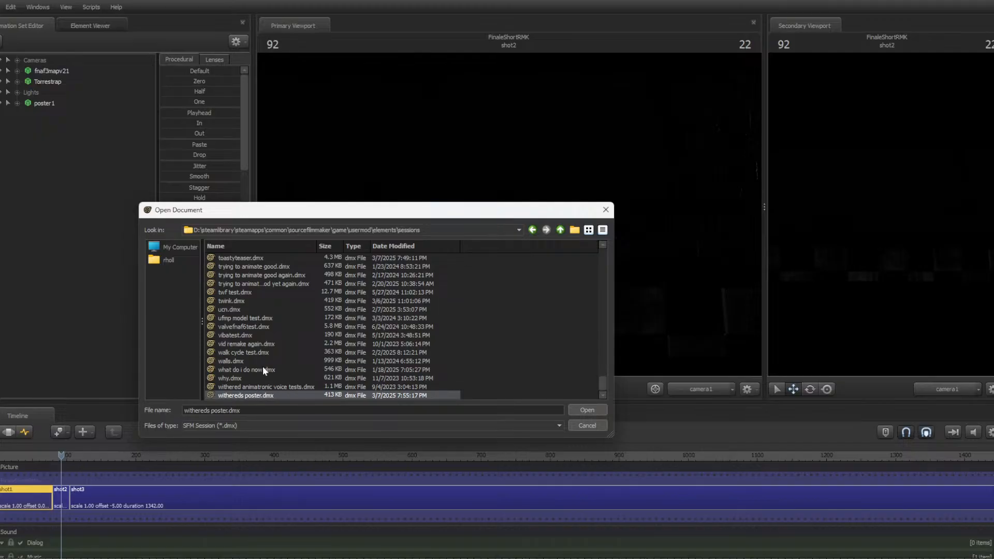
scroll(293, 365, up, 1)
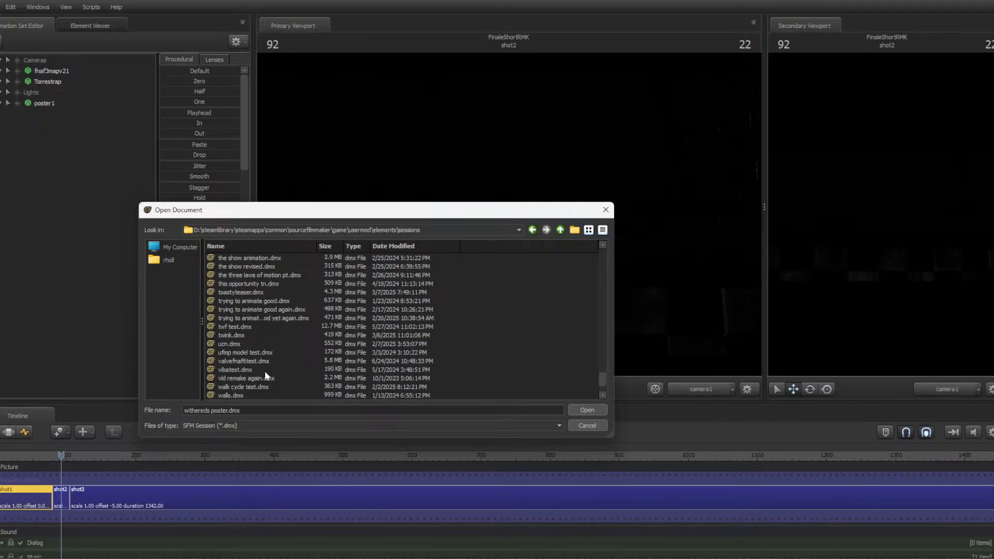
scroll(289, 365, up, 1)
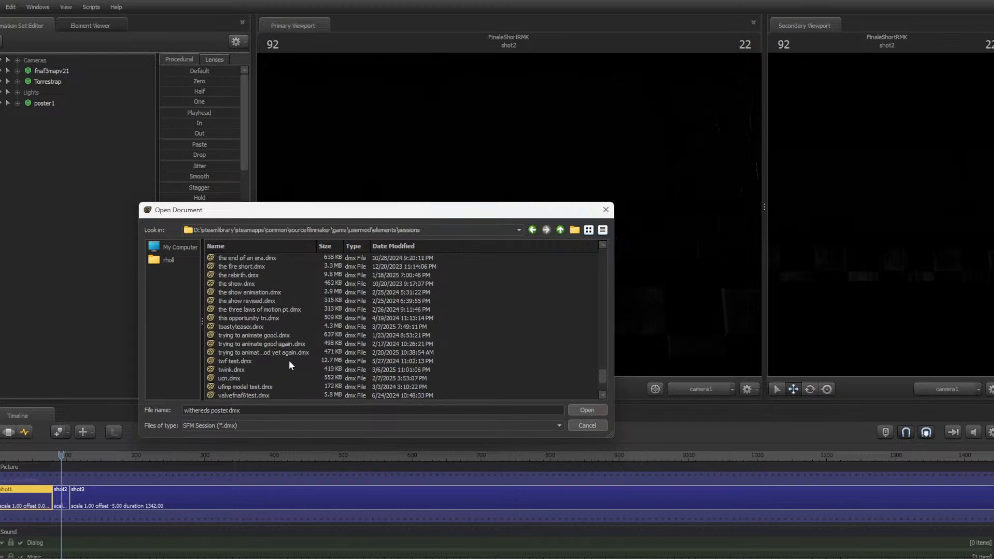
double_click(237, 355)
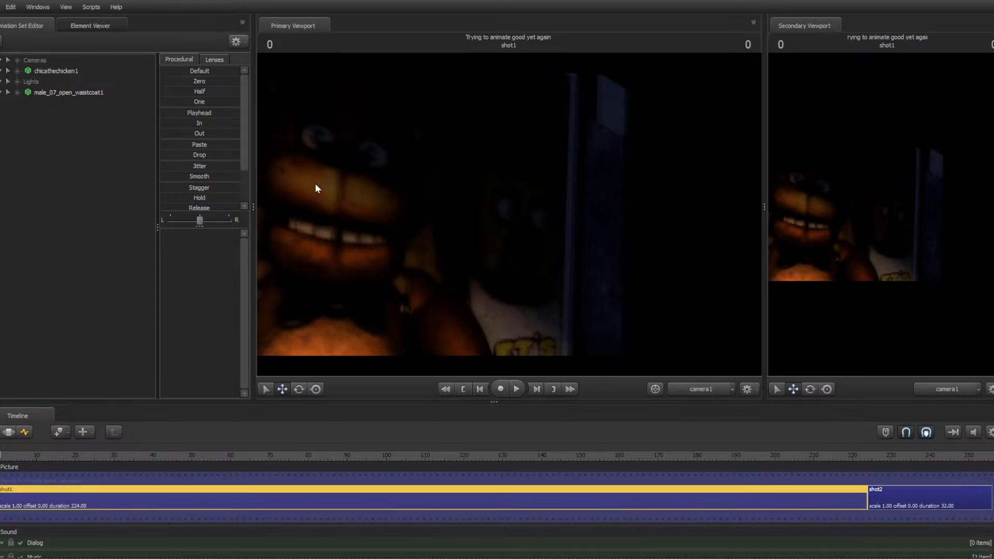
Play back the opened session, pause it, and return the playhead to the first frame
key(space)
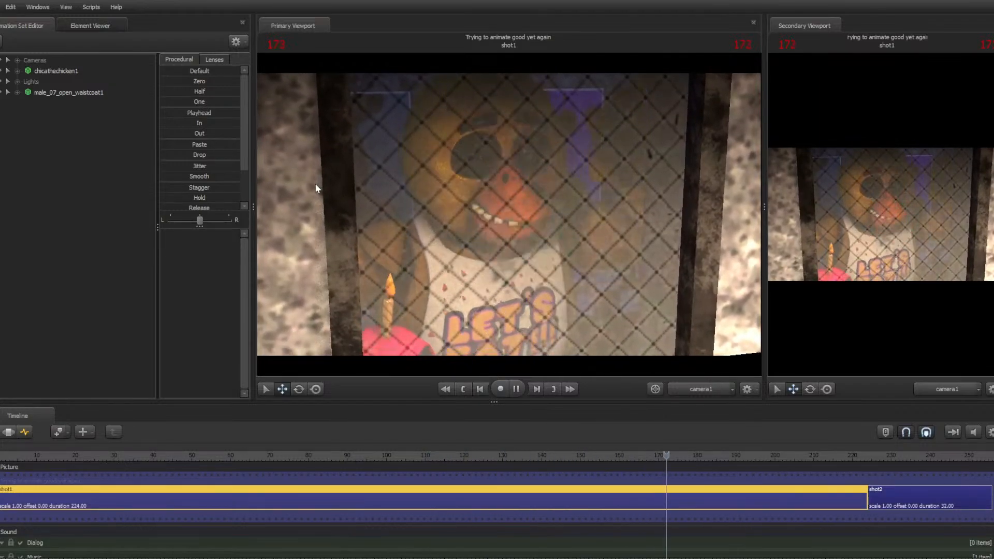
key(space)
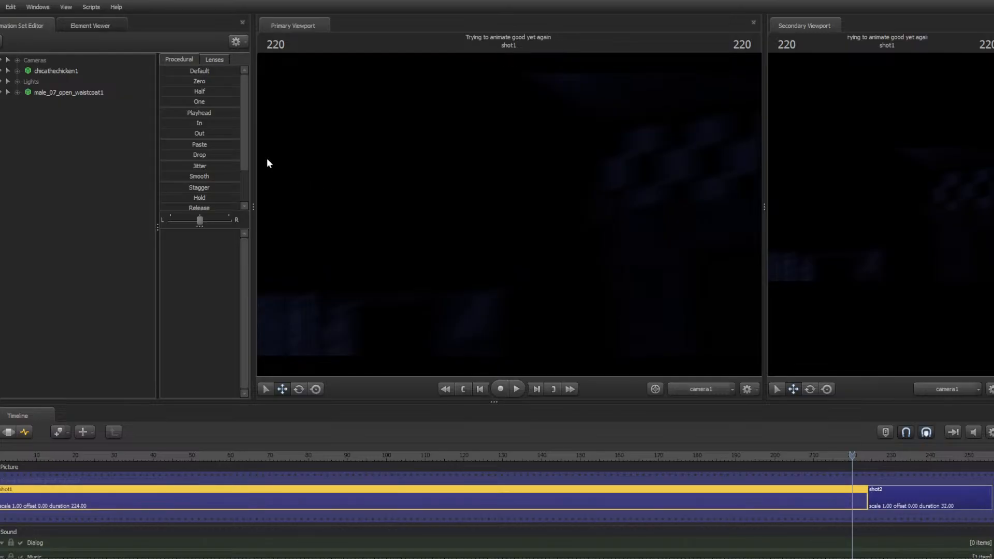
key(Home)
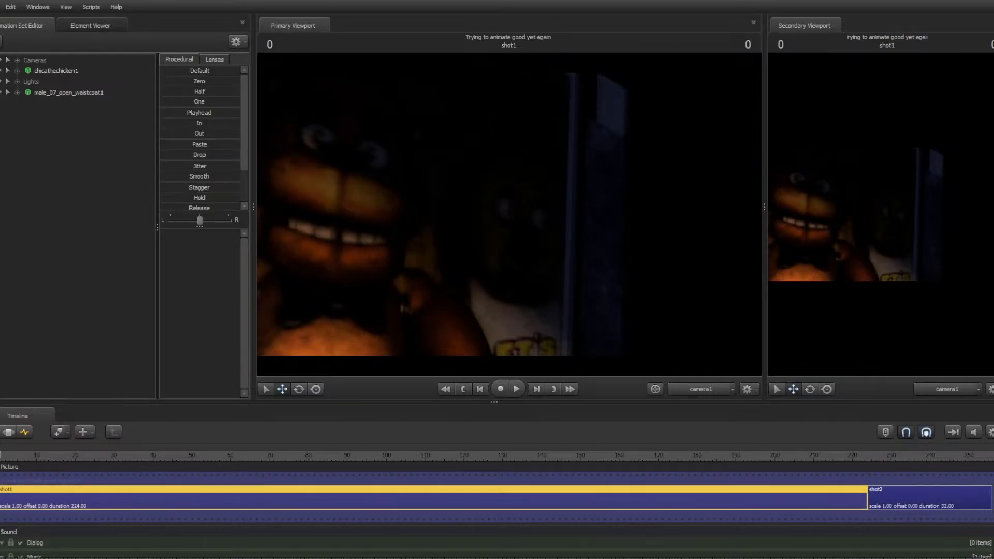
Browse the sessions folder and open the session "twf test.dmx"
click(1, 8)
click(10, 30)
click(389, 273)
scroll(397, 271, down, 4)
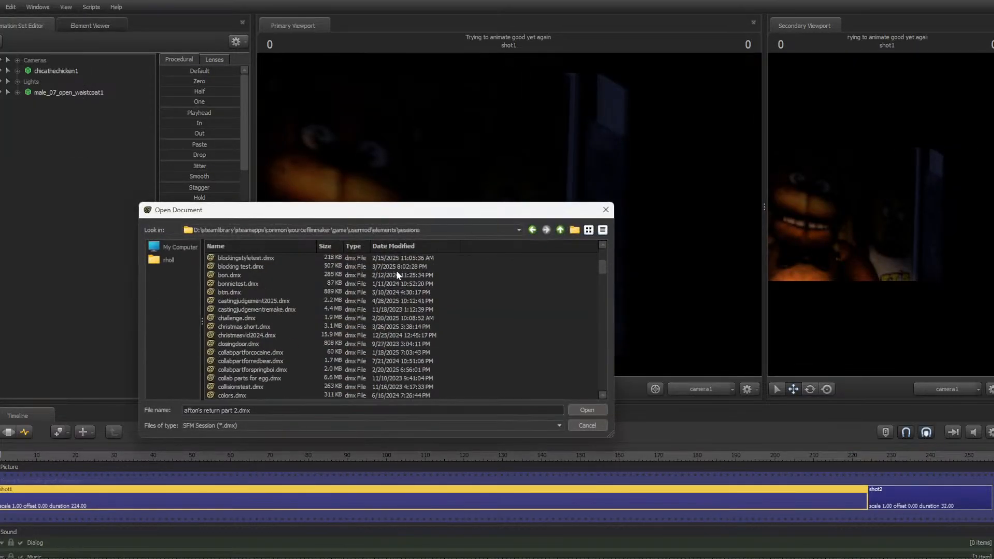
scroll(308, 304, down, 20)
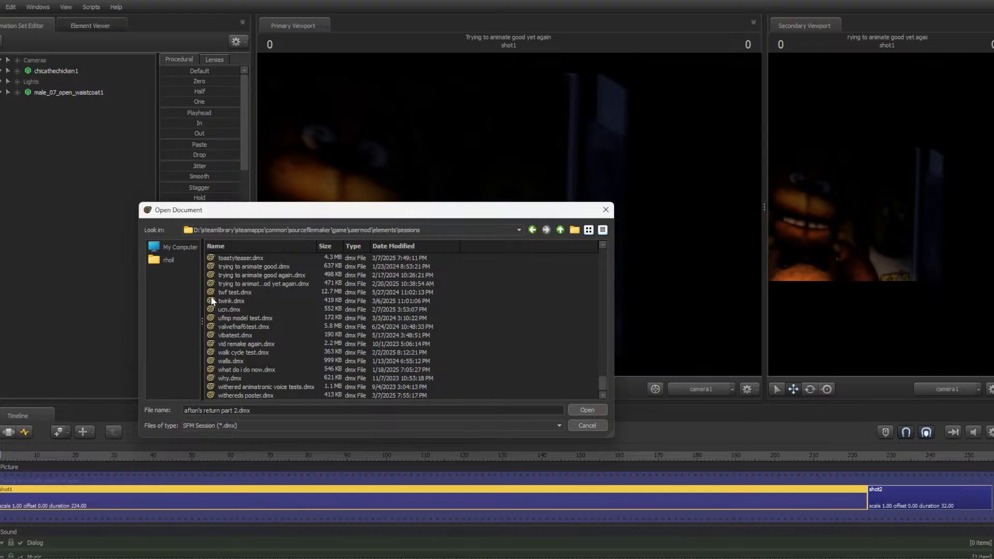
double_click(237, 293)
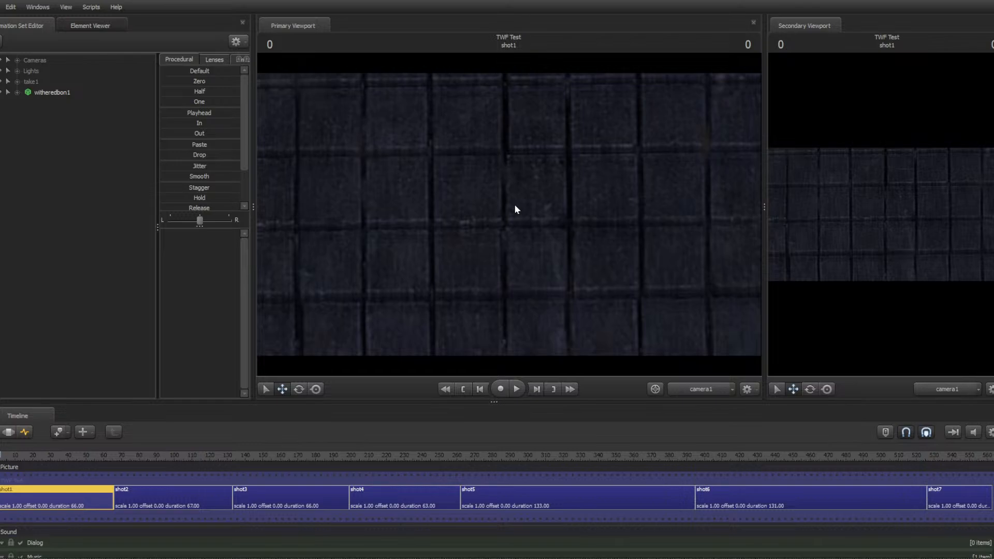
Play back the TWF Test session, pausing and jumping back to shot starts to review shots 1 through 4
key(space)
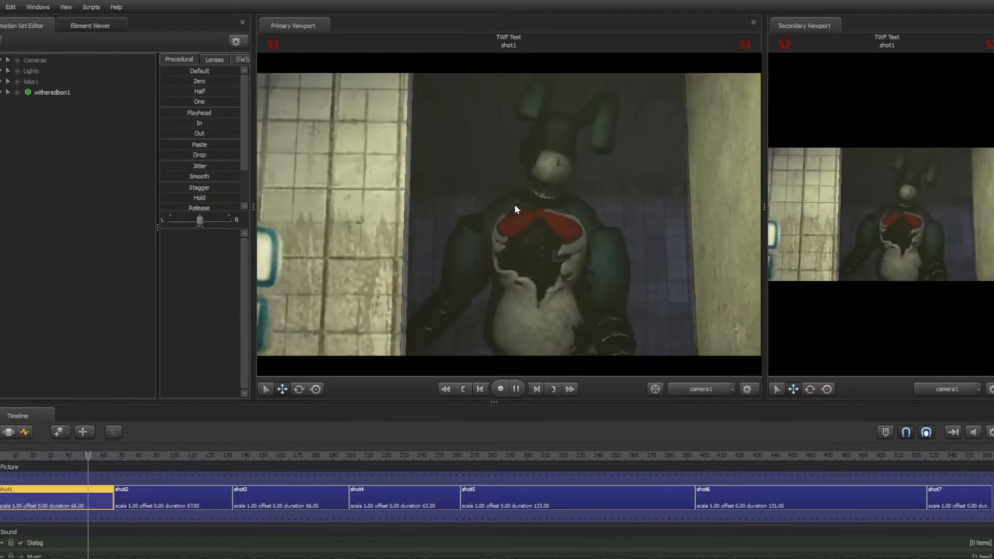
key(space)
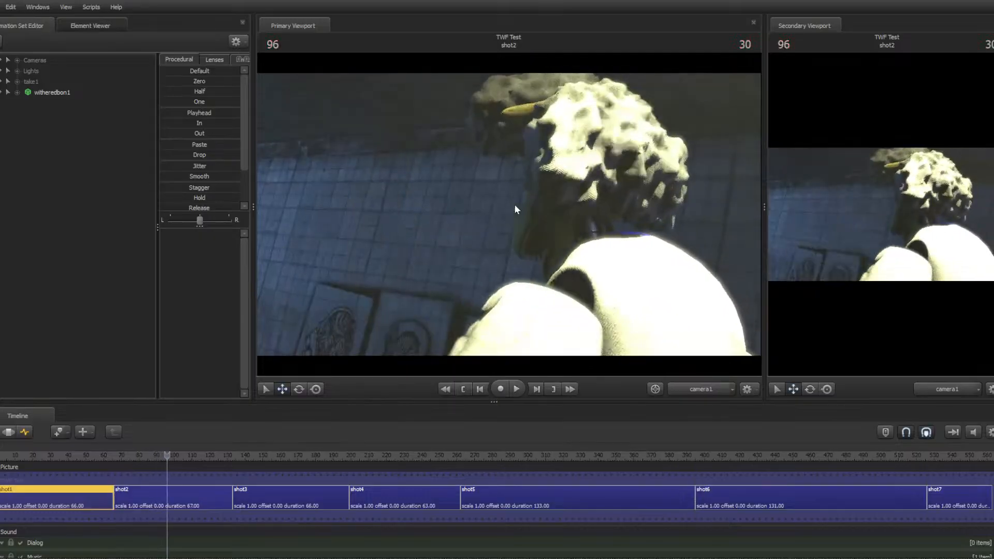
key(Up)
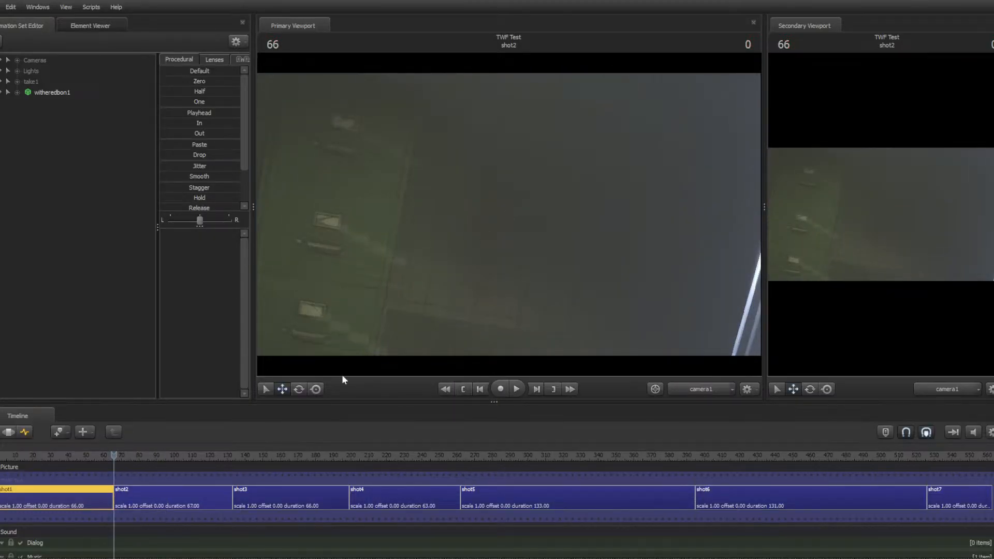
key(space)
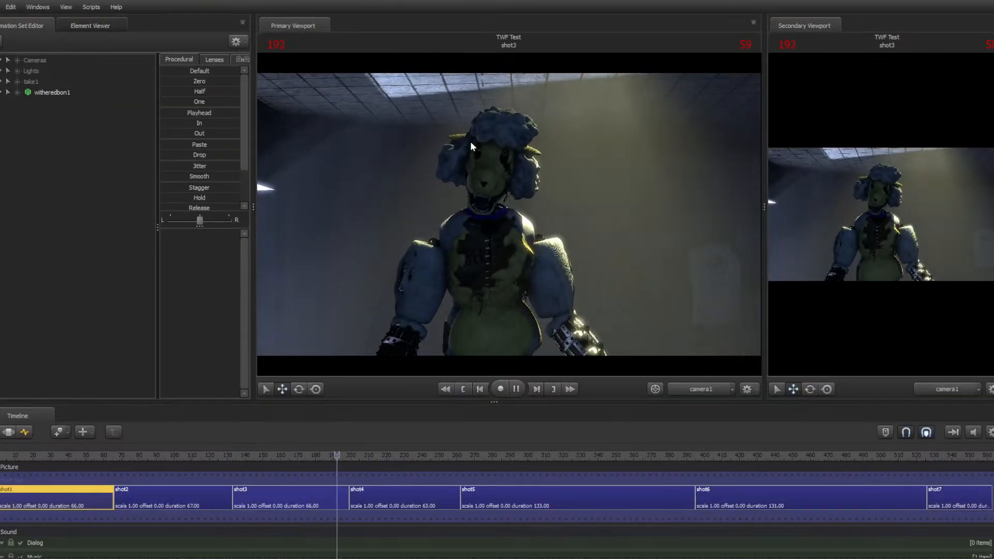
scroll(468, 496, down, 2)
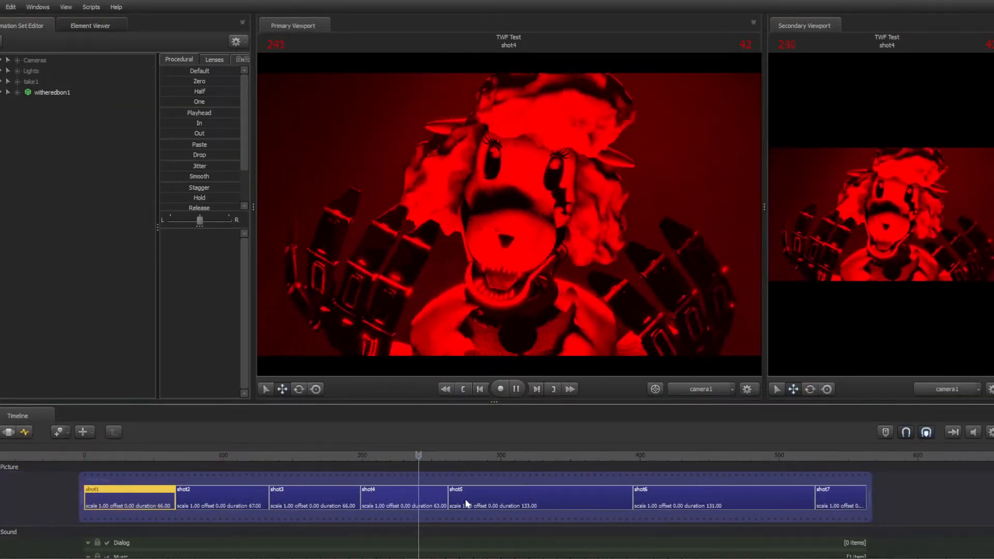
key(space)
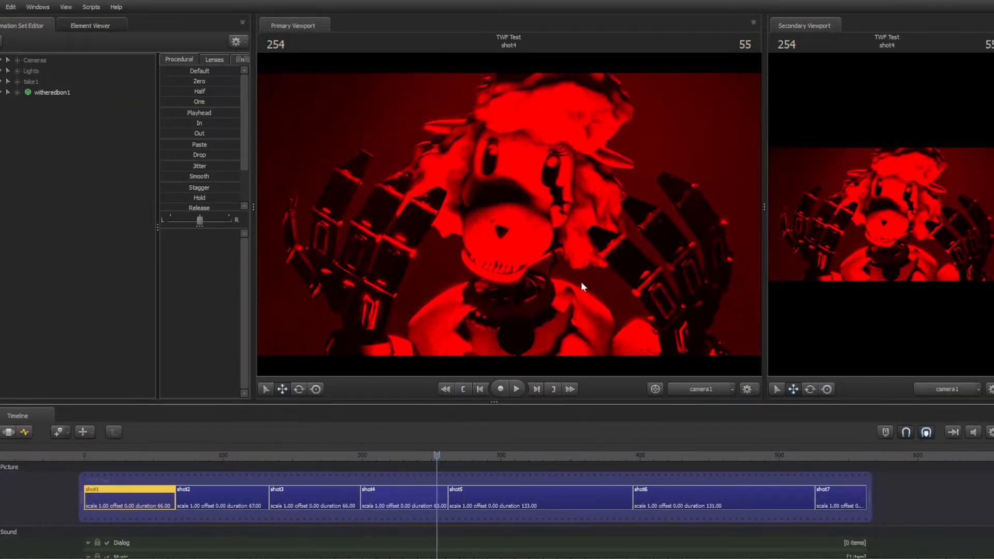
Select shot4 in the timeline and play then pause playback into shot5
click(429, 497)
scroll(694, 487, down, 3)
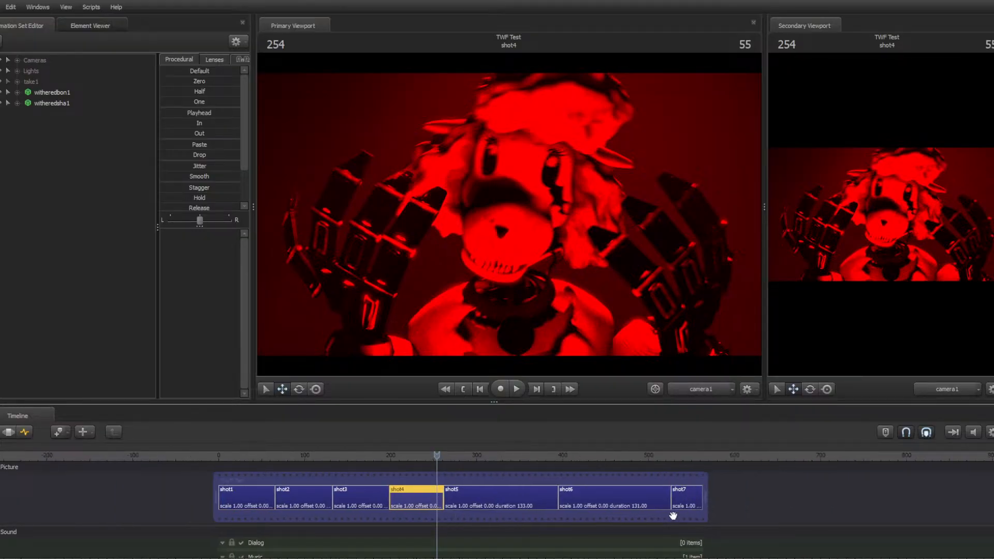
scroll(641, 532, up, 2)
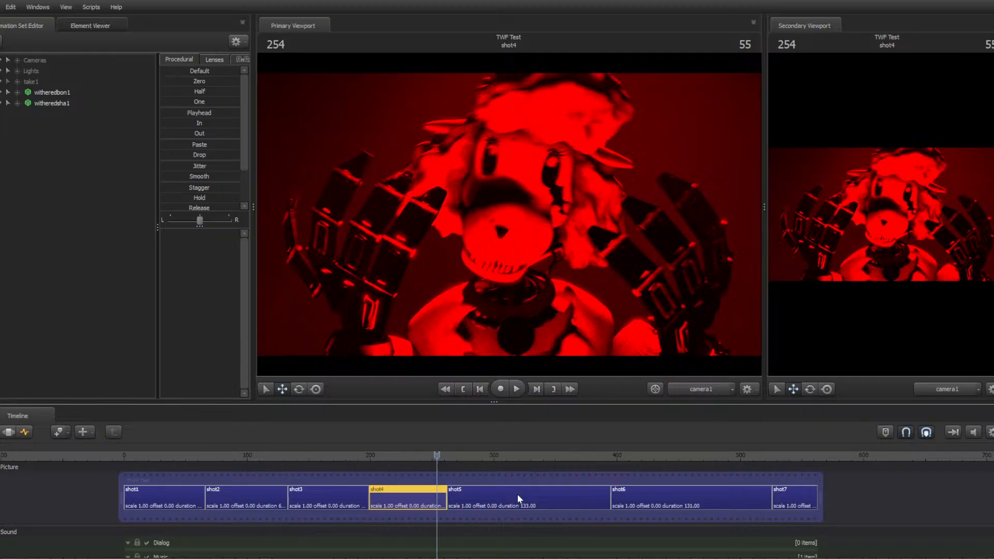
key(space)
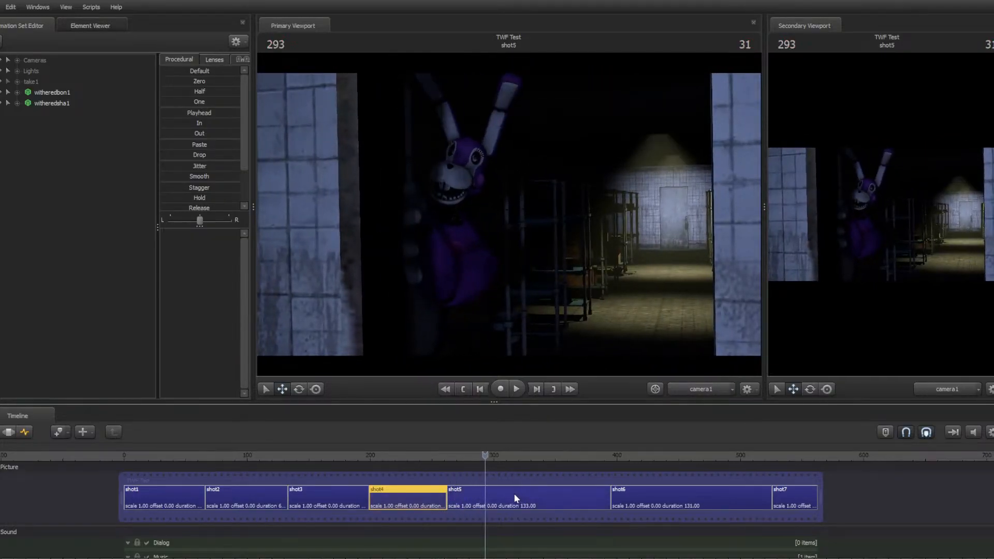
key(space)
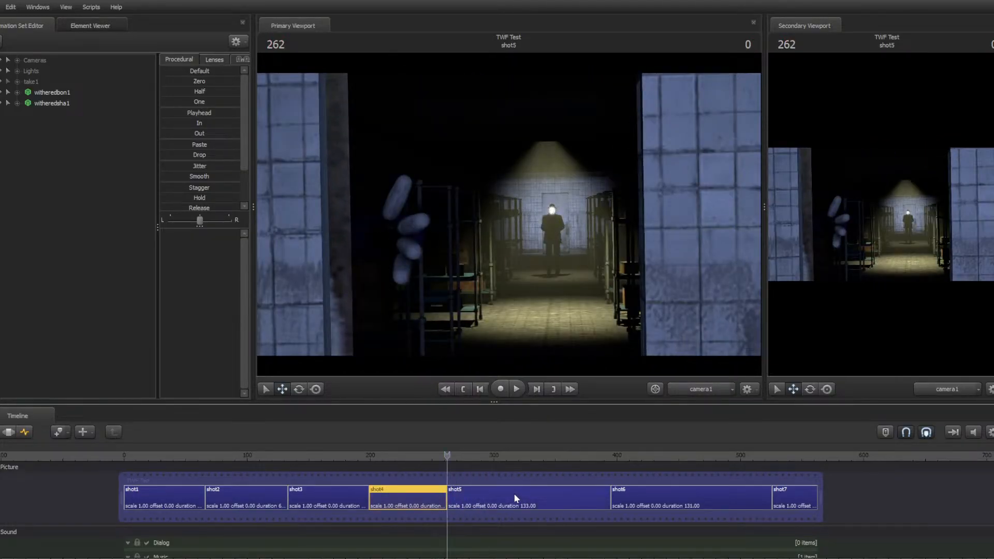
Step frame by frame through the start of shot5, then return to its first frame
key(Right)
key(Right)
key(Right)
key(Right)
key(Right)
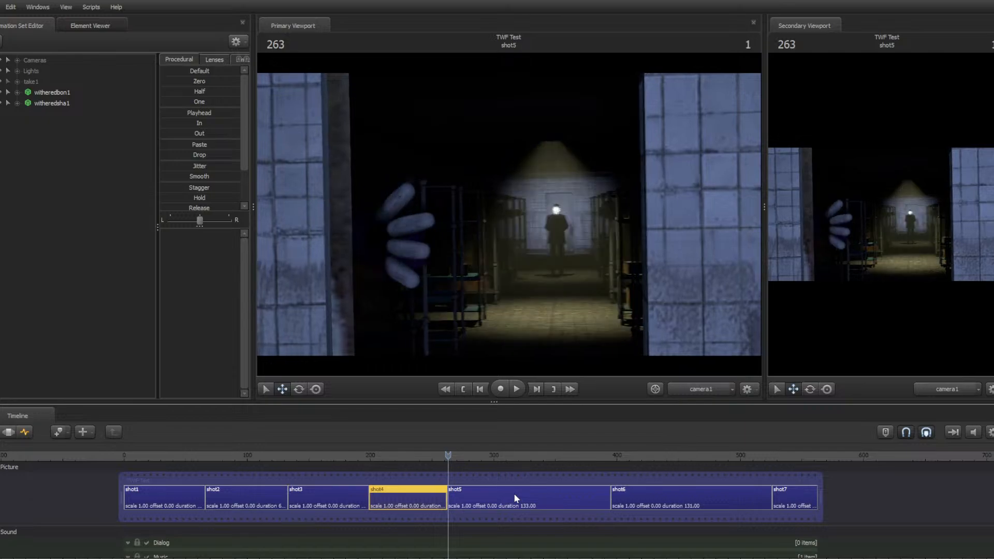
key(Right)
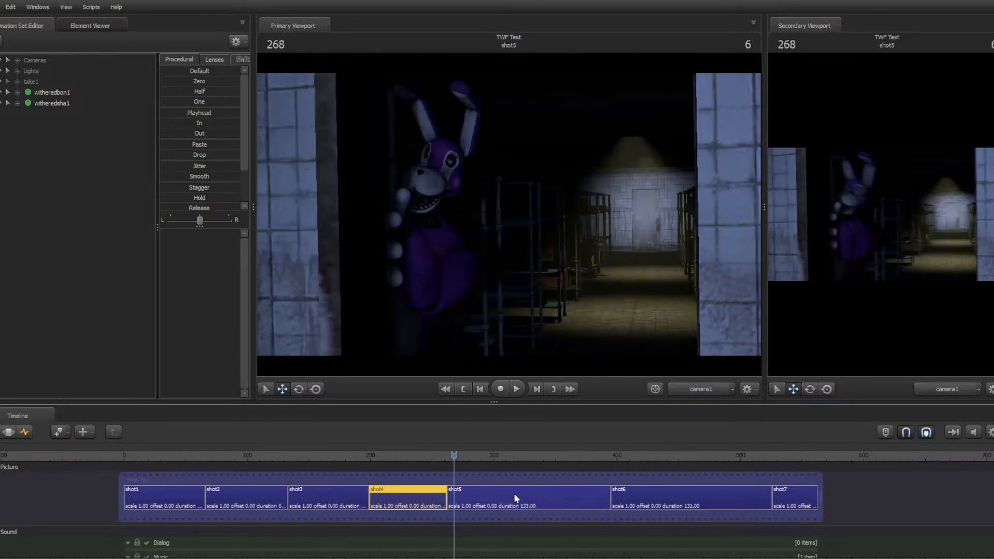
key(Home)
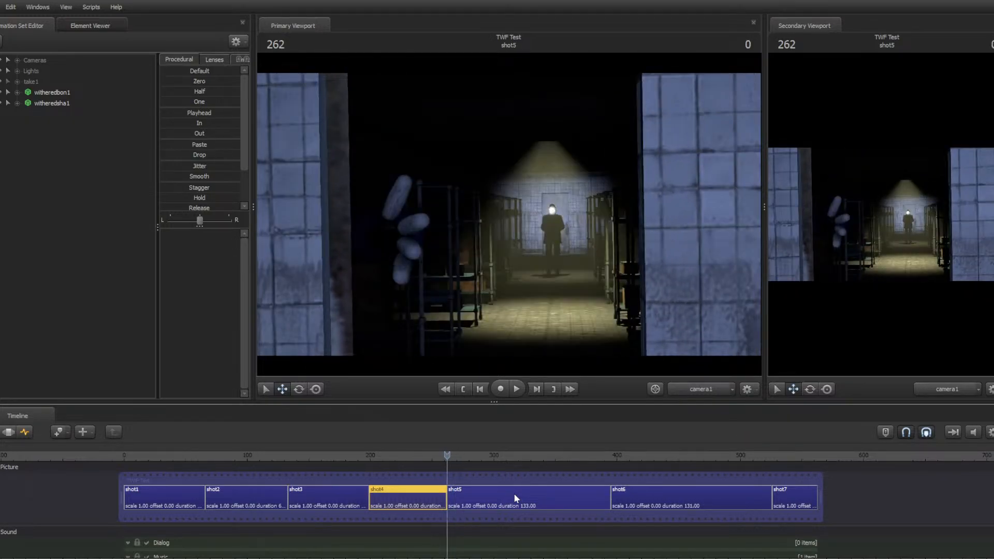
Switch the primary viewport to the work camera and fly it toward the characters in shot5
click(680, 389)
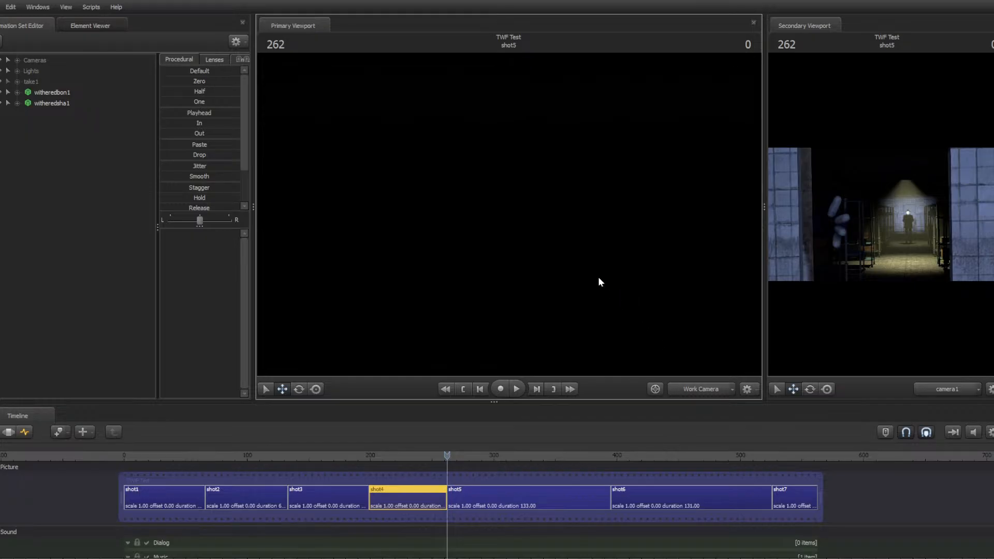
right_click(509, 213)
click(543, 242)
drag(542, 243, 520, 228)
key(w)
key(w)
key(w)
key(d)
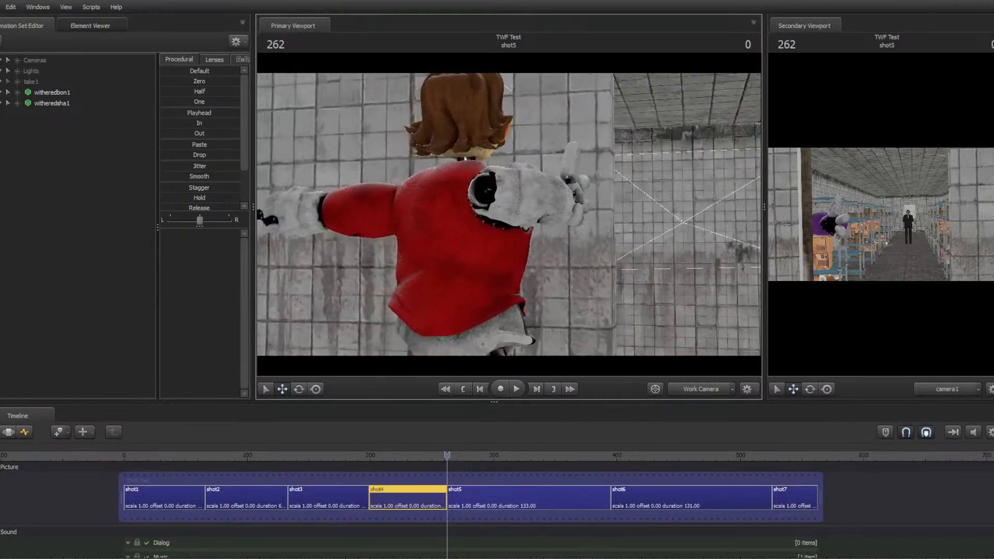
Play and pause through shot5 in the work camera view to review the animation
key(space)
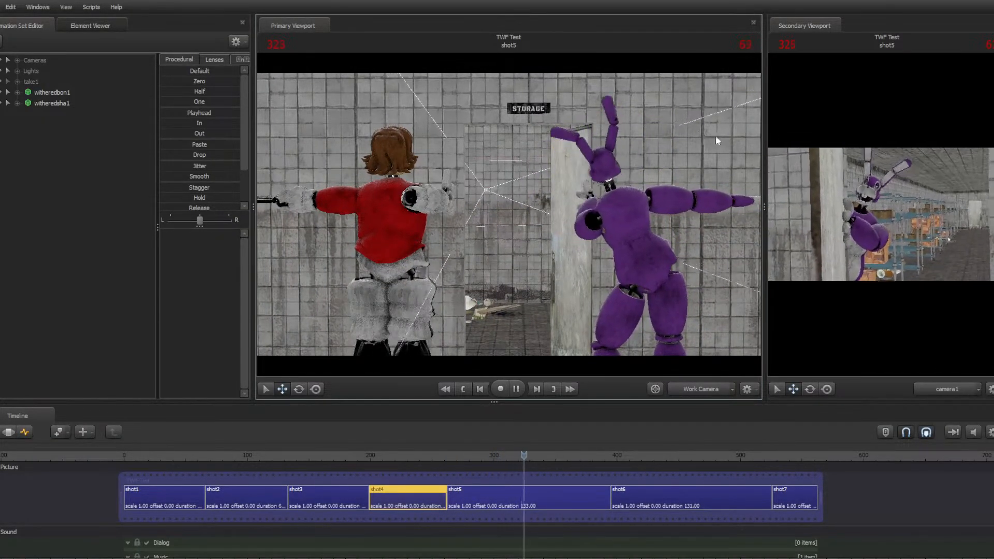
key(space)
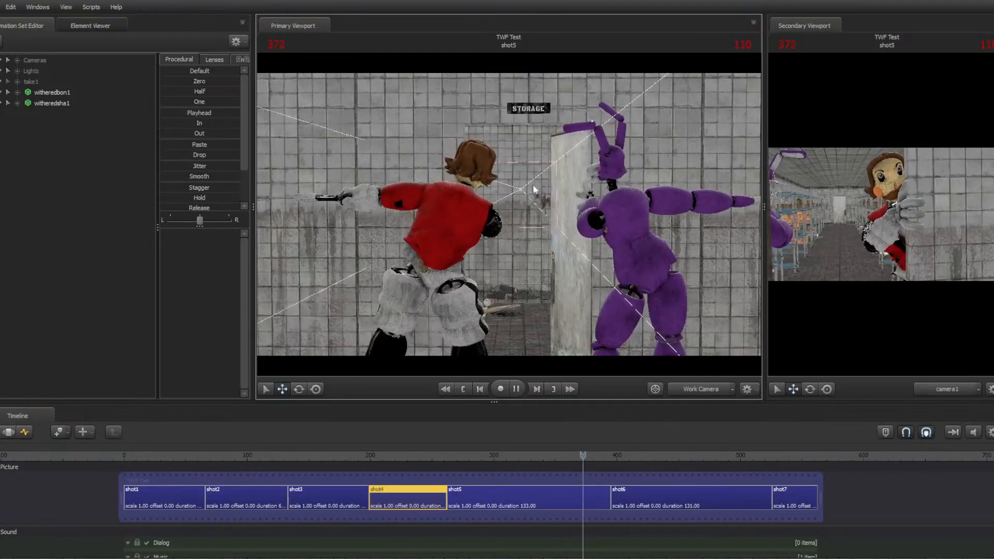
key(space)
key(space)
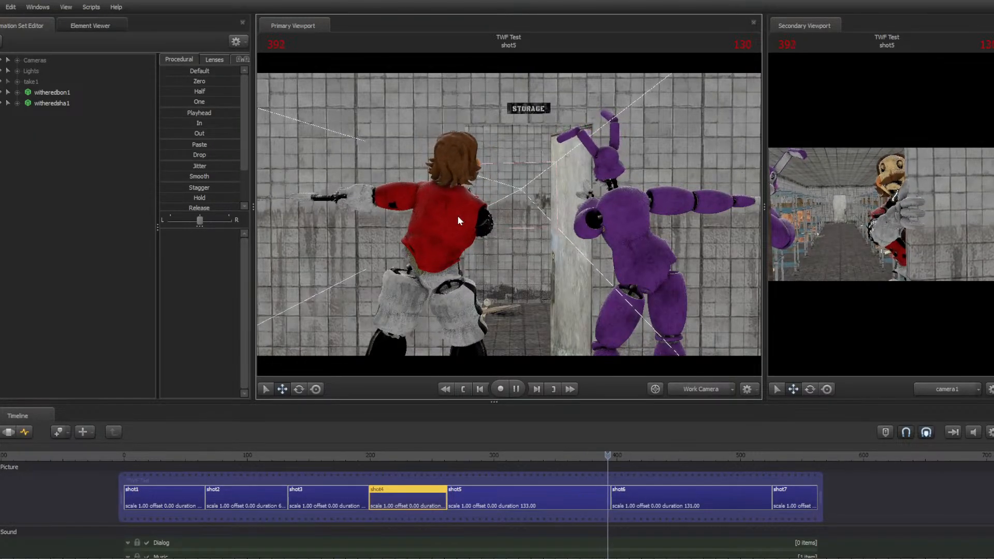
Fly the work camera closer to the characters, then play and pause into shot6
key(space)
key(w)
drag(457, 216, 510, 221)
key(w)
key(w)
key(space)
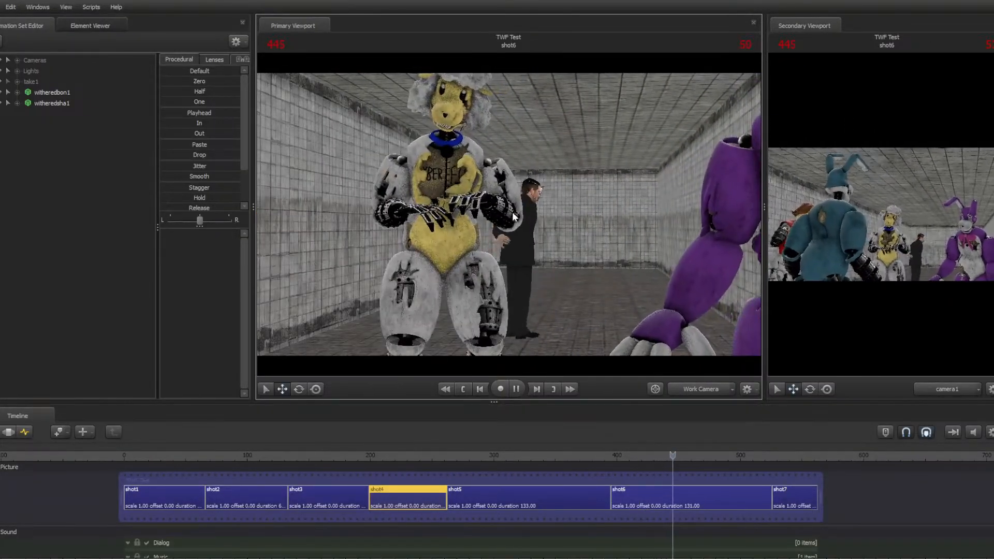
key(space)
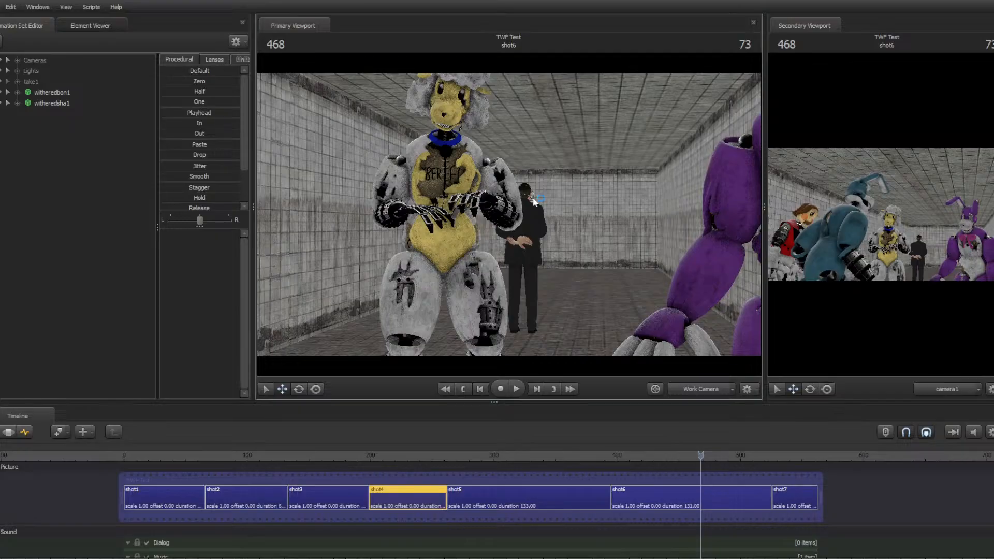
Change the viewport's render display from its context menu, step back six frames and resume playback
right_click(592, 187)
click(612, 215)
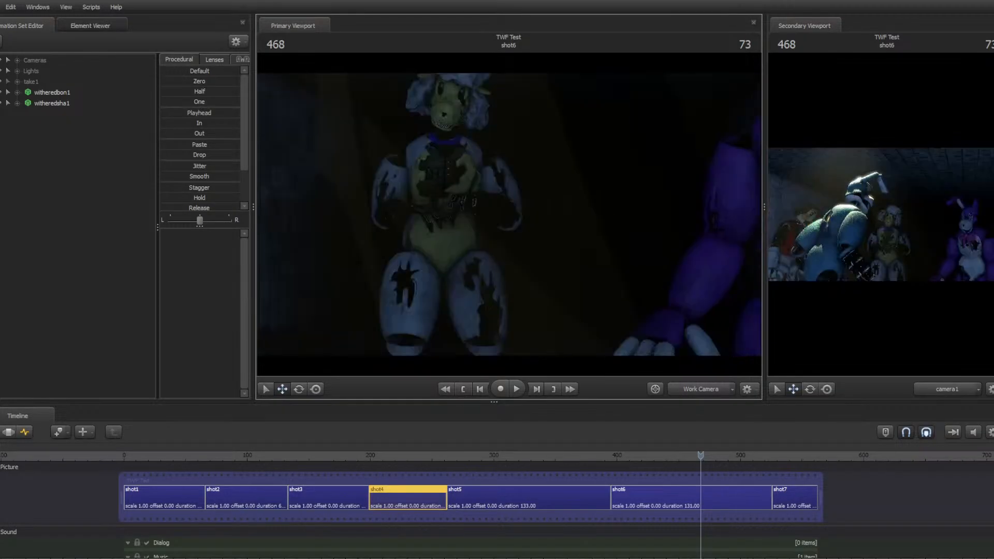
key(Left)
key(Left)
key(Left)
key(Left)
key(Left)
key(Left)
key(Left)
key(Left)
key(Left)
key(Left)
key(Left)
key(Left)
key(Left)
key(Left)
key(Left)
key(Left)
key(Left)
key(Left)
key(Left)
key(Left)
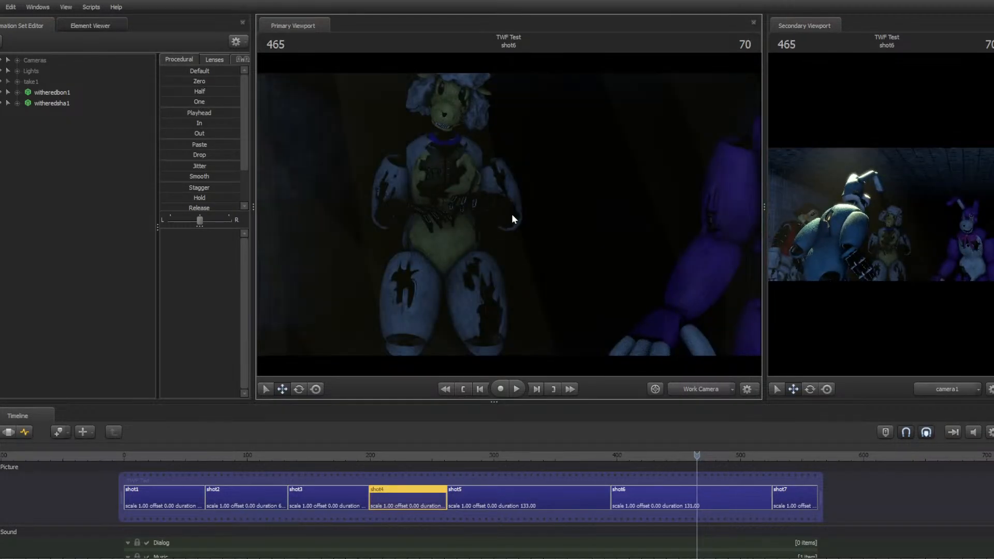
key(Left)
key(Left)
key(Left)
key(Left)
key(Left)
key(Left)
key(Left)
key(Left)
key(Left)
key(Left)
key(Left)
key(Left)
key(Left)
key(Left)
key(space)
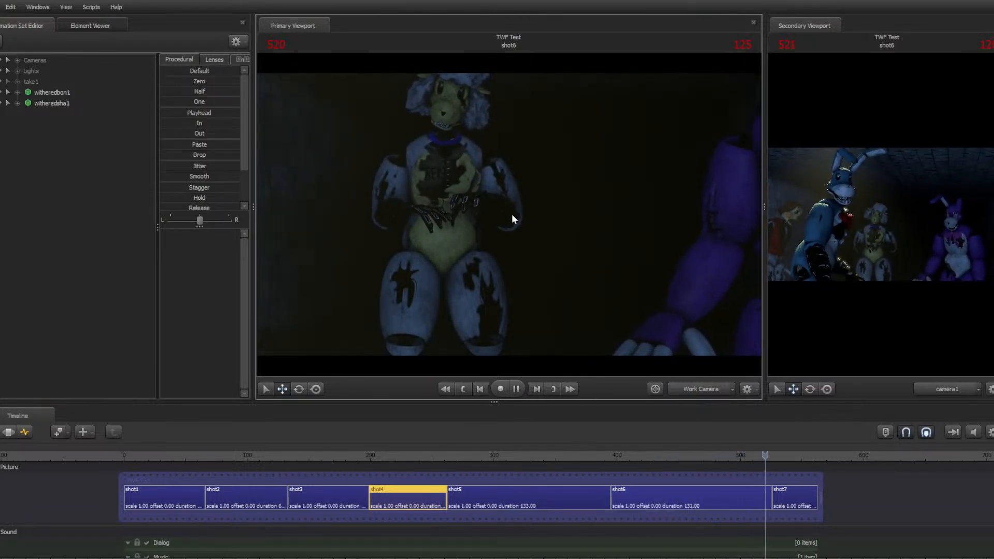
Pause playback, jump to the start of shot7 and refresh the viewport render
key(space)
key(space)
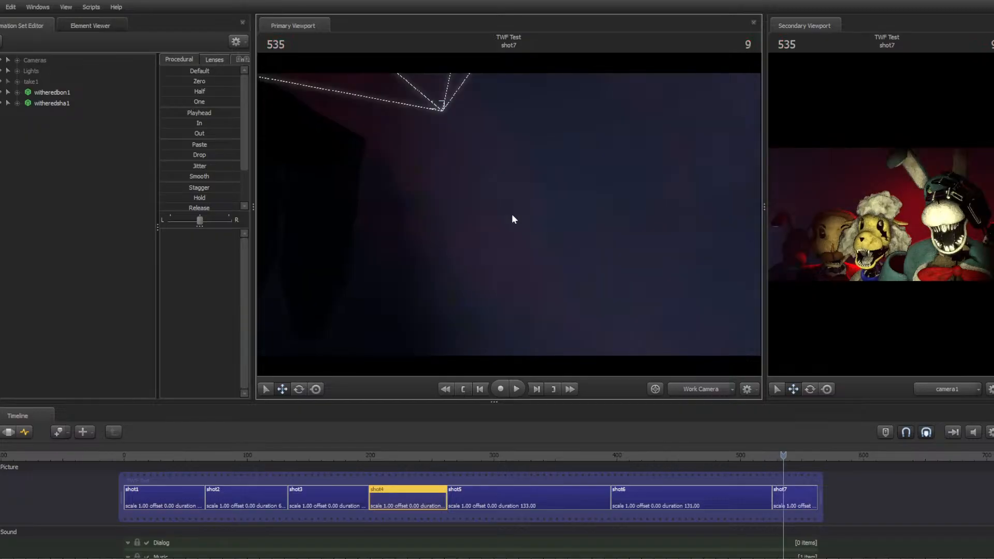
key(Up)
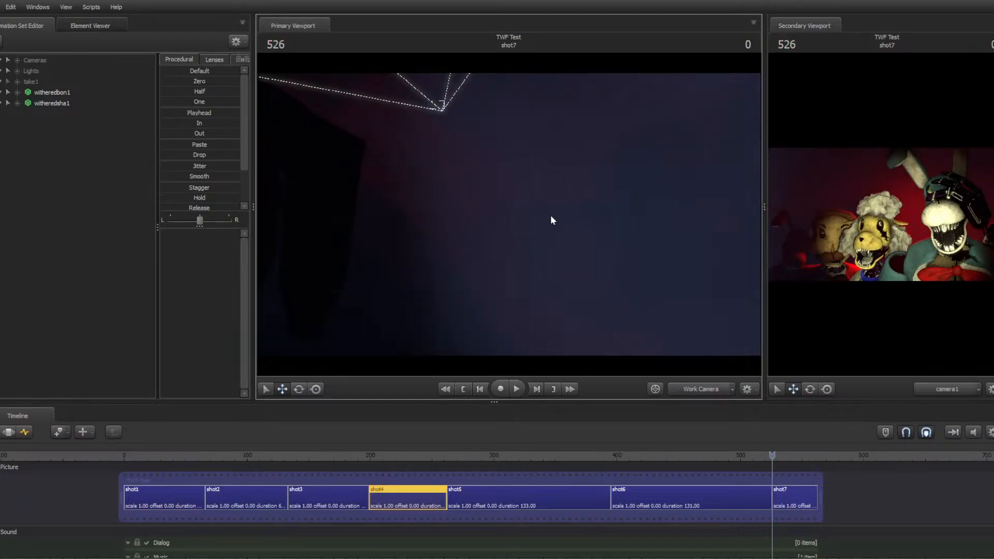
mouse_move(508, 214)
mouse_down()
mouse_move(435, 222)
mouse_move(466, 207)
mouse_move(301, 202)
mouse_move(305, 192)
mouse_move(352, 189)
mouse_move(316, 187)
mouse_move(357, 173)
mouse_move(259, 180)
mouse_move(342, 180)
mouse_move(510, 218)
mouse_up()
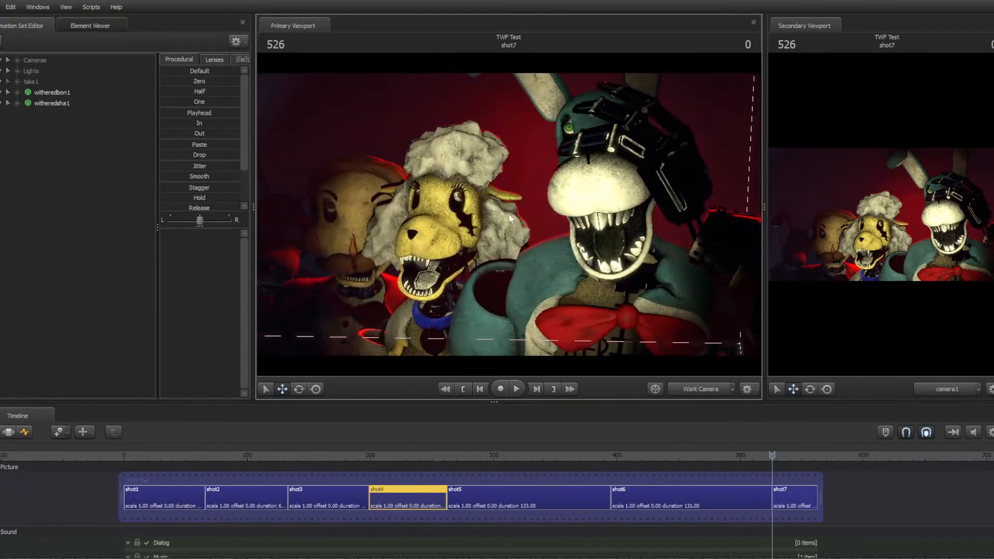
Play through shot7 to the session end, jump back to the start of shot6 and play it again
key(space)
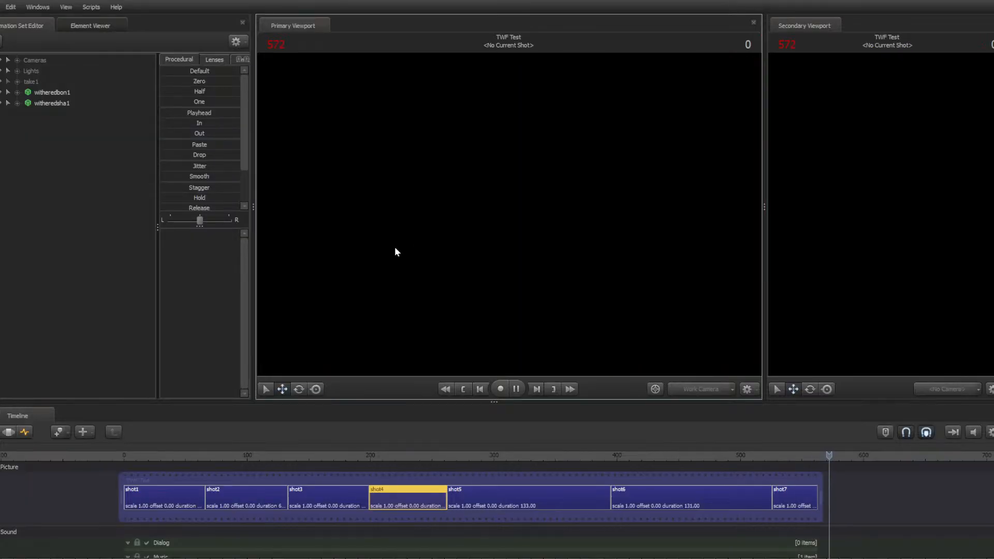
key(space)
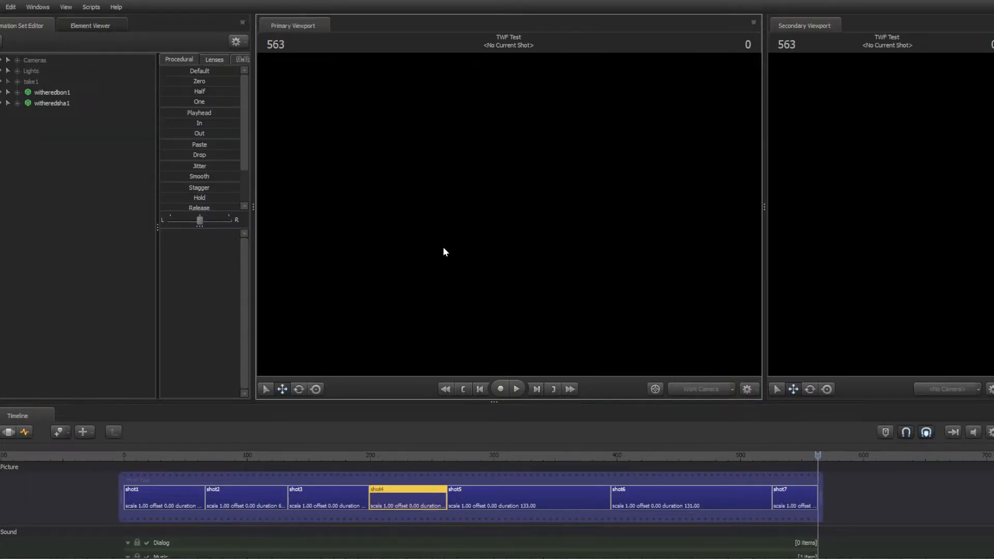
key(space)
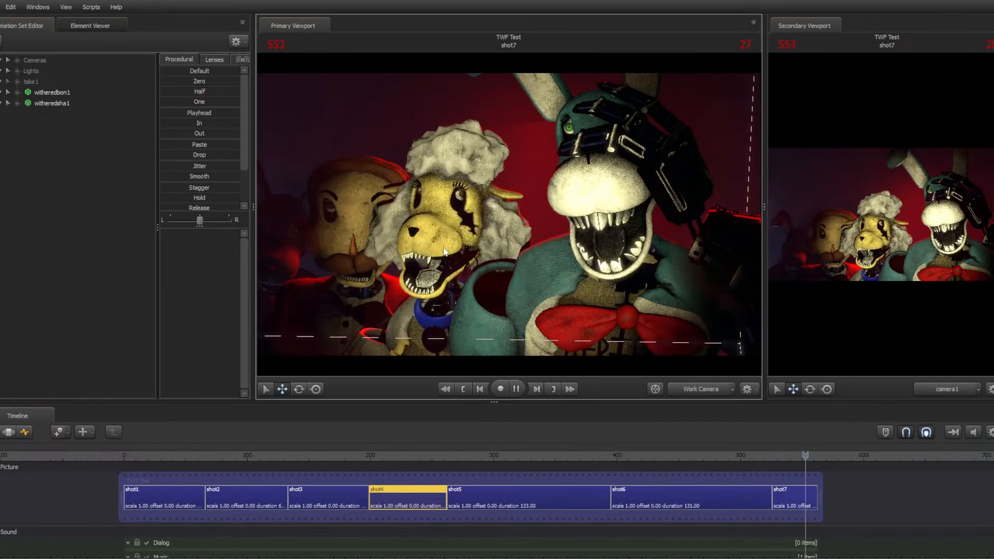
key(space)
key(Up)
key(Up)
key(Up)
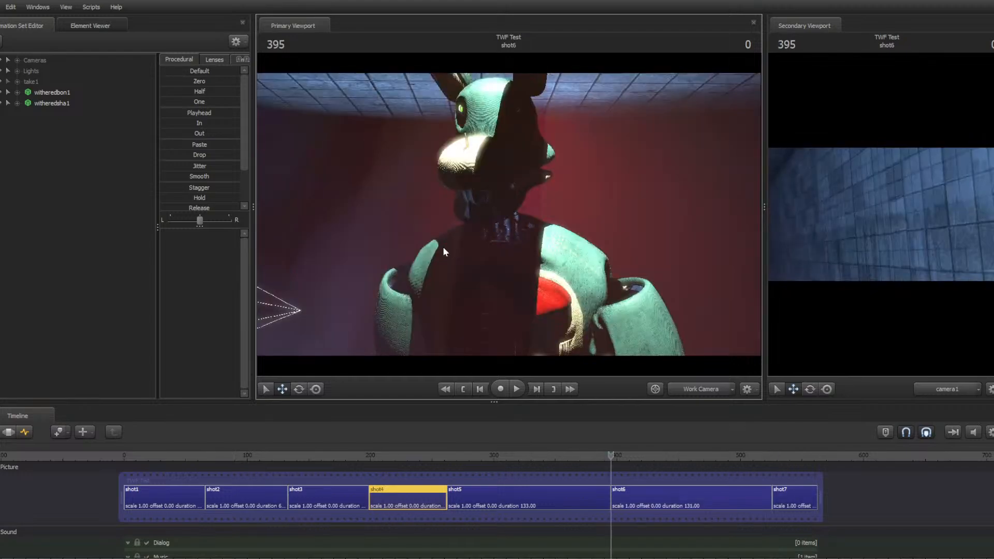
key(space)
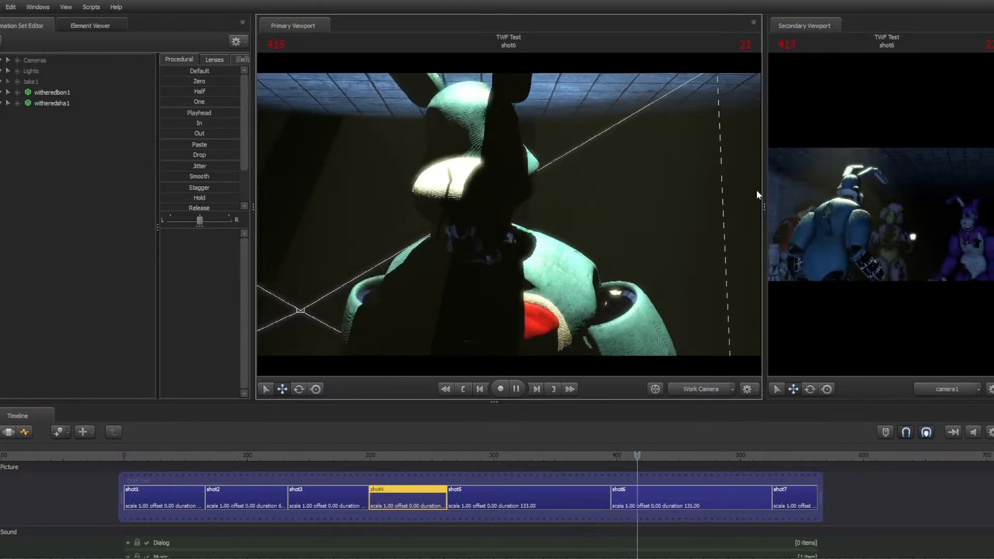
drag(765, 183, 730, 179)
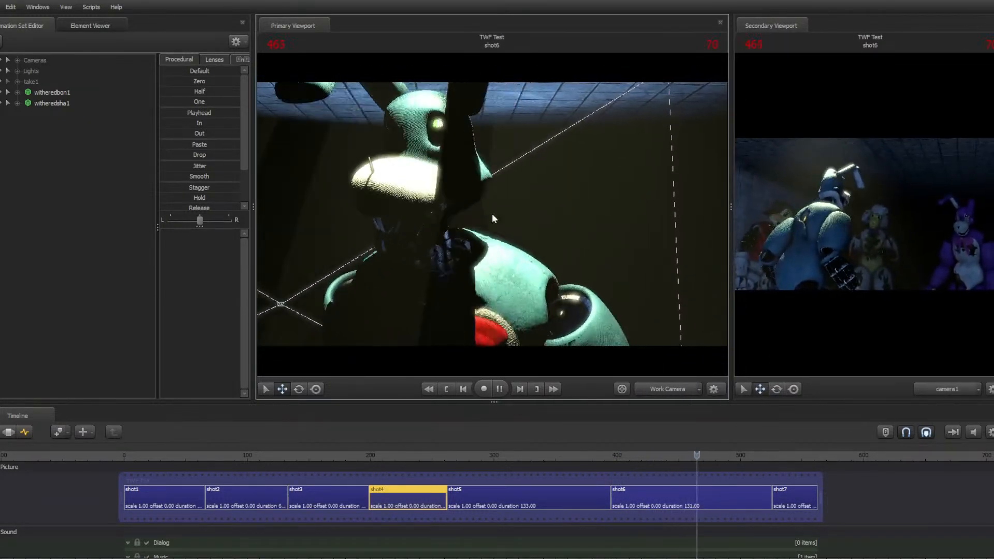
Pause playback and widen the primary viewport
key(space)
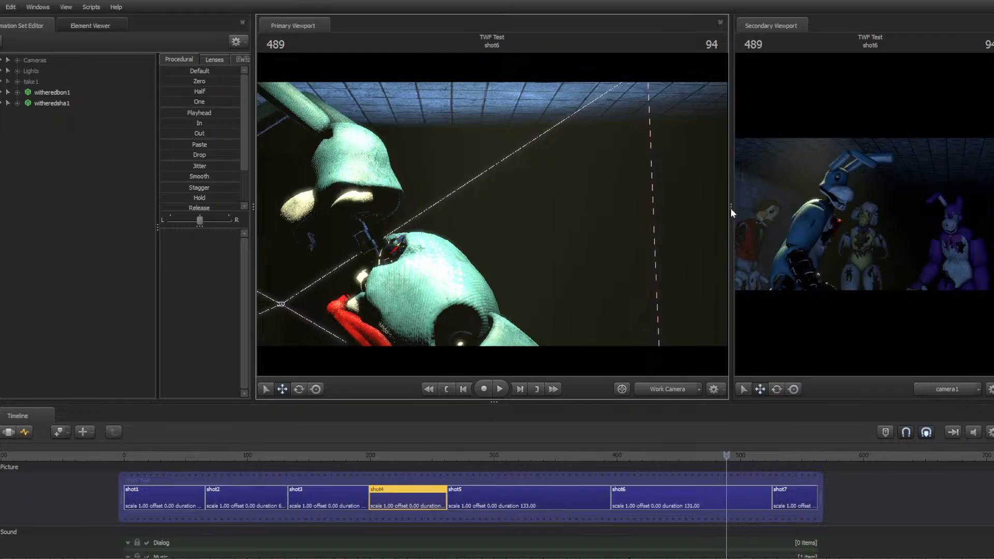
drag(733, 207, 762, 214)
Fly the work camera behind the characters in shot6
key(s)
drag(507, 215, 611, 214)
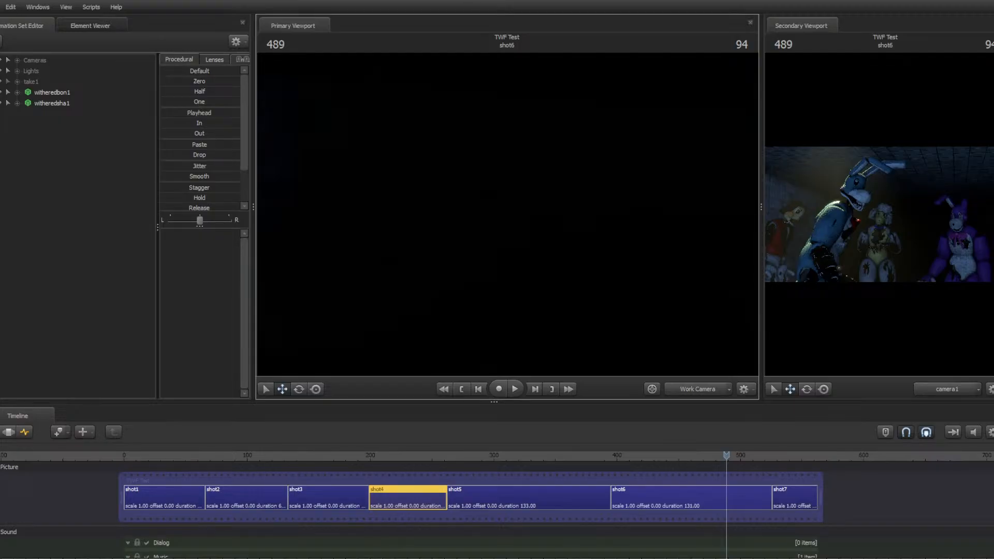
key(s)
mouse_move(507, 214)
mouse_down()
mouse_move(464, 213)
mouse_move(456, 230)
mouse_move(432, 234)
mouse_move(418, 207)
mouse_move(373, 183)
mouse_move(507, 214)
mouse_up()
key(d)
key(w)
key(d)
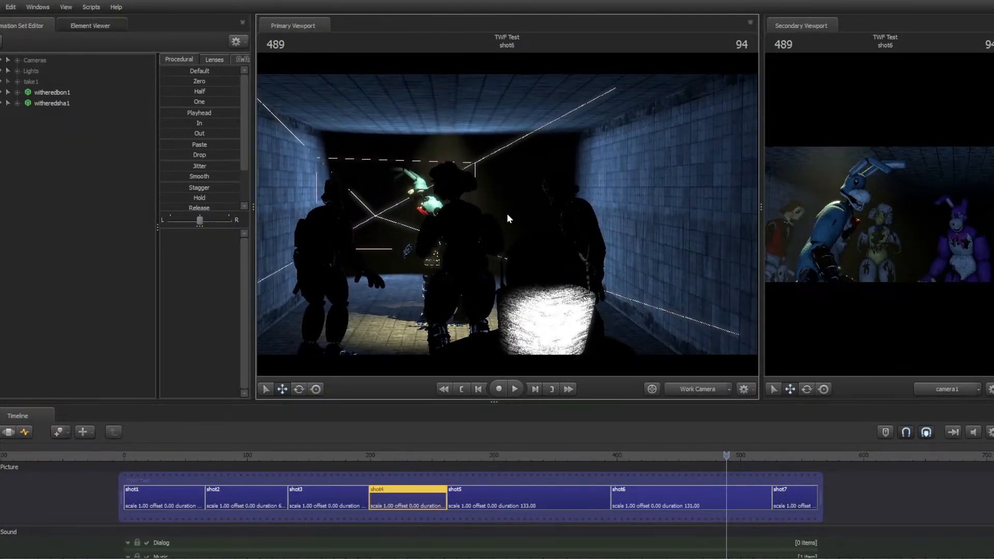
Jump back to the beginning of the session and start playback from shot1
key(Up)
key(Up)
key(Up)
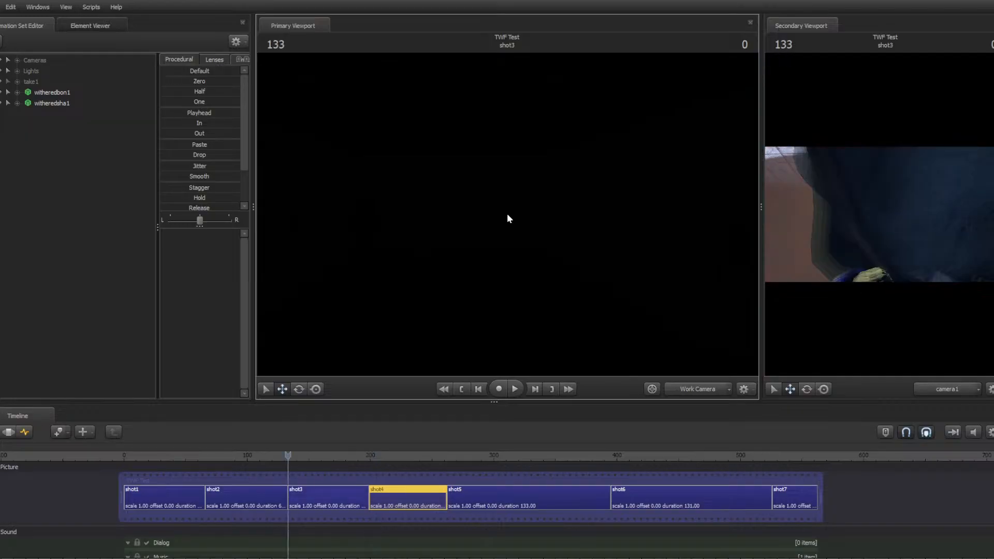
key(Home)
key(space)
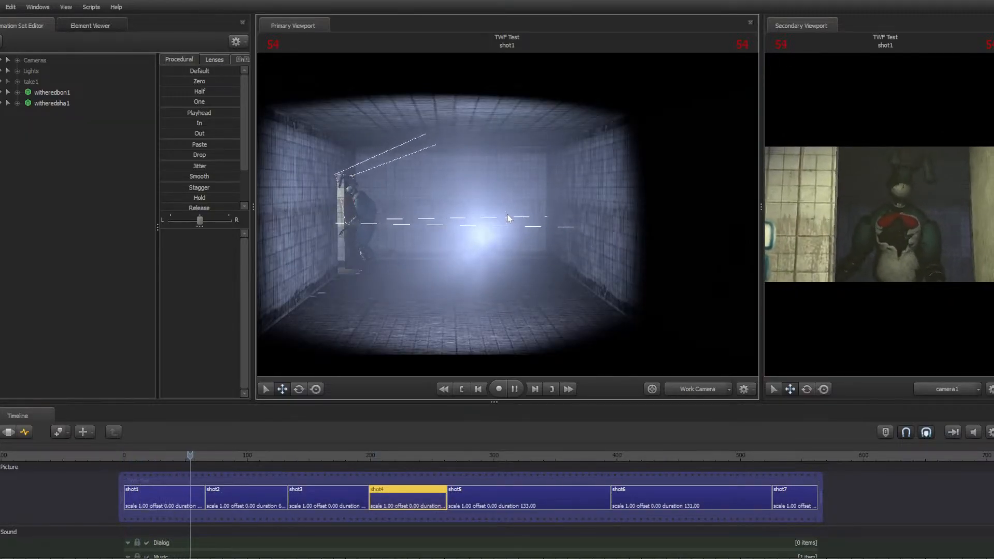
Toggle playback through shots 3 to 5, pausing in shot5
key(space)
key(space)
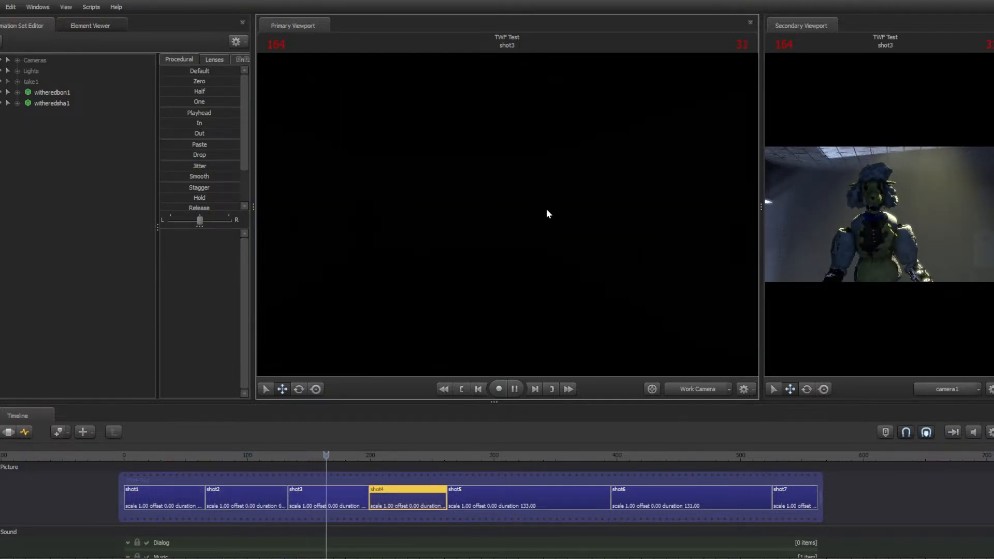
key(space)
key(space)
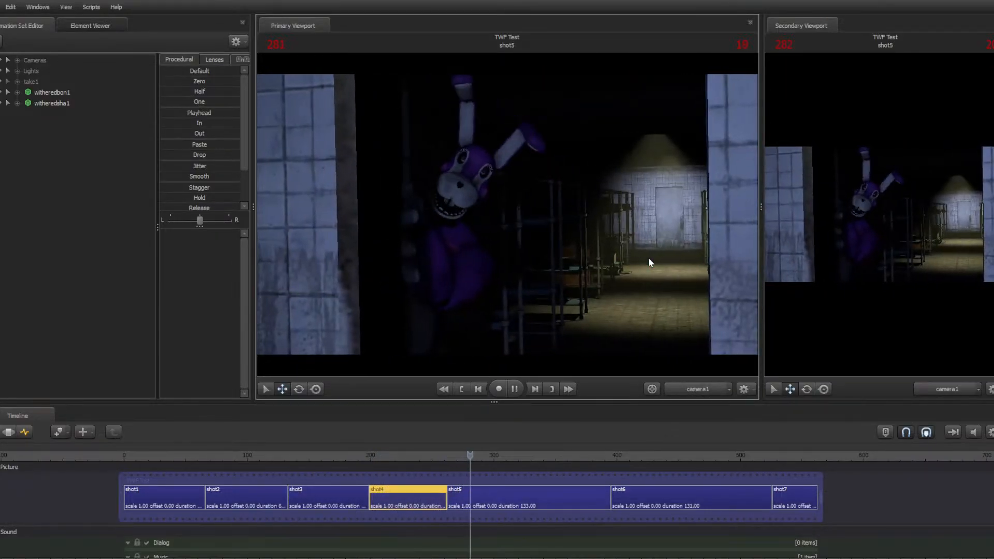
key(space)
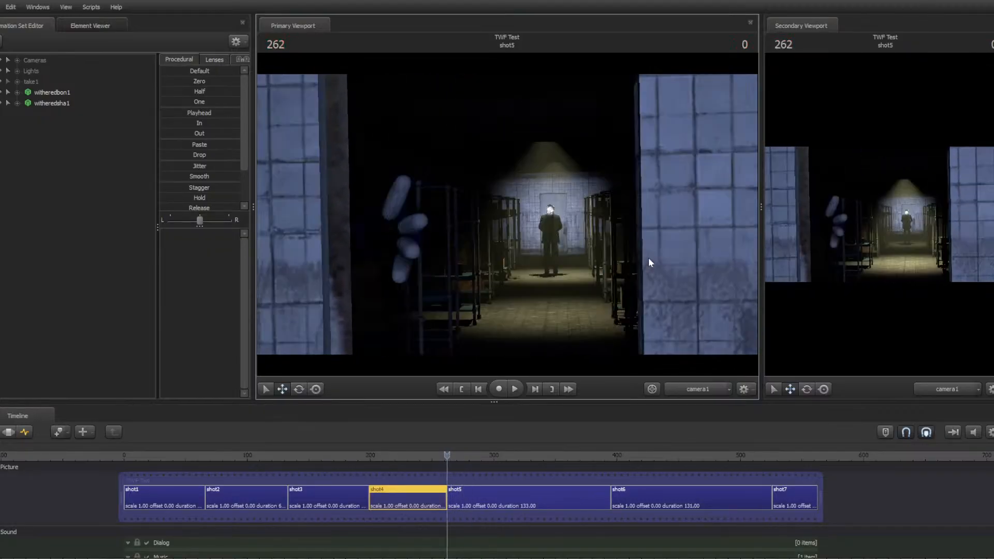
key(space)
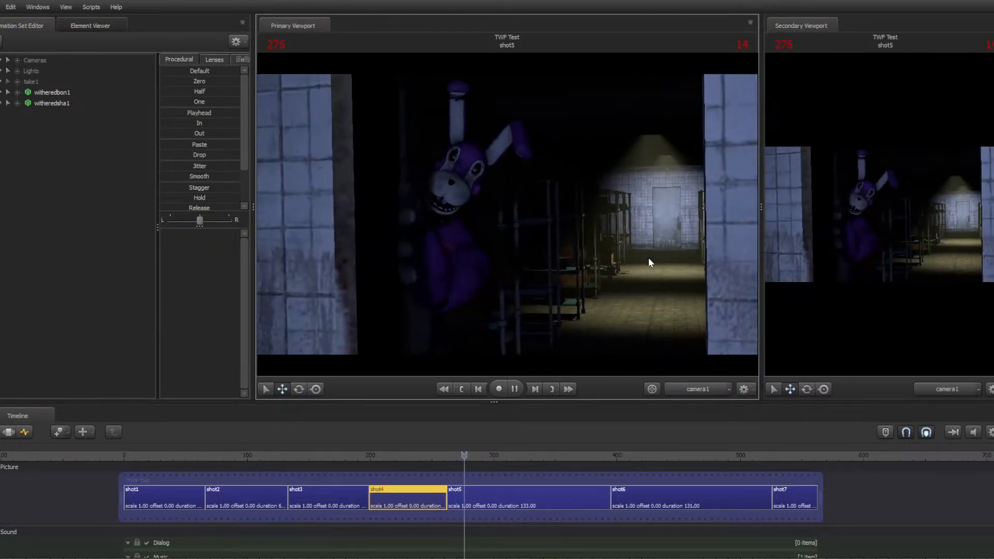
key(space)
Jump to the start of shot5 and step frame by frame through its opening
key(Up)
key(Right)
key(Right)
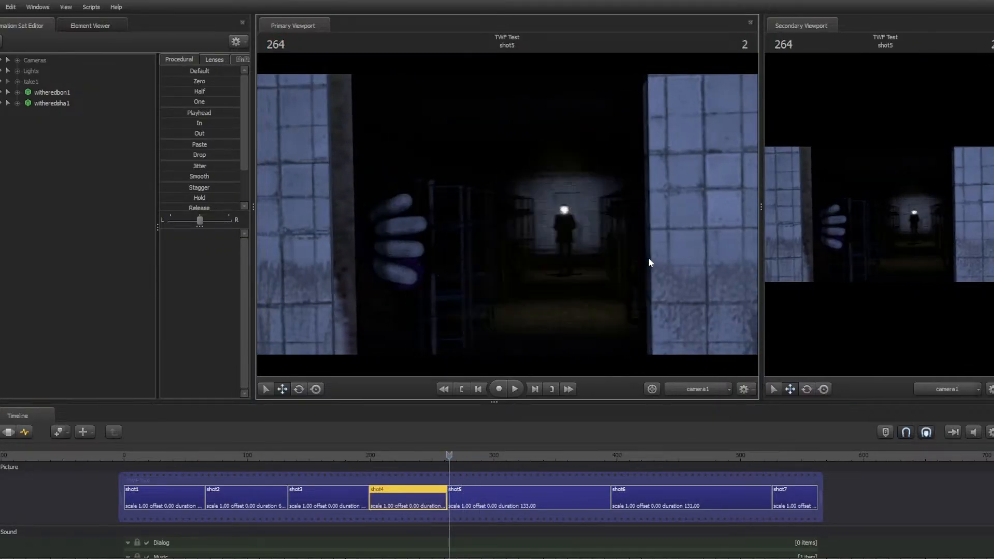
key(Right)
key(Right)
key(Left)
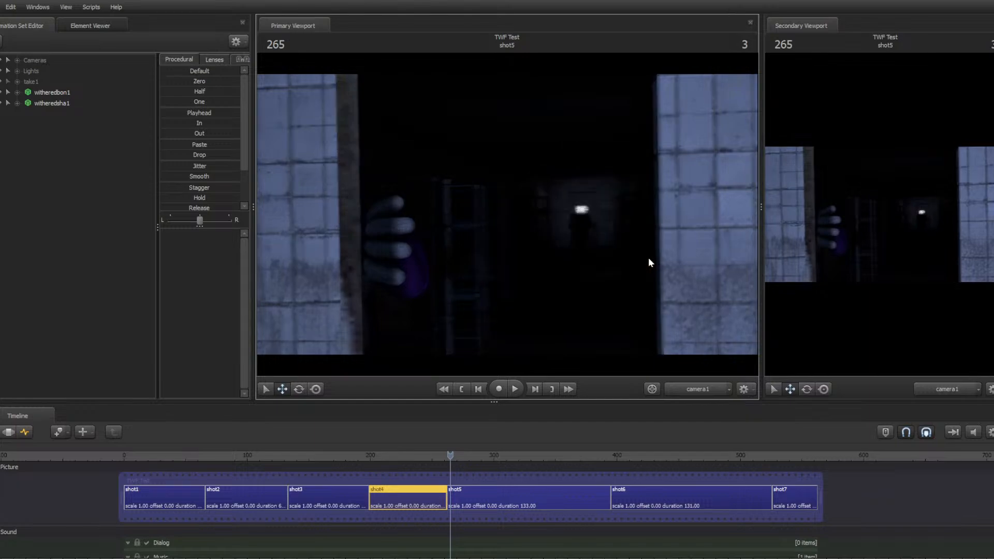
Play shot5's opening twice, returning to the start of shot5 afterwards each time
key(space)
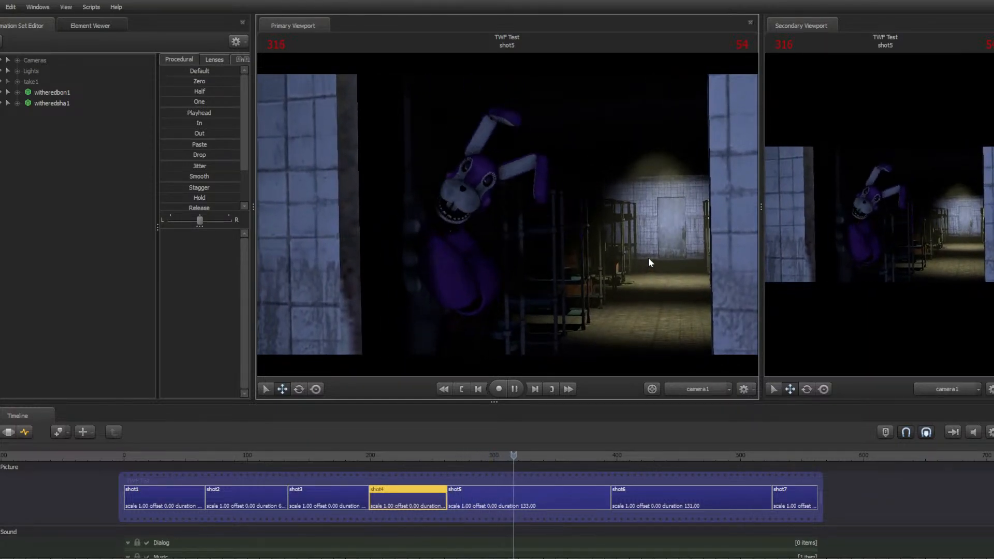
key(space)
key(Up)
key(space)
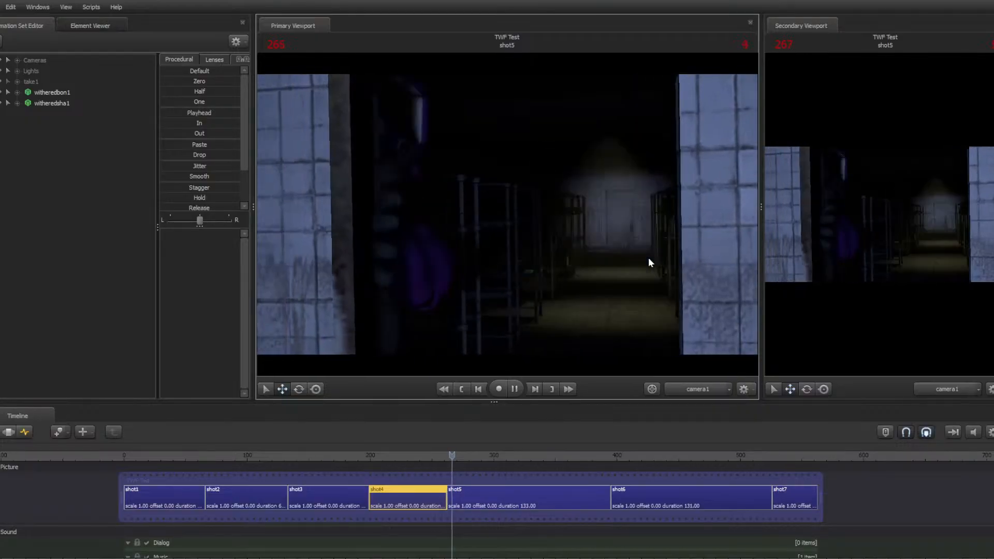
key(space)
key(Up)
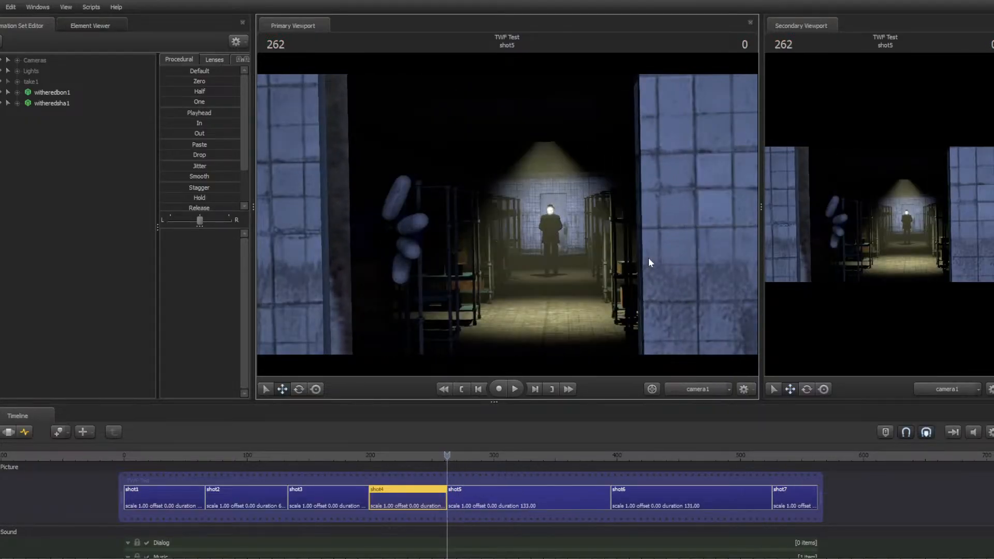
Switch to the browser and play the published '|The Walten Files|SFM| Terrified SHORT' video from the channel's content list
key(super)
click(505, 558)
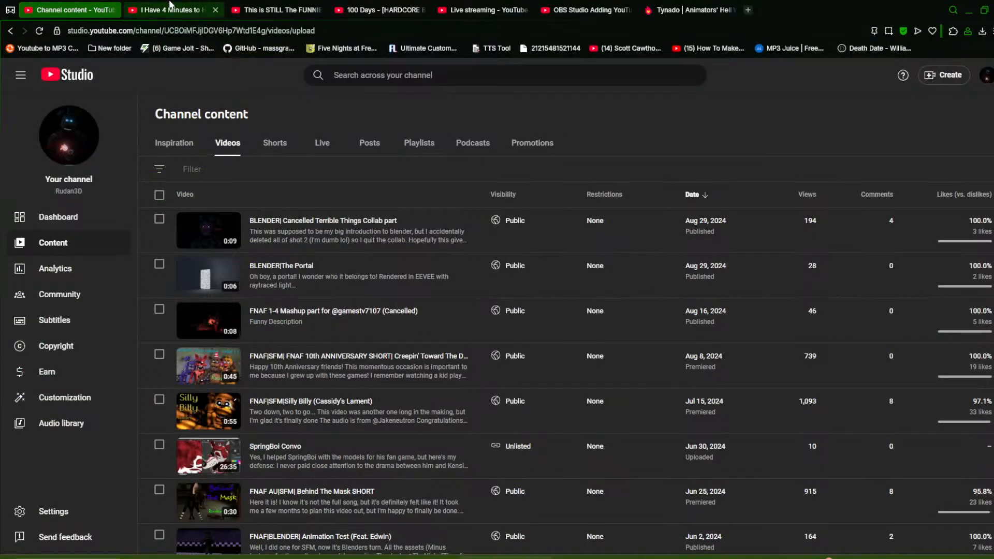
scroll(334, 340, down, 12)
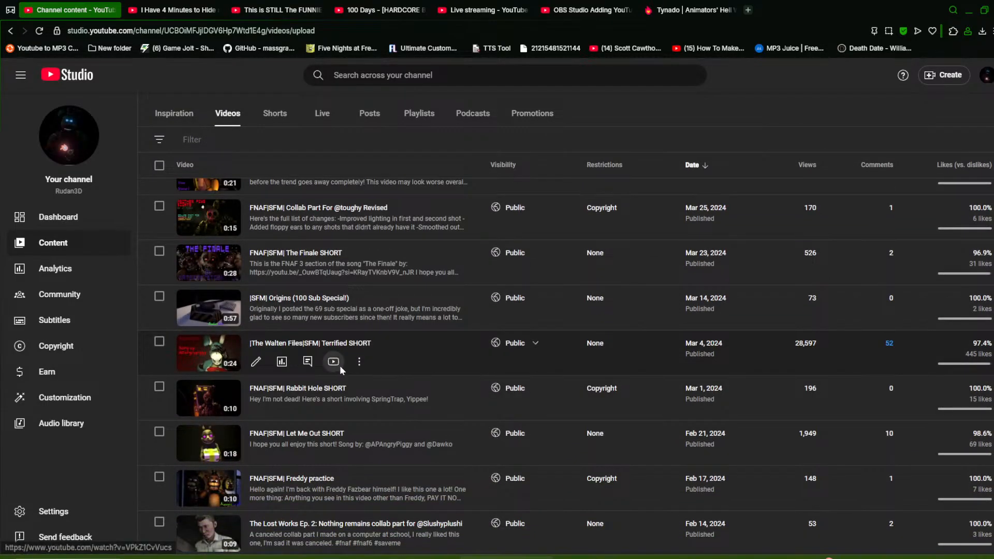
click(335, 365)
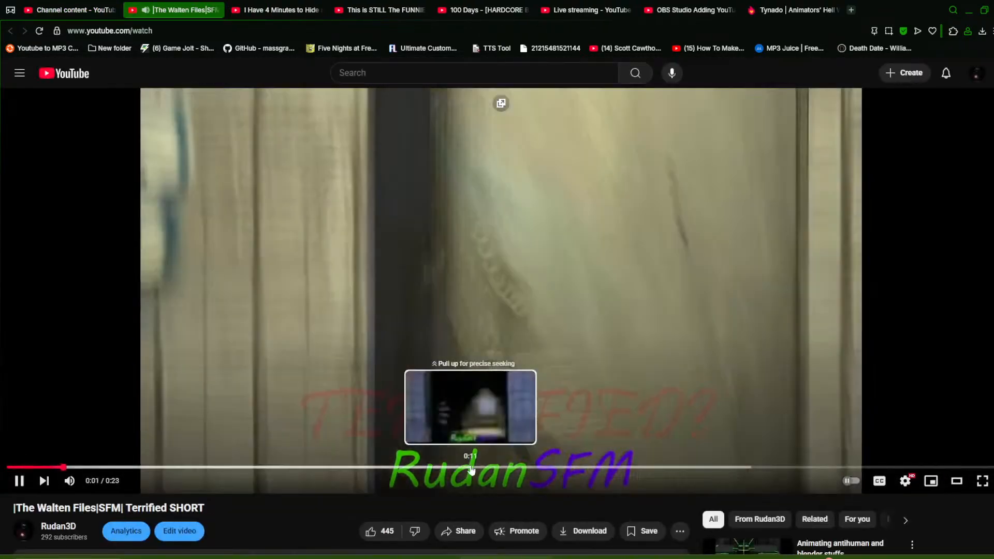
click(479, 466)
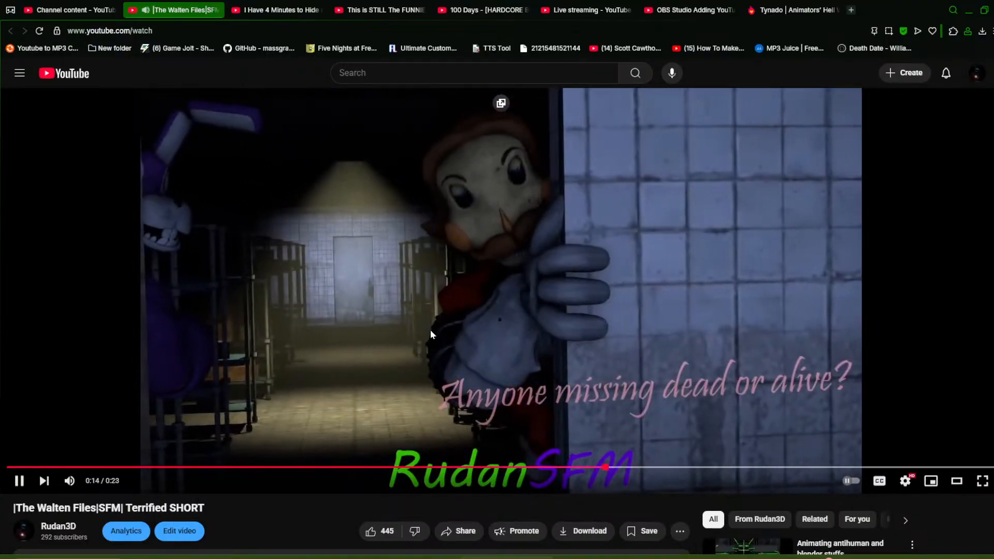
click(431, 333)
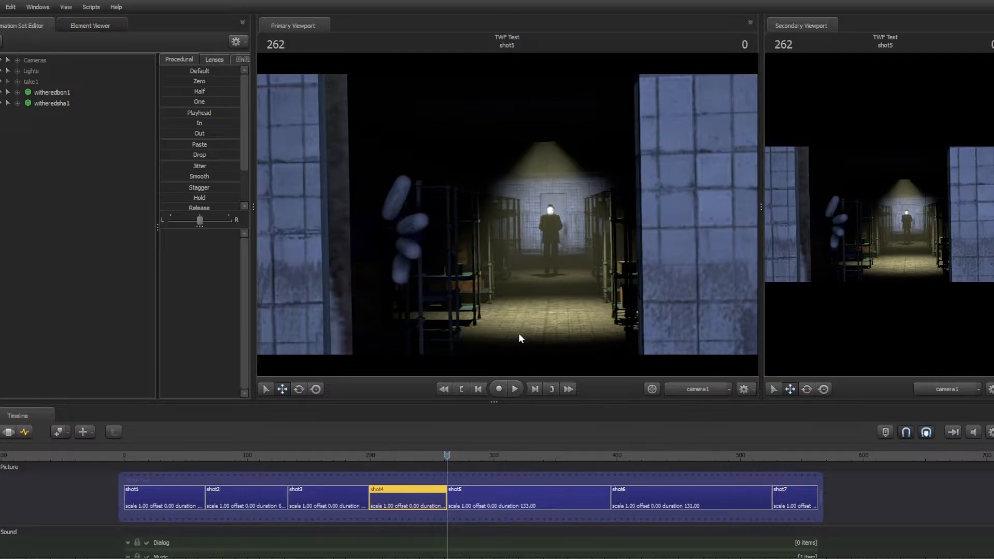
Play into shot6, step back to its start and play it again
key(space)
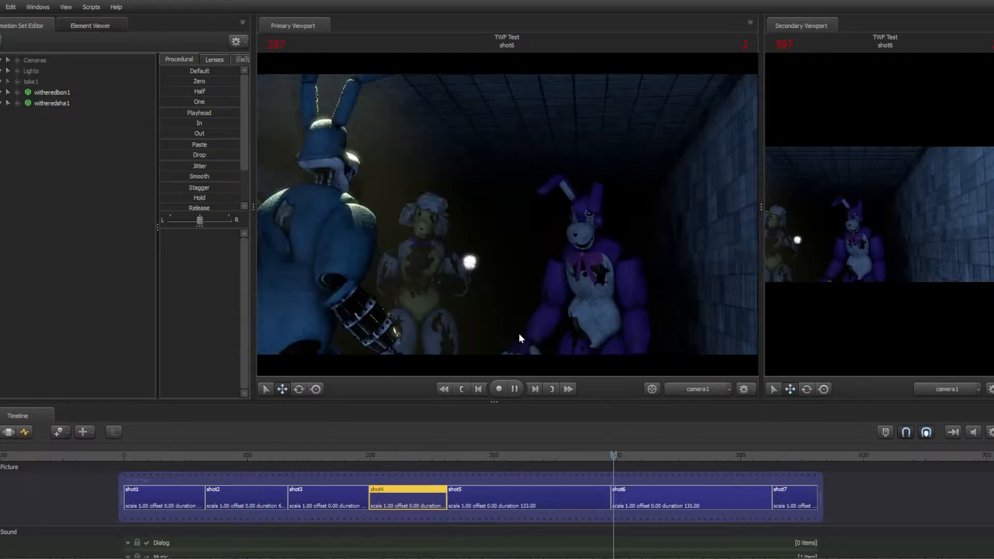
key(space)
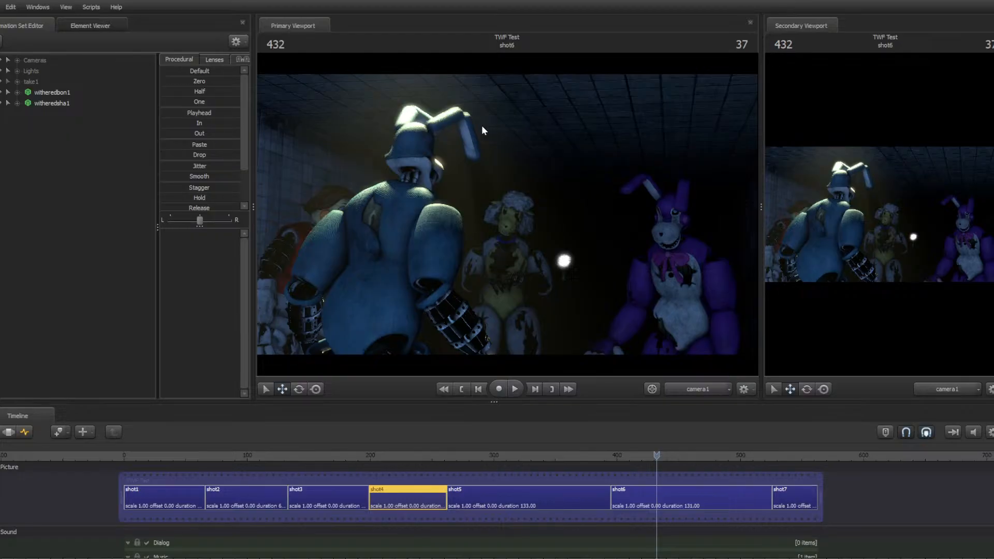
key(Left)
key(Left)
key(Left)
key(Left)
key(Left)
key(Left)
key(Left)
key(Left)
key(Up)
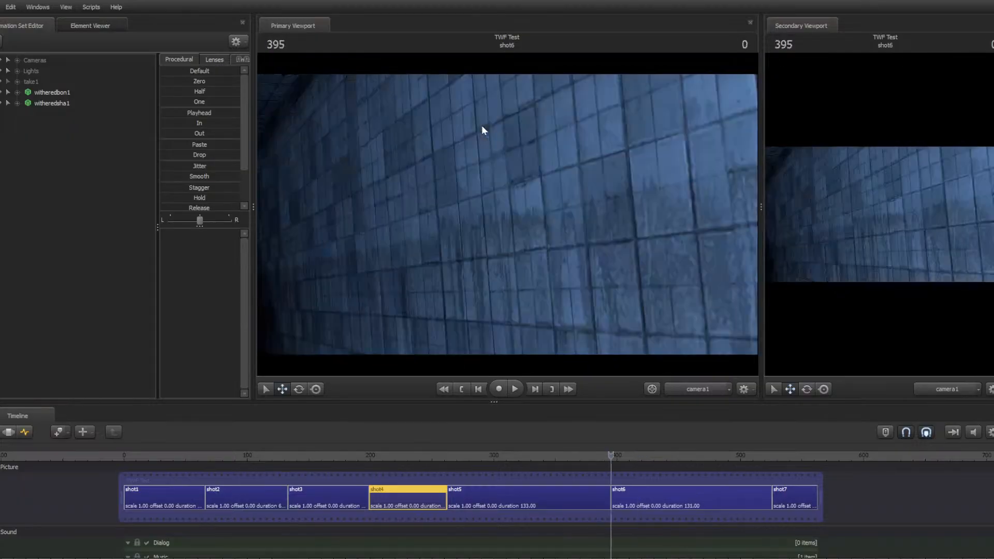
key(space)
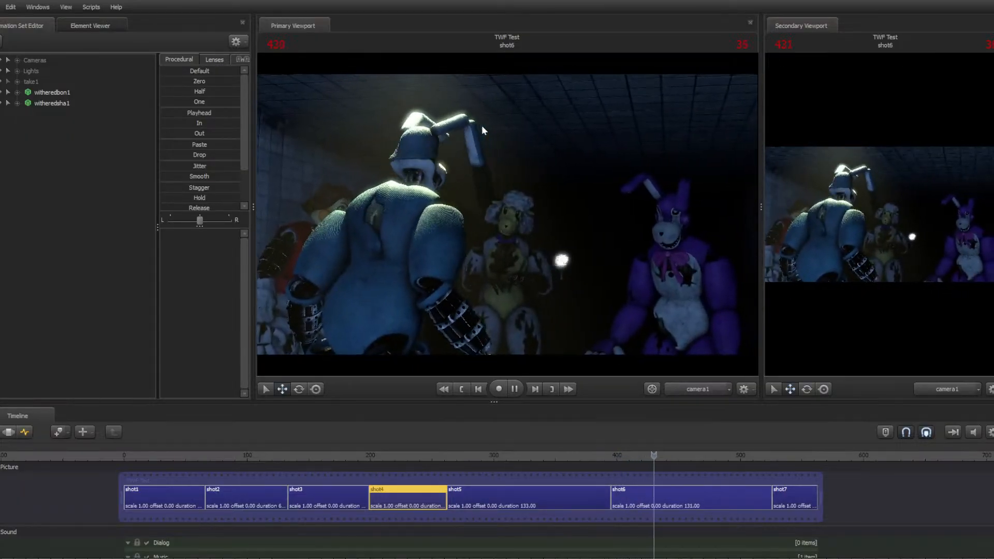
key(space)
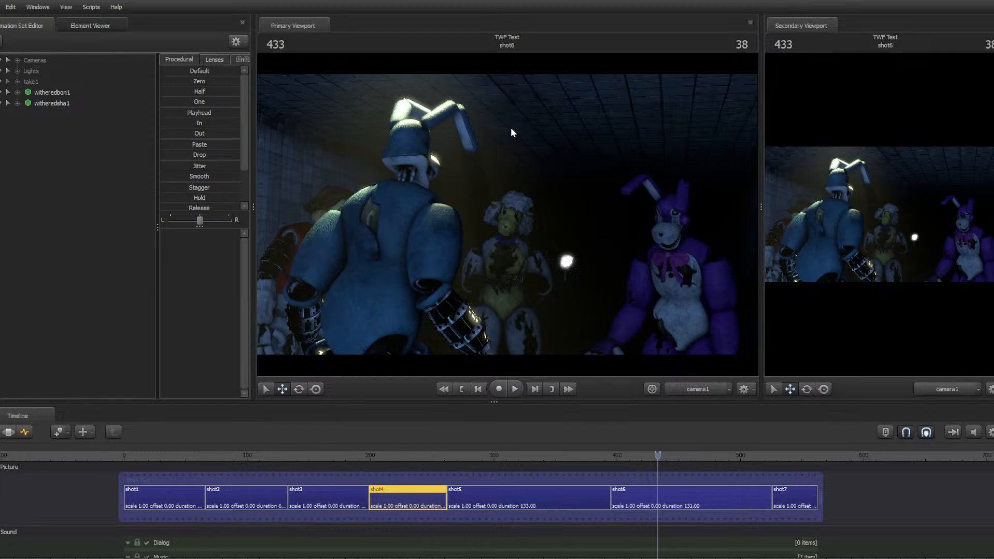
Open the session file 'art of darkness.dmx' from the sessions folder
click(1, 8)
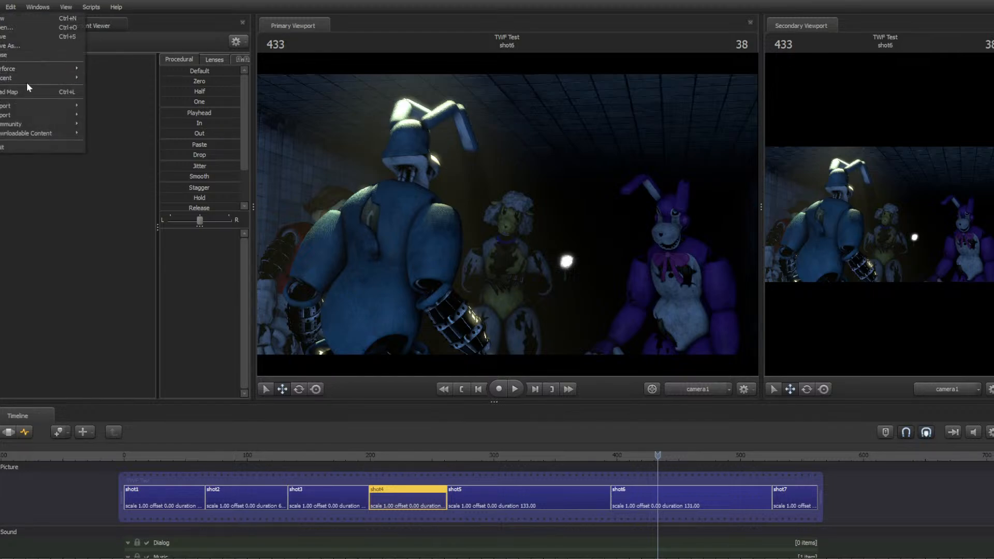
click(36, 27)
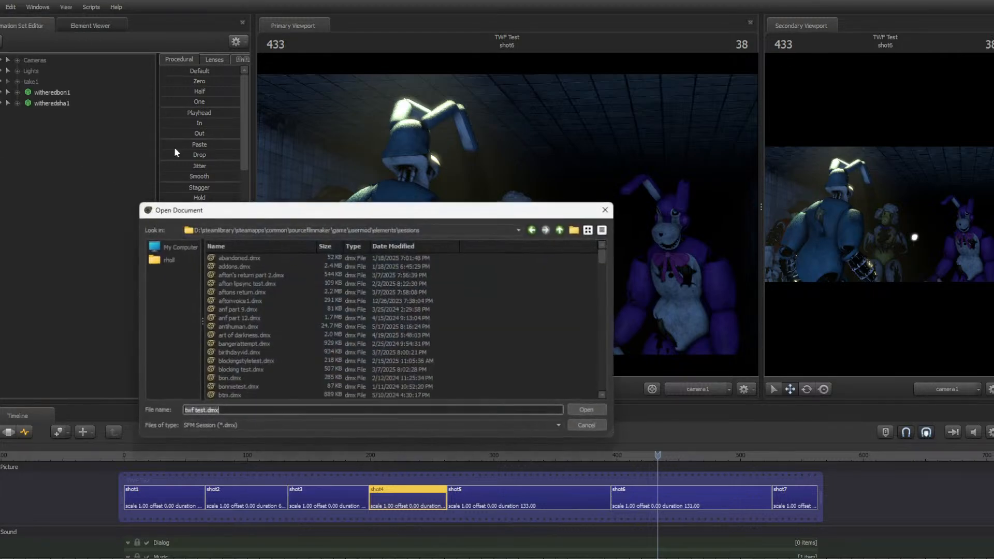
click(392, 284)
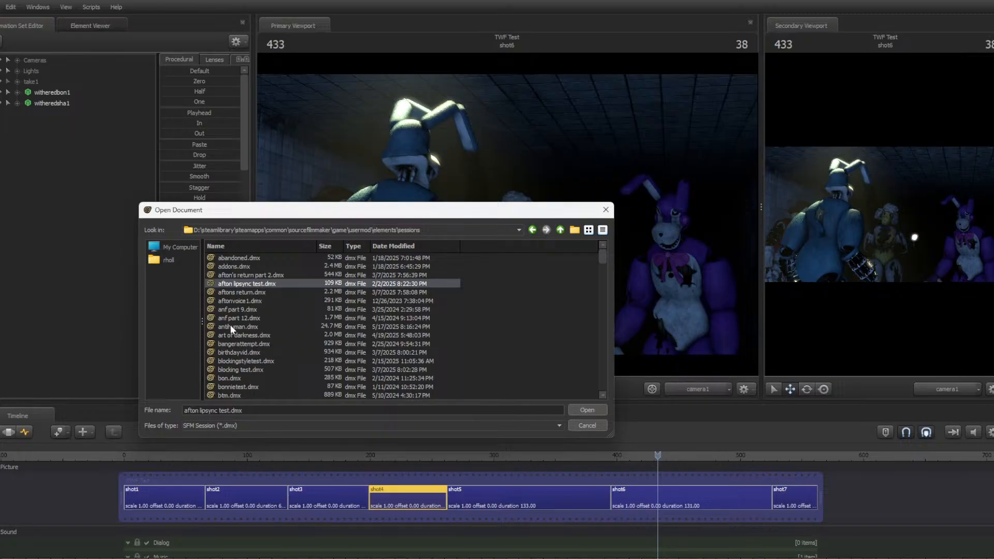
click(240, 309)
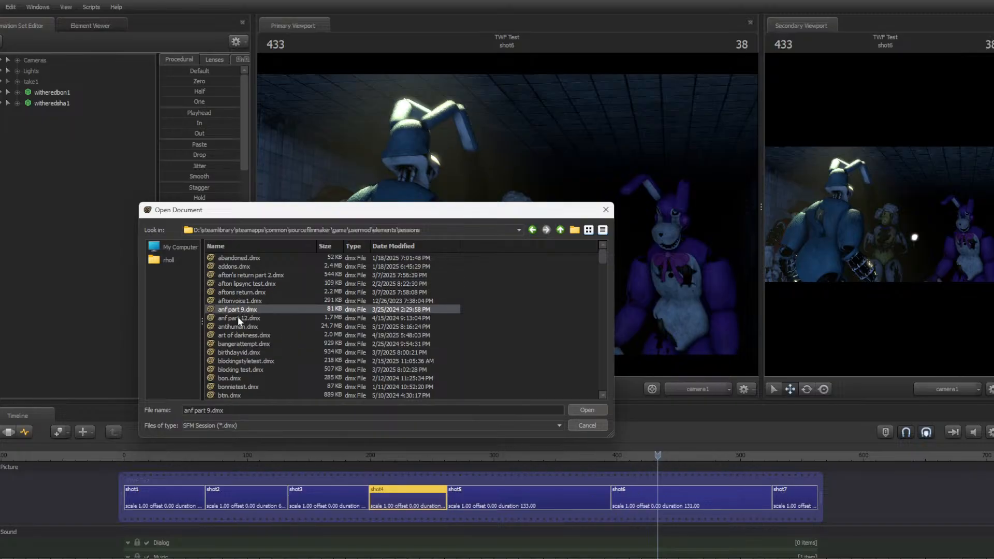
click(238, 317)
click(247, 308)
click(249, 362)
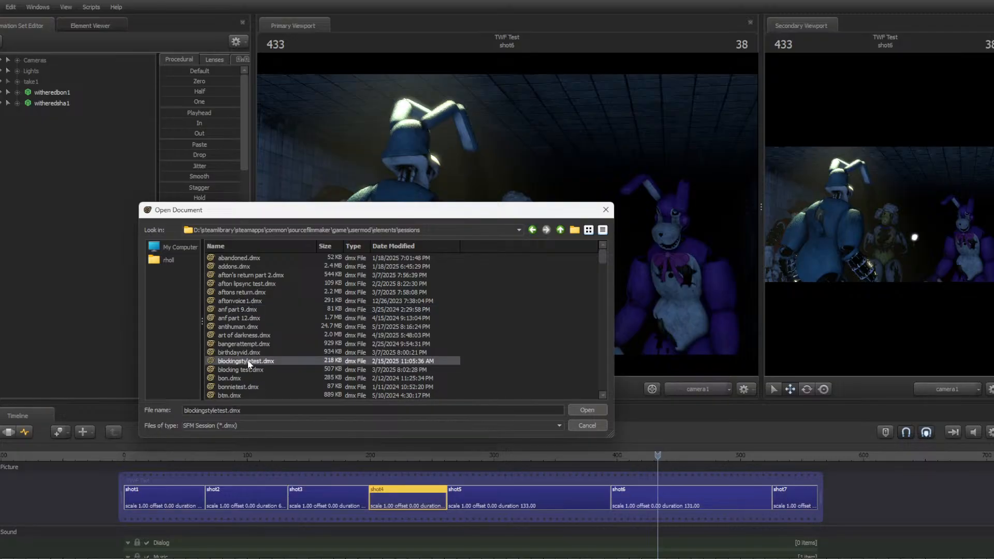
click(254, 337)
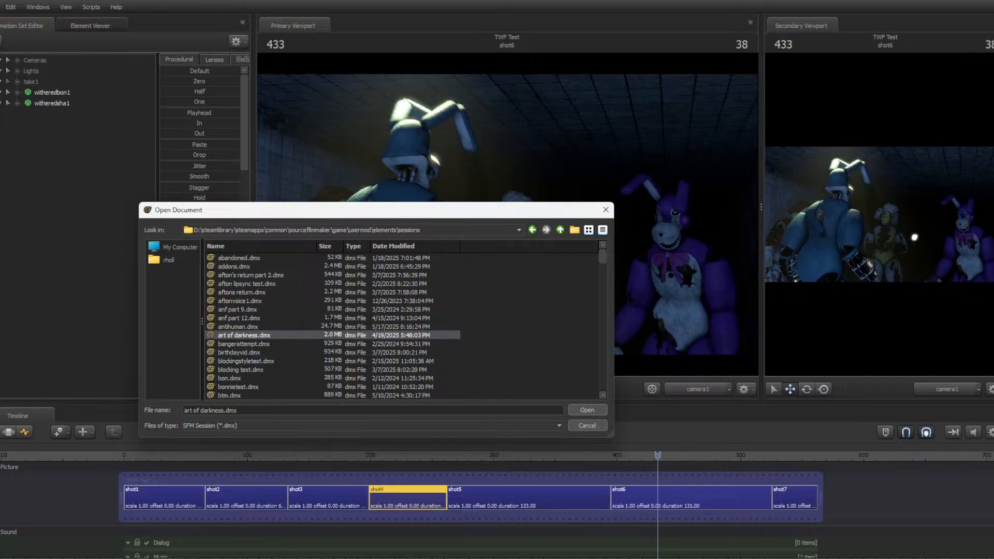
click(581, 410)
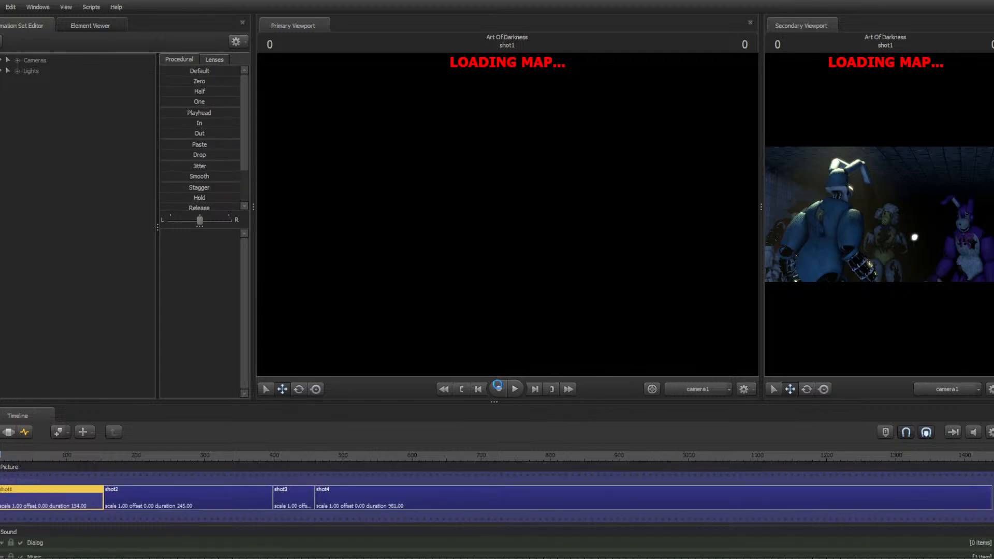
Switch to the OBS streaming window and back to the animation program
key(super)
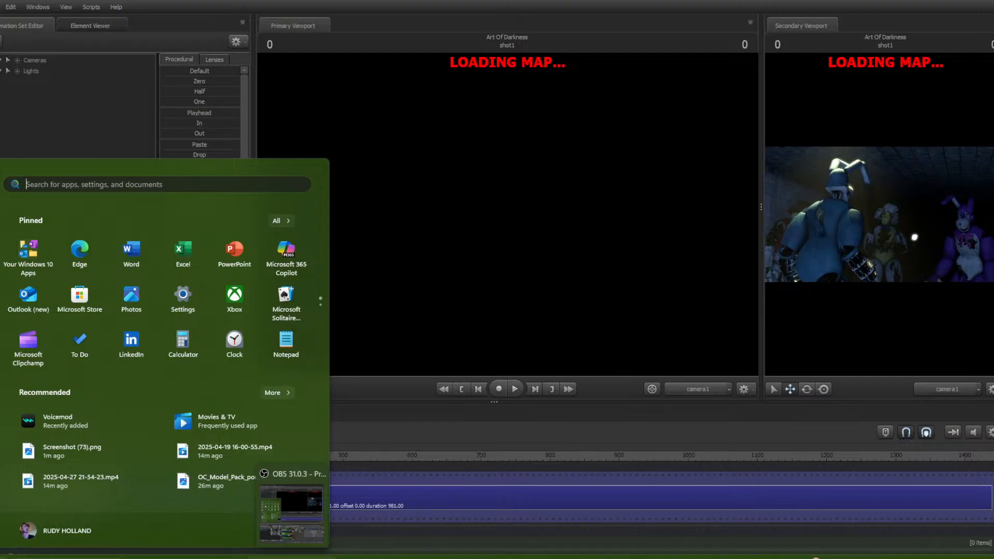
click(292, 557)
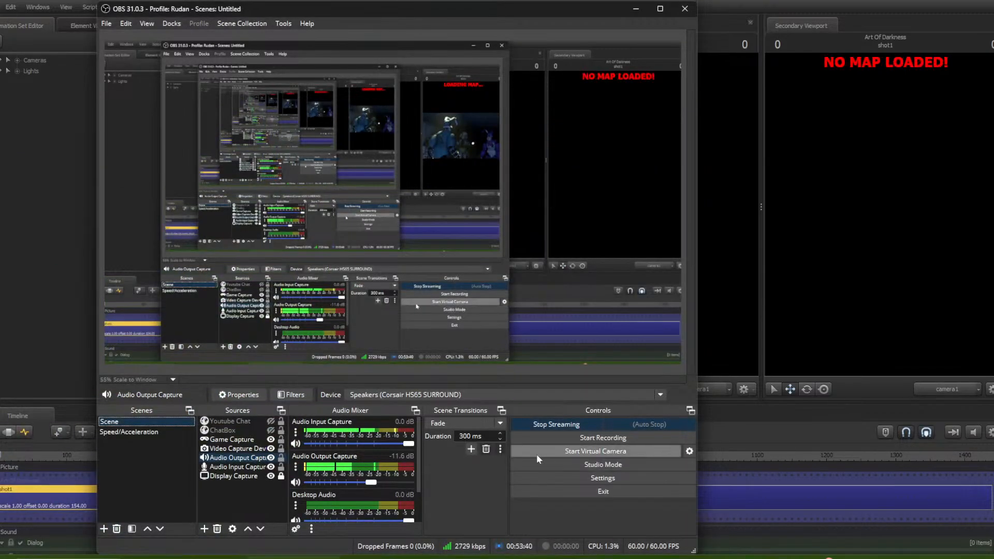
click(801, 430)
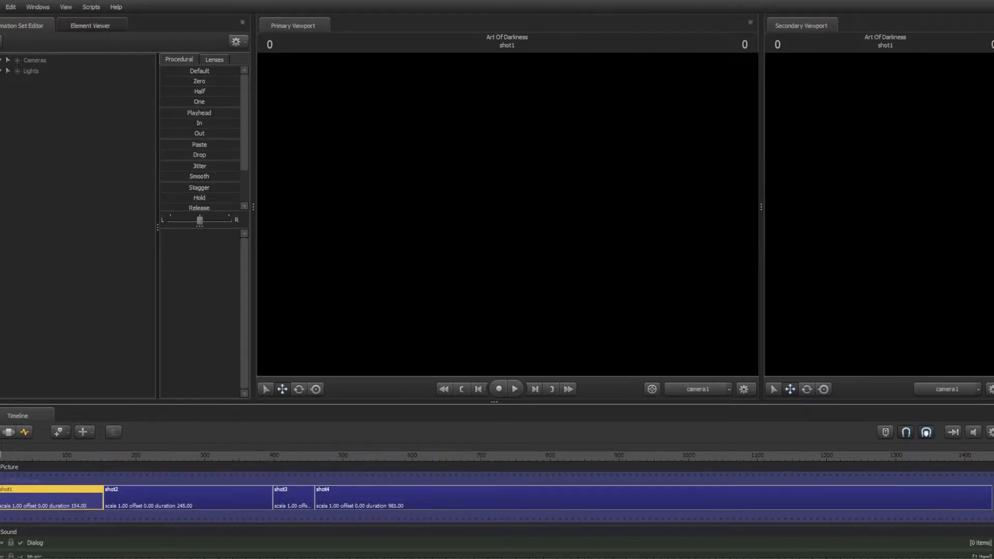
Turn off Enable Lighting in the primary viewport
right_click(466, 318)
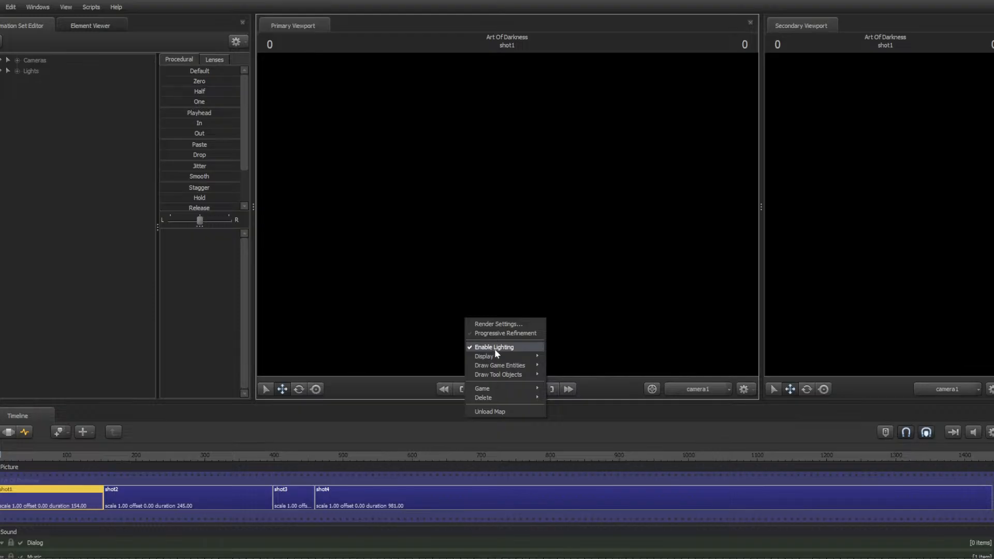
click(495, 349)
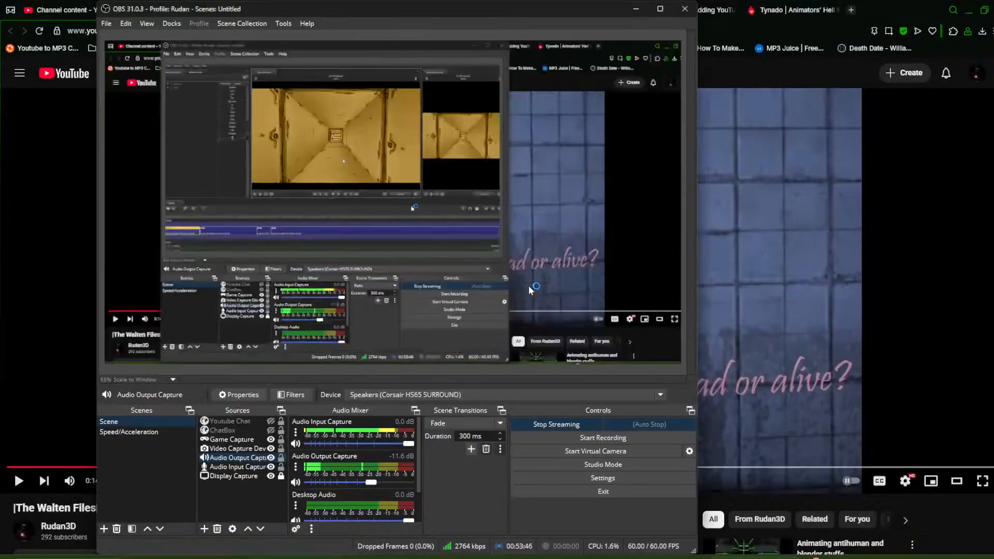
Switch to the browser's YouTube Studio live streaming tab and dismiss the stream bitrate warning
click(750, 501)
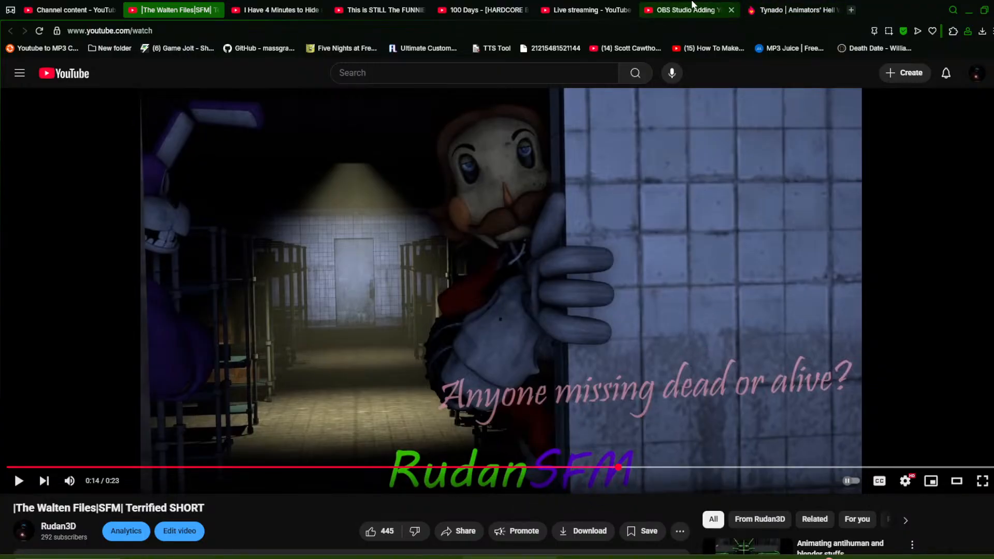
click(588, 10)
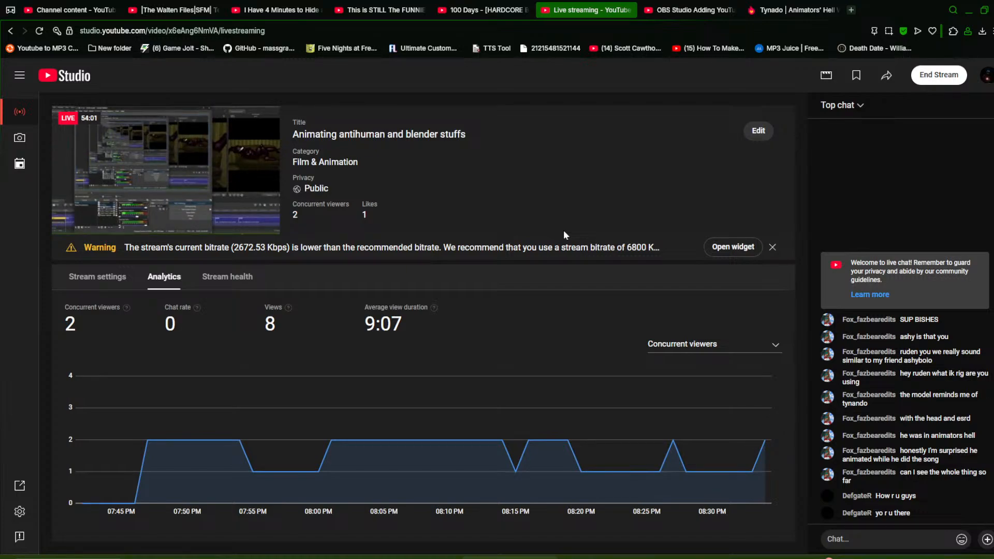
mouse_move(273, 159)
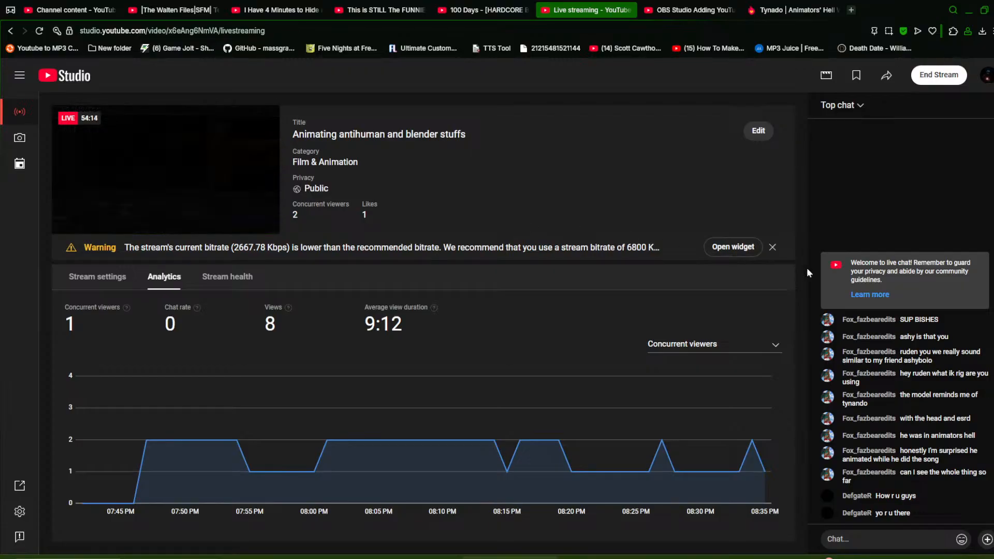
click(772, 247)
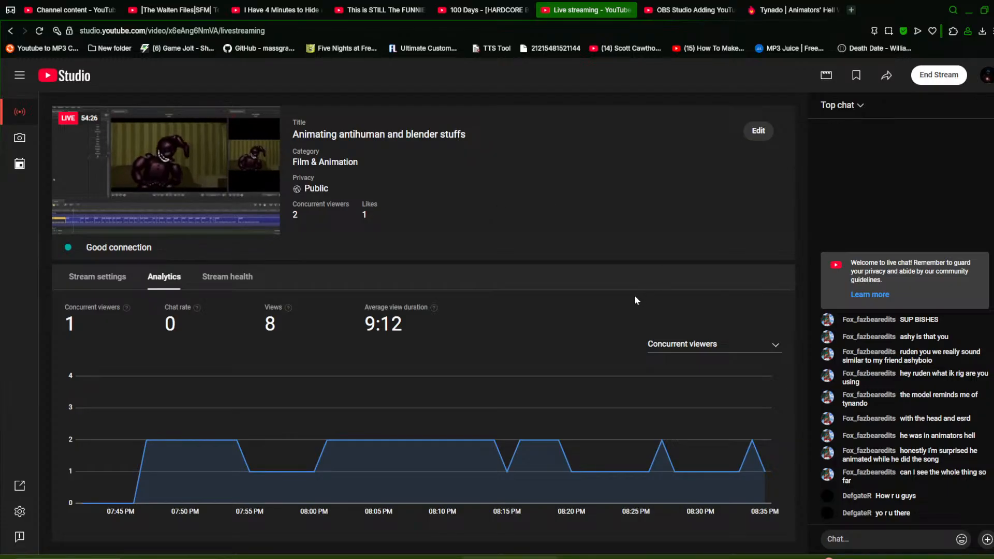
End the 'Animating antihuman and blender stuffs' live stream, confirming the end
mouse_move(180, 137)
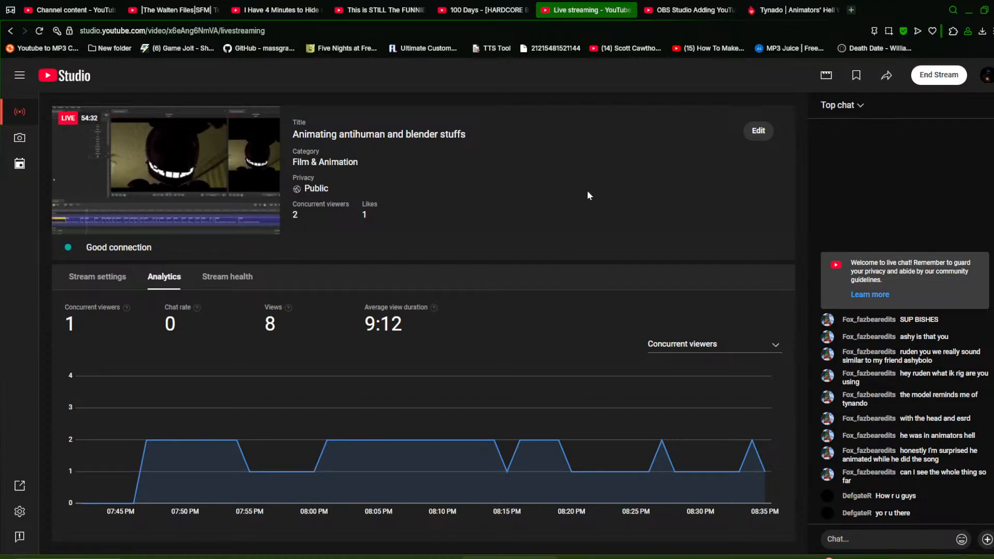
mouse_move(231, 144)
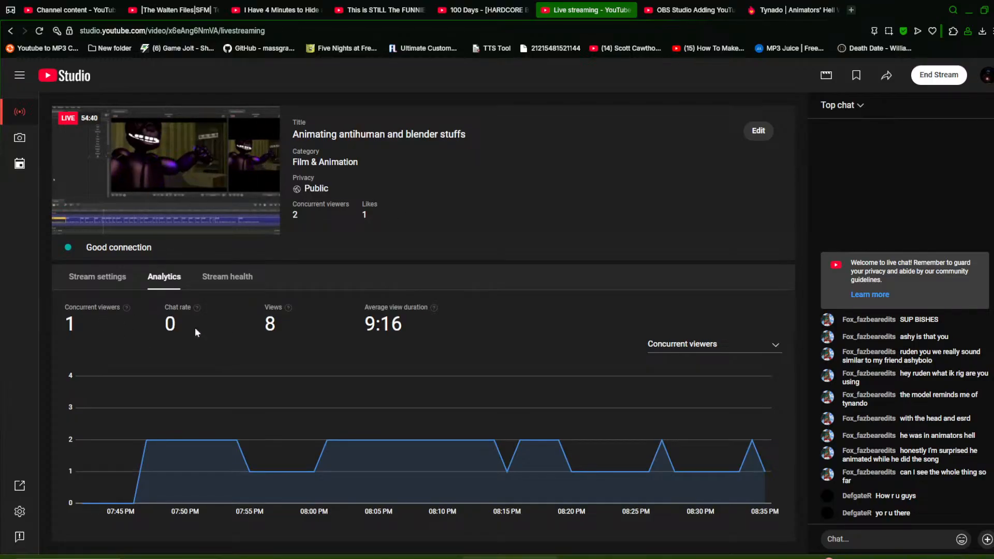
mouse_move(434, 407)
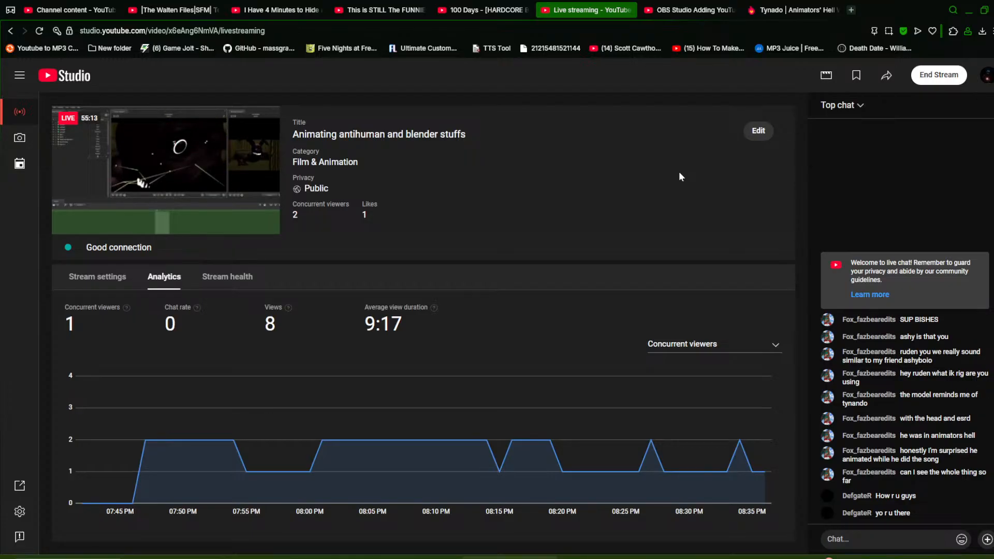
click(939, 75)
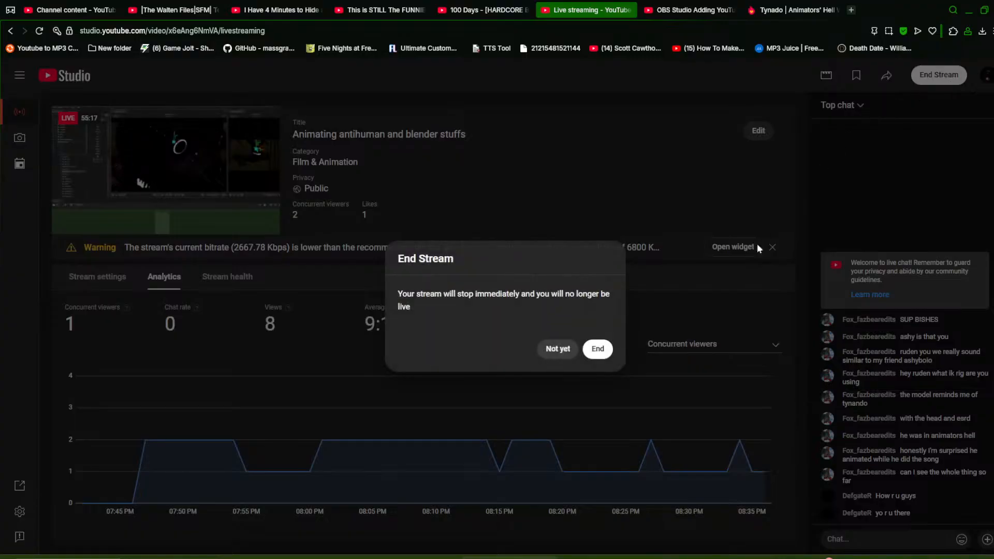
click(596, 350)
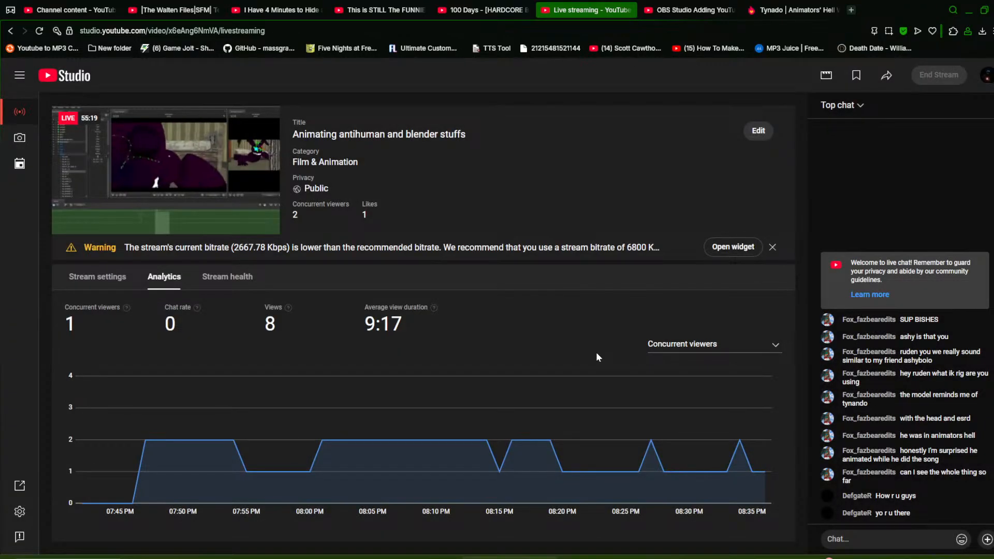